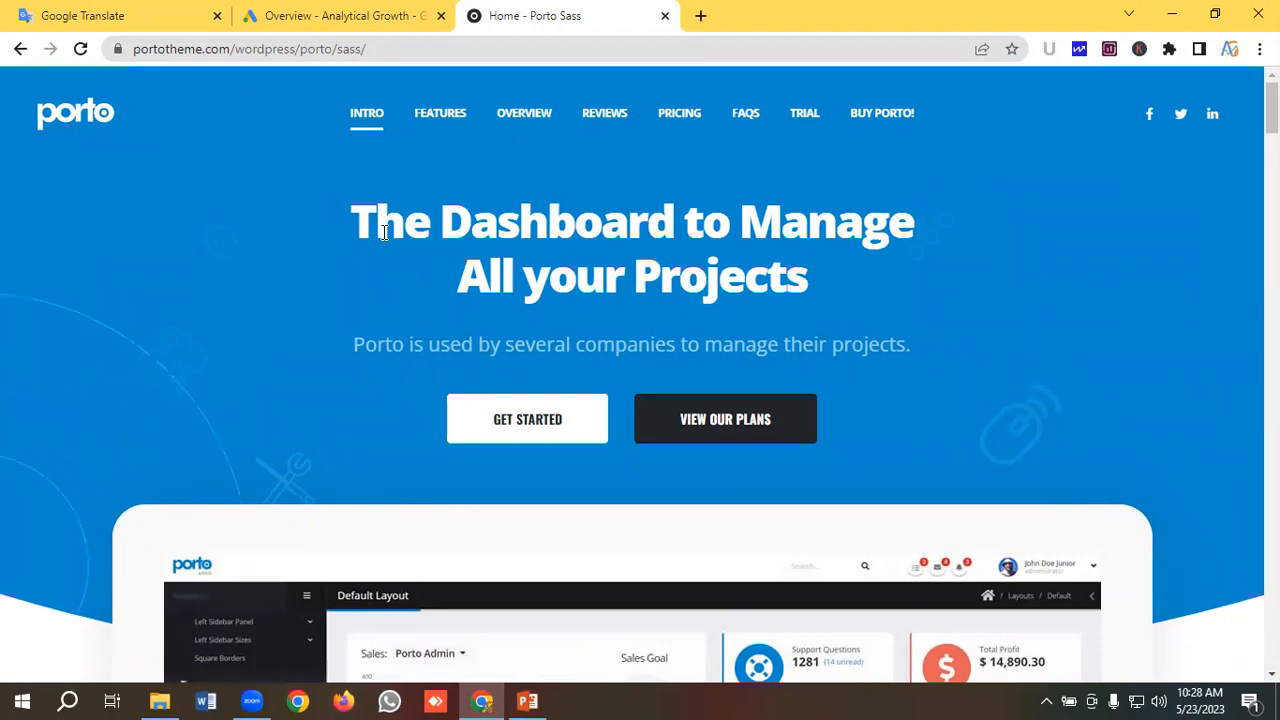
# Review the HR Management Software ad group's keywords, budget, headlines, descriptions, sitelinks and callouts in the Google Translate text.
pyautogui.click(110, 9)
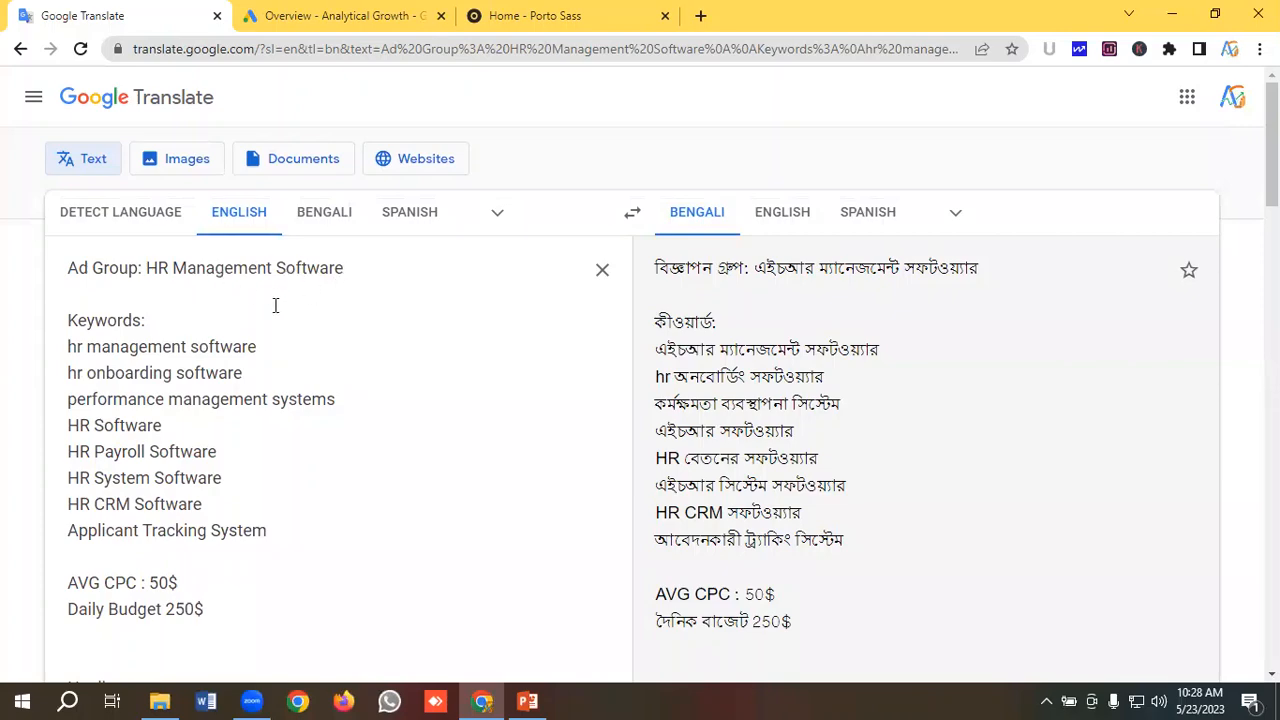
pyautogui.scroll(-1, 160, 335)
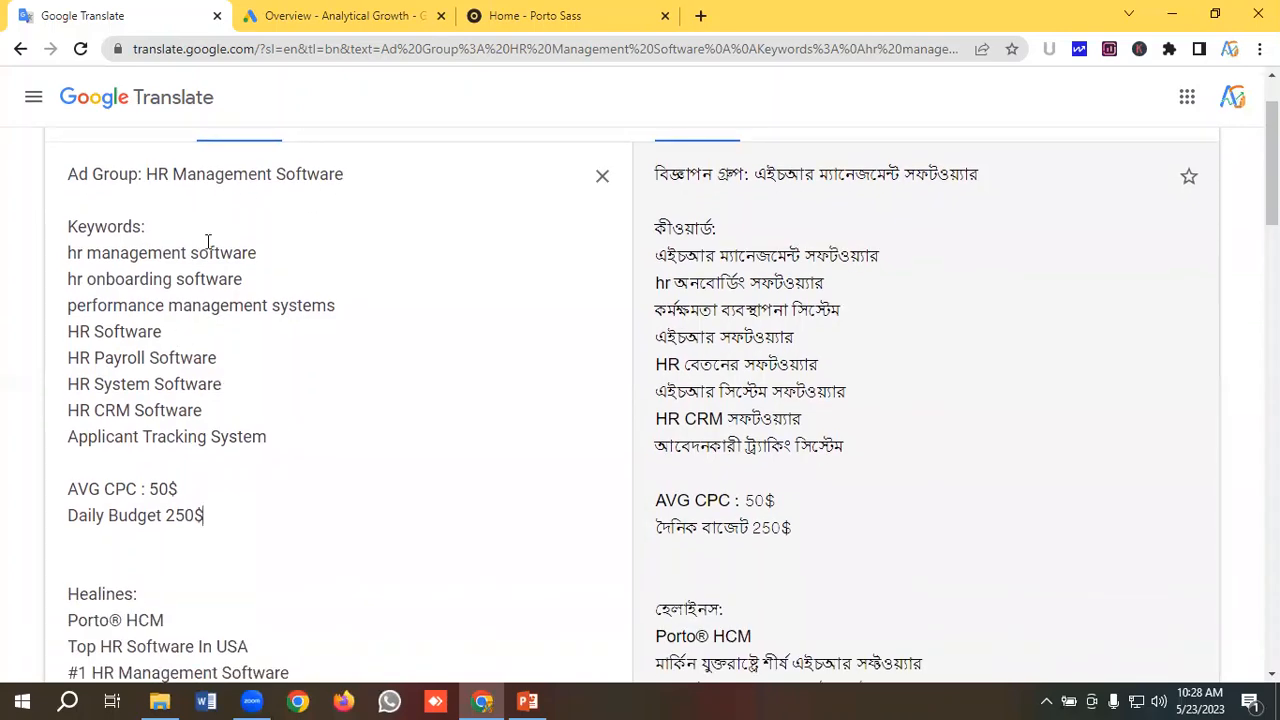
pyautogui.scroll(1, 232, 225)
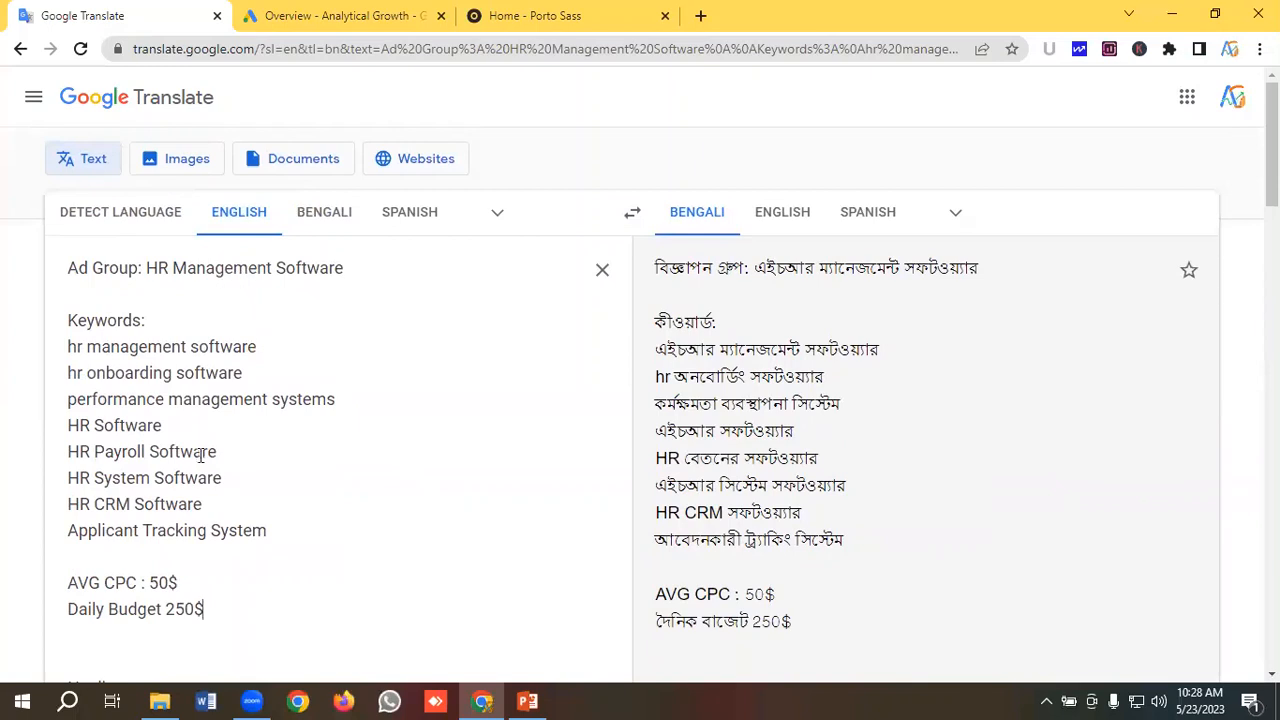
pyautogui.scroll(-1, 240, 465)
pyautogui.moveTo(201, 390); pyautogui.dragTo(66, 252)
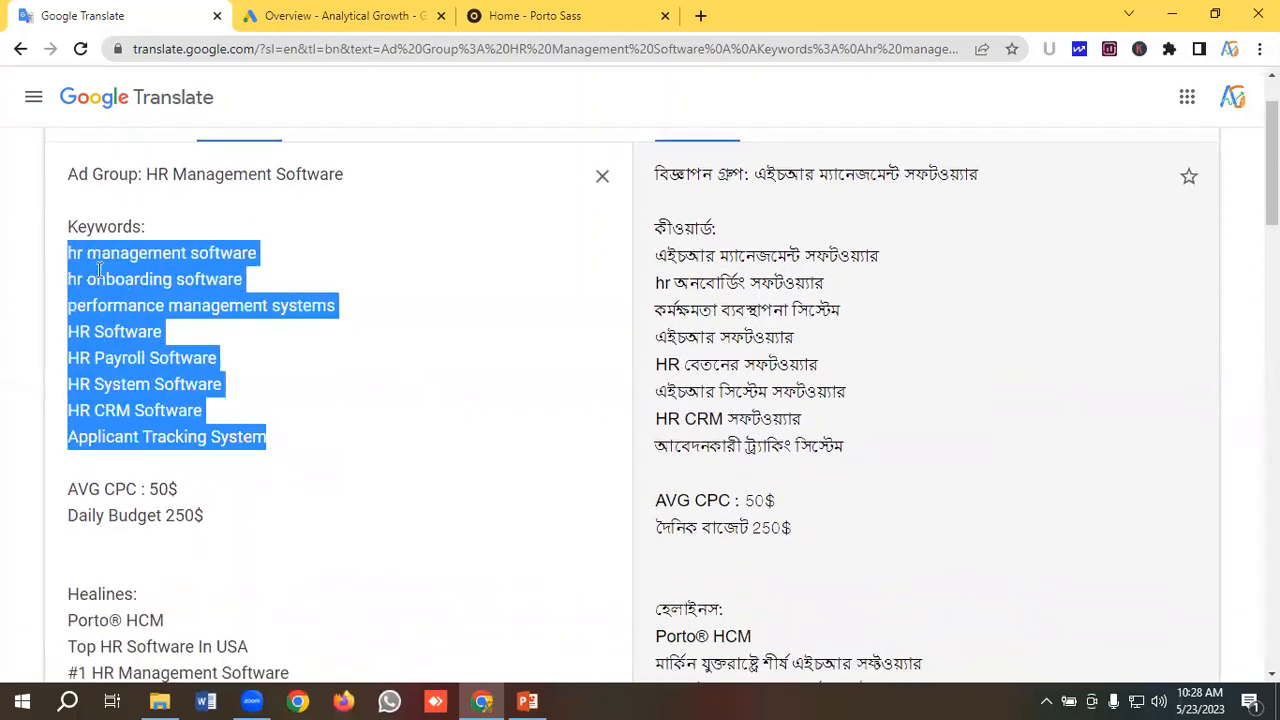
pyautogui.click(170, 279)
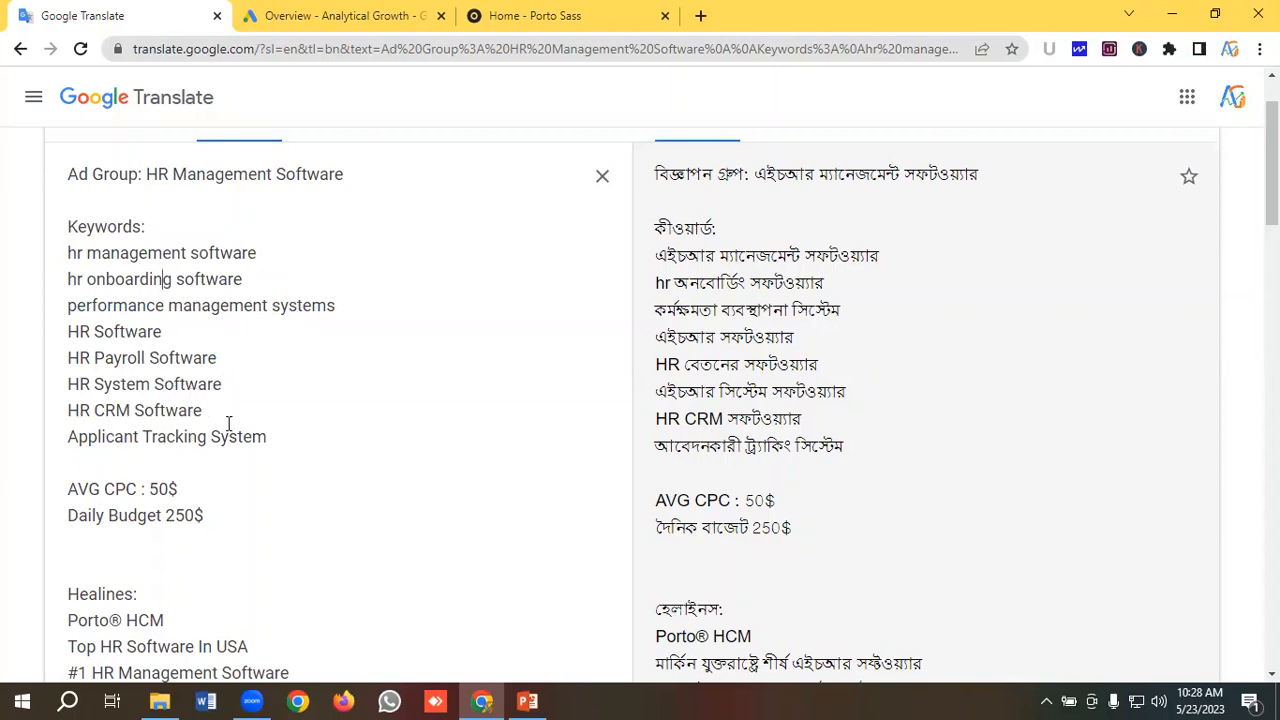
pyautogui.scroll(-4, 222, 401)
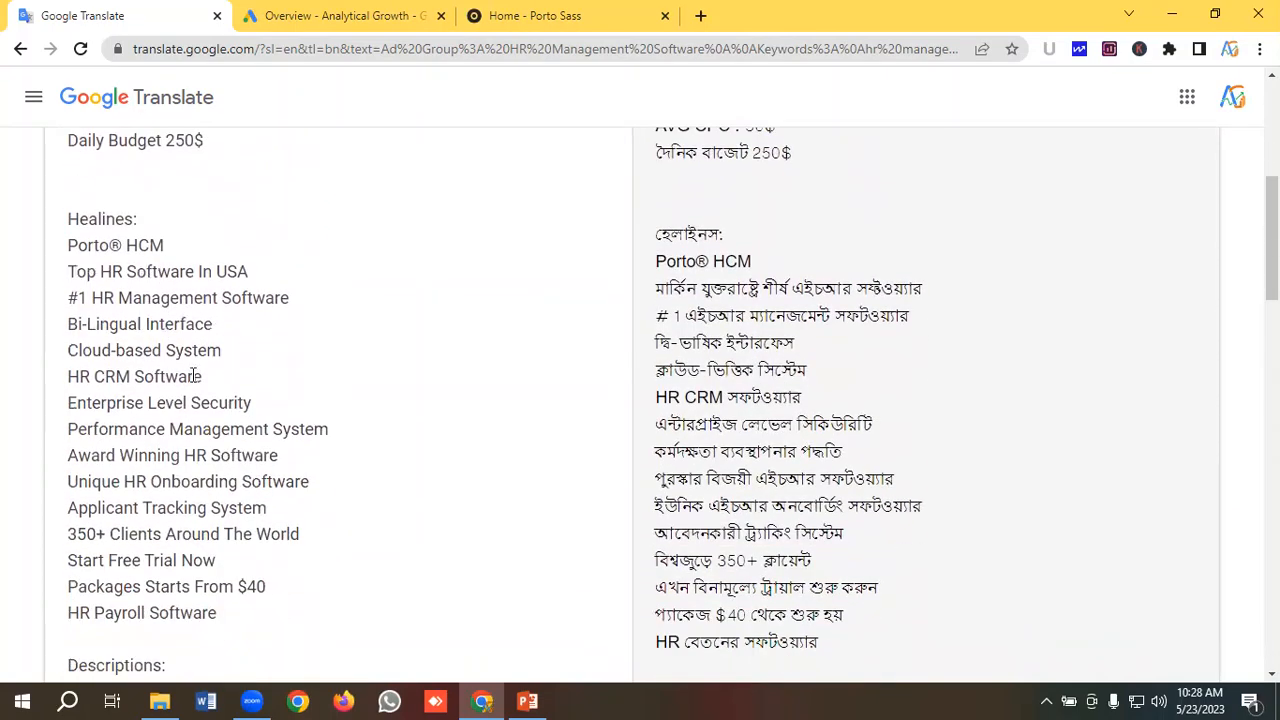
pyautogui.scroll(-6, 193, 376)
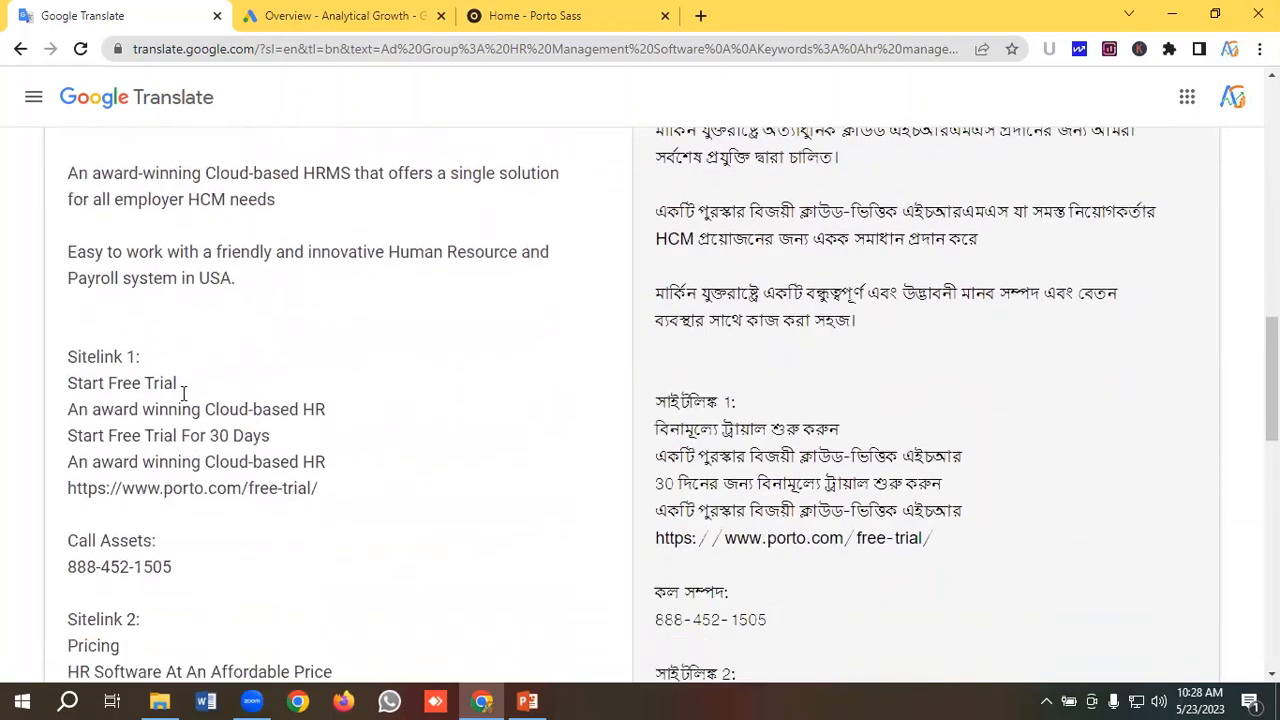
pyautogui.scroll(-2, 183, 392)
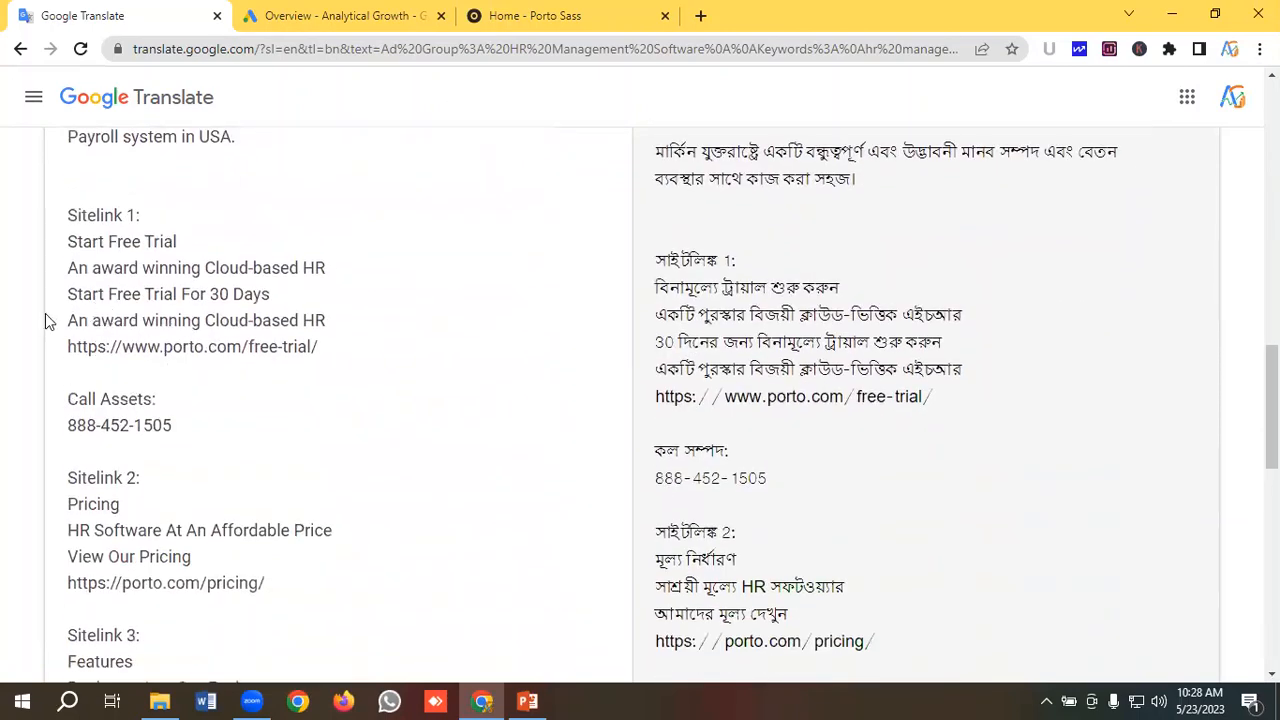
pyautogui.scroll(-10, 172, 310)
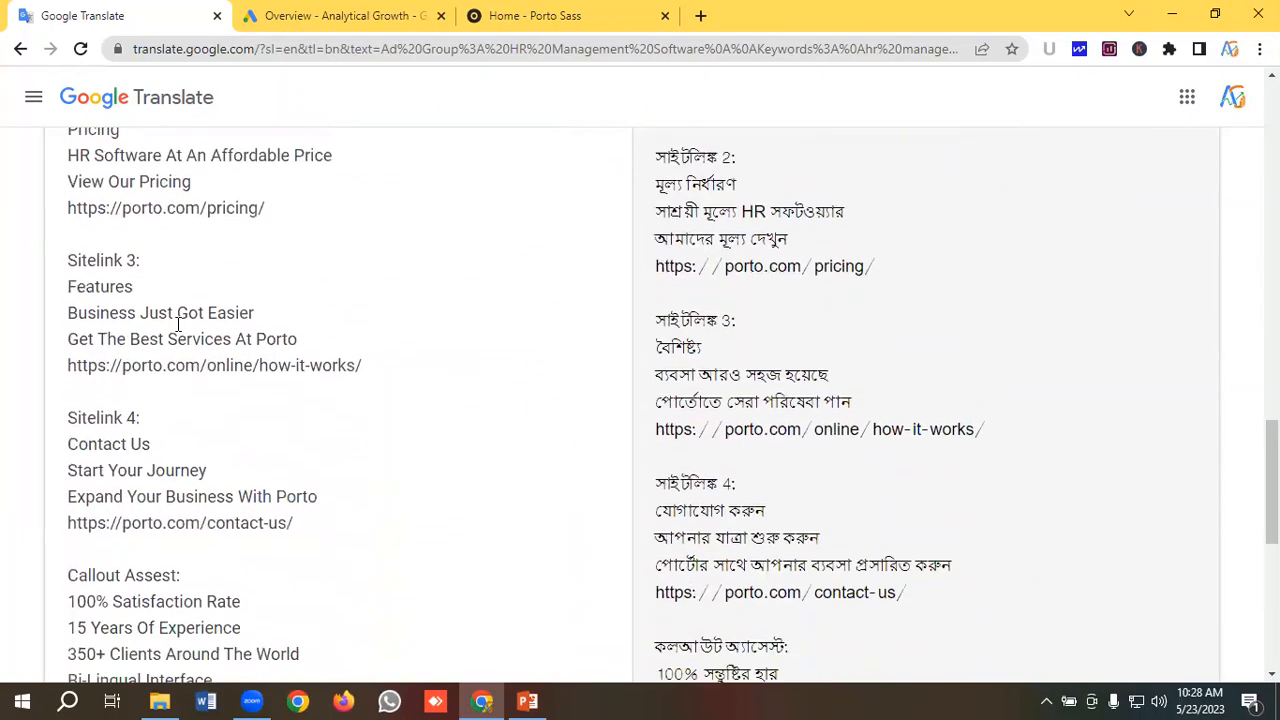
pyautogui.scroll(20, 182, 326)
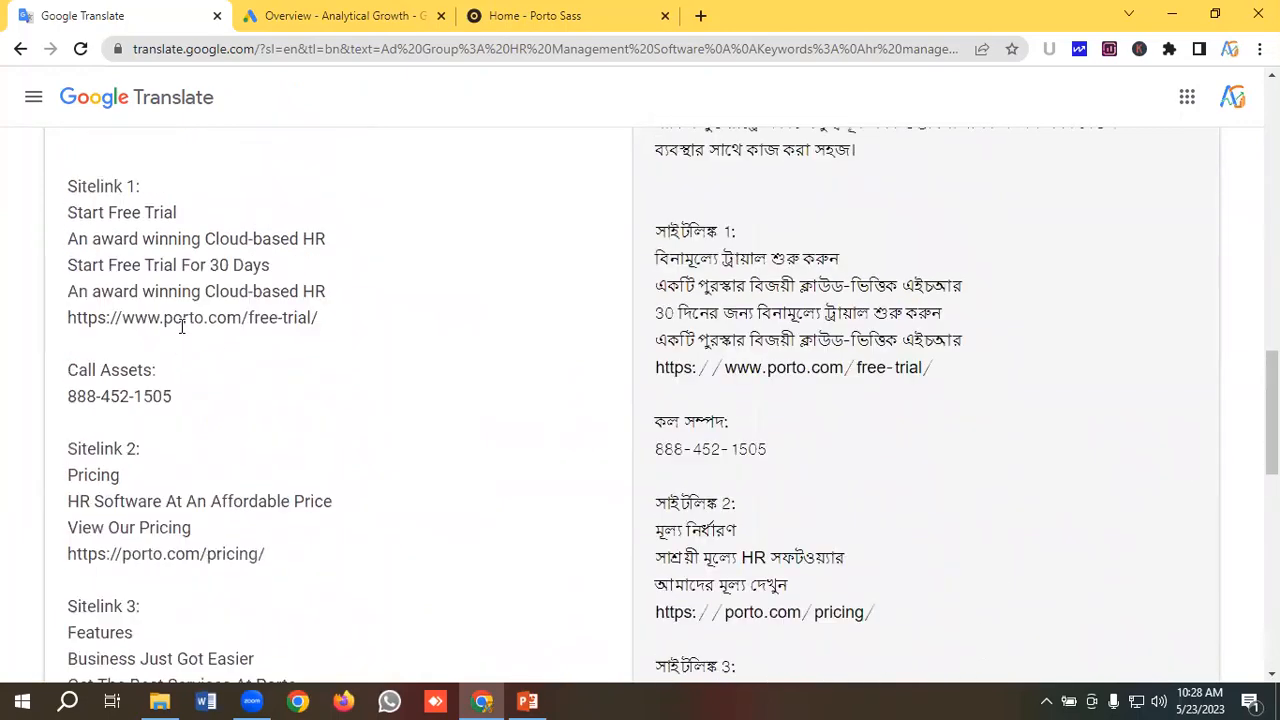
pyautogui.scroll(2, 182, 326)
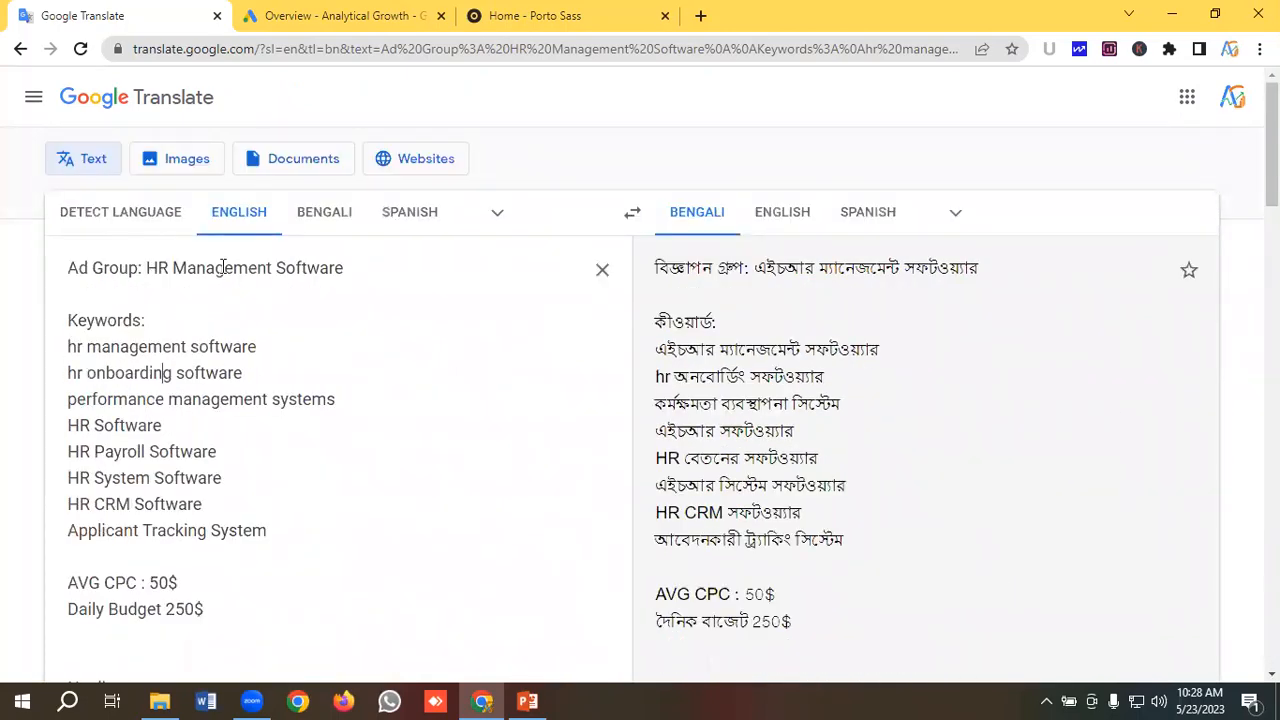
# Switch to Google Ads and review the Submit lead form conversion actions in the account's conversions summary.
pyautogui.click(323, 15)
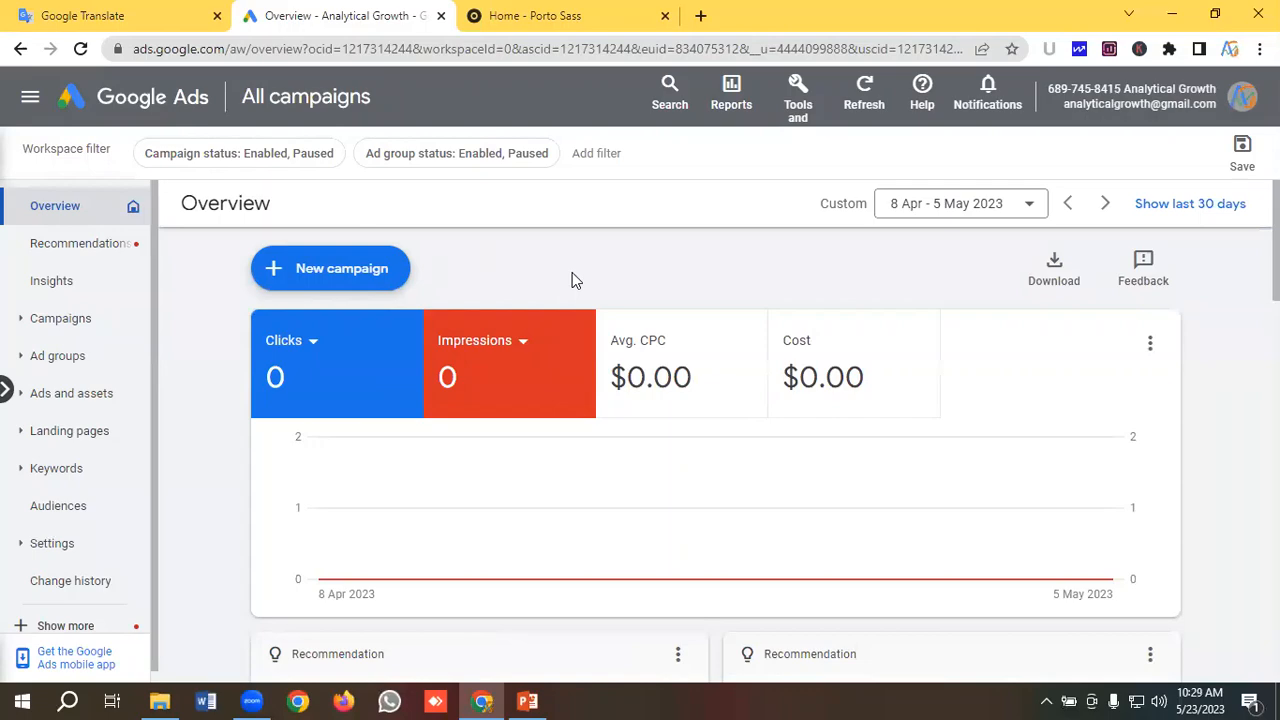
pyautogui.click(796, 92)
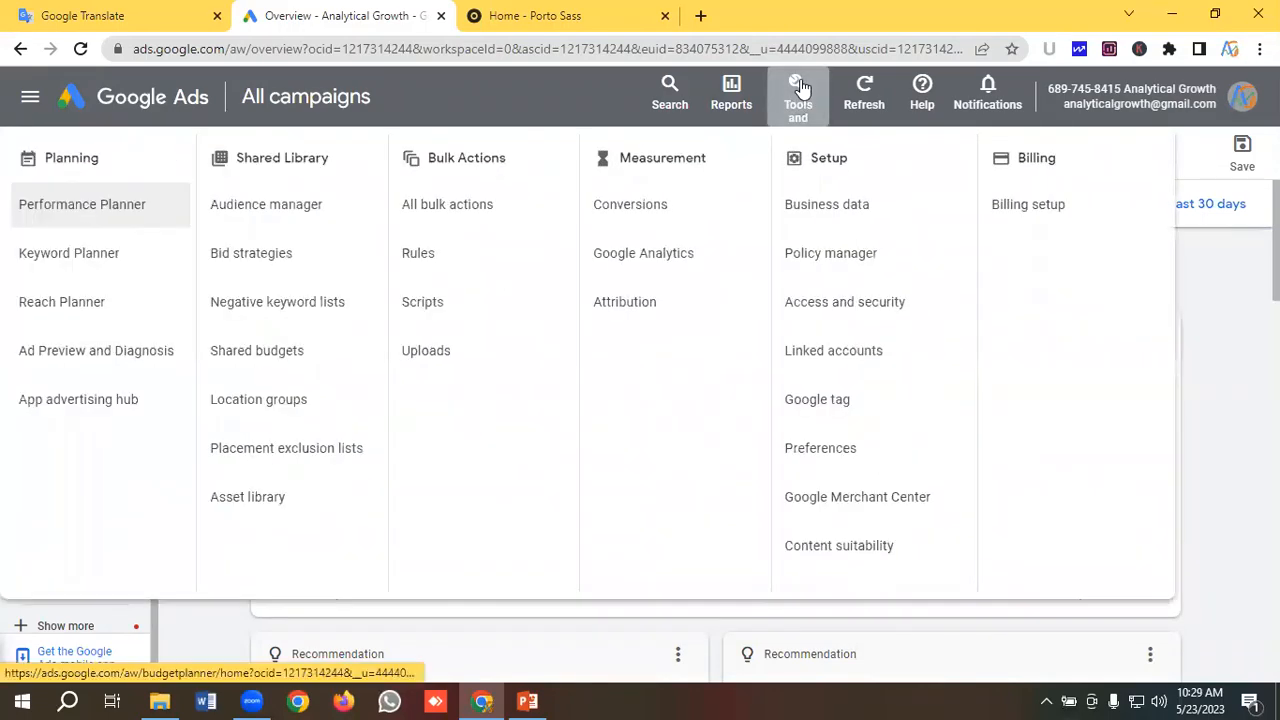
pyautogui.click(651, 210)
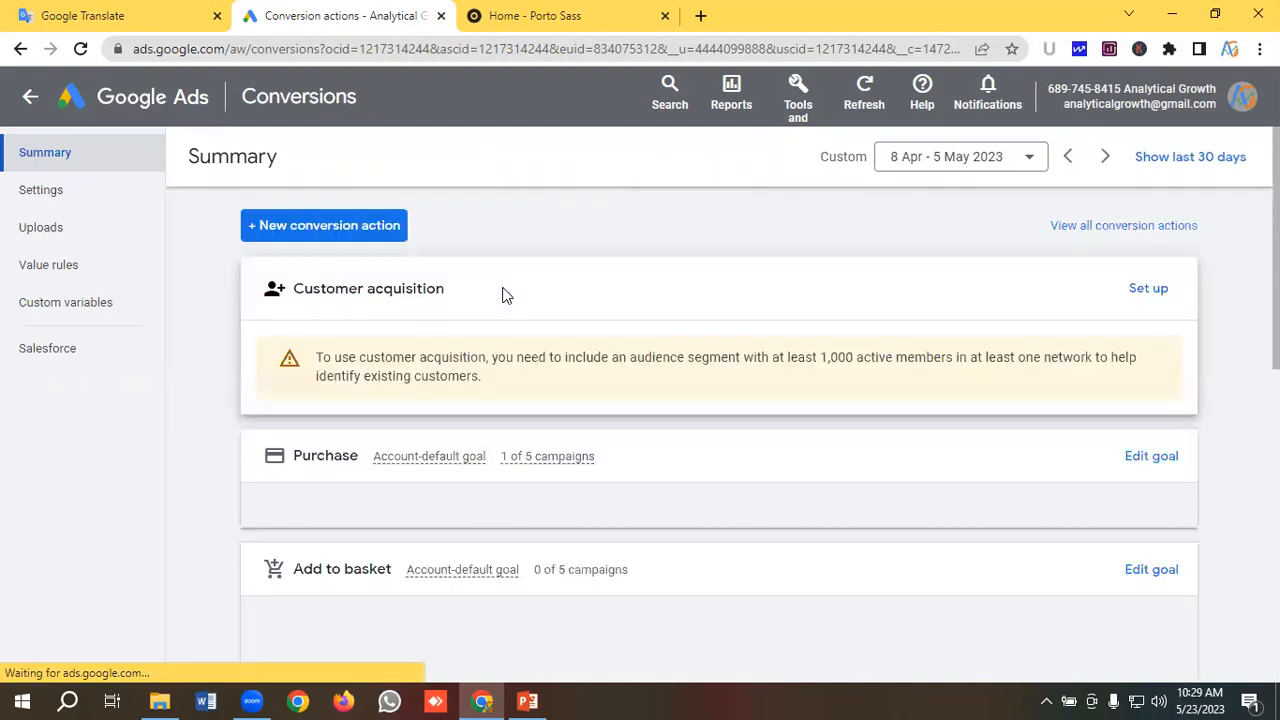
pyautogui.scroll(-5, 505, 295)
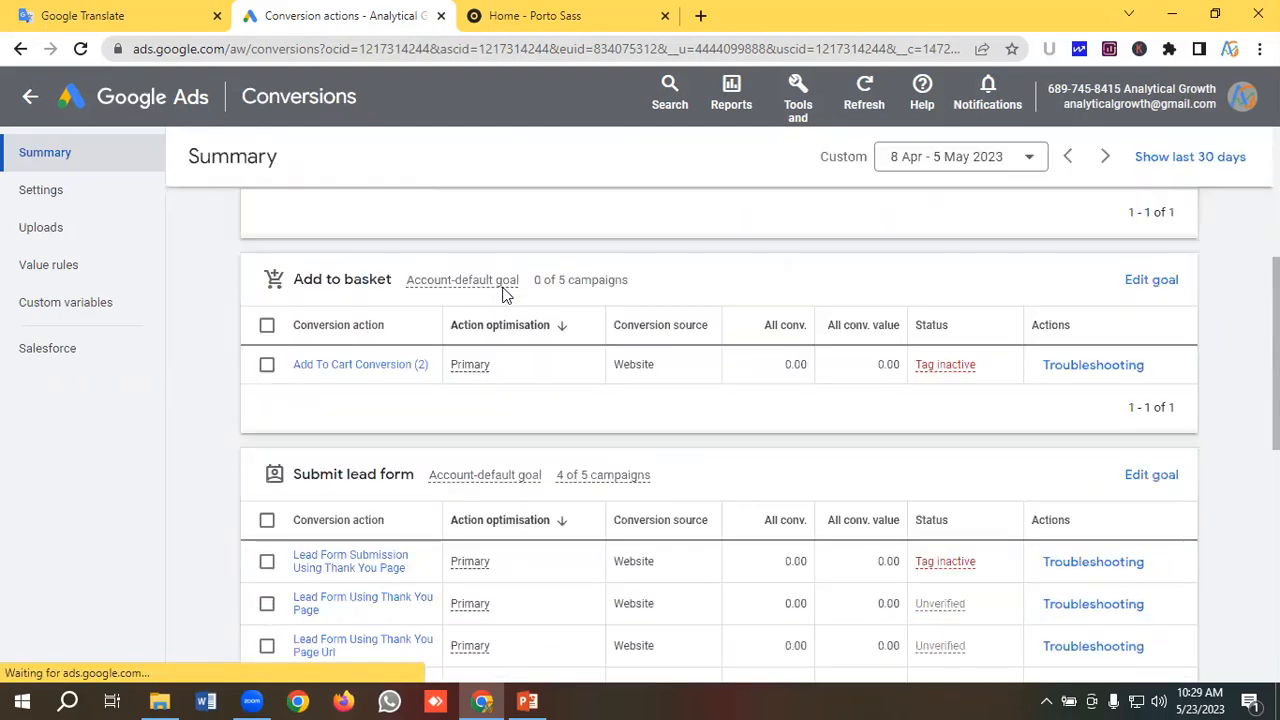
pyautogui.scroll(-1, 505, 295)
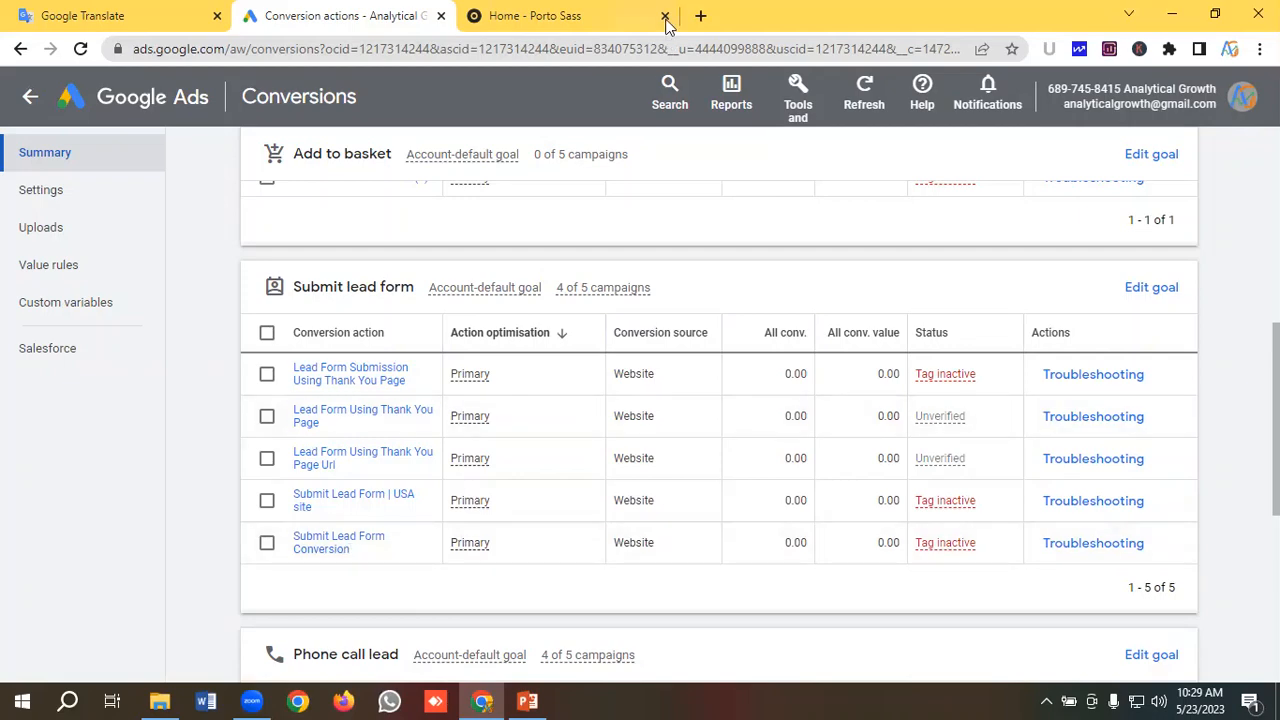
# Switch to the Porto website and follow Get Started to the 30-day free trial form.
pyautogui.click(591, 12)
pyautogui.scroll(-3, 415, 372)
pyautogui.scroll(3, 417, 372)
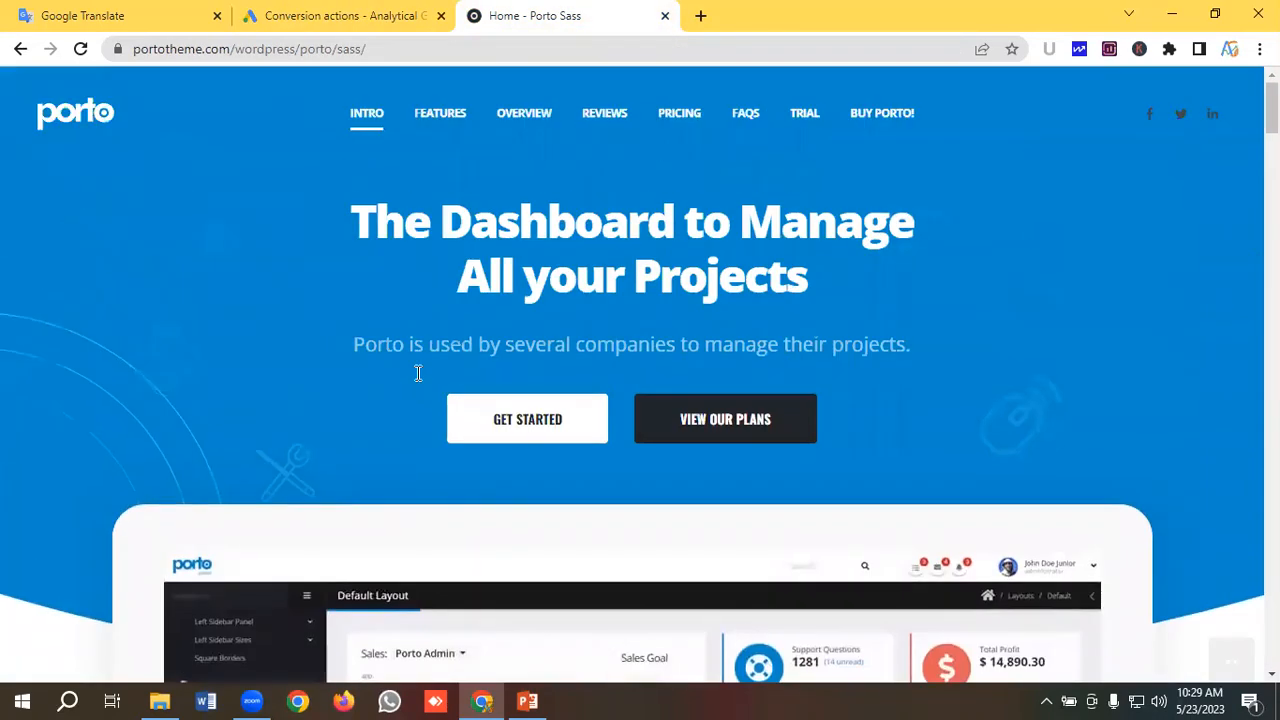
pyautogui.click(574, 426)
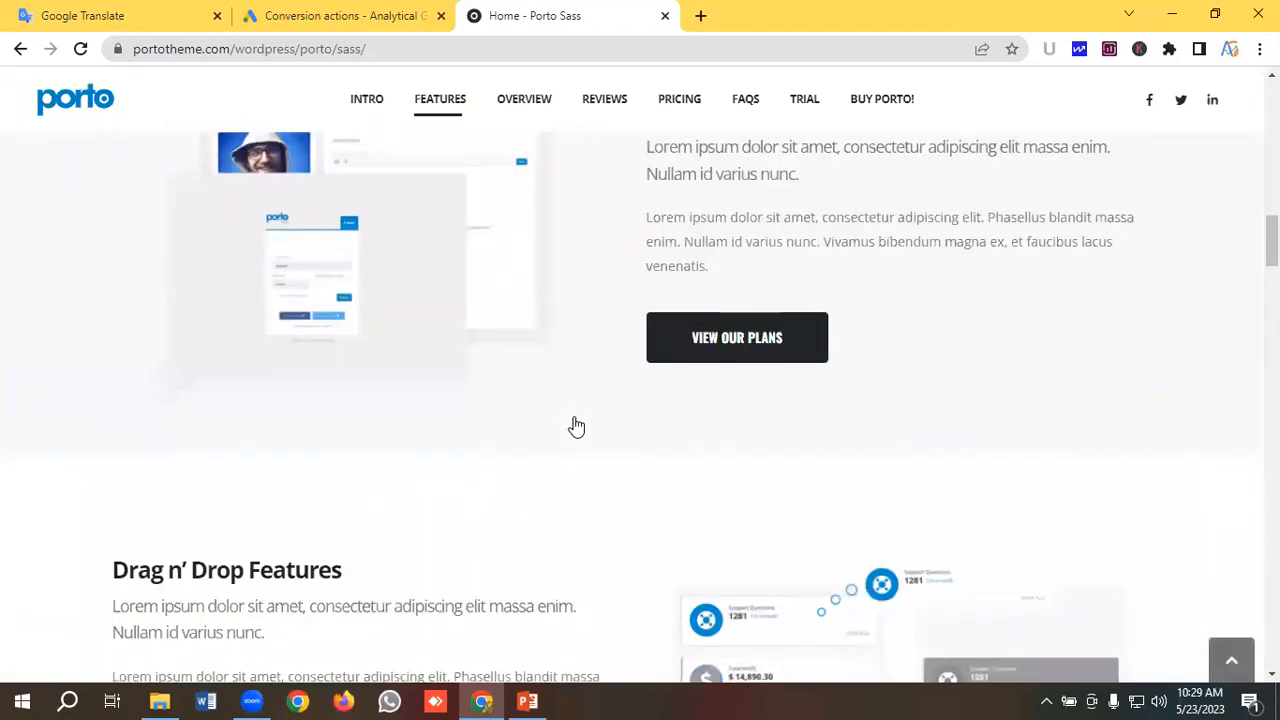
pyautogui.scroll(-20, 576, 426)
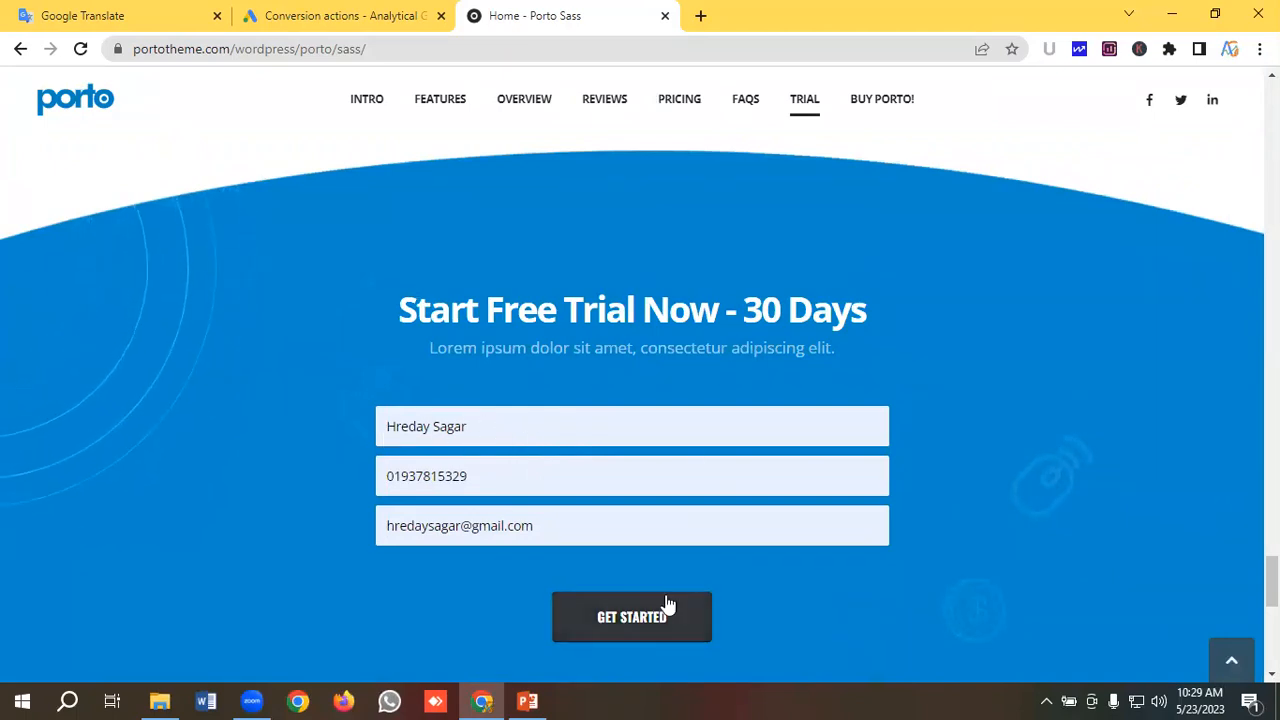
# Compare the Submit lead form conversion actions in Google Ads with the Porto website's free trial form.
pyautogui.click(340, 14)
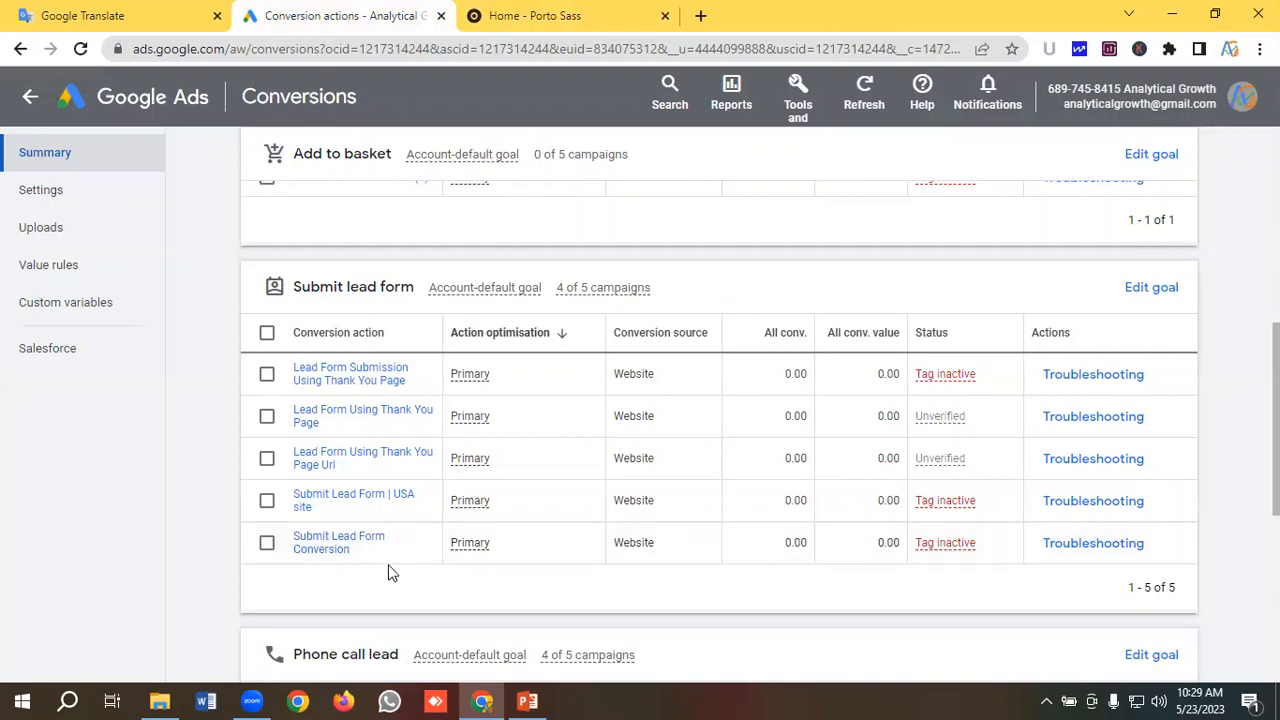
pyautogui.click(534, 12)
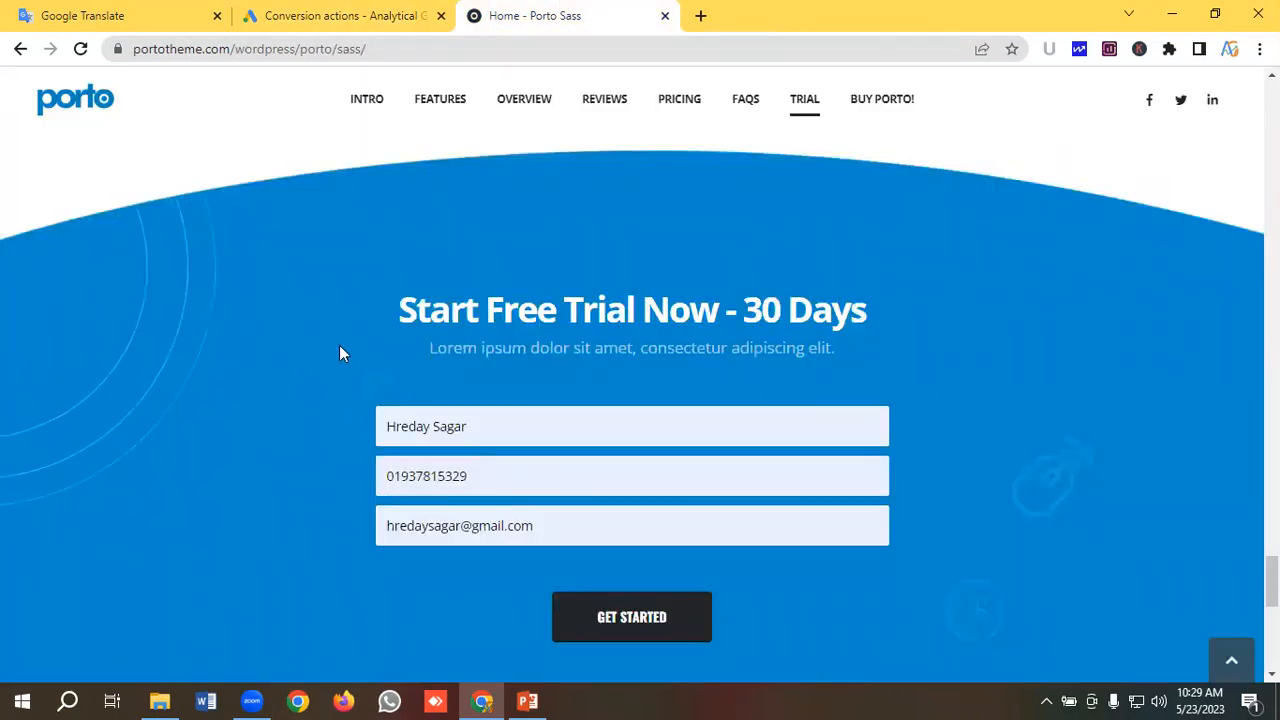
pyautogui.click(386, 10)
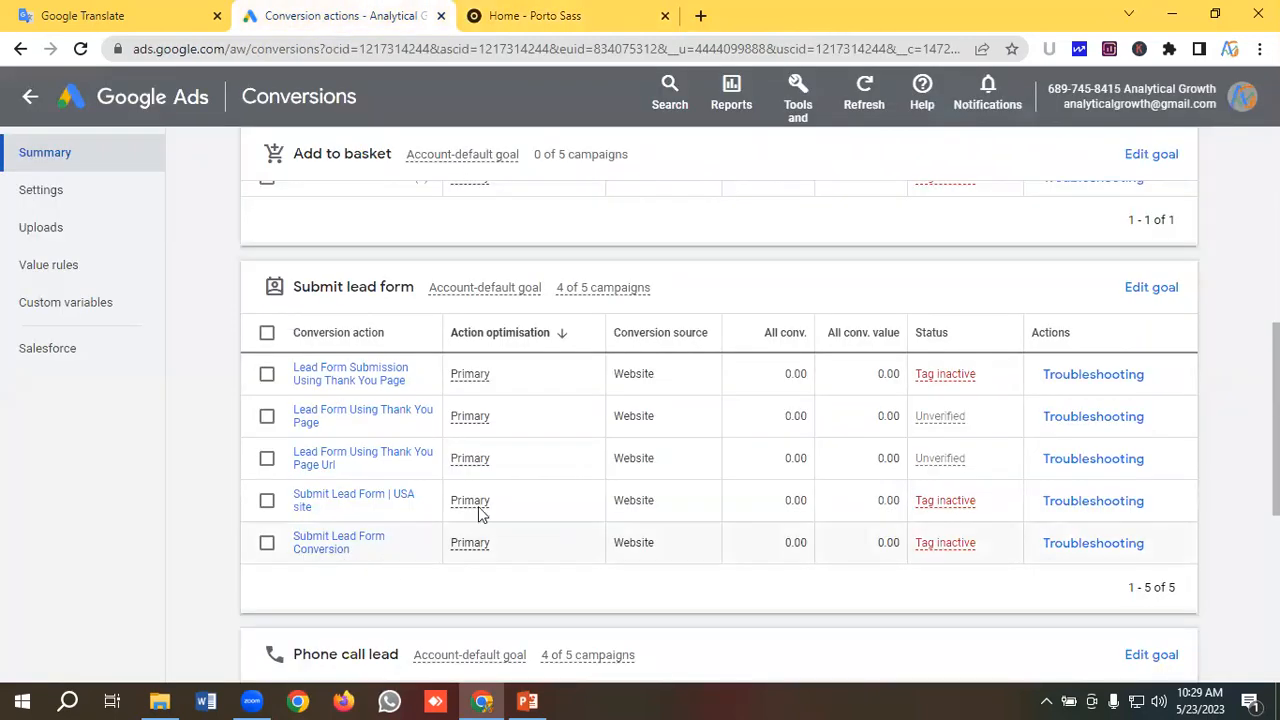
# Return to the Google Ads overview and start creating a new campaign.
pyautogui.click(158, 100)
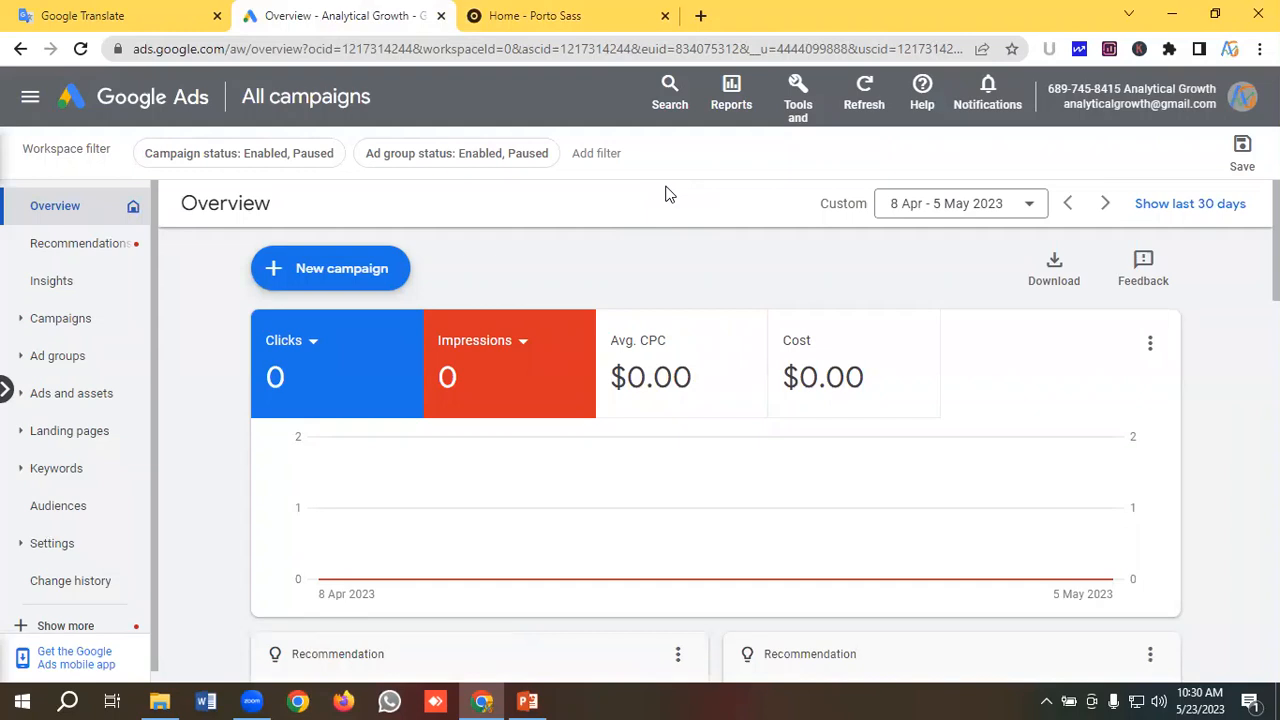
pyautogui.click(331, 277)
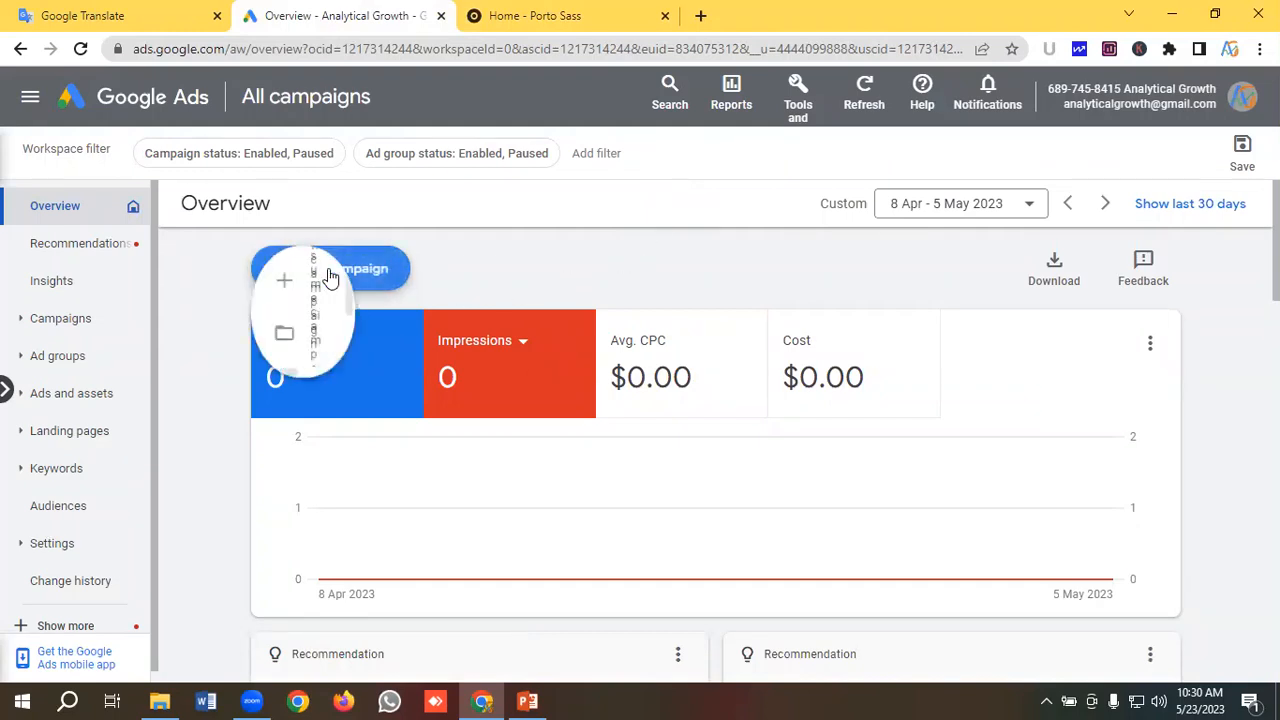
pyautogui.click(347, 289)
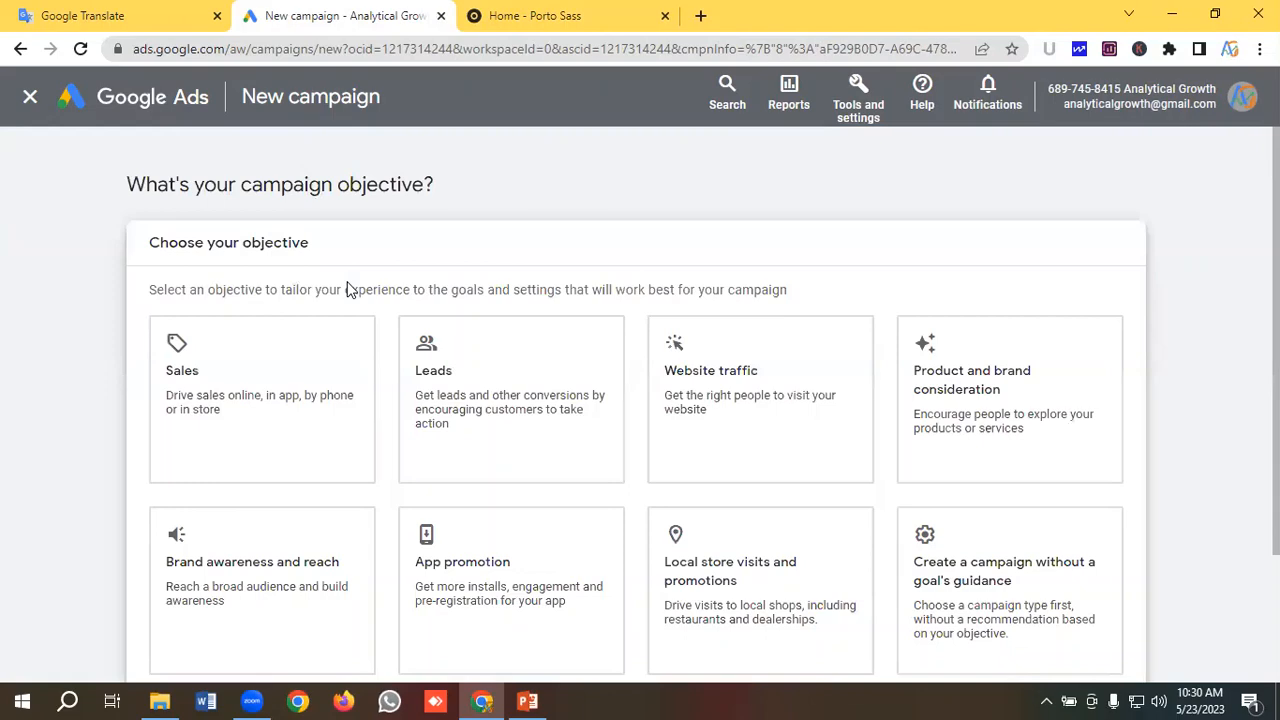
# Examine the Start Free Trial Now form on the Porto website to decide on the campaign objective.
pyautogui.click(543, 13)
pyautogui.scroll(2, 355, 305)
pyautogui.scroll(-3, 358, 308)
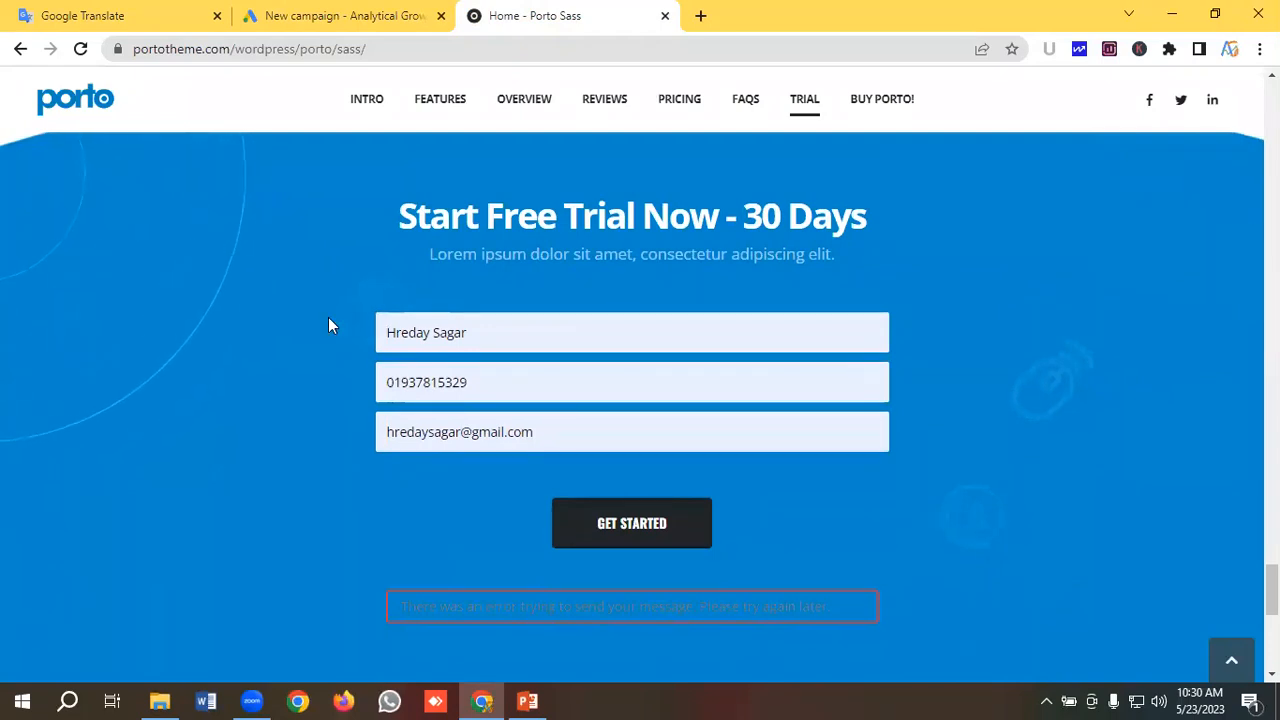
pyautogui.scroll(1, 329, 318)
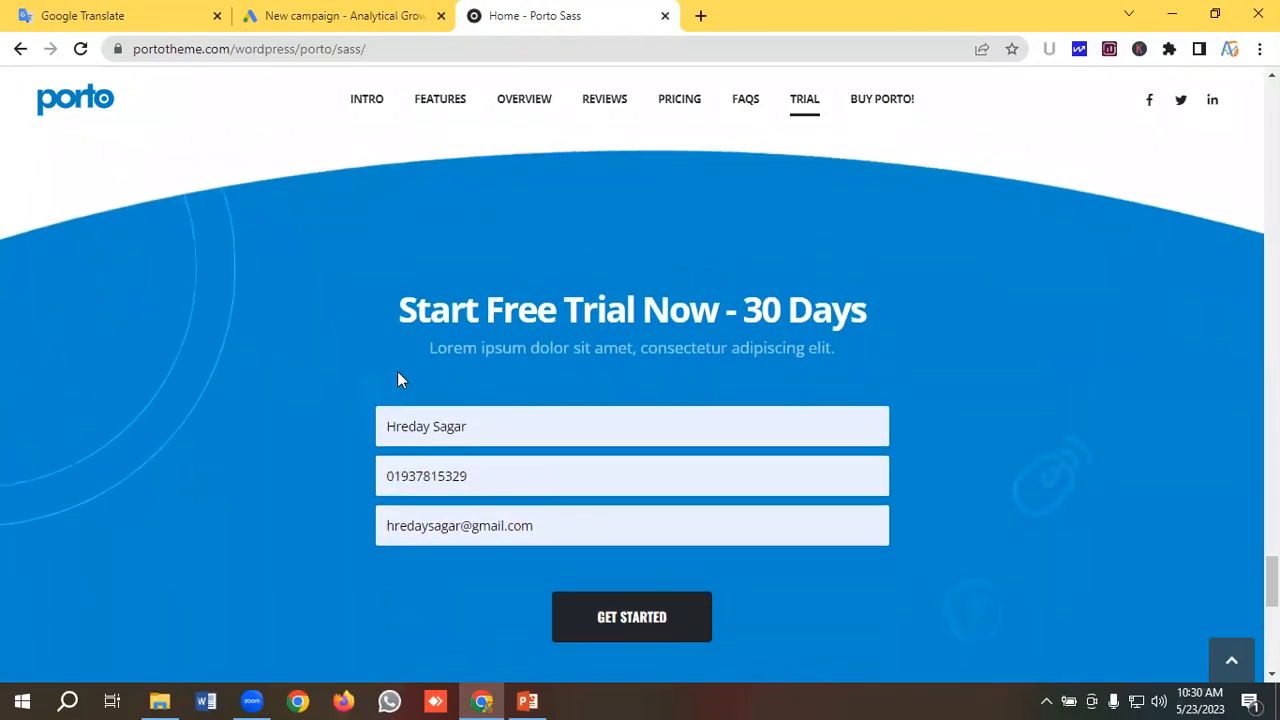
pyautogui.scroll(-1, 397, 371)
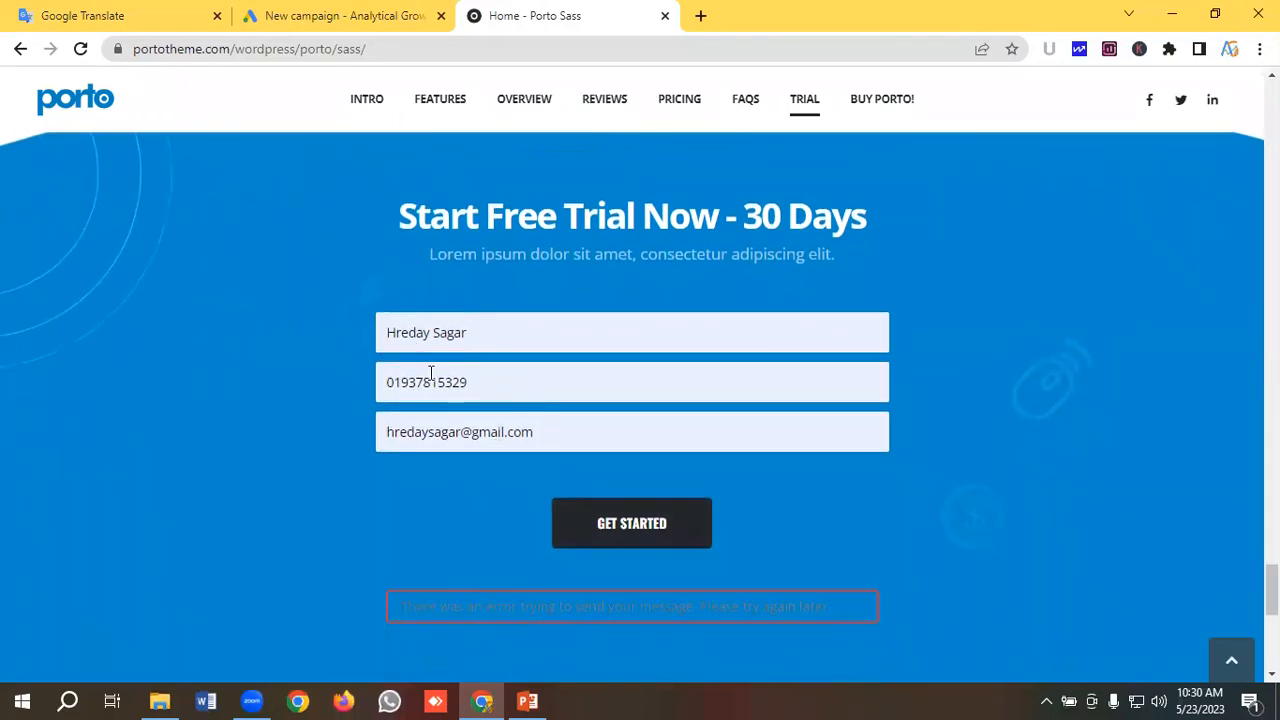
# In the new Google Ads campaign, choose the Leads objective and remove the Phone call leads conversion goal.
pyautogui.click(334, 17)
pyautogui.click(466, 392)
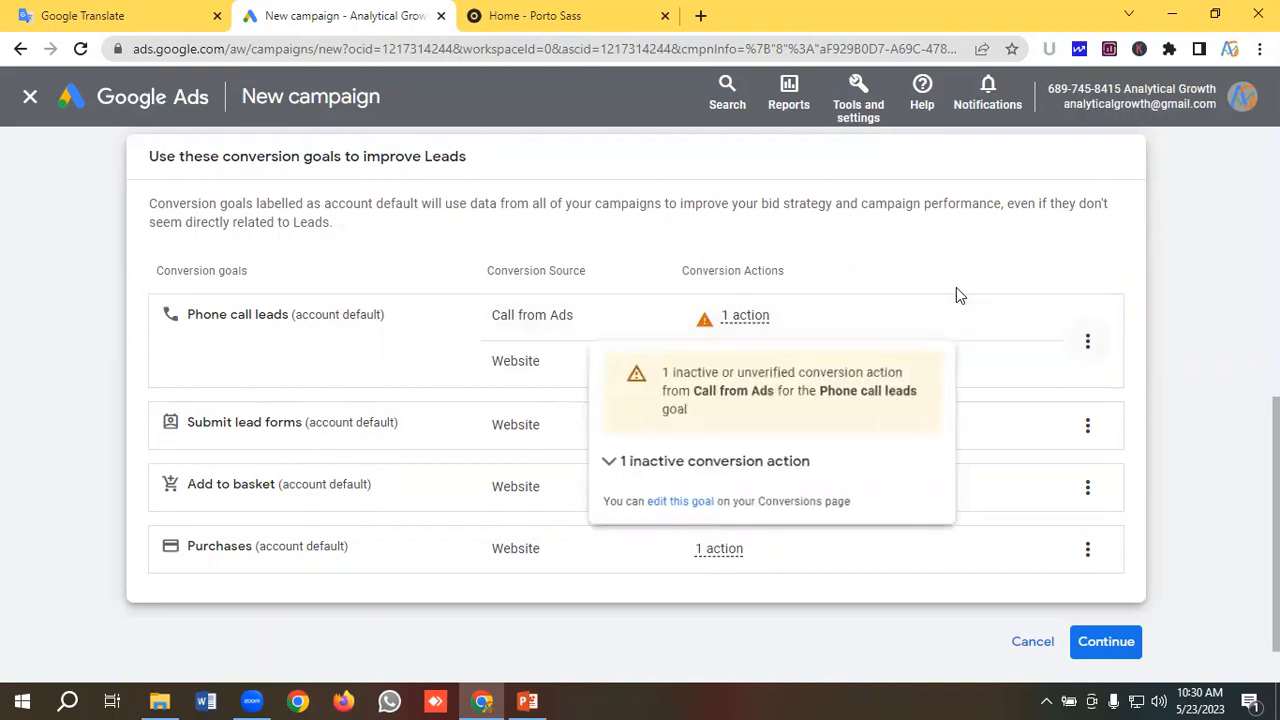
pyautogui.click(1088, 342)
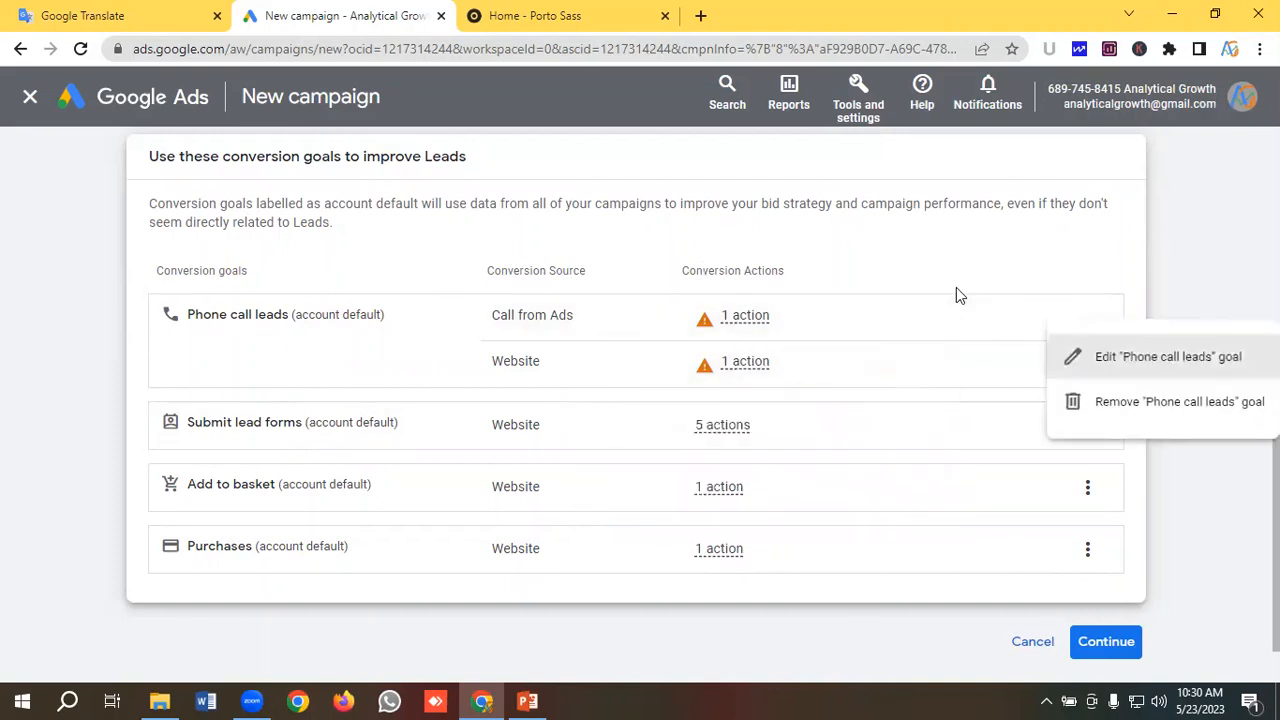
pyautogui.click(1108, 406)
pyautogui.click(842, 438)
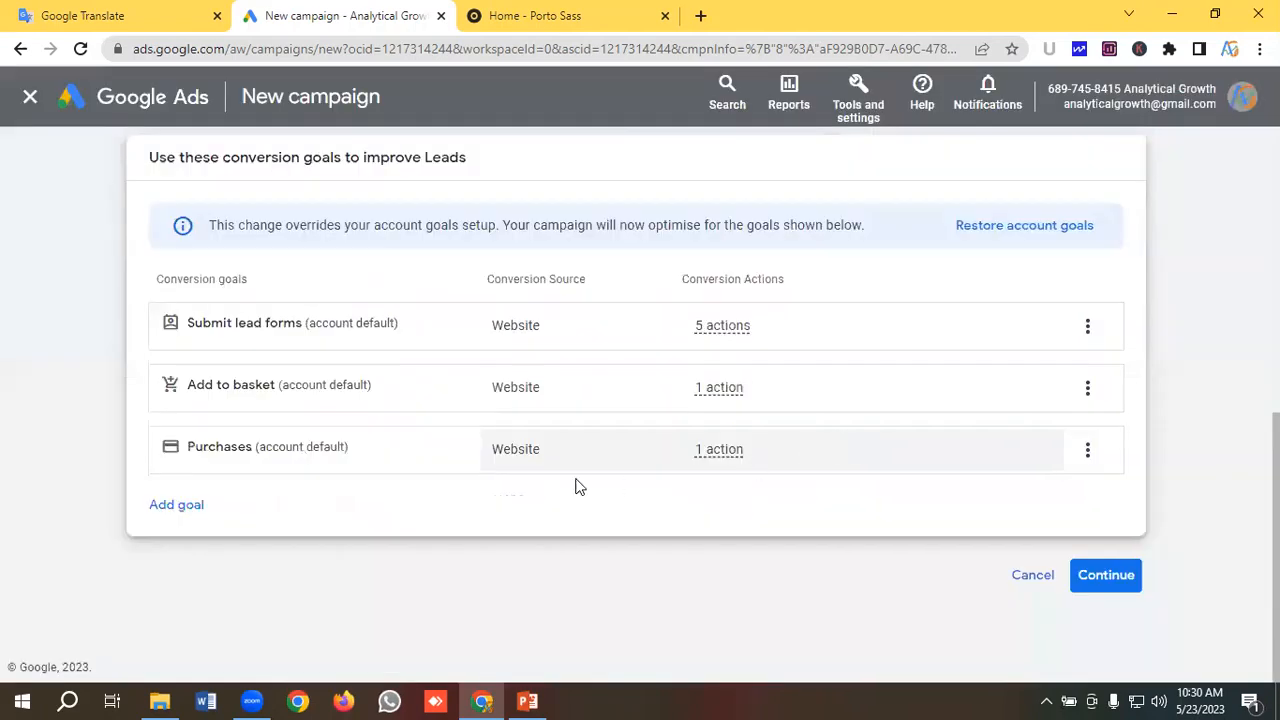
# Remove the Add to basket and Purchases conversion goals, keeping only Submit lead forms, and continue to the campaign type selection.
pyautogui.click(1087, 395)
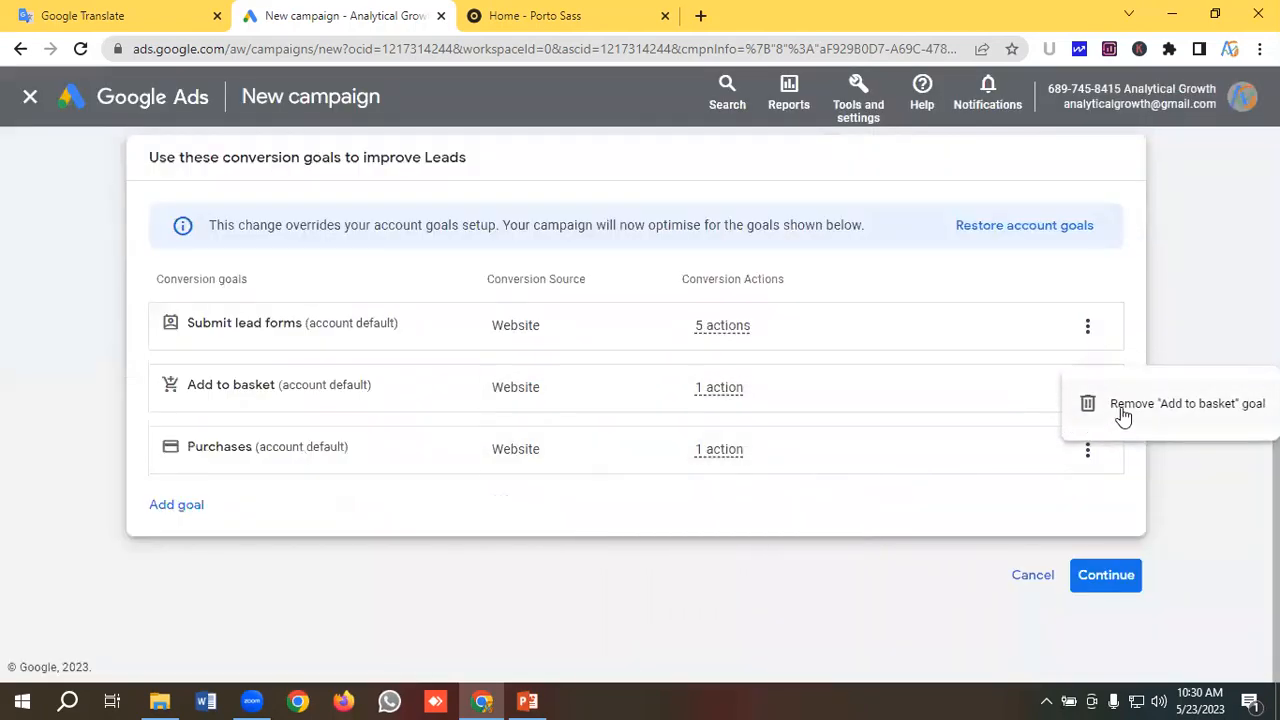
pyautogui.click(1120, 412)
pyautogui.click(833, 436)
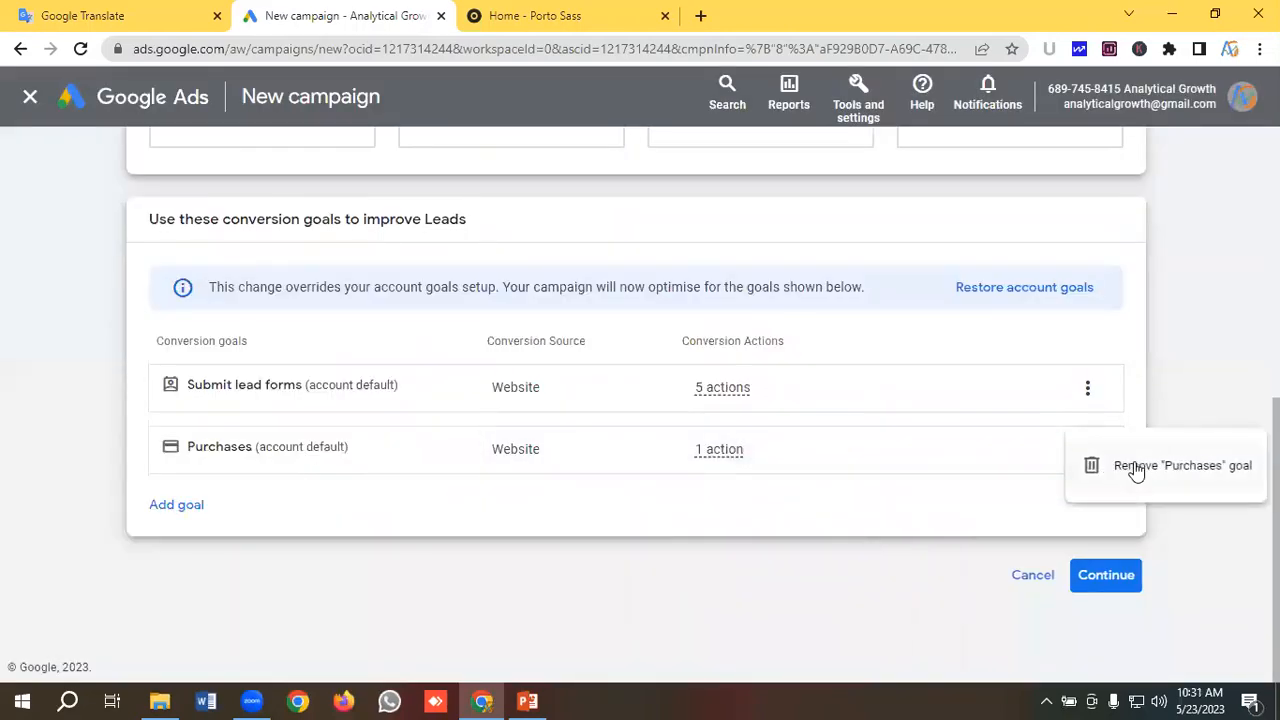
pyautogui.click(1135, 466)
pyautogui.click(829, 447)
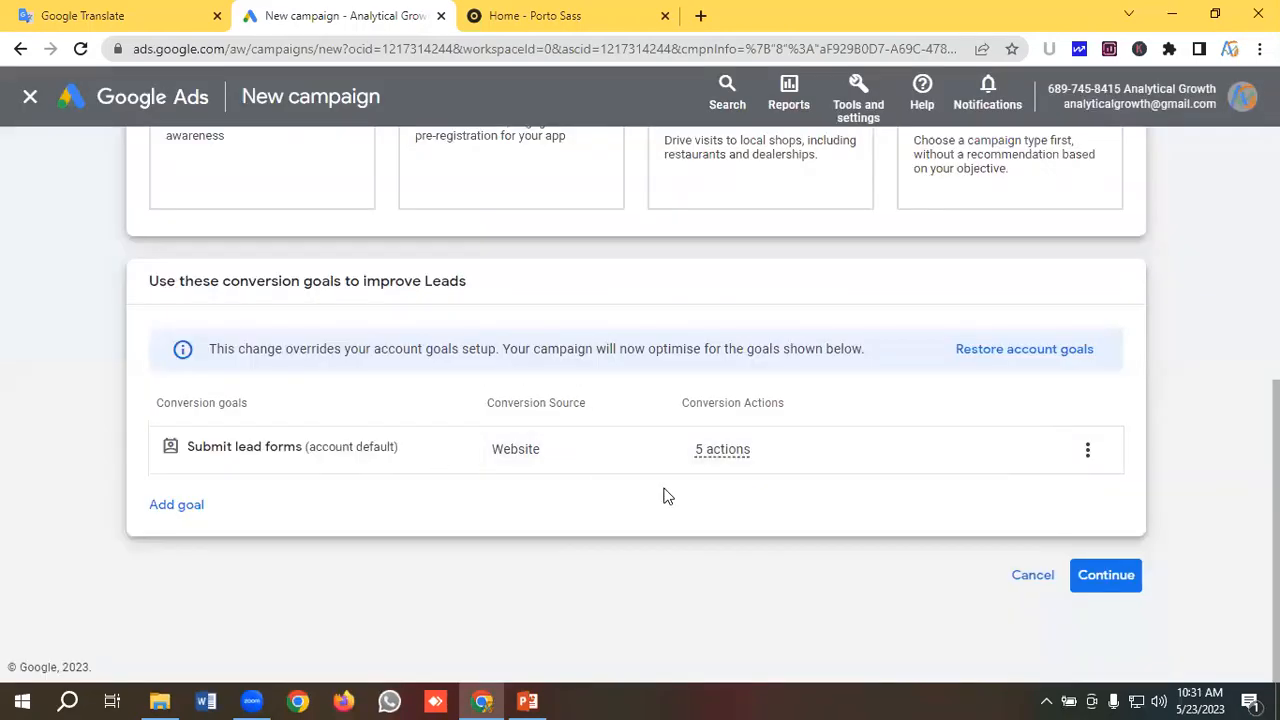
pyautogui.click(1106, 576)
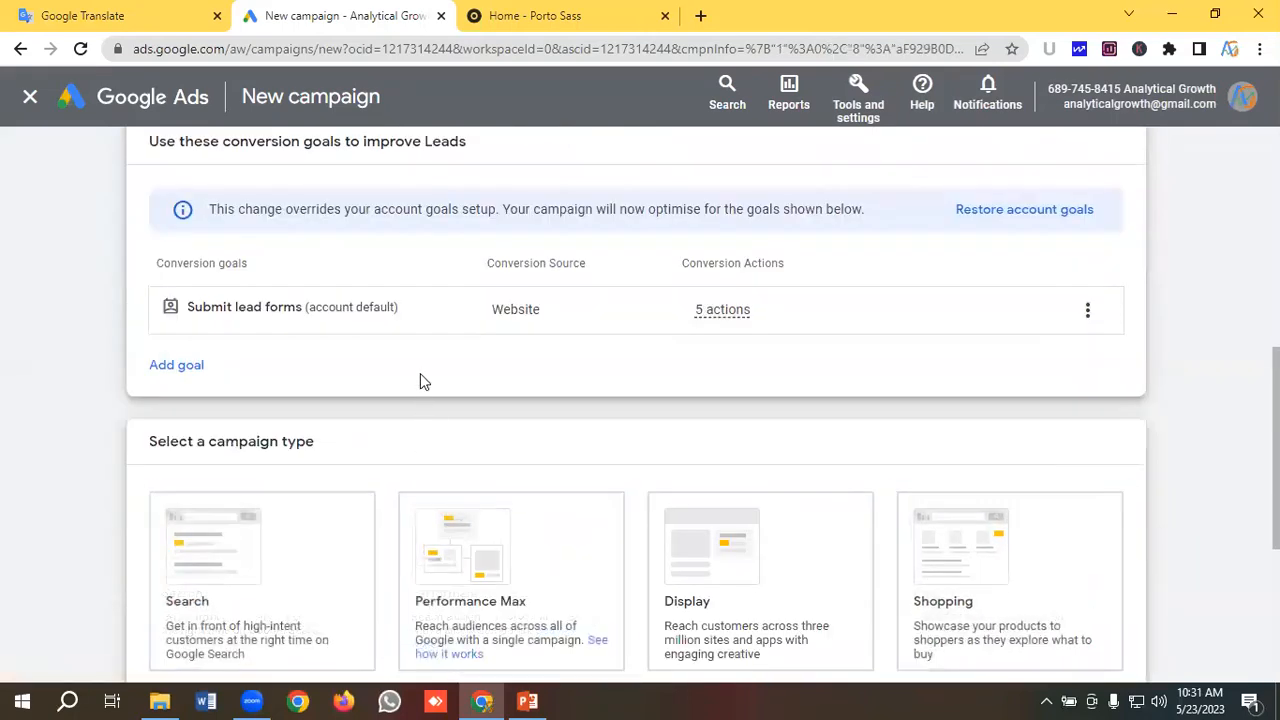
# Choose Search as the campaign type for the new leads campaign.
pyautogui.scroll(-1, 420, 377)
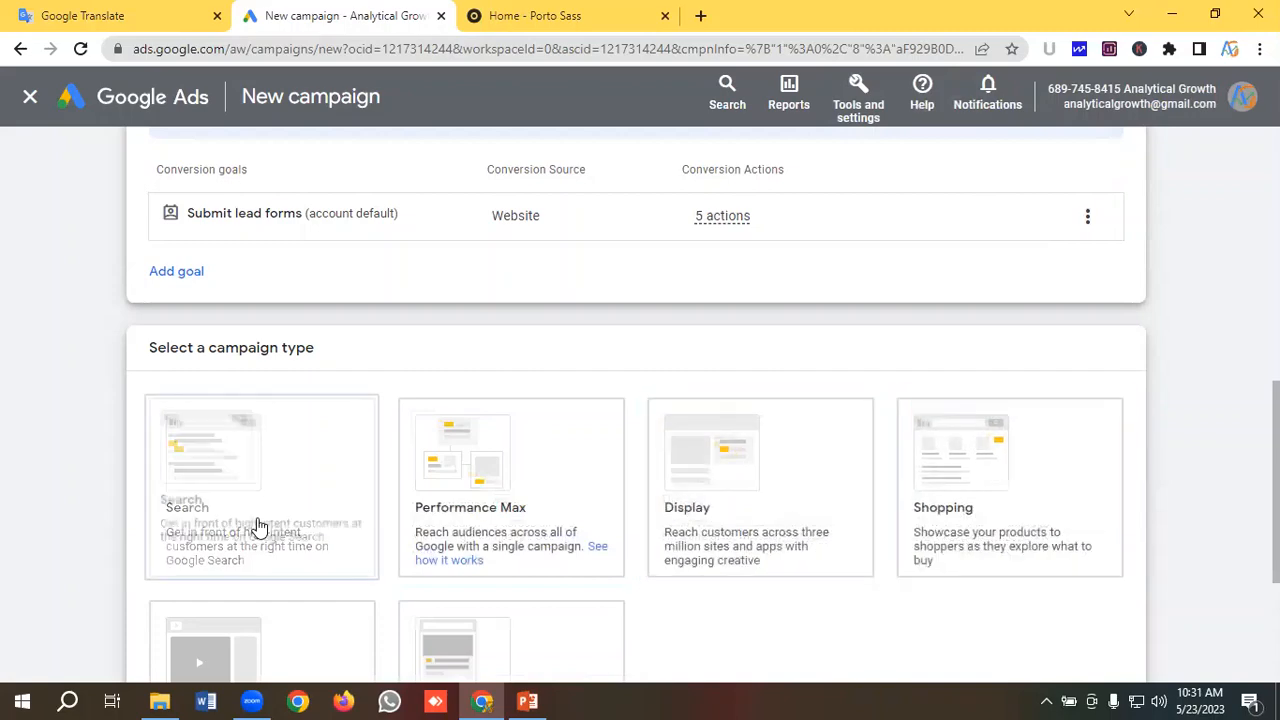
pyautogui.scroll(-1, 263, 583)
pyautogui.scroll(1, 408, 570)
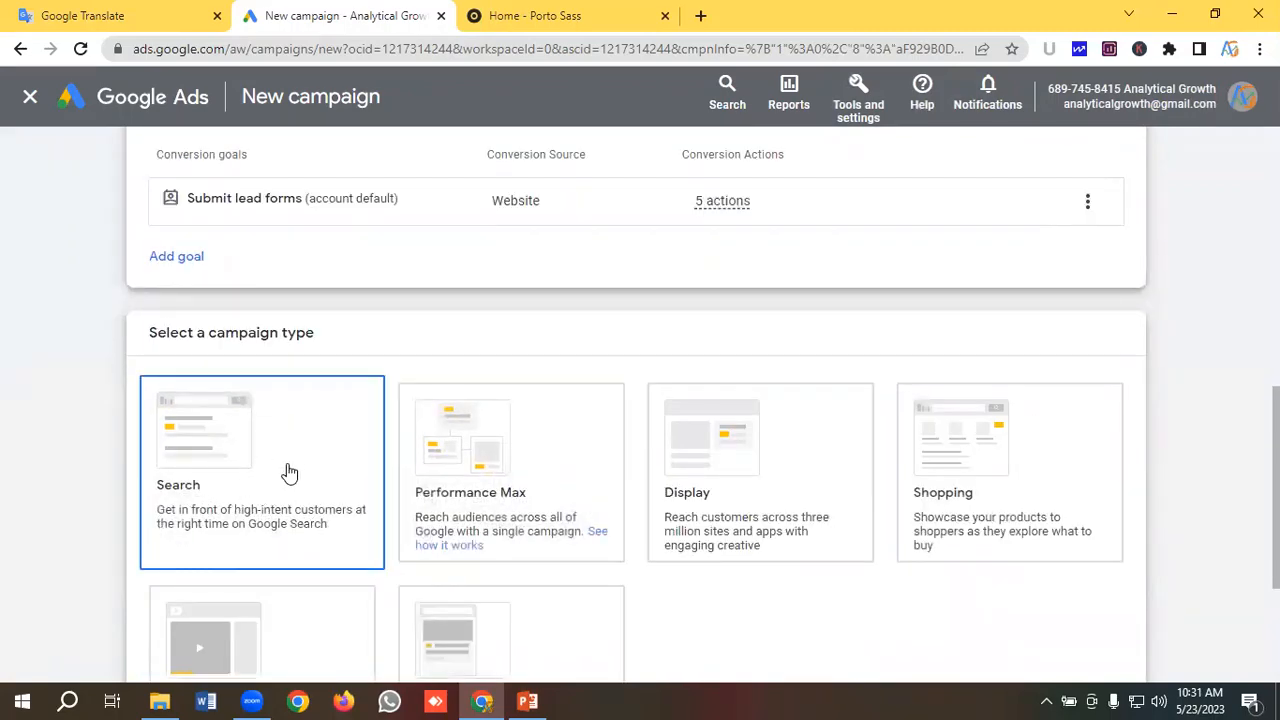
pyautogui.click(236, 473)
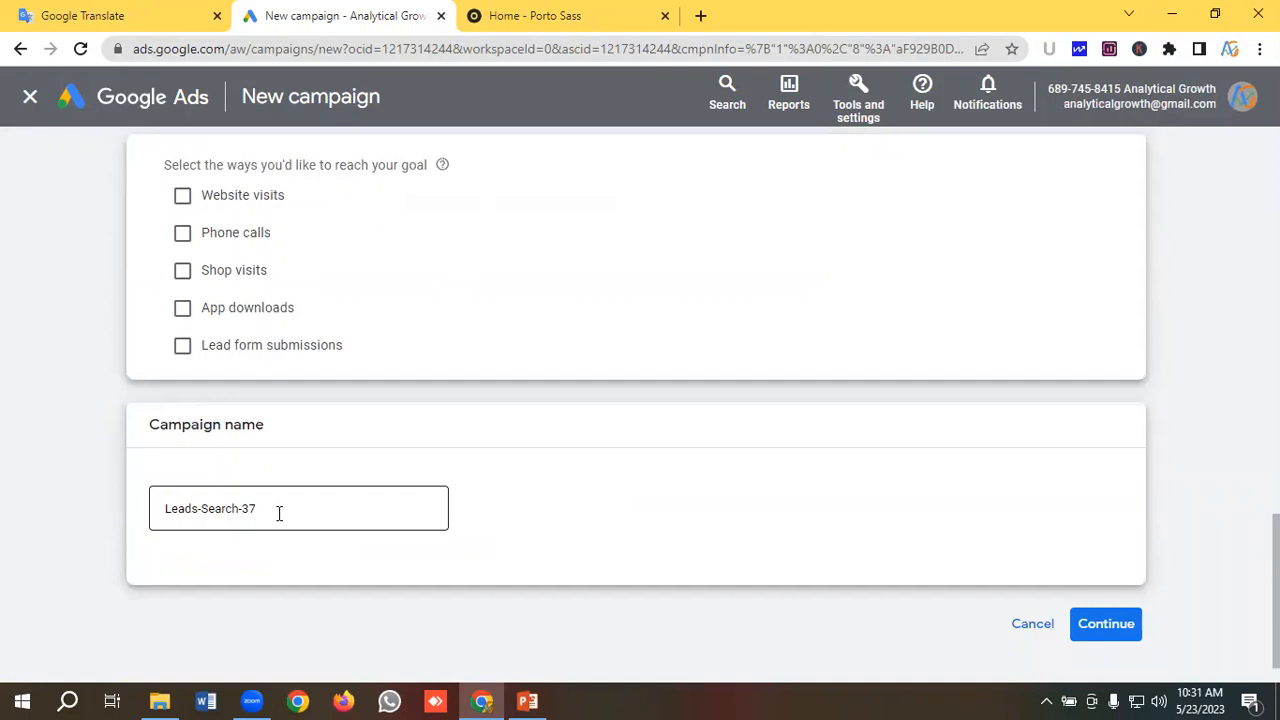
# Name the campaign Porto HR Management Software | Leads and start it as a new campaign rather than a saved draft.
pyautogui.click(279, 513)
pyautogui.hotkey('ctrl', 'a')
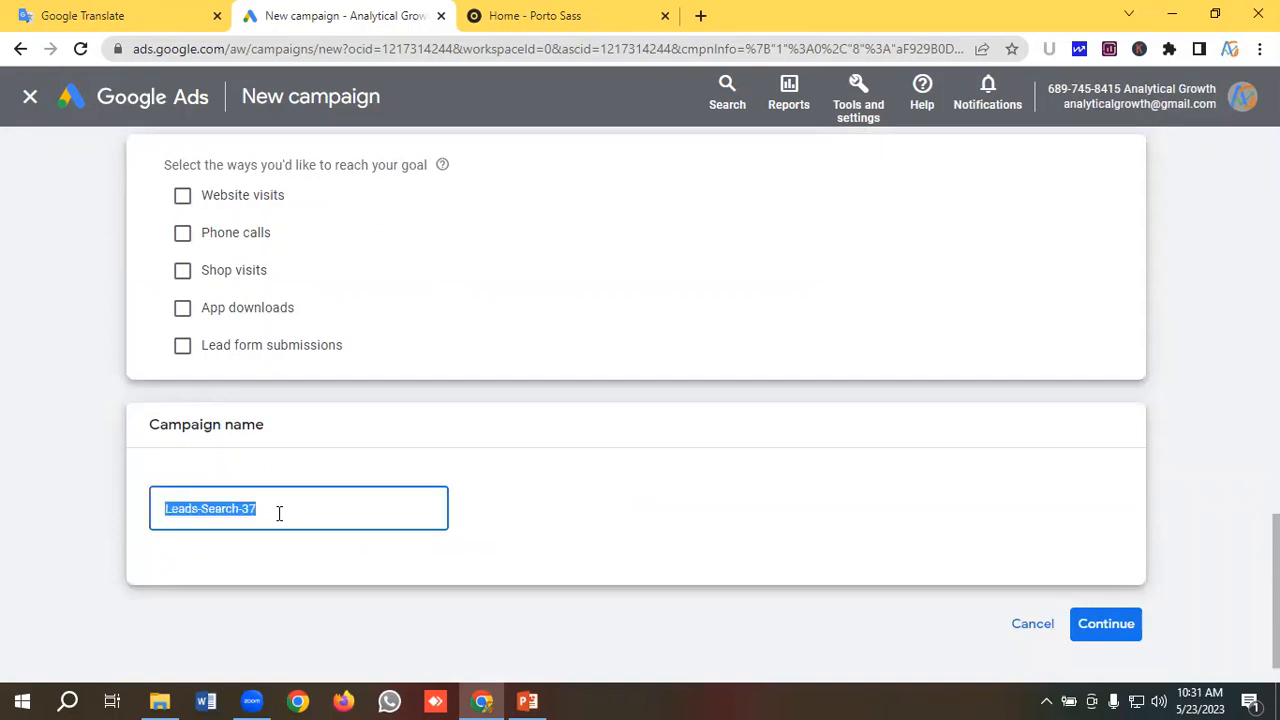
pyautogui.press('BackSpace')
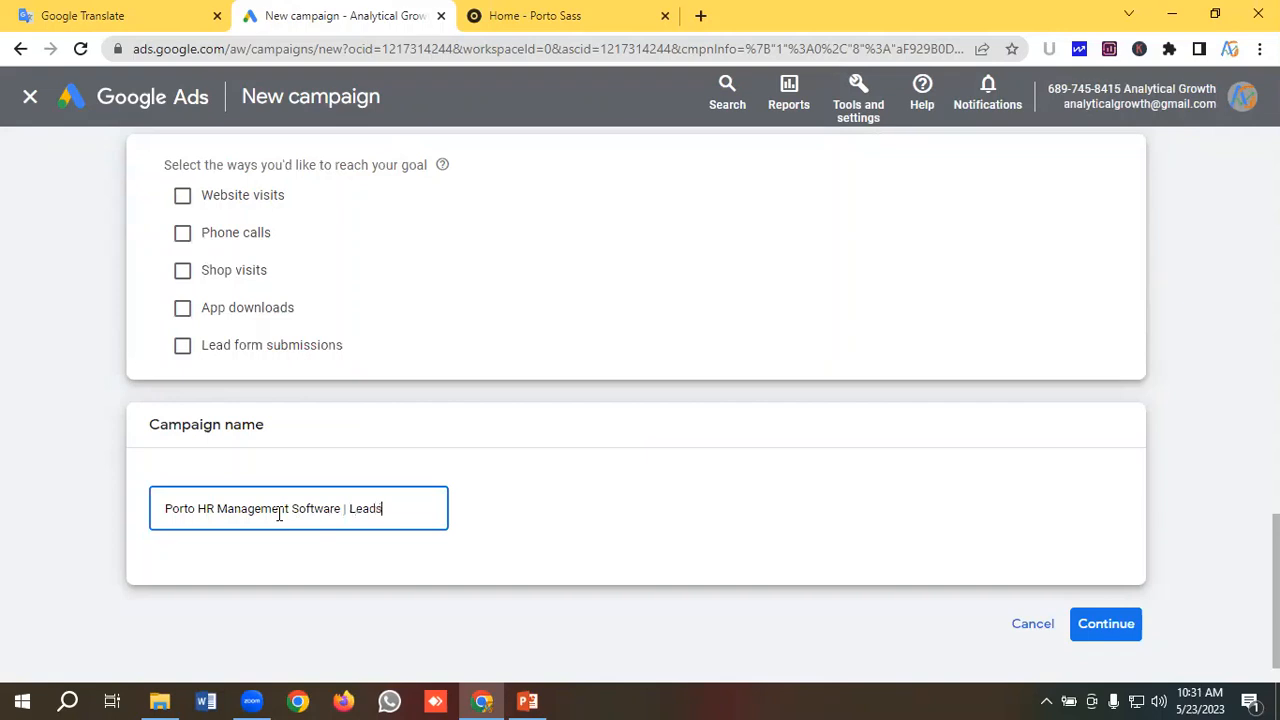
pyautogui.click(1094, 632)
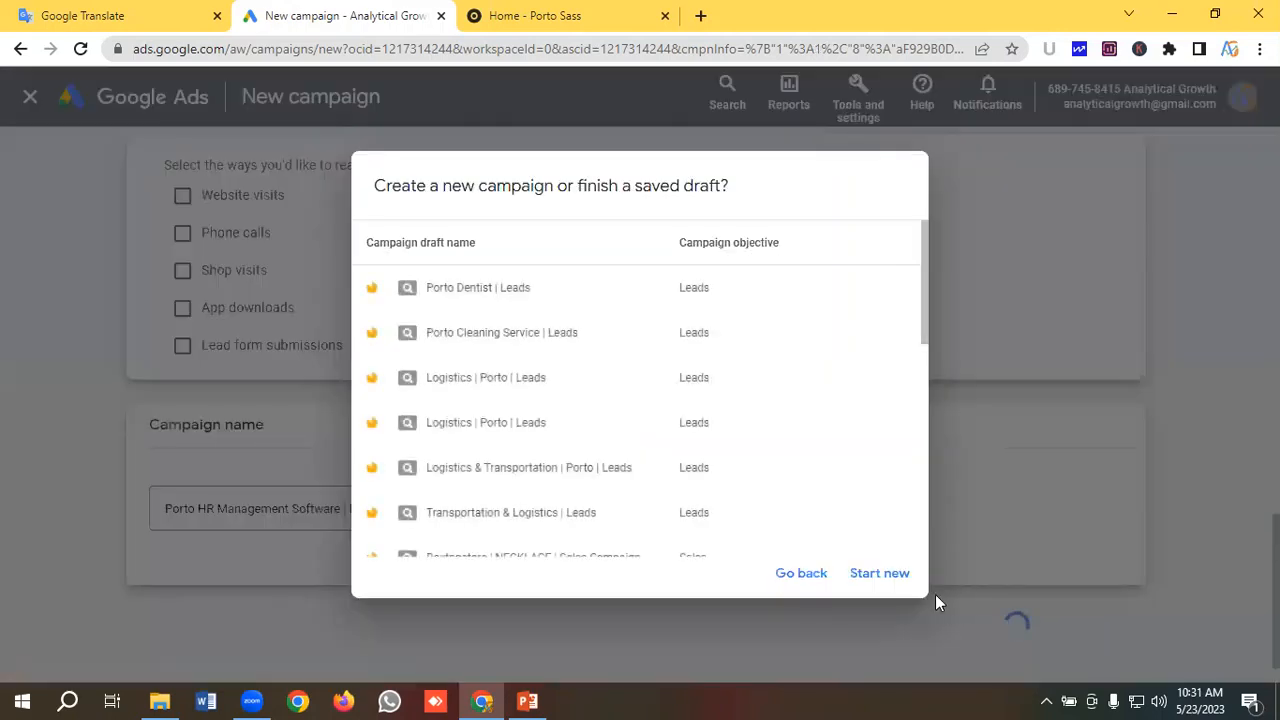
pyautogui.click(879, 580)
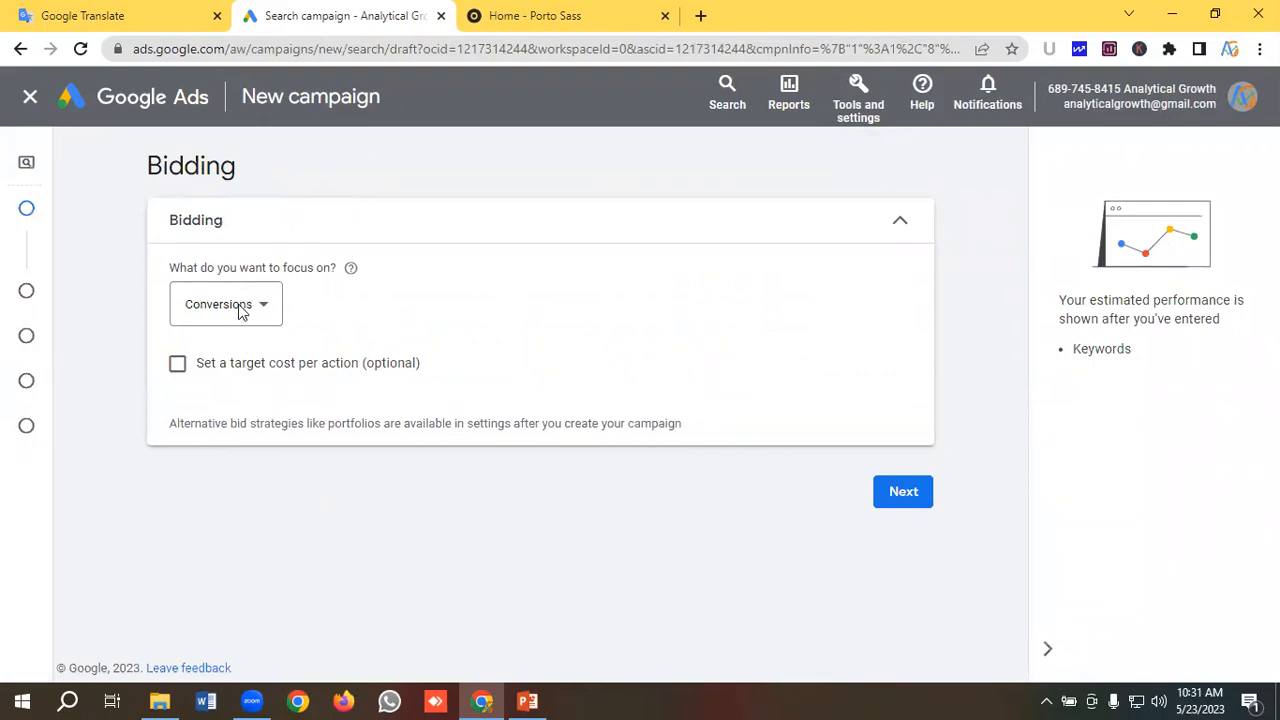
# Set the bidding focus to Clicks without a maximum cost per click limit, and continue to the campaign settings.
pyautogui.click(240, 313)
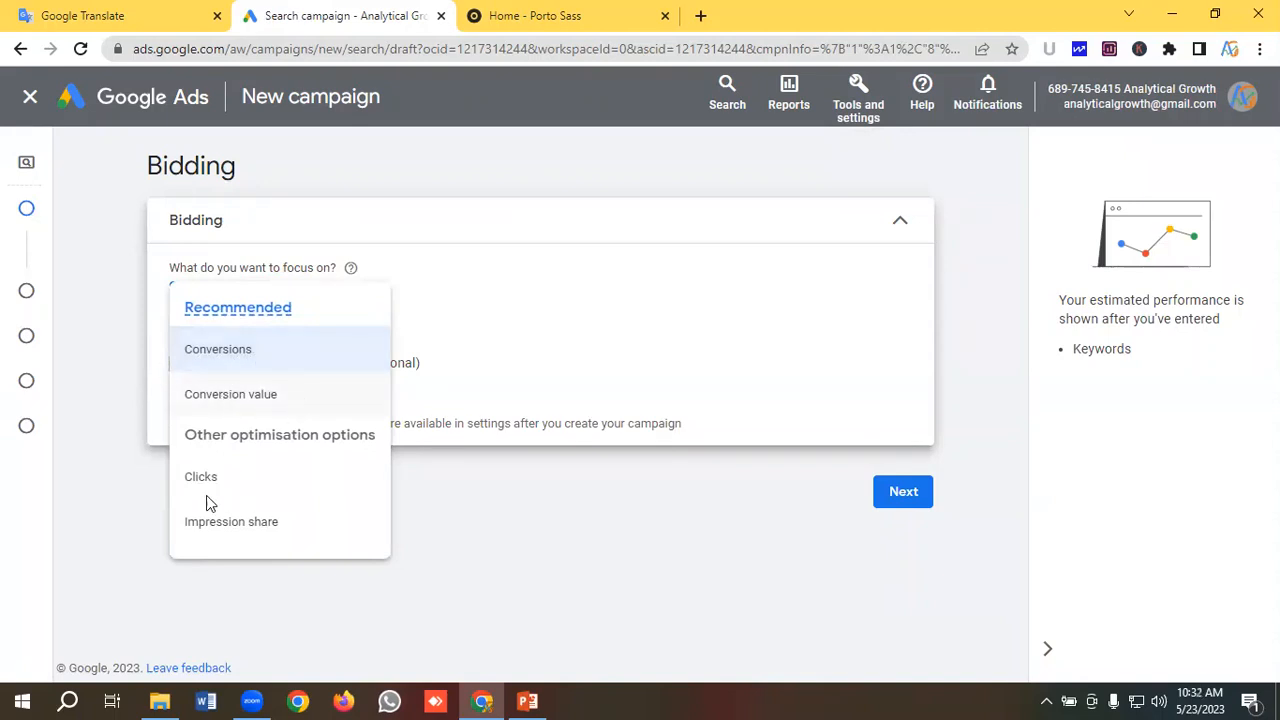
pyautogui.click(391, 399)
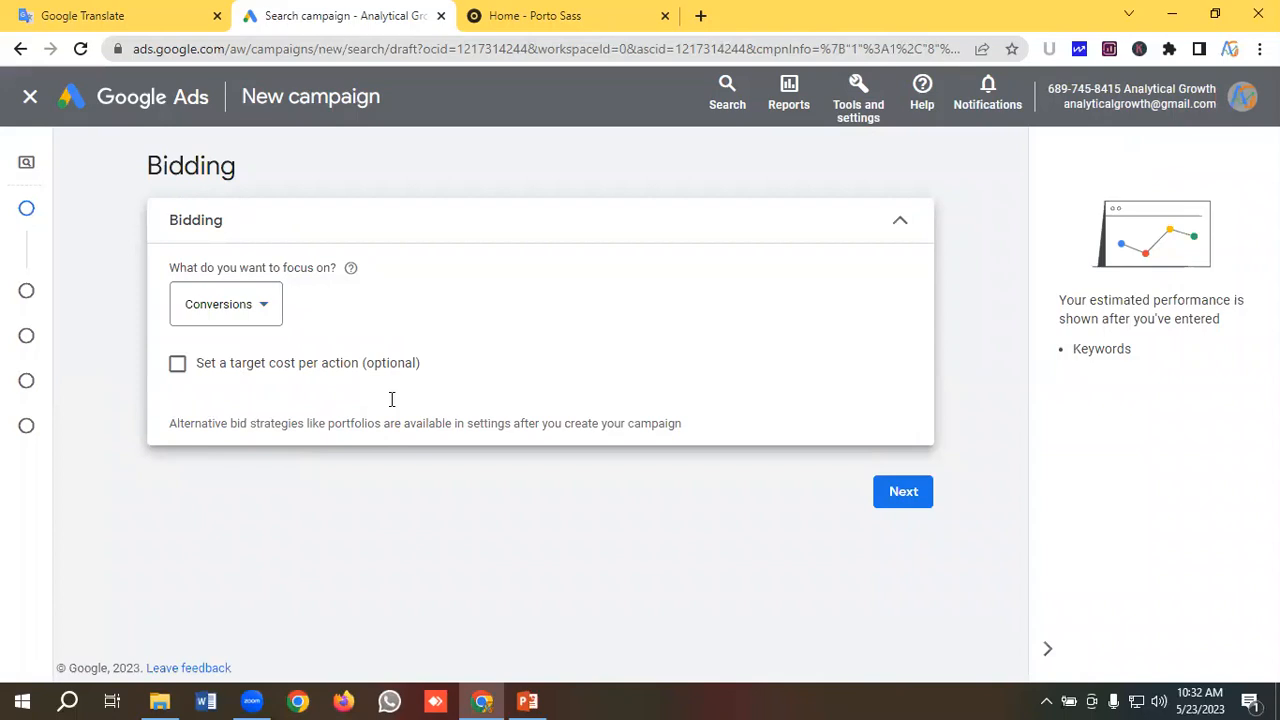
pyautogui.click(231, 309)
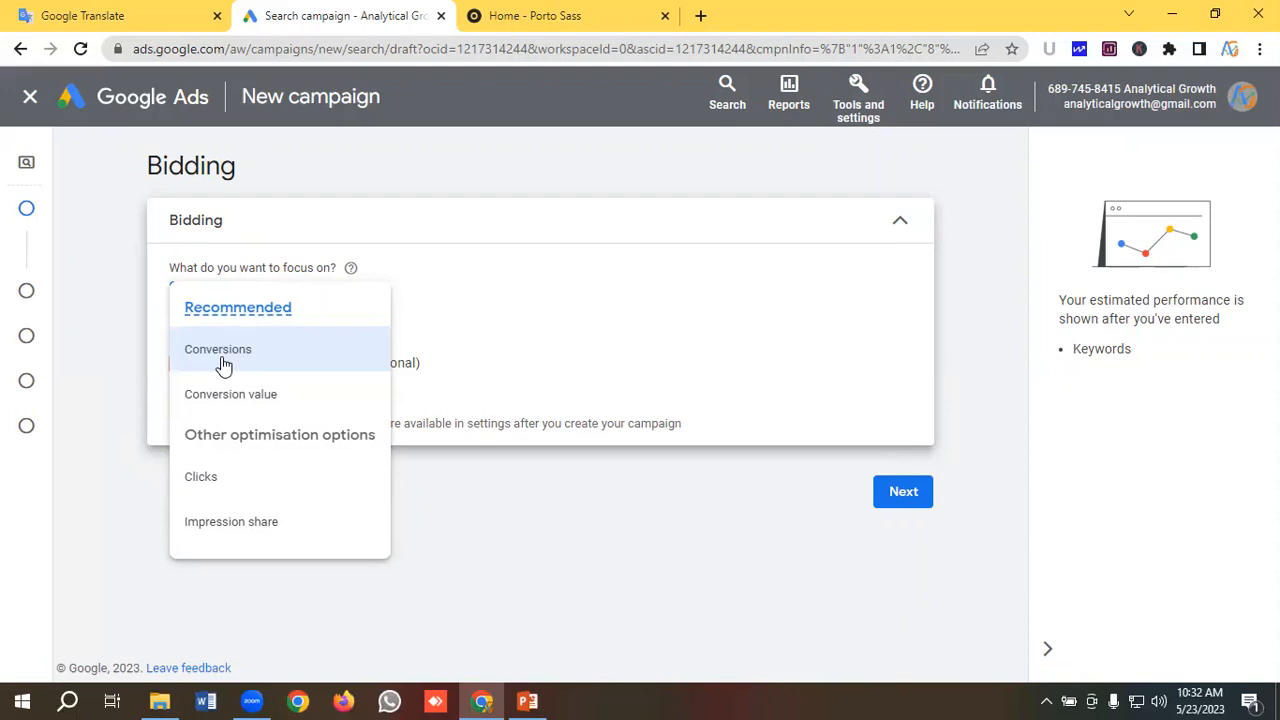
pyautogui.click(212, 482)
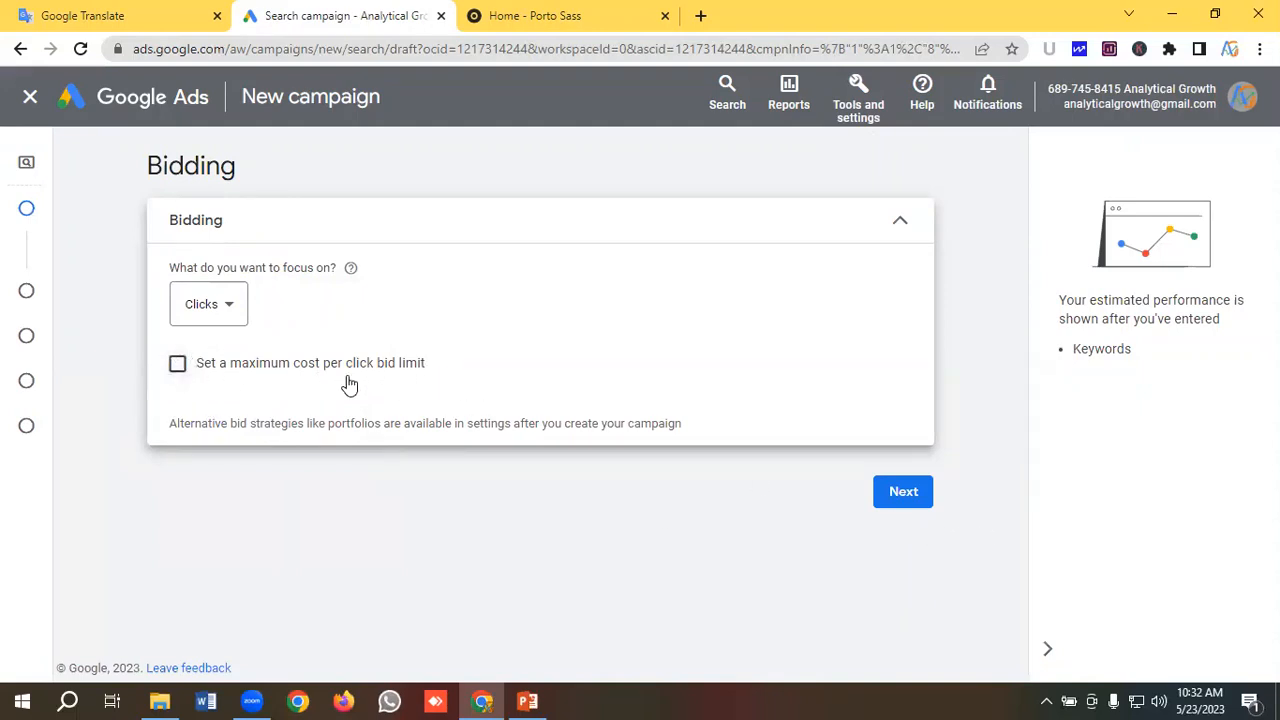
pyautogui.click(904, 494)
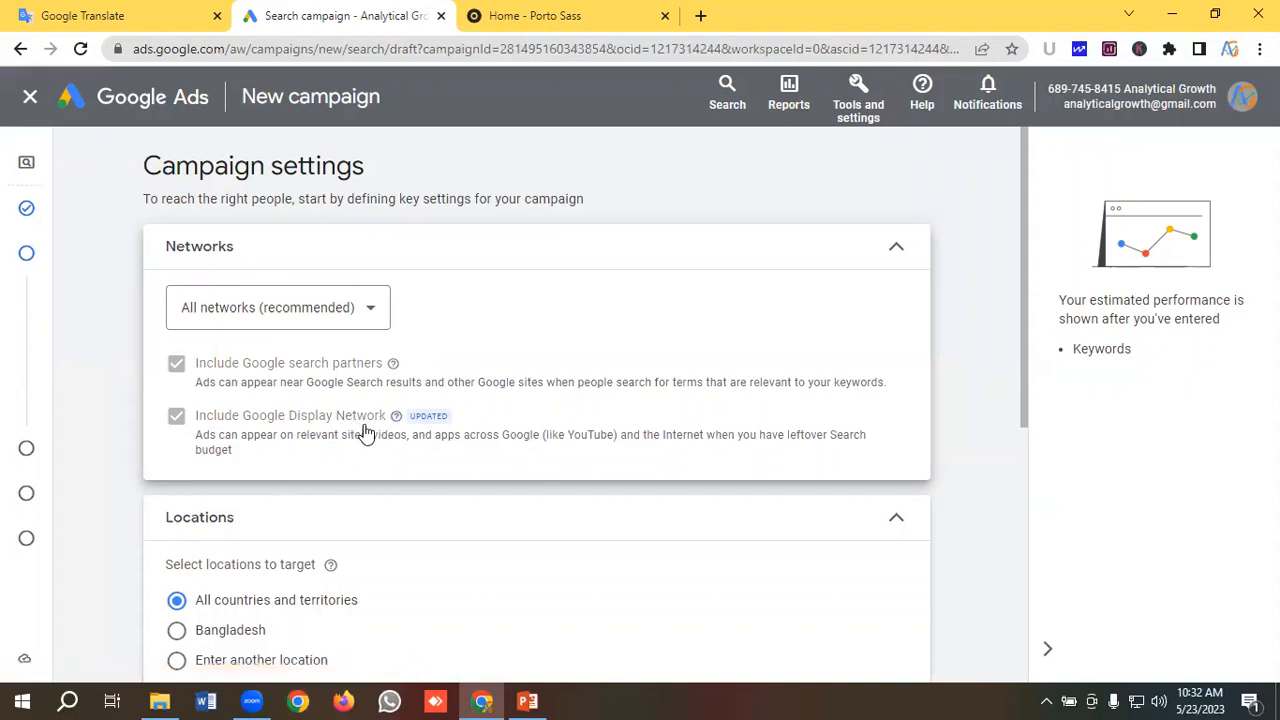
# Switch the networks setting to Choose networks and exclude both Google search partners and the Google Display Network.
pyautogui.click(316, 322)
pyautogui.click(245, 366)
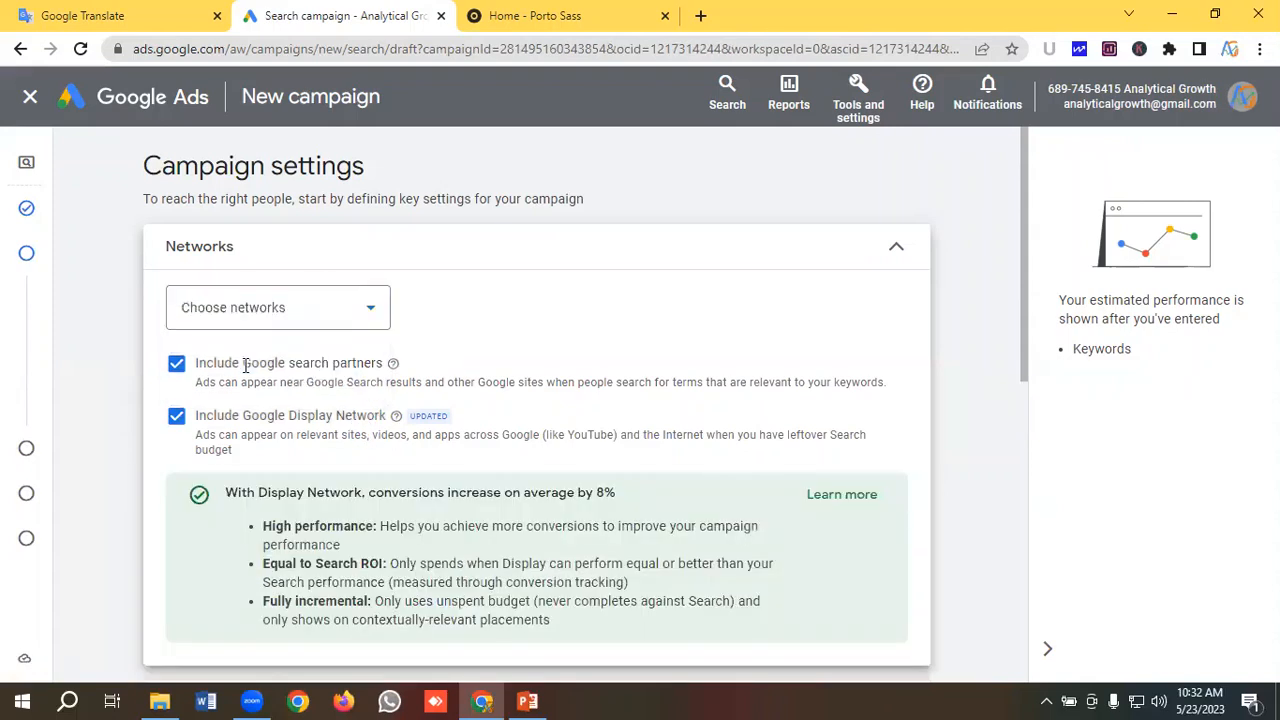
pyautogui.click(176, 366)
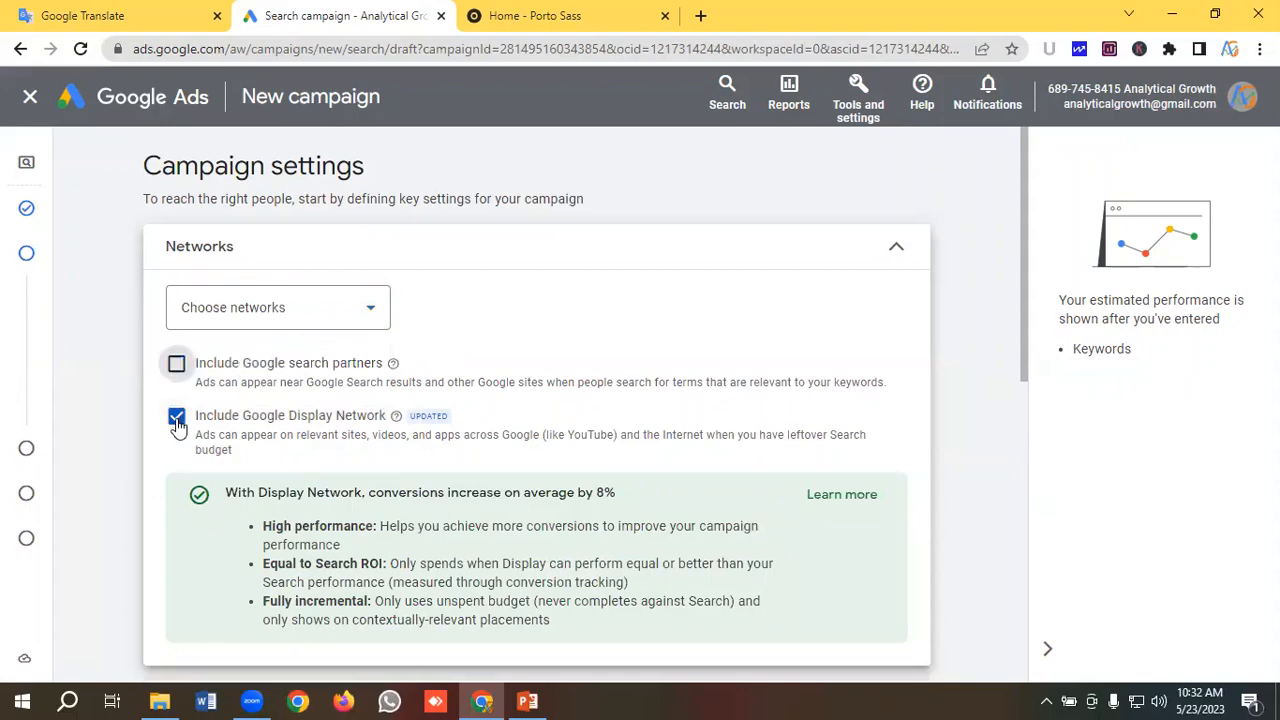
pyautogui.click(176, 418)
# Set the campaign locations to another location and target the United States as a country.
pyautogui.scroll(-1, 305, 372)
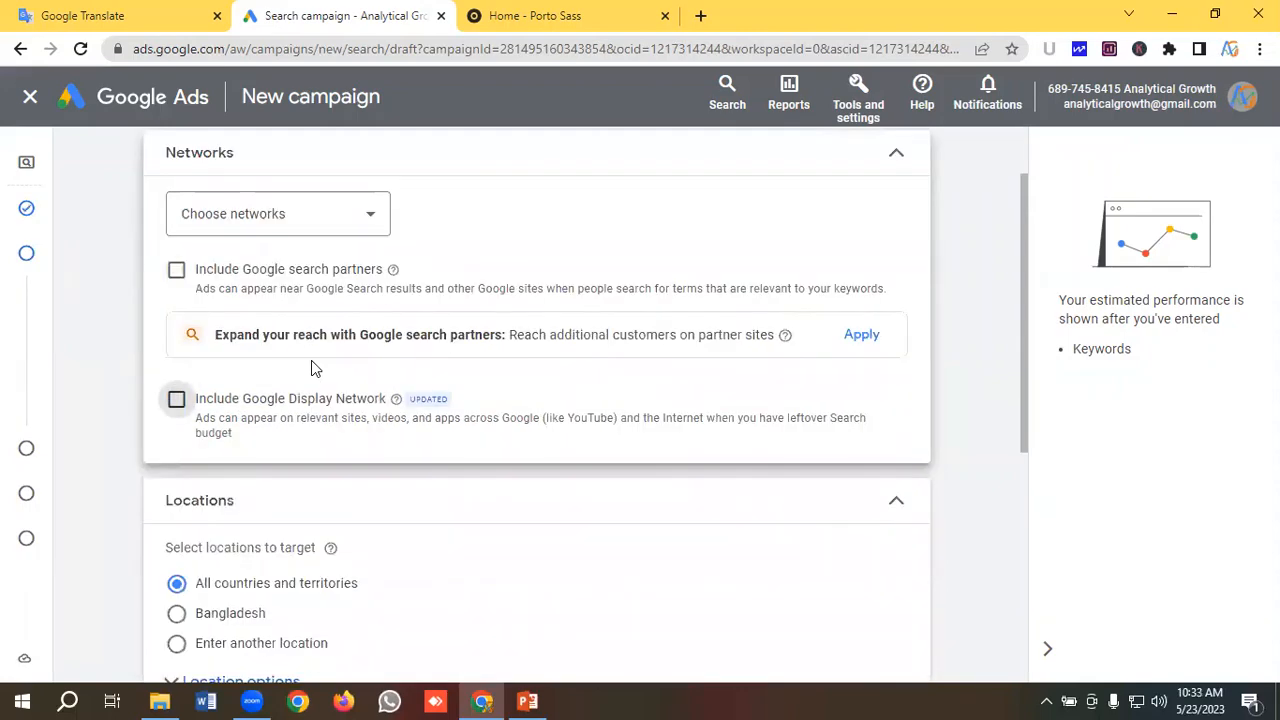
pyautogui.scroll(-3, 311, 368)
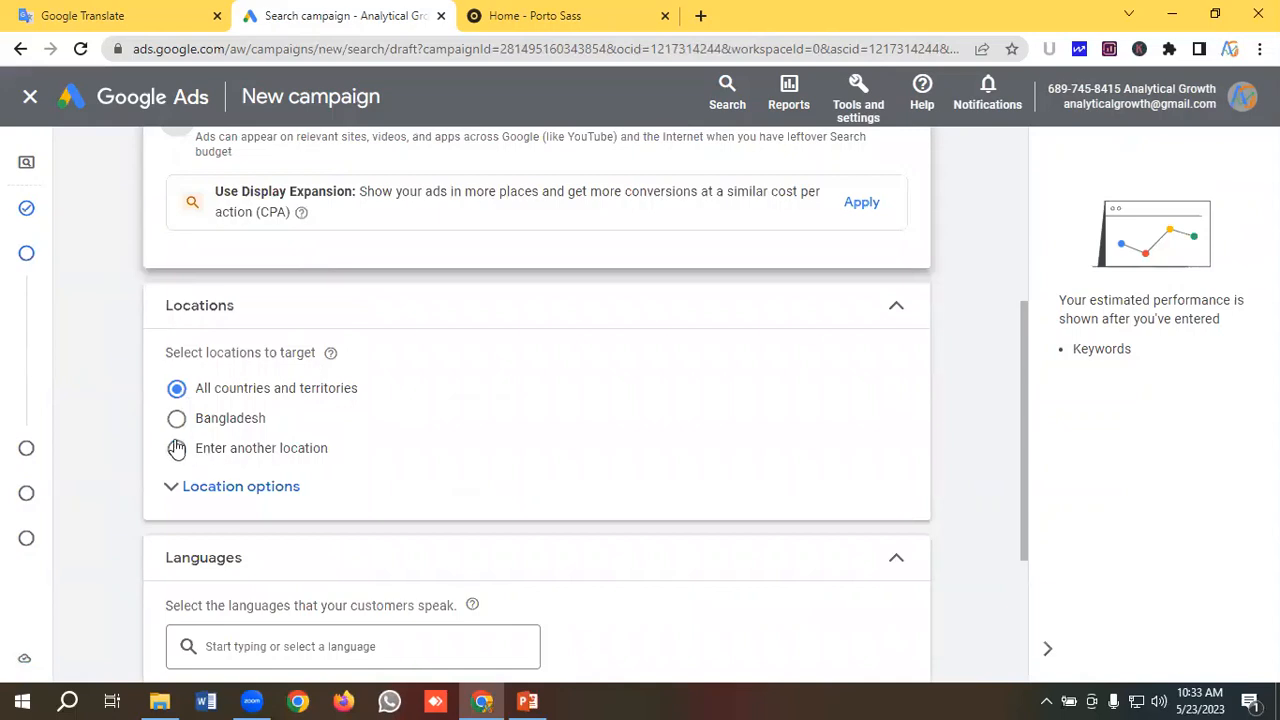
pyautogui.click(175, 450)
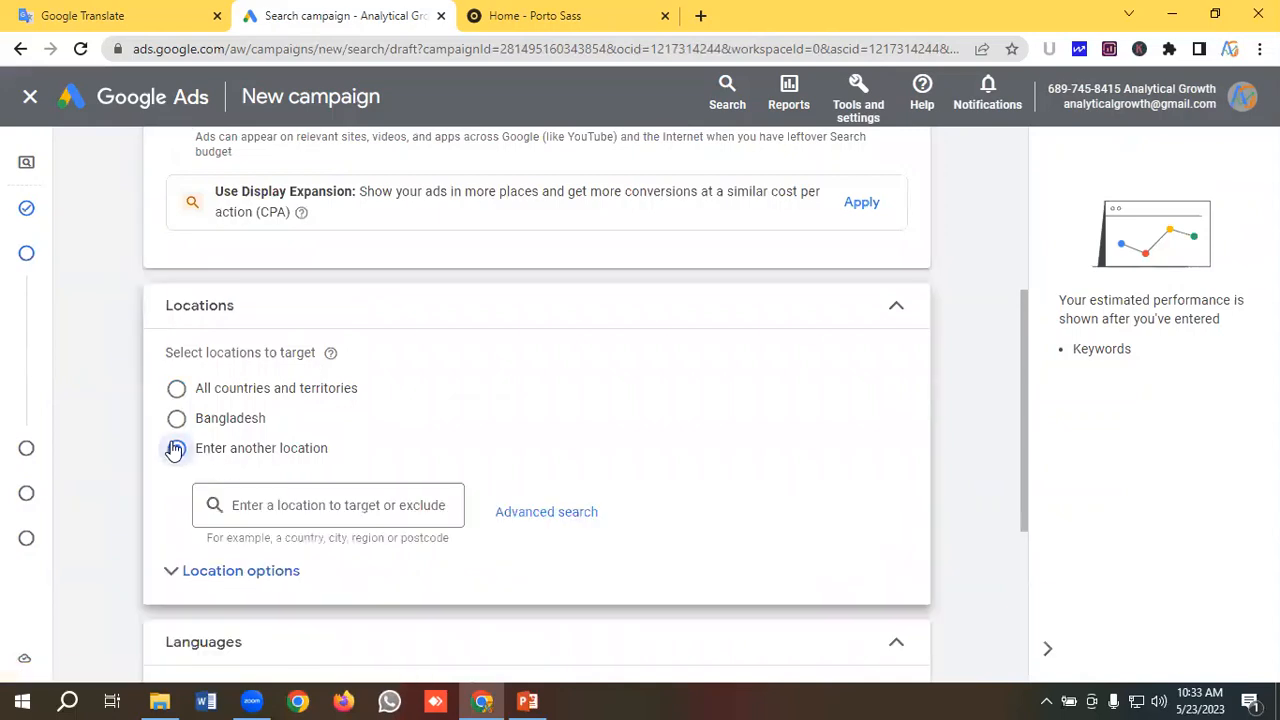
pyautogui.click(310, 504)
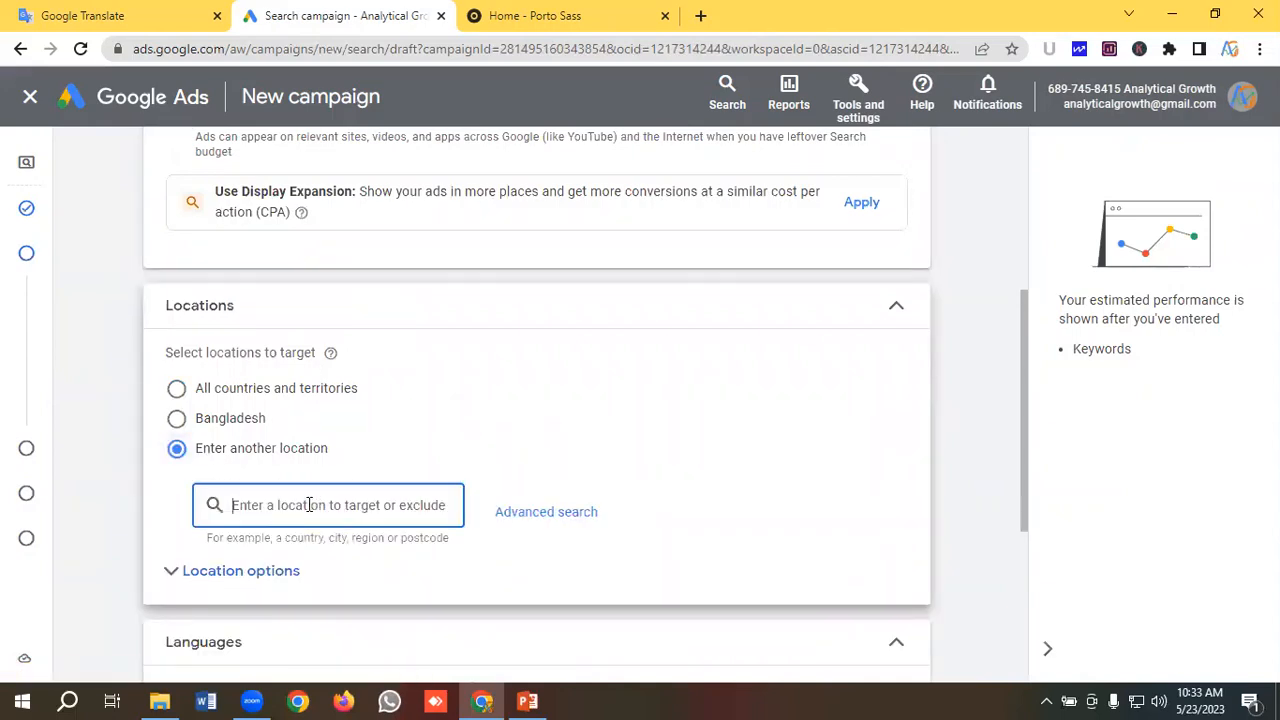
pyautogui.click(532, 15)
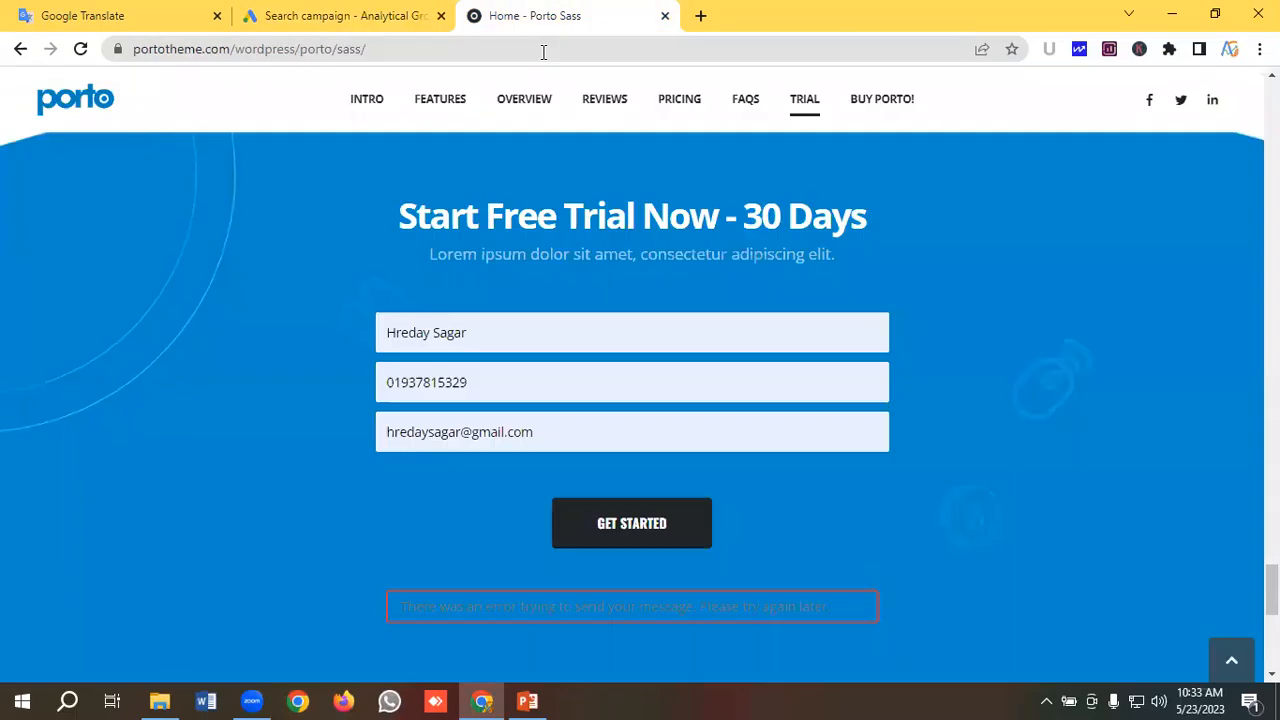
pyautogui.click(367, 12)
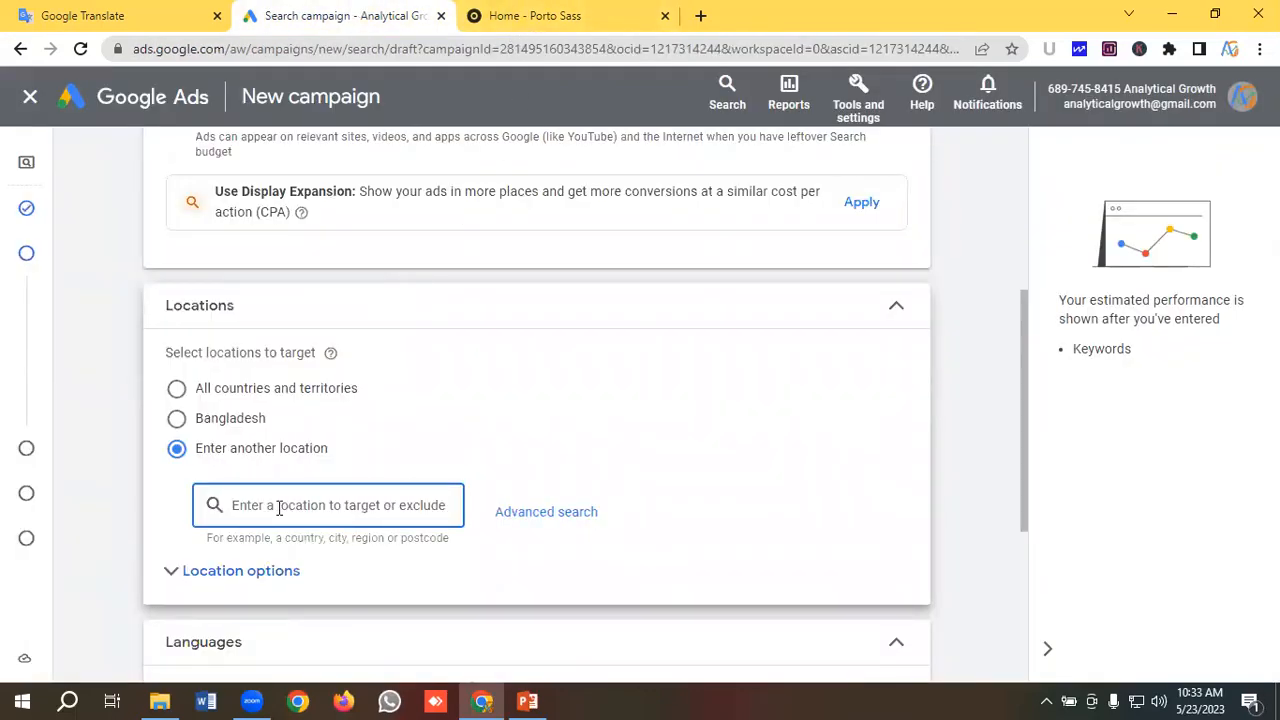
pyautogui.write('Un')
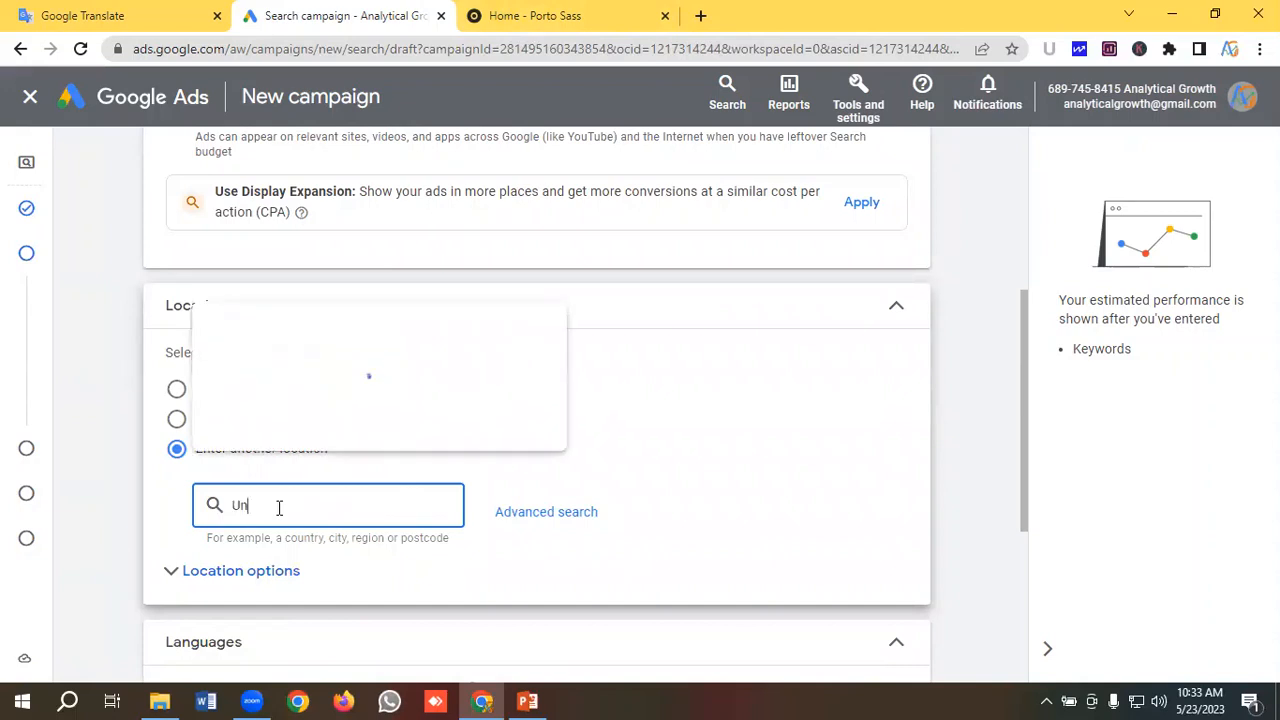
pyautogui.write('ited States')
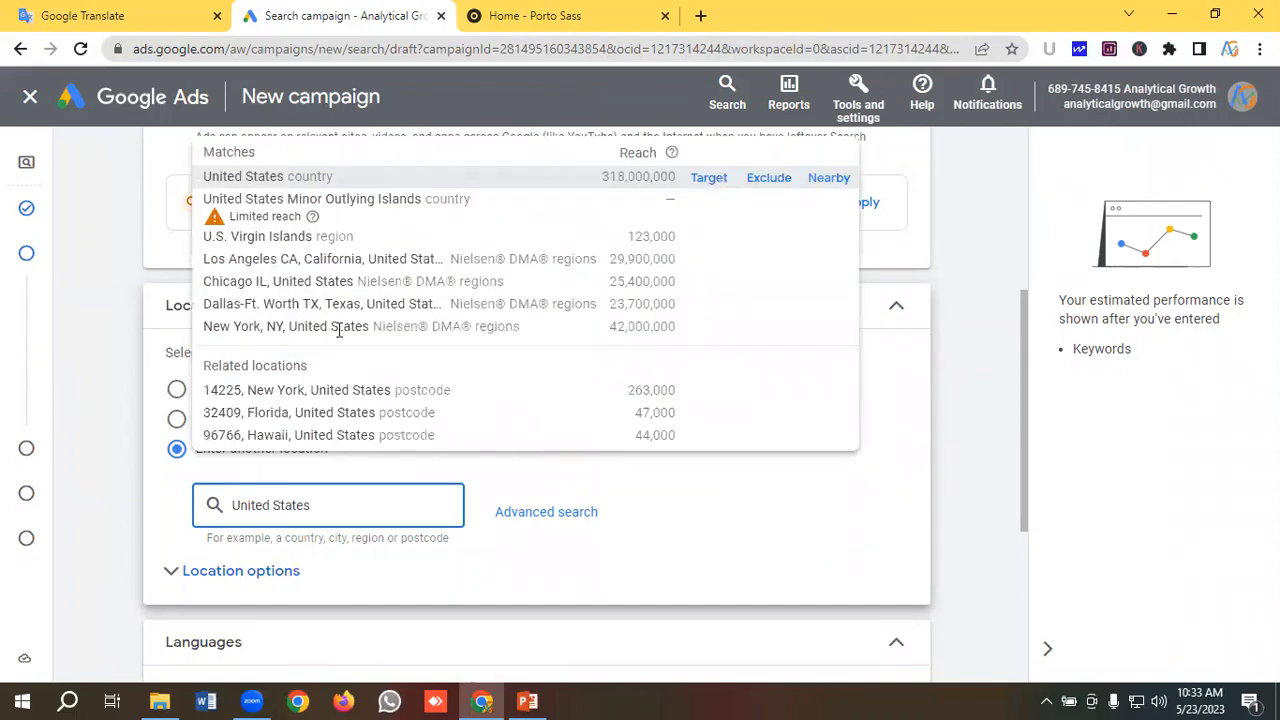
pyautogui.click(716, 180)
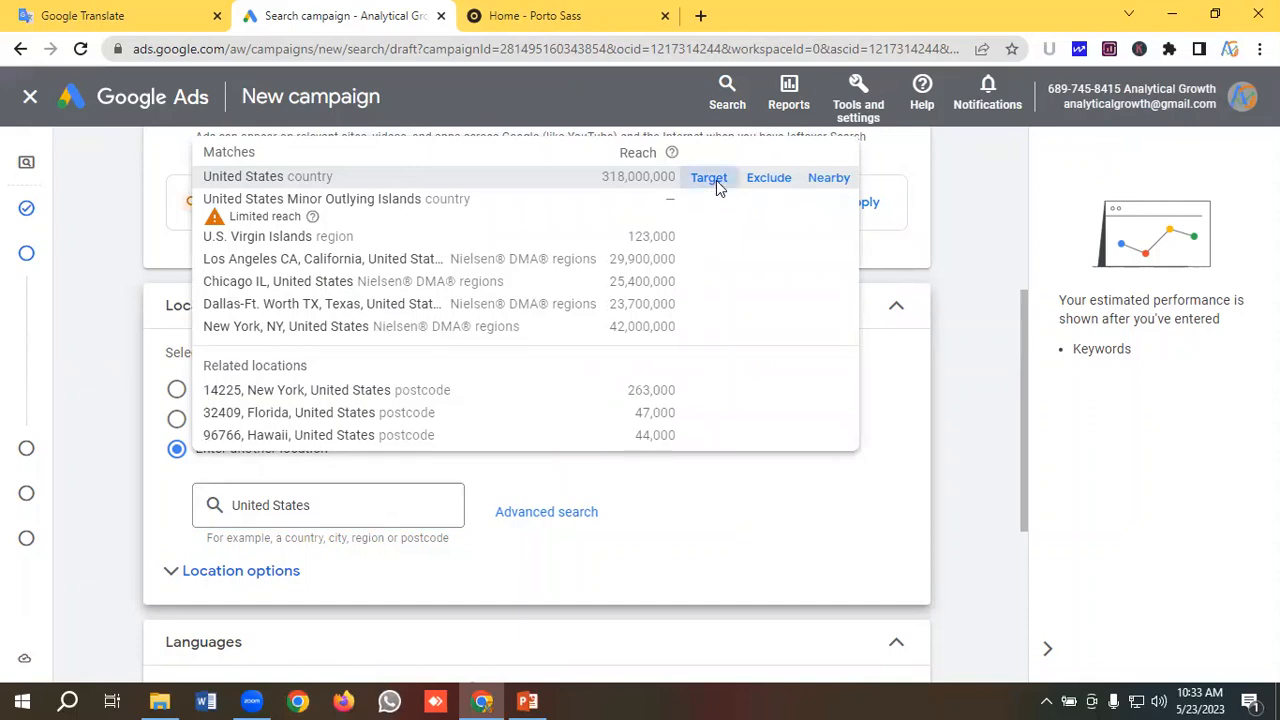
# In the location options, target by Presence: people in or regularly in the targeted locations.
pyautogui.scroll(-2, 266, 495)
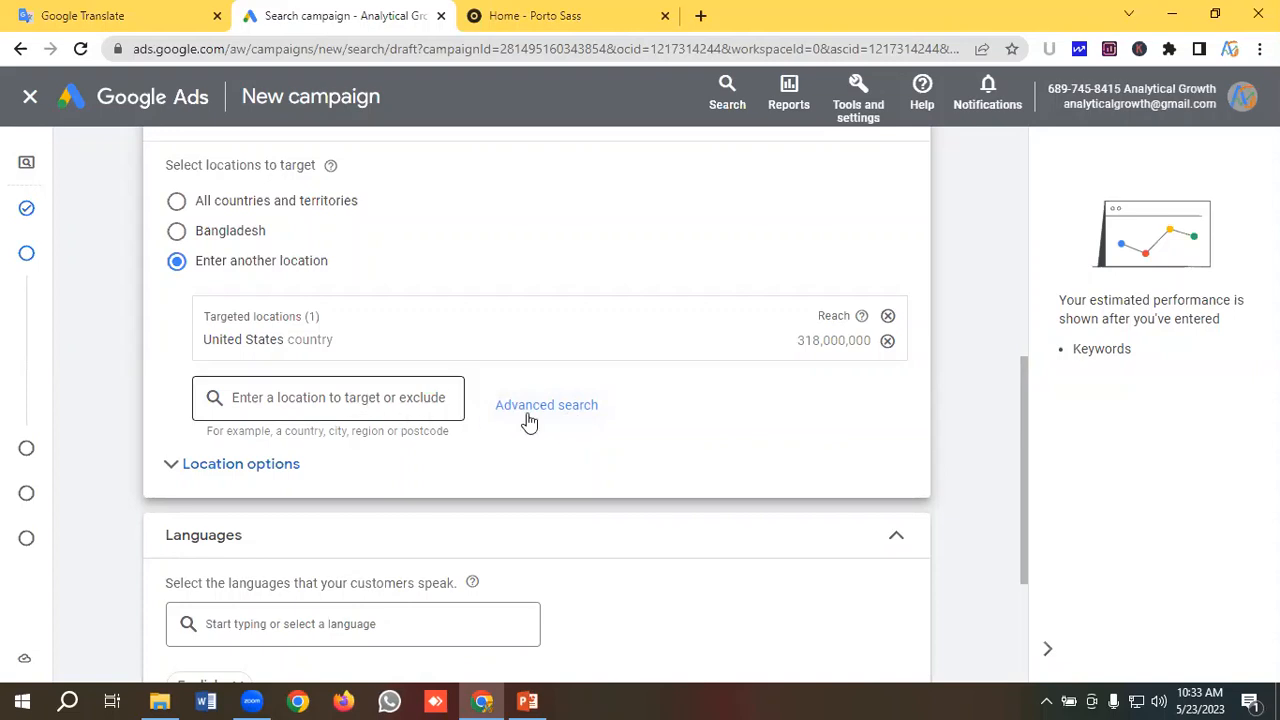
pyautogui.click(238, 466)
pyautogui.scroll(-1, 305, 463)
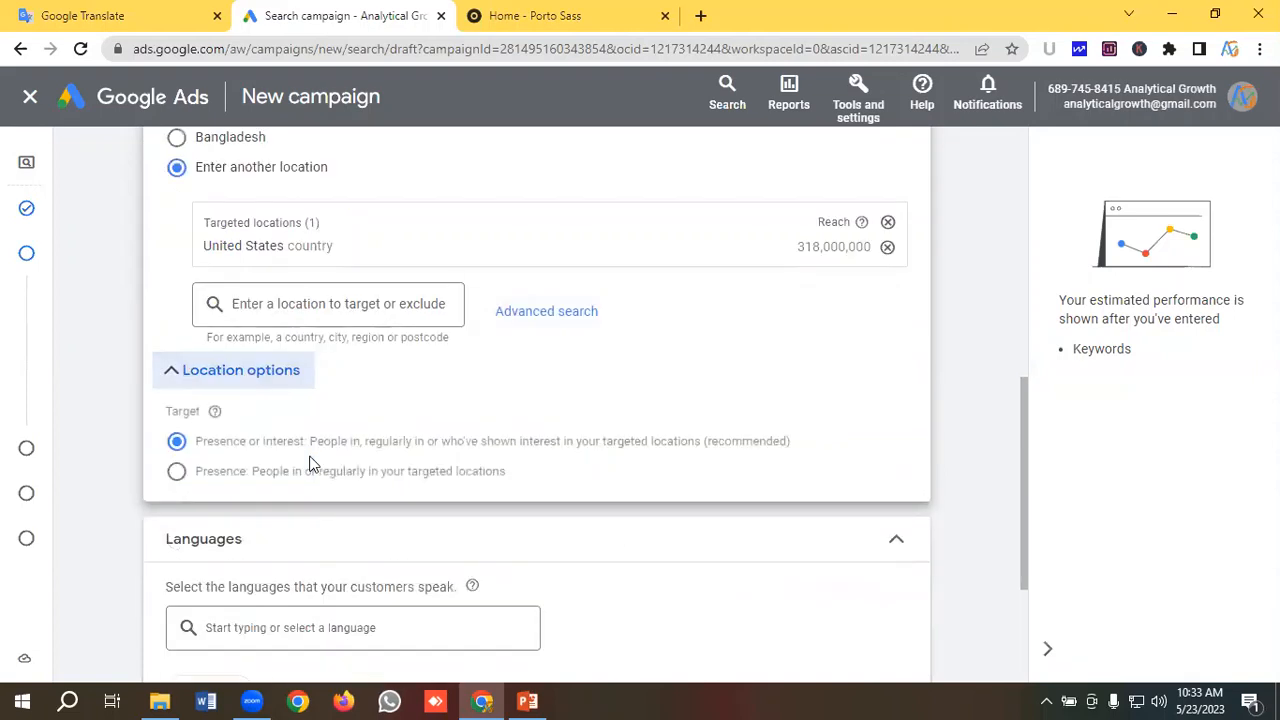
pyautogui.click(176, 474)
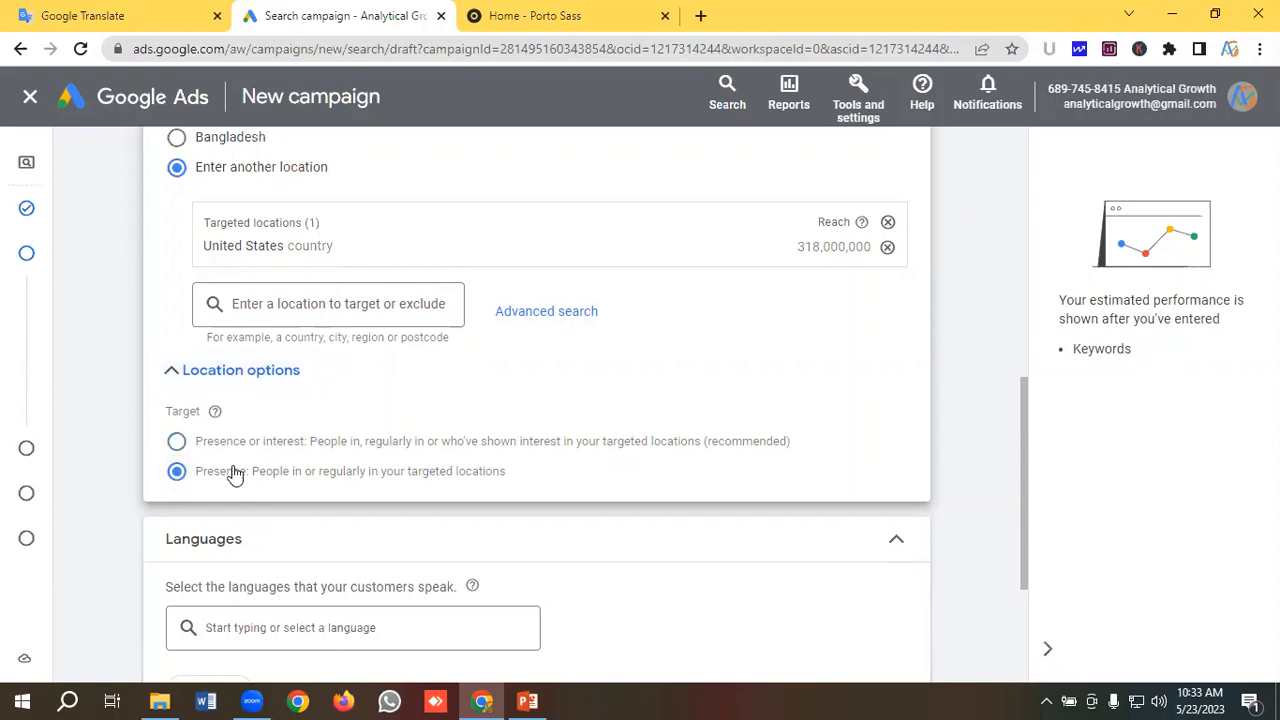
# Look through the list of available customer languages for the campaign.
pyautogui.scroll(-2, 300, 443)
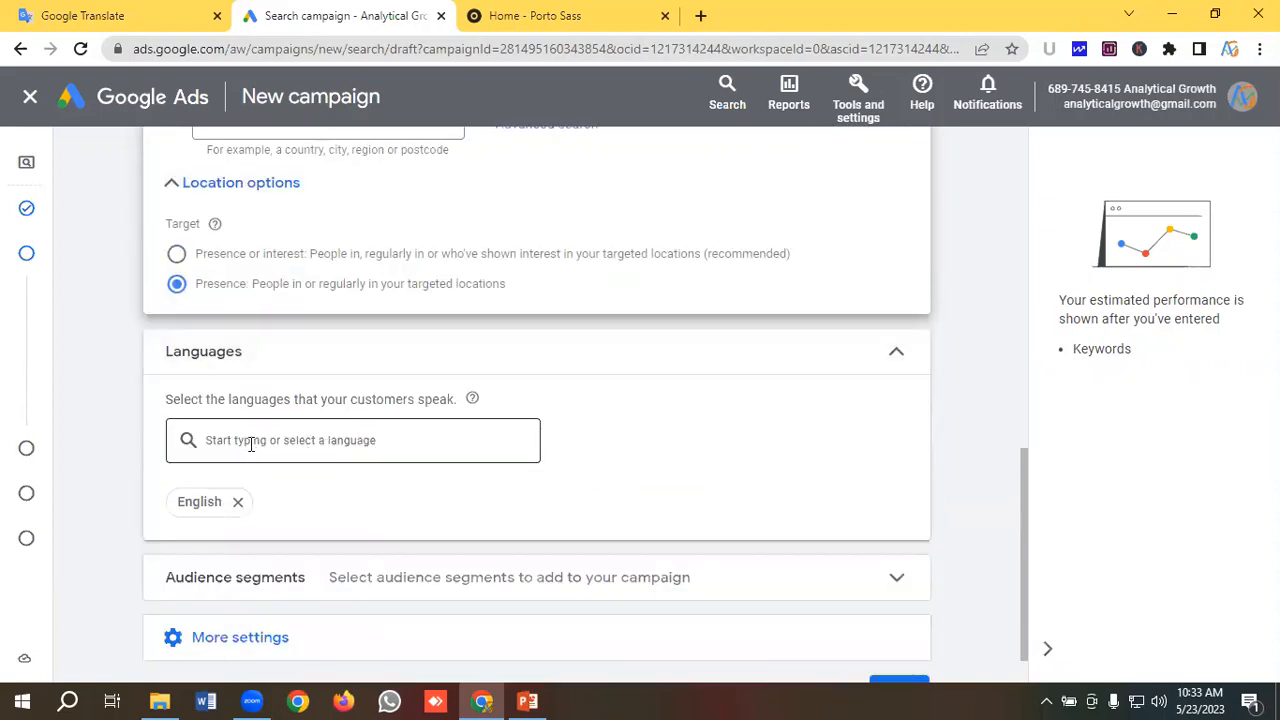
pyautogui.click(258, 440)
pyautogui.scroll(-2, 287, 172)
pyautogui.scroll(2, 290, 226)
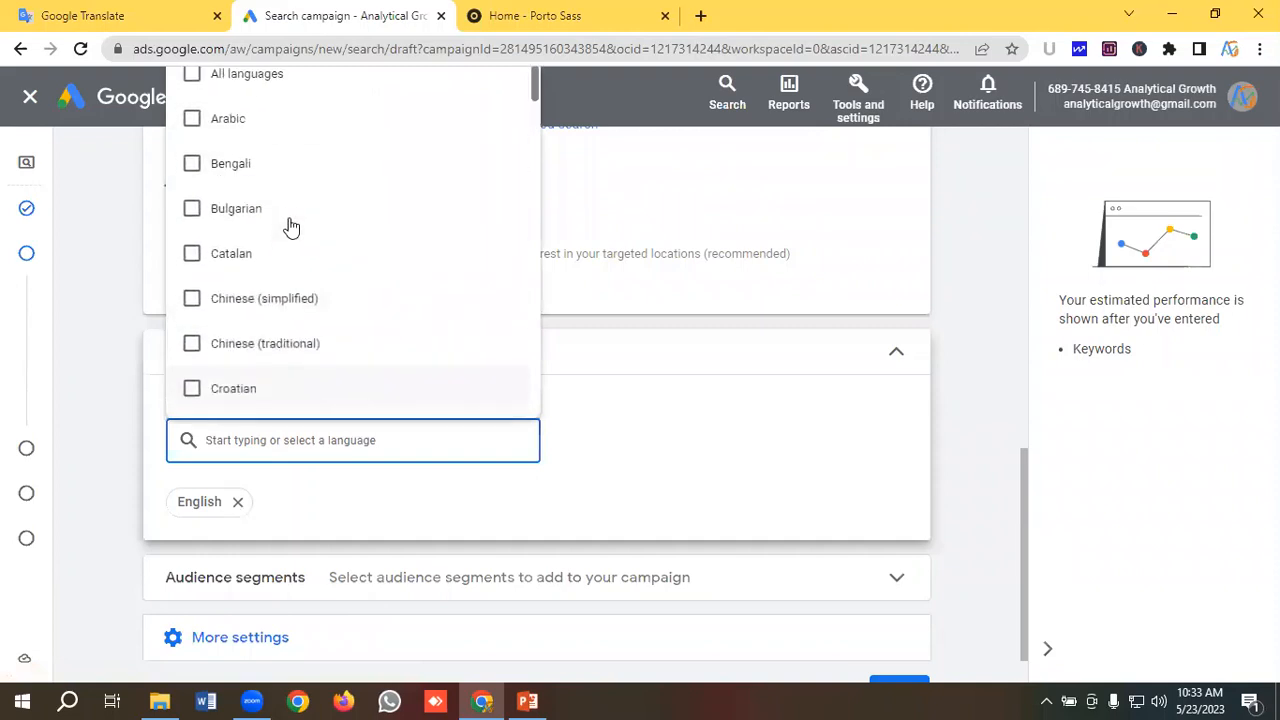
pyautogui.scroll(-4, 278, 205)
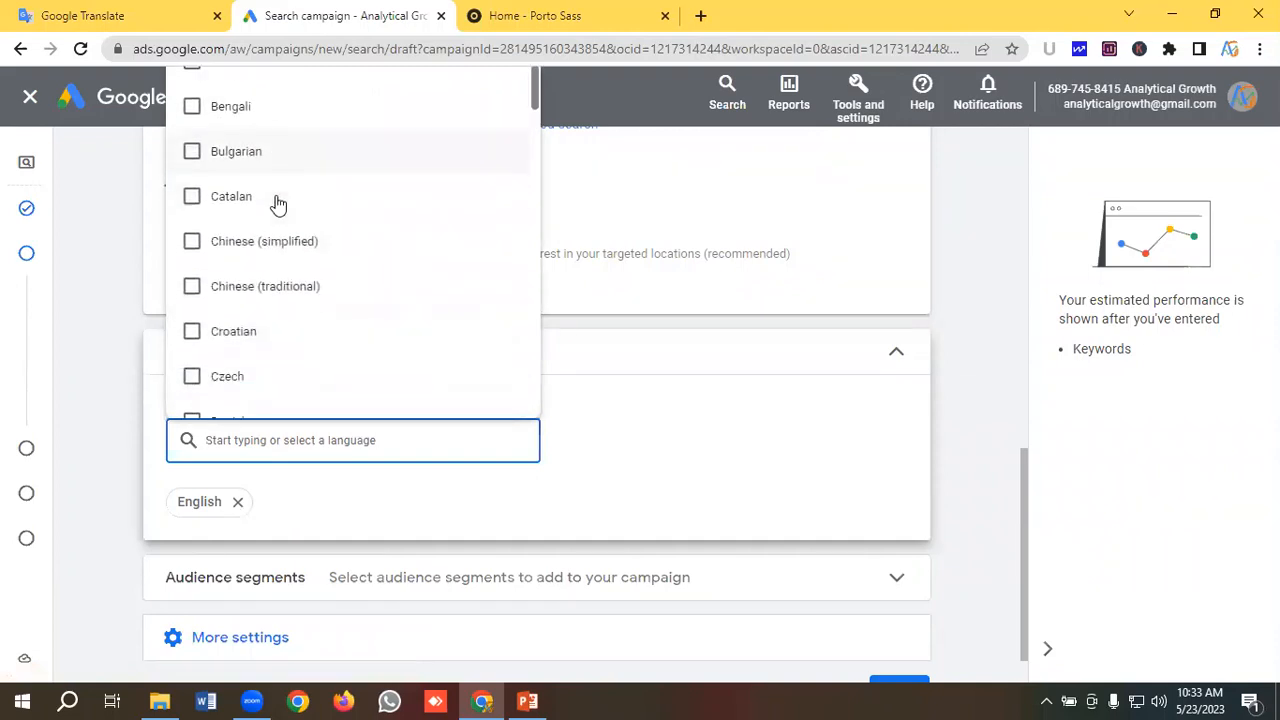
pyautogui.click(594, 437)
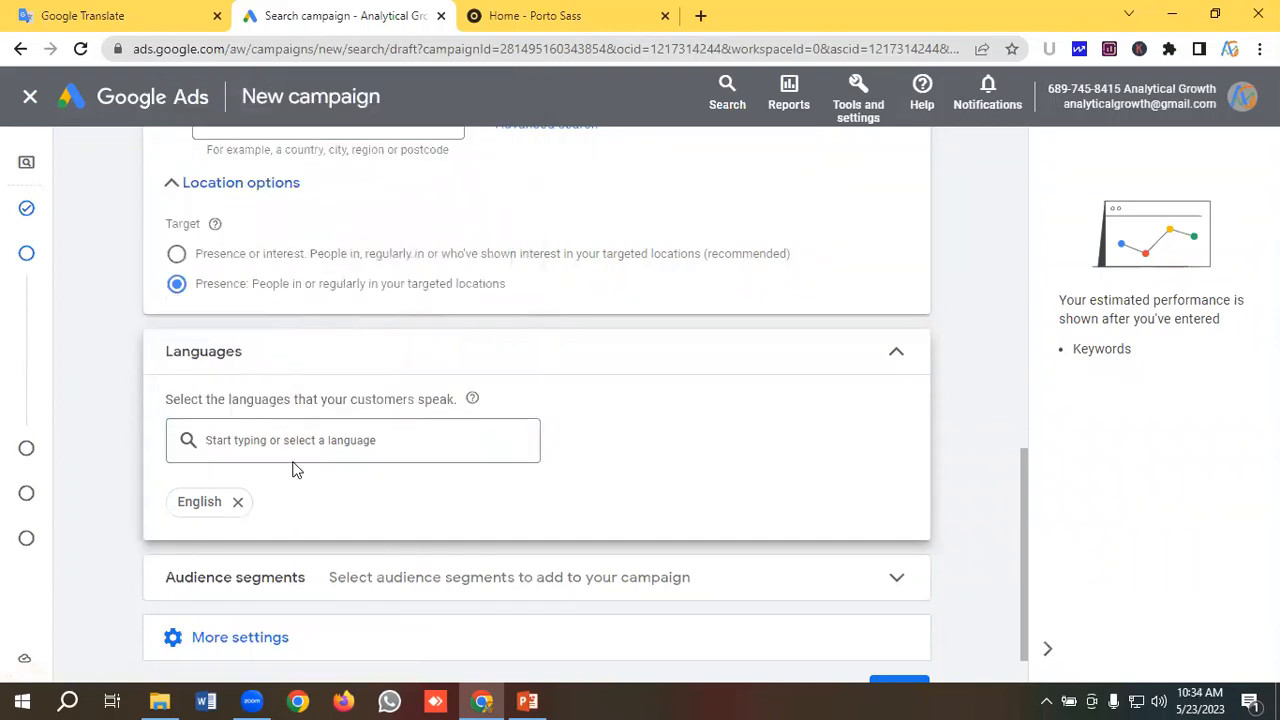
# Look through the audience segment categories available for the campaign, including the browsable ones, and collapse the section again.
pyautogui.scroll(-1, 330, 468)
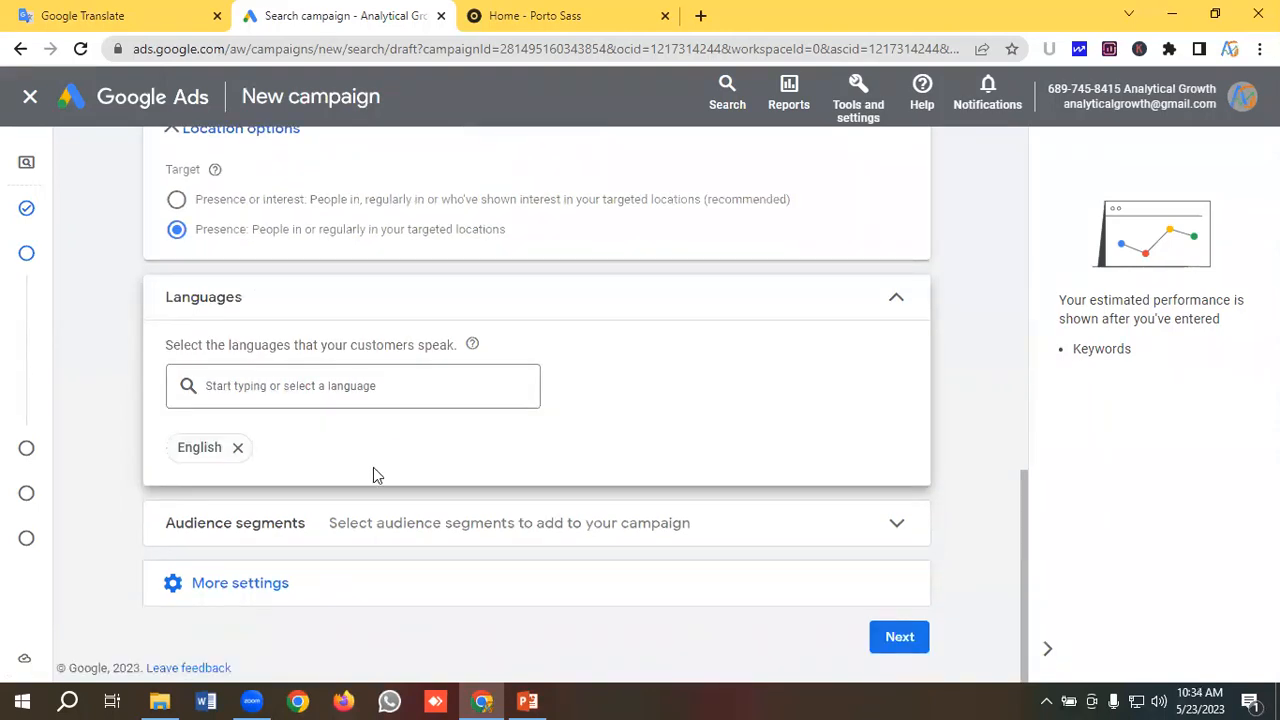
pyautogui.click(264, 529)
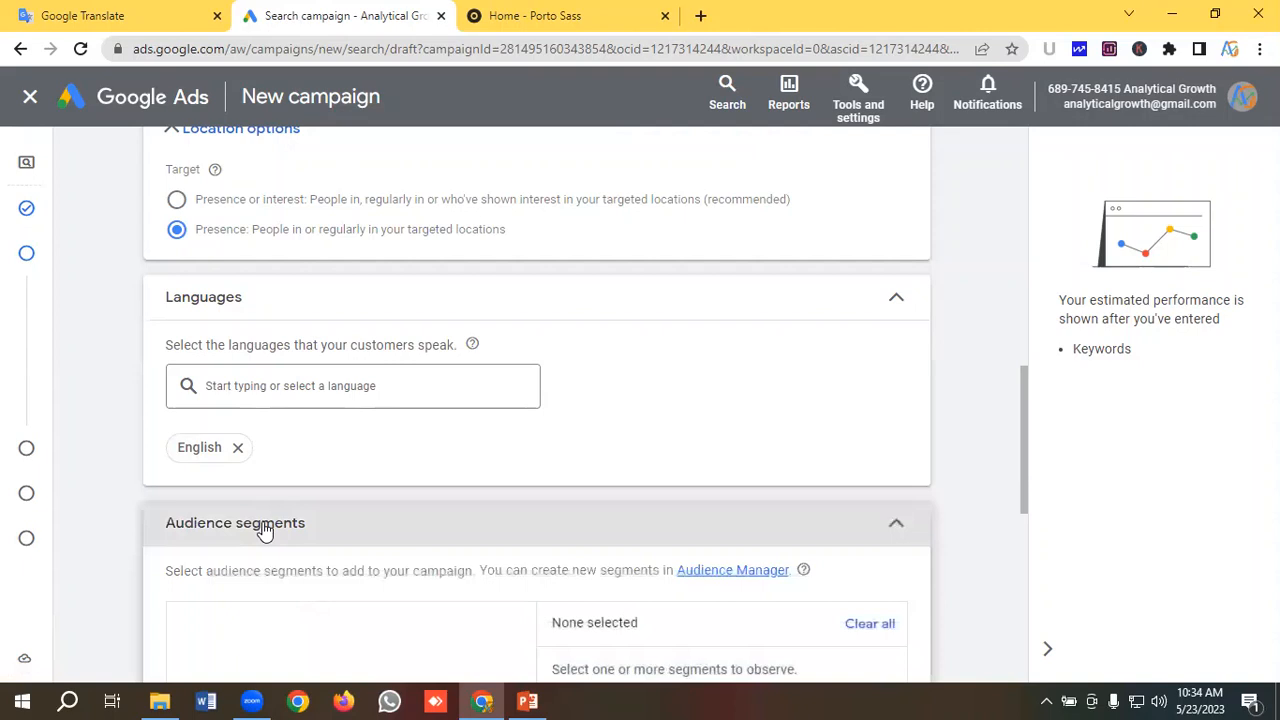
pyautogui.scroll(-1, 264, 529)
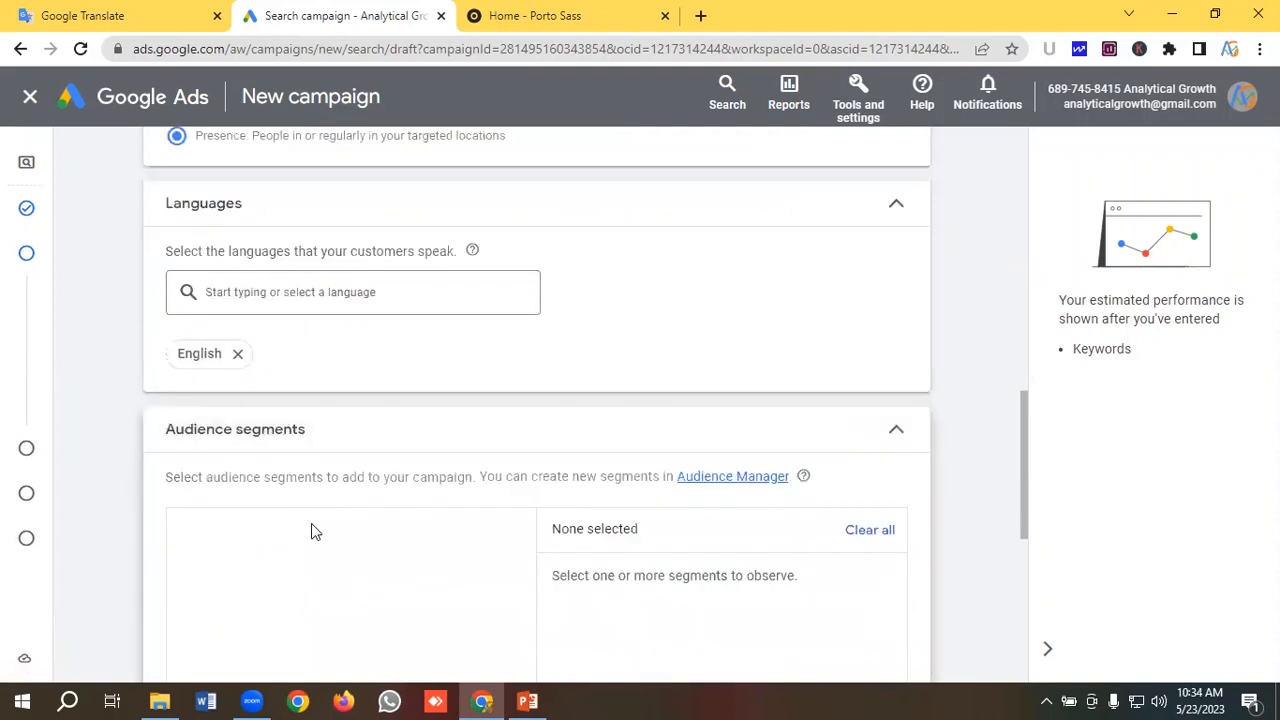
pyautogui.scroll(-1, 315, 524)
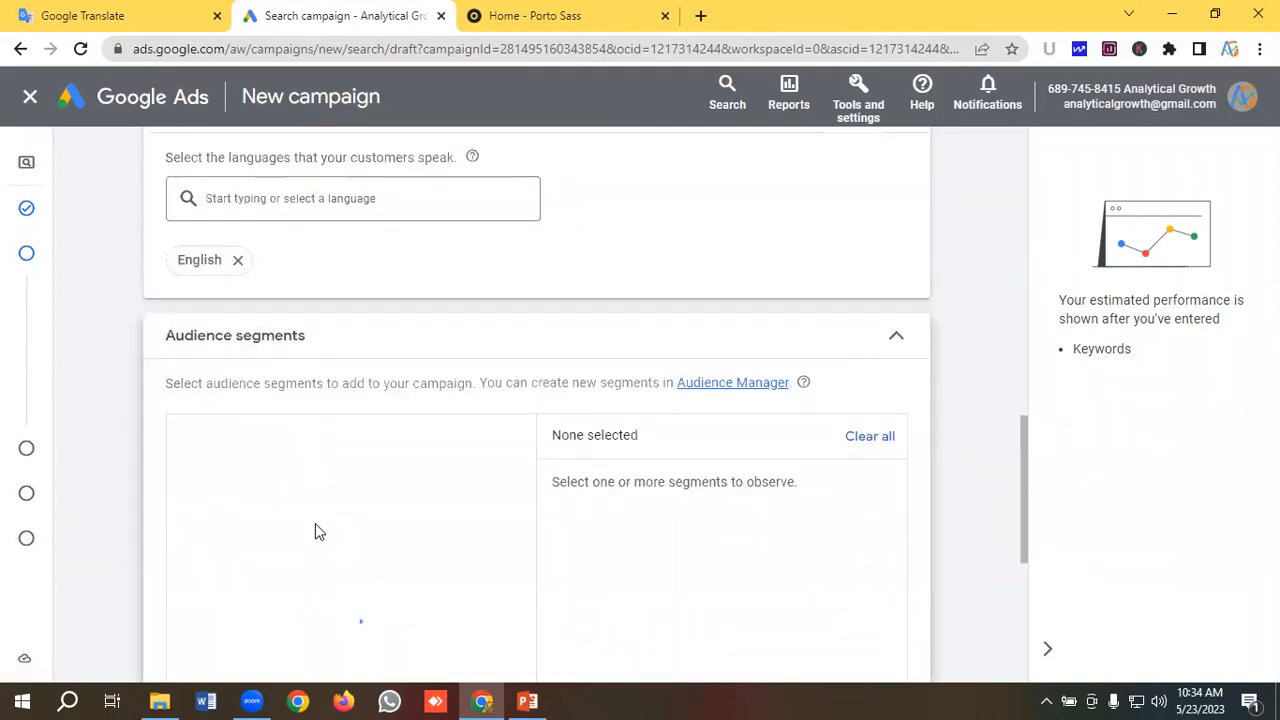
pyautogui.scroll(-1, 315, 524)
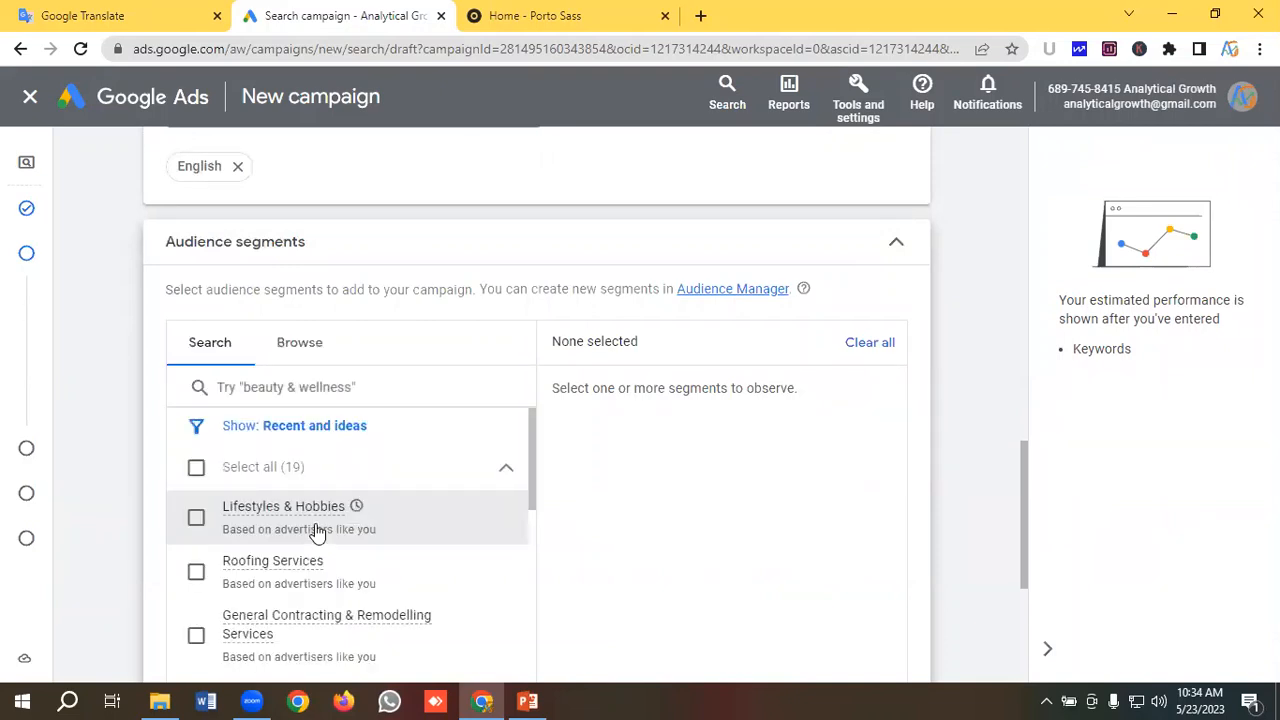
pyautogui.click(304, 350)
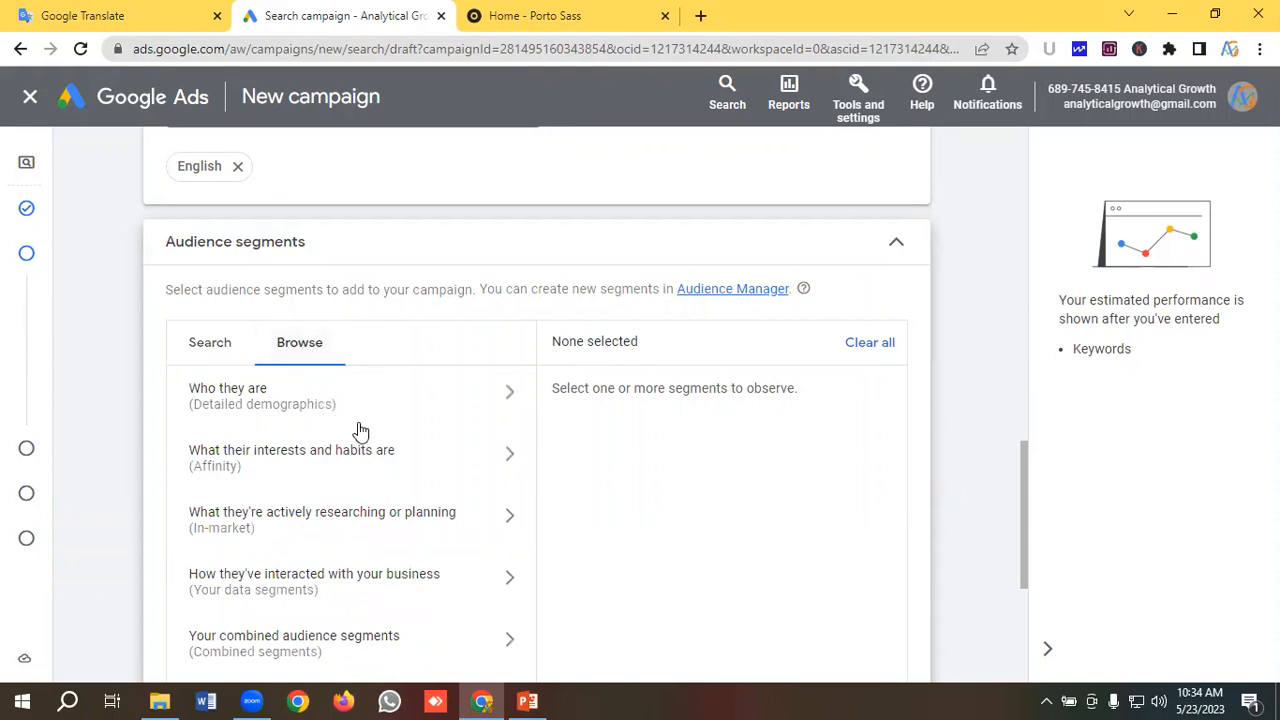
pyautogui.scroll(-1, 337, 448)
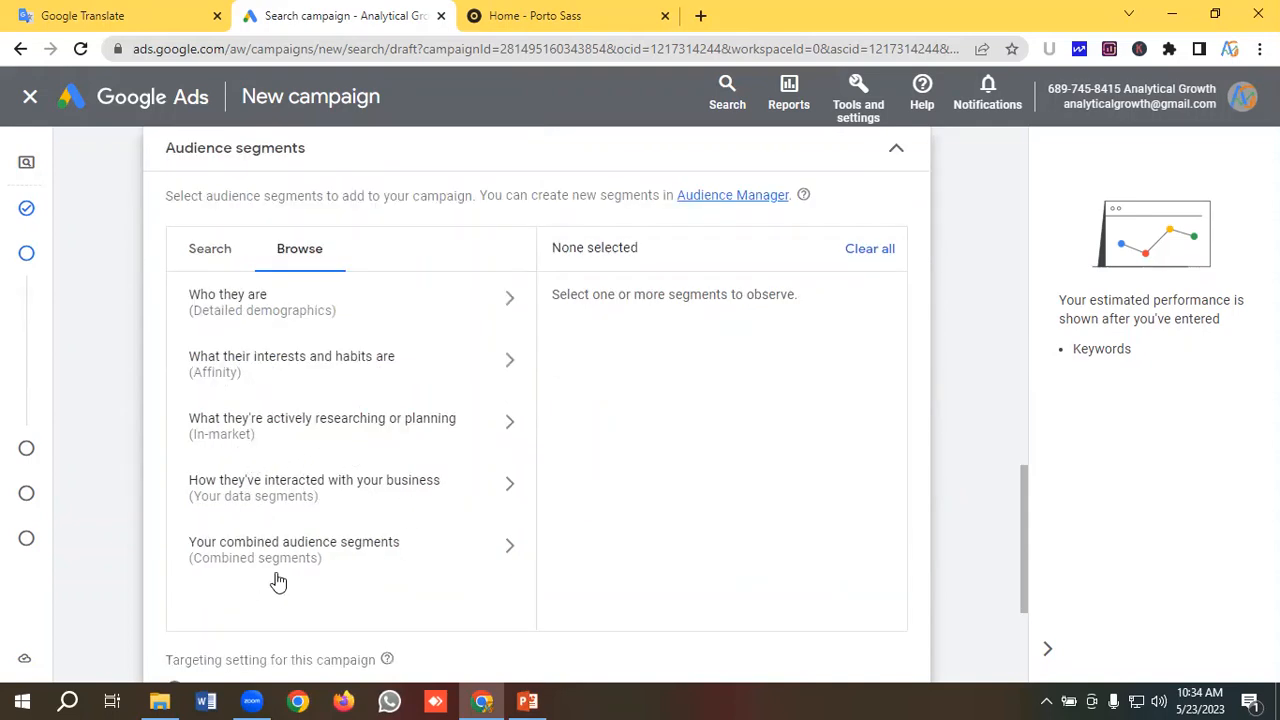
pyautogui.scroll(3, 371, 523)
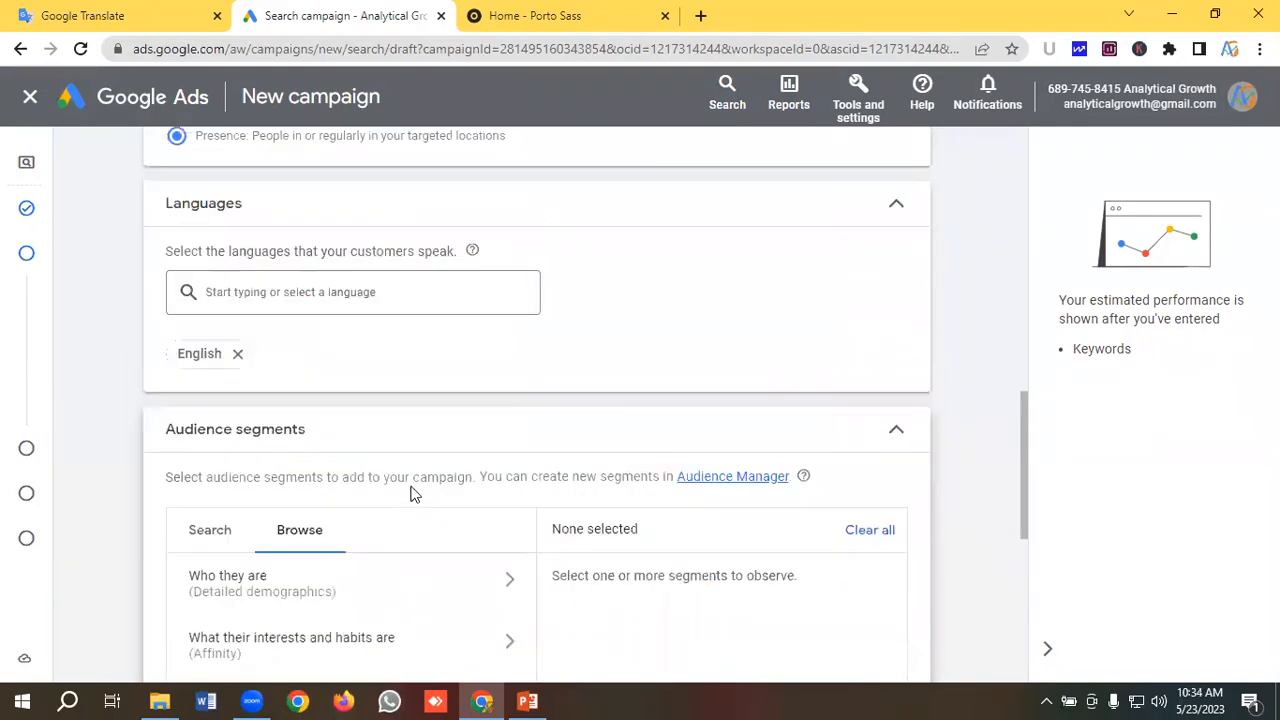
pyautogui.scroll(1, 405, 488)
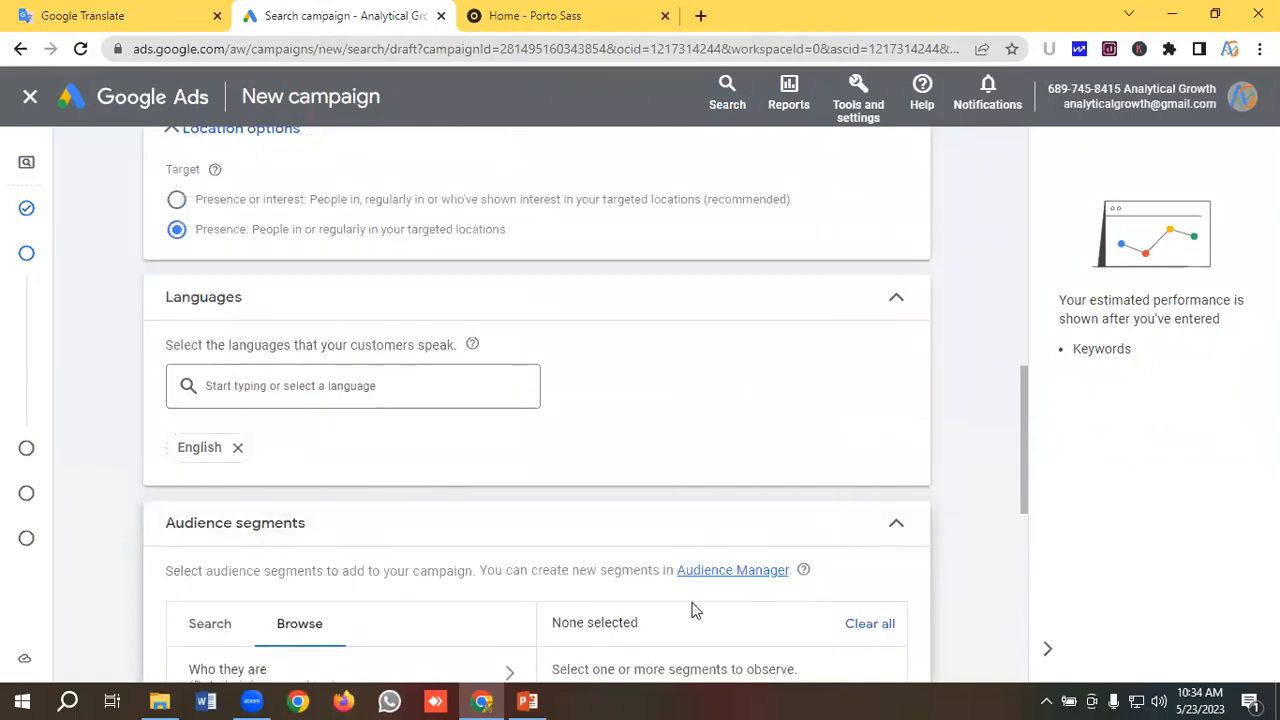
pyautogui.click(894, 528)
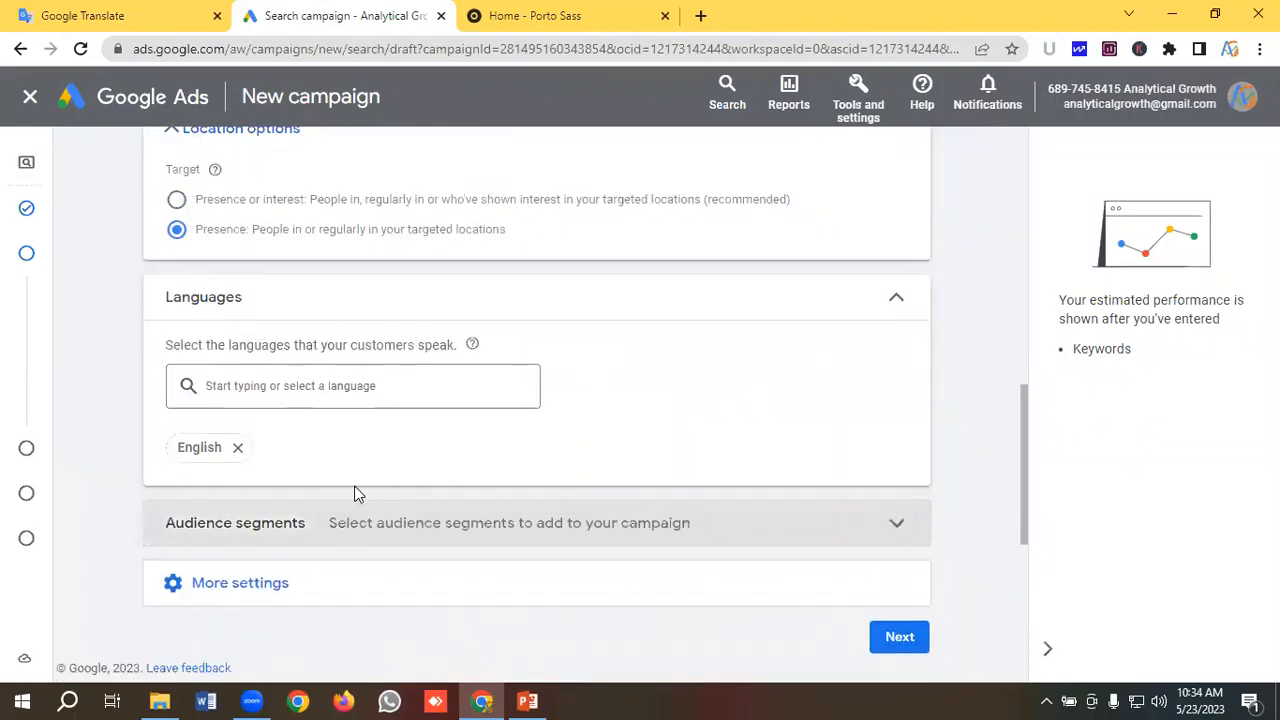
# In the additional campaign settings, set the campaign's end date to 23 Jun 2023.
pyautogui.scroll(-1, 357, 493)
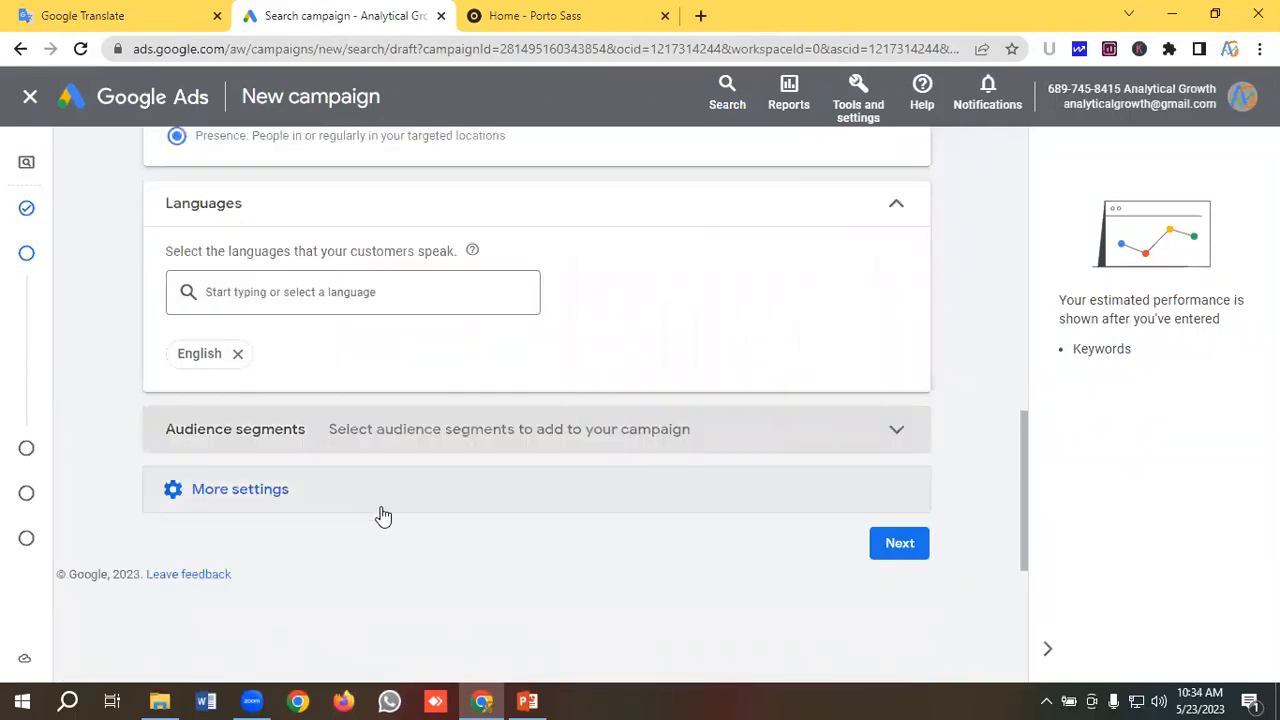
pyautogui.click(251, 500)
pyautogui.scroll(-1, 323, 500)
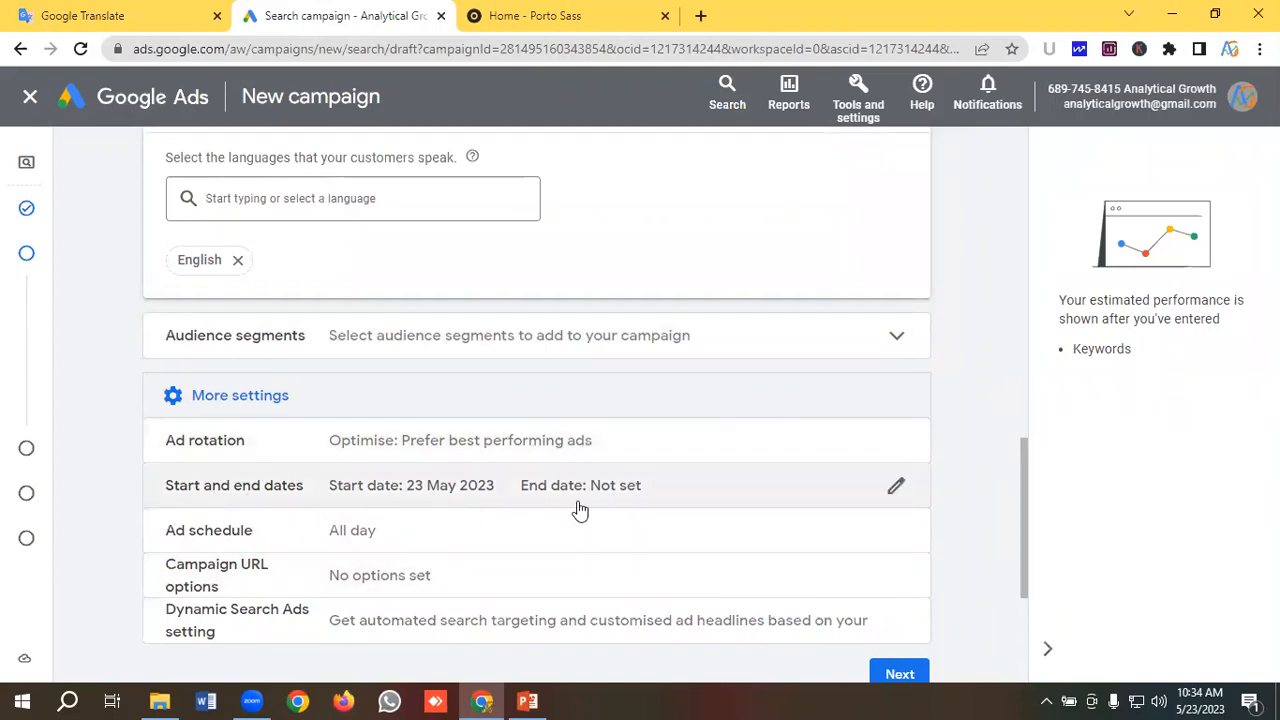
pyautogui.click(534, 490)
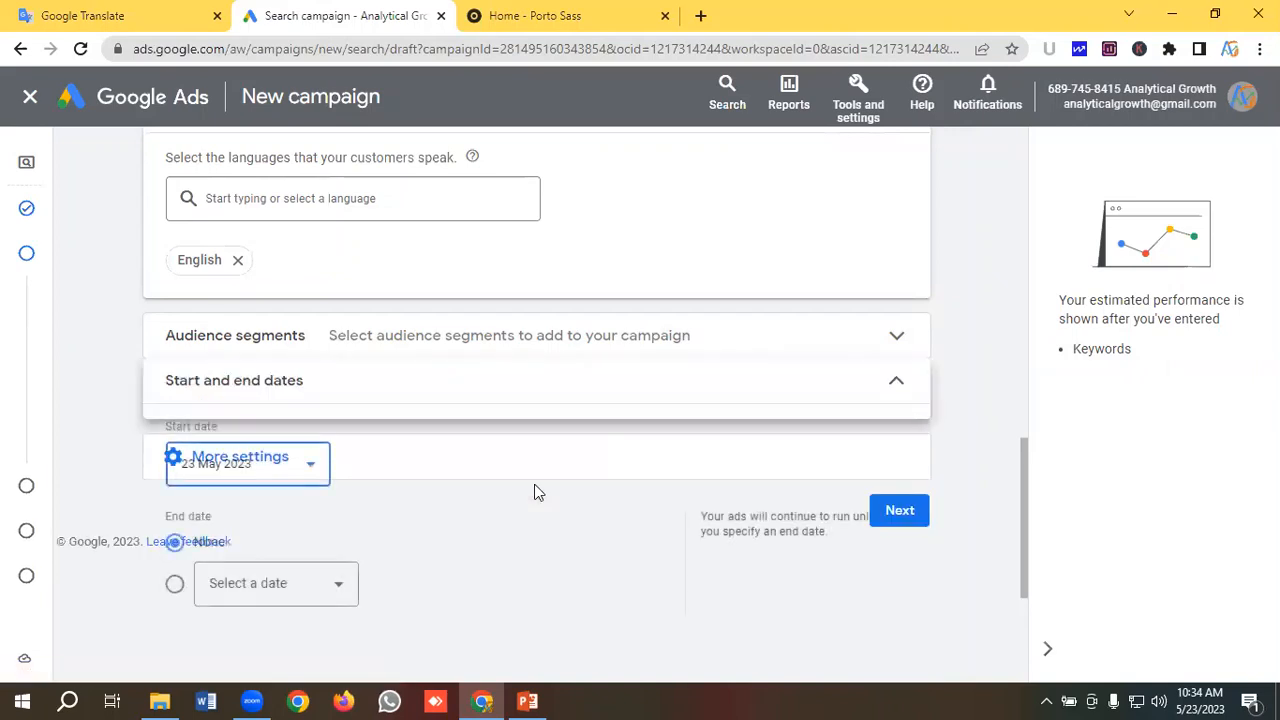
pyautogui.scroll(-1, 280, 503)
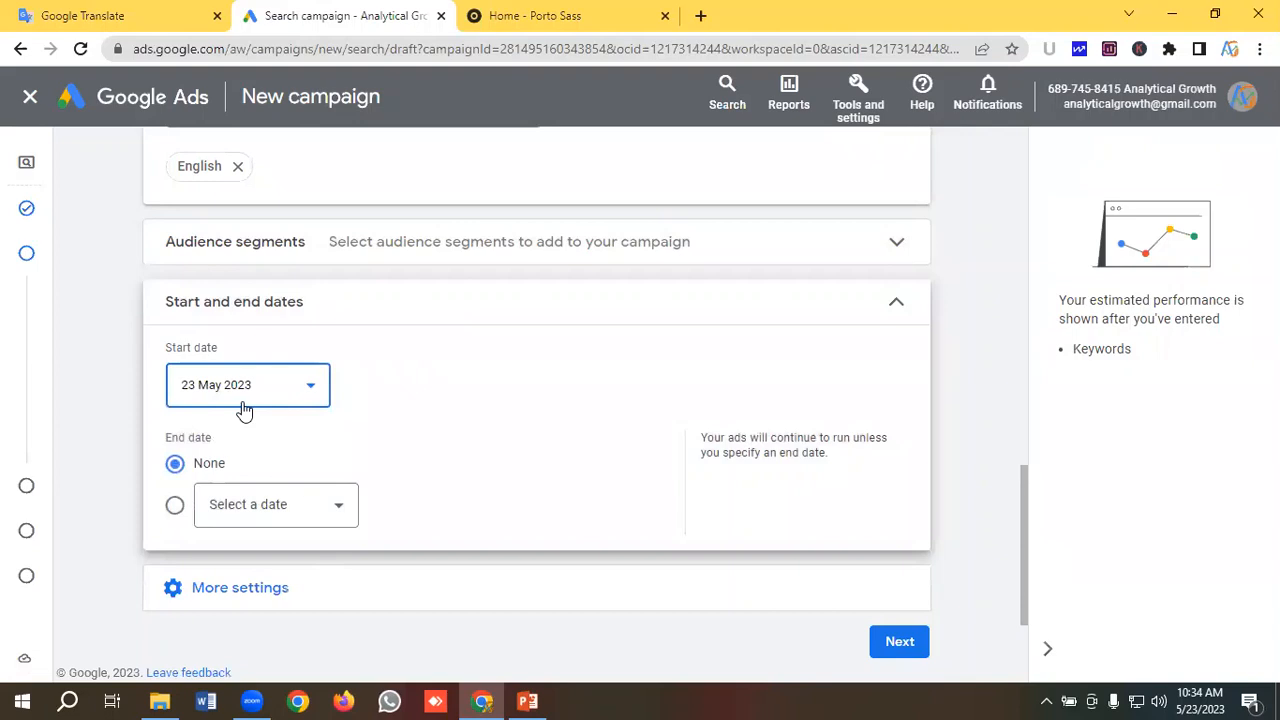
pyautogui.click(263, 518)
pyautogui.scroll(-1, 308, 397)
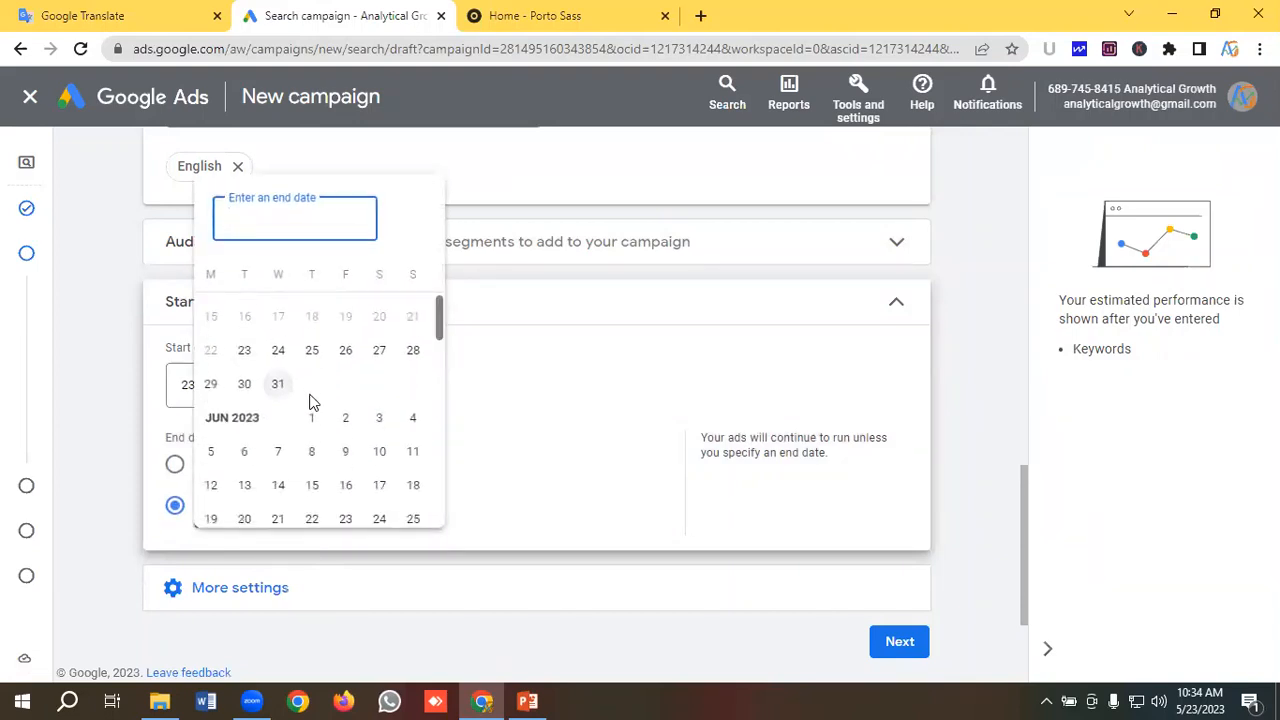
pyautogui.scroll(-1, 310, 400)
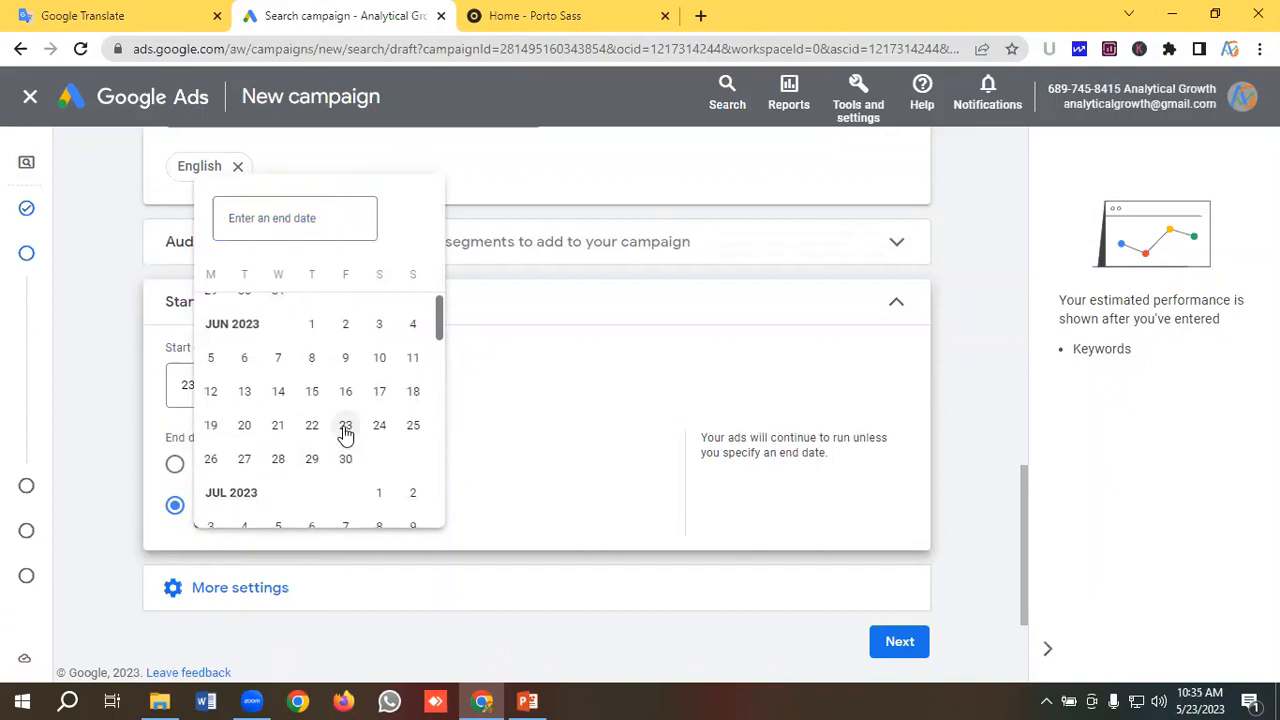
pyautogui.click(345, 430)
pyautogui.scroll(-1, 300, 540)
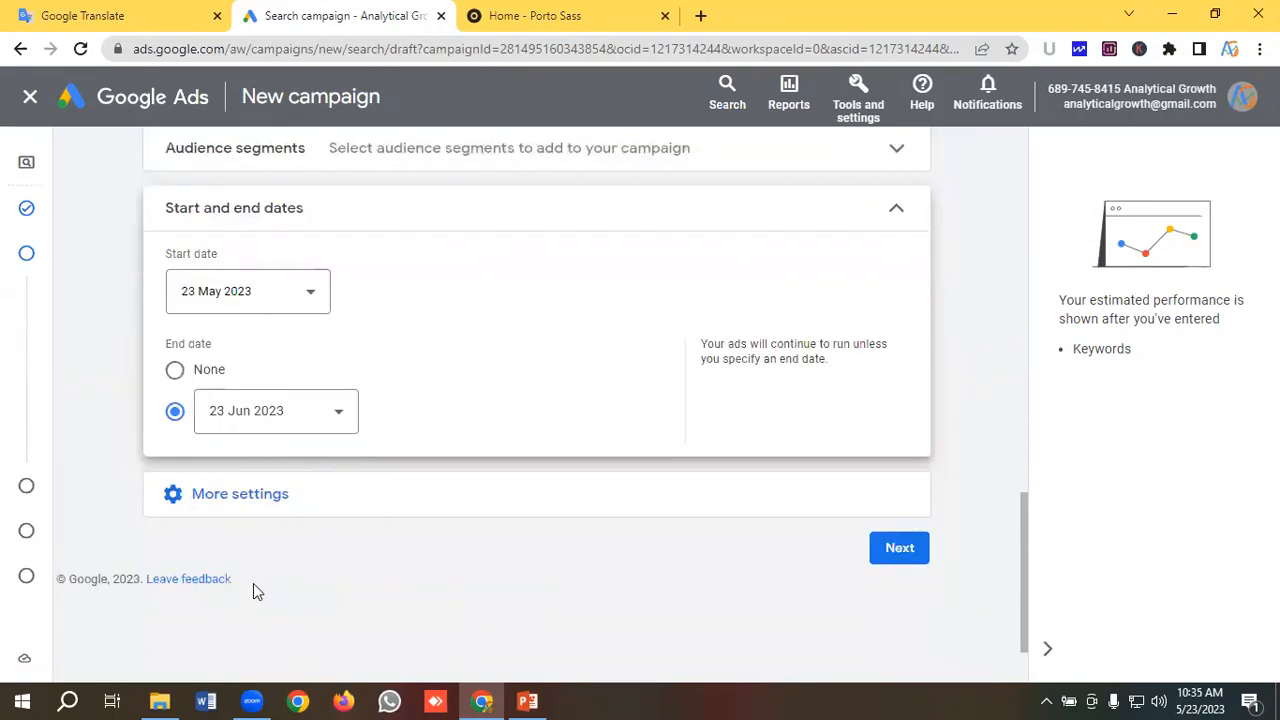
# Limit the ad schedule to Mondays - Fridays in the additional campaign settings.
pyautogui.click(238, 494)
pyautogui.scroll(-1, 302, 511)
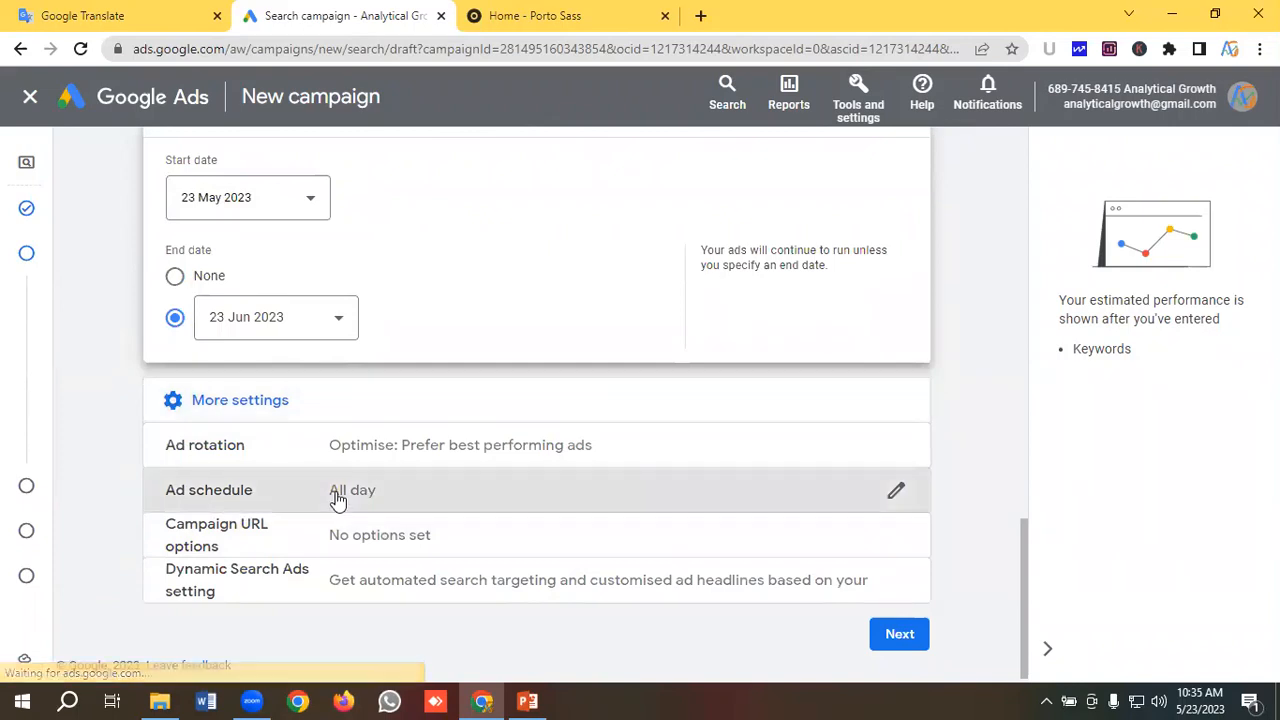
pyautogui.click(338, 500)
pyautogui.click(241, 464)
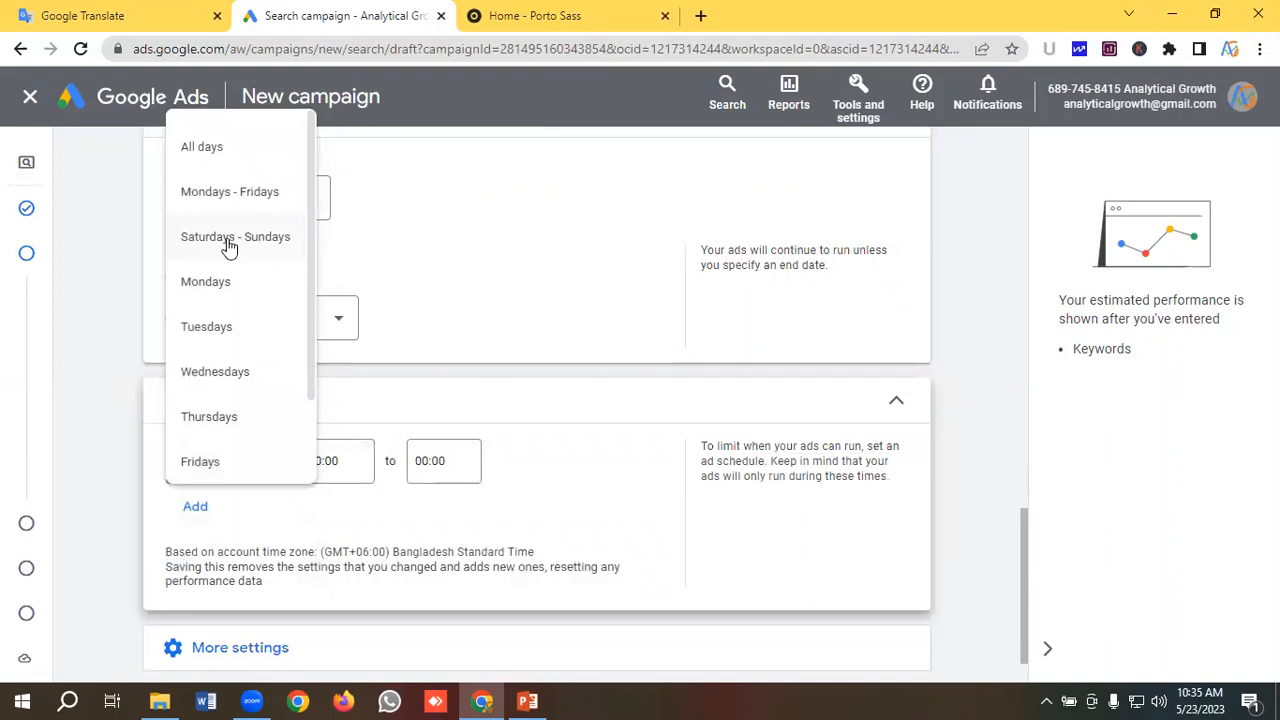
pyautogui.click(224, 204)
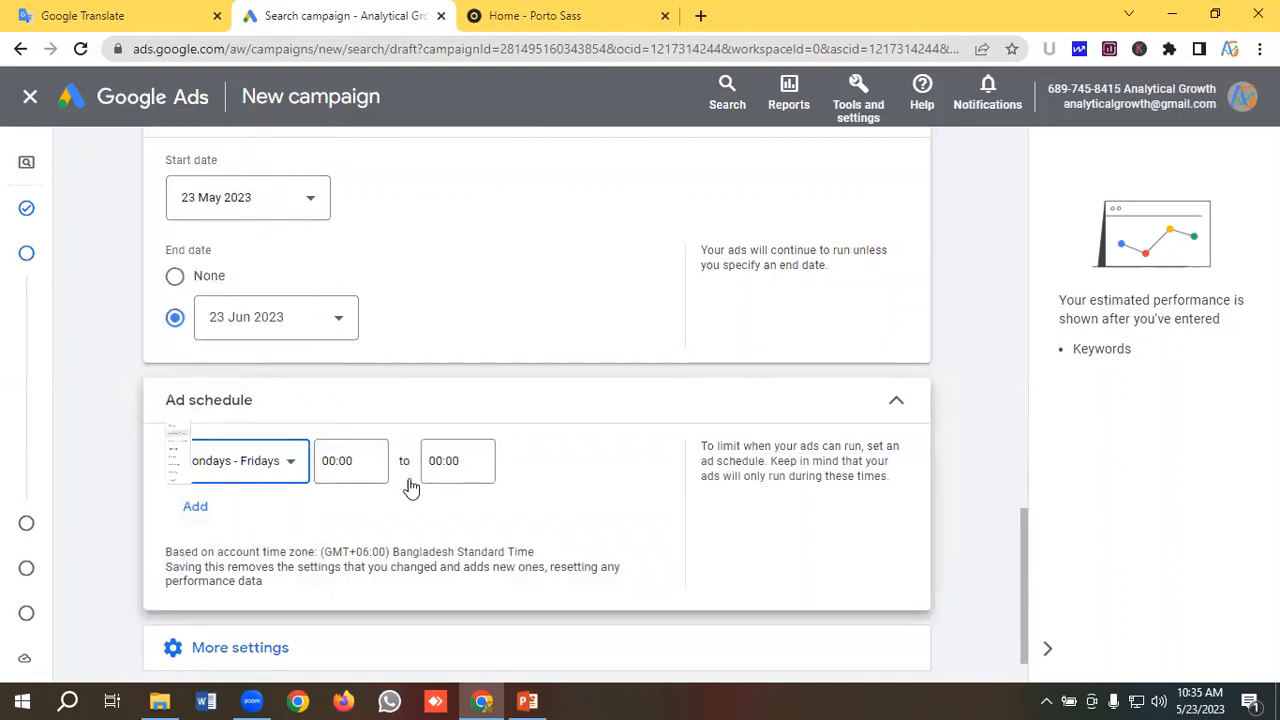
# Set the ad schedule's hours for Mondays - Fridays from 09:00 to 18:00.
pyautogui.click(358, 461)
pyautogui.click(358, 461)
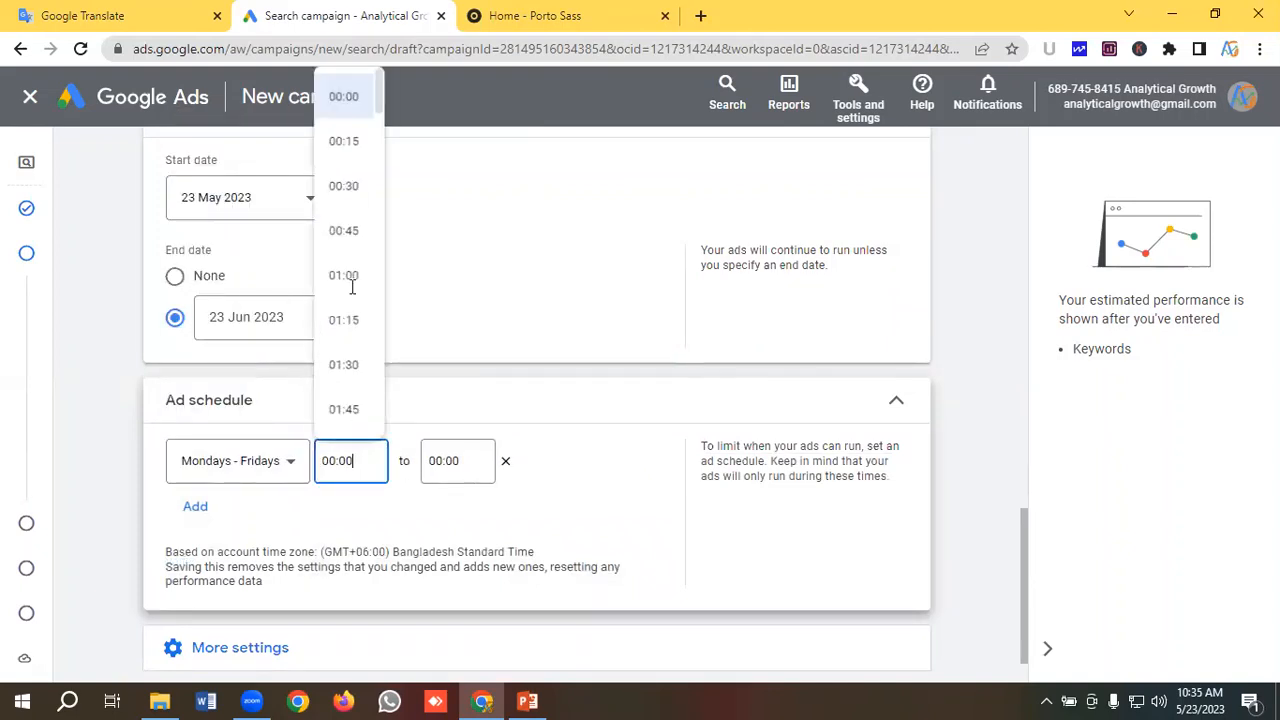
pyautogui.scroll(-12, 358, 330)
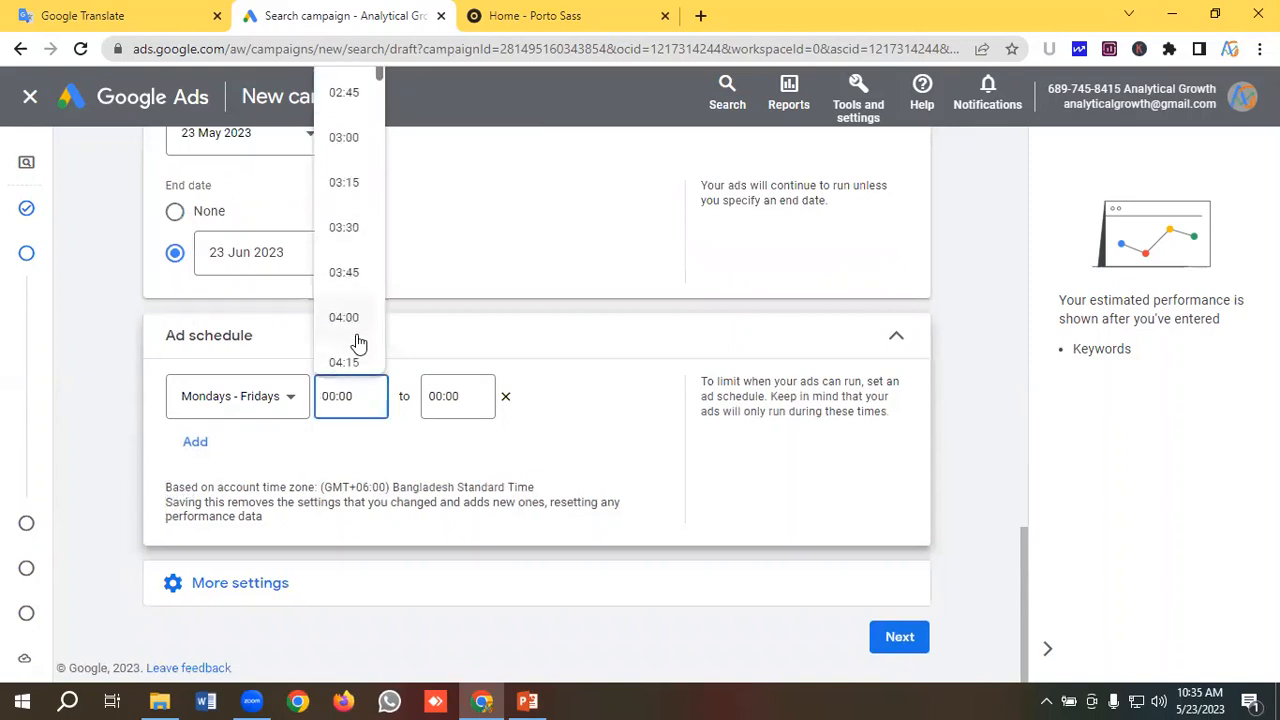
pyautogui.scroll(-2, 355, 343)
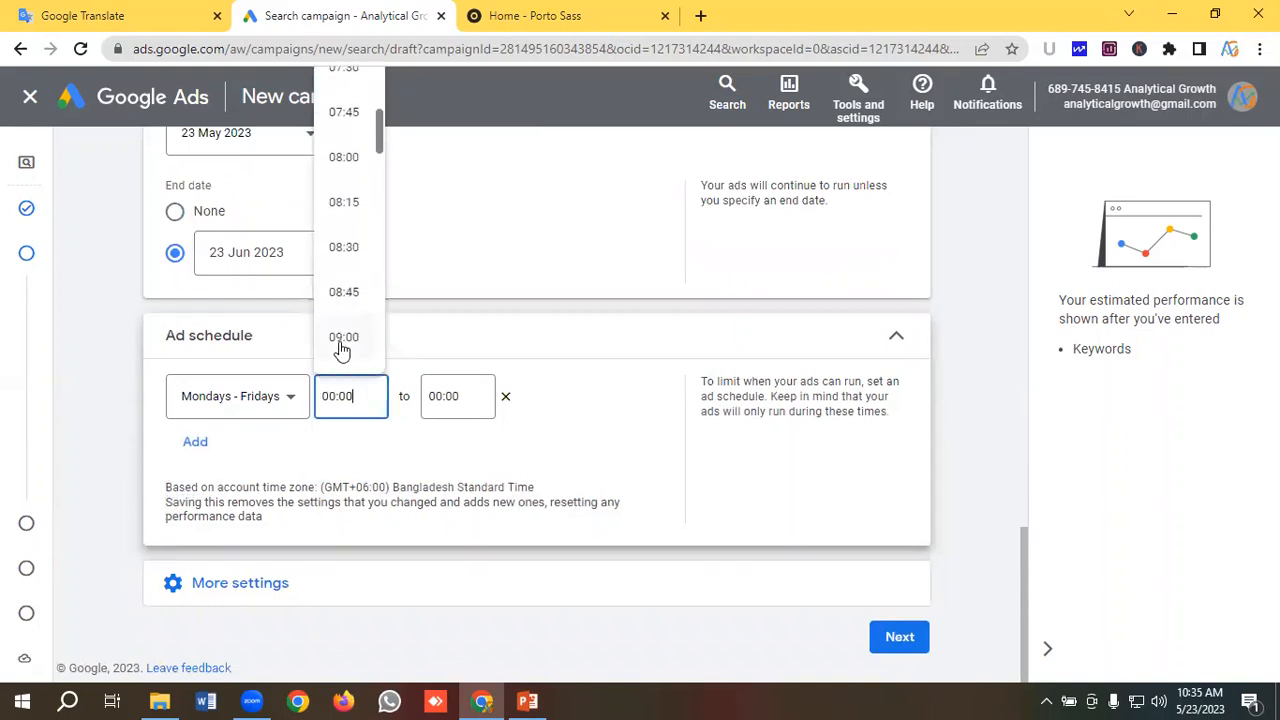
pyautogui.click(341, 340)
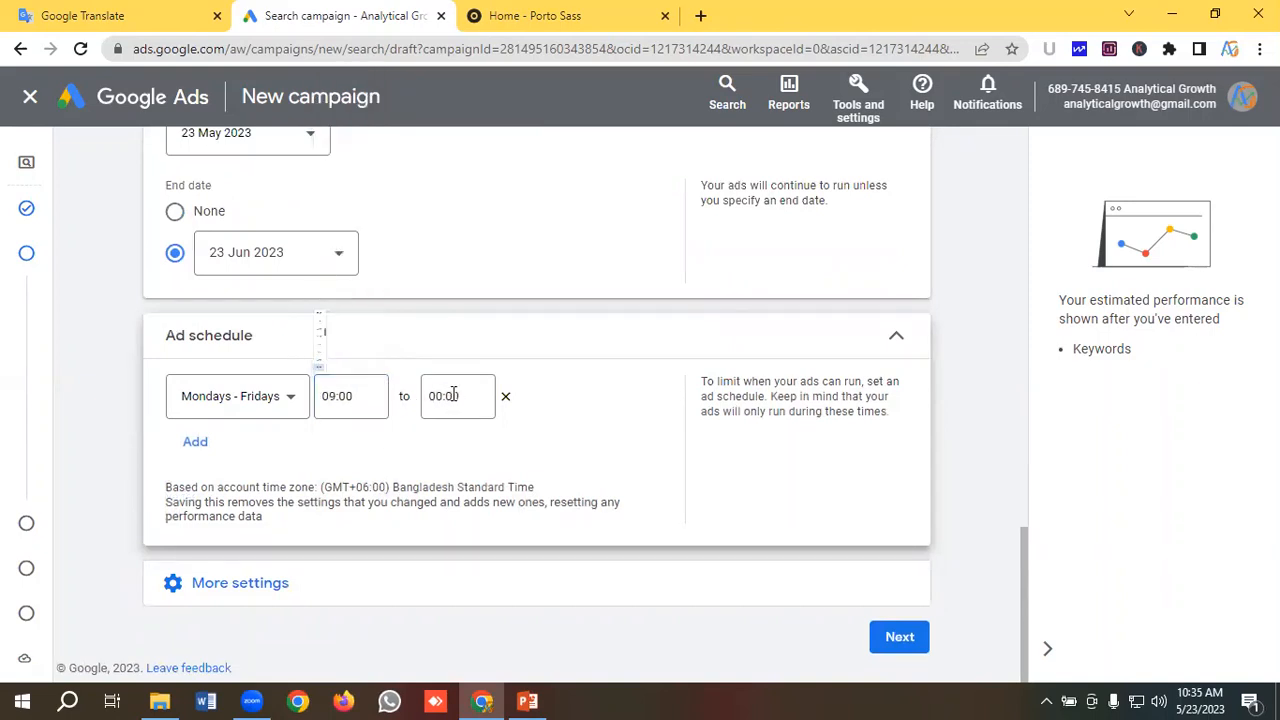
pyautogui.click(451, 396)
pyautogui.scroll(-10, 450, 266)
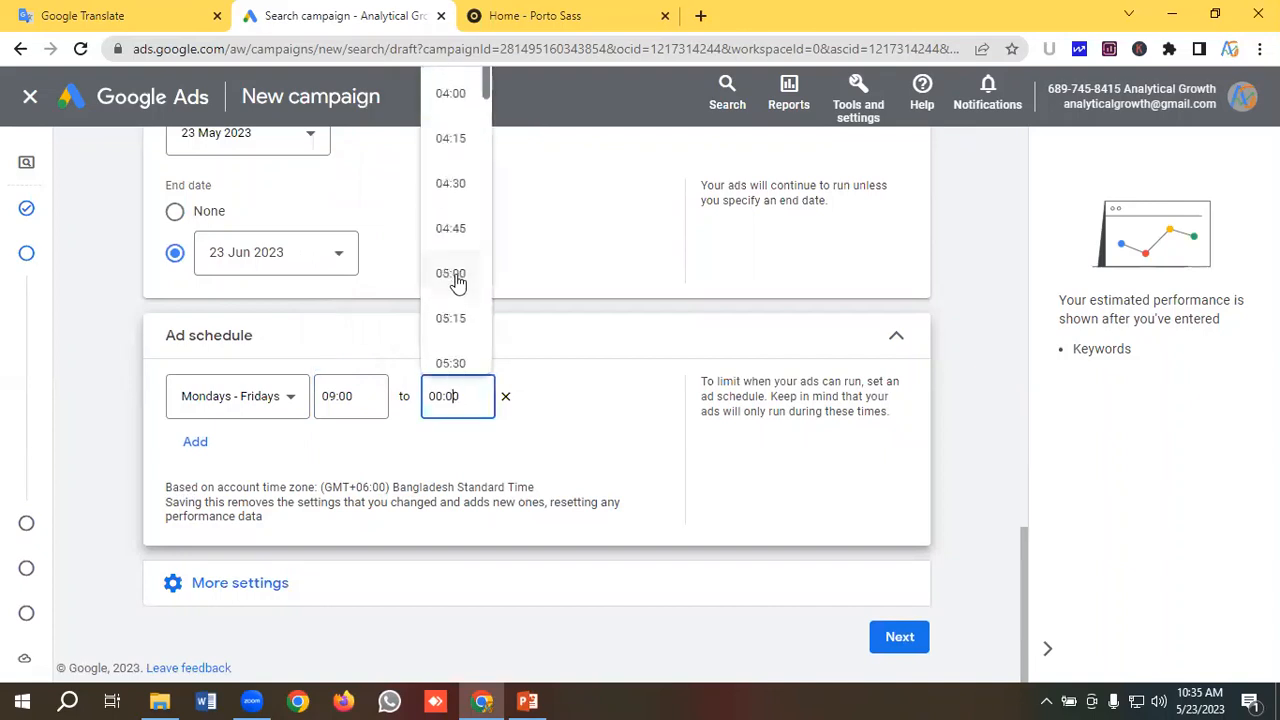
pyautogui.scroll(-20, 456, 290)
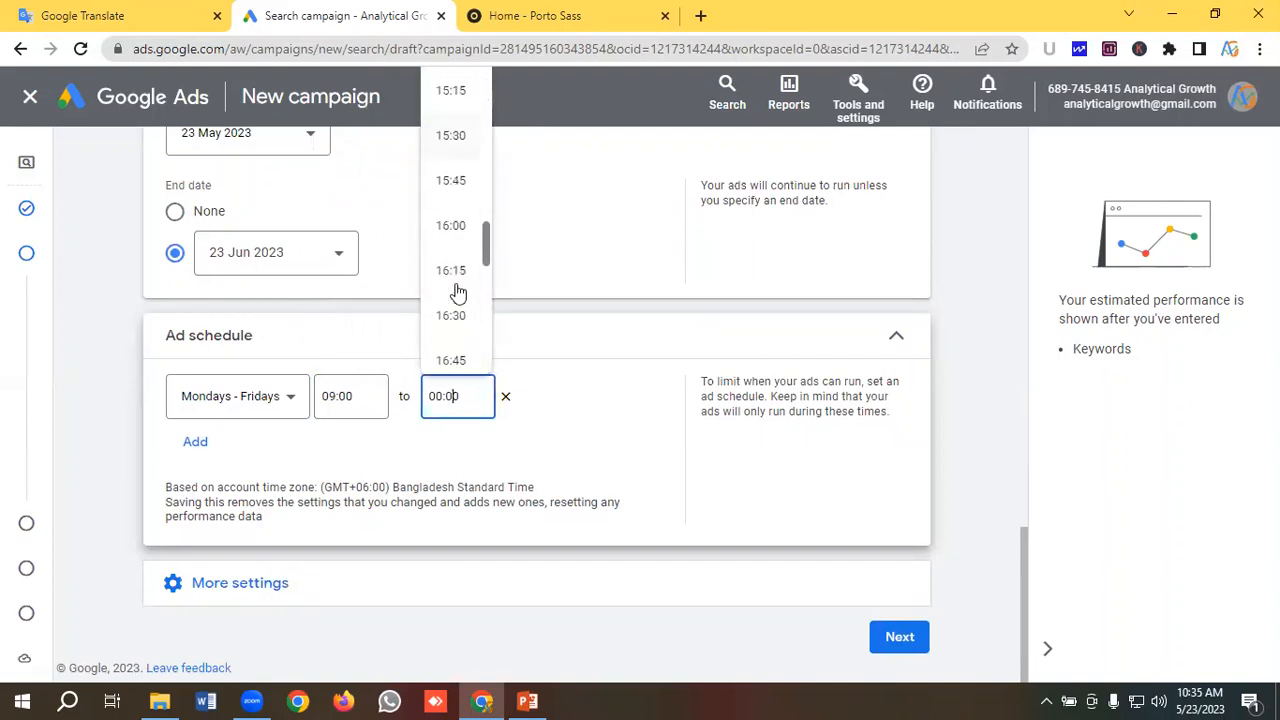
pyautogui.scroll(-3, 456, 290)
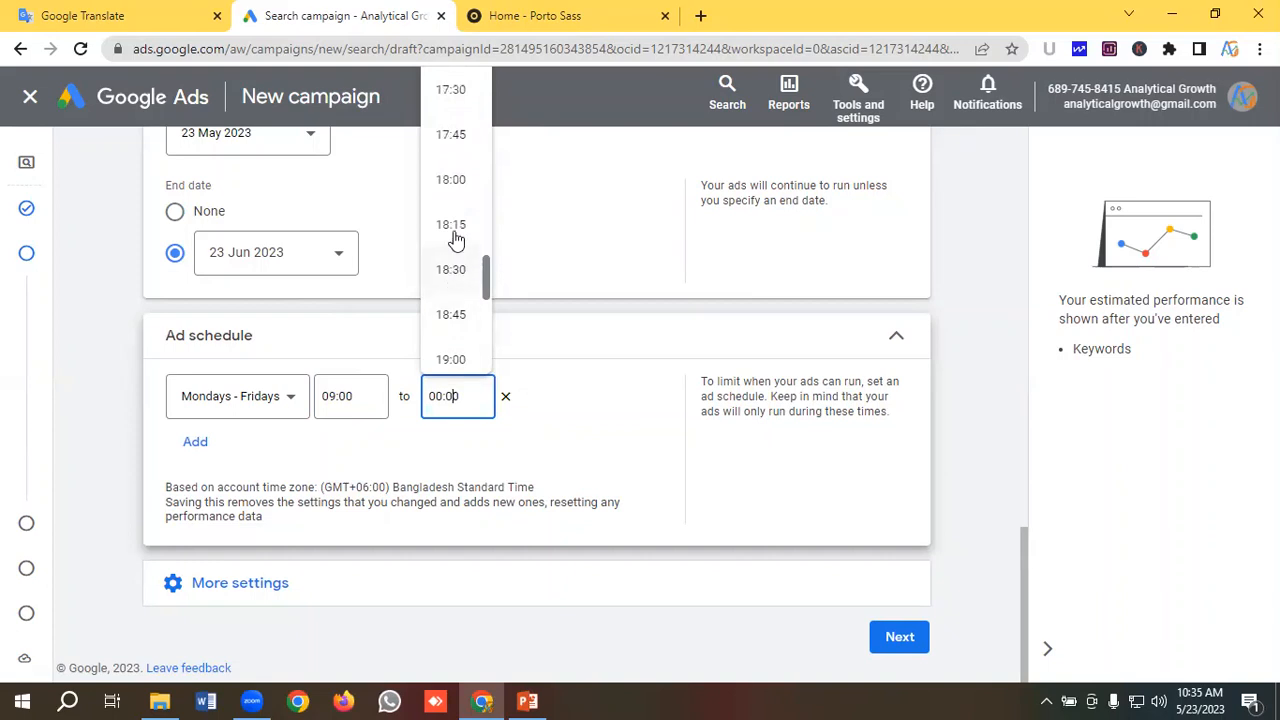
pyautogui.click(459, 188)
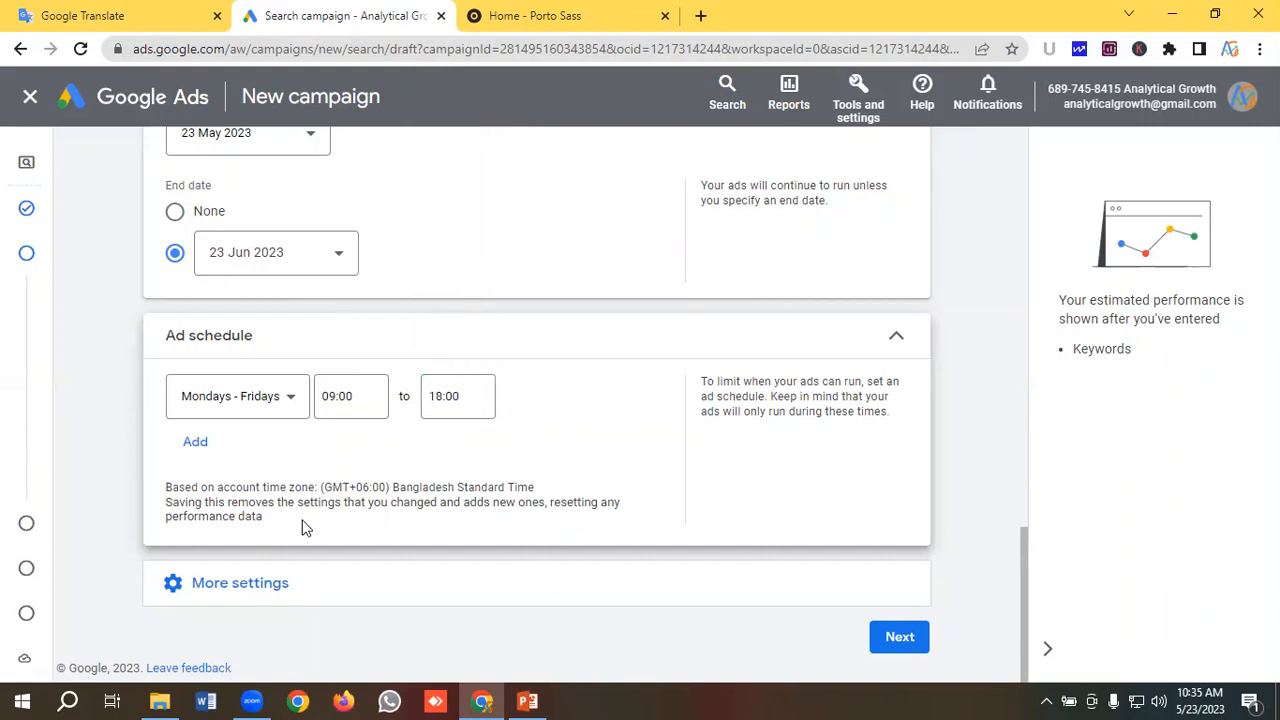
# Review the remaining additional campaign settings and continue to the Keywords and ads stage.
pyautogui.click(238, 586)
pyautogui.scroll(-1, 318, 528)
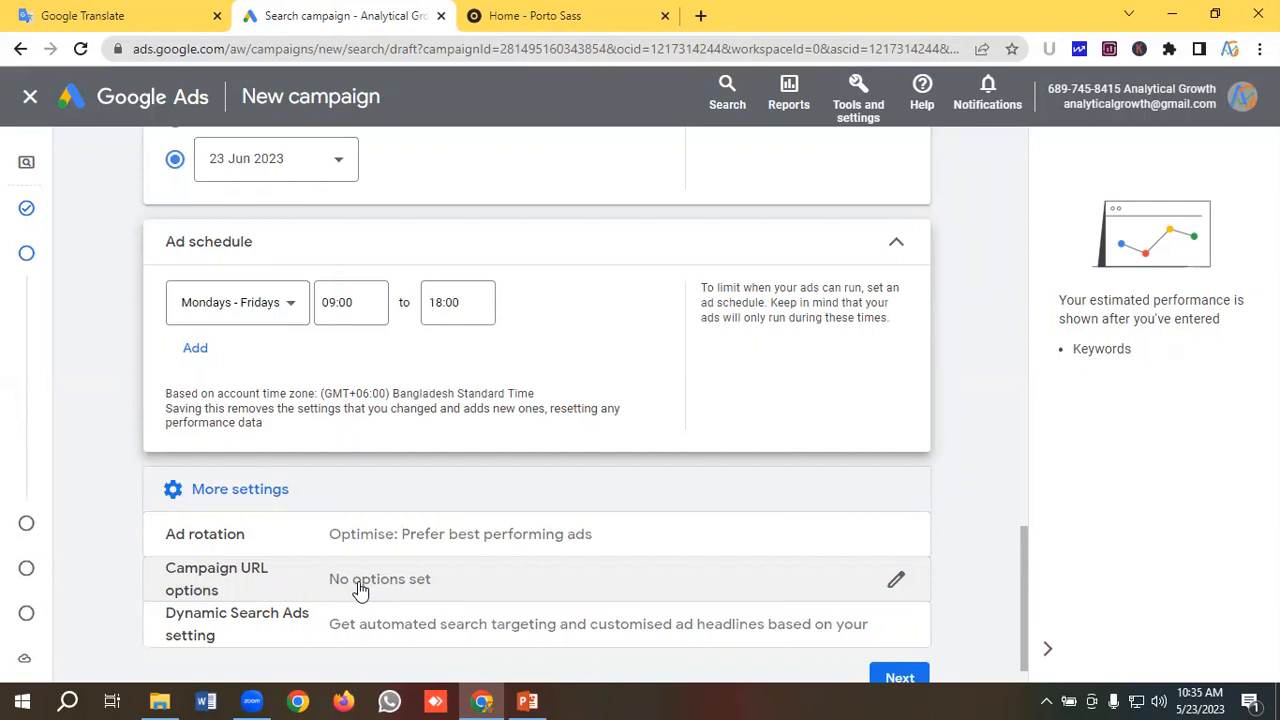
pyautogui.scroll(-1, 330, 612)
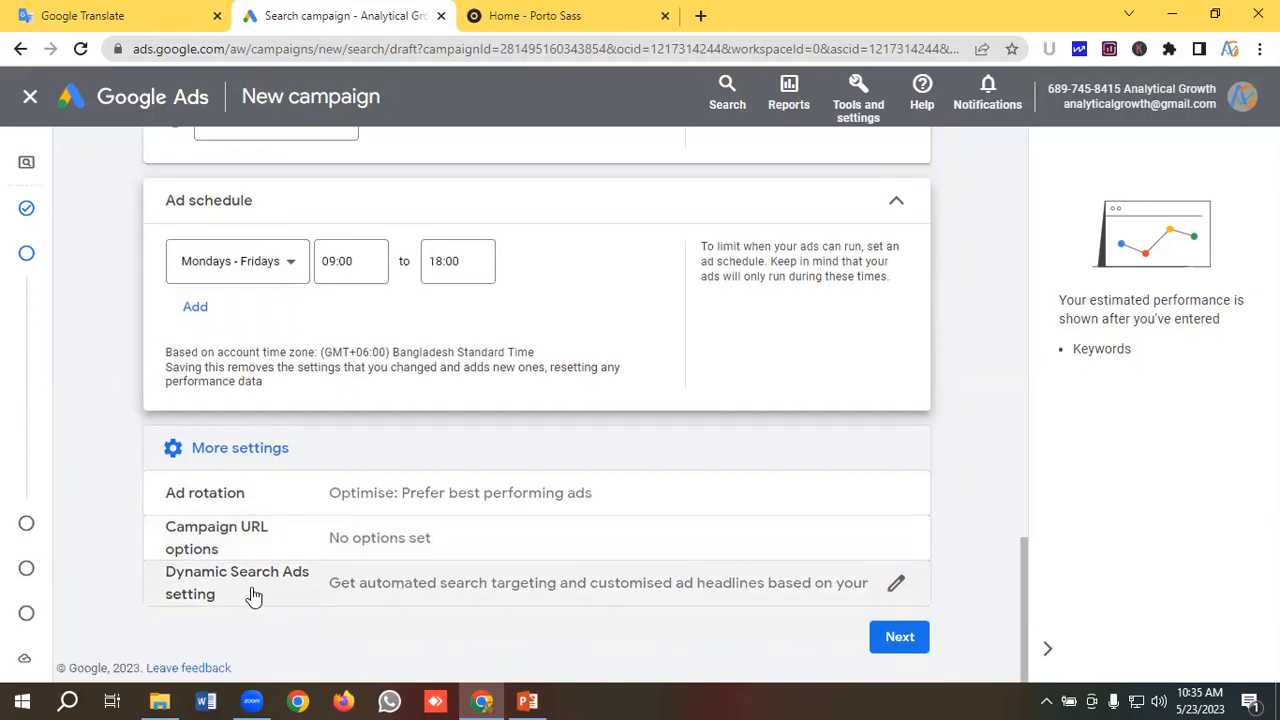
pyautogui.click(897, 638)
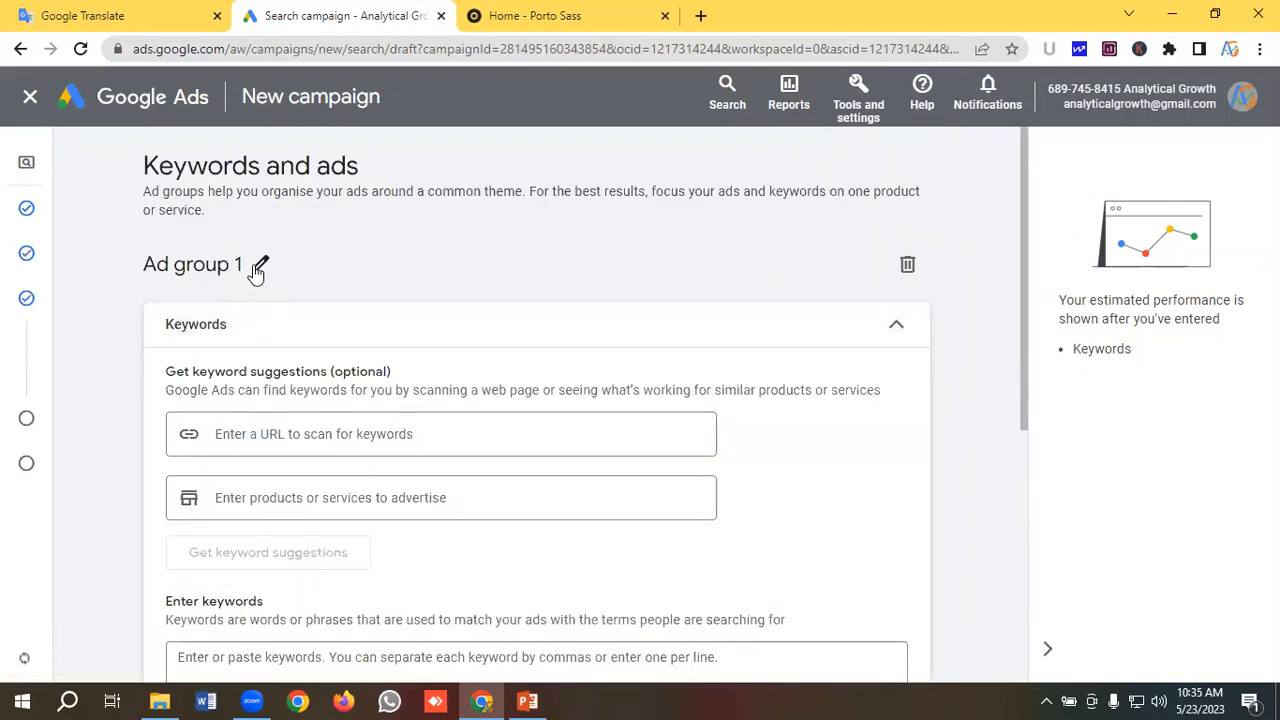
# Copy the ad group name "HR Management Software" from the notes in Google Translate and return to the Google Ads campaign.
pyautogui.click(70, 15)
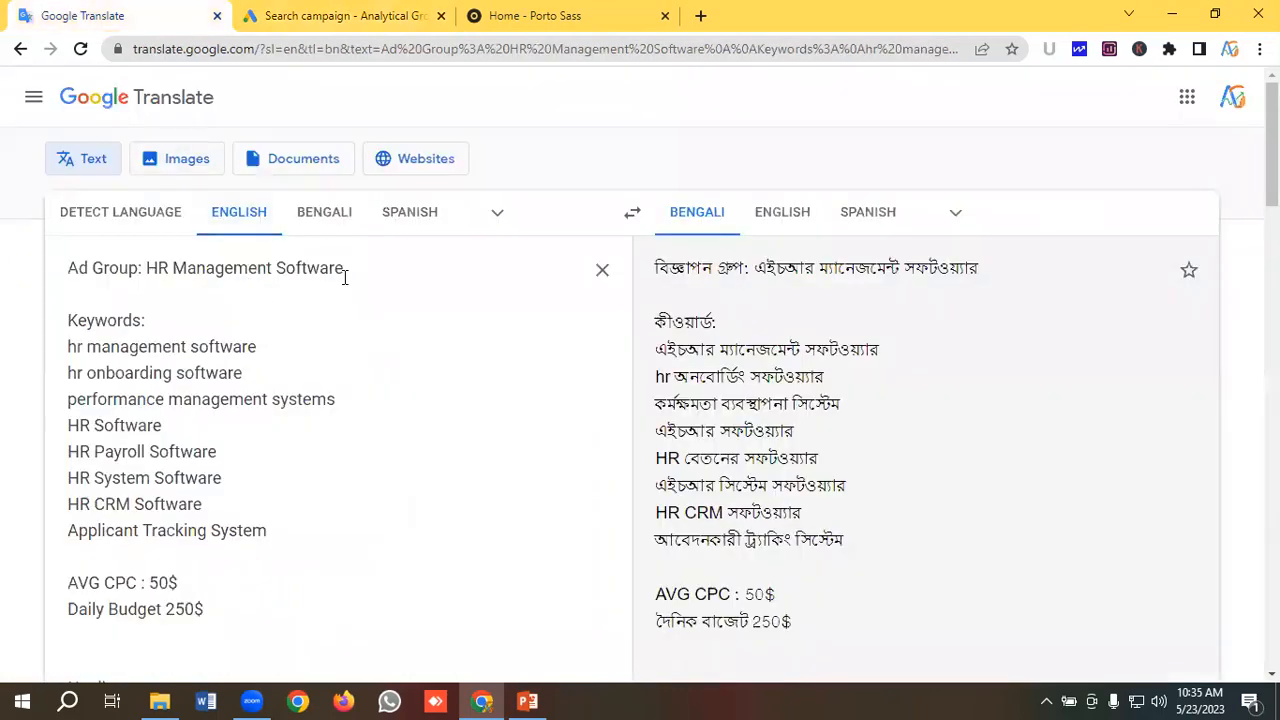
pyautogui.moveTo(344, 268); pyautogui.dragTo(155, 267)
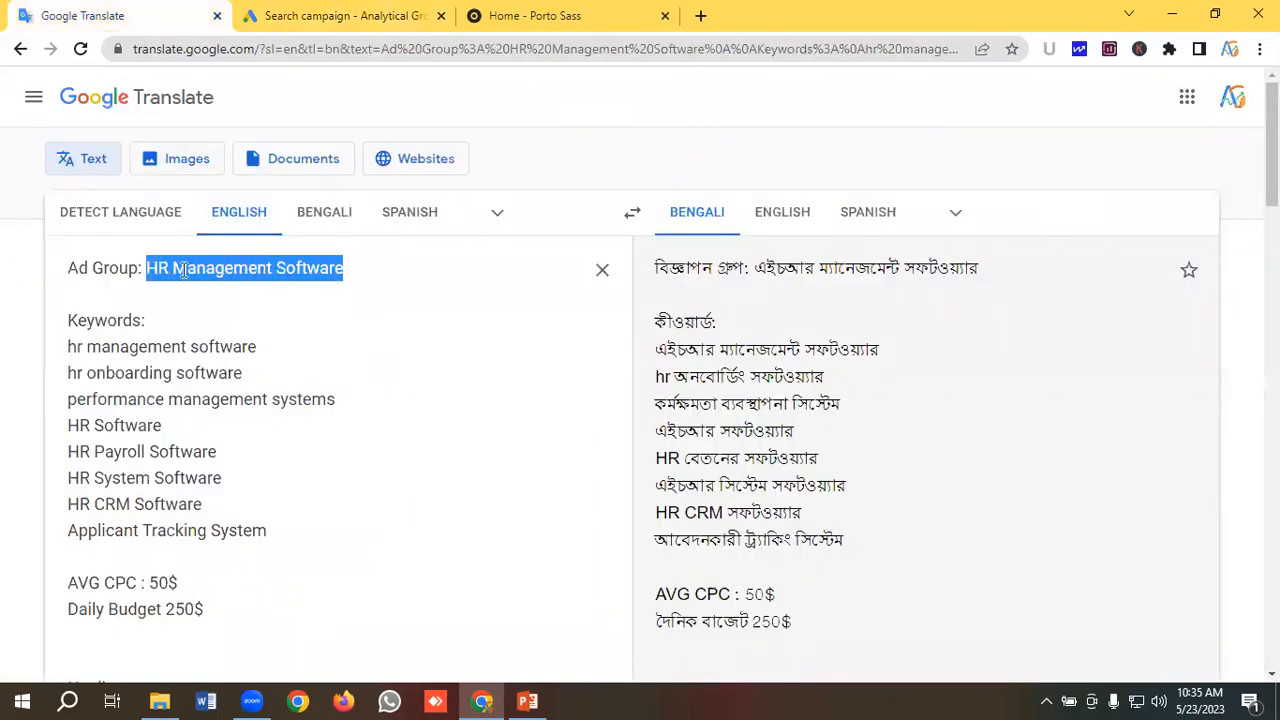
pyautogui.rightClick(183, 270)
pyautogui.click(236, 337)
pyautogui.click(366, 14)
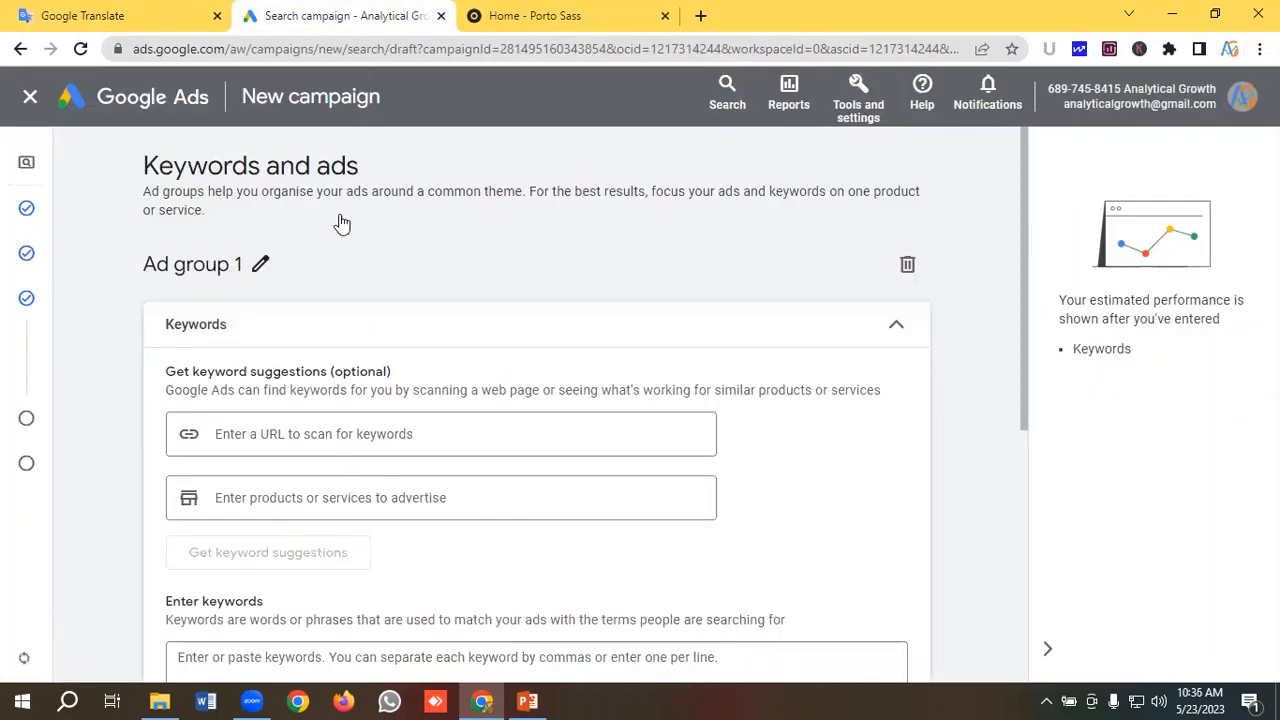
# Rename Ad group 1 as "HR Management Software Phrase", using the copied name plus the word Phrase.
pyautogui.click(260, 264)
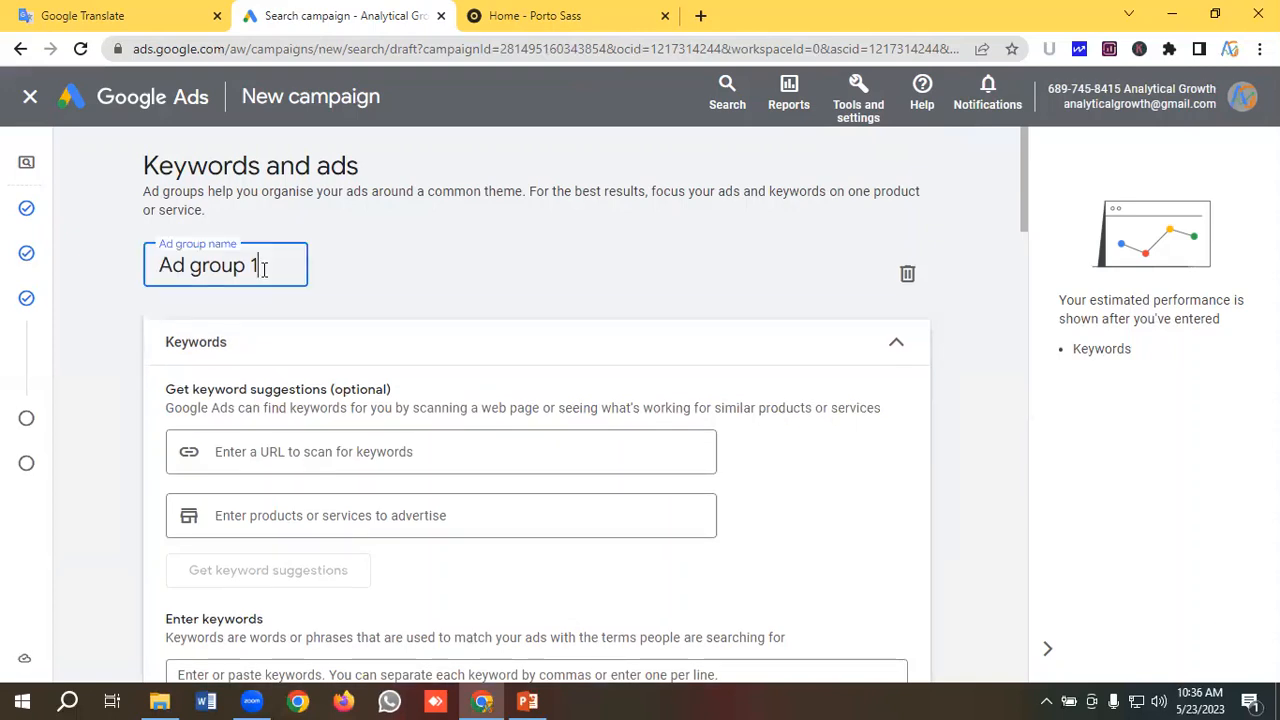
pyautogui.hotkey('ctrl', 'a')
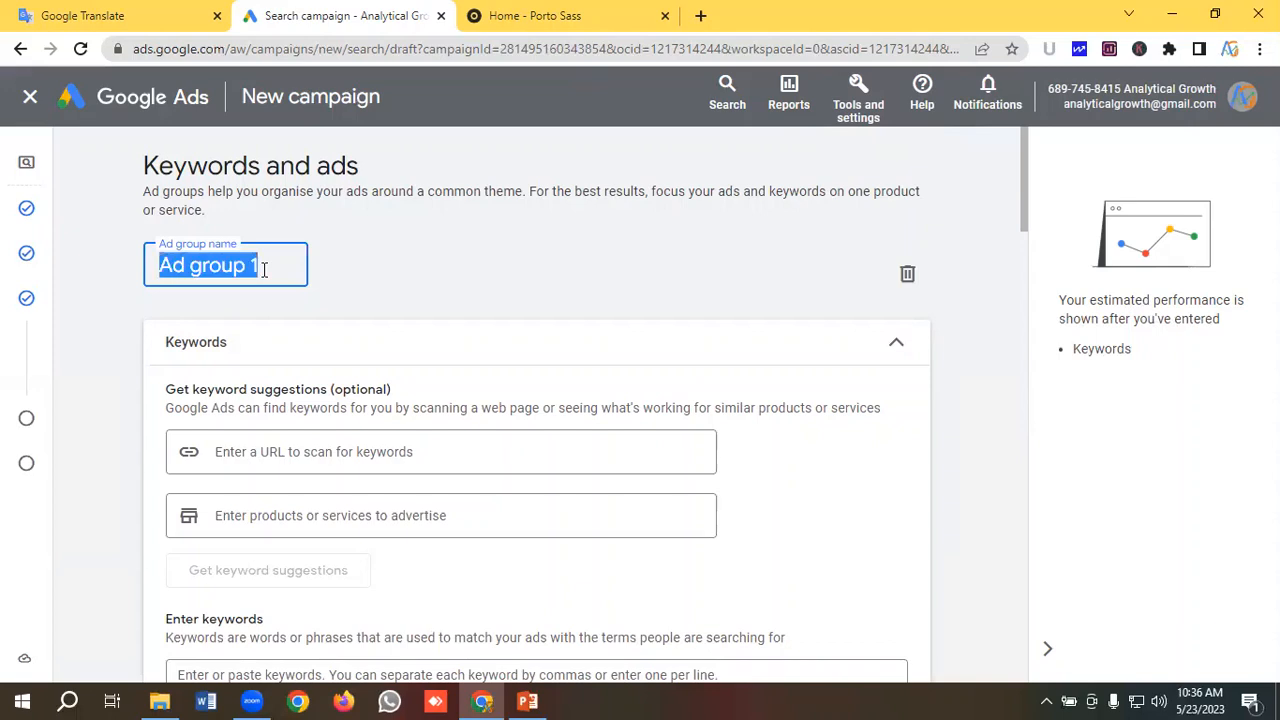
pyautogui.hotkey('ctrl', 'v')
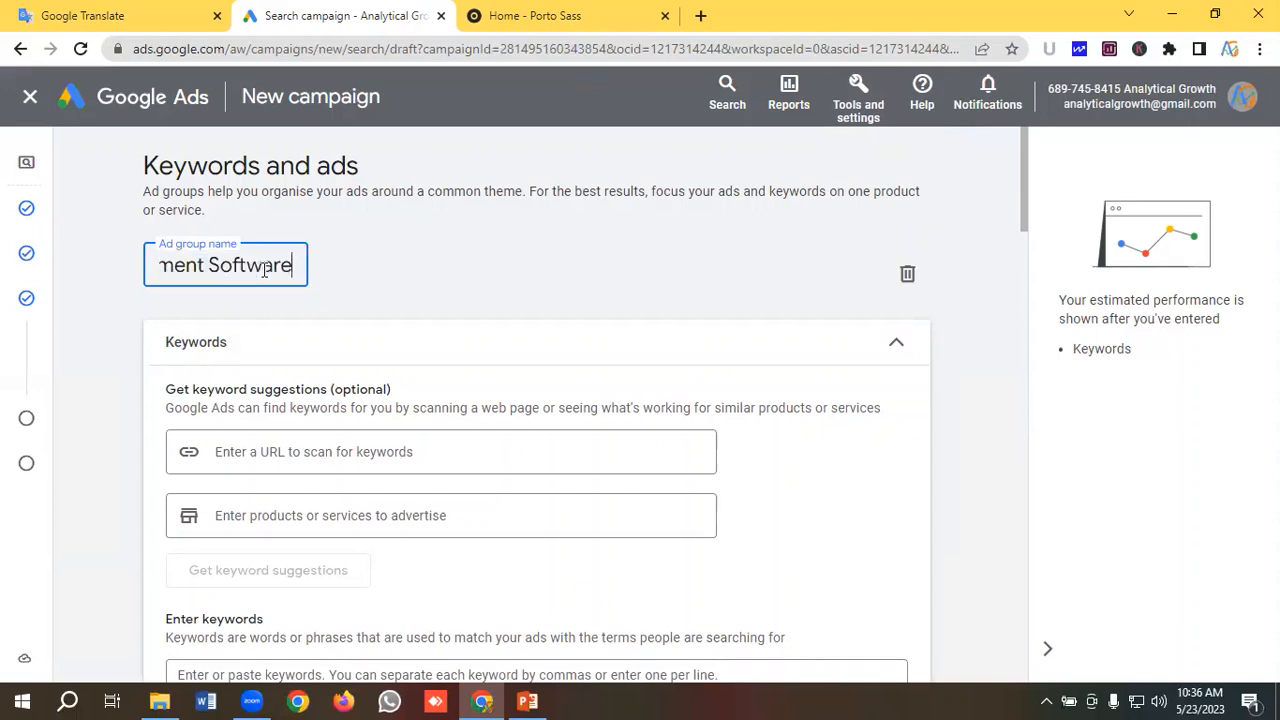
pyautogui.write('Phrase')
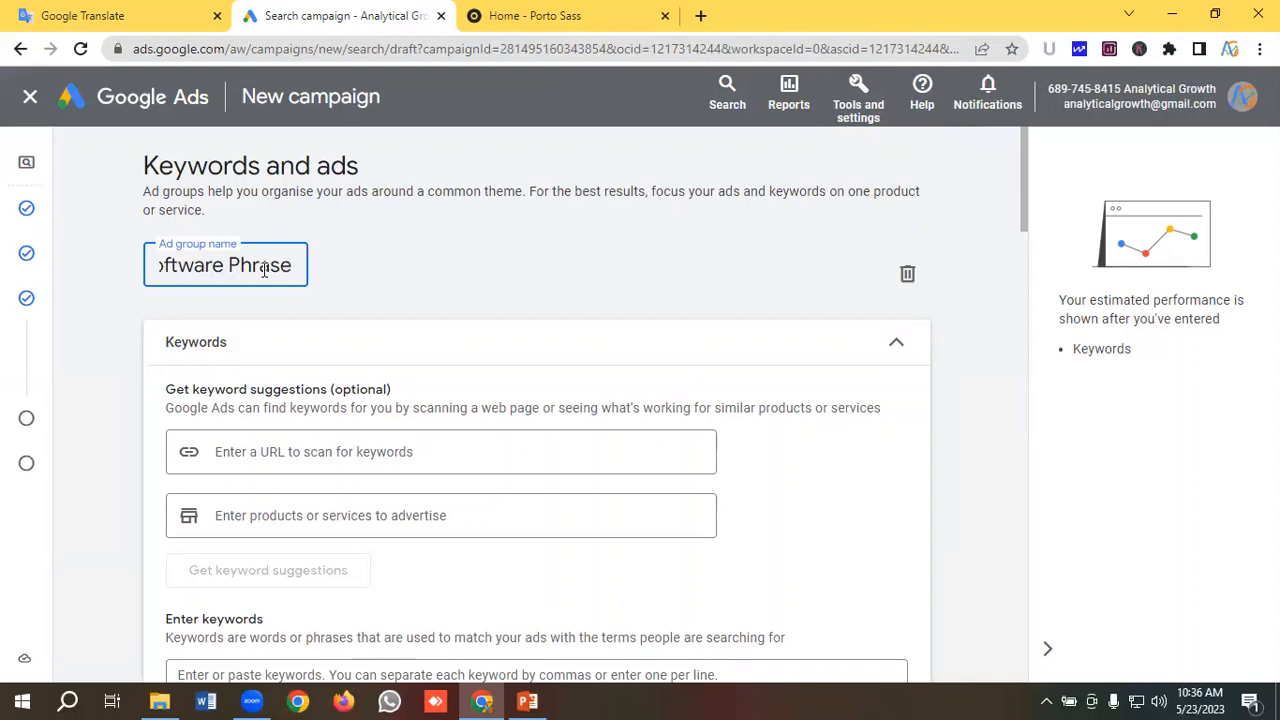
pyautogui.click(377, 272)
# Copy the keyword list from "hr management software" to "Applicant Tracking System" in the Google Translate notes for the ad group's keywords.
pyautogui.scroll(-3, 341, 315)
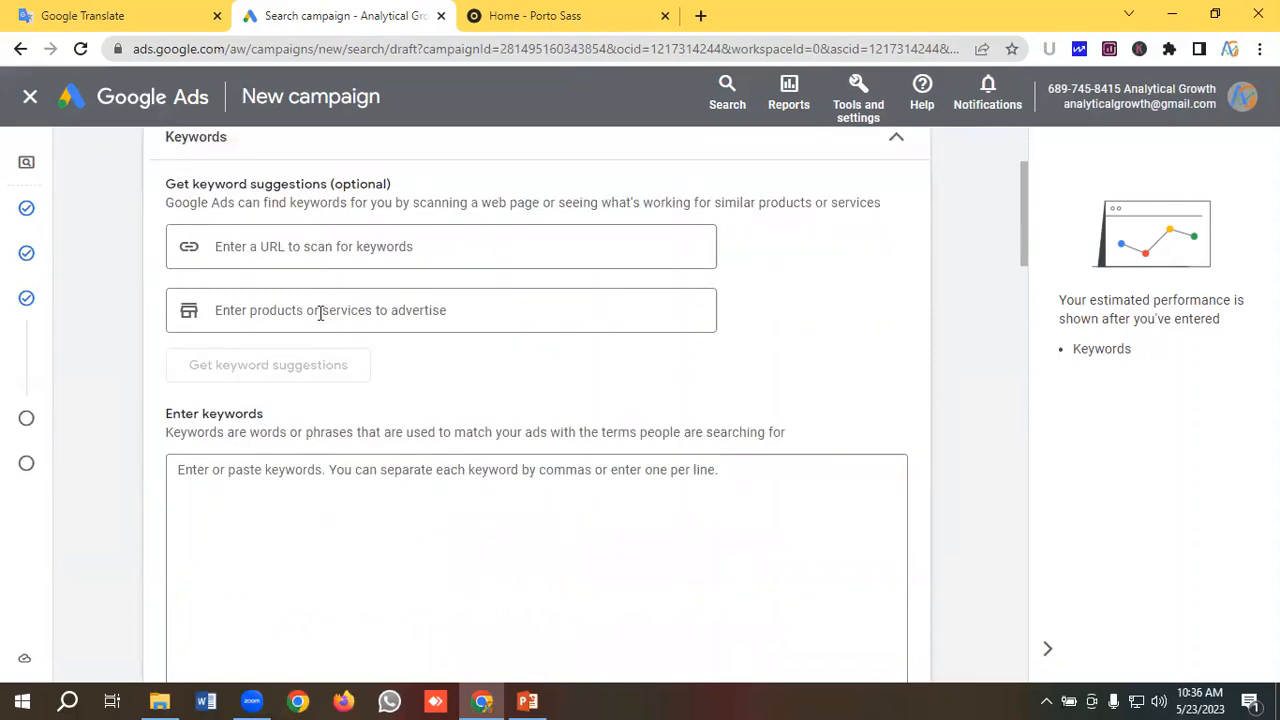
pyautogui.click(247, 302)
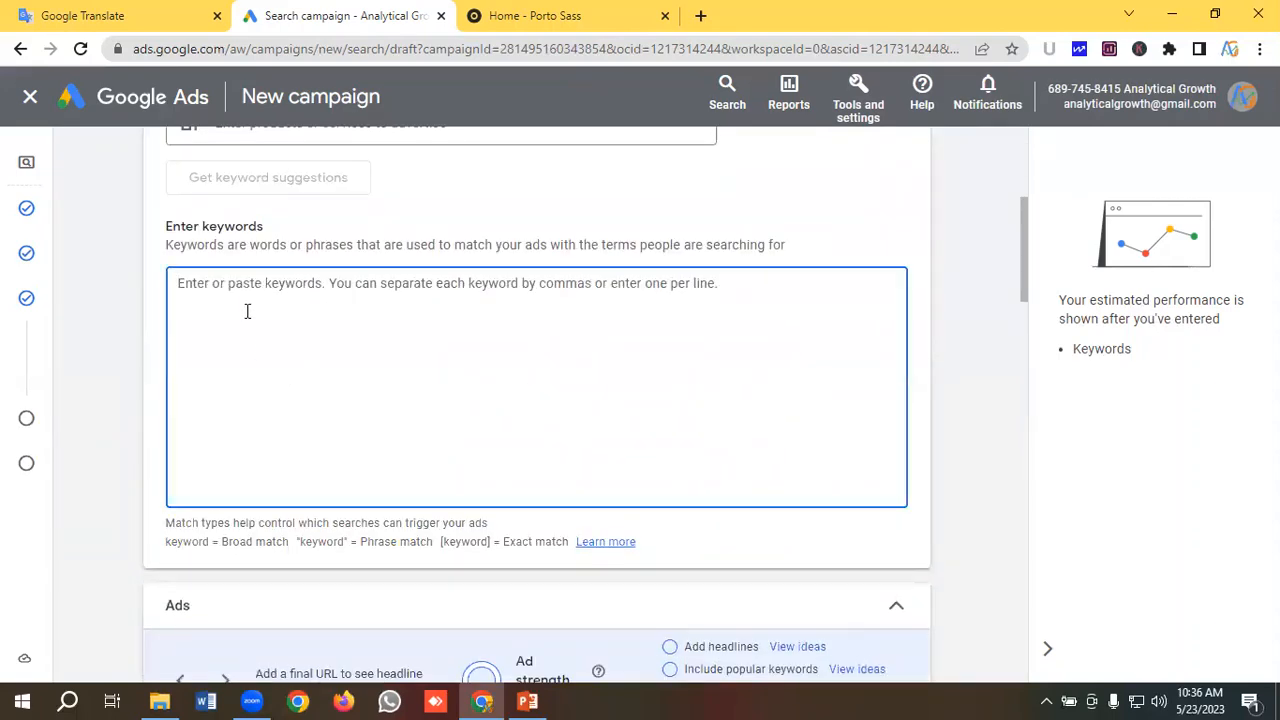
pyautogui.click(86, 12)
pyautogui.scroll(-1, 240, 426)
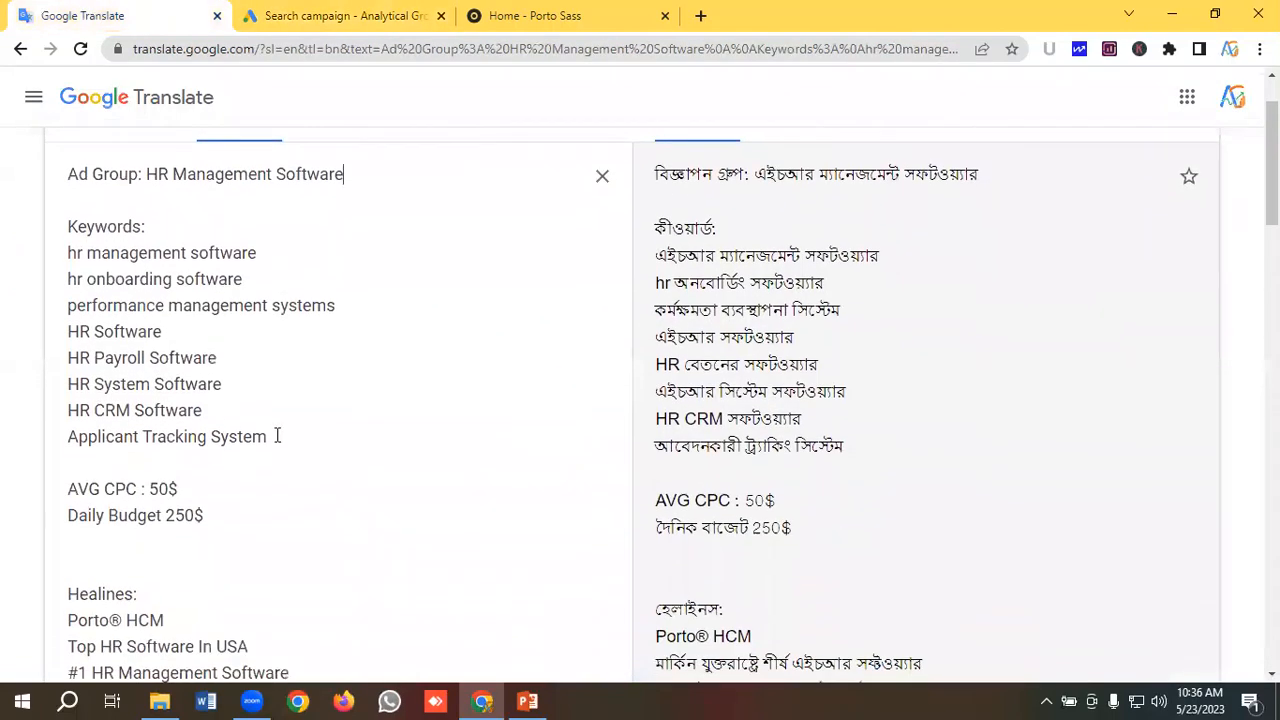
pyautogui.moveTo(277, 436); pyautogui.dragTo(50, 267)
pyautogui.rightClick(160, 288)
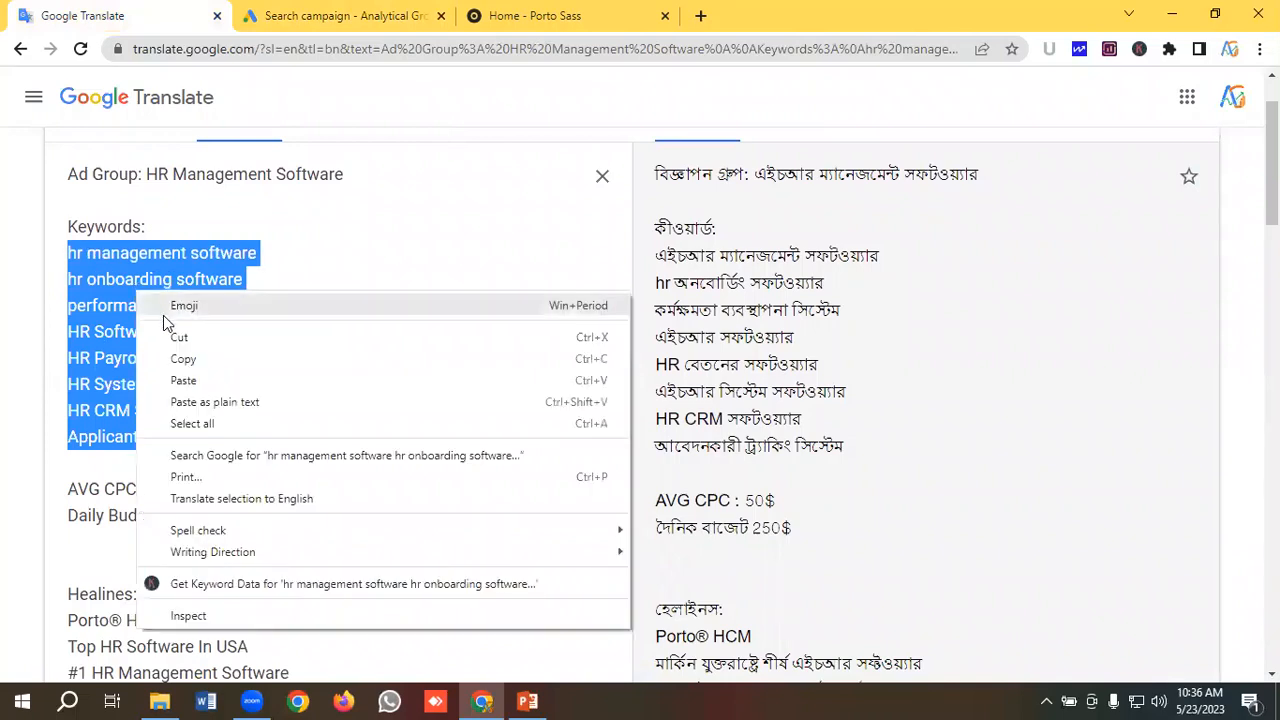
pyautogui.click(186, 358)
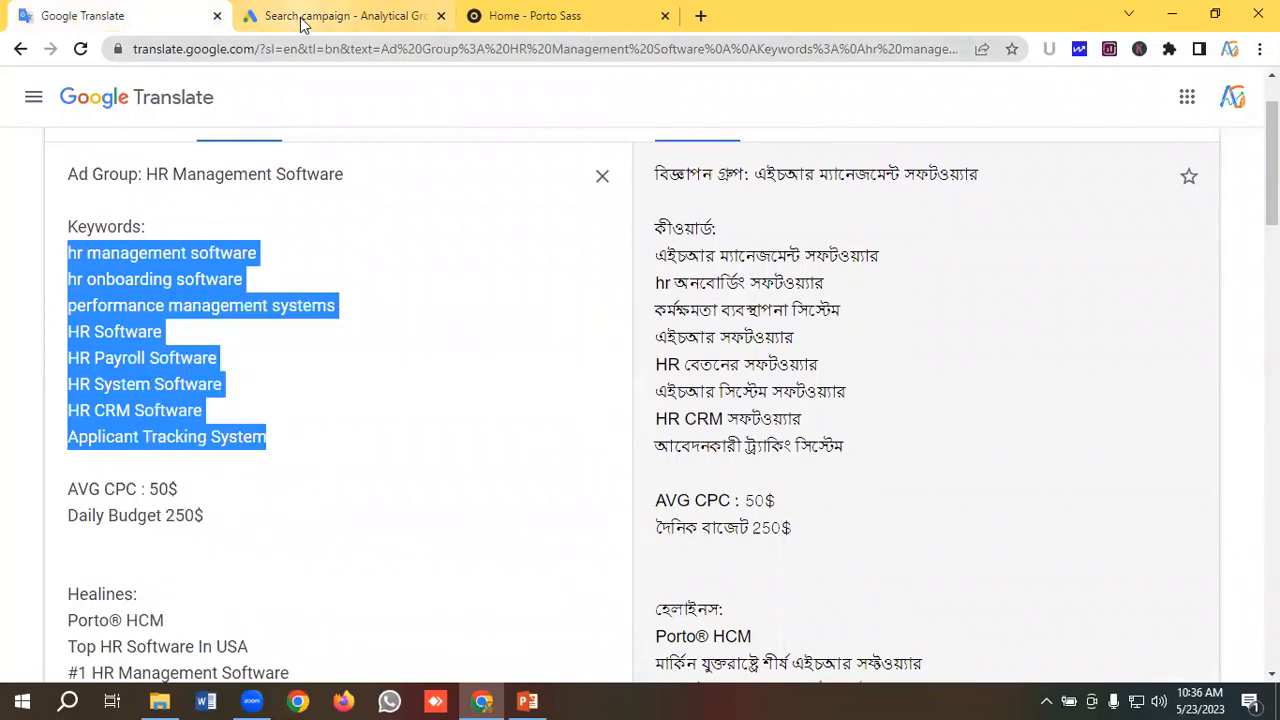
# Open the AdWords Wrapper website, adwordswrapper.com, in a new browser tab.
pyautogui.click(701, 15)
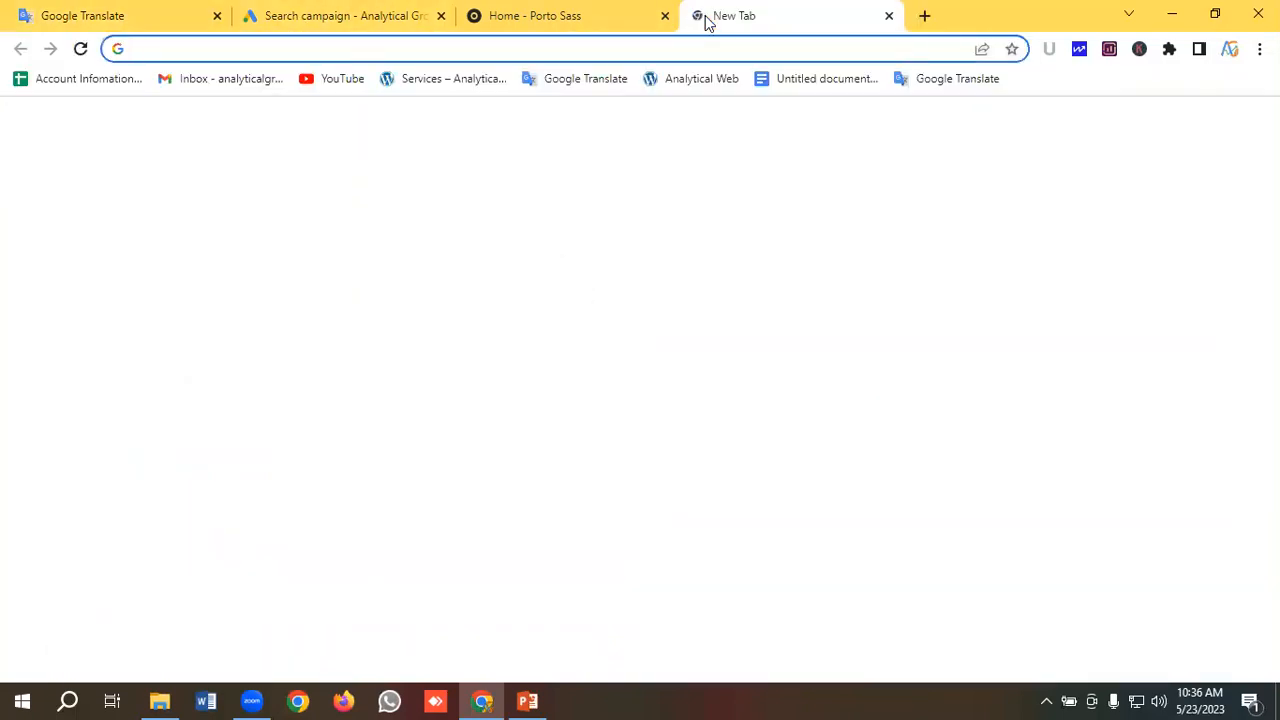
pyautogui.write('a')
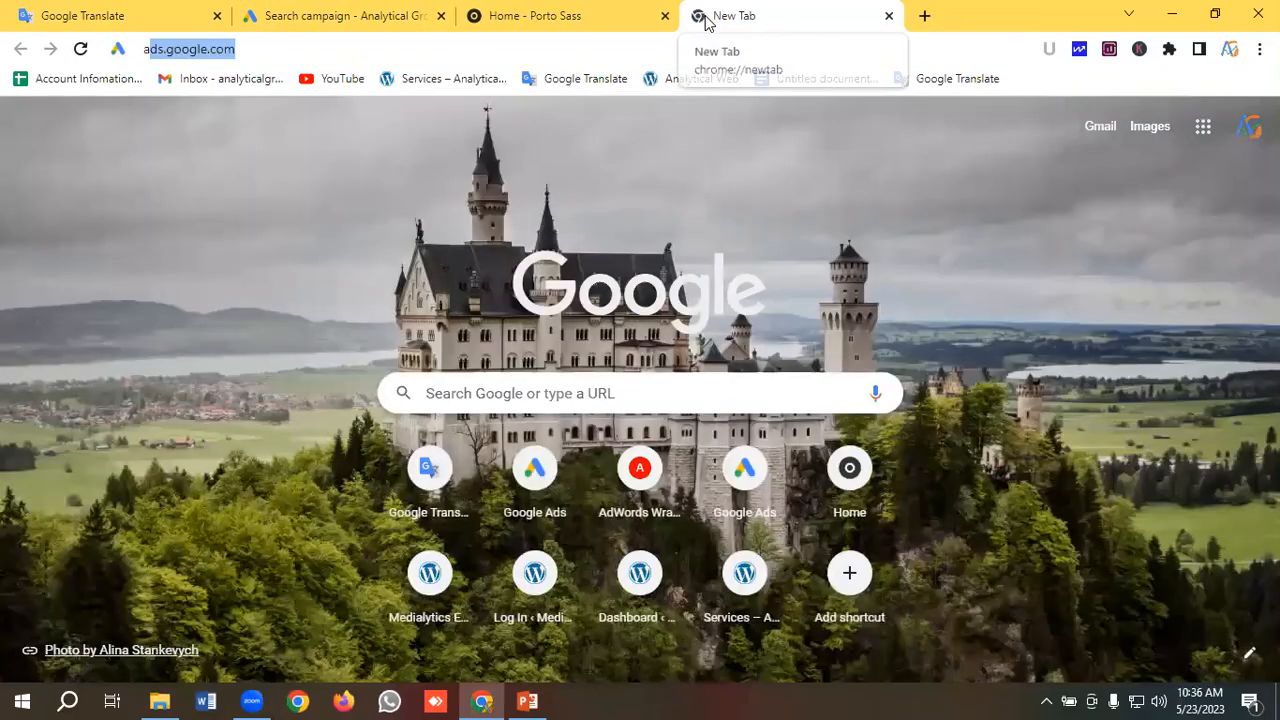
pyautogui.write('dwordswrapper')
pyautogui.press('Return')
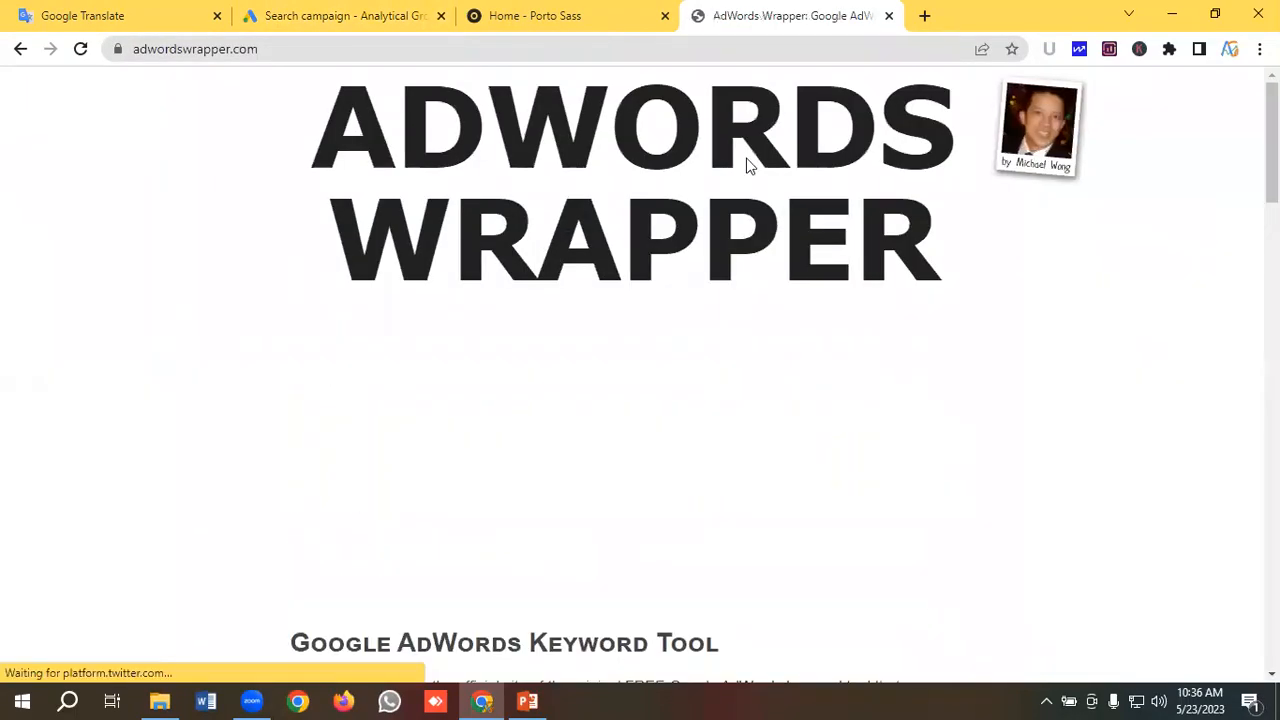
# Paste the copied HR keywords into the AdWords Wrapper keyword box and wrap them into match types.
pyautogui.scroll(-12, 377, 412)
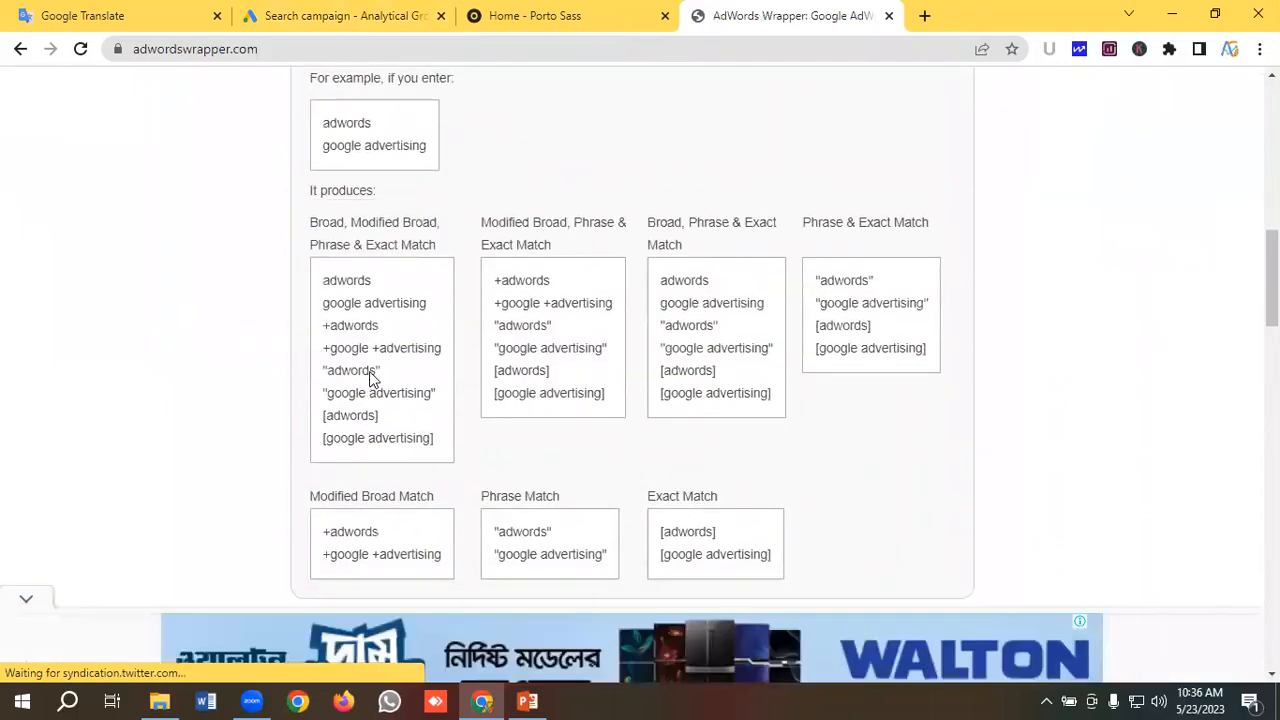
pyautogui.scroll(-3, 369, 373)
pyautogui.scroll(10, 369, 373)
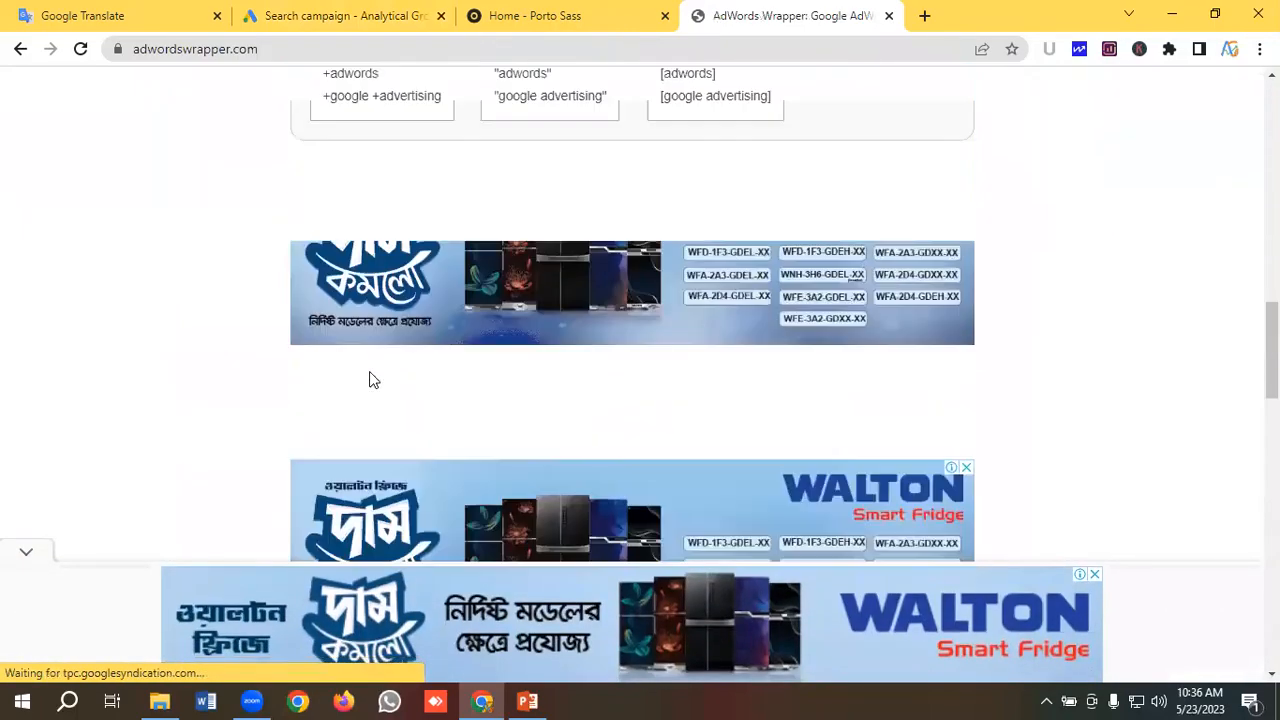
pyautogui.scroll(3, 369, 378)
pyautogui.scroll(-12, 369, 378)
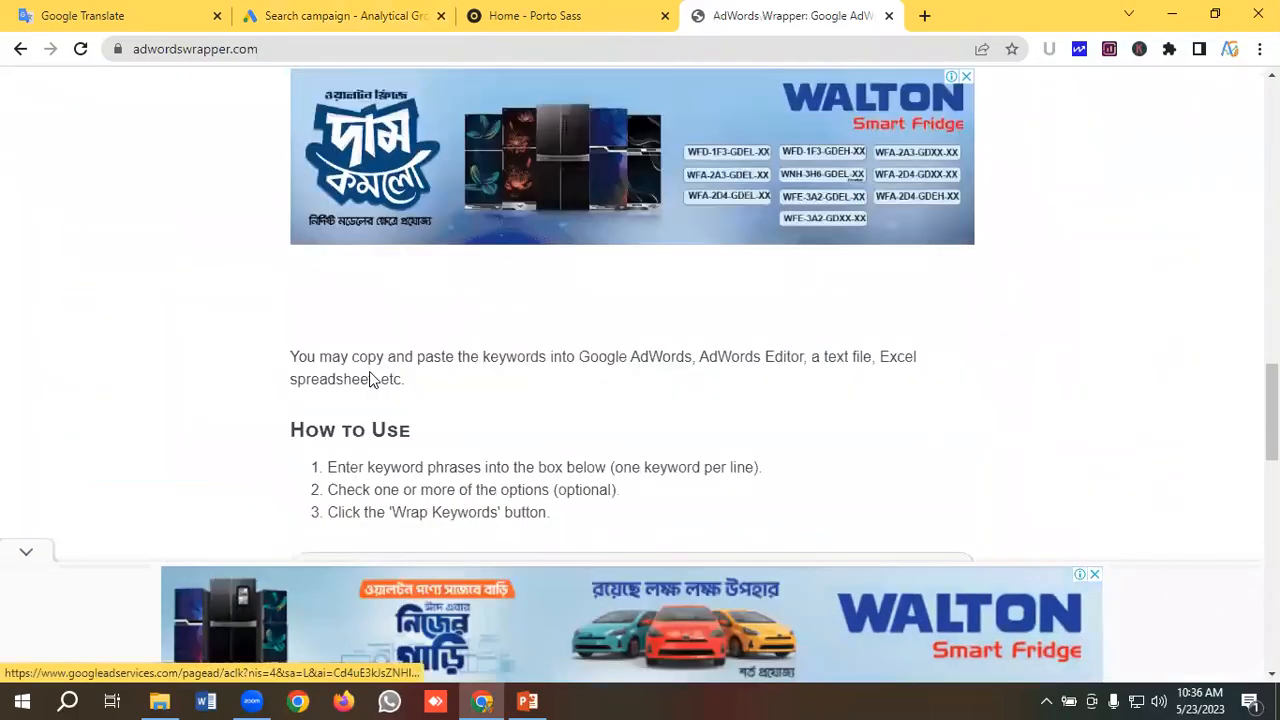
pyautogui.scroll(-4, 369, 378)
pyautogui.click(390, 270)
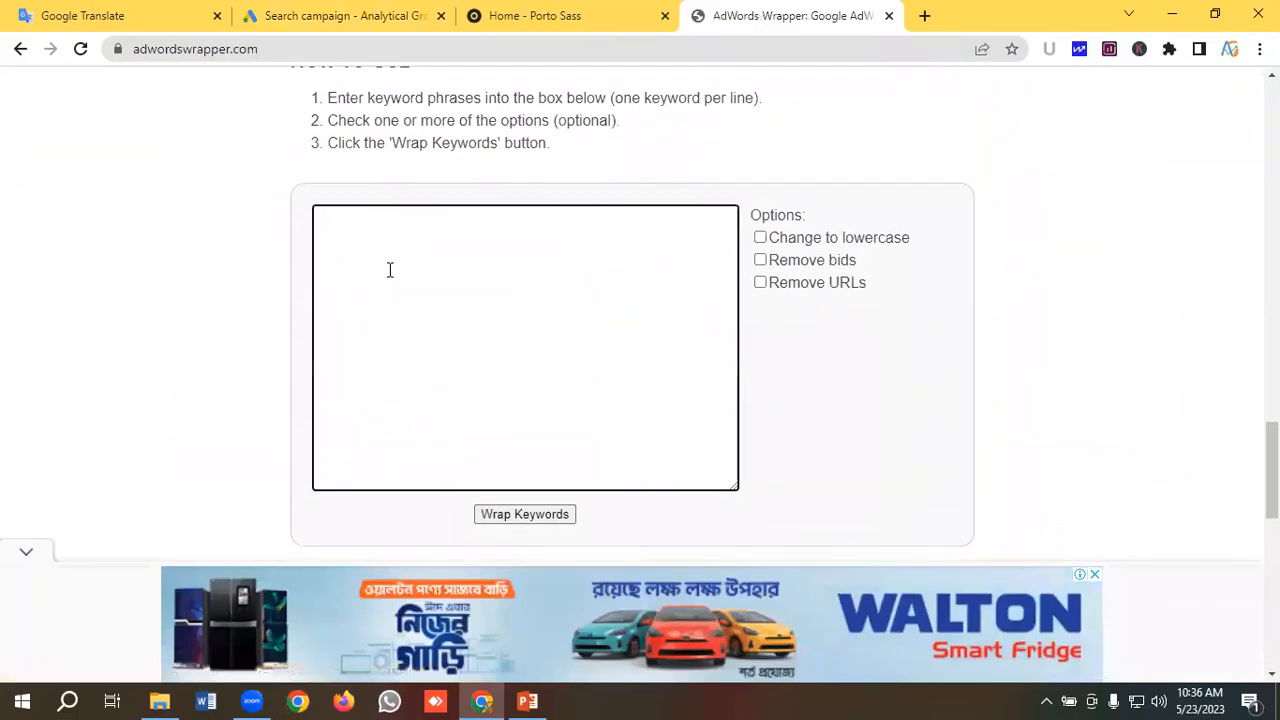
pyautogui.hotkey('ctrl', 'v')
pyautogui.click(523, 512)
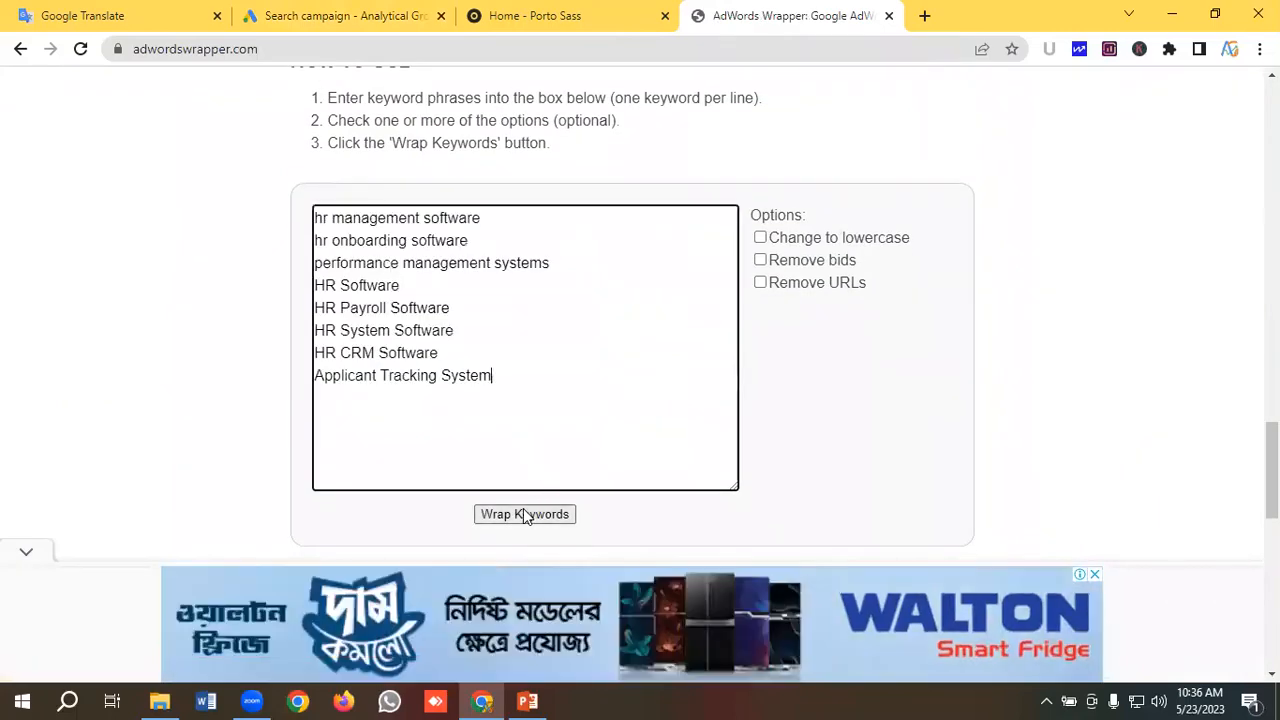
# Copy the entire "Phrase Match" keyword list from the AdWords Wrapper results.
pyautogui.scroll(-6, 551, 497)
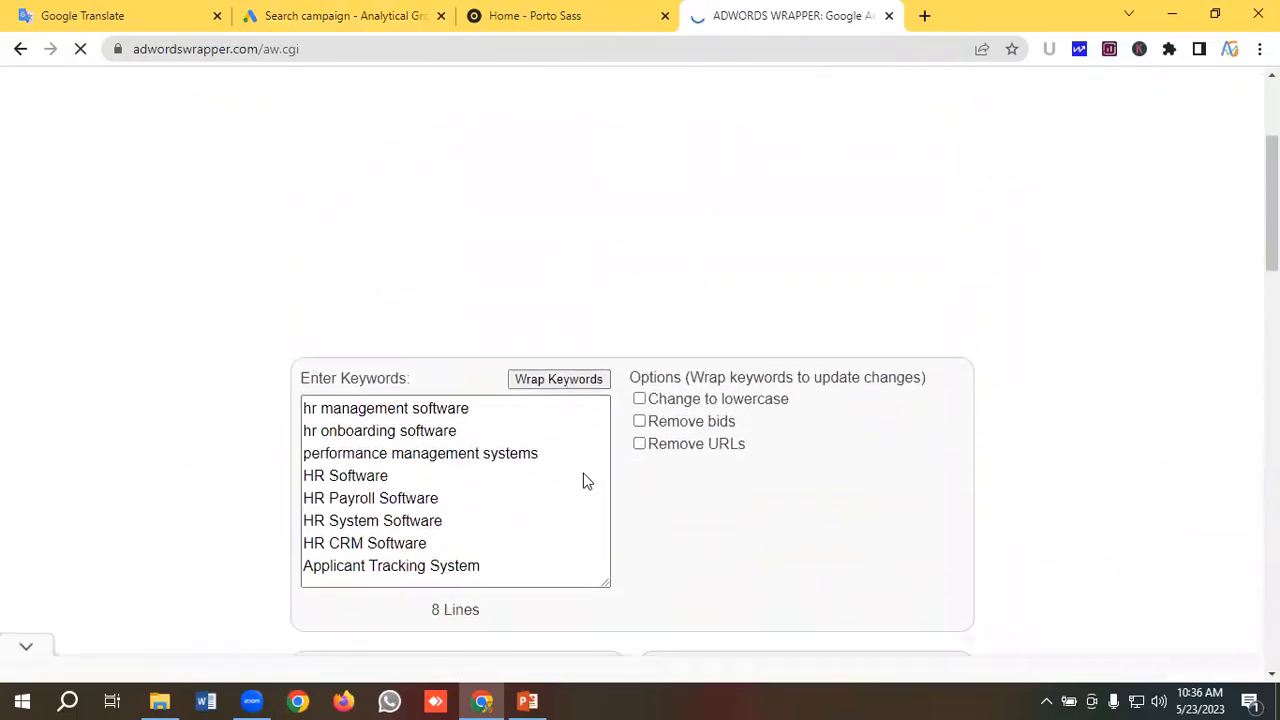
pyautogui.scroll(-10, 600, 420)
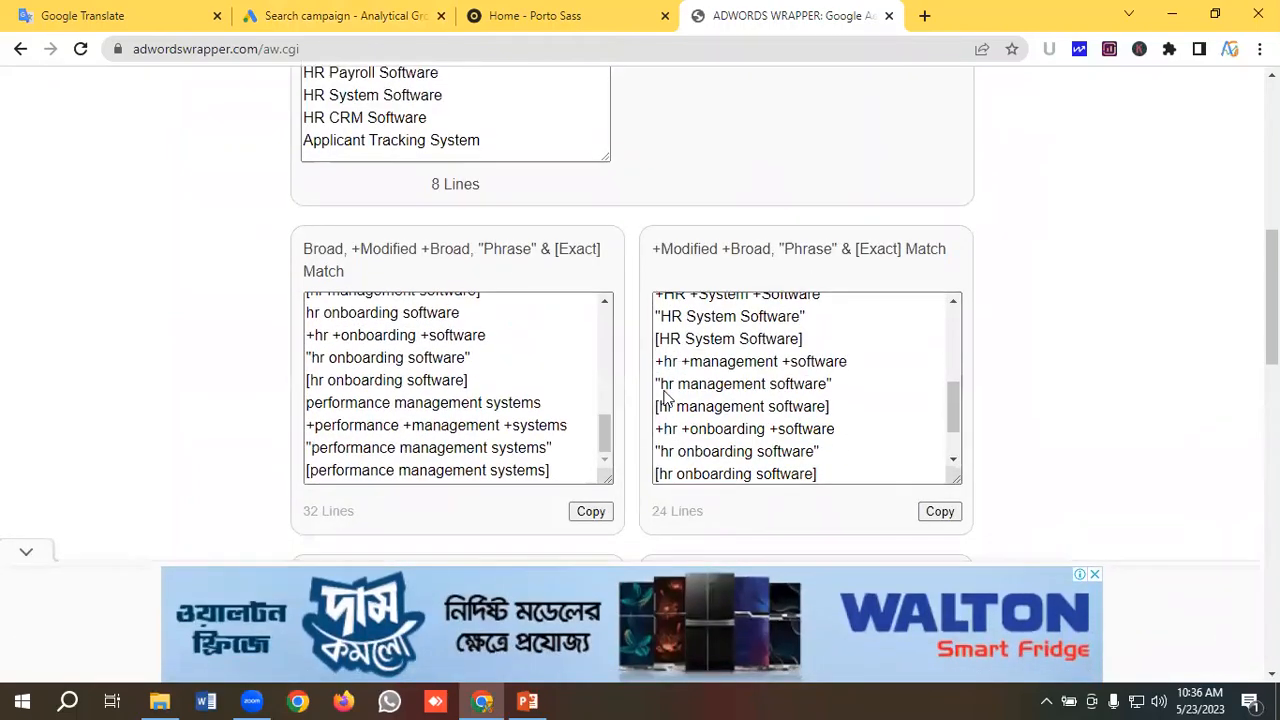
pyautogui.scroll(-3, 686, 383)
pyautogui.scroll(-8, 574, 383)
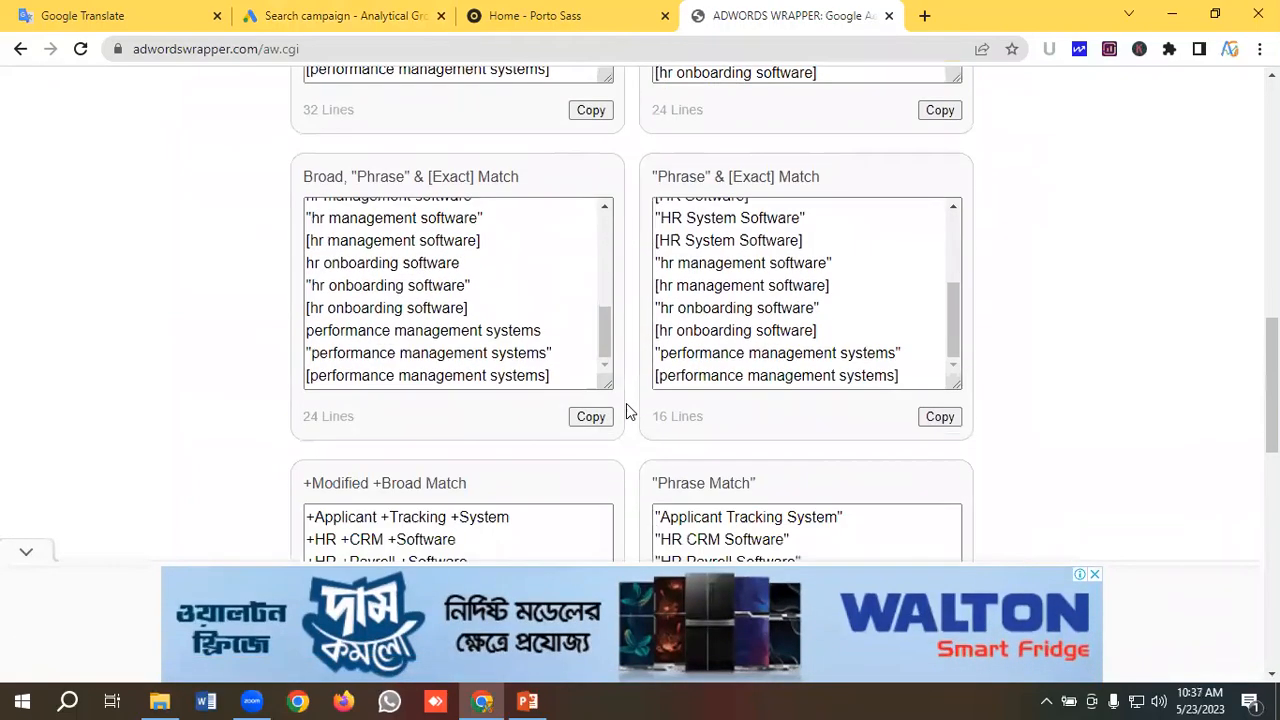
pyautogui.scroll(-1, 640, 415)
pyautogui.scroll(1, 654, 428)
pyautogui.scroll(-1, 654, 428)
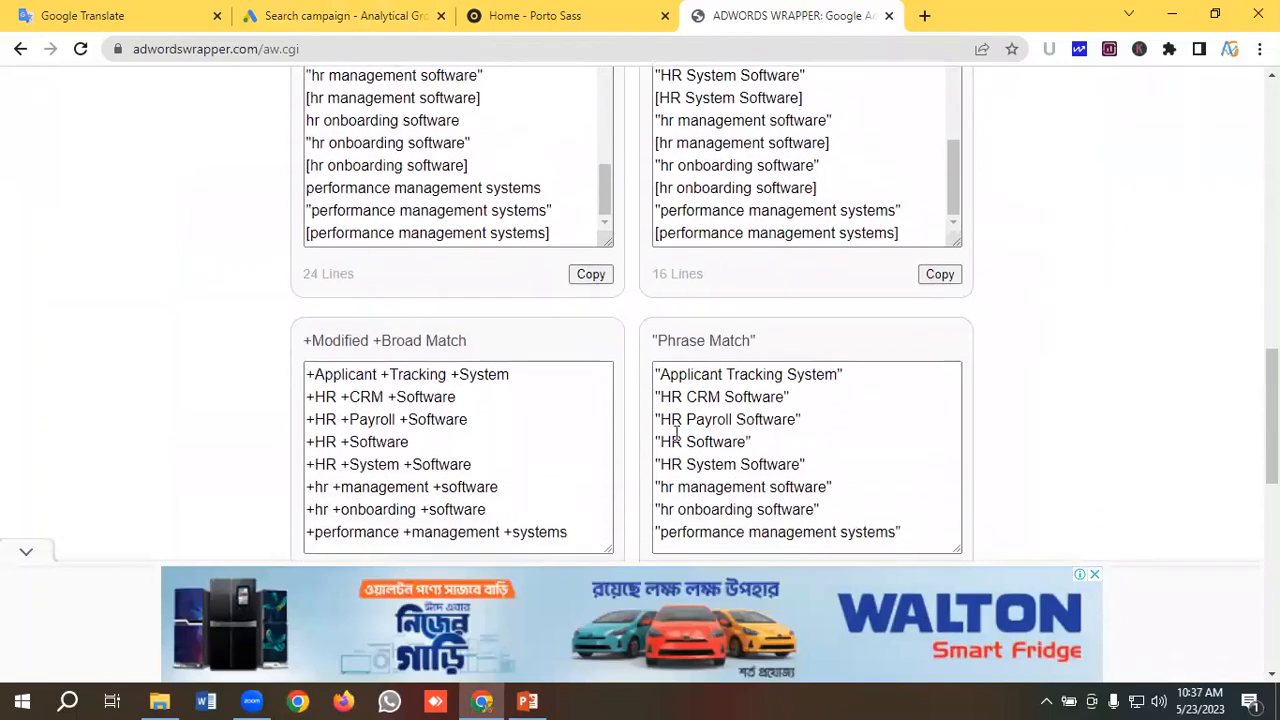
pyautogui.click(869, 487)
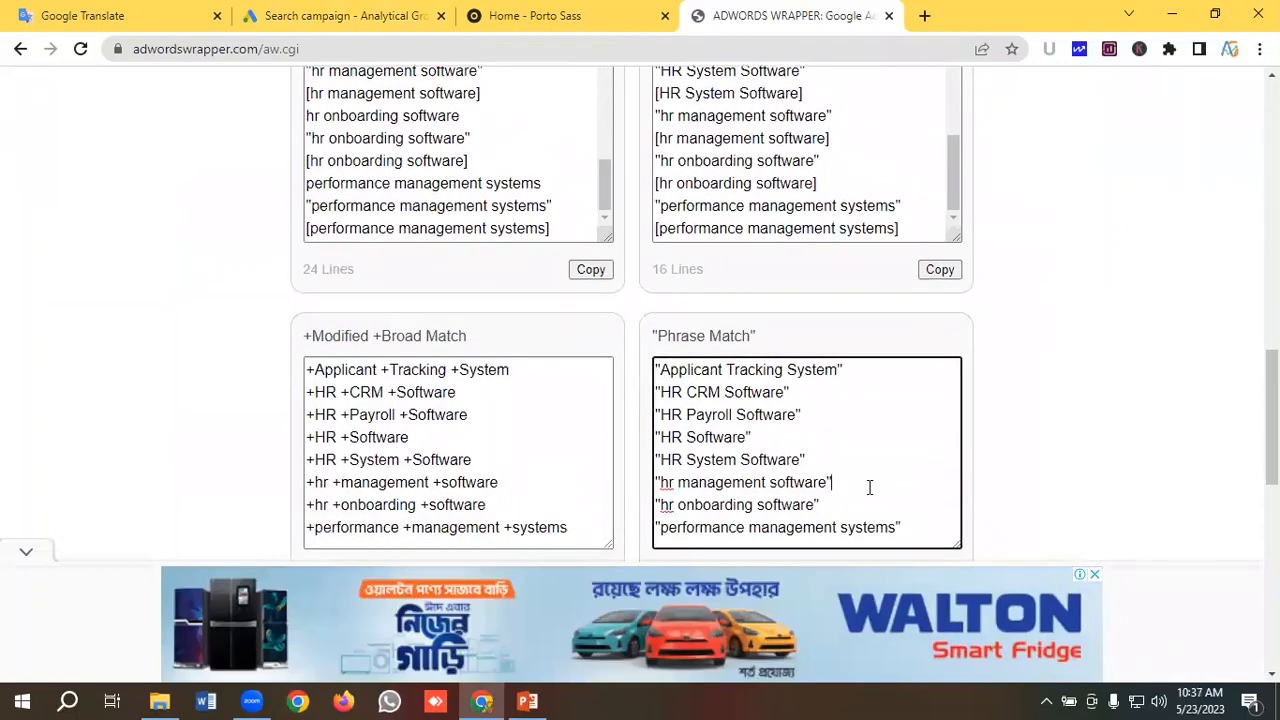
pyautogui.hotkey('ctrl', 'a')
pyautogui.hotkey('ctrl', 'c')
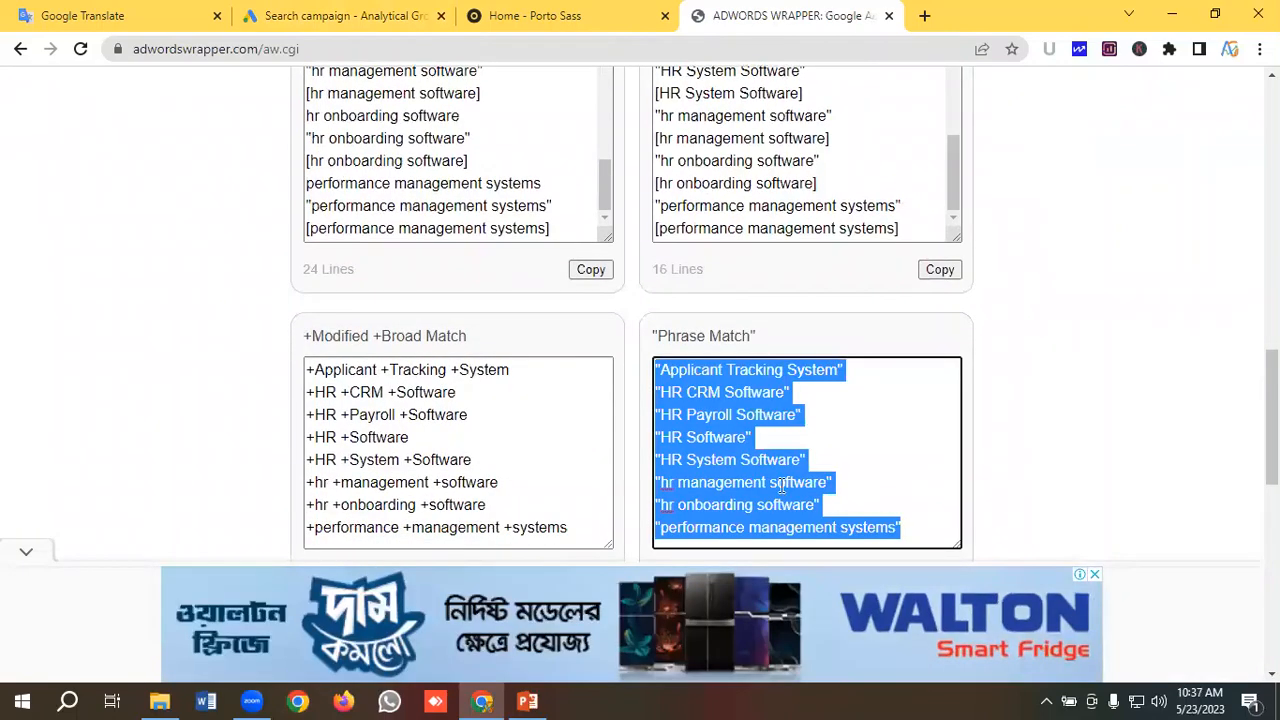
# Return to Google Ads and paste the phrase match keywords into the ad group's keyword entry field.
pyautogui.click(335, 15)
pyautogui.click(212, 287)
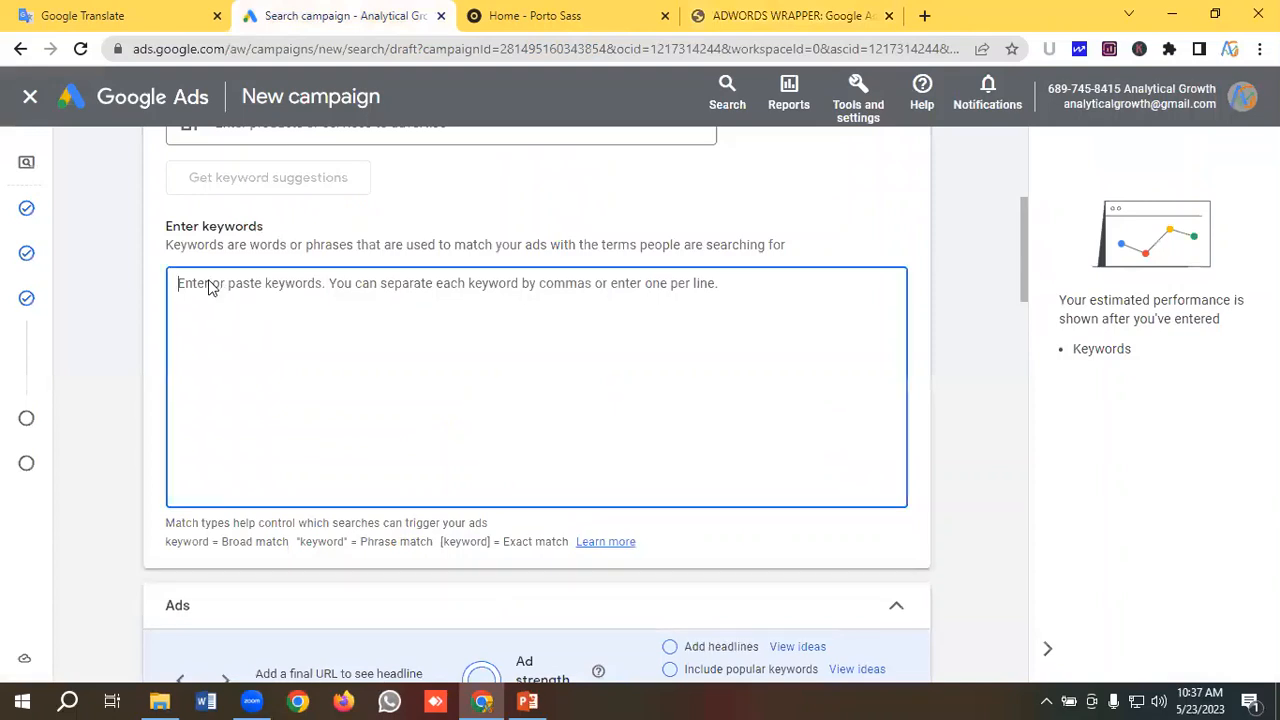
pyautogui.hotkey('ctrl', 'v')
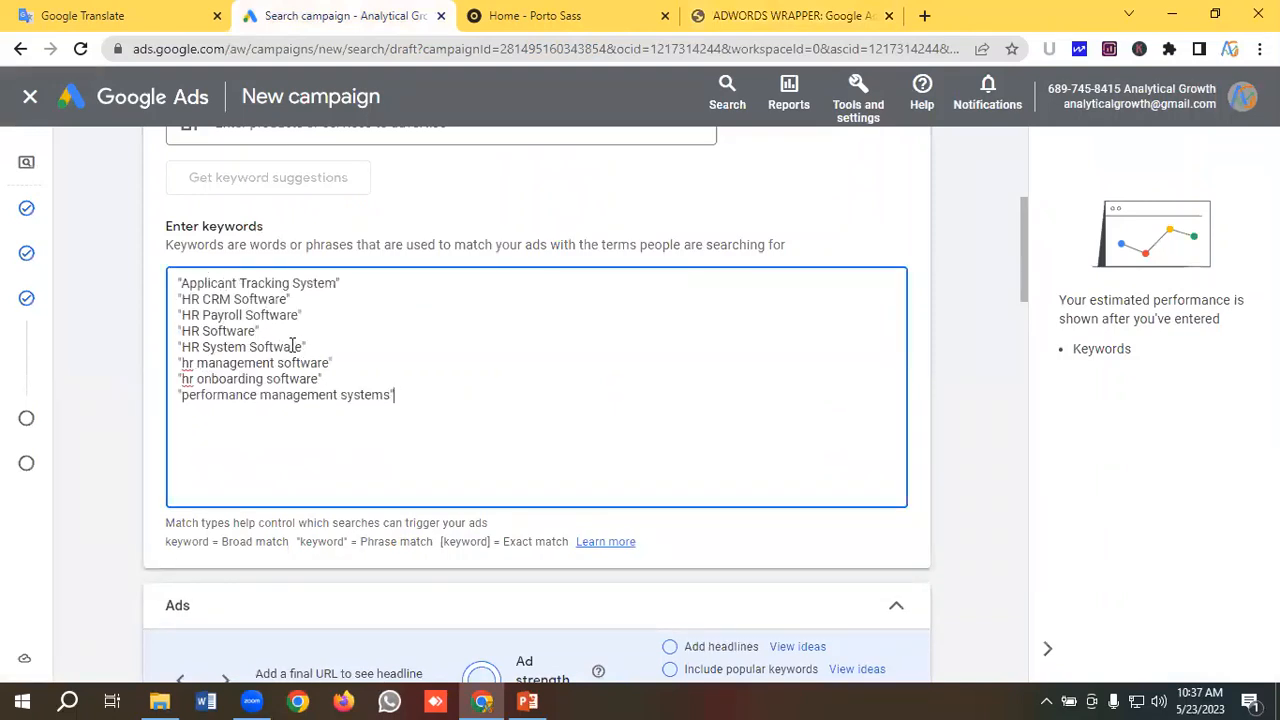
# Copy the Porto landing page address portotheme.com/wordpress/porto/sass/ from its browser tab for the ad's Final URL.
pyautogui.scroll(-3, 214, 366)
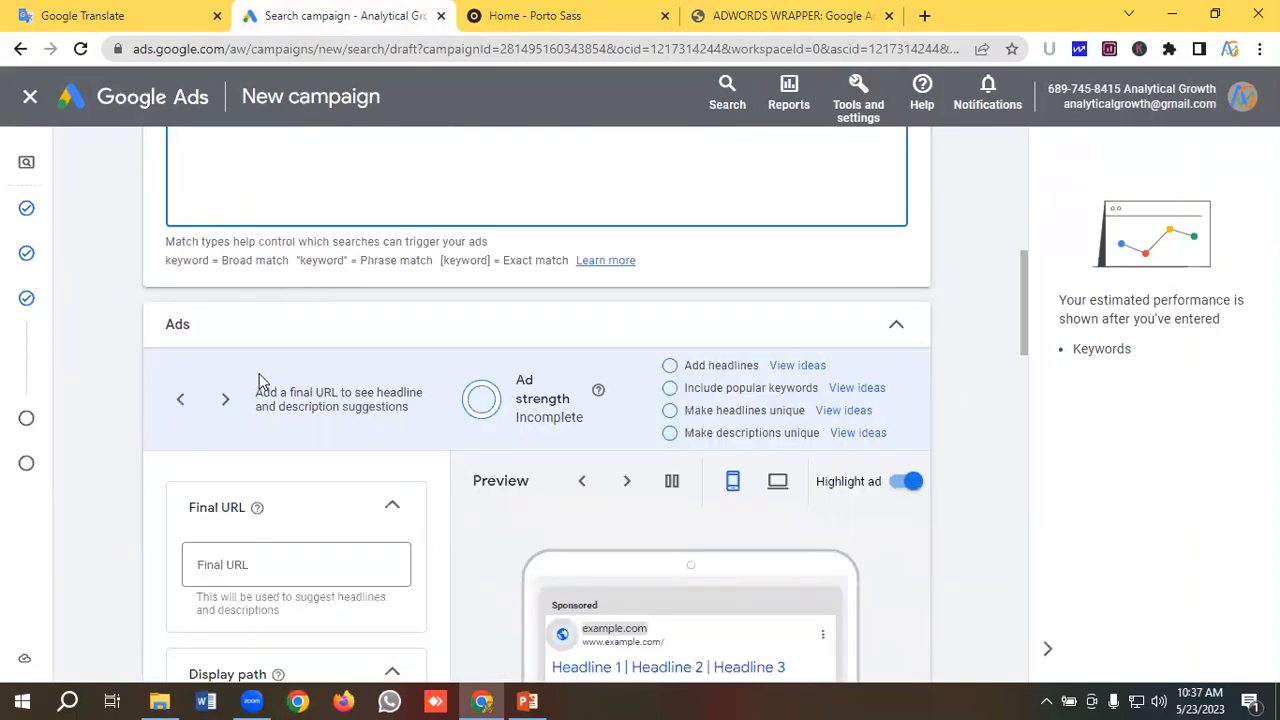
pyautogui.scroll(-1, 227, 352)
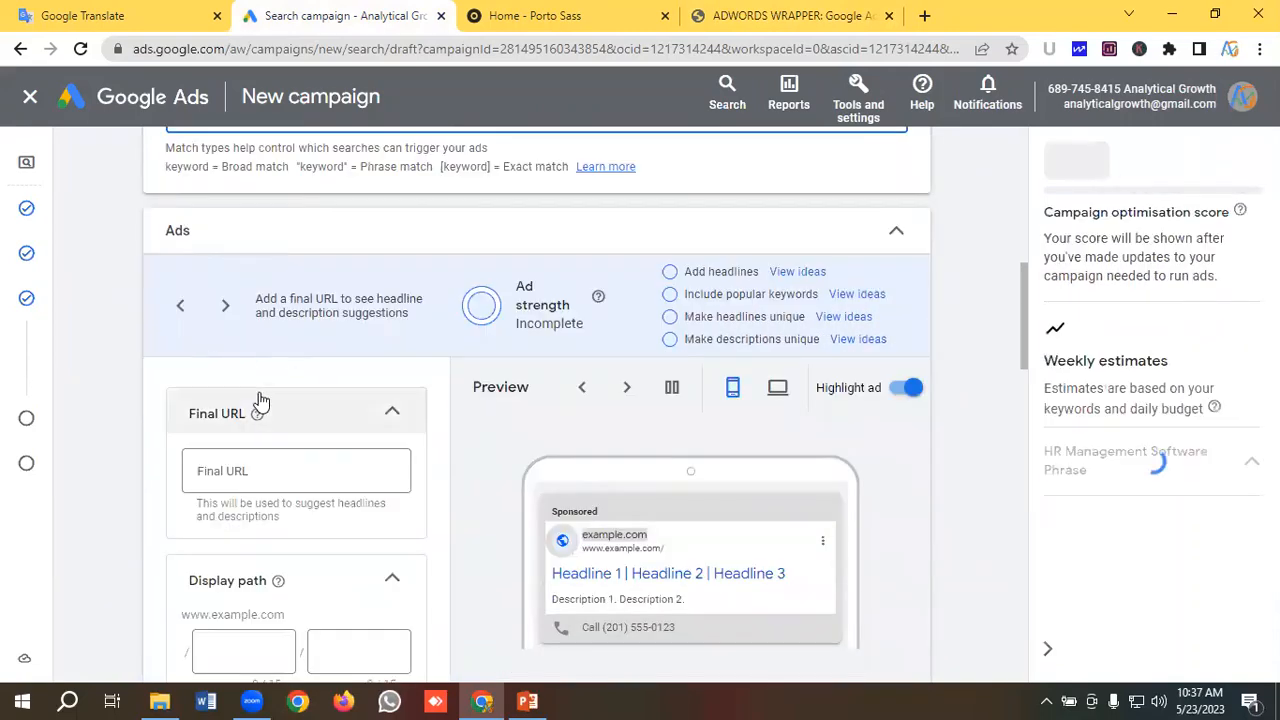
pyautogui.scroll(-1, 308, 388)
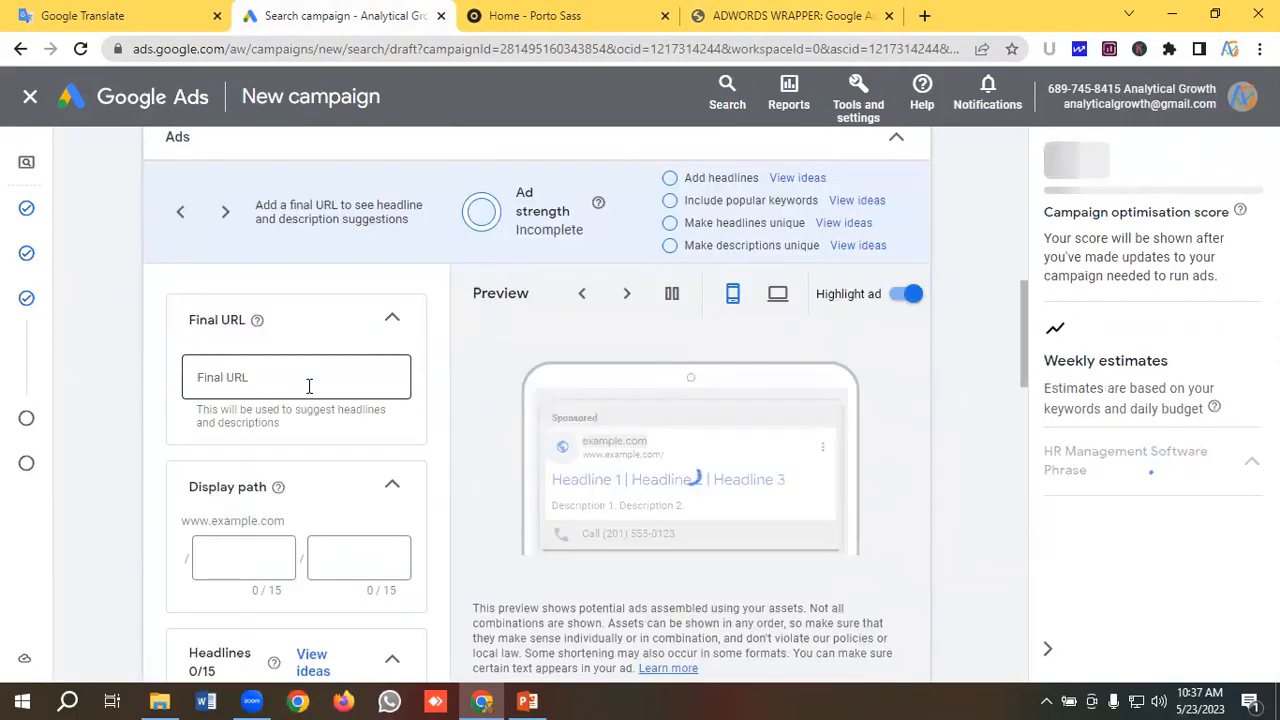
pyautogui.click(255, 378)
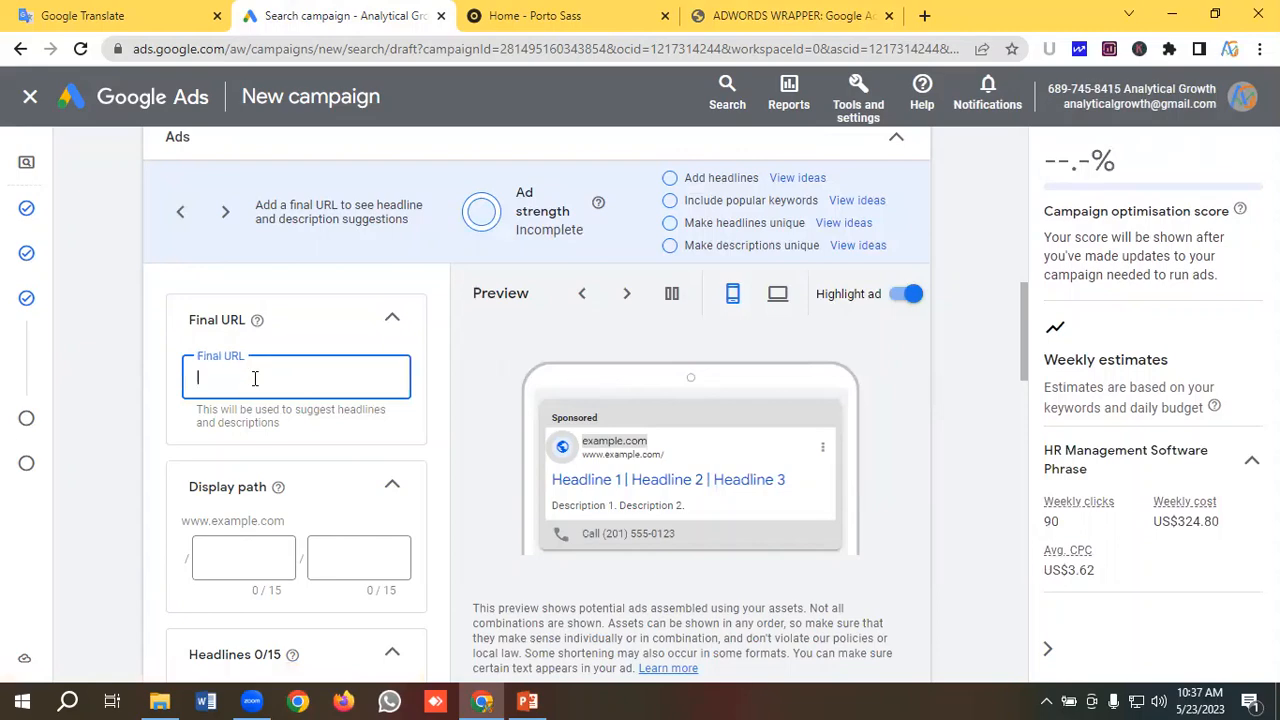
pyautogui.click(555, 14)
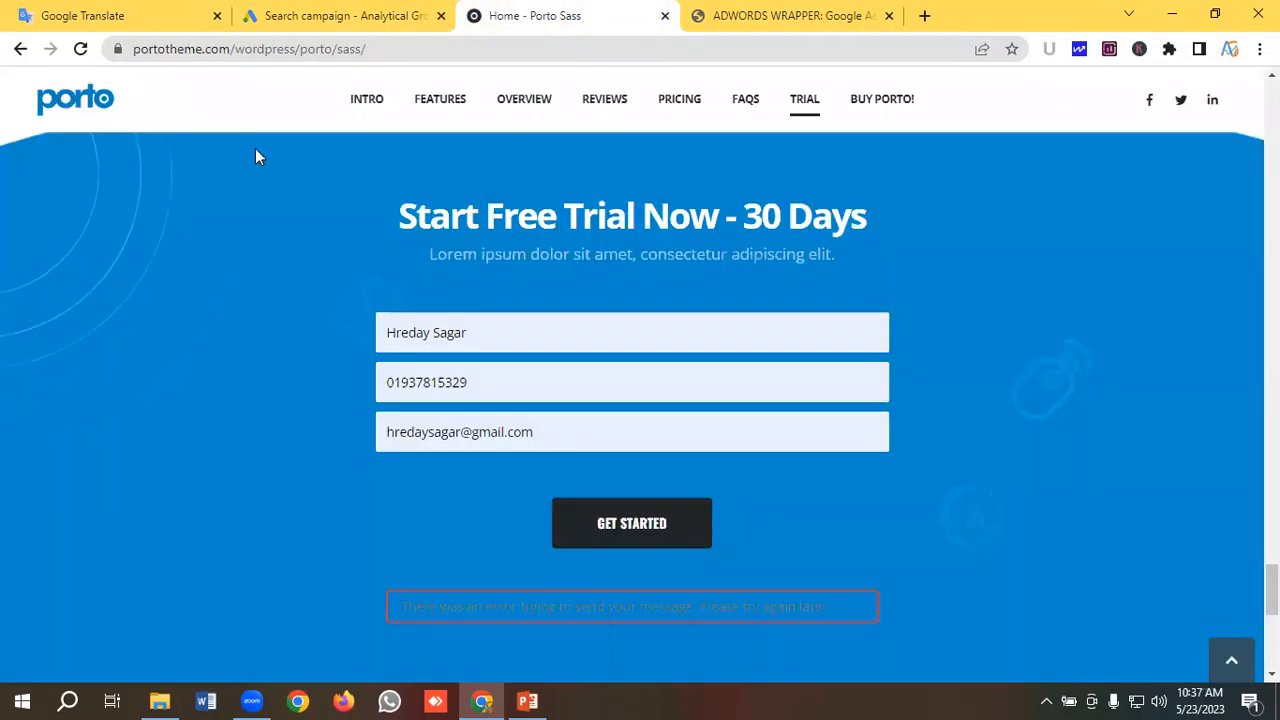
pyautogui.click(375, 45)
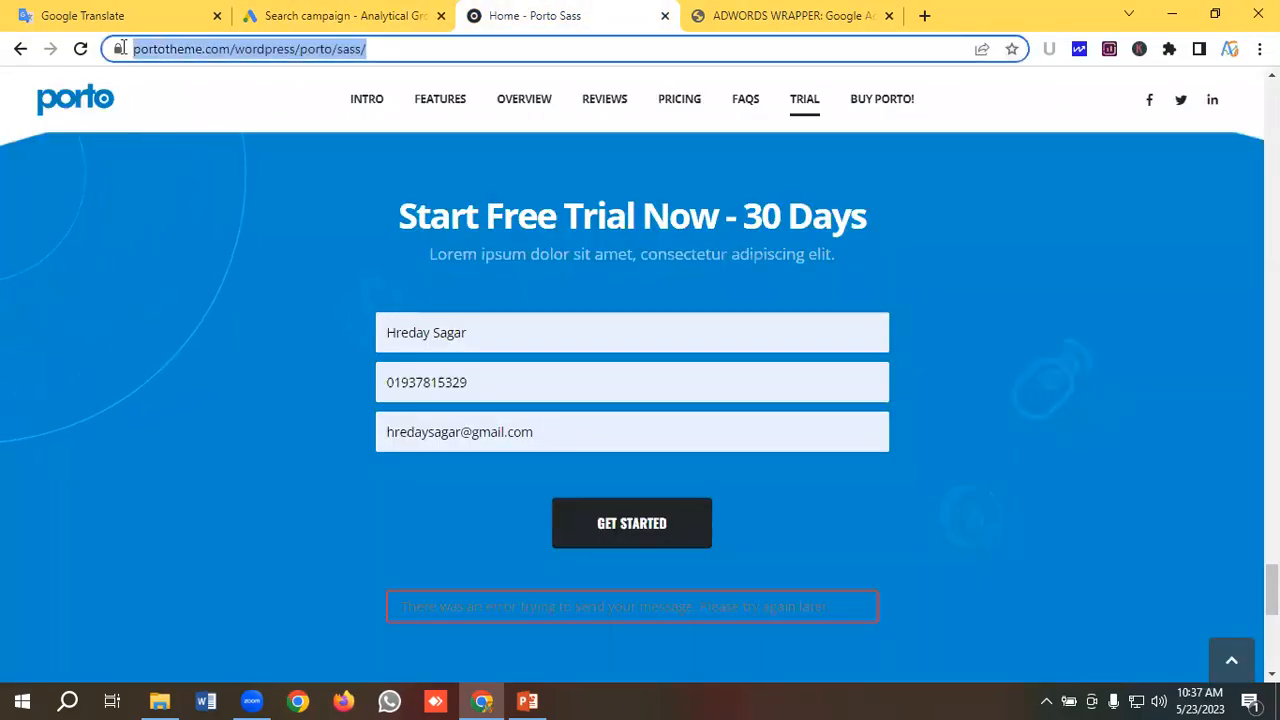
pyautogui.rightClick(180, 50)
pyautogui.click(225, 148)
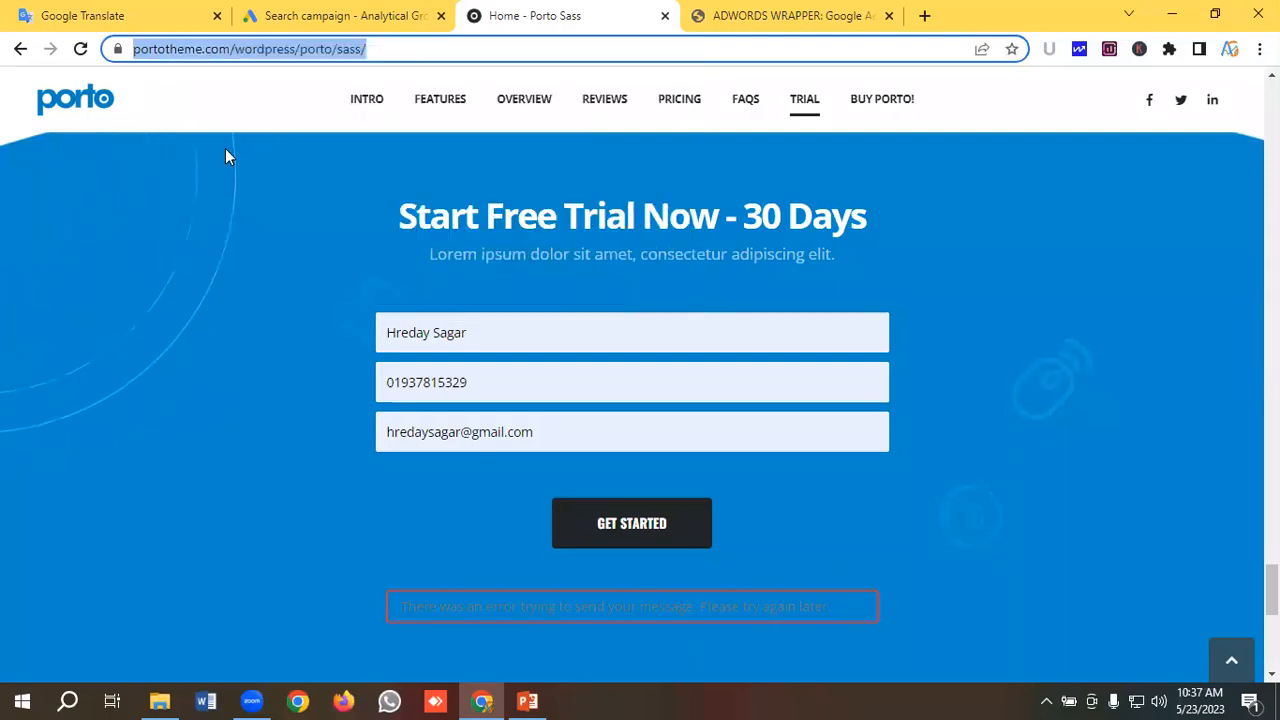
# Open the Campaign URL Builder in a new browser tab and replace the website URL with the copied Porto address.
pyautogui.click(921, 16)
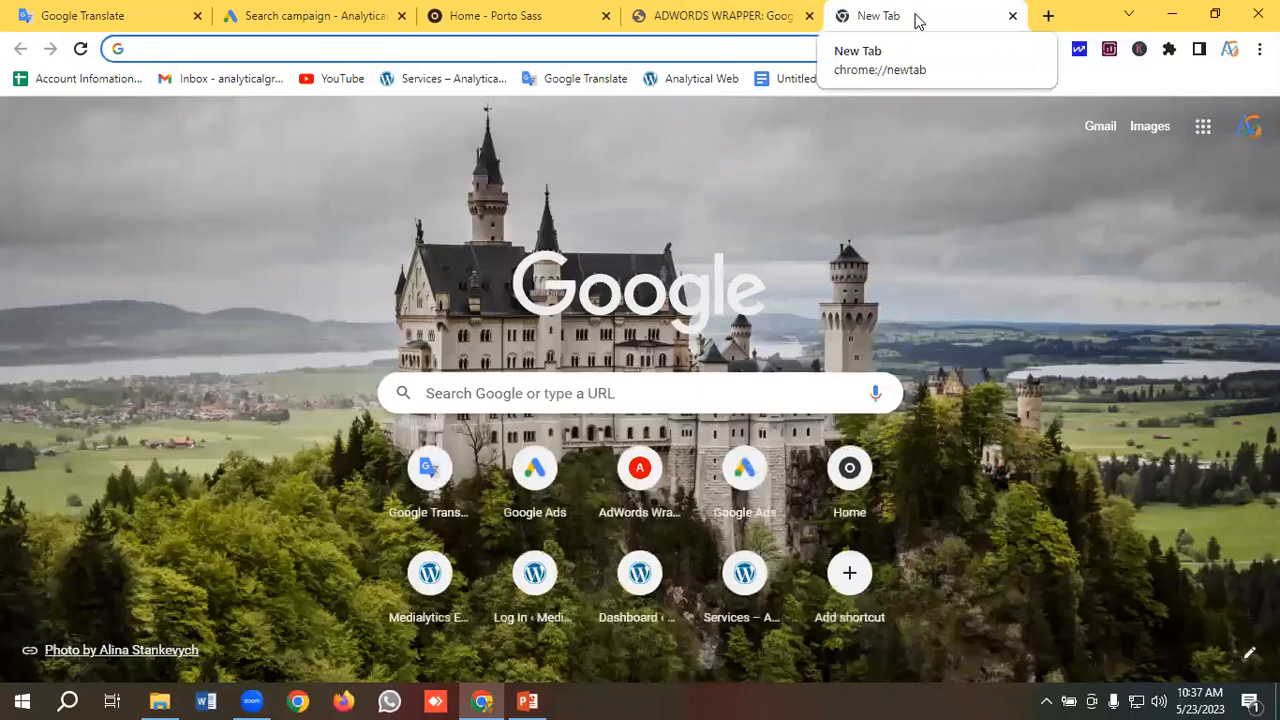
pyautogui.write('Cam')
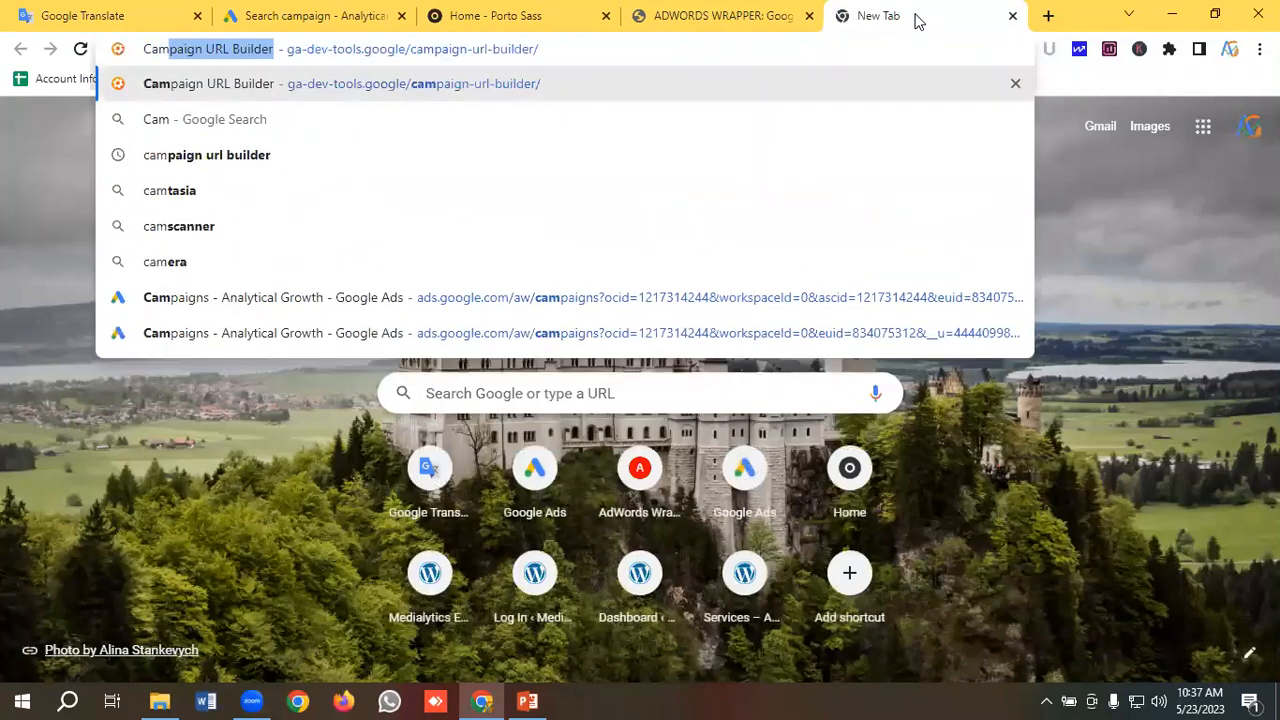
pyautogui.press('Return')
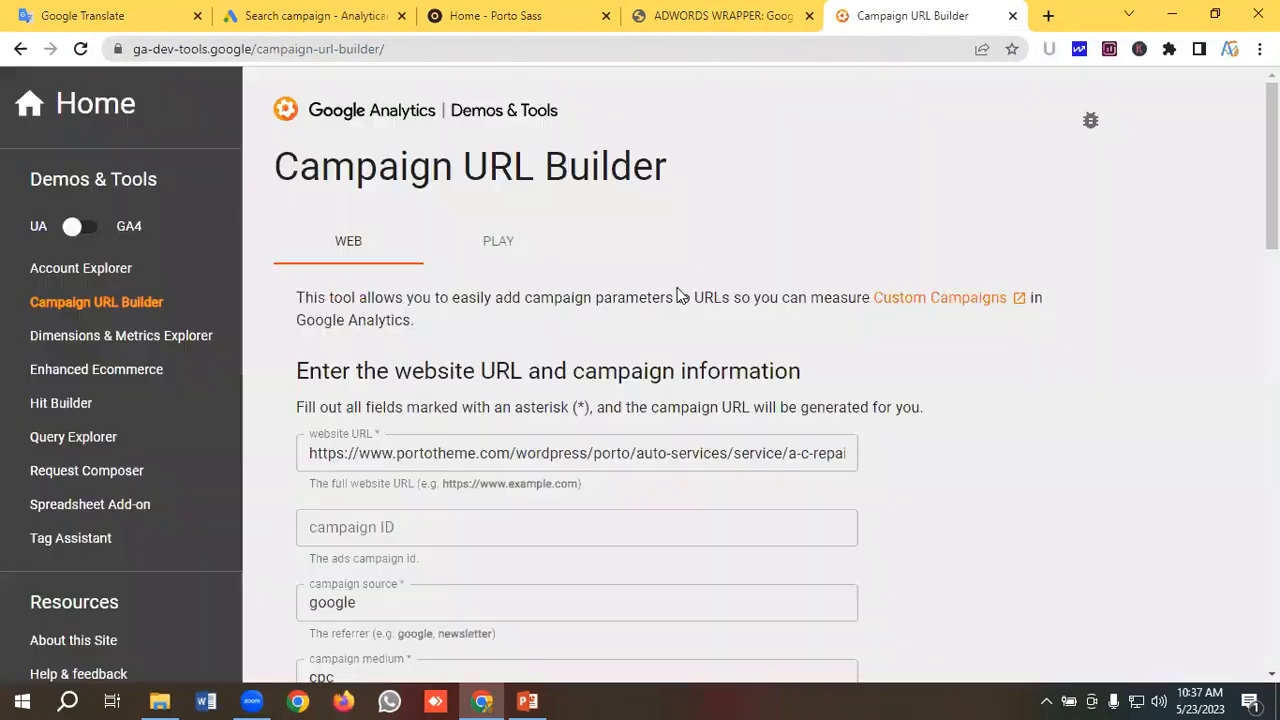
pyautogui.click(684, 455)
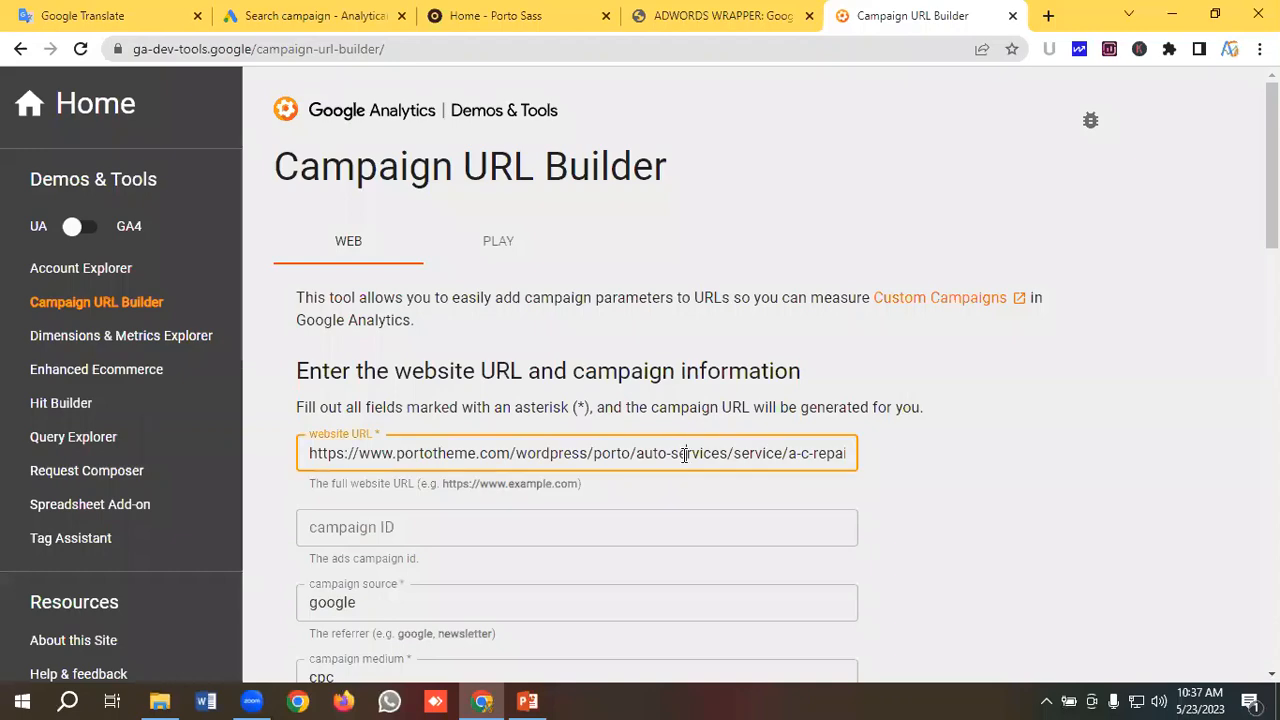
pyautogui.hotkey('ctrl', 'a')
pyautogui.hotkey('ctrl', 'v')
pyautogui.scroll(-1, 481, 485)
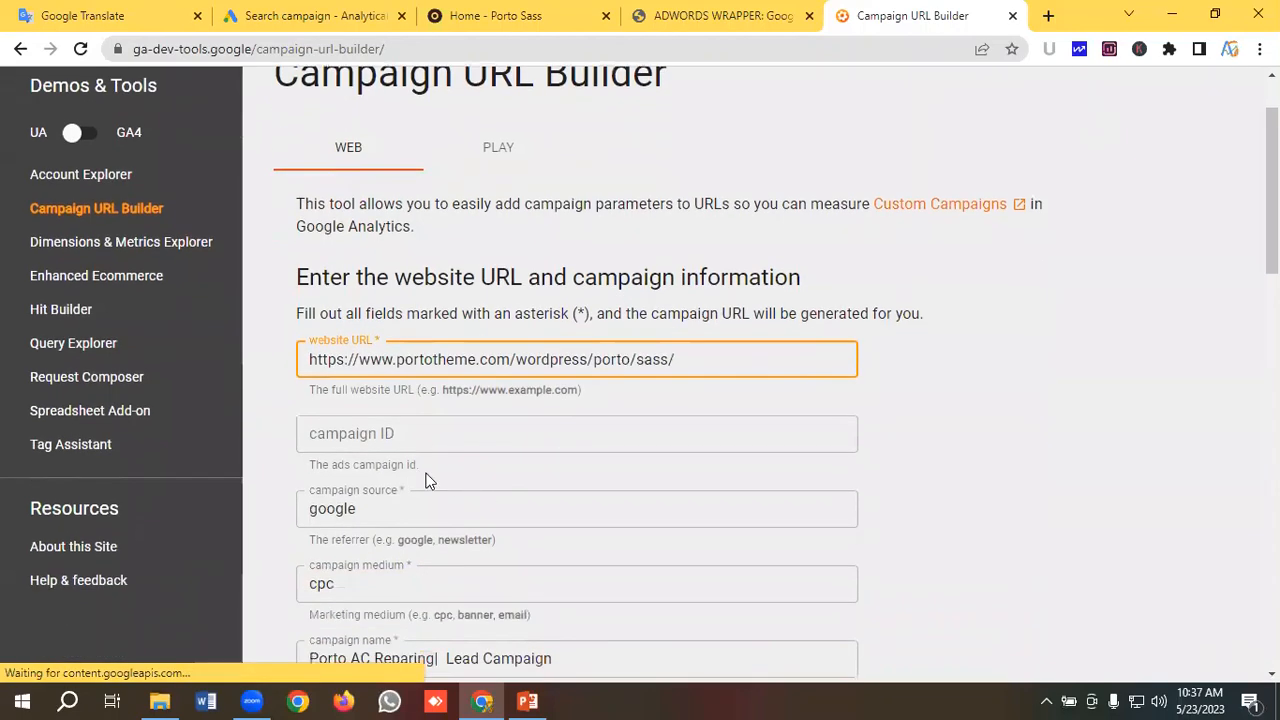
# Change the campaign name in the URL builder to "Porto HR Management Service| Lead Campaign".
pyautogui.scroll(-2, 443, 443)
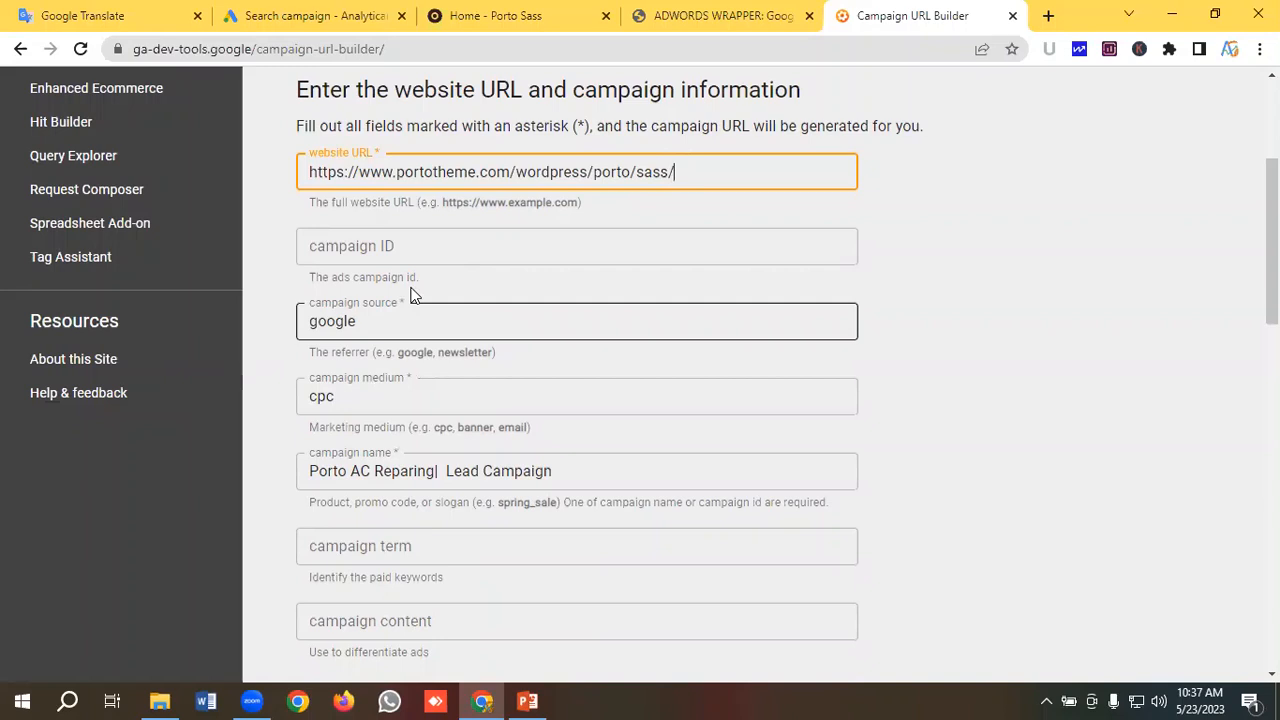
pyautogui.scroll(-1, 410, 294)
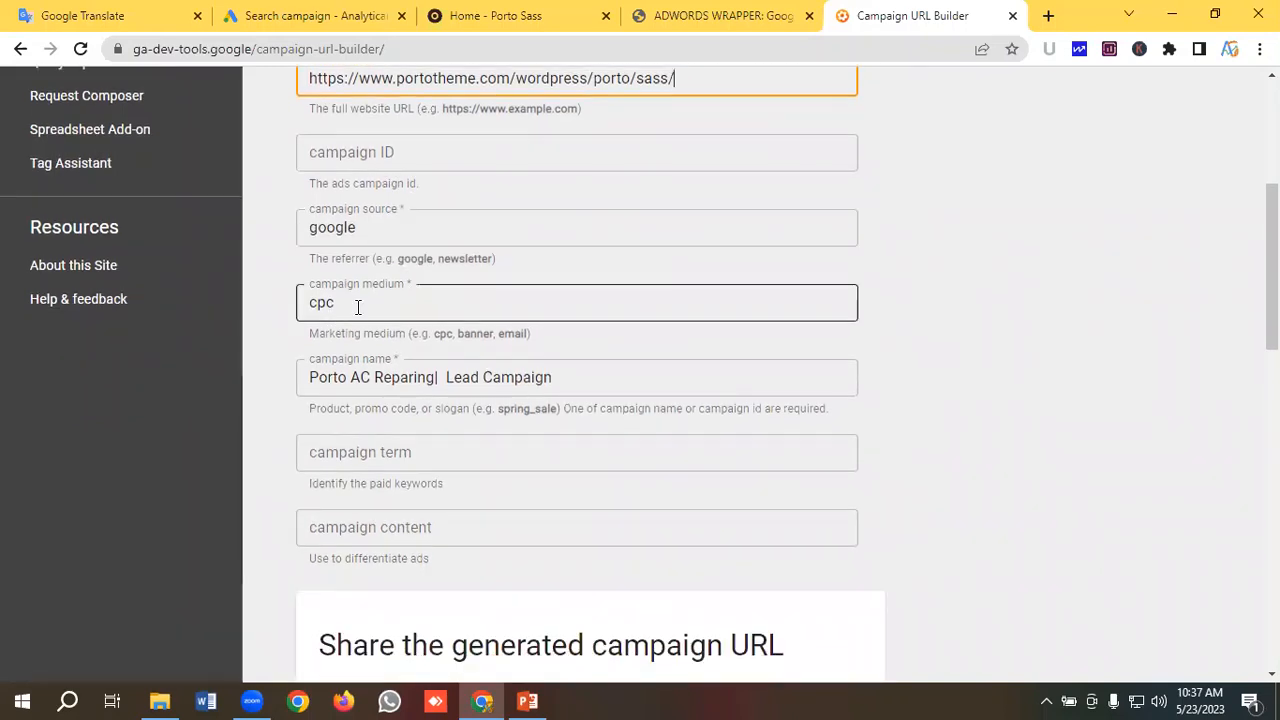
pyautogui.scroll(-1, 357, 307)
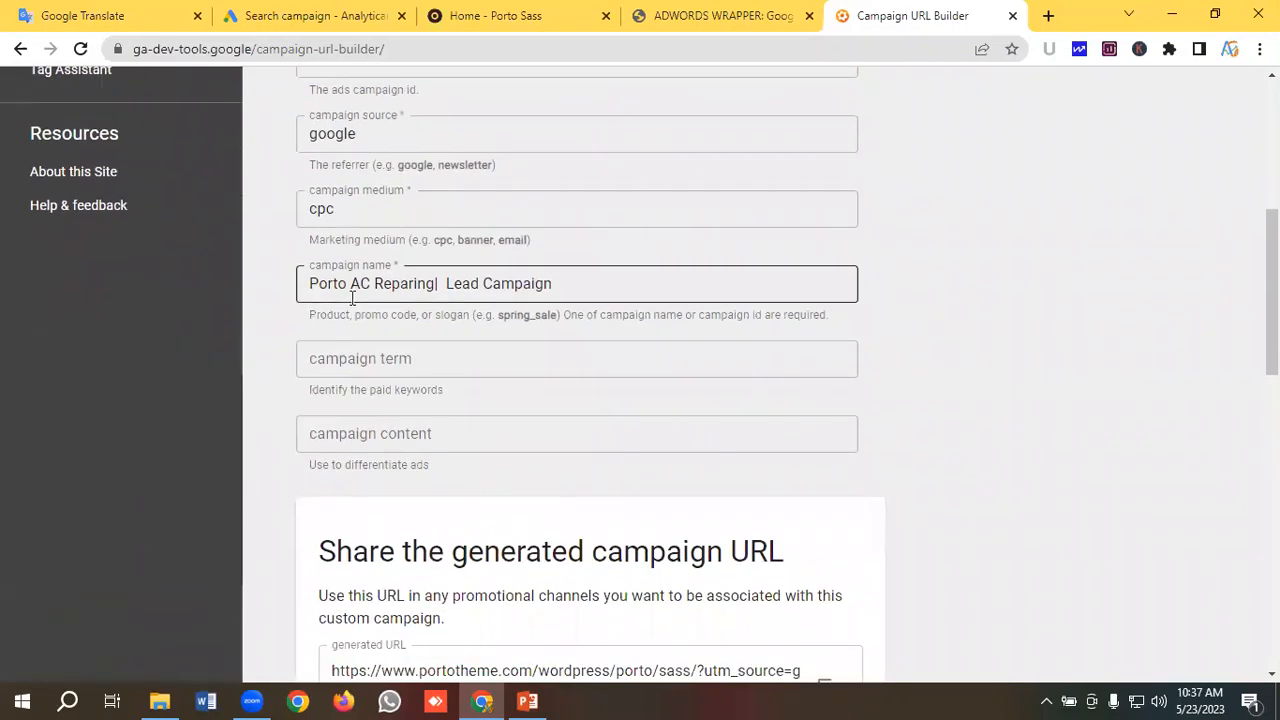
pyautogui.moveTo(354, 285); pyautogui.dragTo(435, 288)
pyautogui.press('BackSpace')
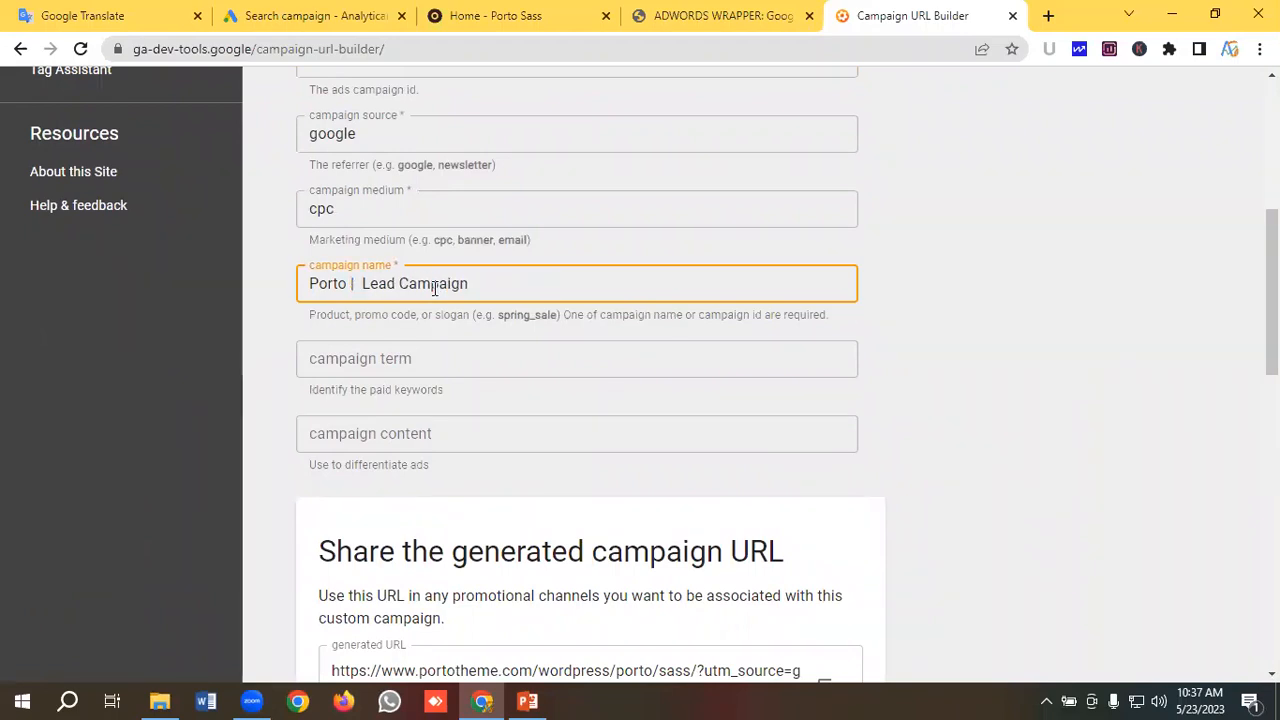
pyautogui.write('HR Manag')
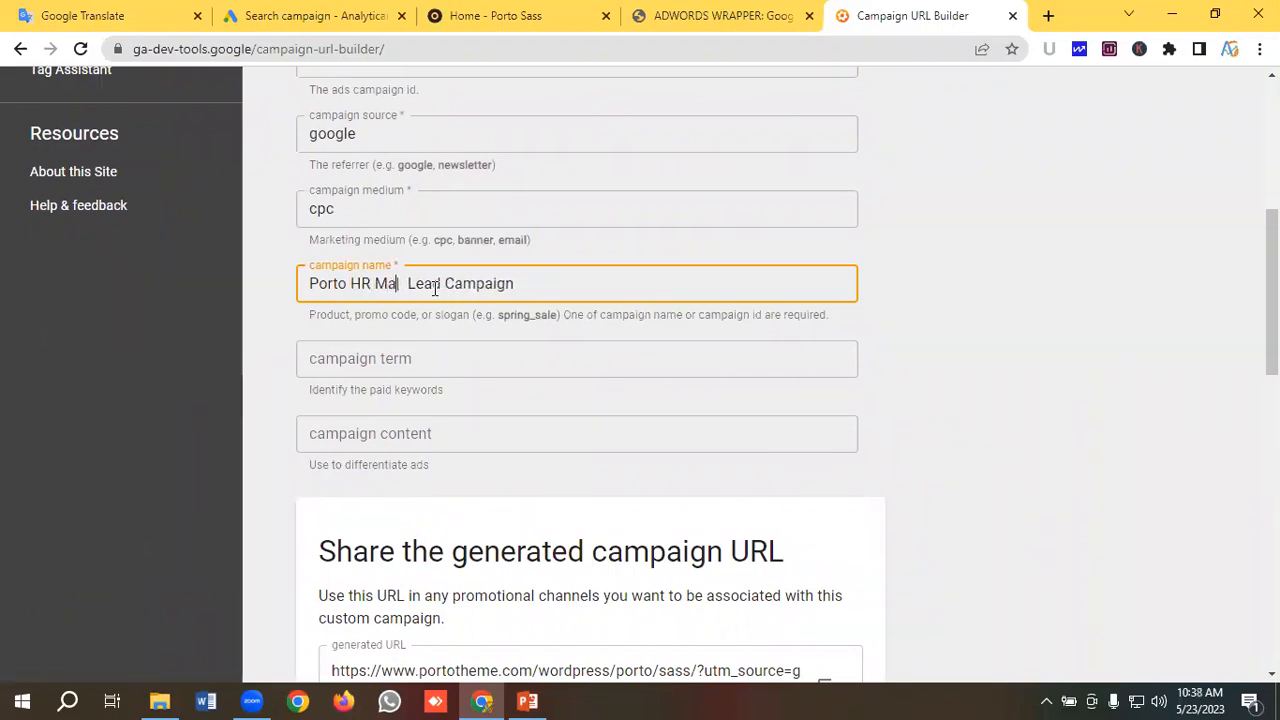
pyautogui.write('ement Ser')
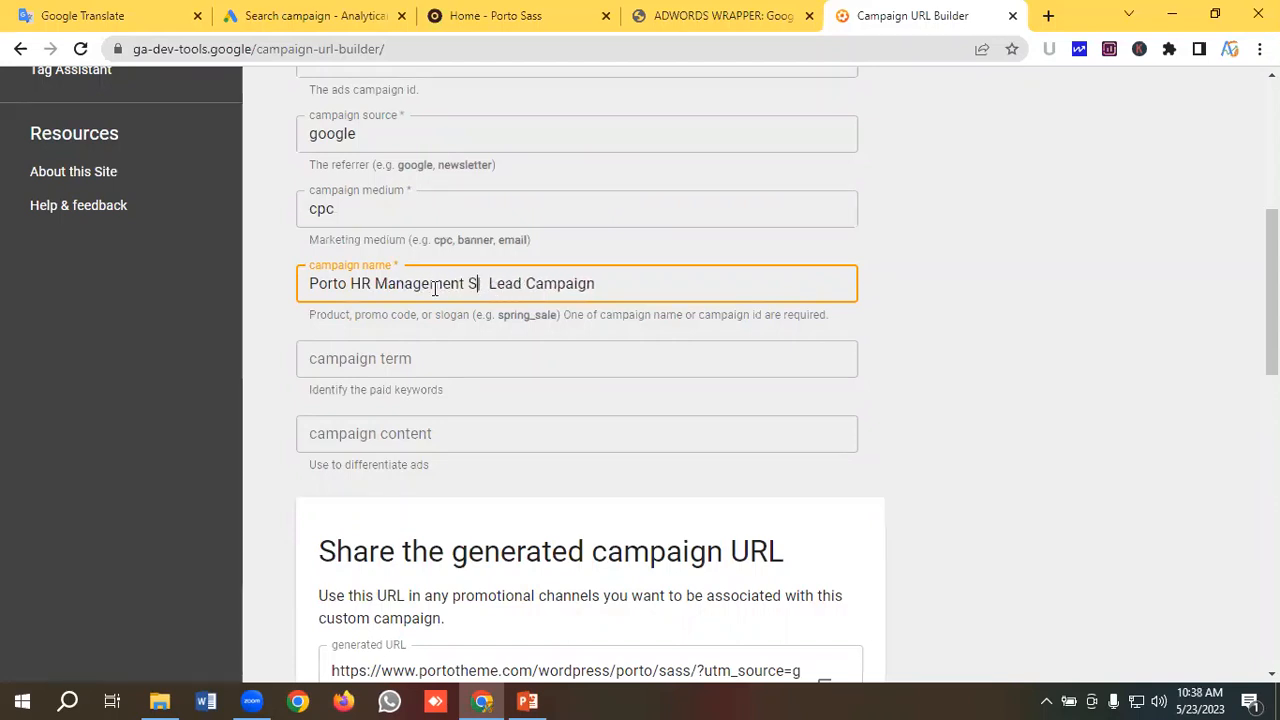
pyautogui.write('vice')
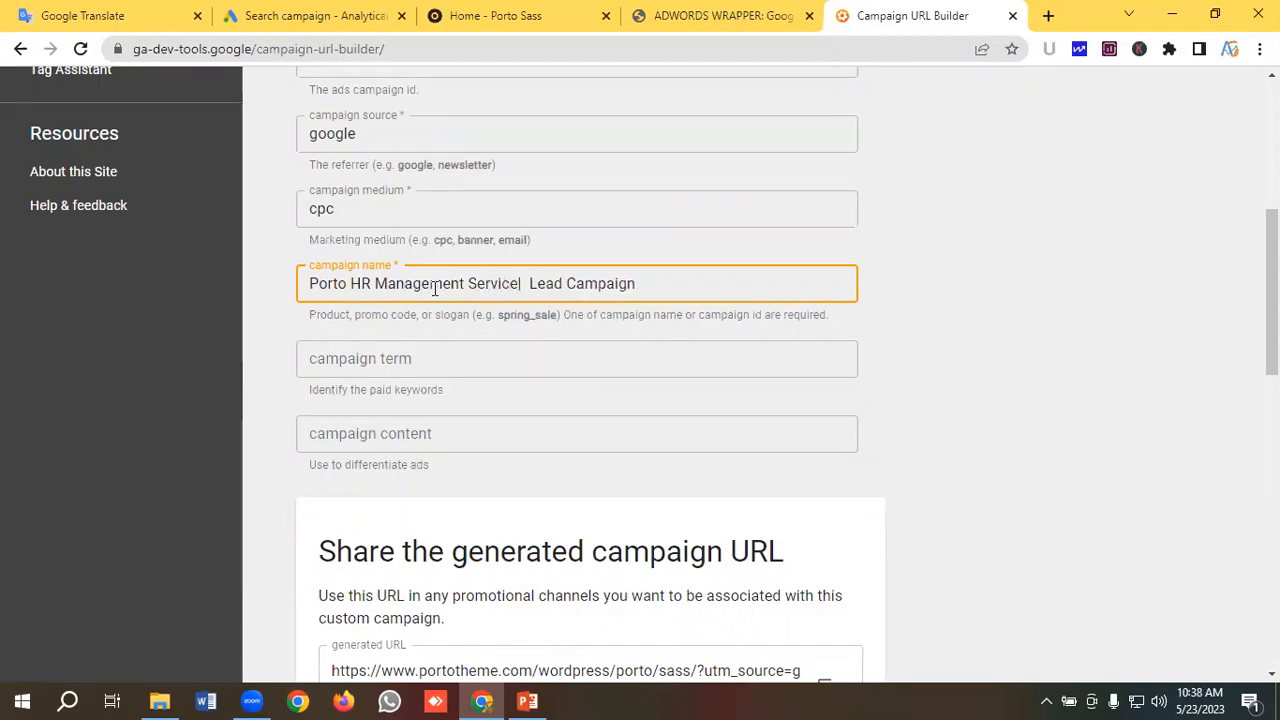
# Copy the generated campaign URL and paste it into the ad's Final URL field in Google Ads.
pyautogui.scroll(-2, 551, 283)
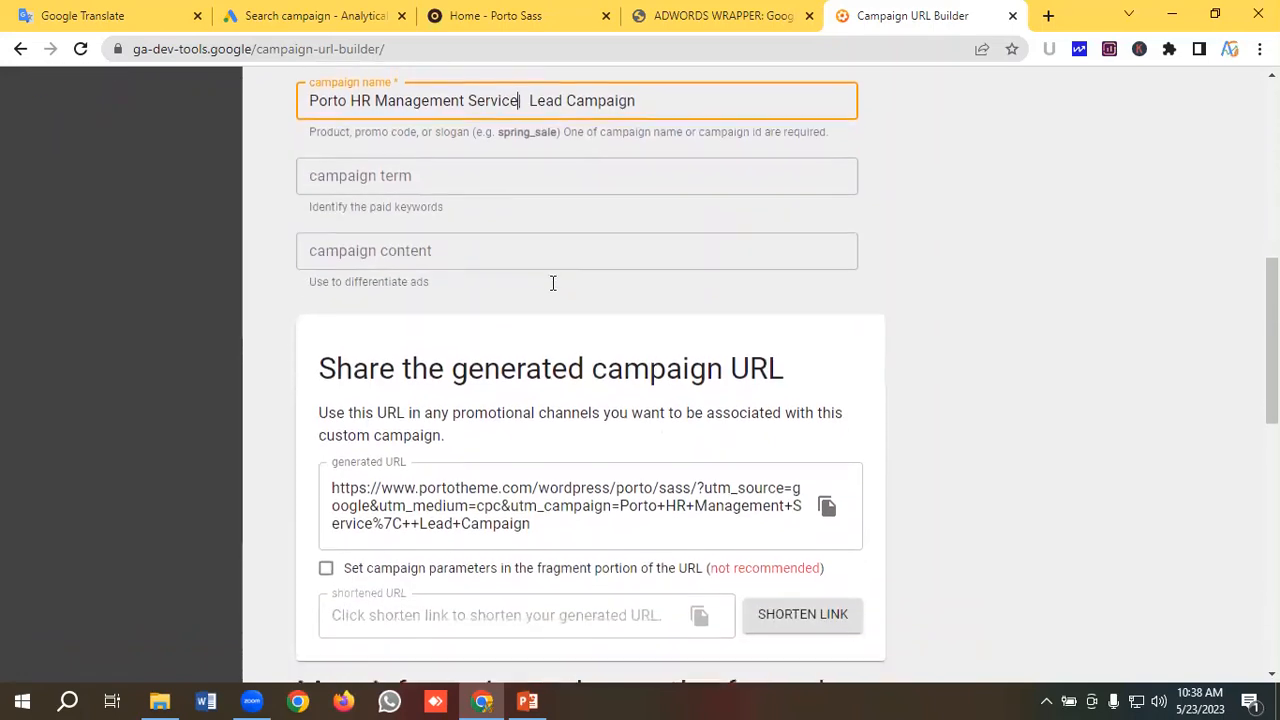
pyautogui.scroll(1, 524, 450)
pyautogui.scroll(-1, 524, 450)
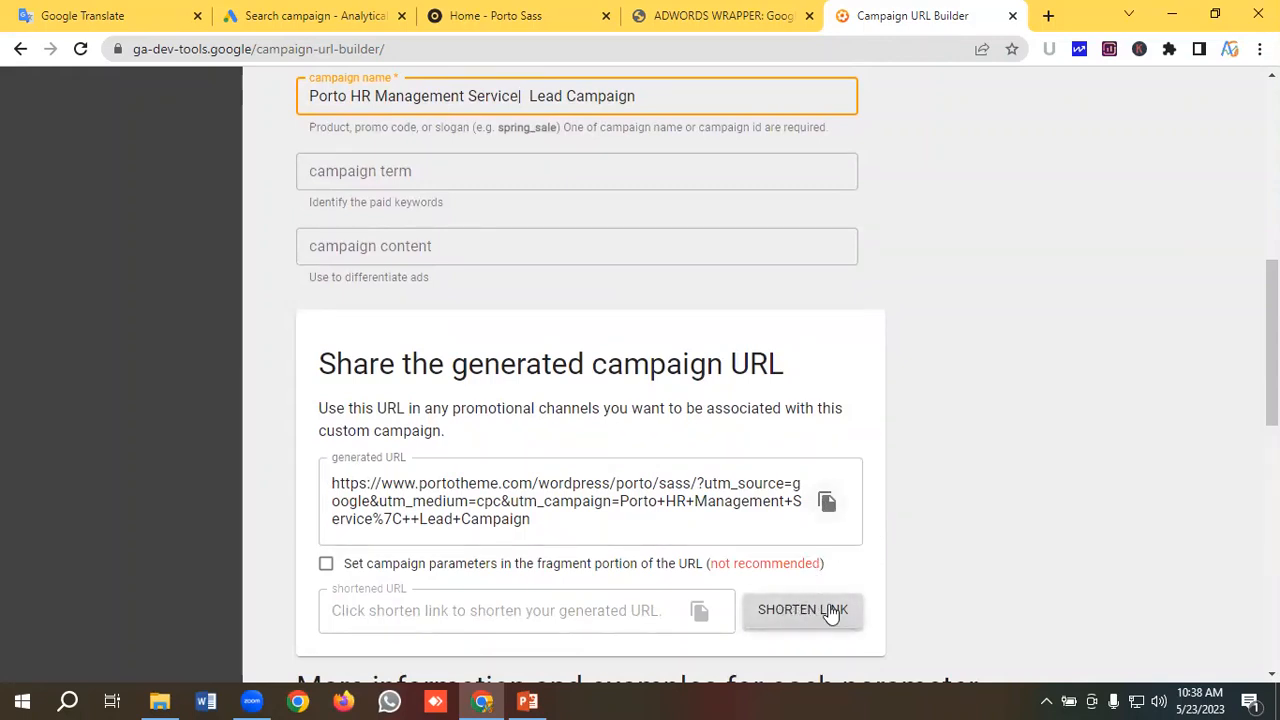
pyautogui.click(830, 506)
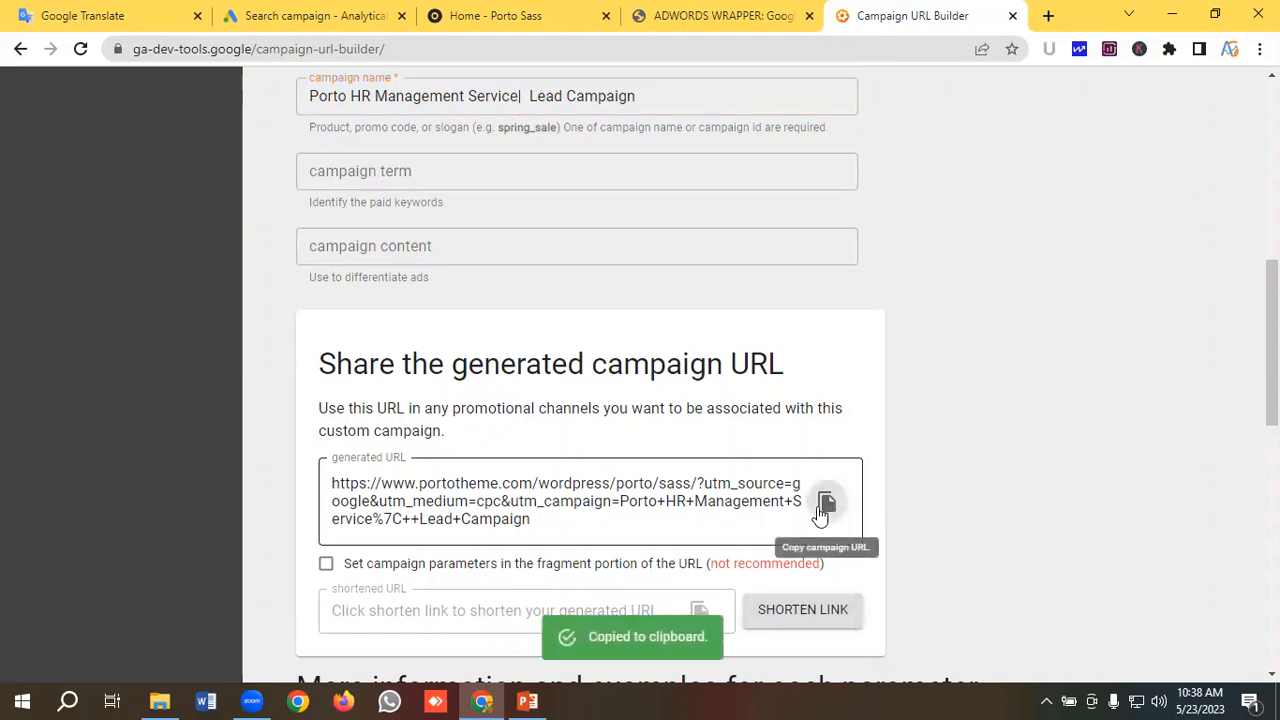
pyautogui.click(305, 15)
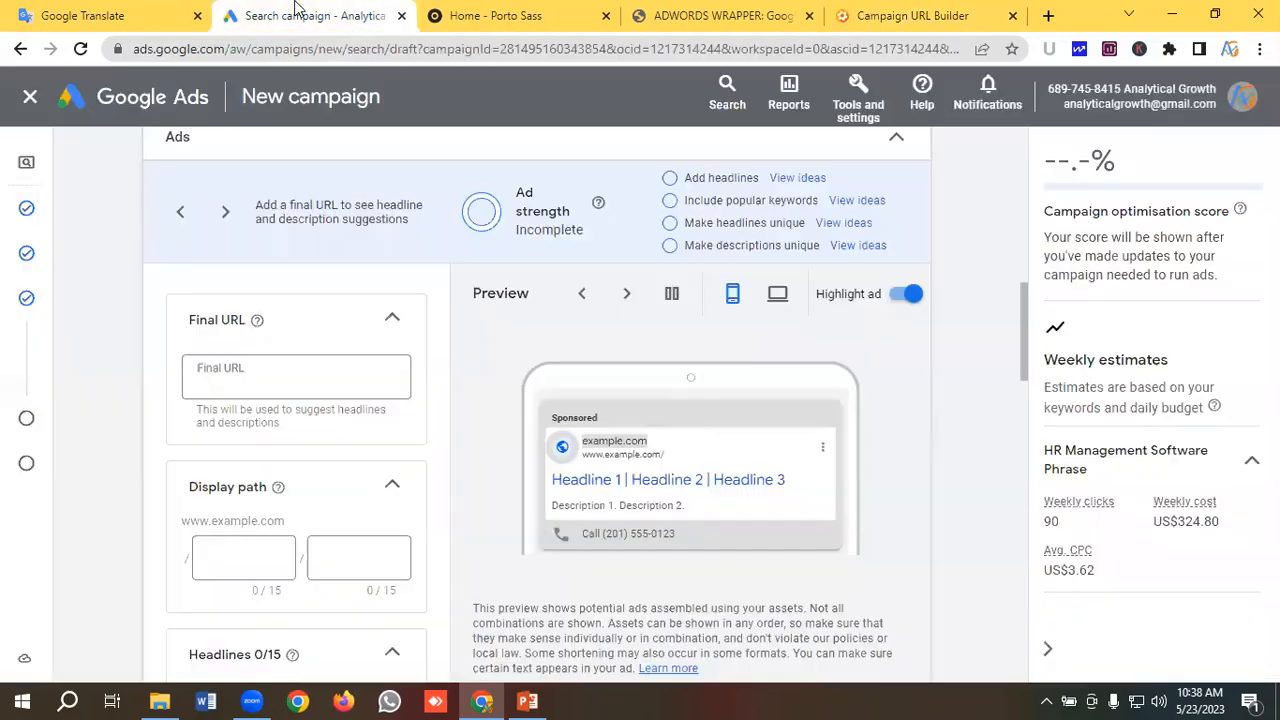
pyautogui.click(243, 373)
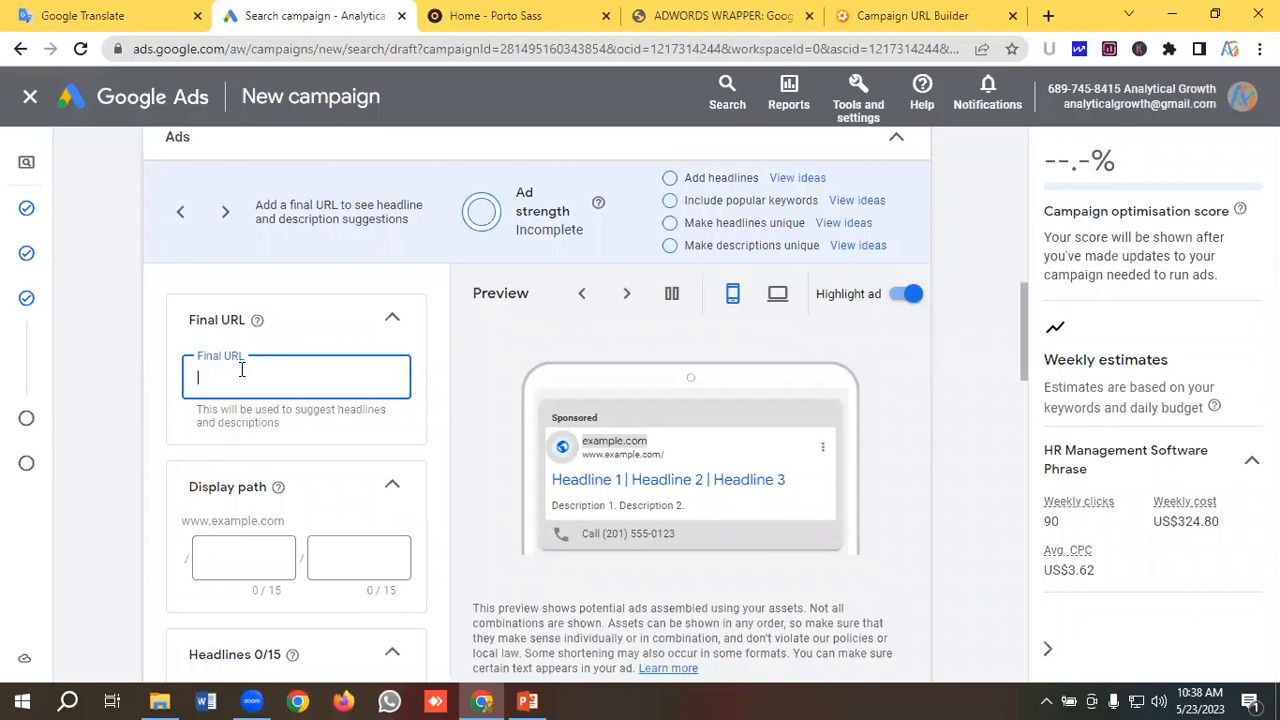
pyautogui.hotkey('ctrl', 'v')
# Set the ad's two display path parts to "hr management" and "software".
pyautogui.scroll(-2, 266, 375)
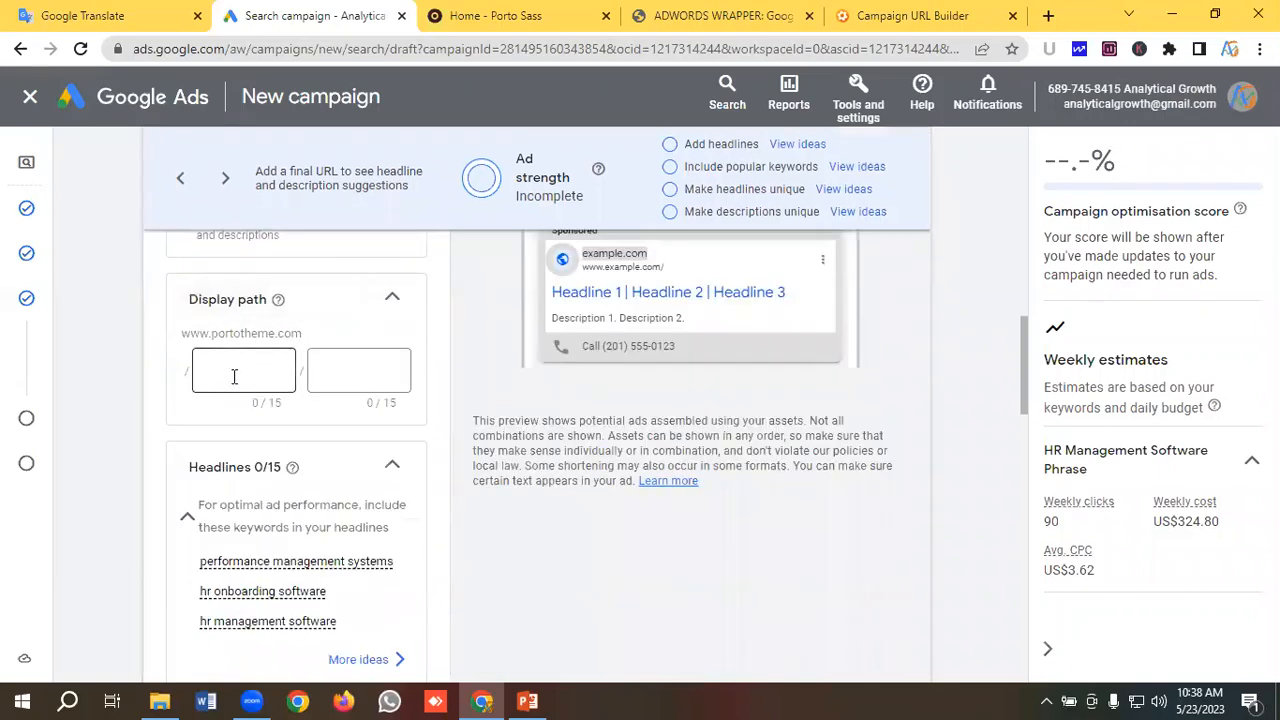
pyautogui.click(234, 375)
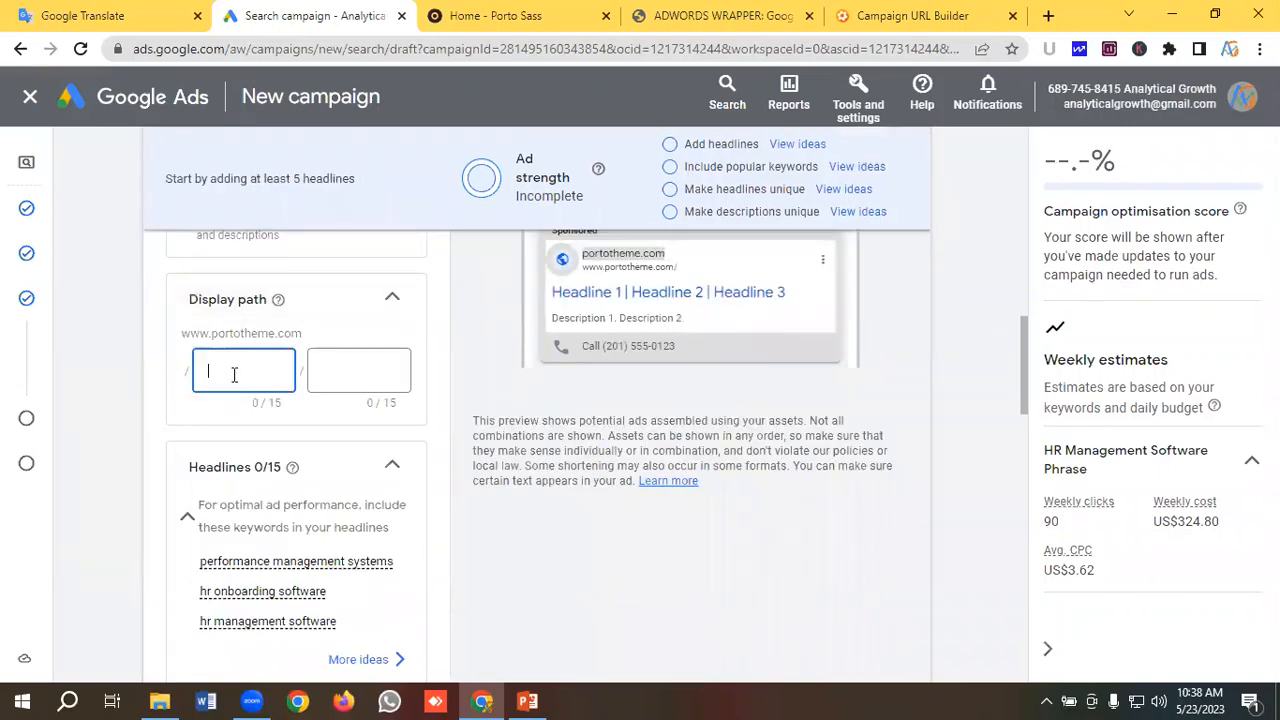
pyautogui.click(90, 15)
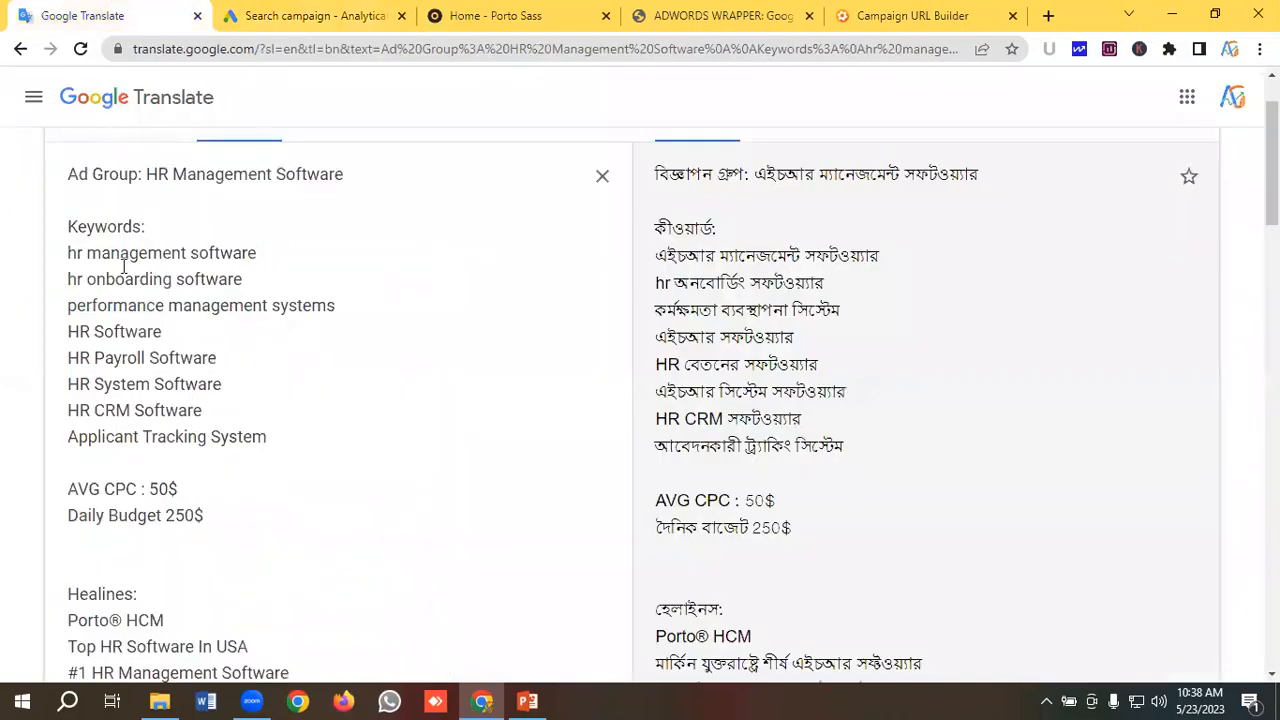
pyautogui.click(316, 12)
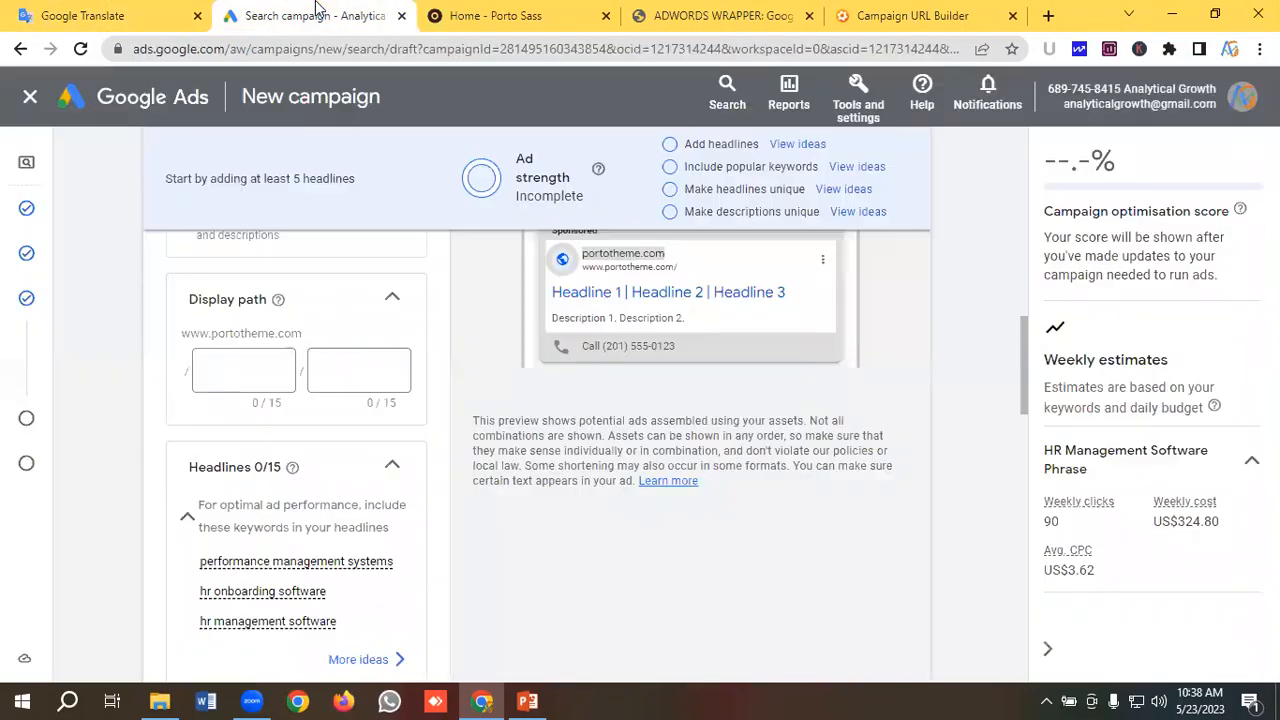
pyautogui.click(232, 370)
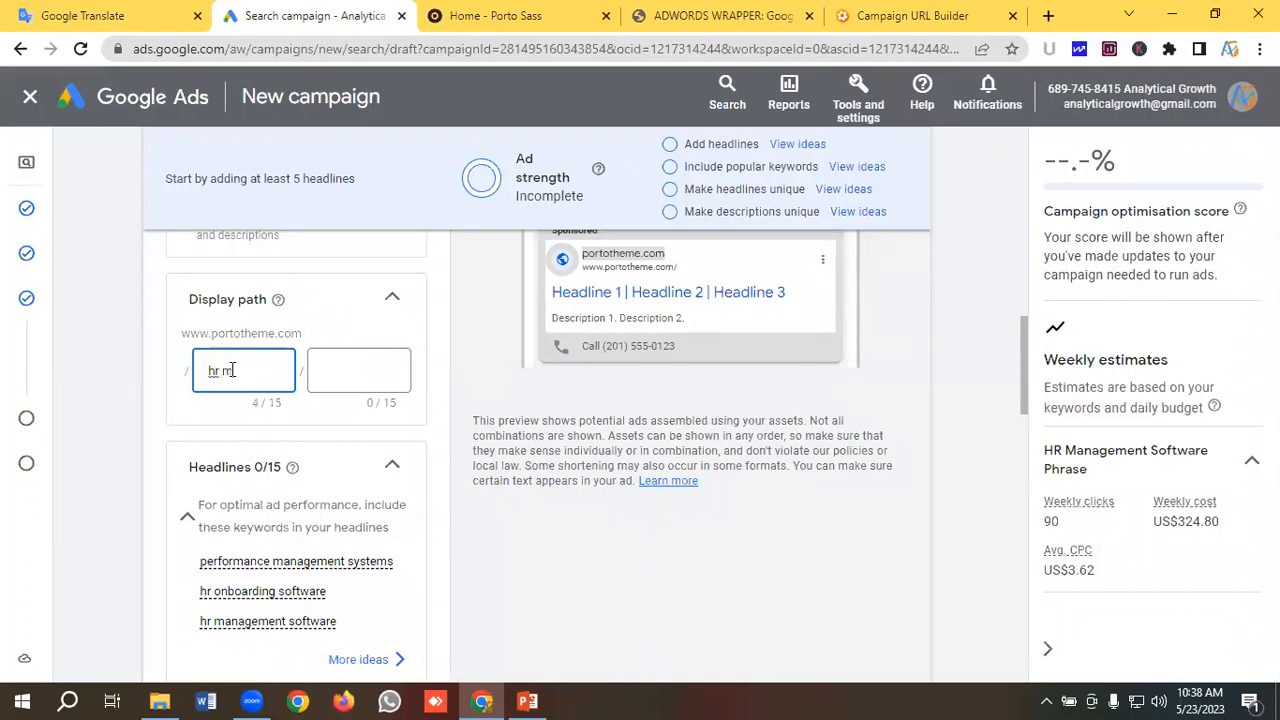
pyautogui.write('hr management')
pyautogui.click(352, 368)
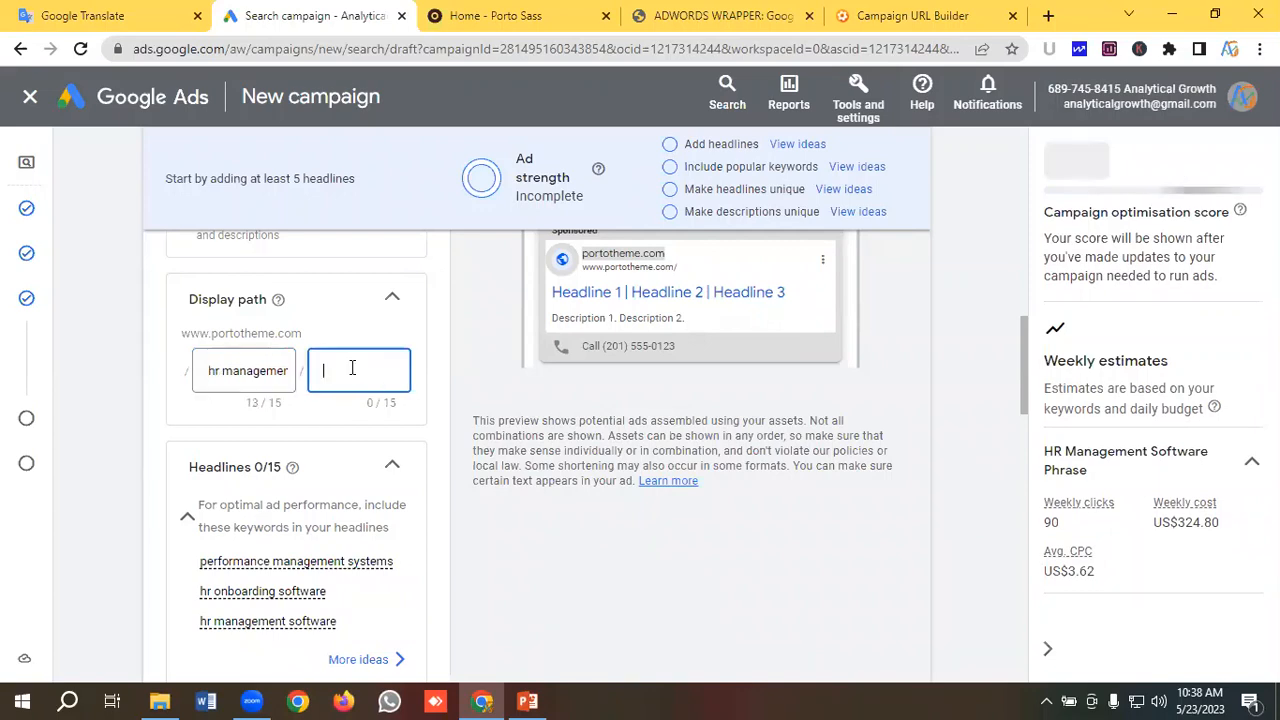
pyautogui.write('sof')
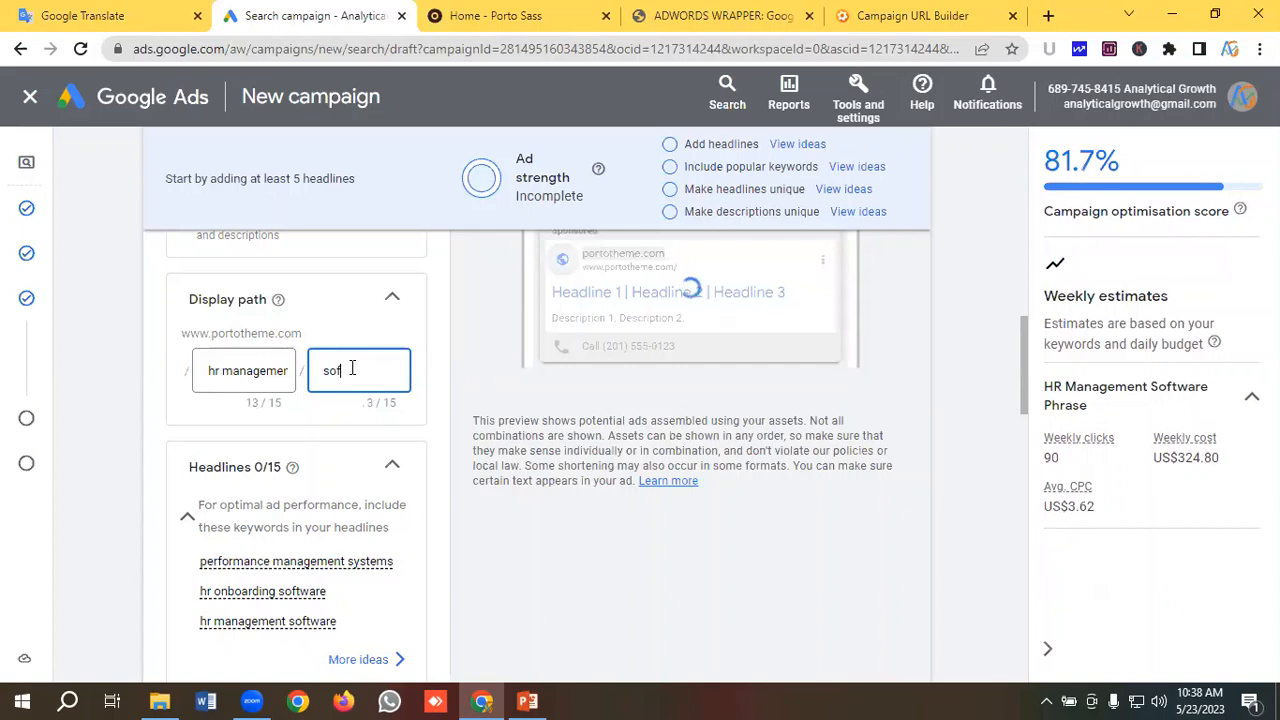
pyautogui.write('tware')
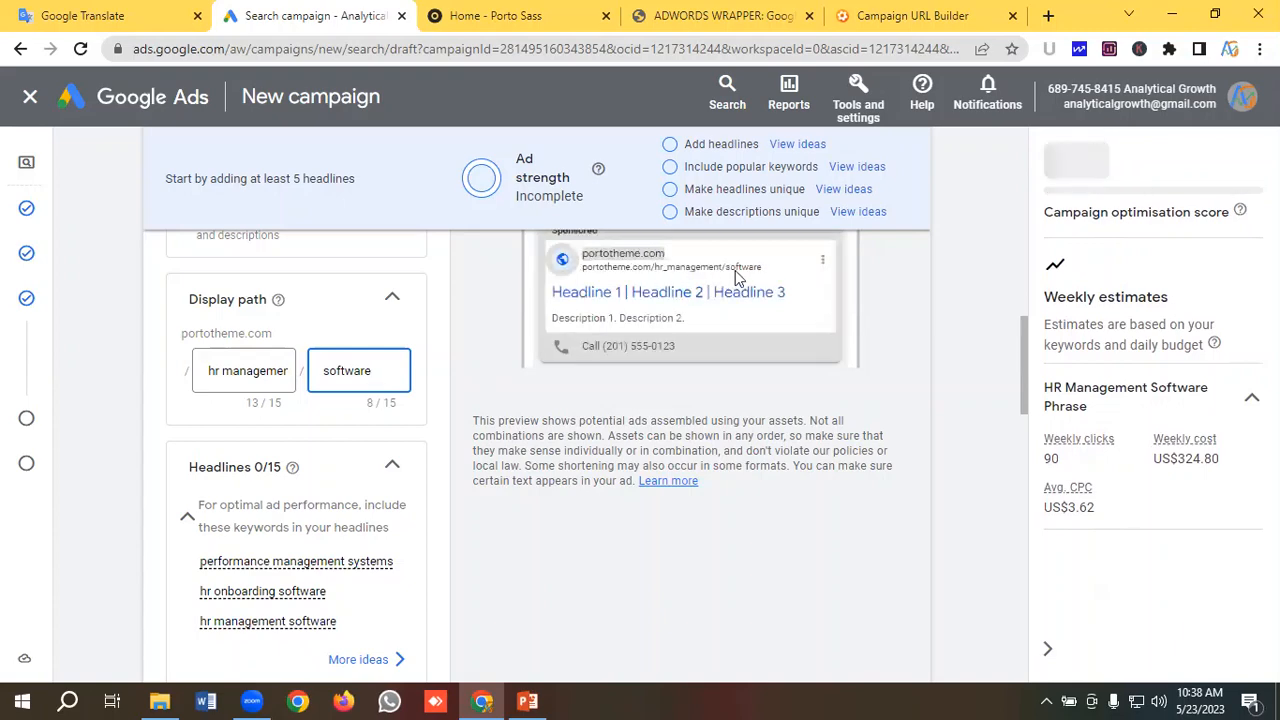
# Add empty headline fields to the ad until the maximum of 15 is reached.
pyautogui.scroll(-1, 300, 441)
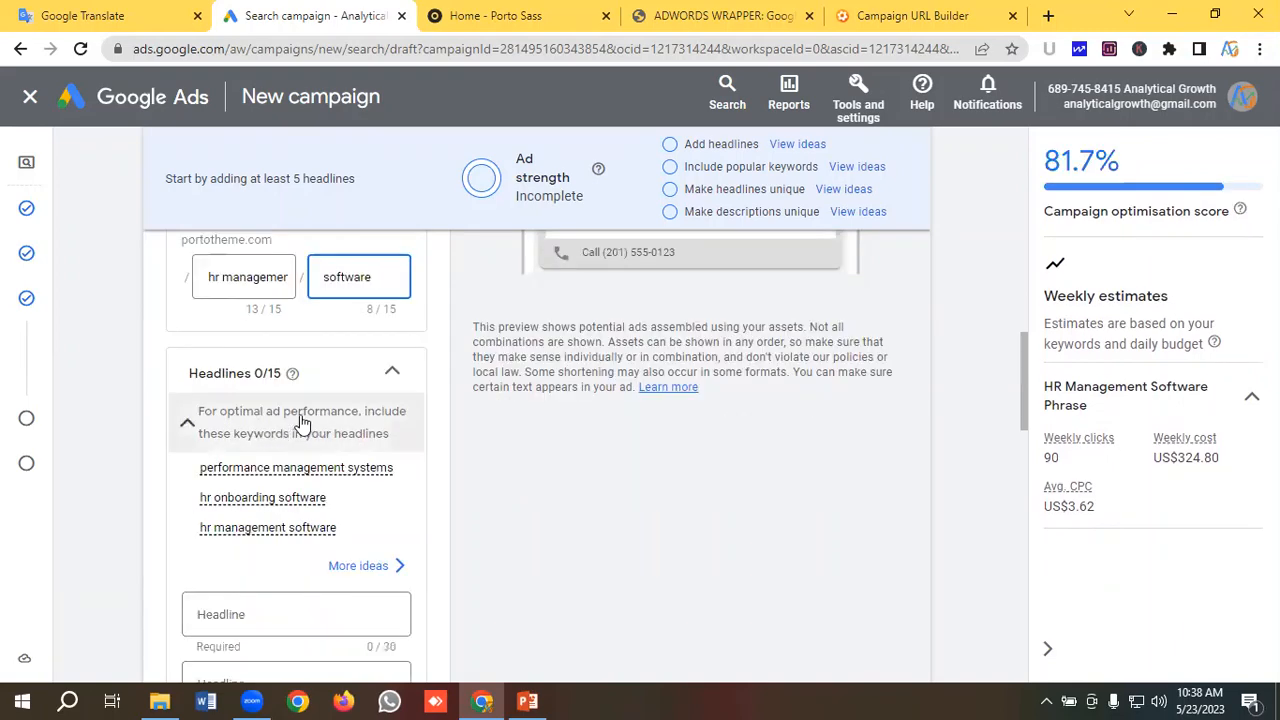
pyautogui.scroll(-1, 302, 422)
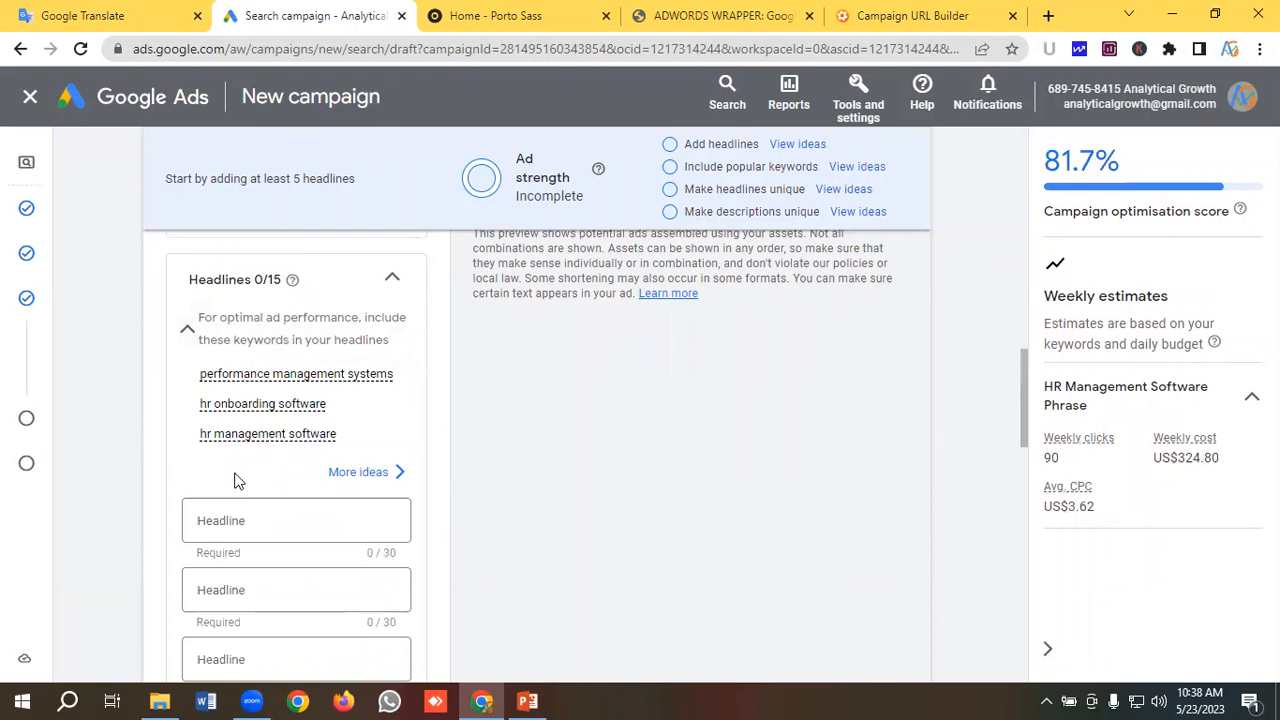
pyautogui.scroll(-4, 234, 481)
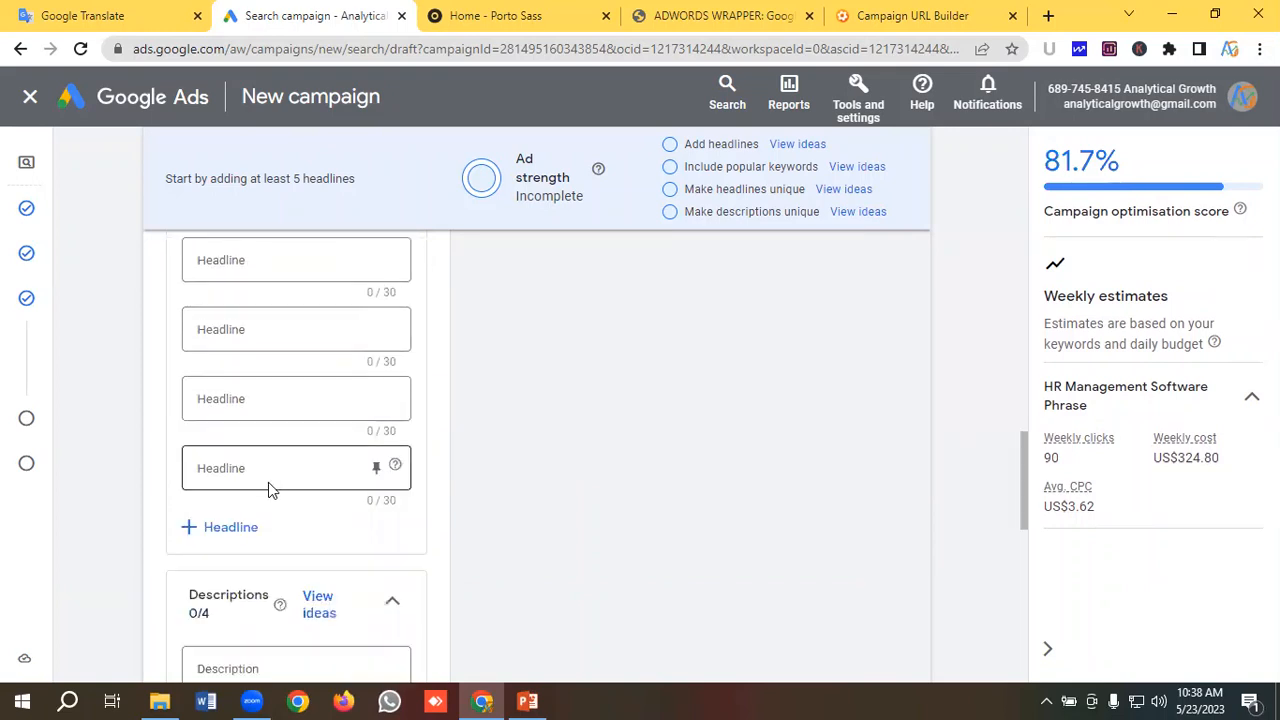
pyautogui.click(230, 527)
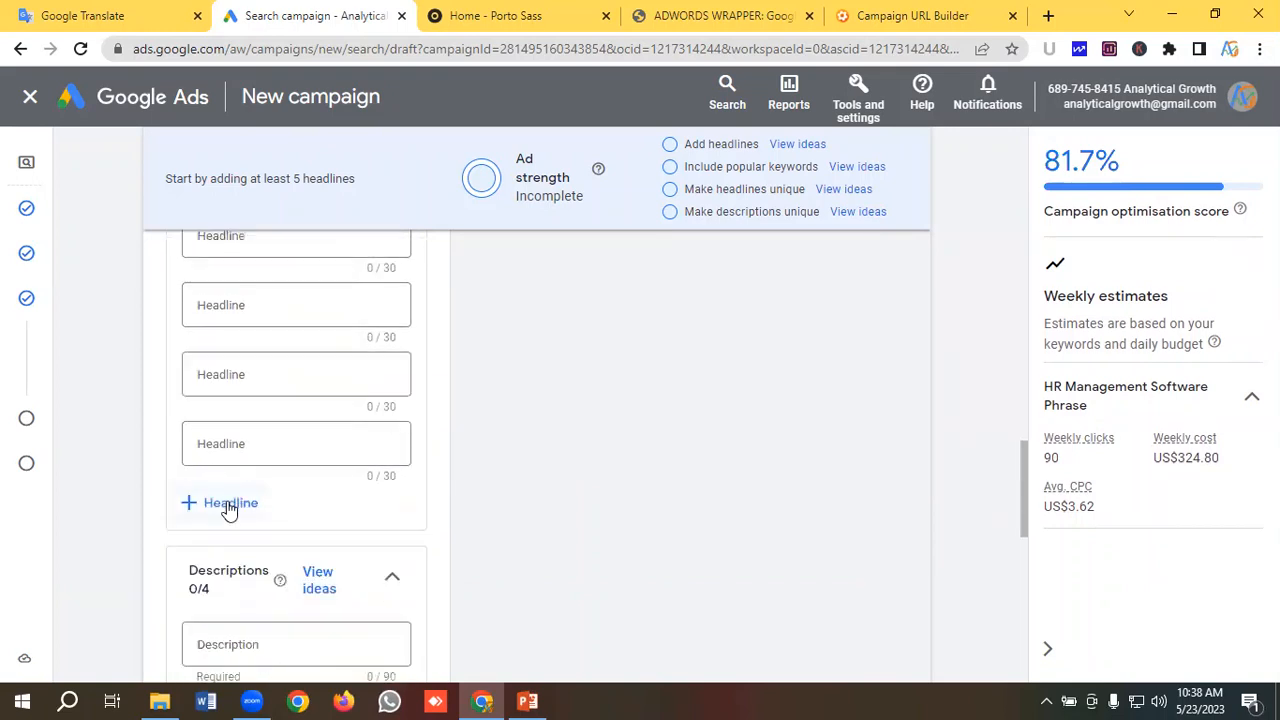
pyautogui.click(229, 508)
pyautogui.scroll(-2, 245, 460)
pyautogui.click(231, 388)
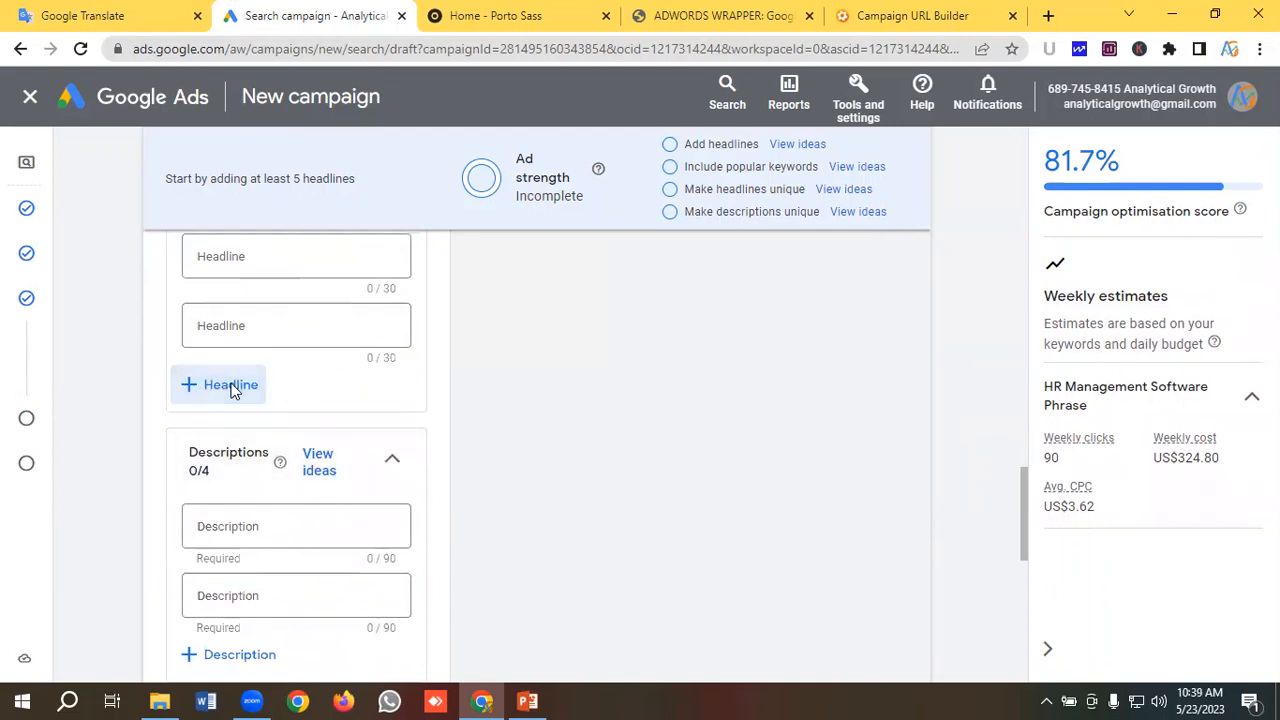
pyautogui.click(229, 453)
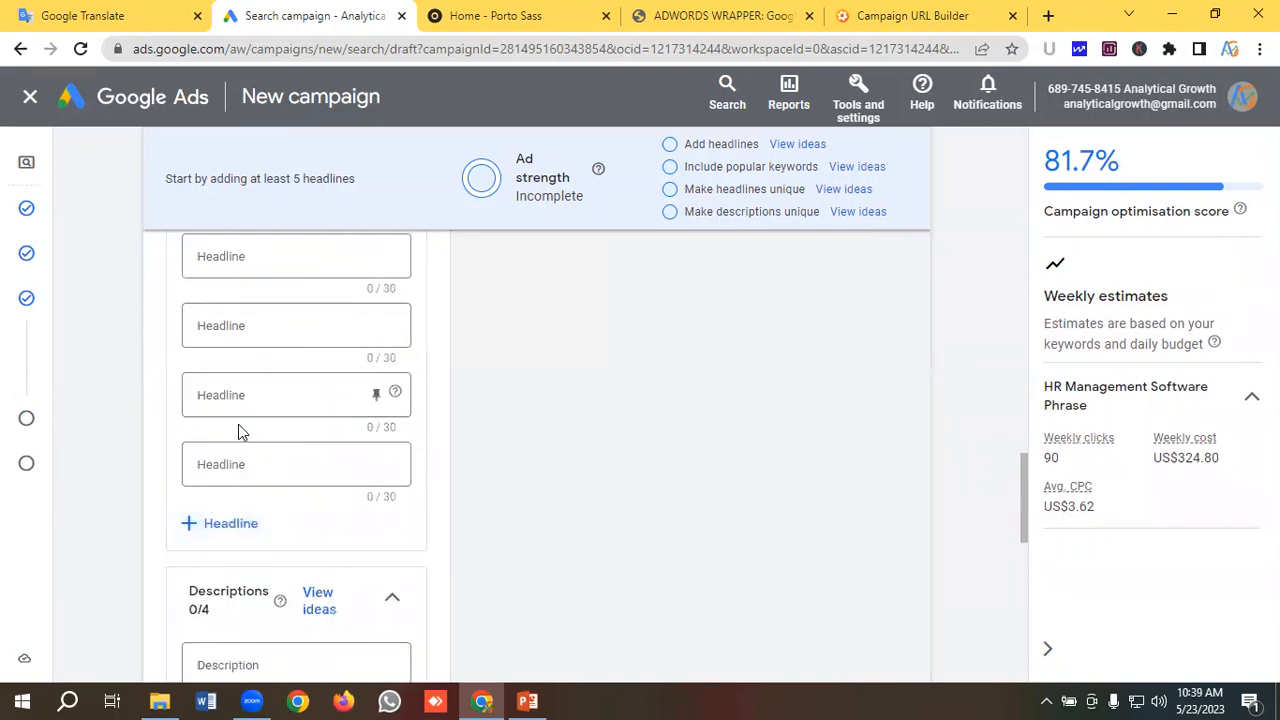
pyautogui.scroll(-1, 228, 448)
pyautogui.click(233, 432)
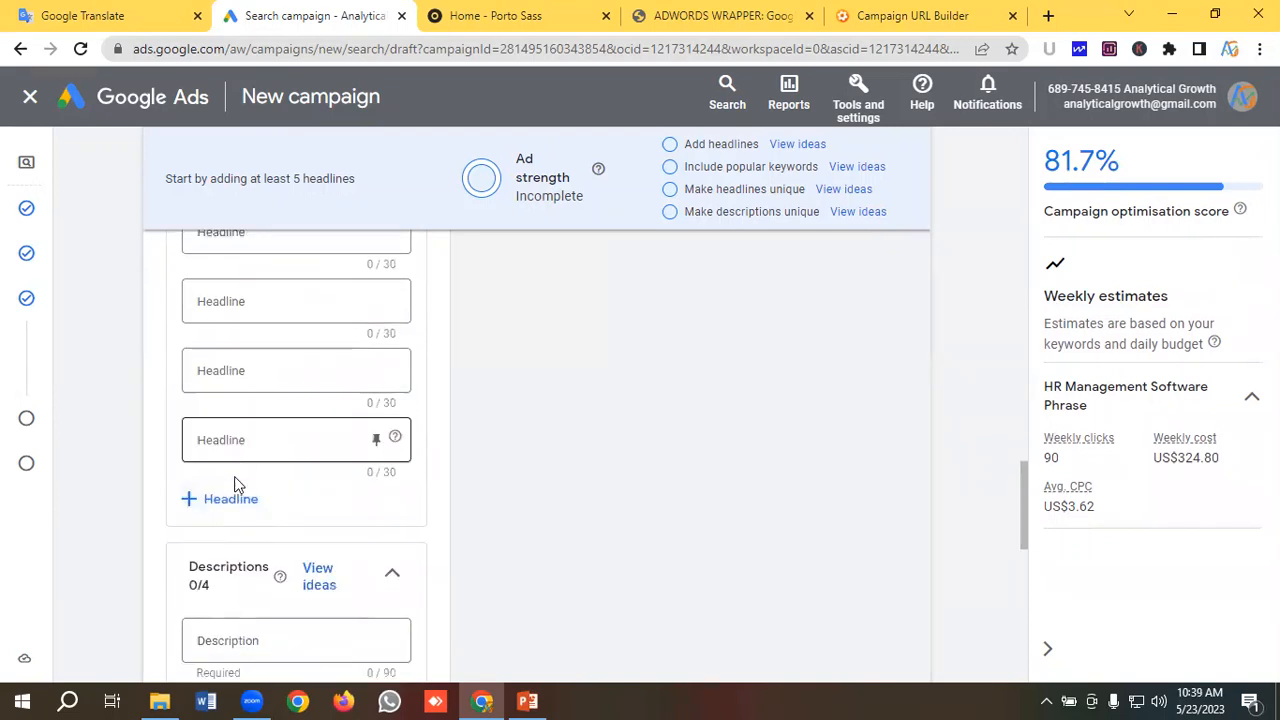
pyautogui.click(236, 496)
pyautogui.scroll(-1, 245, 450)
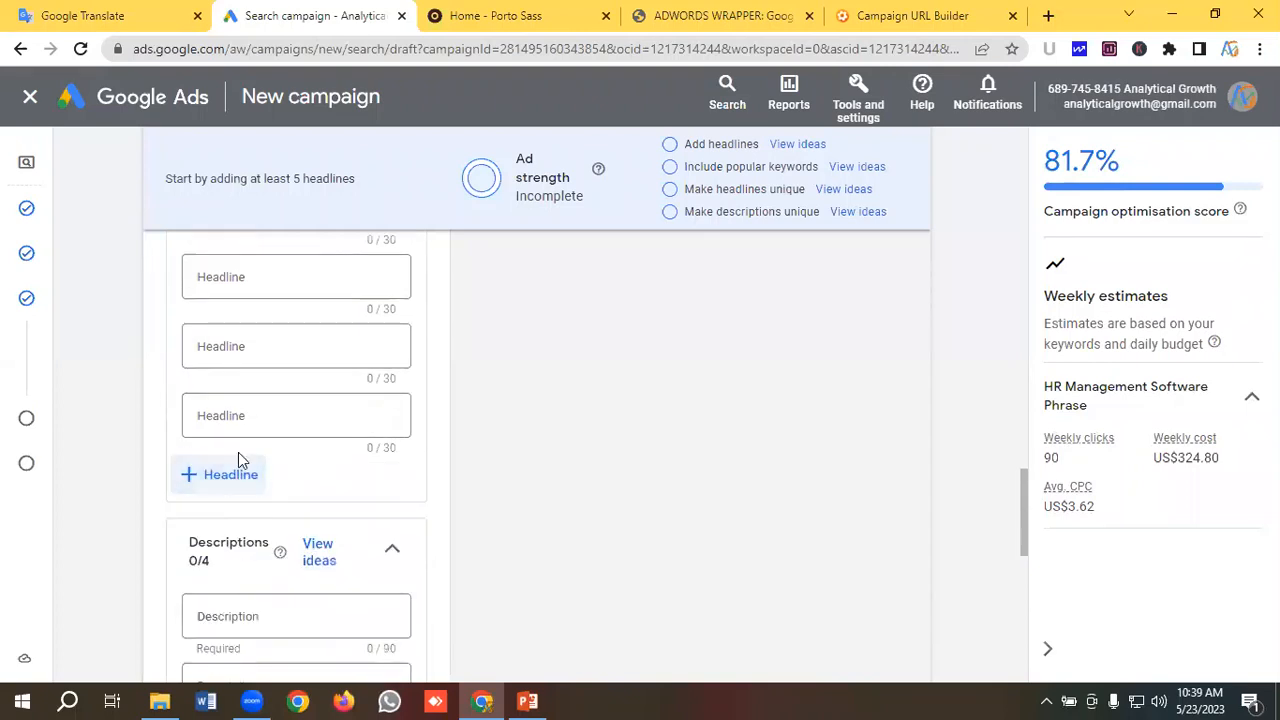
pyautogui.click(238, 460)
pyautogui.scroll(-1, 240, 452)
pyautogui.click(243, 450)
pyautogui.scroll(-1, 238, 432)
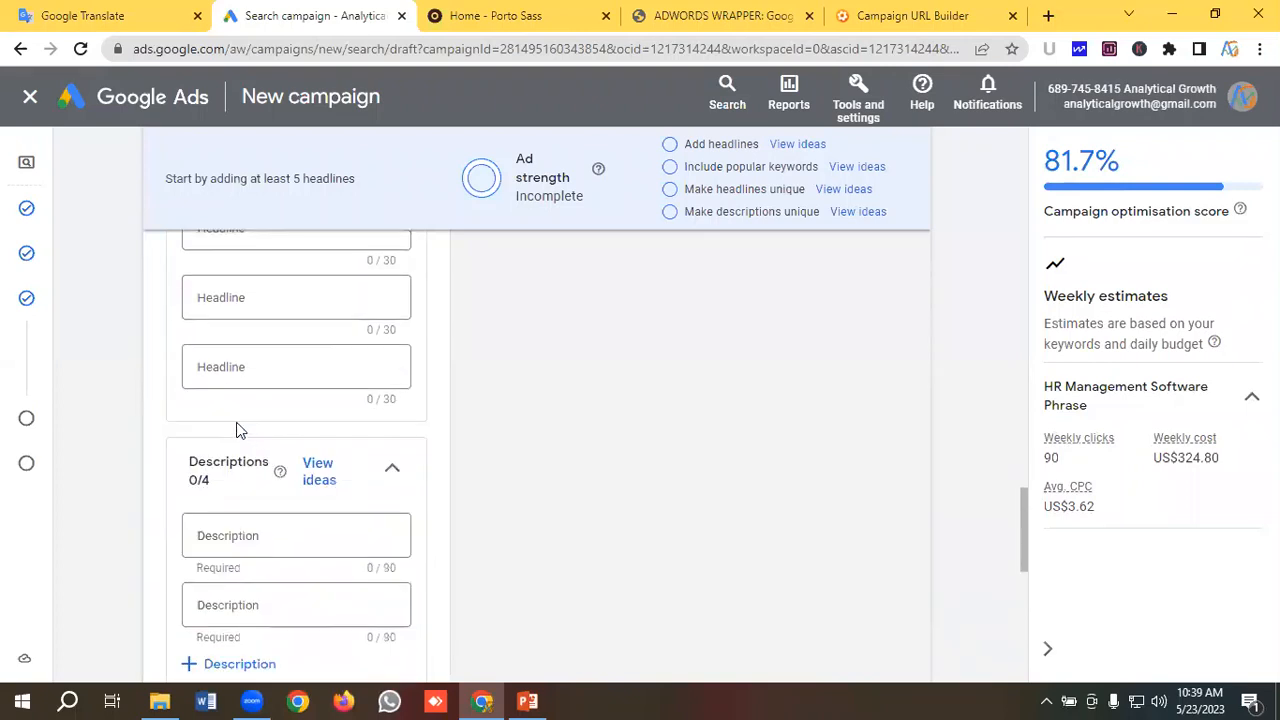
# Add empty description fields to the ad until the maximum of four is reached.
pyautogui.scroll(-2, 240, 430)
pyautogui.click(240, 476)
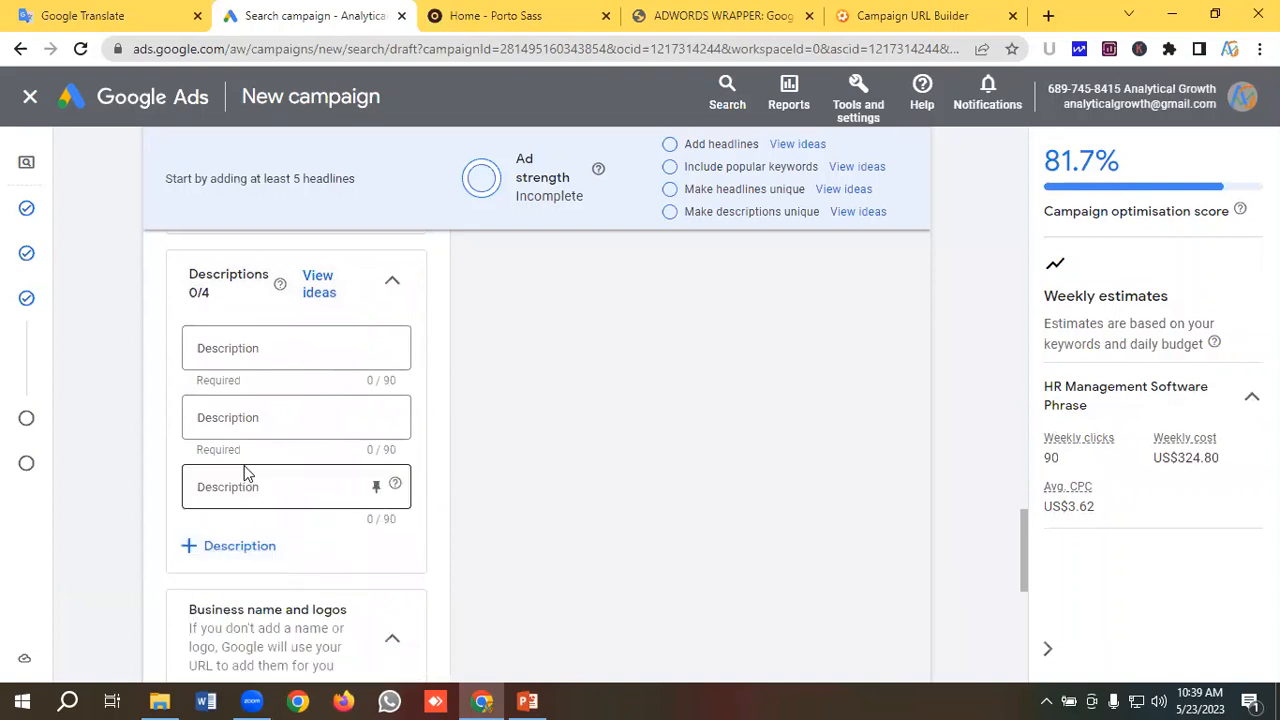
pyautogui.scroll(-1, 245, 470)
pyautogui.click(243, 455)
# Copy "Porto® HCM" from the prepared headlines in Google Translate into the ad's first headline field in Google Ads.
pyautogui.scroll(3, 265, 472)
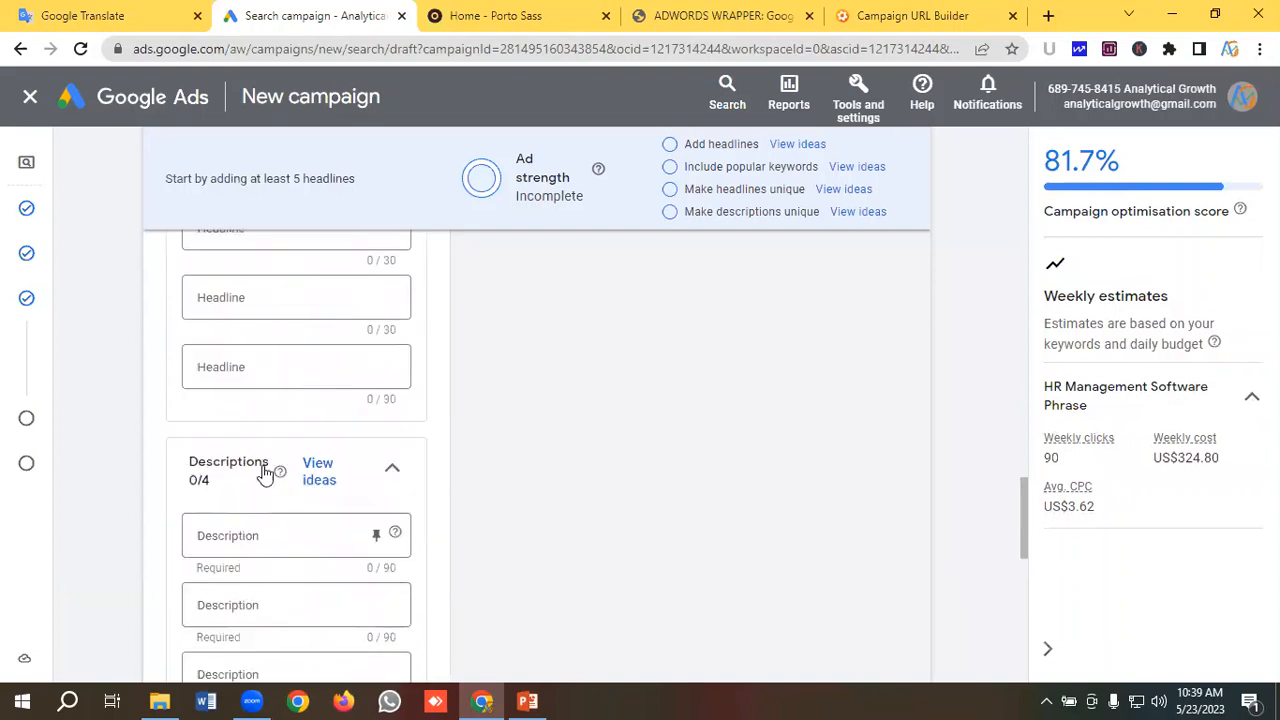
pyautogui.scroll(5, 265, 472)
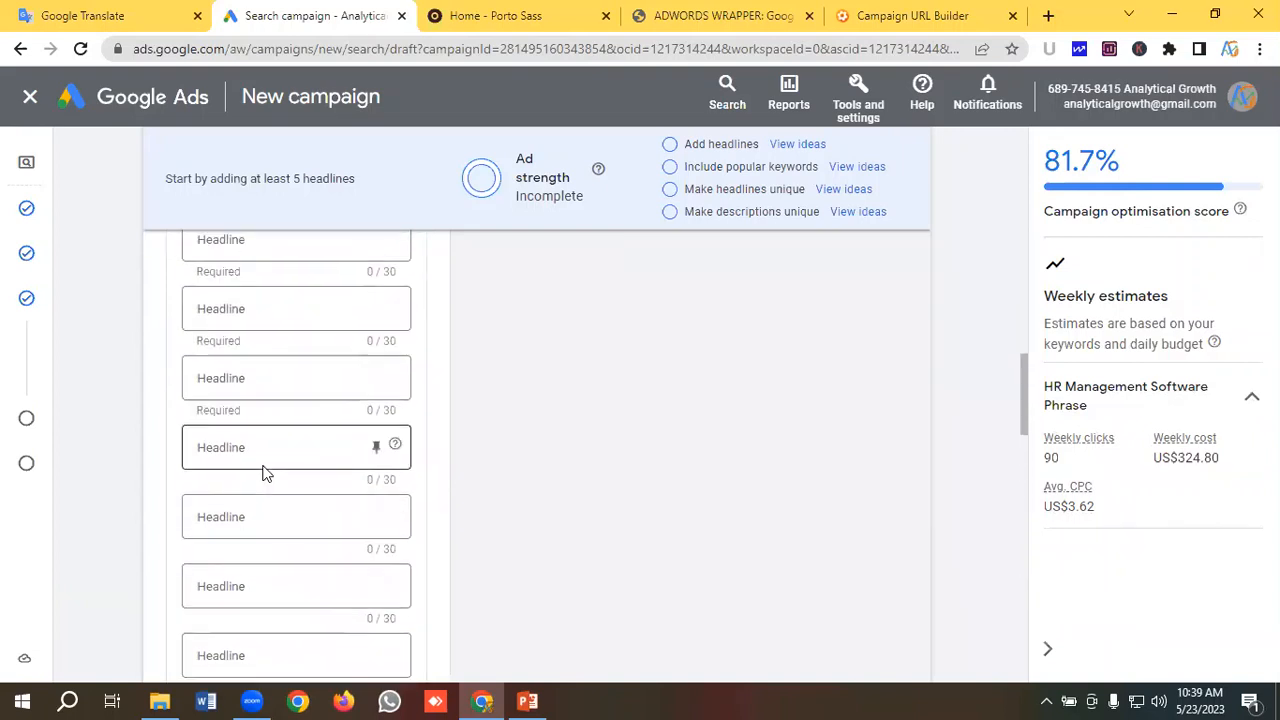
pyautogui.scroll(3, 265, 472)
pyautogui.scroll(-1, 265, 472)
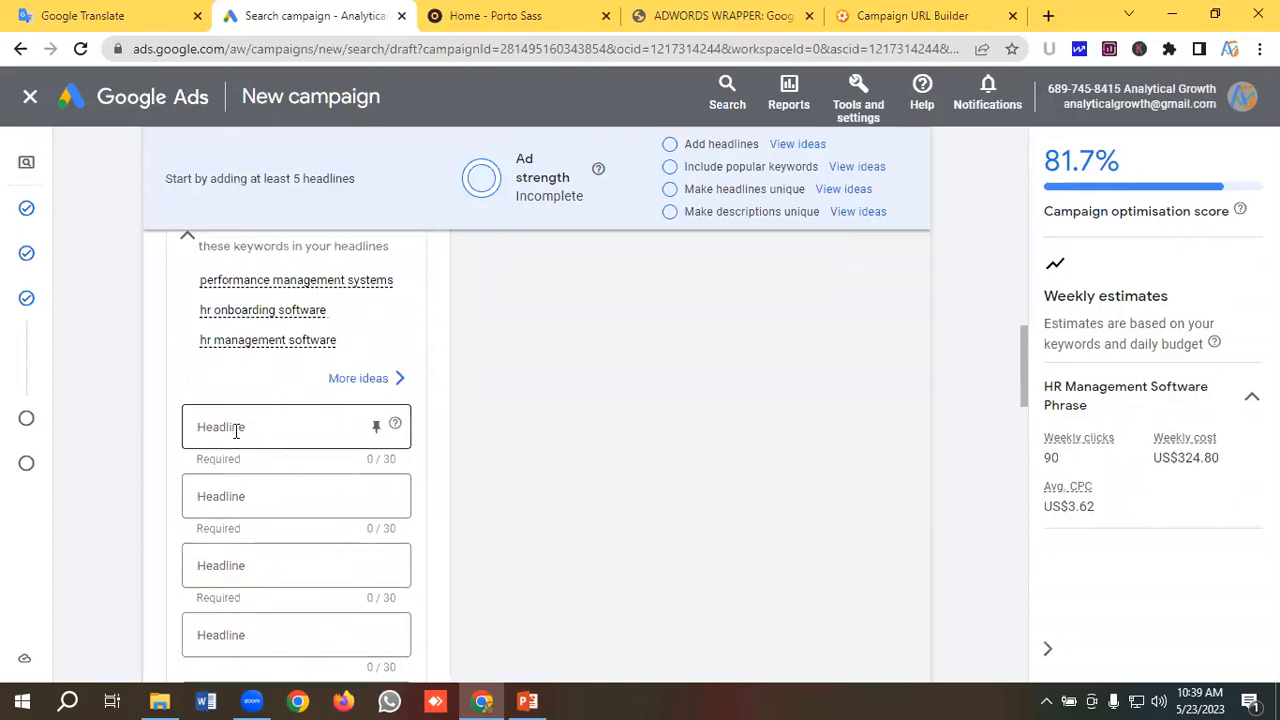
pyautogui.click(236, 428)
pyautogui.click(100, 15)
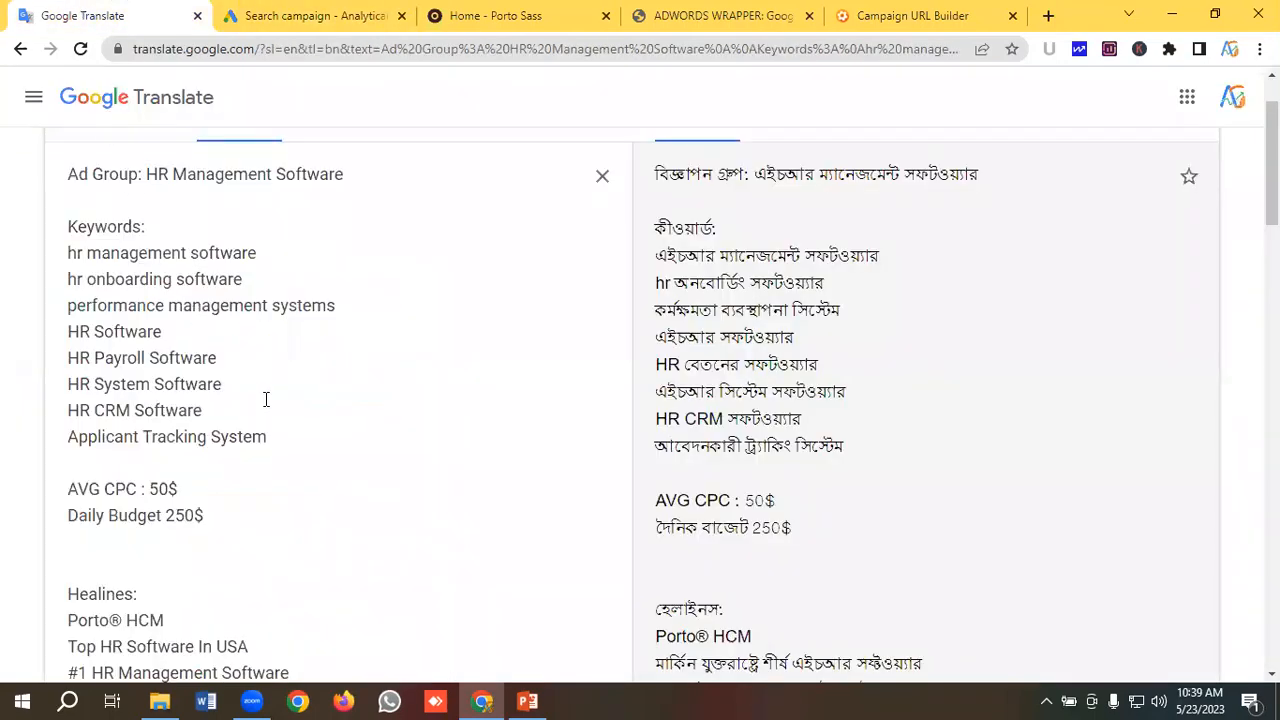
pyautogui.scroll(-4, 266, 400)
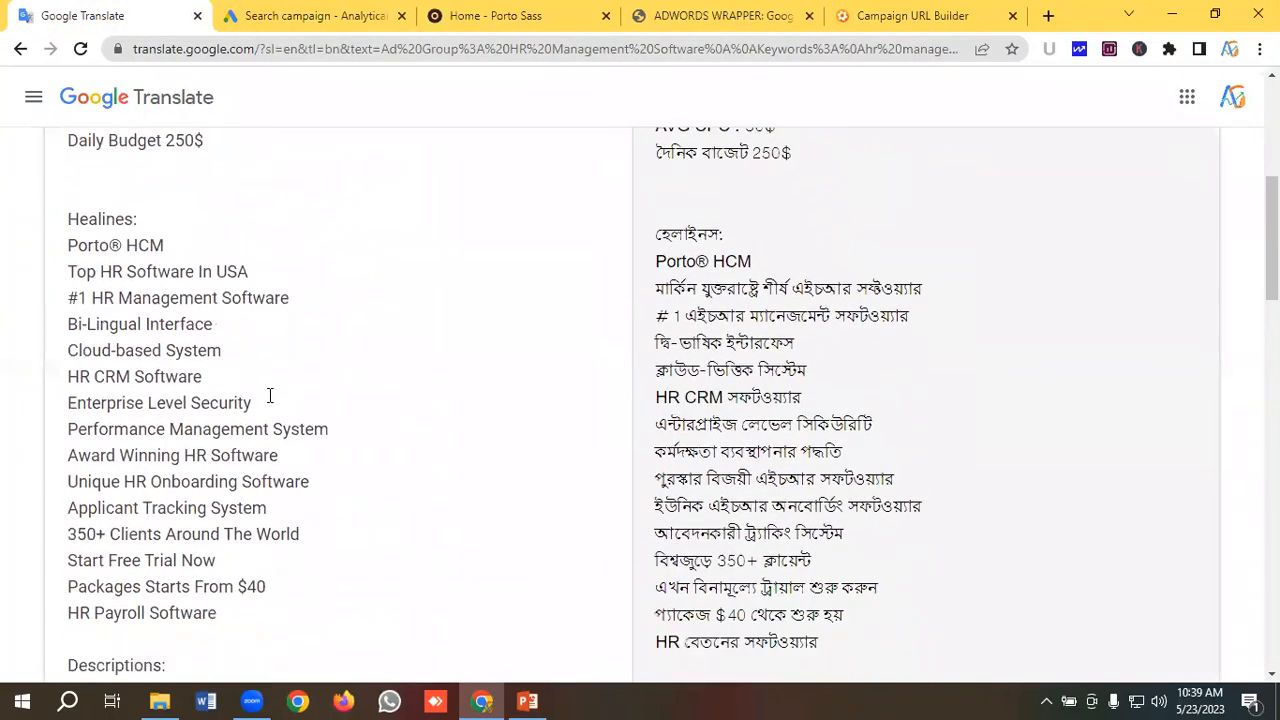
pyautogui.moveTo(172, 245); pyautogui.dragTo(64, 246)
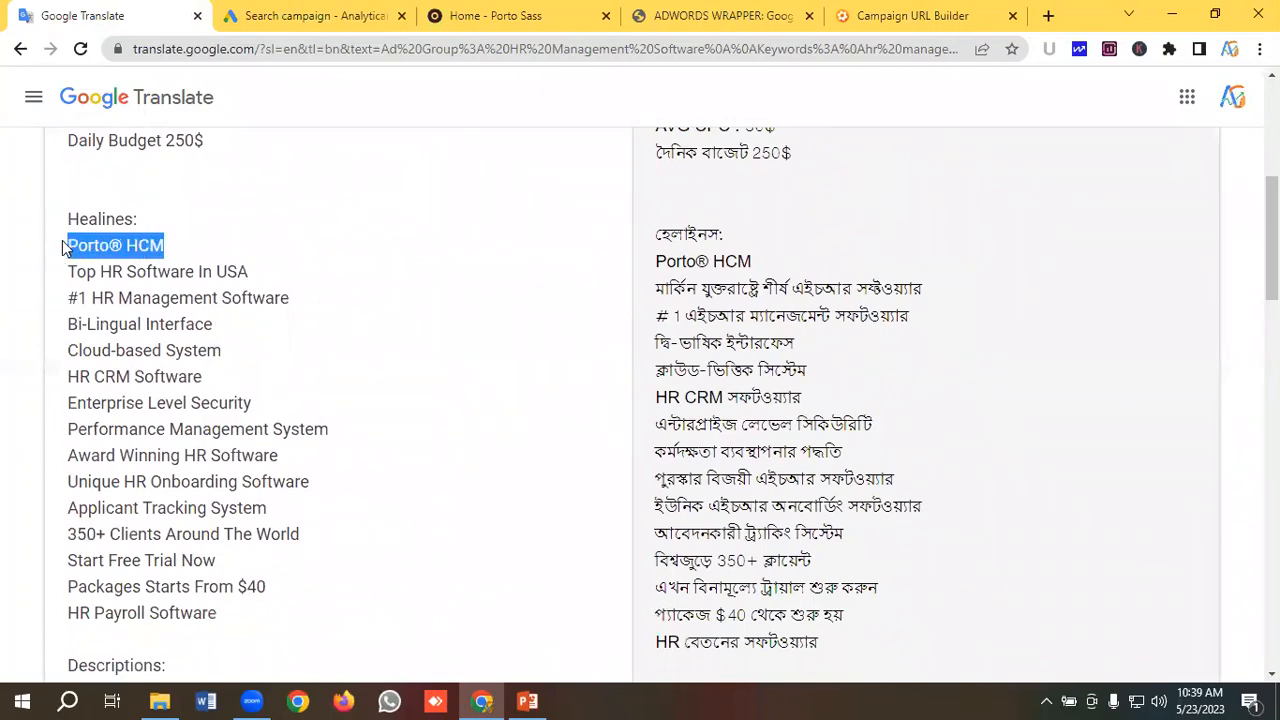
pyautogui.rightClick(88, 245)
pyautogui.click(130, 311)
pyautogui.click(315, 15)
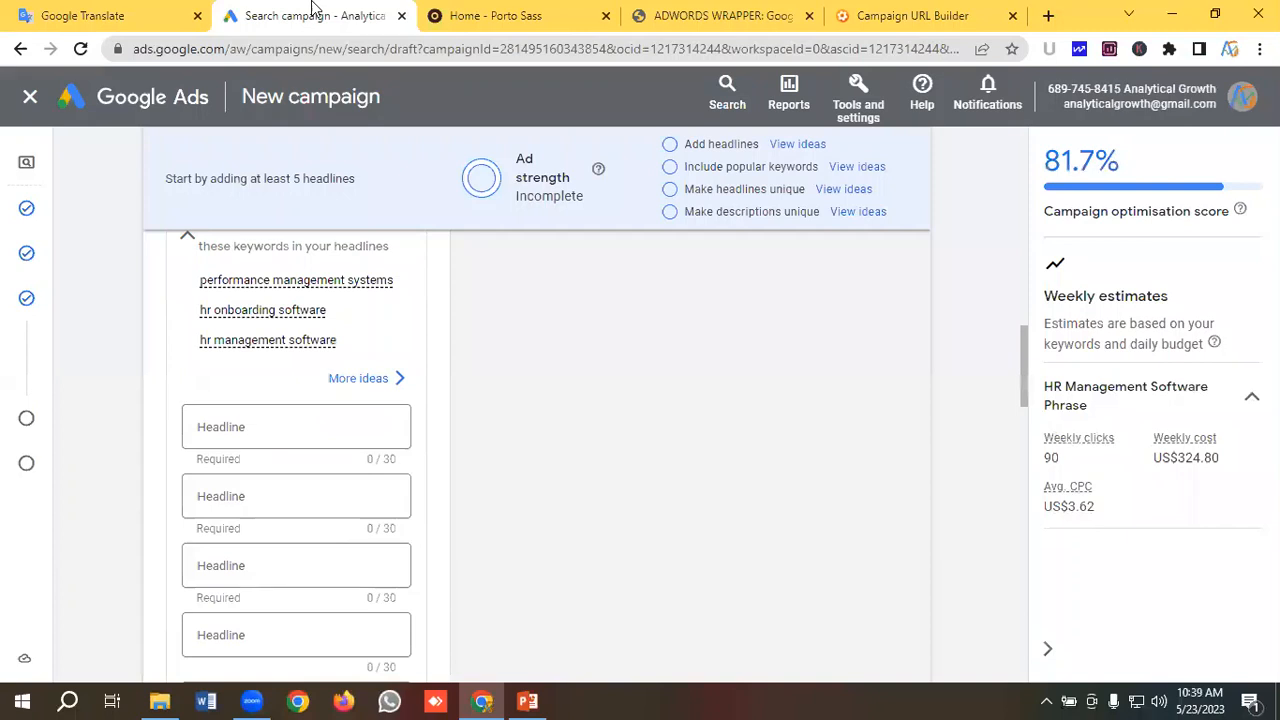
pyautogui.click(230, 431)
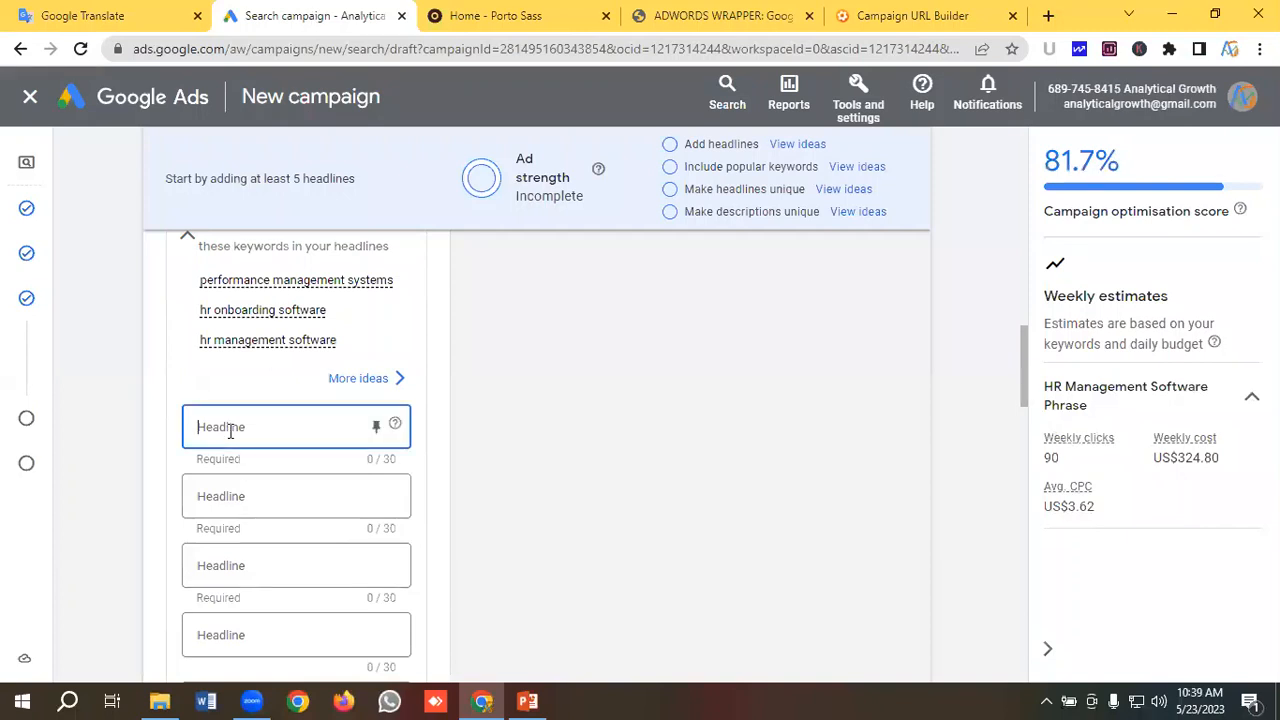
pyautogui.hotkey('ctrl', 'v')
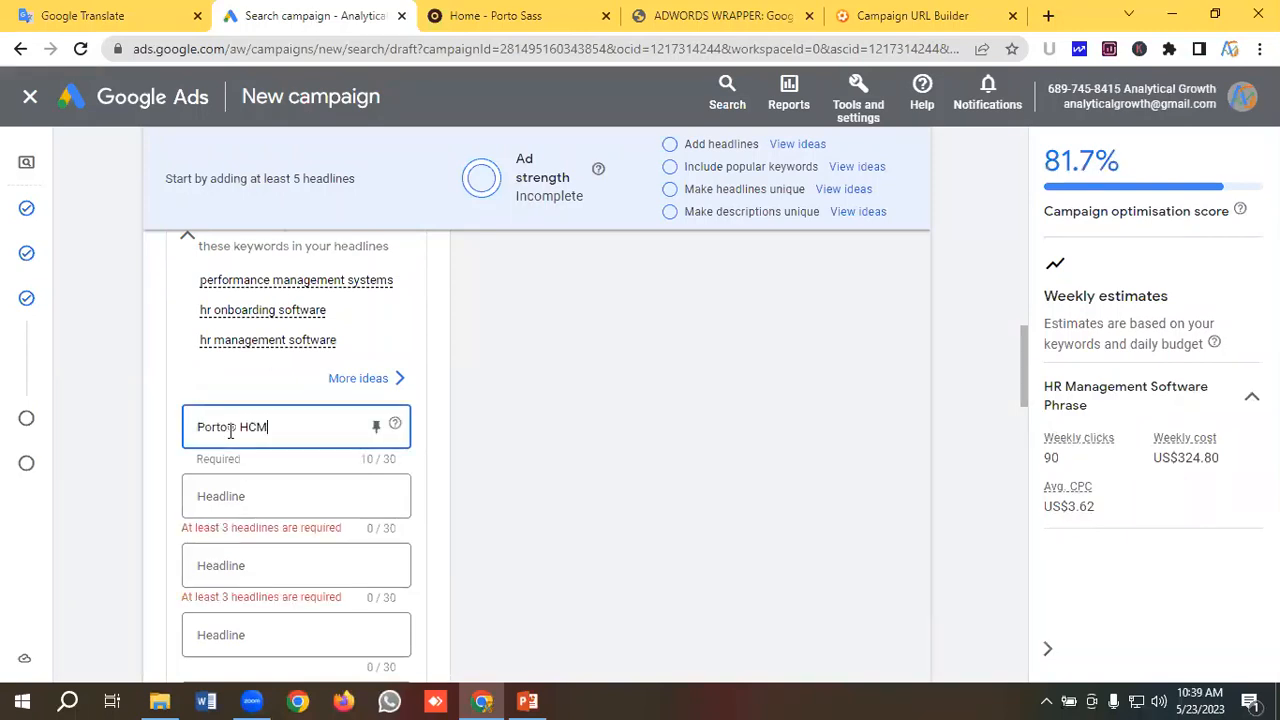
# Copy "Top HR Software In USA" from the Google Translate headline list into the ad's second headline field in Google Ads.
pyautogui.click(110, 15)
pyautogui.moveTo(271, 274); pyautogui.dragTo(50, 272)
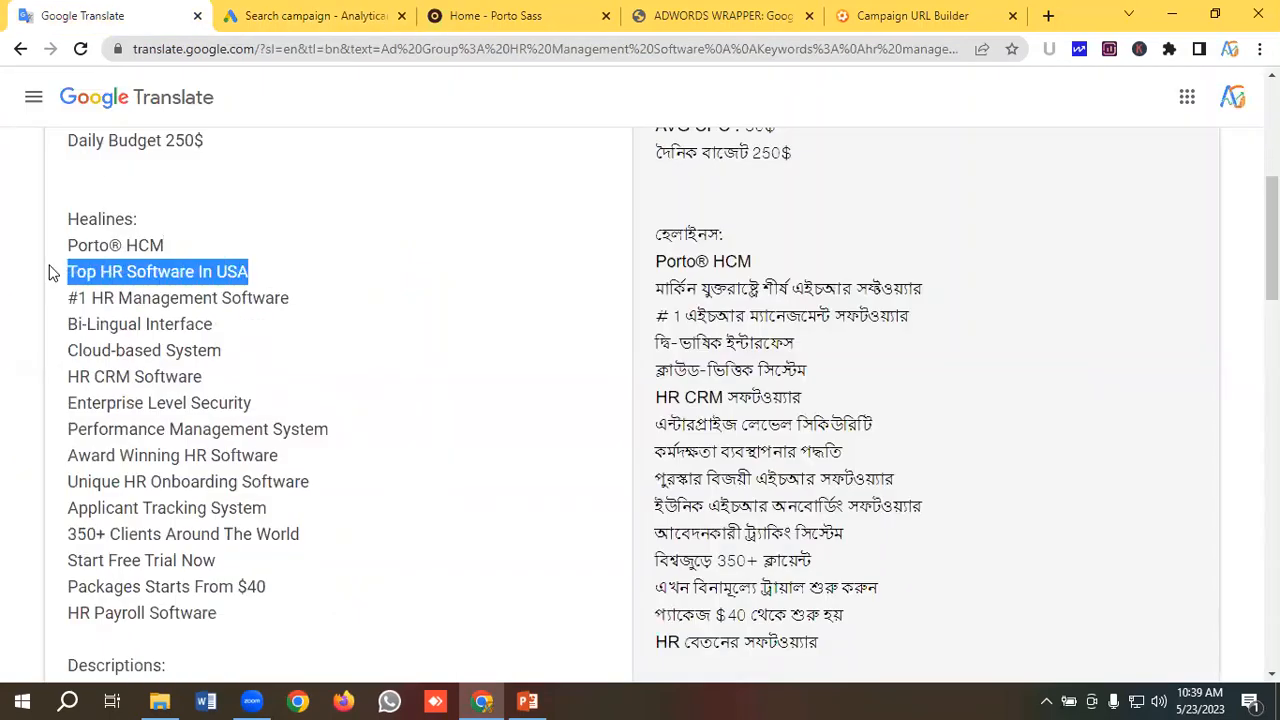
pyautogui.click(275, 16)
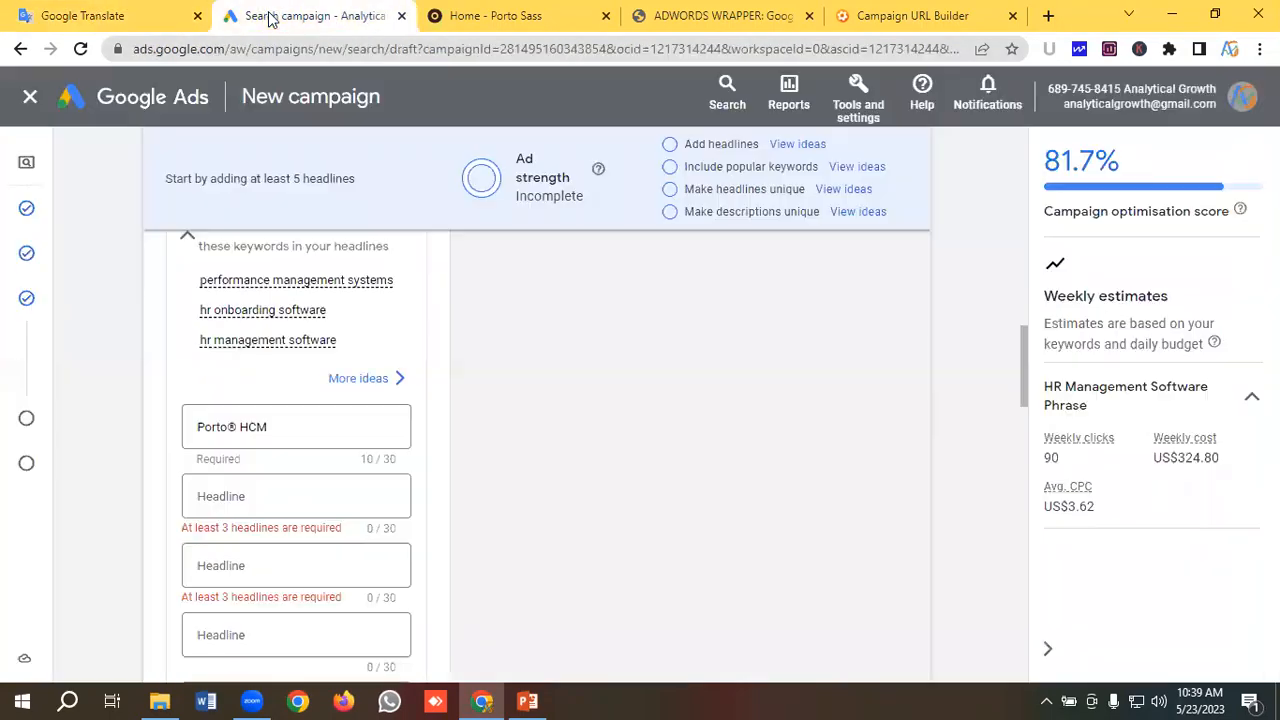
pyautogui.click(238, 496)
pyautogui.hotkey('ctrl', 'v')
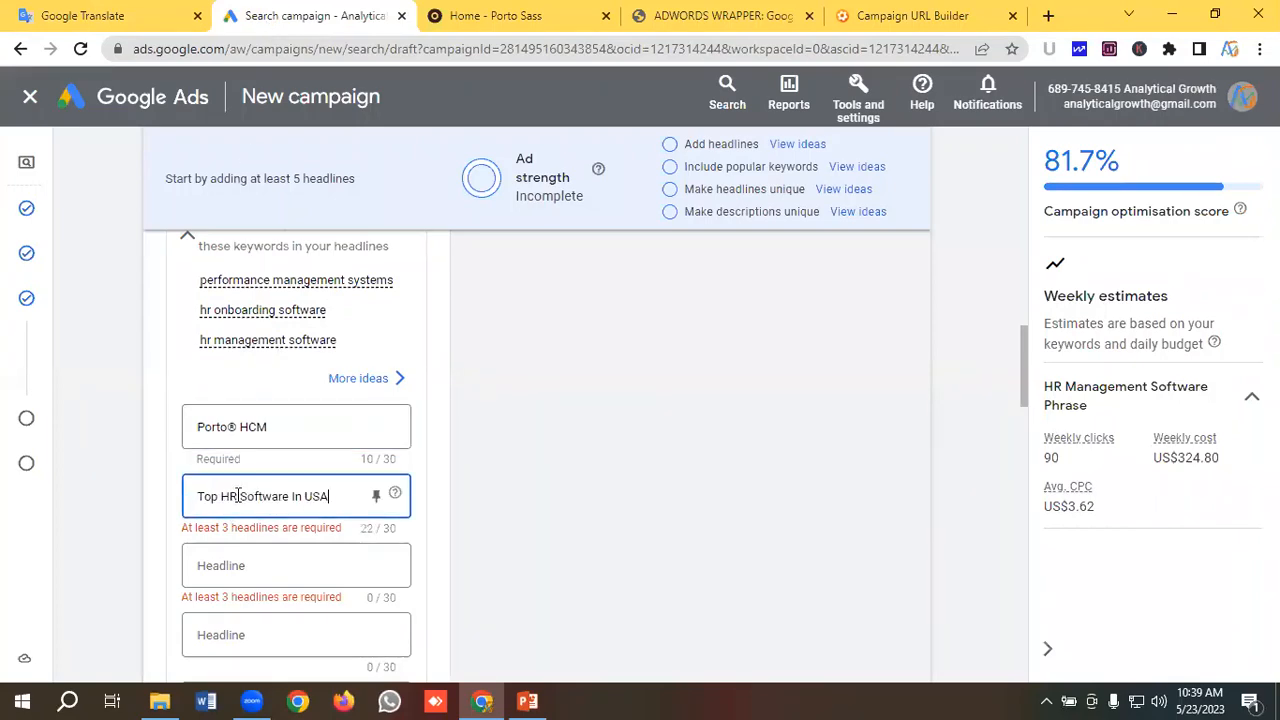
# Copy "#1 HR Management Software" from the Google Translate headline list into the ad's third headline field in Google Ads.
pyautogui.click(105, 16)
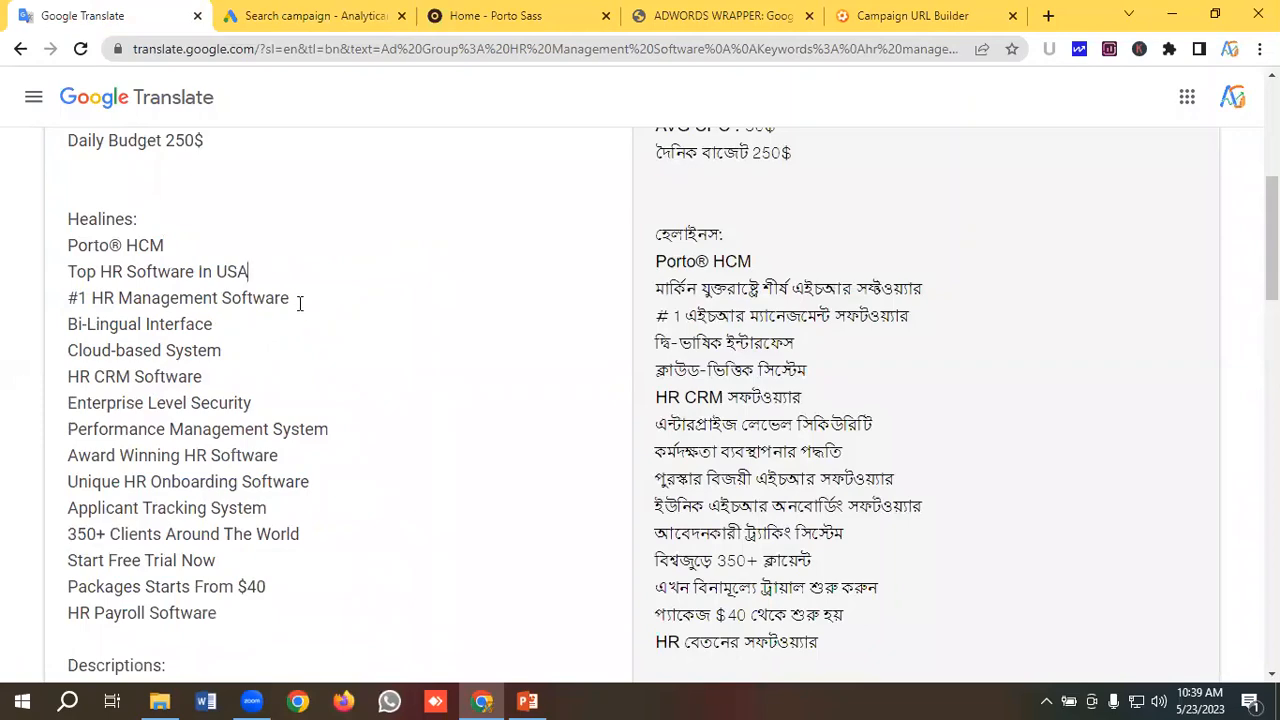
pyautogui.moveTo(299, 300); pyautogui.dragTo(64, 301)
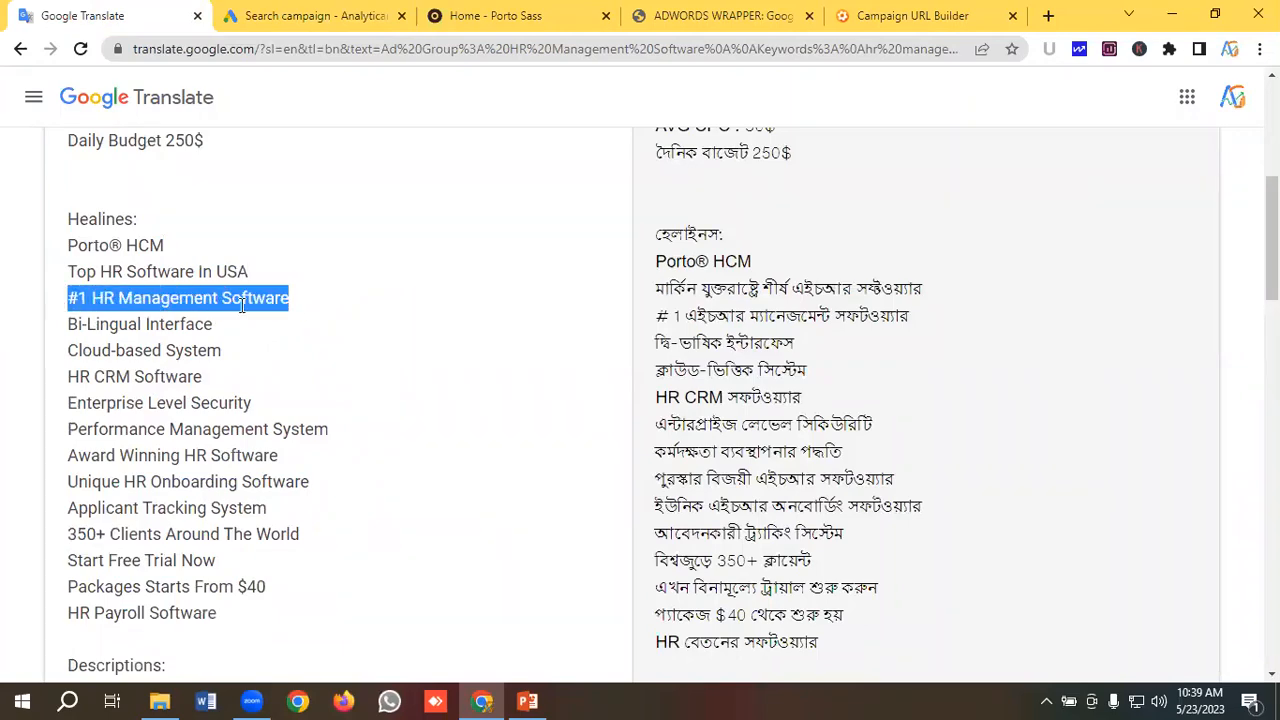
pyautogui.click(300, 16)
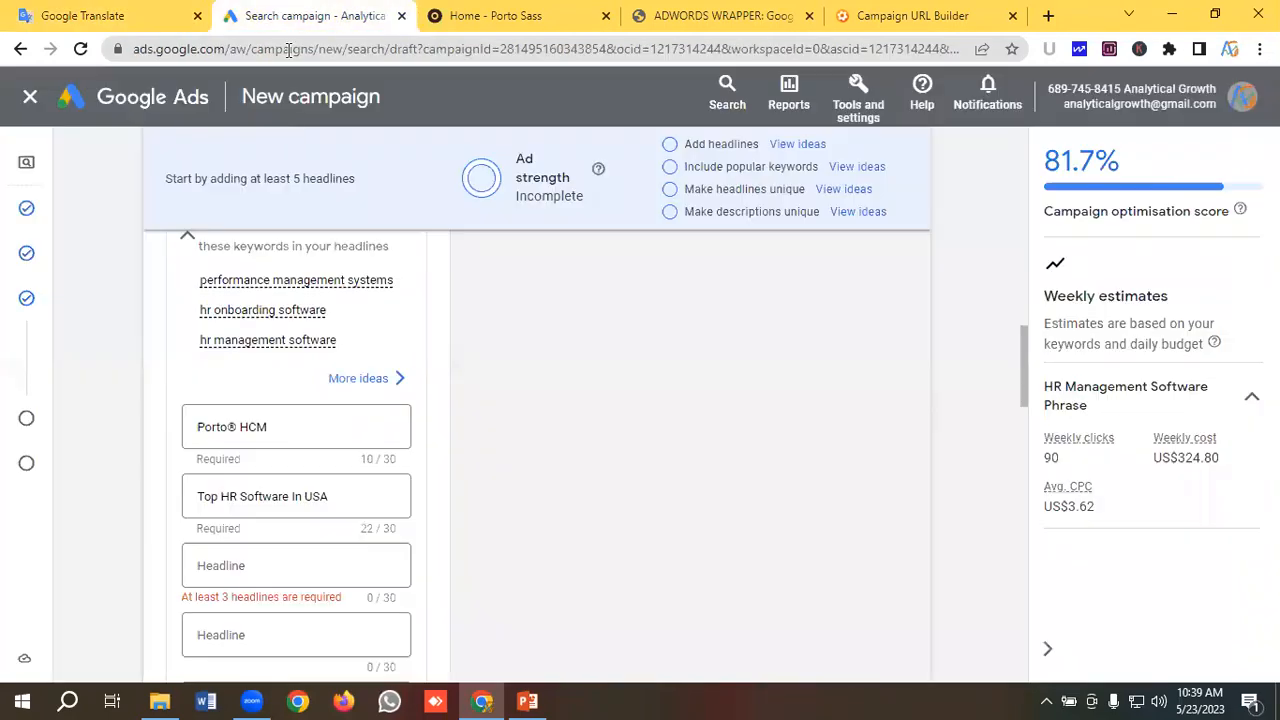
pyautogui.click(266, 511)
pyautogui.click(240, 566)
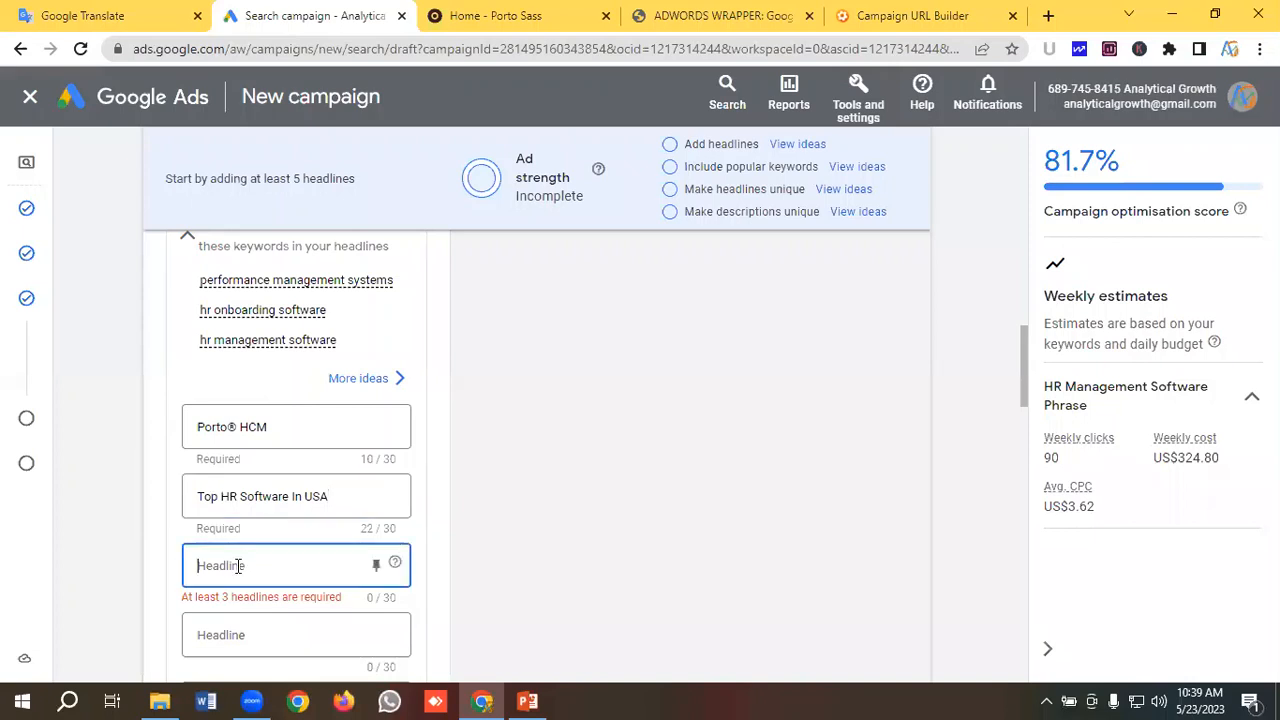
pyautogui.hotkey('ctrl', 'v')
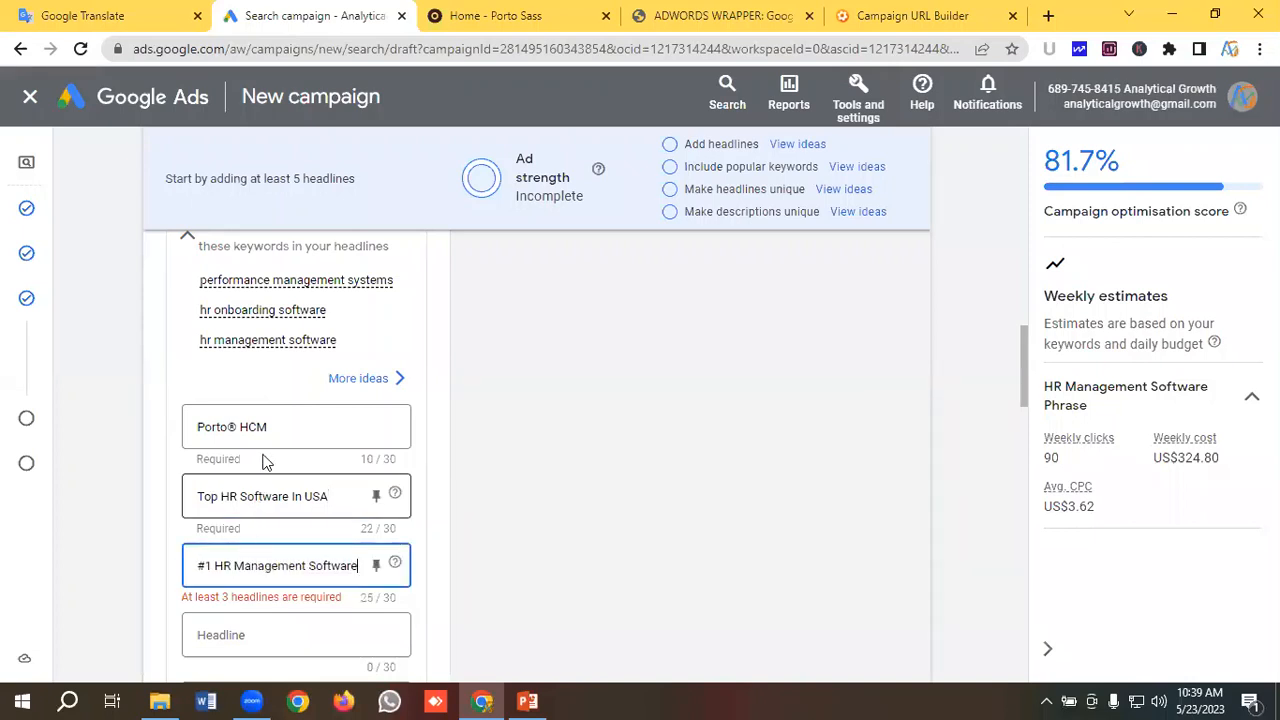
# Copy "Bi-Lingual Interface" from the Google Translate headline list into the ad's fourth headline field in Google Ads.
pyautogui.scroll(-1, 266, 450)
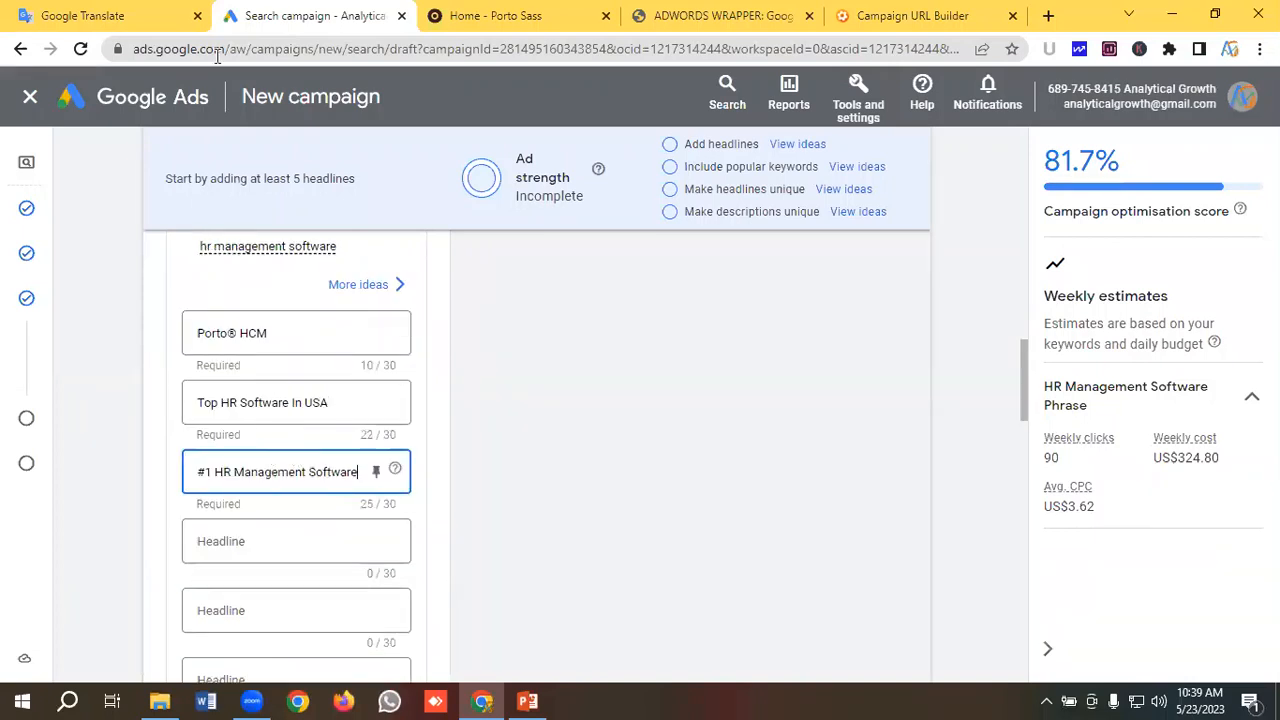
pyautogui.click(88, 12)
pyautogui.moveTo(223, 324); pyautogui.dragTo(42, 330)
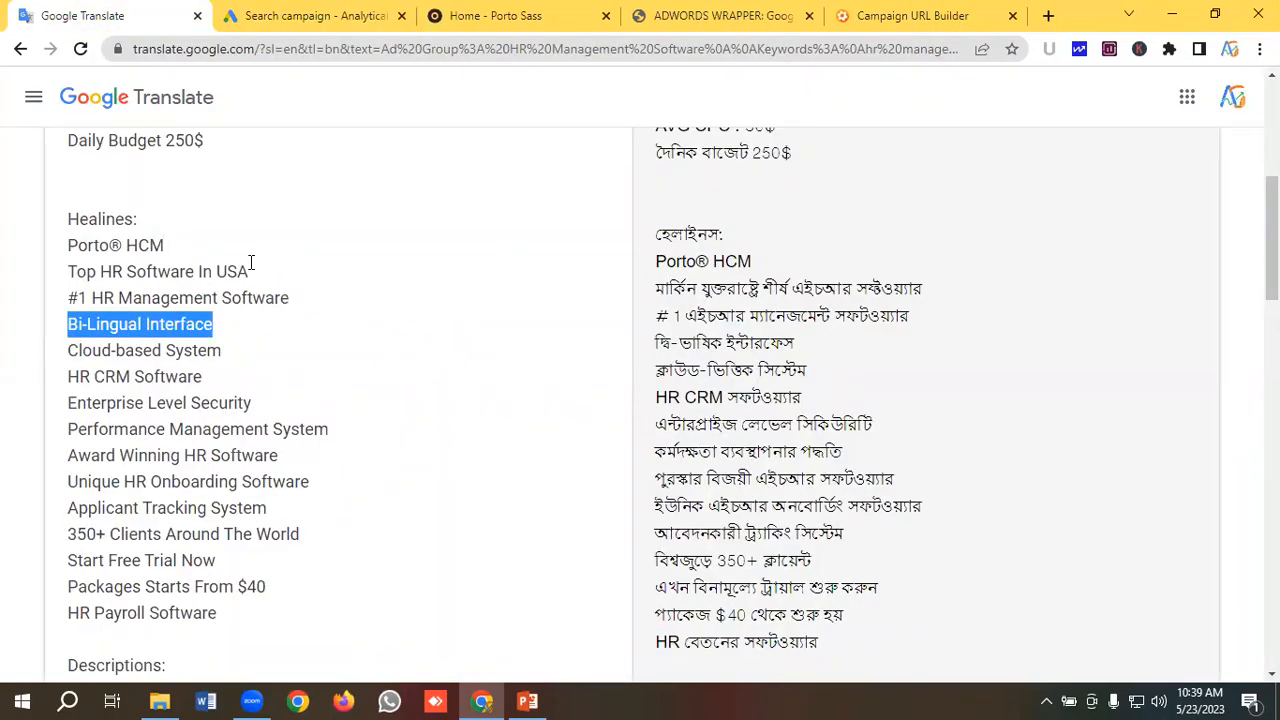
pyautogui.click(243, 22)
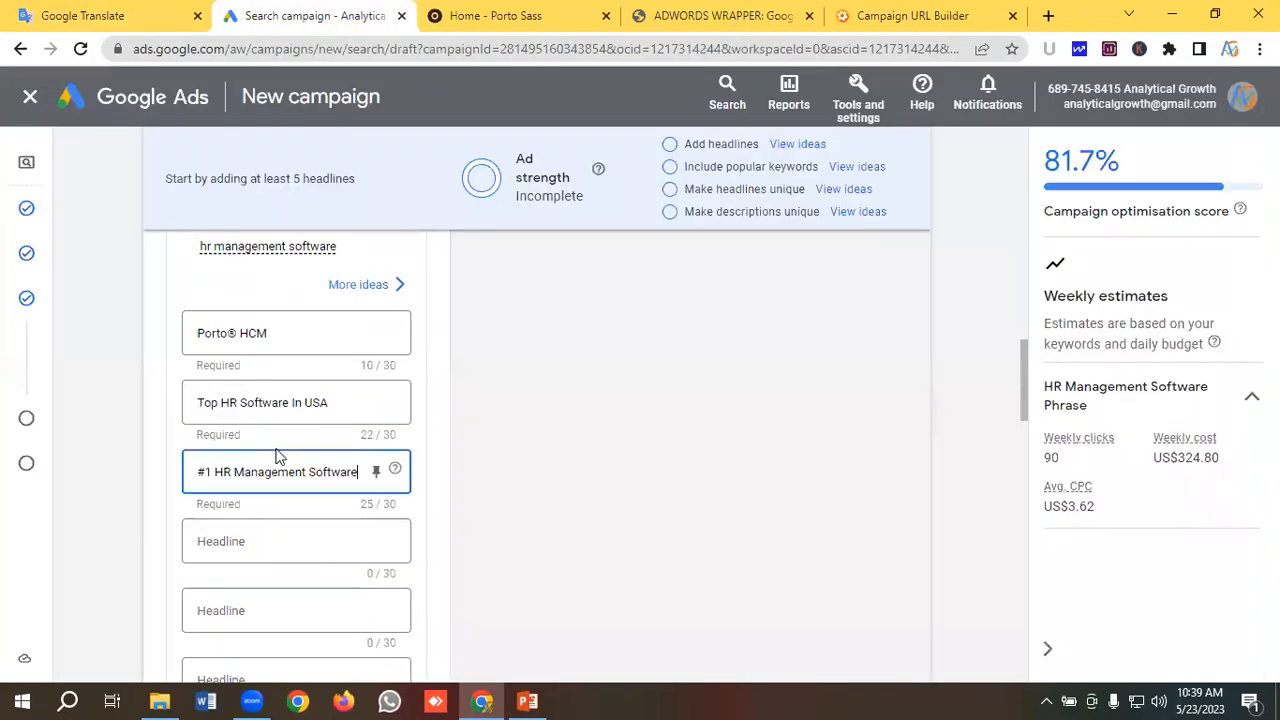
pyautogui.click(237, 541)
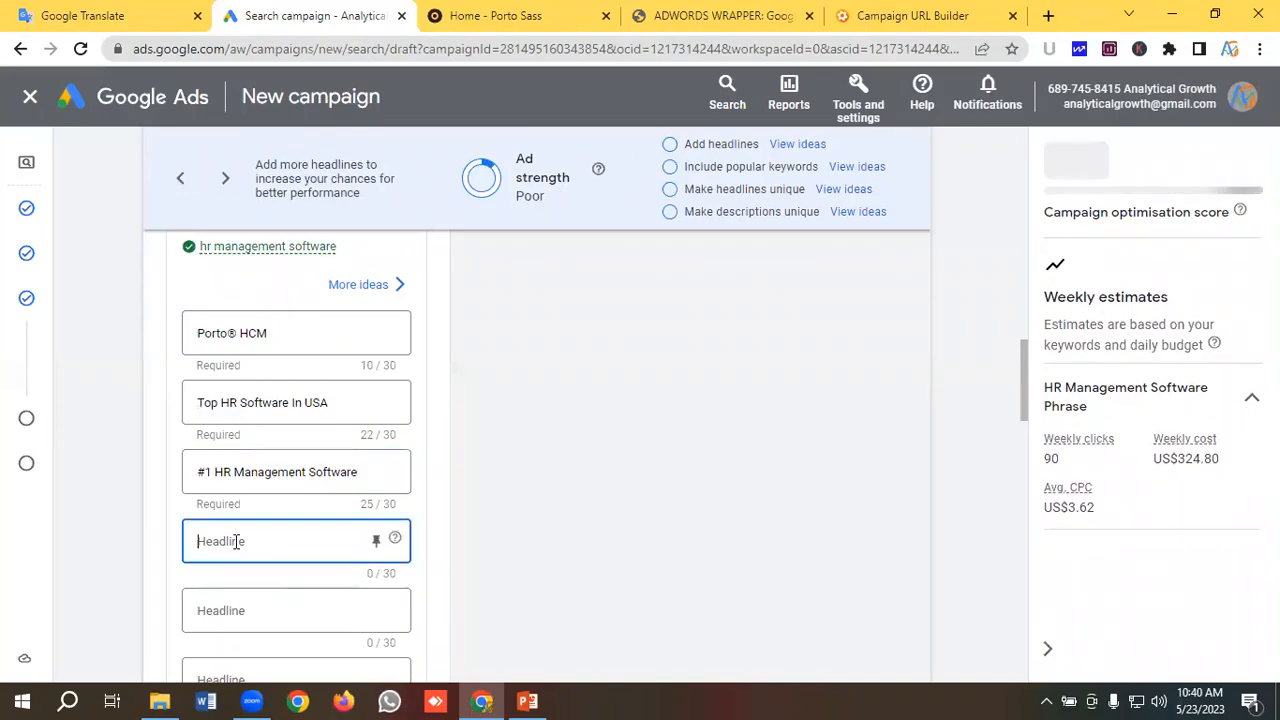
pyautogui.hotkey('ctrl', 'v')
# Copy "Cloud-based System" from the Google Translate headline list into the ad's fifth headline field in Google Ads.
pyautogui.click(98, 8)
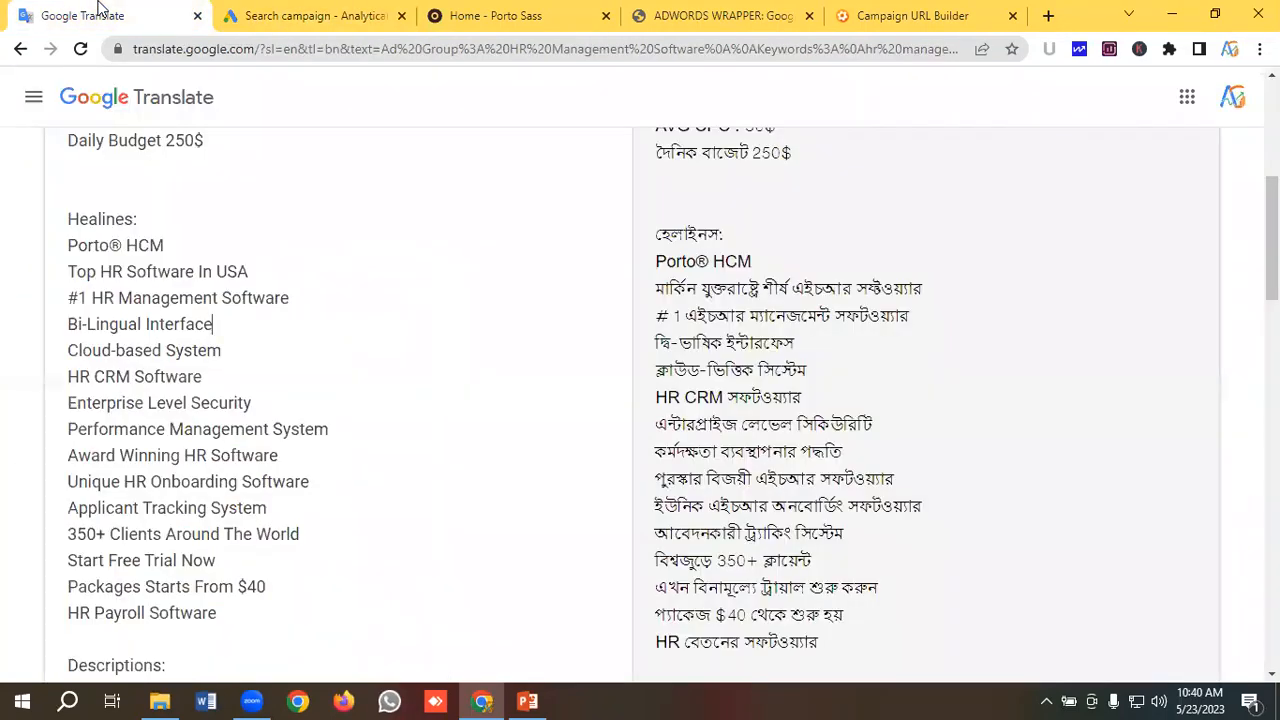
pyautogui.moveTo(224, 352); pyautogui.dragTo(57, 360)
pyautogui.hotkey('ctrl', 'c')
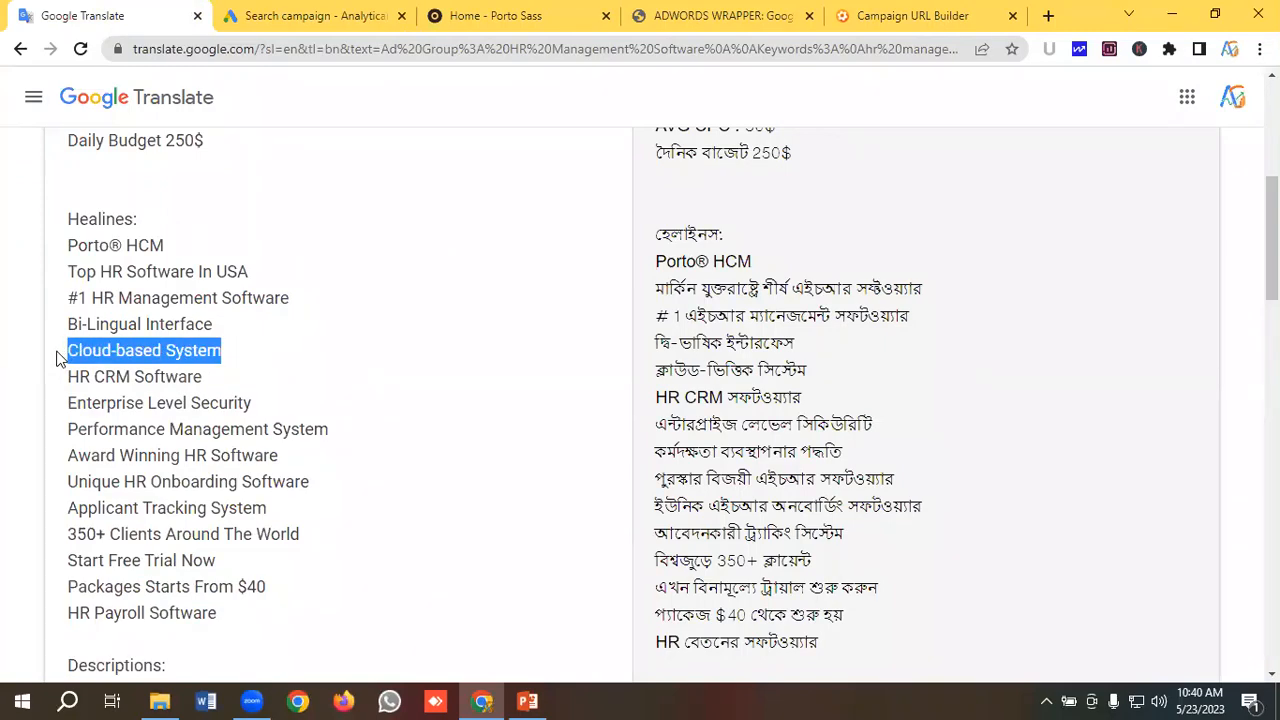
pyautogui.click(310, 15)
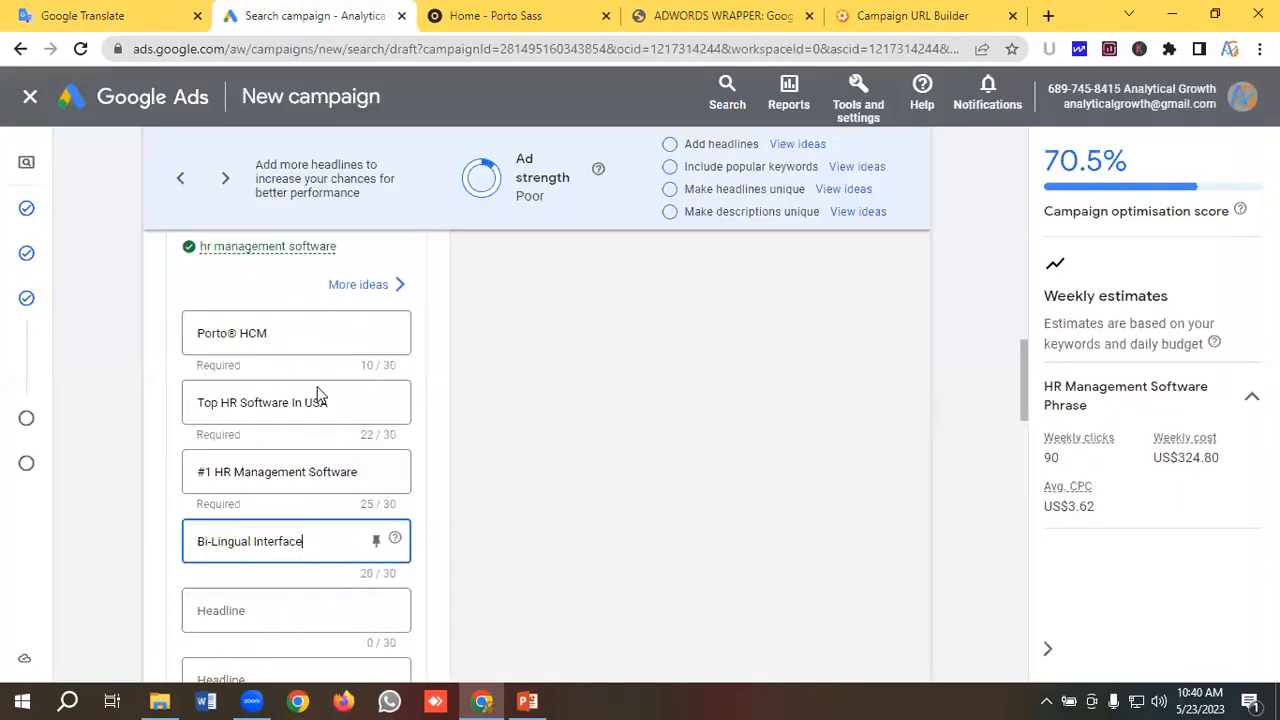
pyautogui.scroll(-2, 318, 398)
pyautogui.click(281, 423)
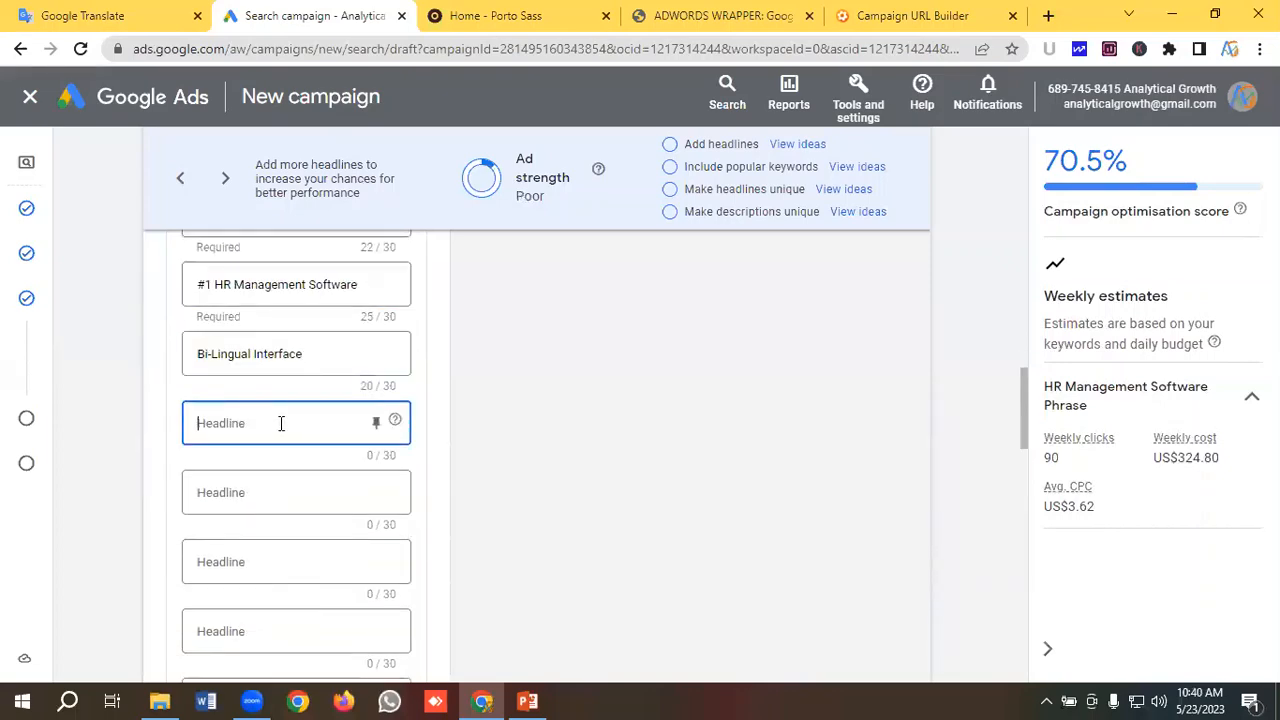
pyautogui.hotkey('ctrl', 'v')
# Copy "HR CRM Software" from the Google Translate headline list into the ad's sixth headline field in Google Ads.
pyautogui.click(108, 10)
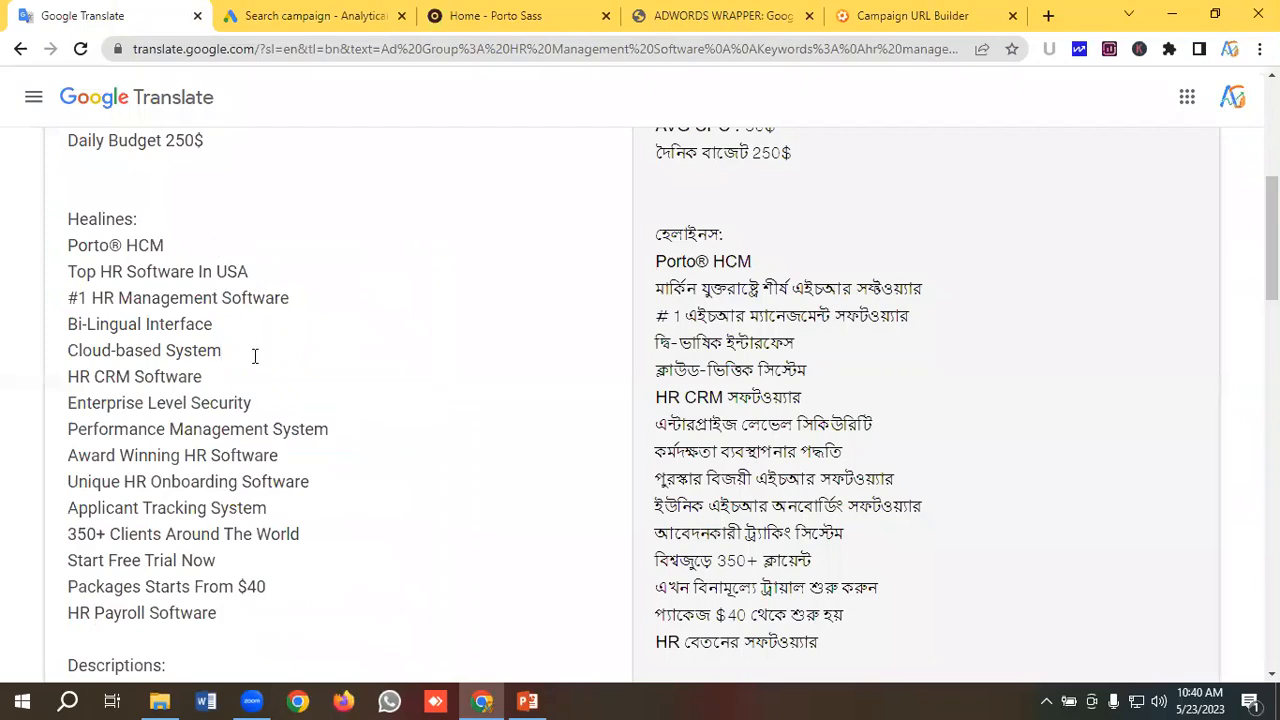
pyautogui.moveTo(214, 375); pyautogui.dragTo(8, 382)
pyautogui.hotkey('ctrl', 'c')
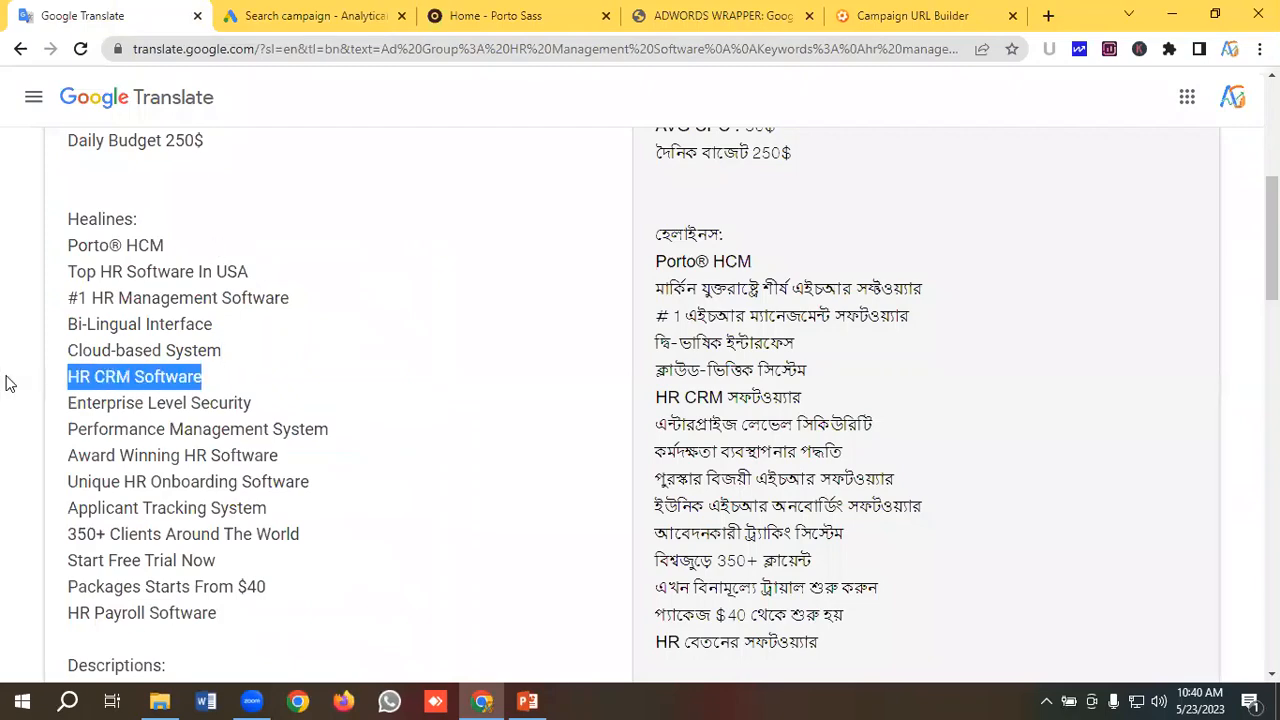
pyautogui.click(278, 10)
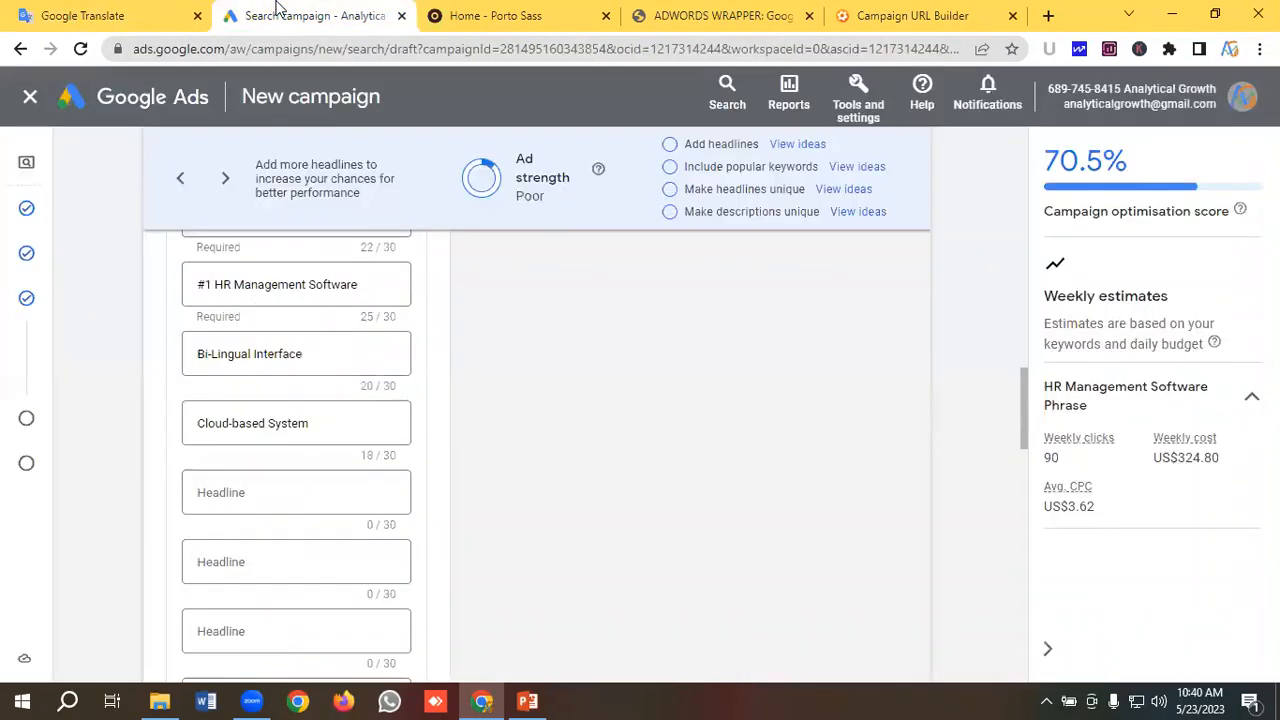
pyautogui.click(245, 487)
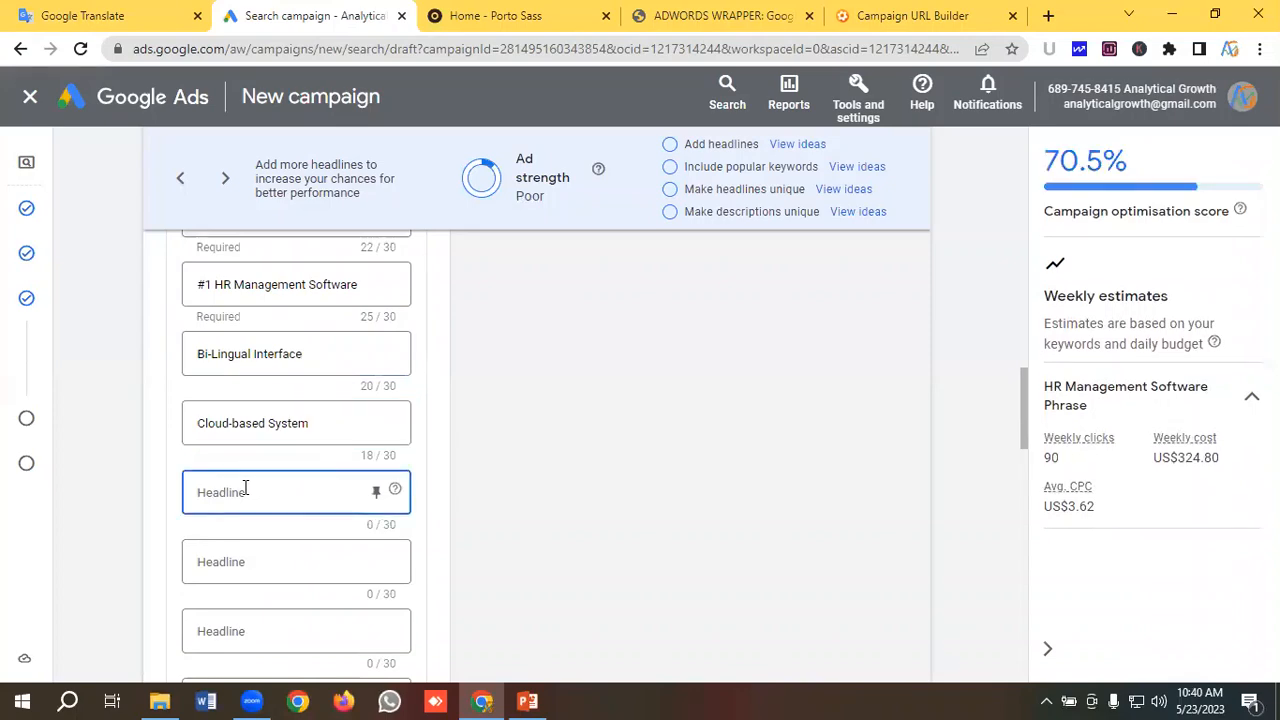
pyautogui.hotkey('ctrl', 'v')
# Copy "Enterprise Level Security" from Google Translate into the ad's seventh headline field in Google Ads and return to the headline list.
pyautogui.click(108, 15)
pyautogui.scroll(-2, 264, 368)
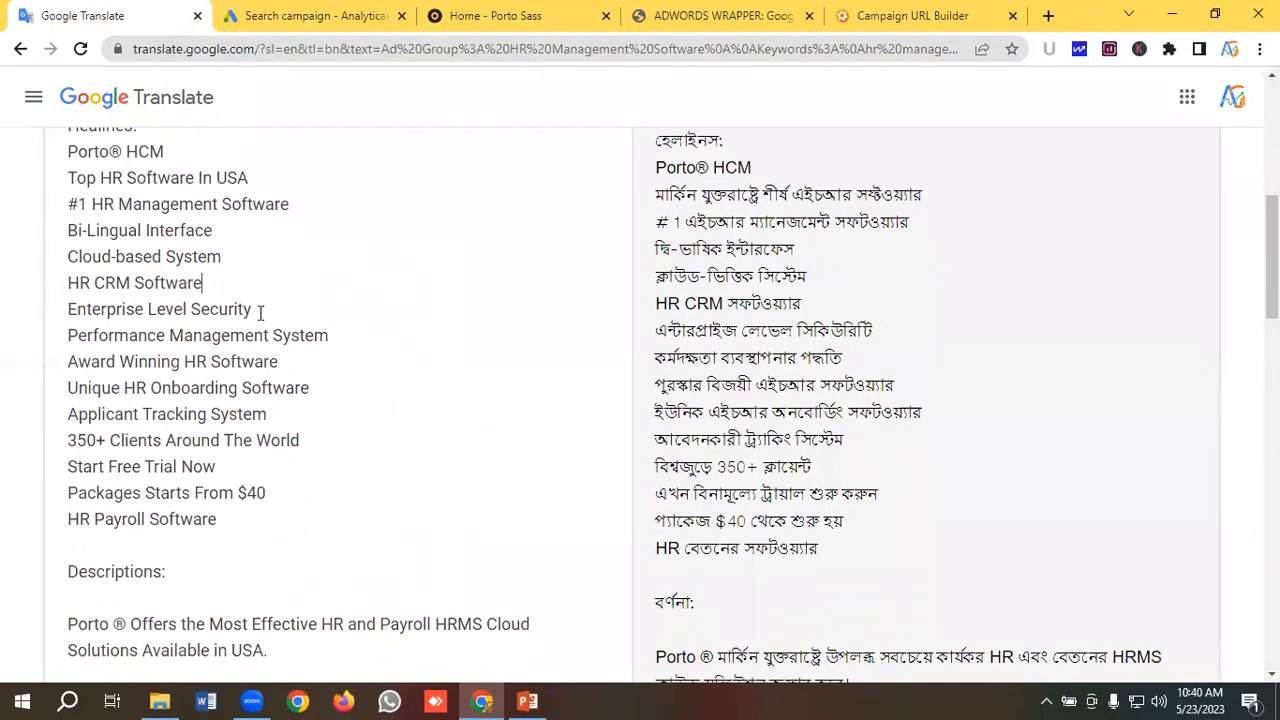
pyautogui.moveTo(268, 309); pyautogui.dragTo(2, 318)
pyautogui.hotkey('ctrl', 'c')
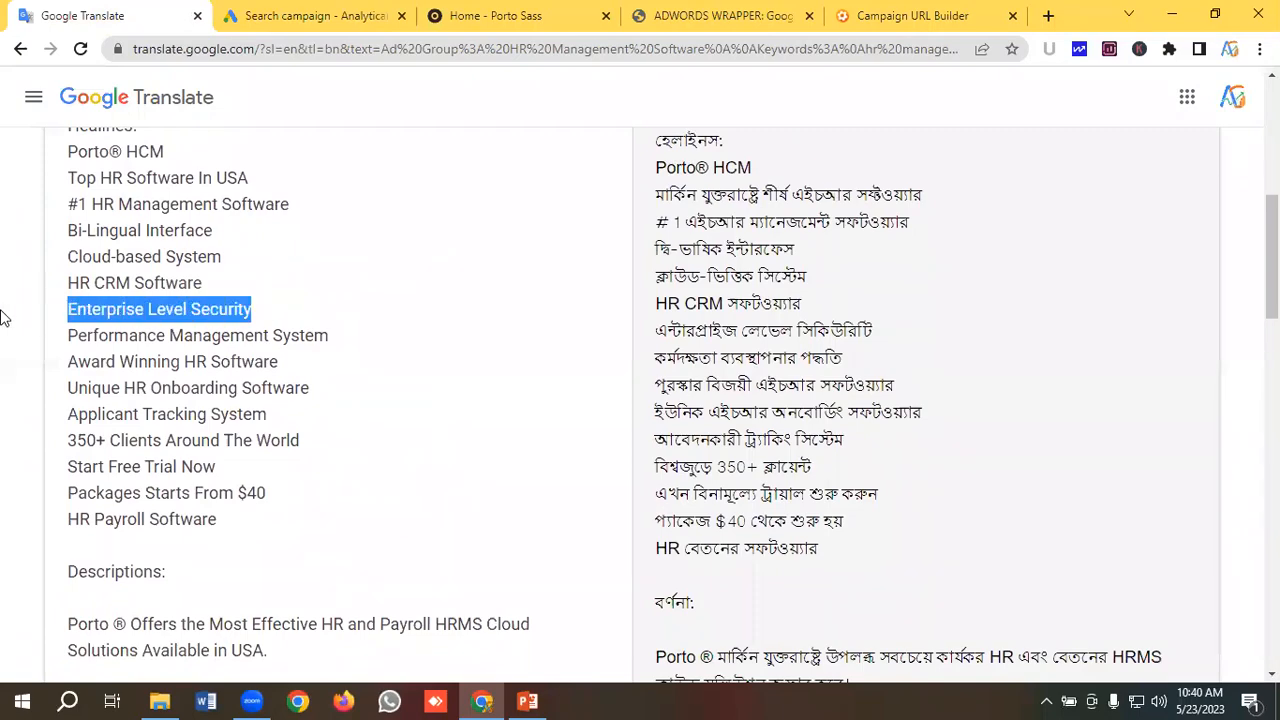
pyautogui.click(275, 15)
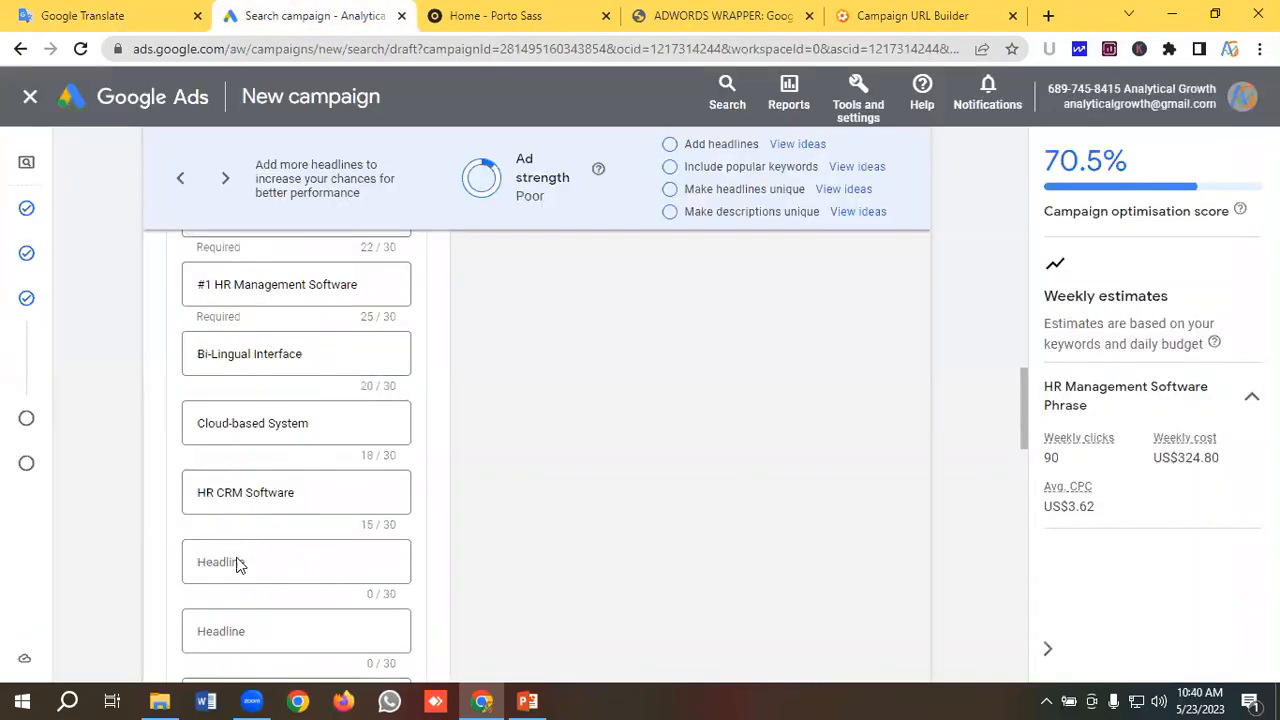
pyautogui.click(231, 561)
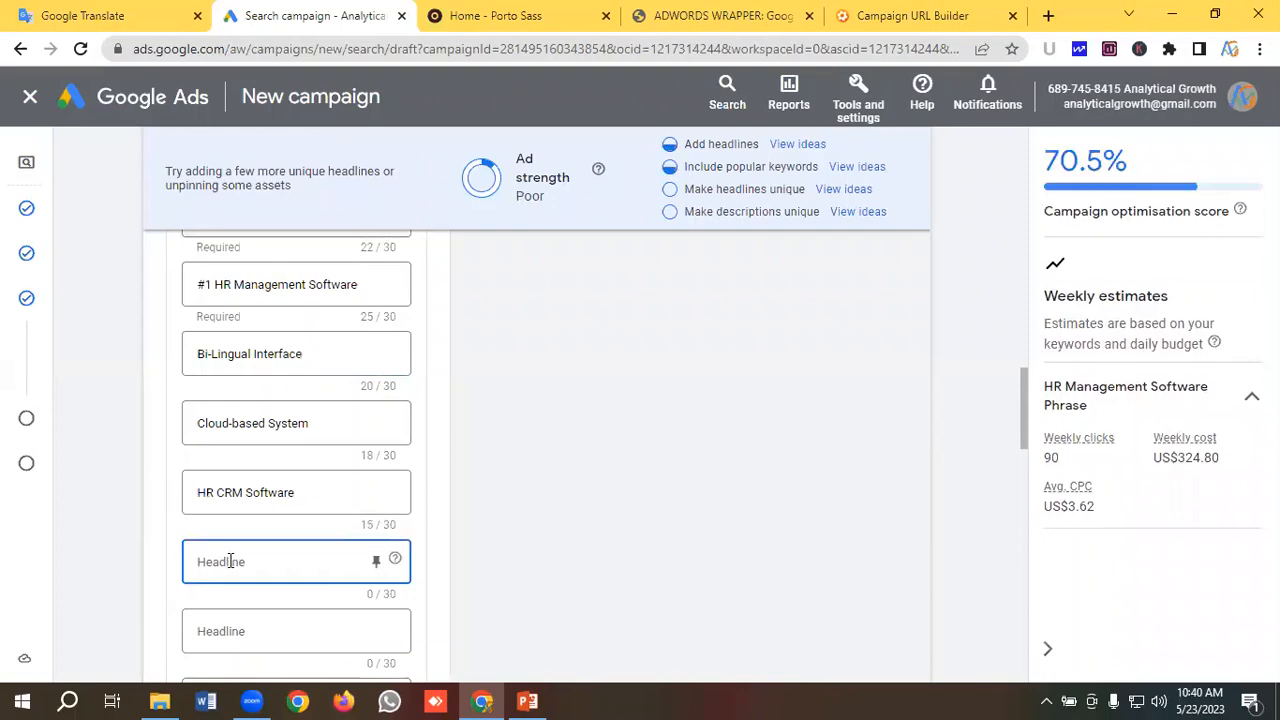
pyautogui.hotkey('ctrl', 'v')
pyautogui.click(95, 15)
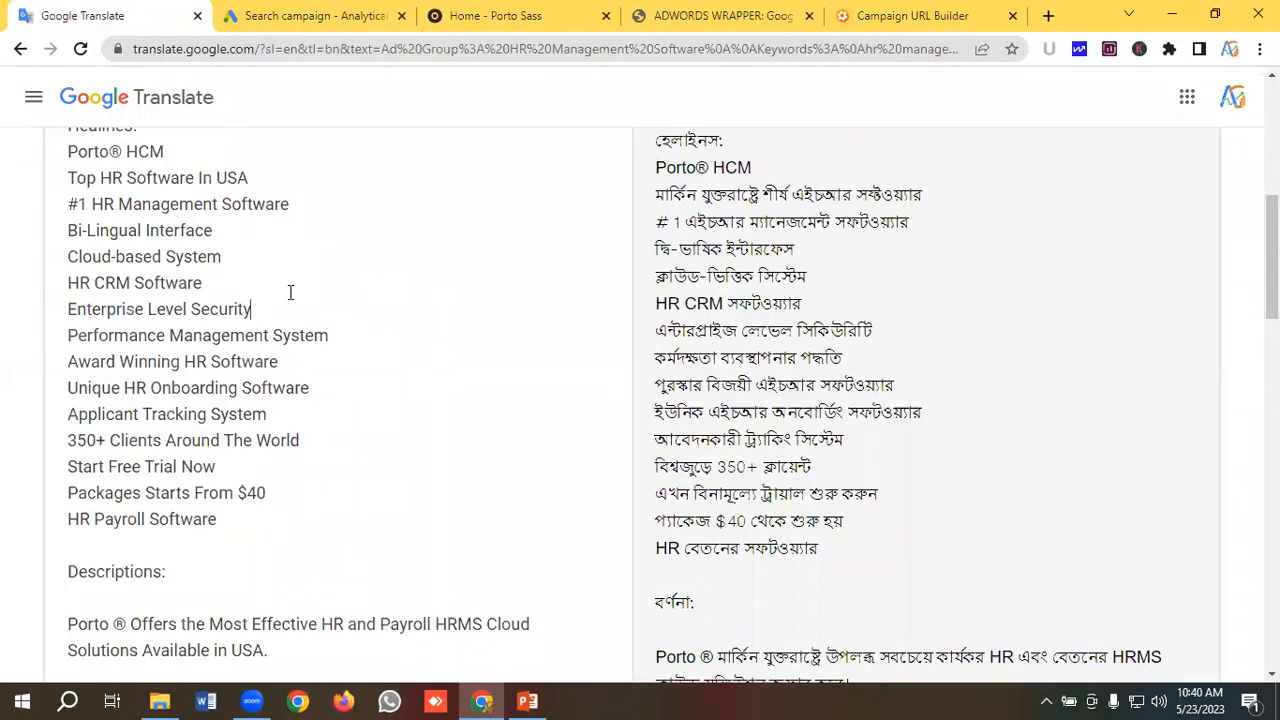
# Copy "Performance Management System" from the Google Translate headline list into the ad's eighth headline field in Google Ads.
pyautogui.scroll(-1, 300, 285)
pyautogui.moveTo(357, 241); pyautogui.dragTo(28, 248)
pyautogui.hotkey('ctrl', 'c')
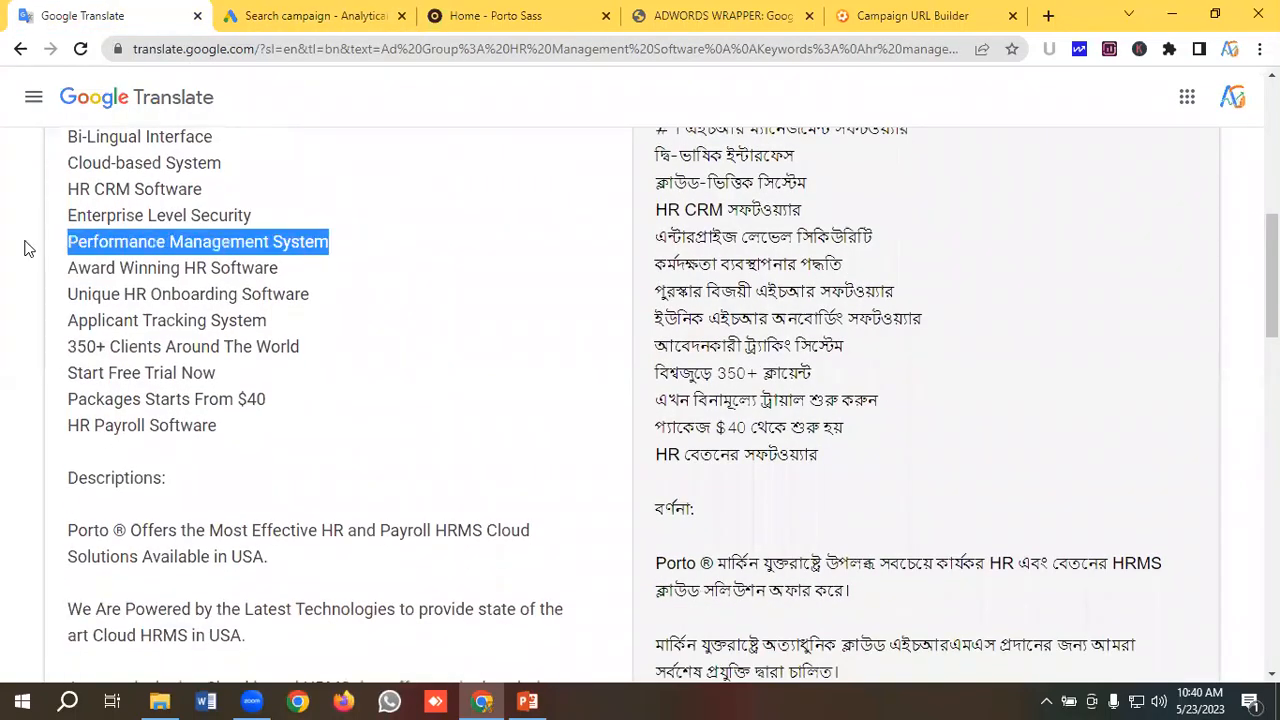
pyautogui.click(262, 15)
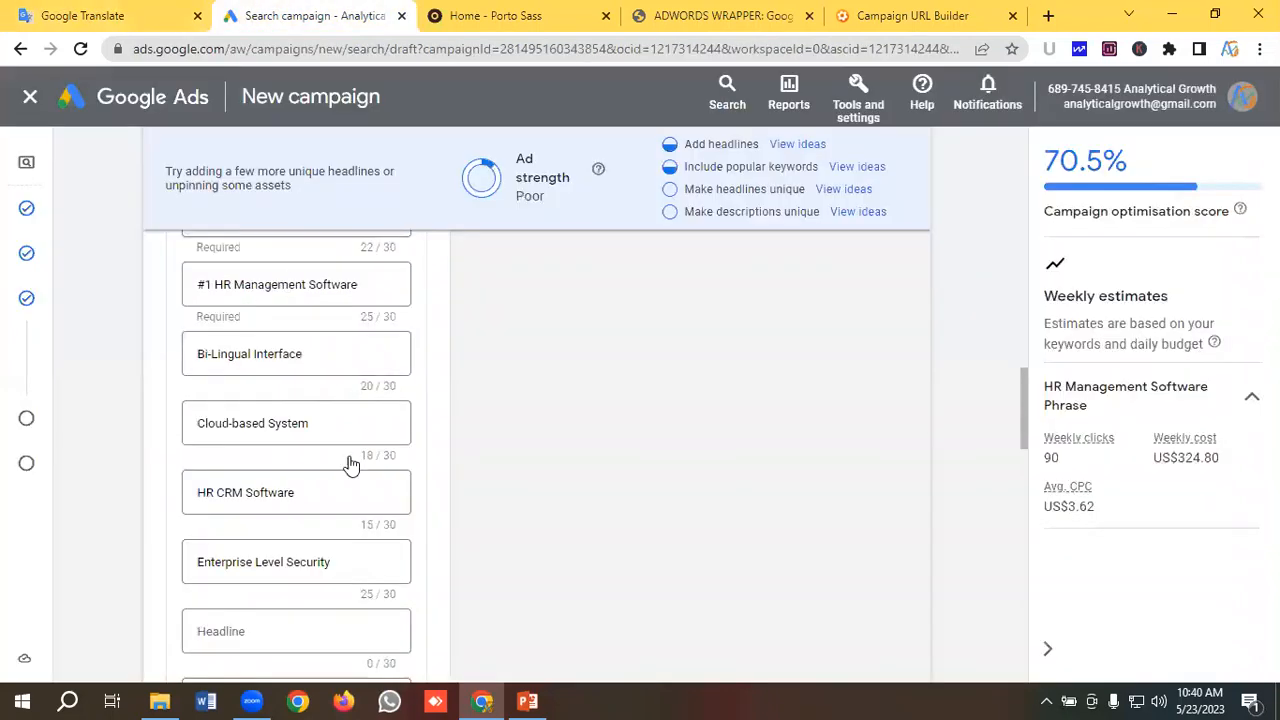
pyautogui.scroll(-1, 316, 412)
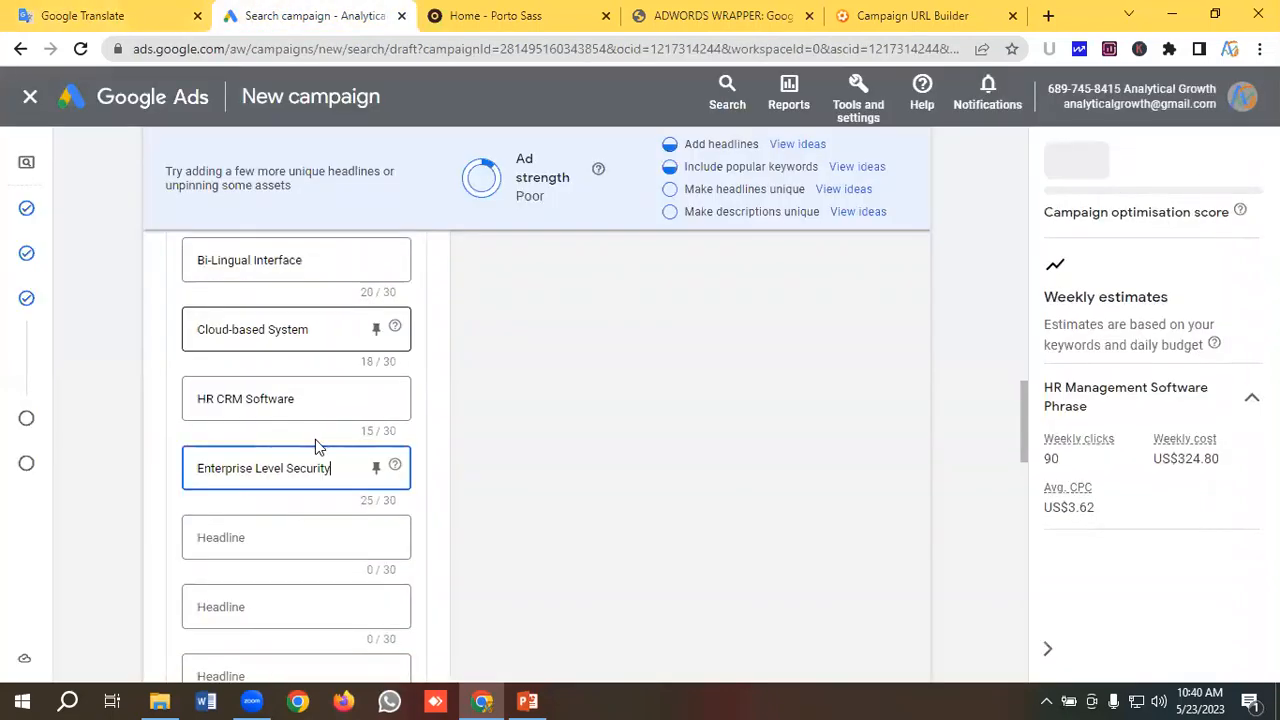
pyautogui.click(247, 537)
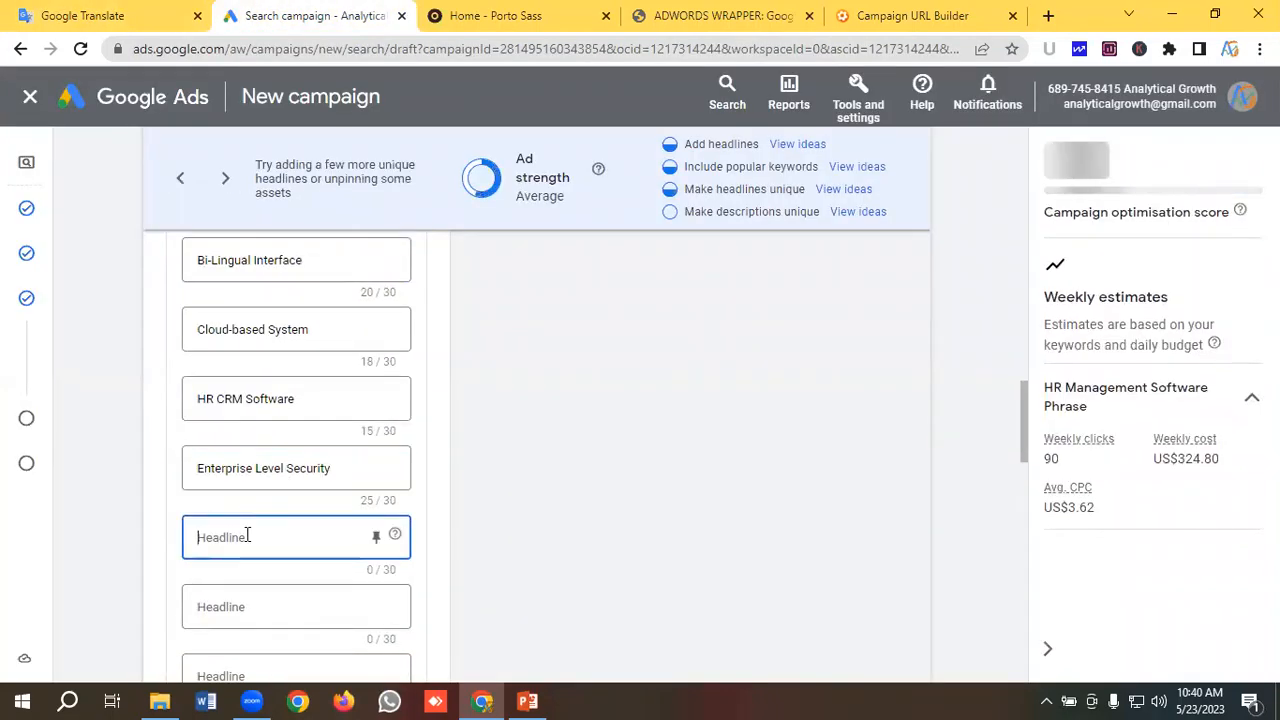
pyautogui.hotkey('ctrl', 'v')
# Copy "Award Winning HR Software" from the Google Translate headline list into the ad's ninth headline field in Google Ads.
pyautogui.click(113, 12)
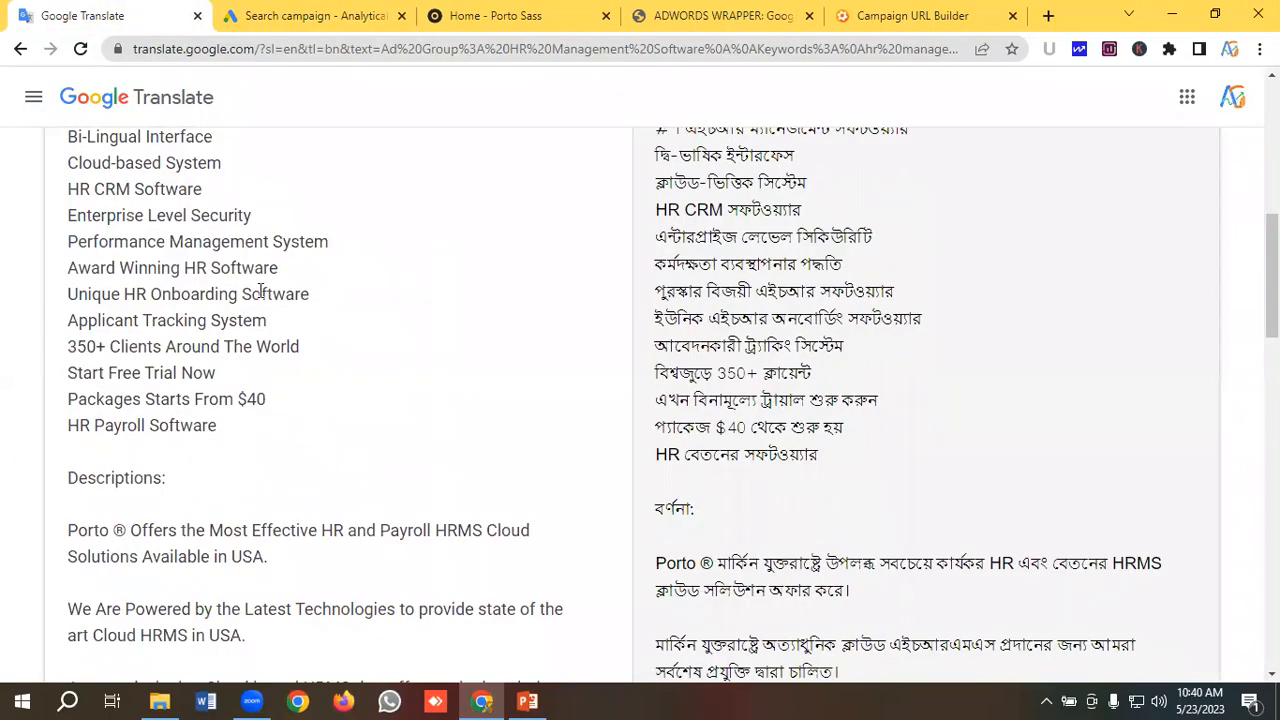
pyautogui.moveTo(301, 269); pyautogui.dragTo(34, 277)
pyautogui.hotkey('ctrl', 'c')
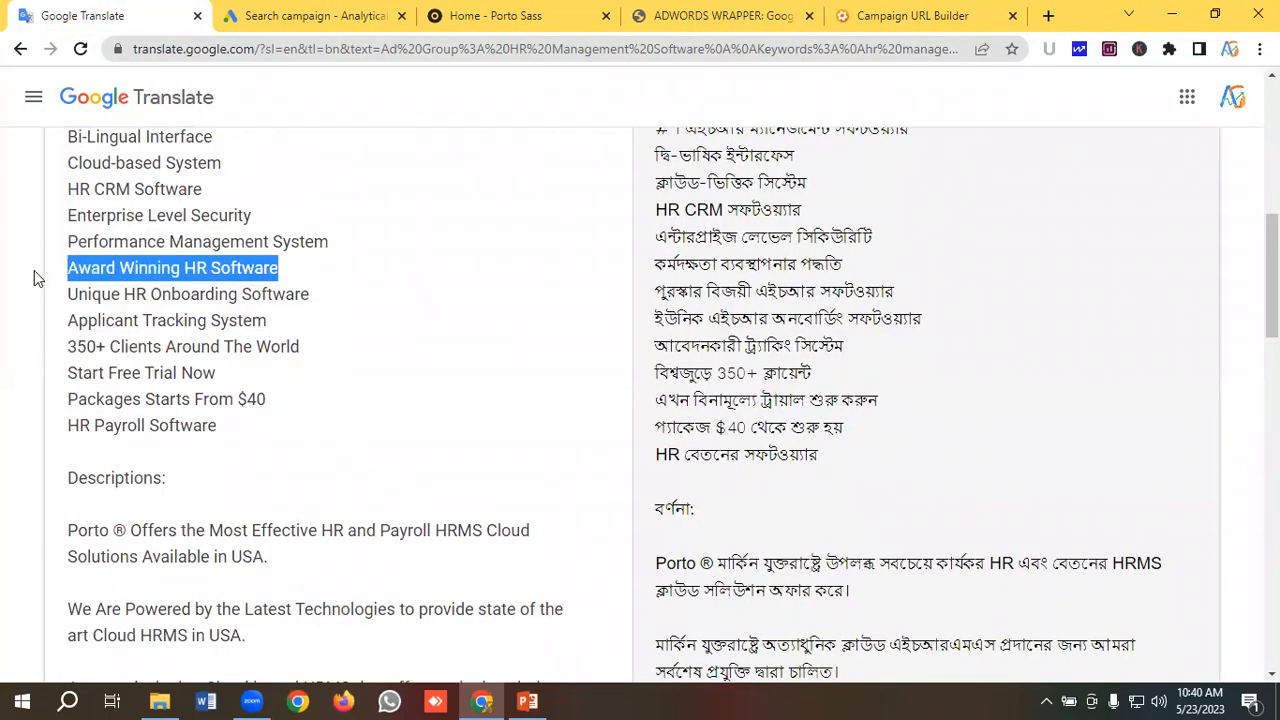
pyautogui.click(248, 12)
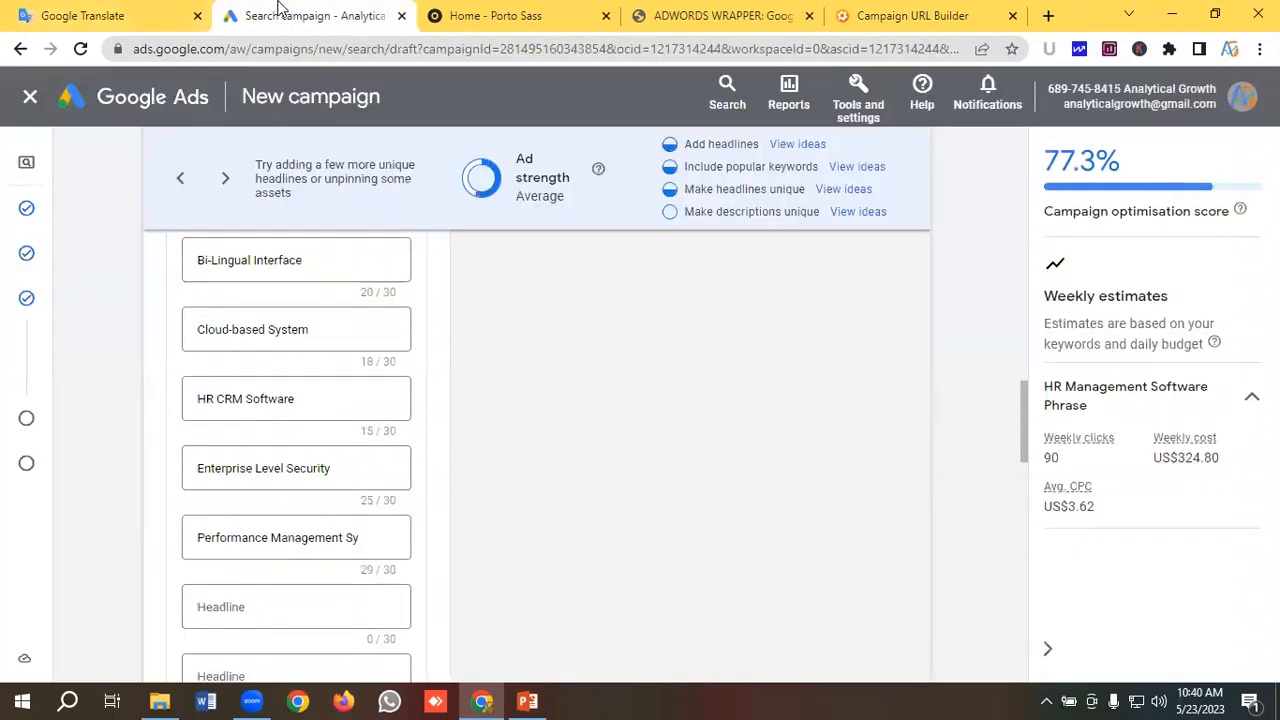
pyautogui.scroll(-3, 258, 383)
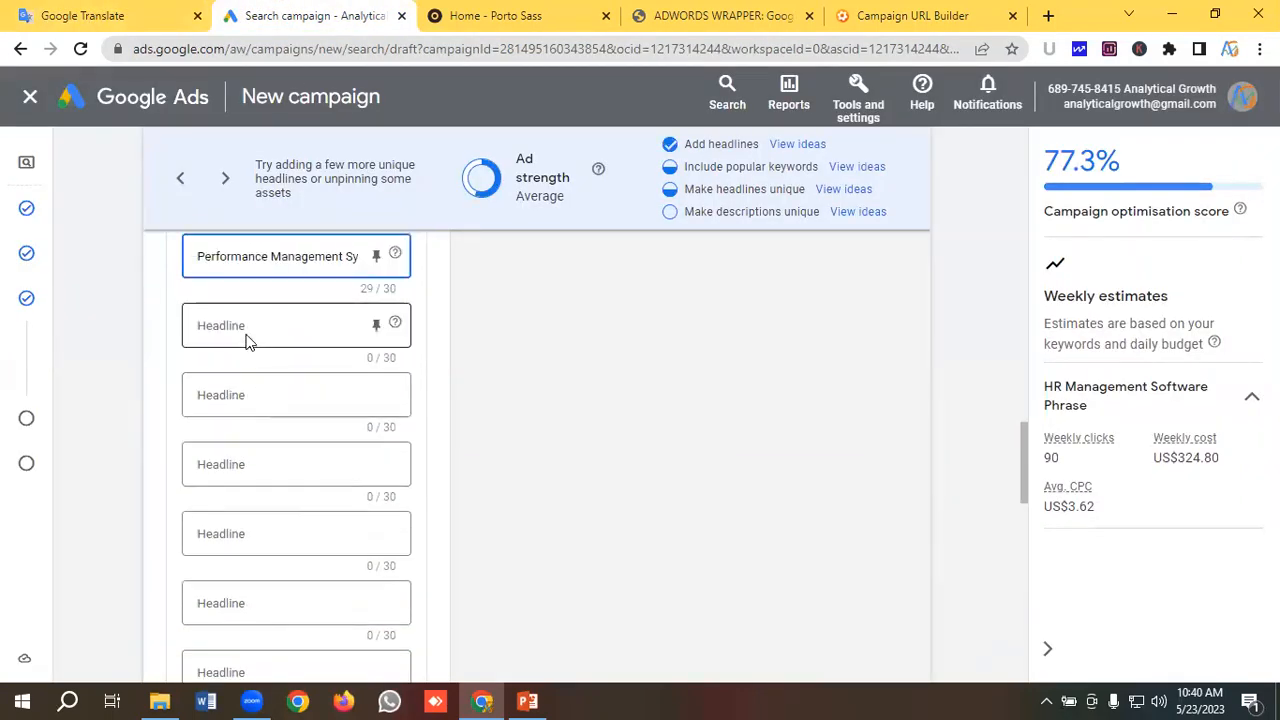
pyautogui.click(245, 327)
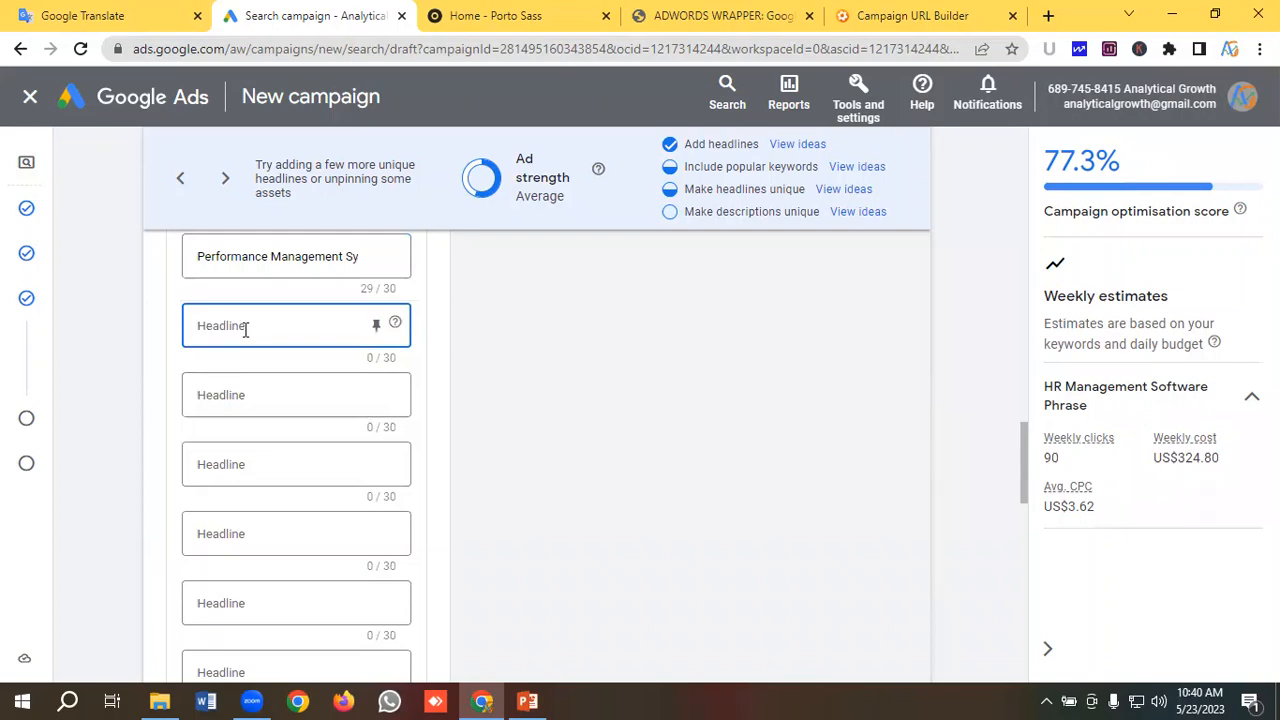
pyautogui.hotkey('ctrl', 'v')
# Copy "Unique HR Onboarding Software" from the Google Translate headline list into the ad's tenth headline field in Google Ads.
pyautogui.click(89, 10)
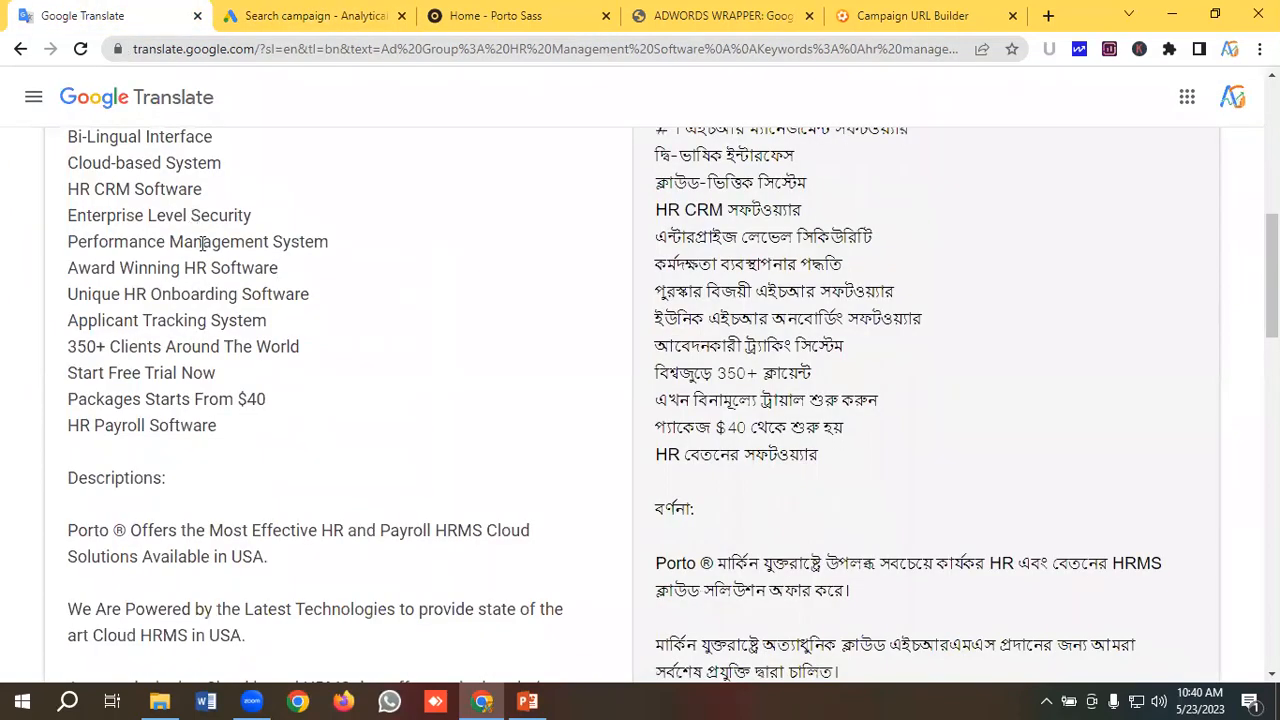
pyautogui.moveTo(341, 290); pyautogui.dragTo(2, 296)
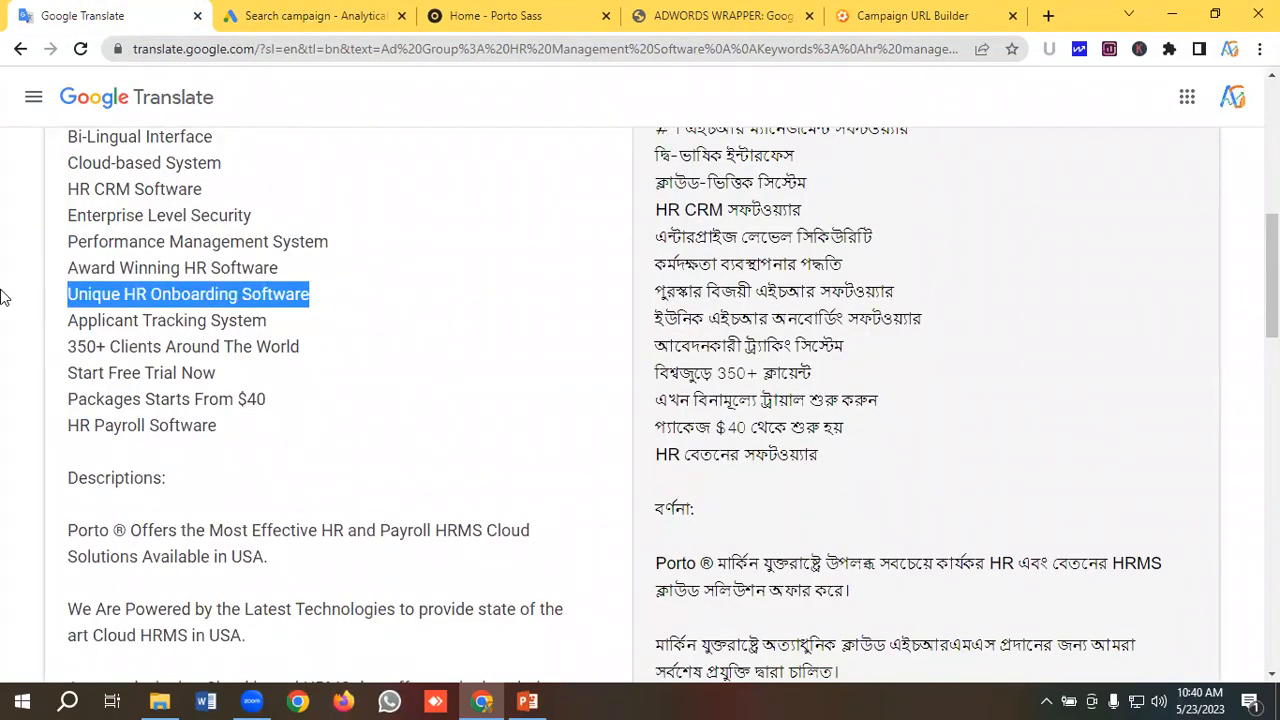
pyautogui.click(255, 14)
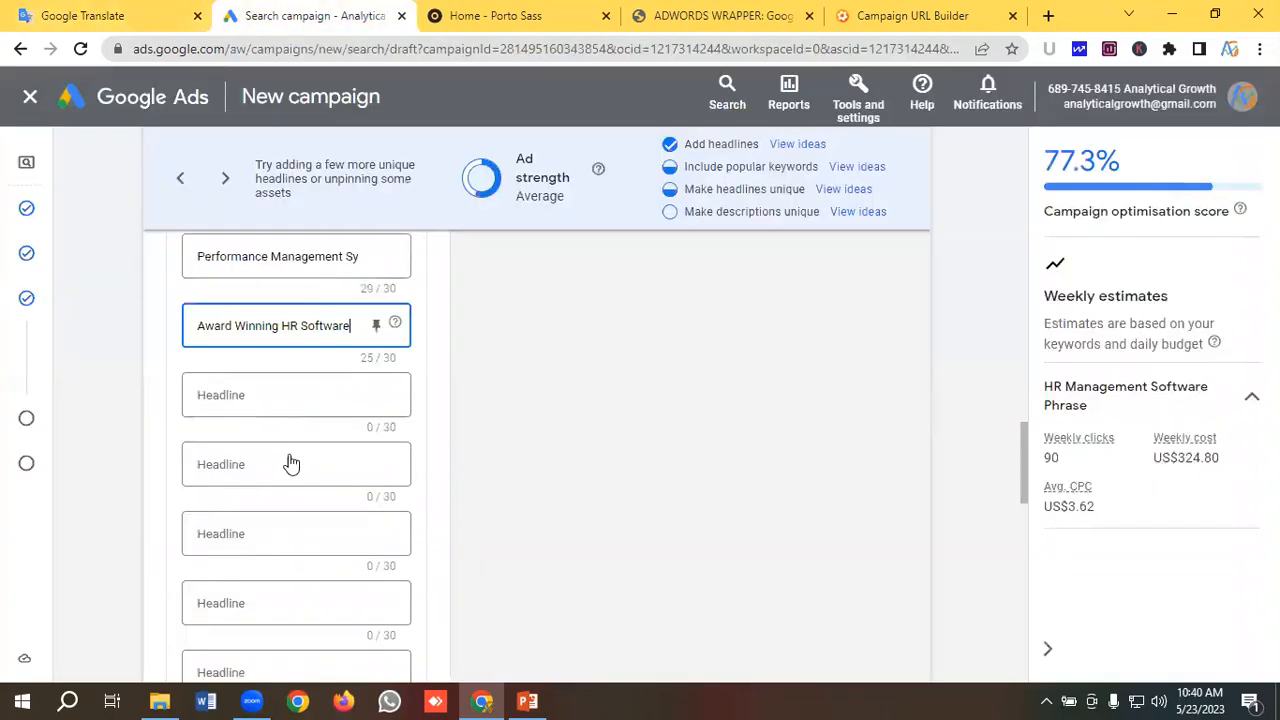
pyautogui.click(264, 394)
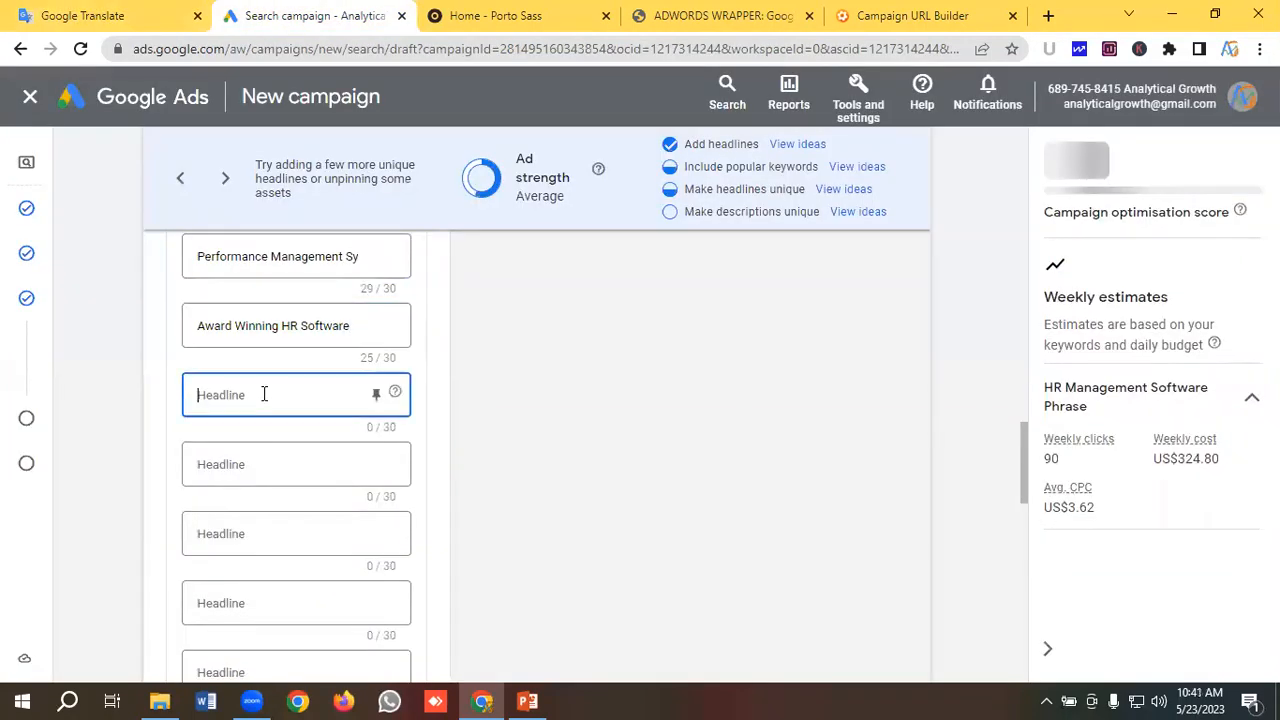
# Copy "Applicant Tracking System" from the Google Translate headline list into the ad's eleventh headline field in Google Ads.
pyautogui.click(120, 16)
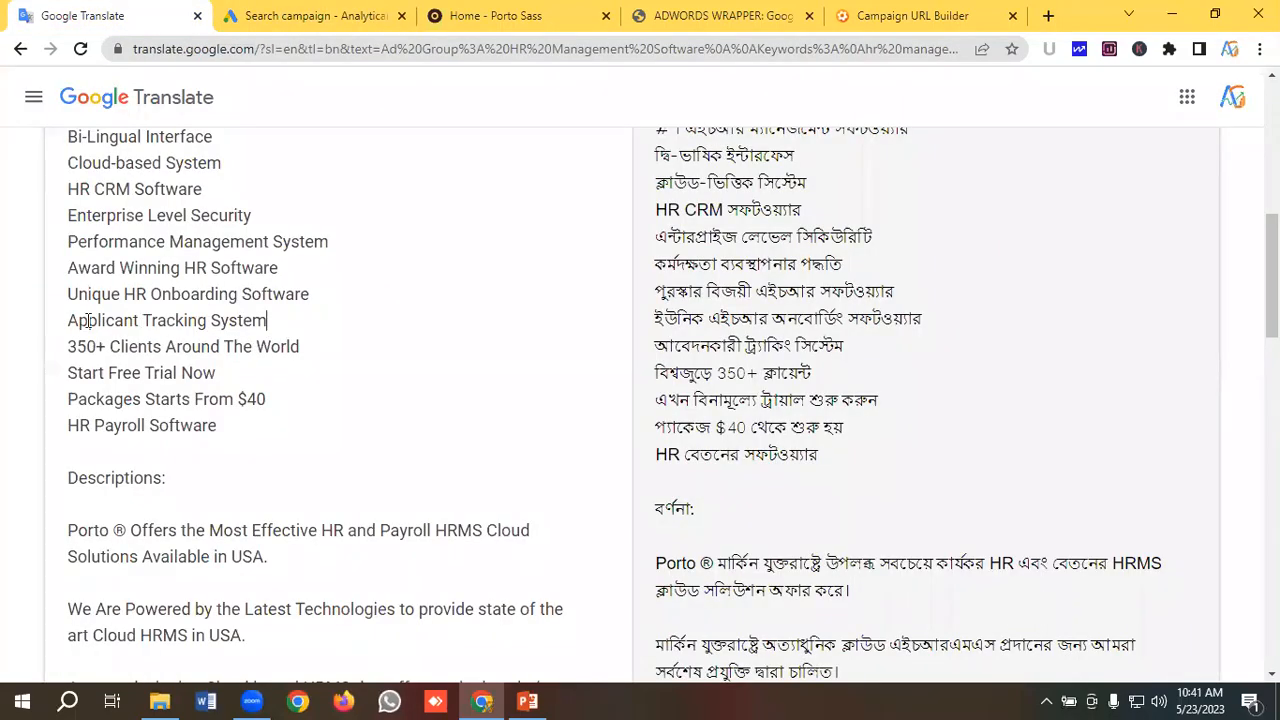
pyautogui.hotkey('shift', 'Home')
pyautogui.hotkey('ctrl', 'c')
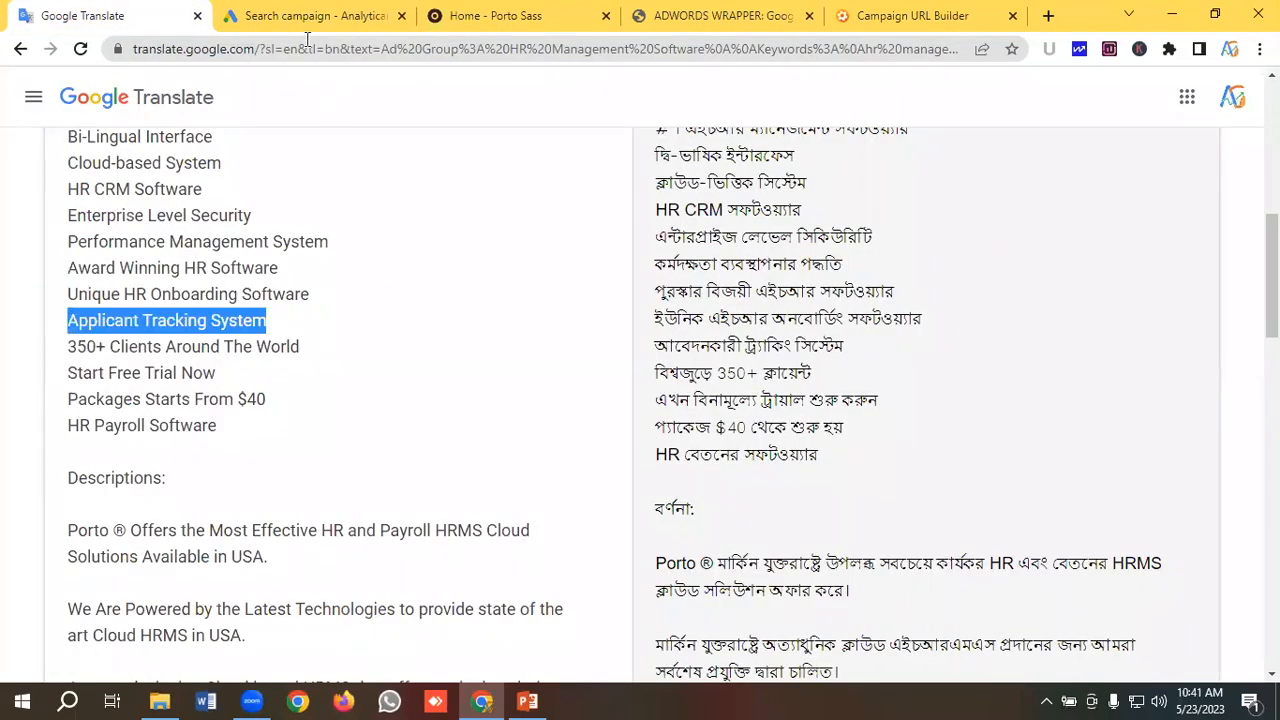
pyautogui.click(300, 16)
pyautogui.click(249, 466)
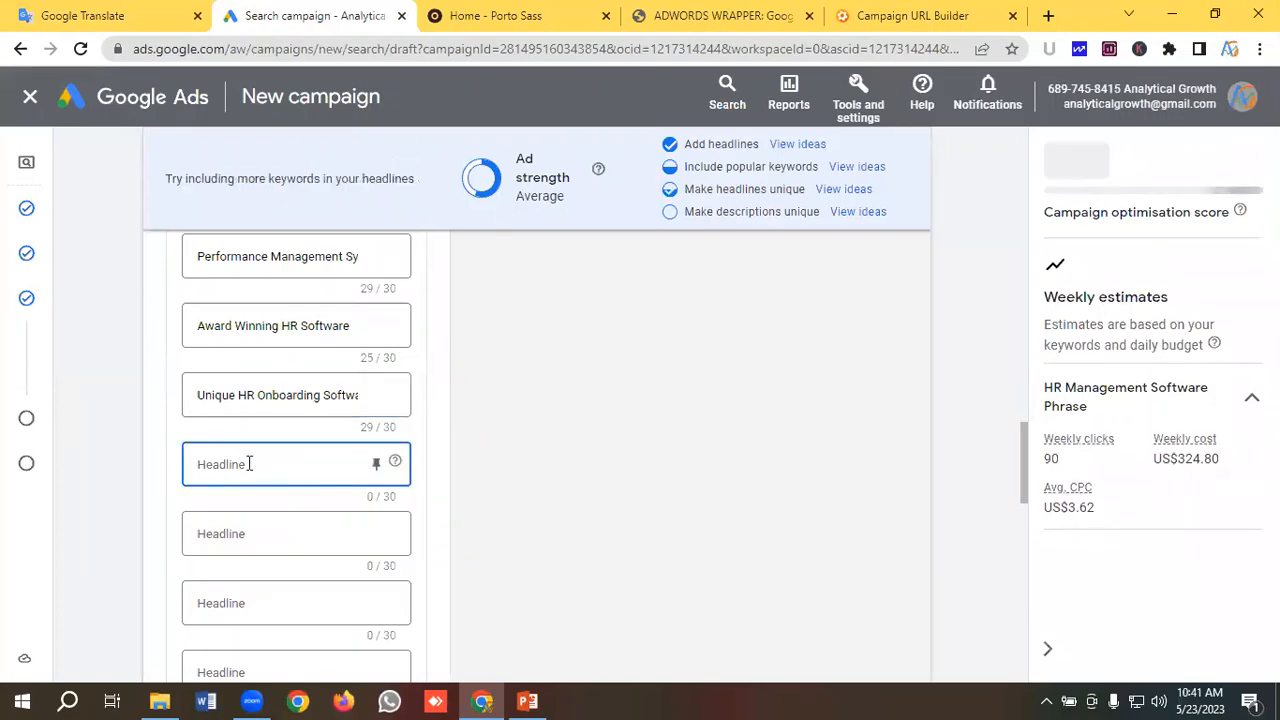
pyautogui.hotkey('ctrl', 'v')
# Copy "350+ Clients Around The World" from the Google Translate headline list into the ad's twelfth headline field in Google Ads.
pyautogui.click(165, 24)
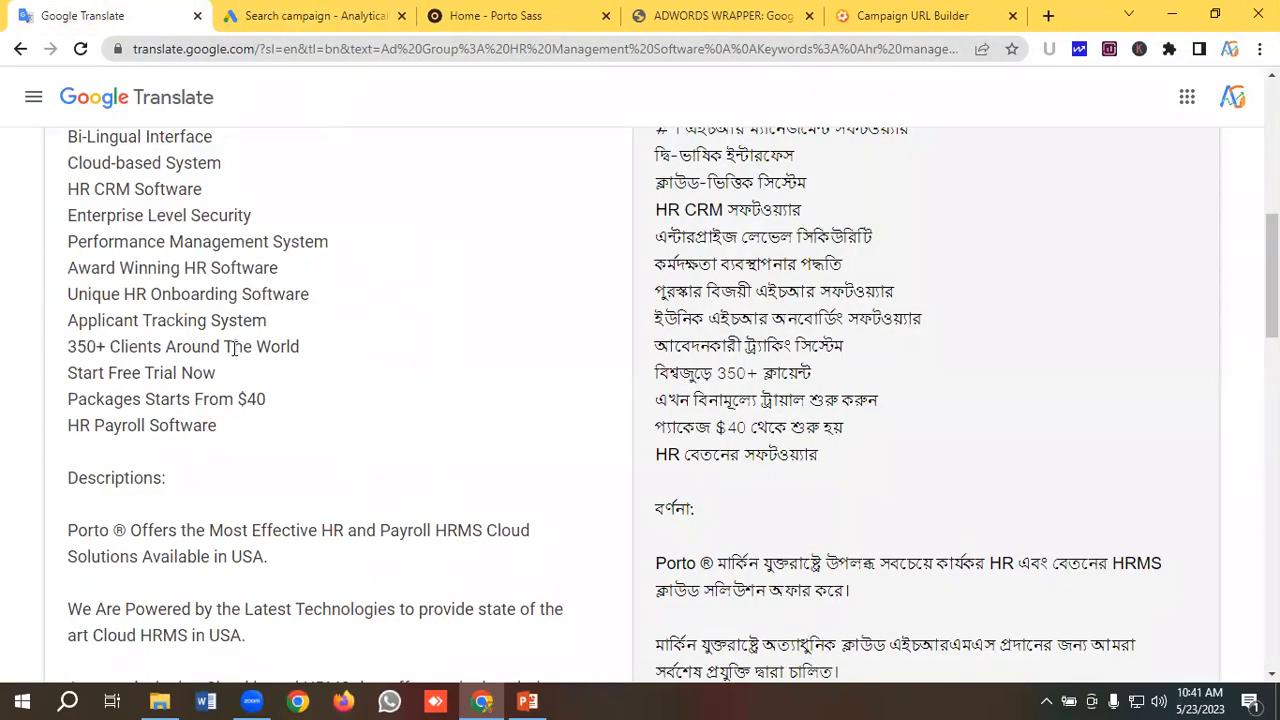
pyautogui.moveTo(318, 344); pyautogui.dragTo(58, 345)
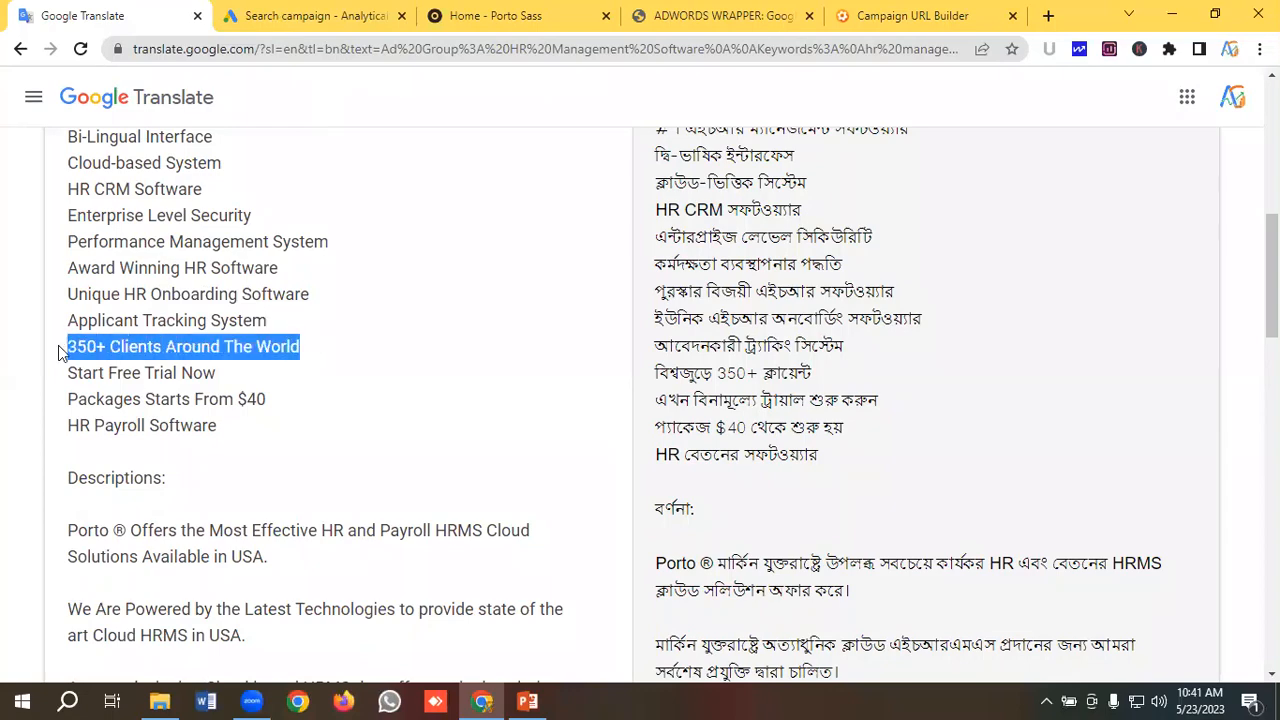
pyautogui.click(333, 22)
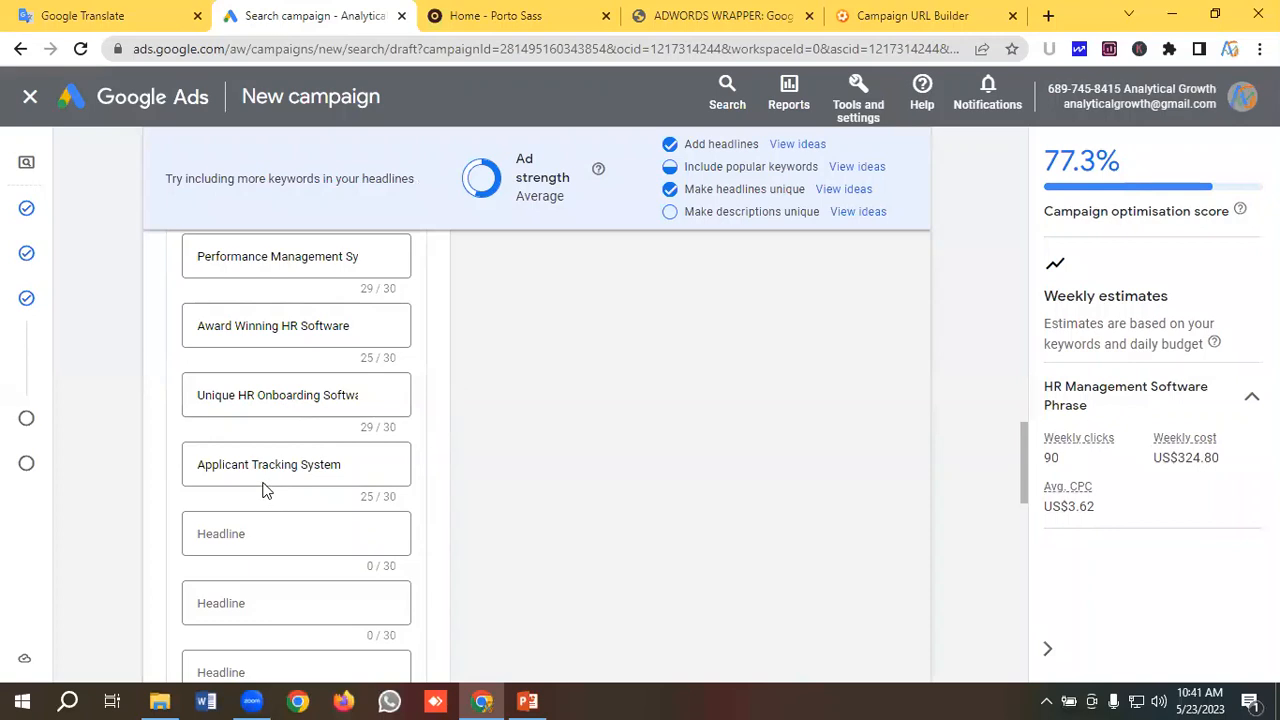
pyautogui.click(264, 484)
pyautogui.scroll(-2, 263, 486)
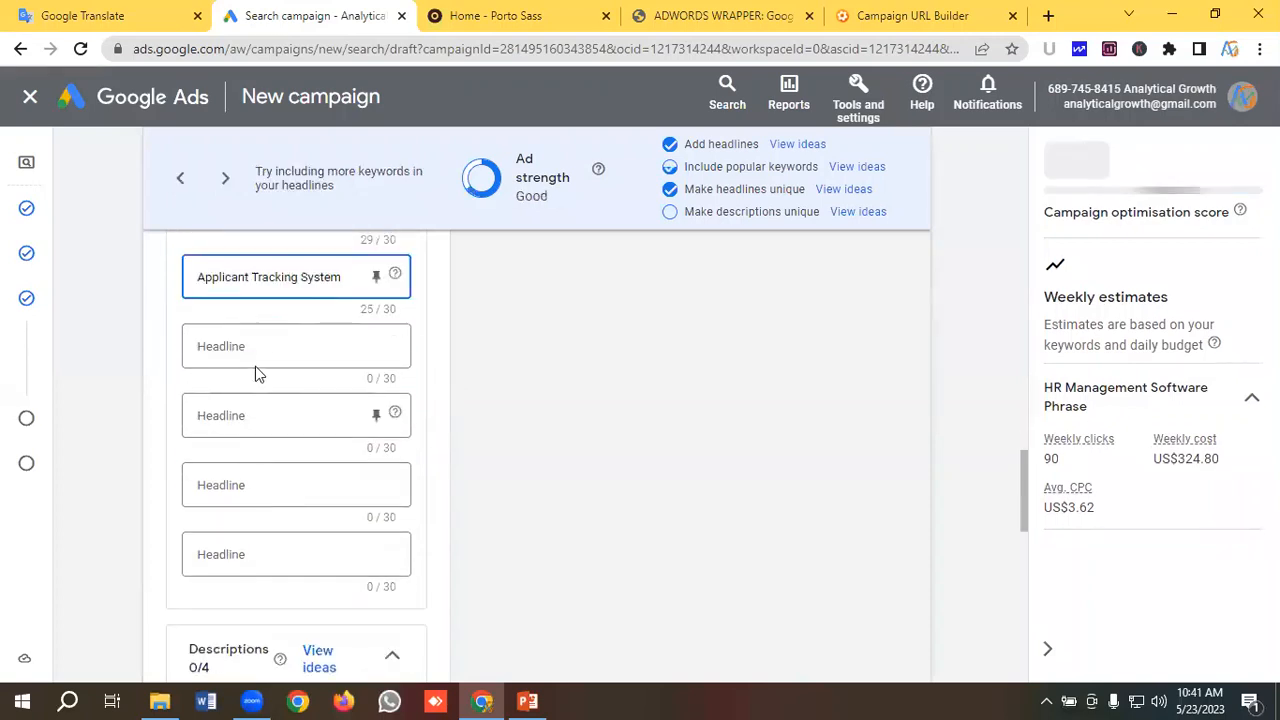
pyautogui.click(251, 345)
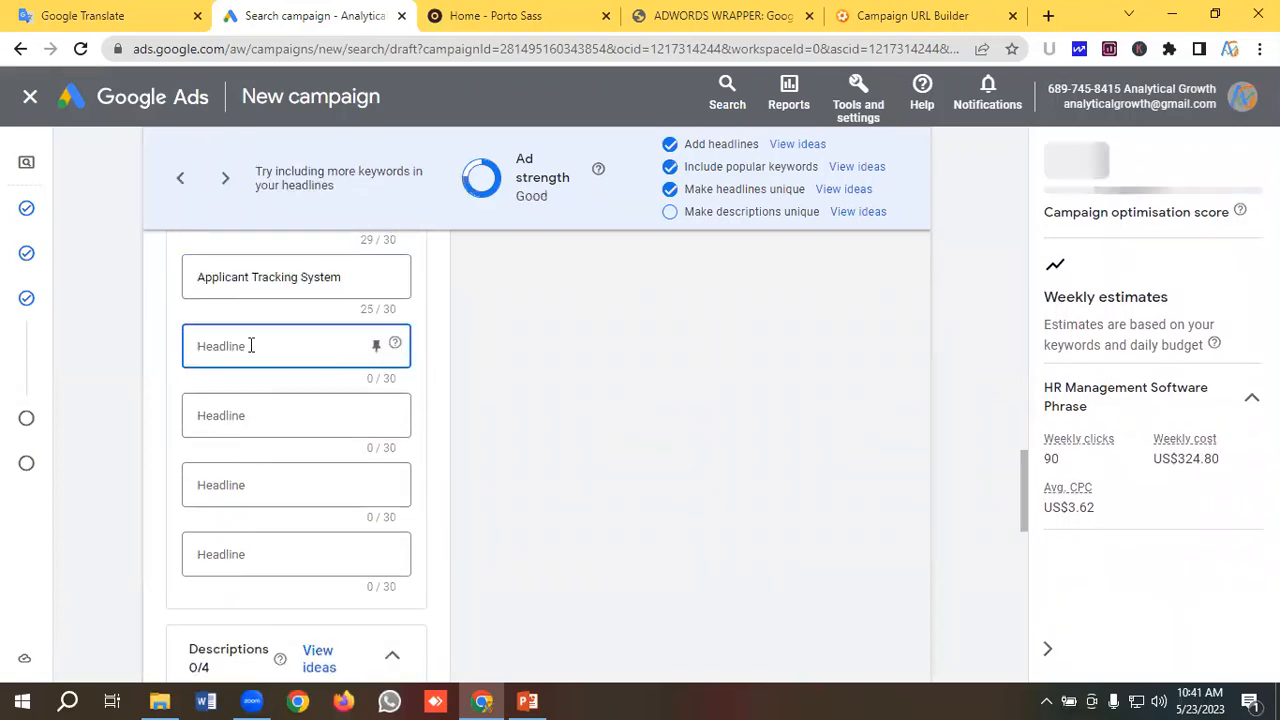
pyautogui.hotkey('ctrl', 'v')
# Copy "Start Free Trial Now" from the Google Translate headline list into the ad's thirteenth headline field in Google Ads.
pyautogui.click(128, 14)
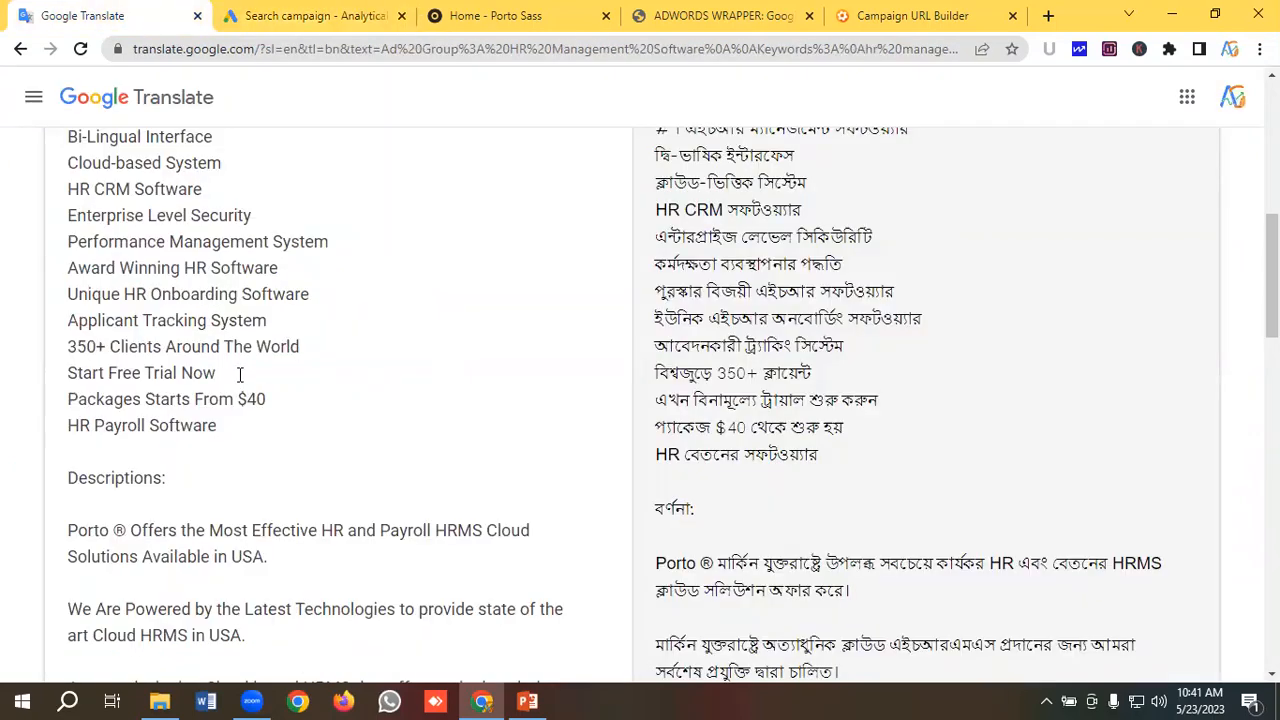
pyautogui.moveTo(240, 374); pyautogui.dragTo(32, 374)
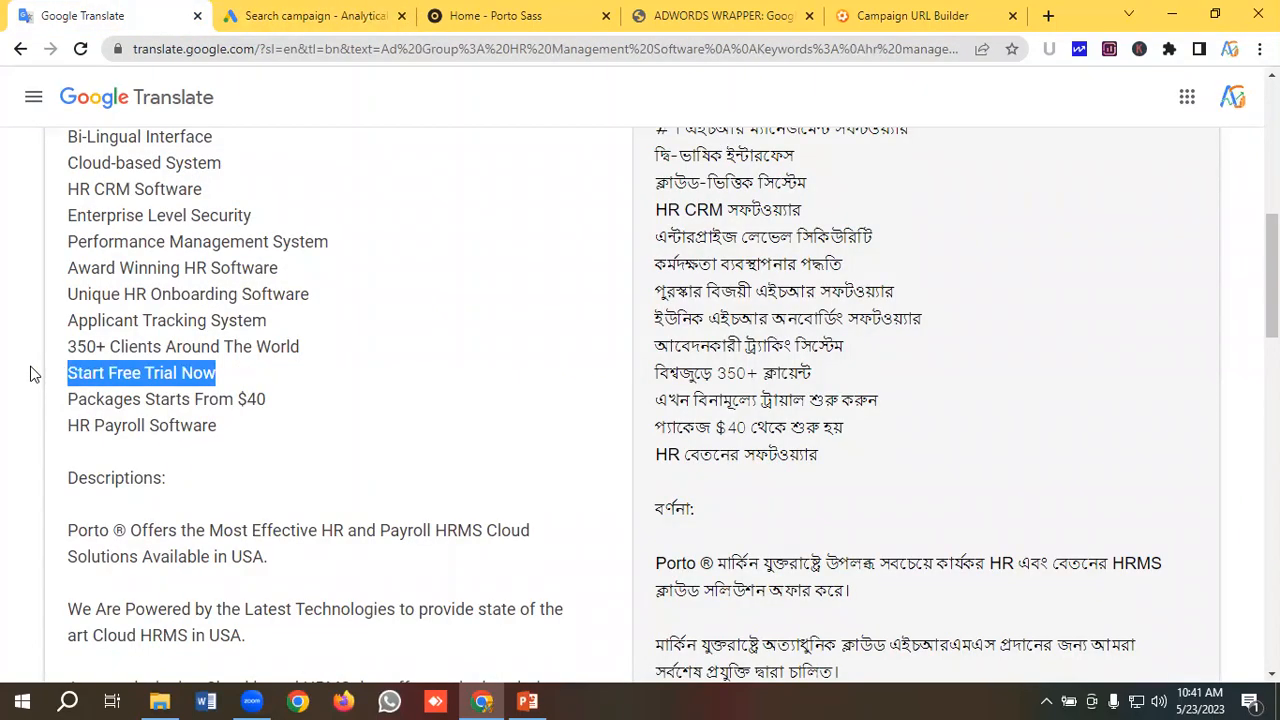
pyautogui.click(262, 14)
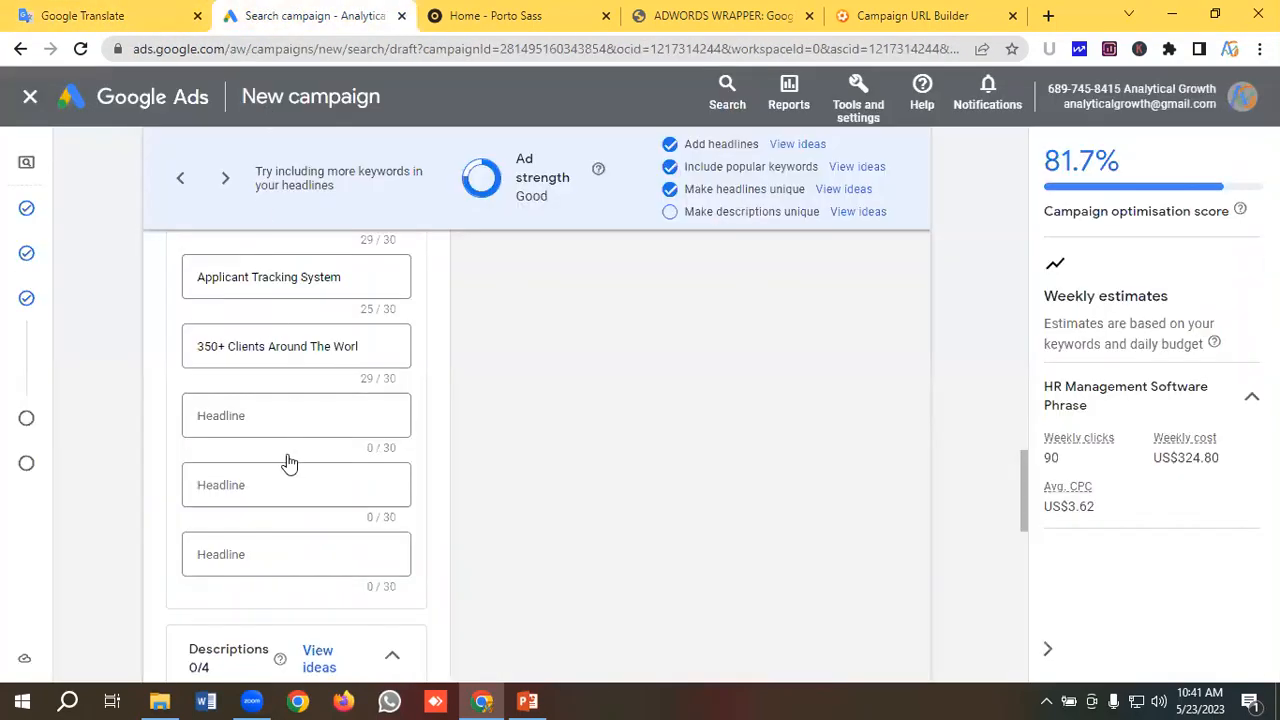
pyautogui.click(249, 415)
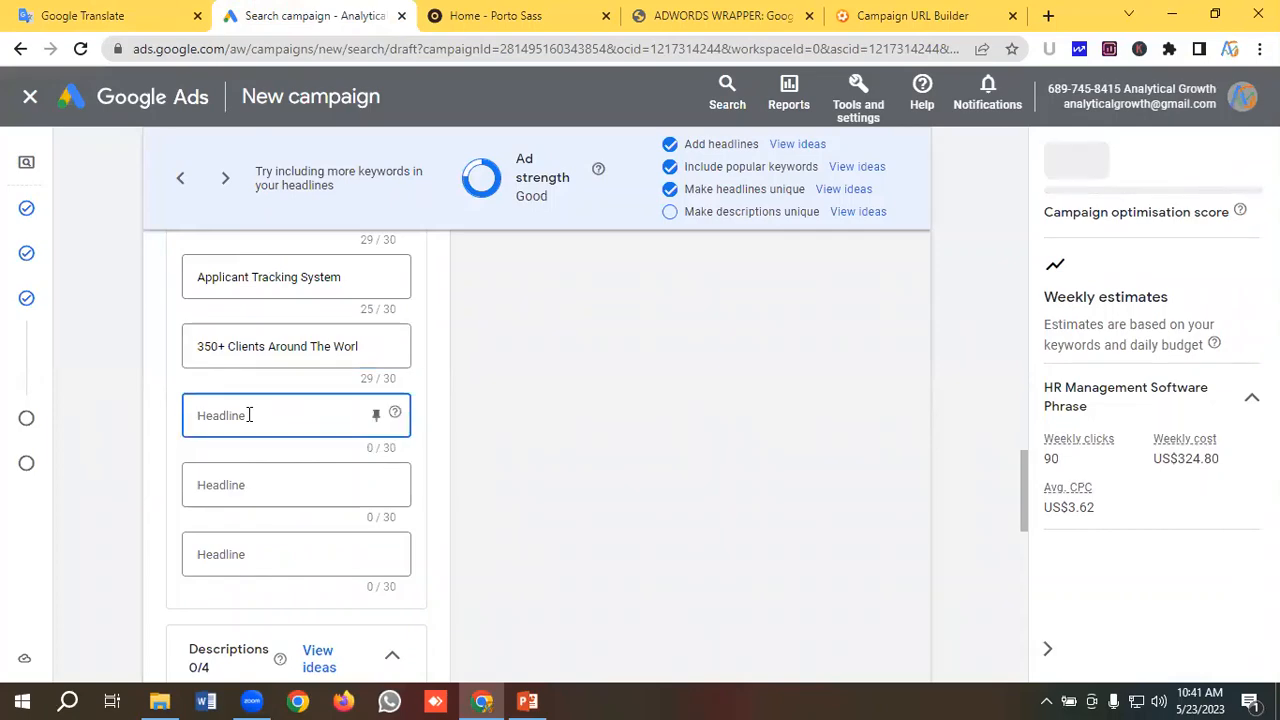
pyautogui.hotkey('ctrl', 'v')
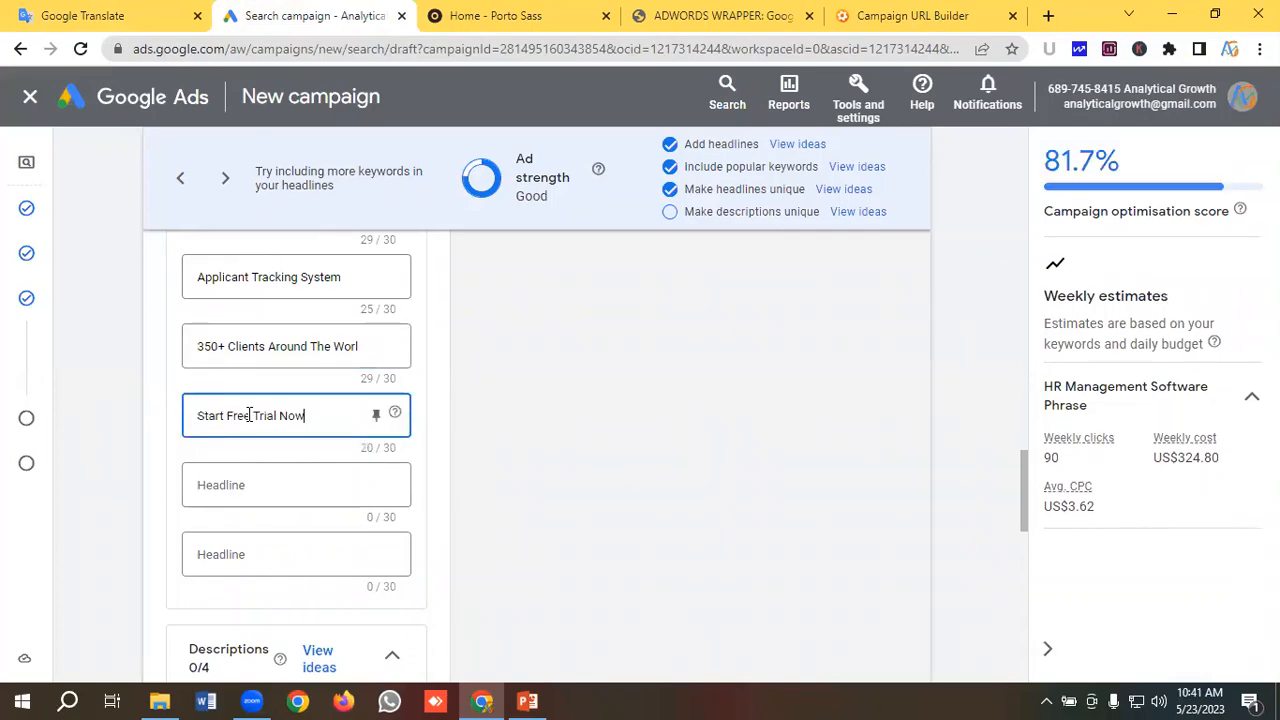
# Copy "Packages Starts From $40" from the Google Translate headline list into the ad's fourteenth headline field in Google Ads.
pyautogui.click(135, 23)
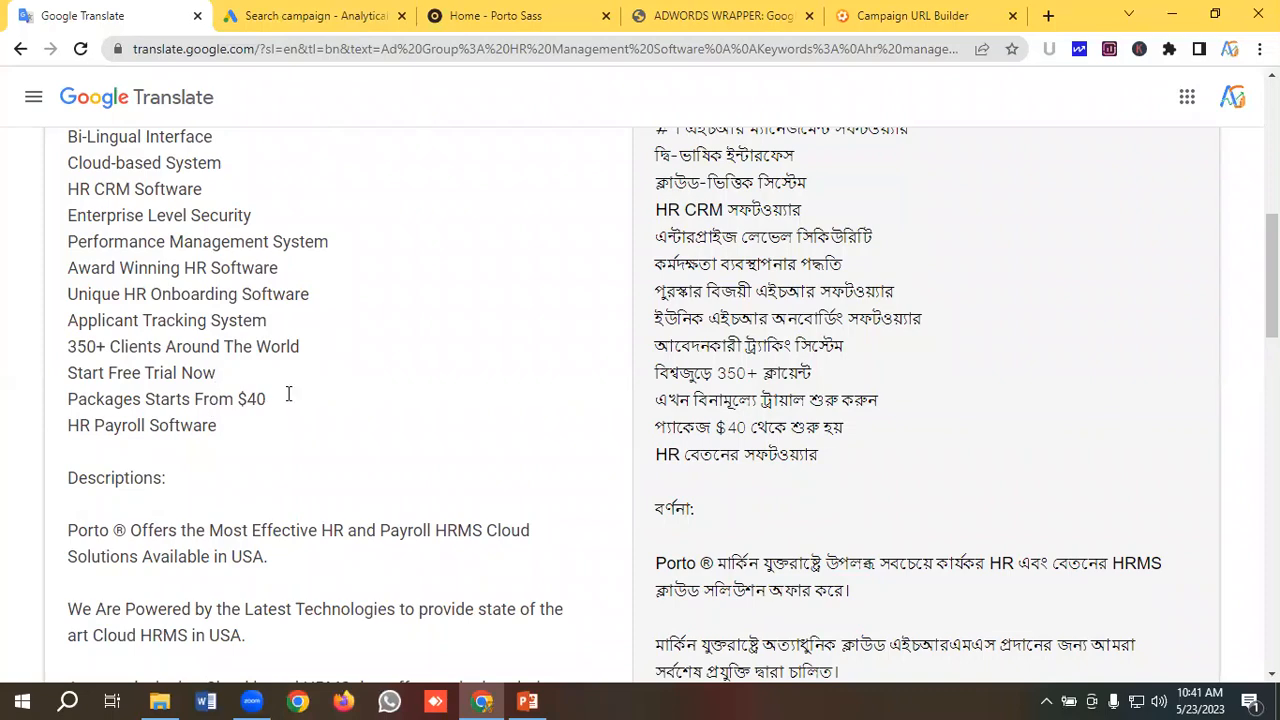
pyautogui.moveTo(288, 394); pyautogui.dragTo(2, 407)
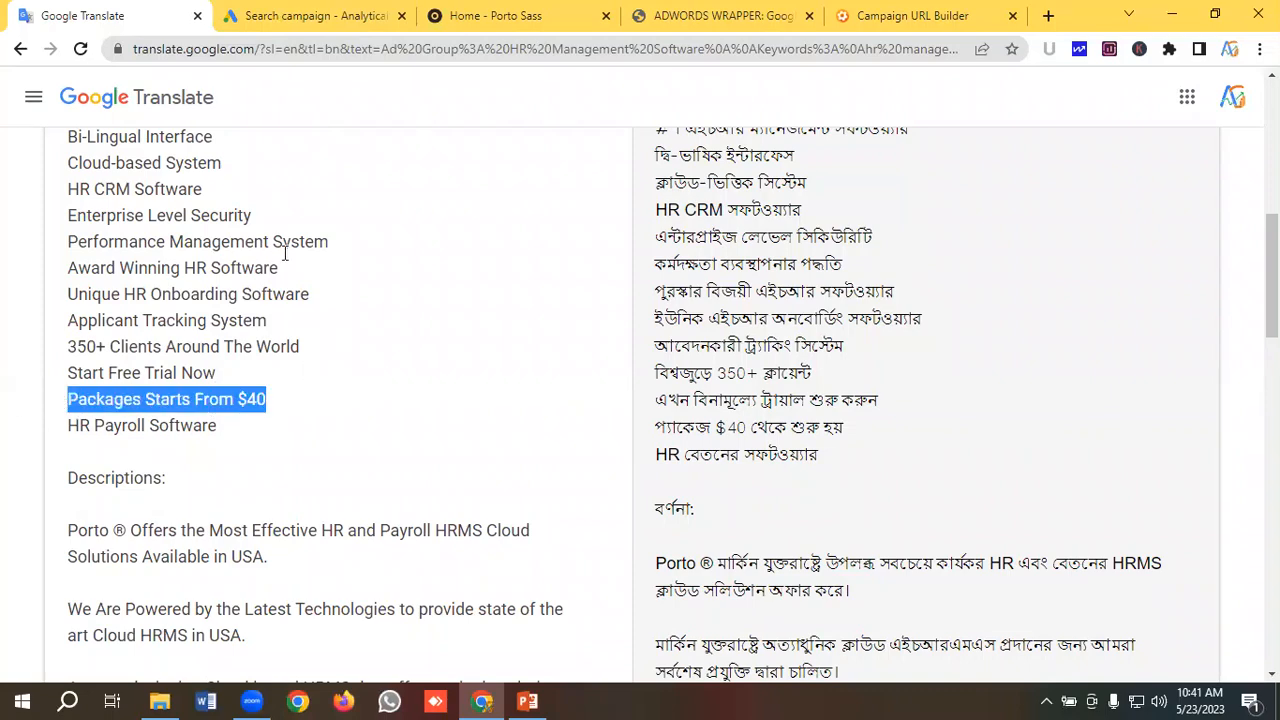
pyautogui.click(310, 16)
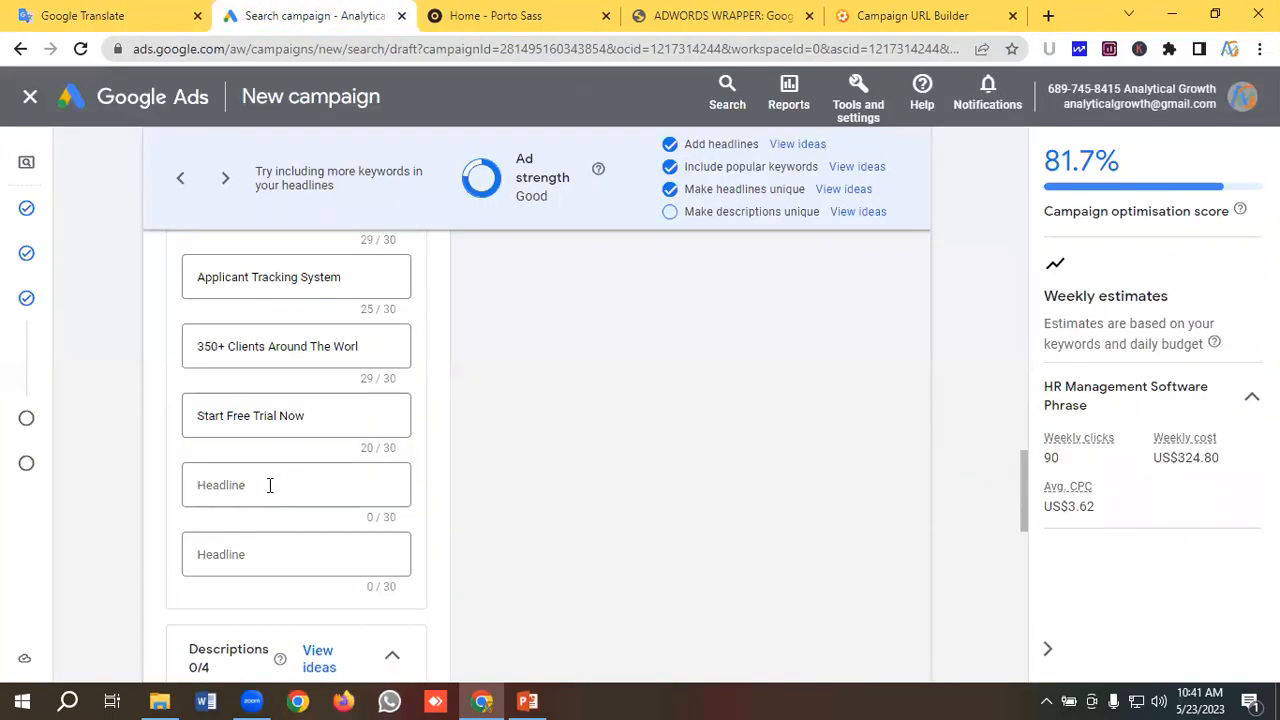
pyautogui.click(269, 485)
pyautogui.hotkey('ctrl', 'v')
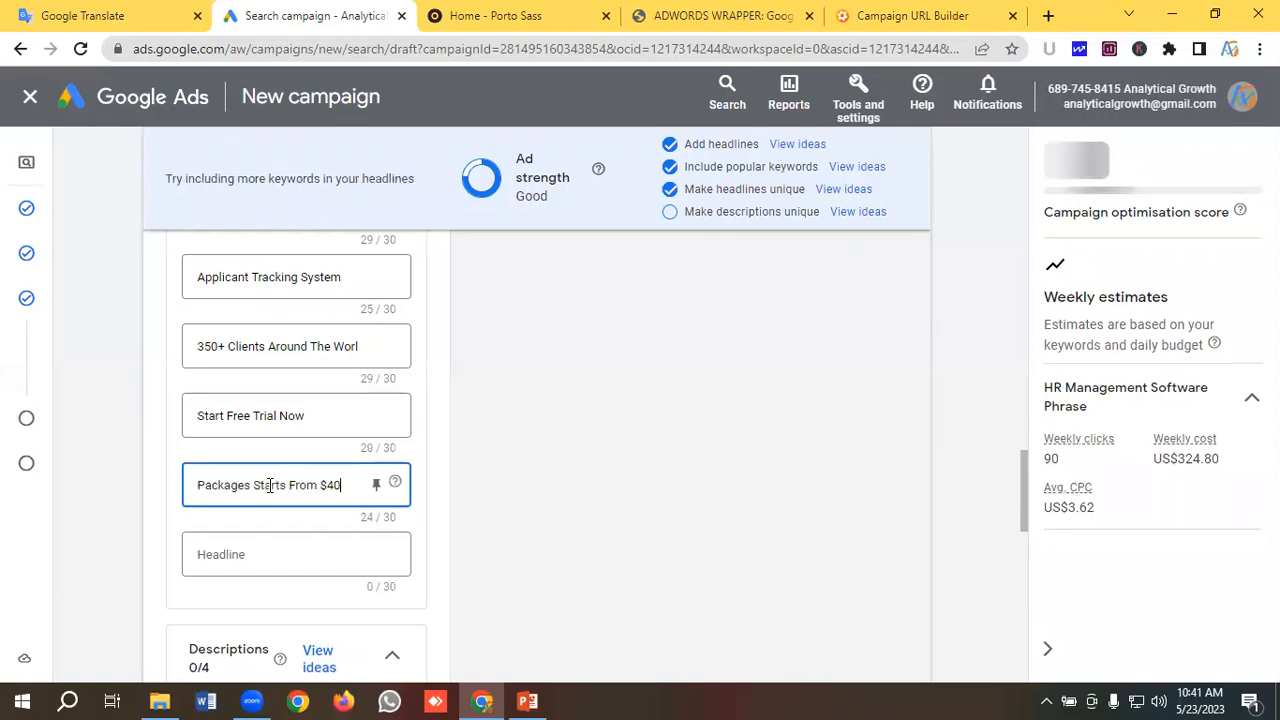
# Copy "HR Payroll Software" from the Google Translate headline list into the ad's fifteenth headline field in Google Ads.
pyautogui.click(90, 12)
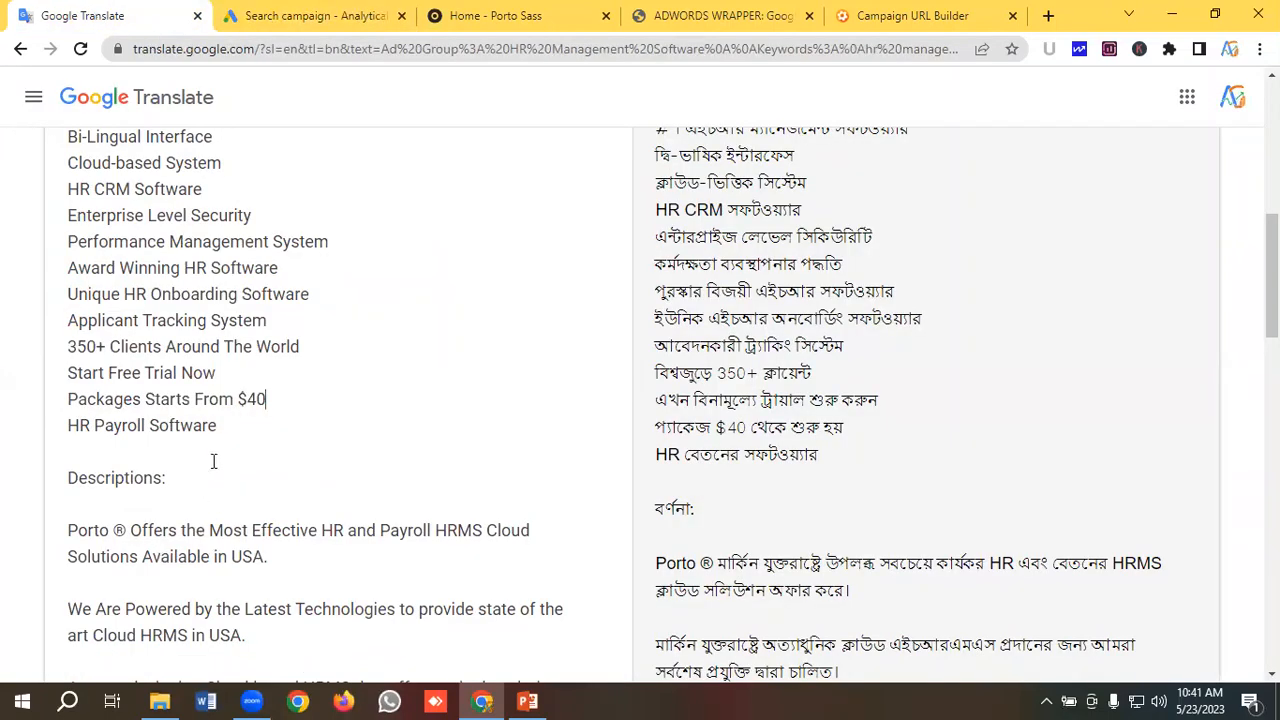
pyautogui.moveTo(220, 425); pyautogui.dragTo(14, 441)
pyautogui.hotkey('ctrl', 'c')
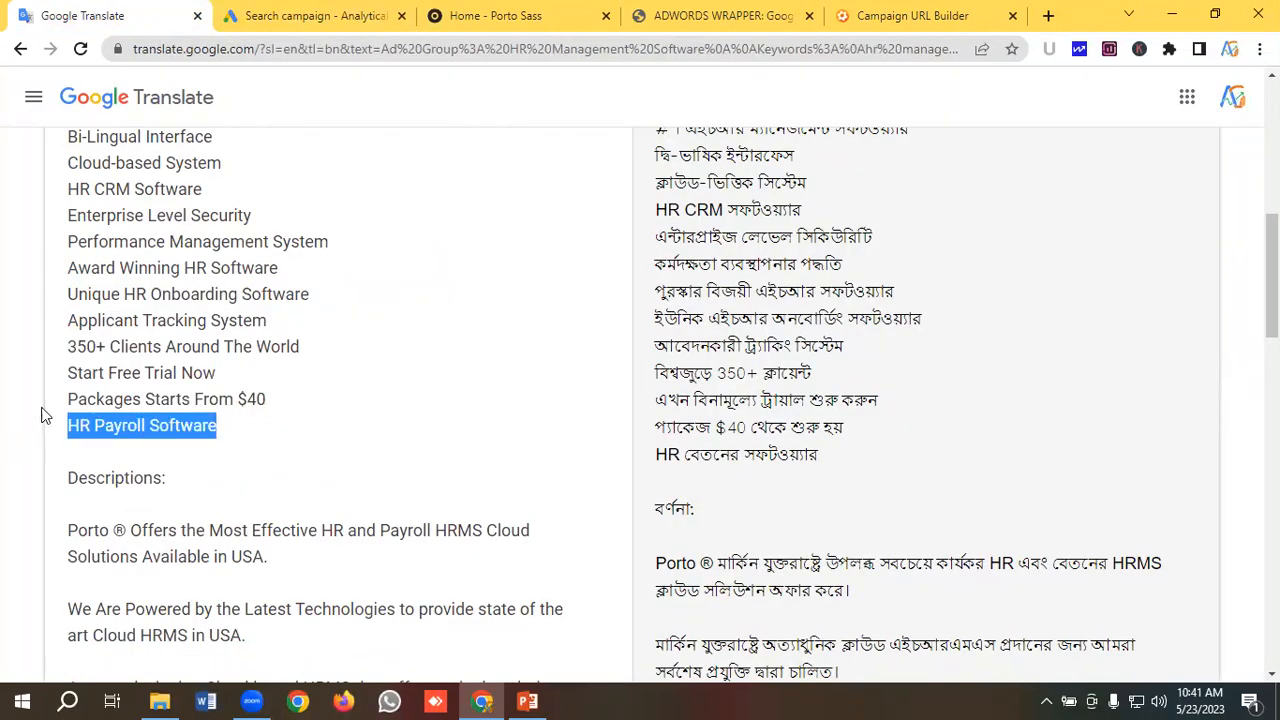
pyautogui.click(282, 18)
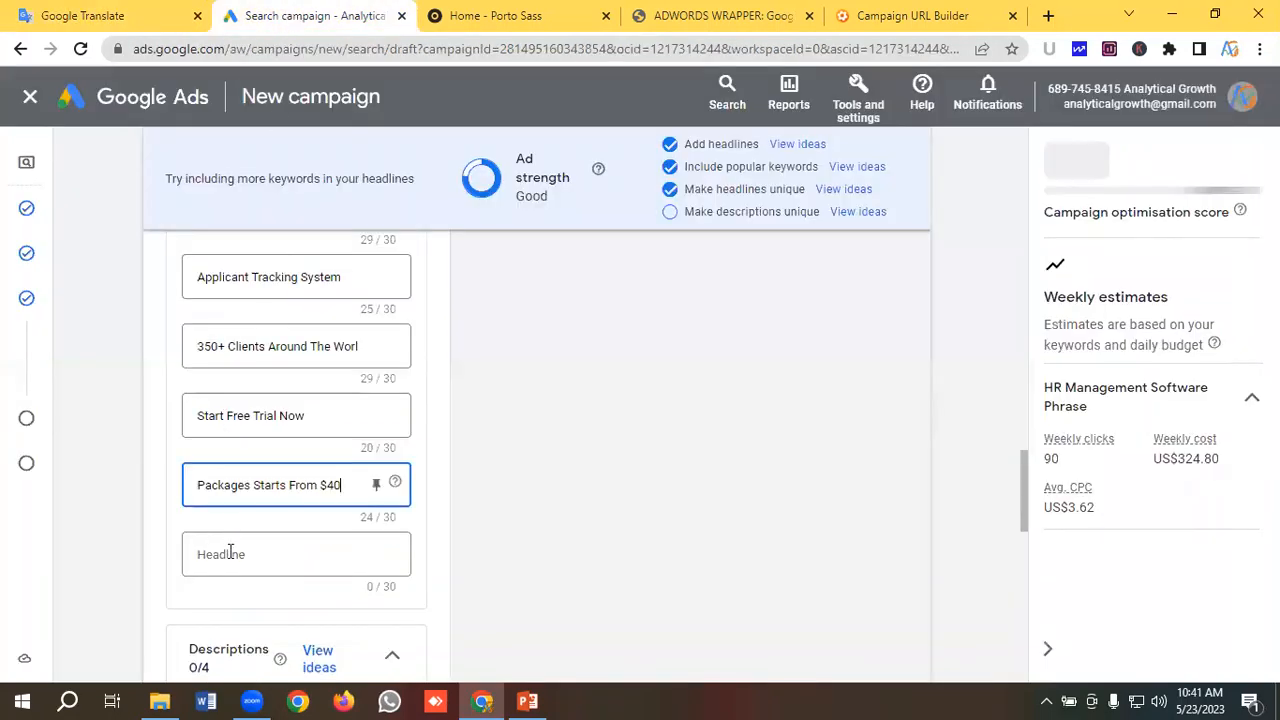
pyautogui.click(230, 553)
pyautogui.hotkey('ctrl', 'v')
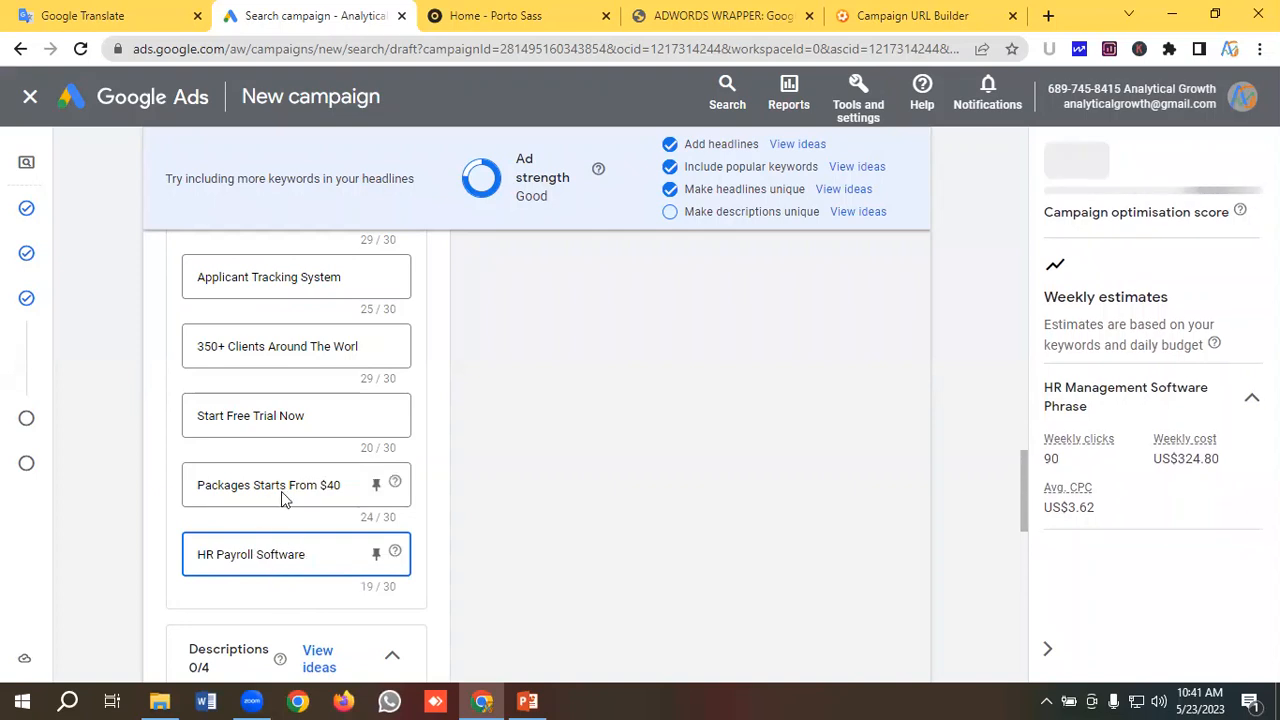
pyautogui.scroll(-1, 288, 497)
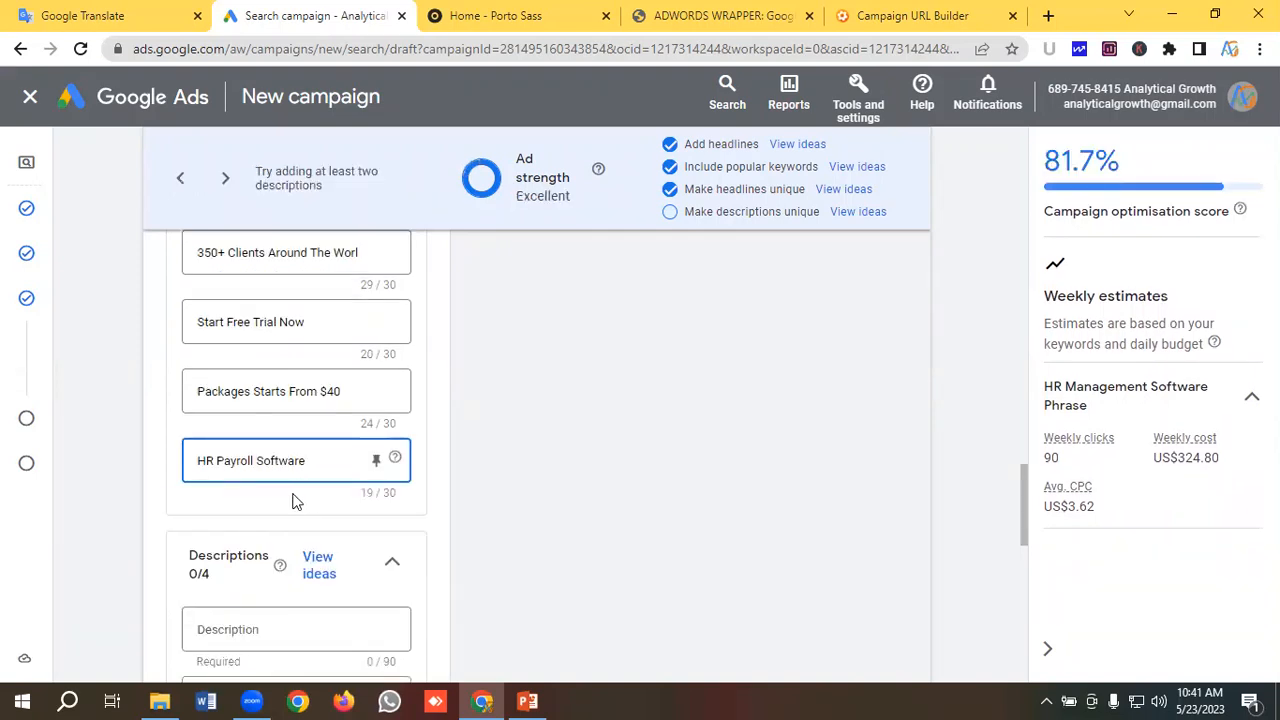
# Copy "Porto ® Offers the Most Effective HR and Payroll HRMS Cloud Solutions Available in USA." from Google Translate into the ad's first description field in Google Ads.
pyautogui.scroll(-3, 295, 495)
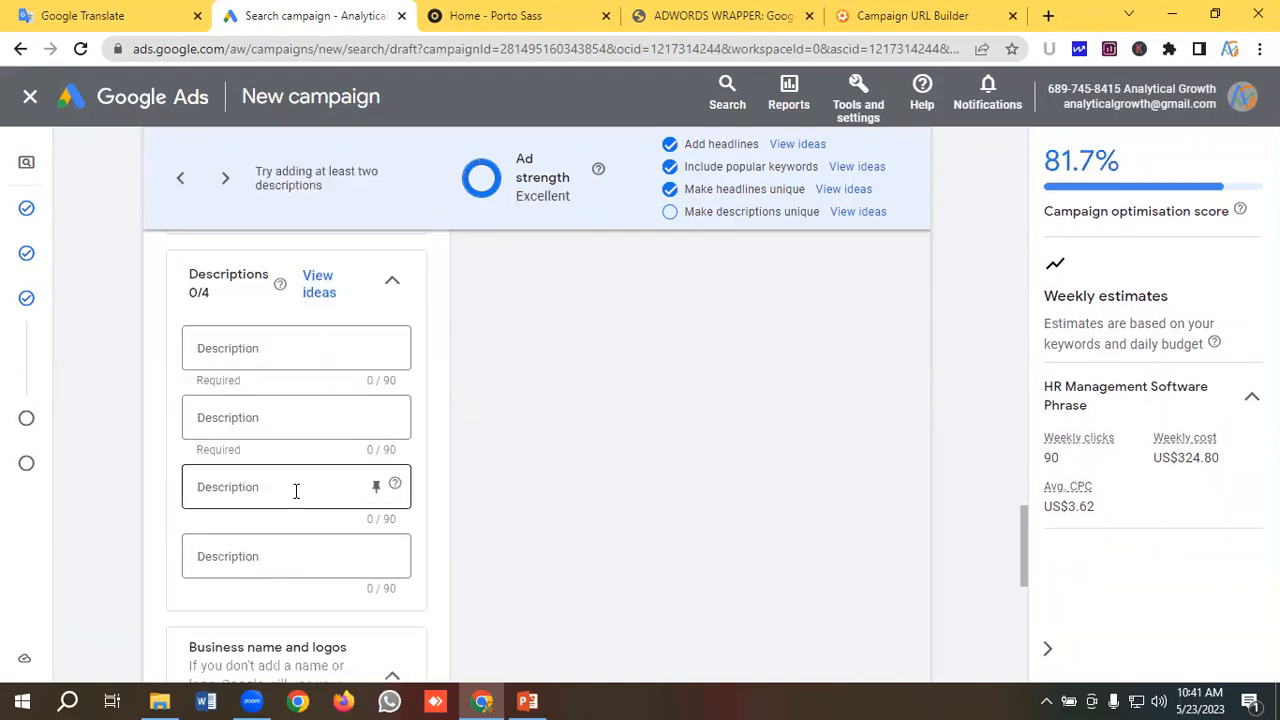
pyautogui.click(148, 14)
pyautogui.scroll(-2, 262, 425)
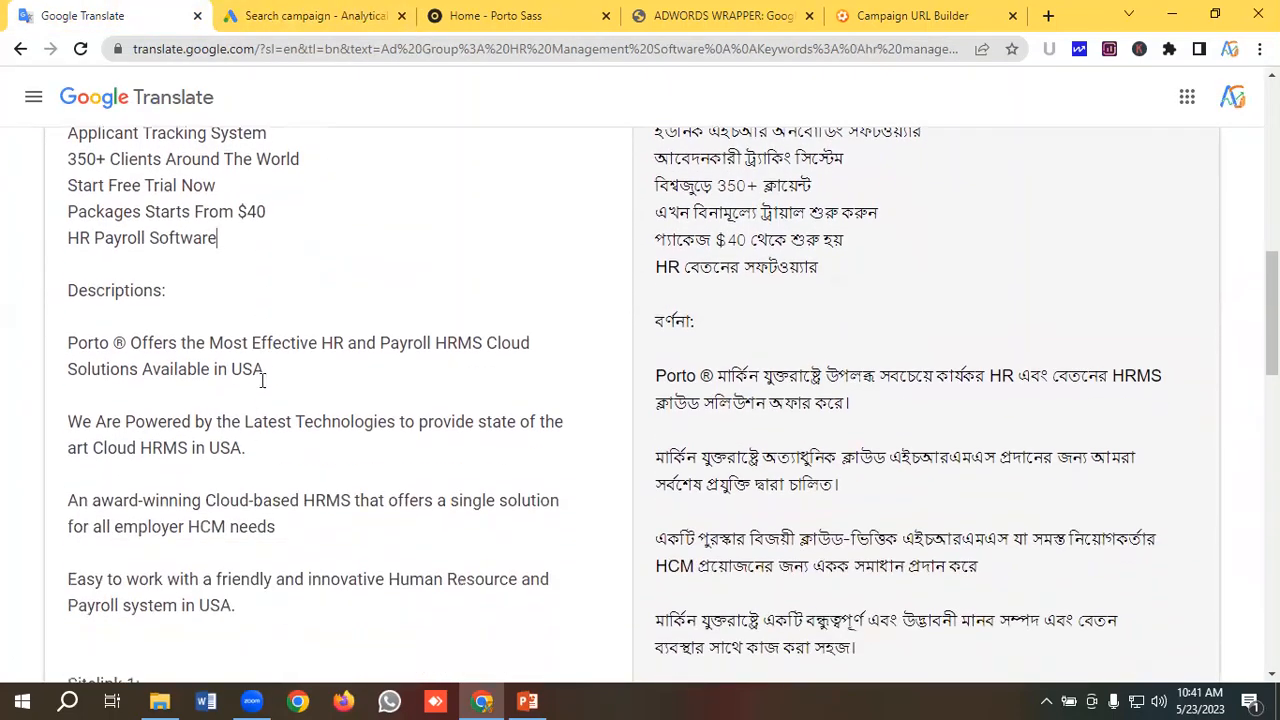
pyautogui.moveTo(268, 369); pyautogui.dragTo(62, 341)
pyautogui.rightClick(104, 345)
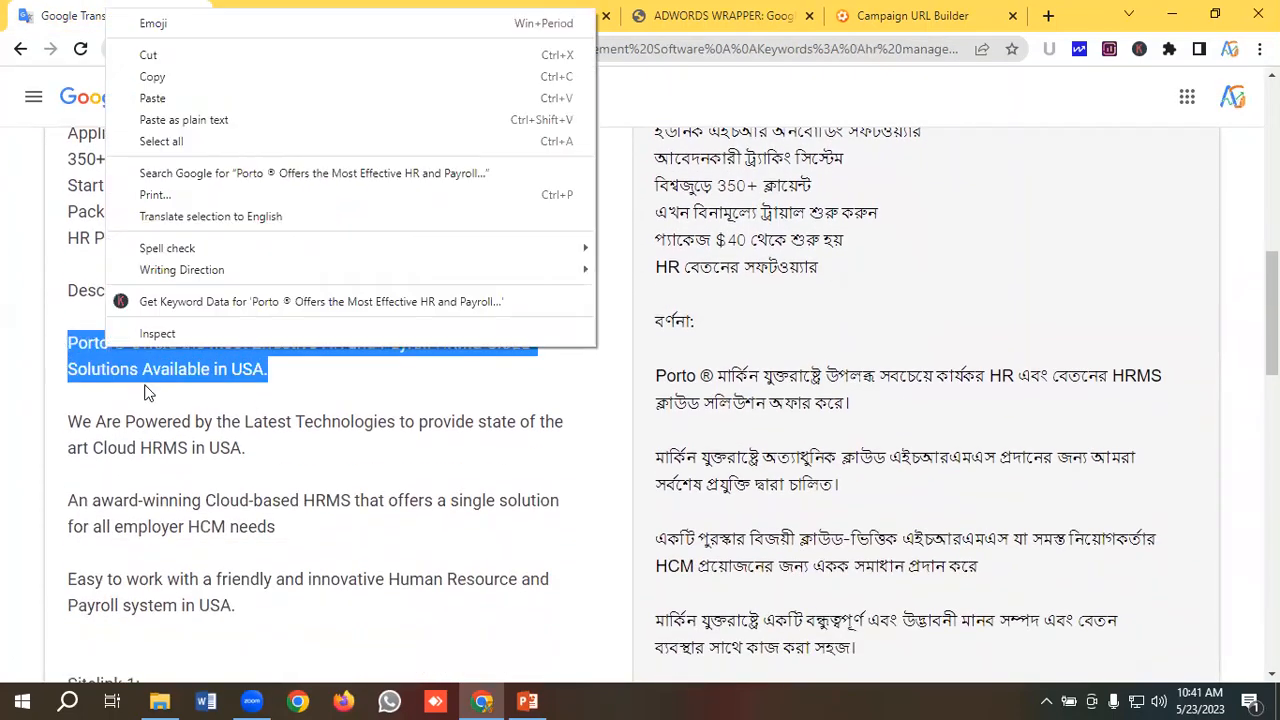
pyautogui.click(152, 76)
pyautogui.click(310, 15)
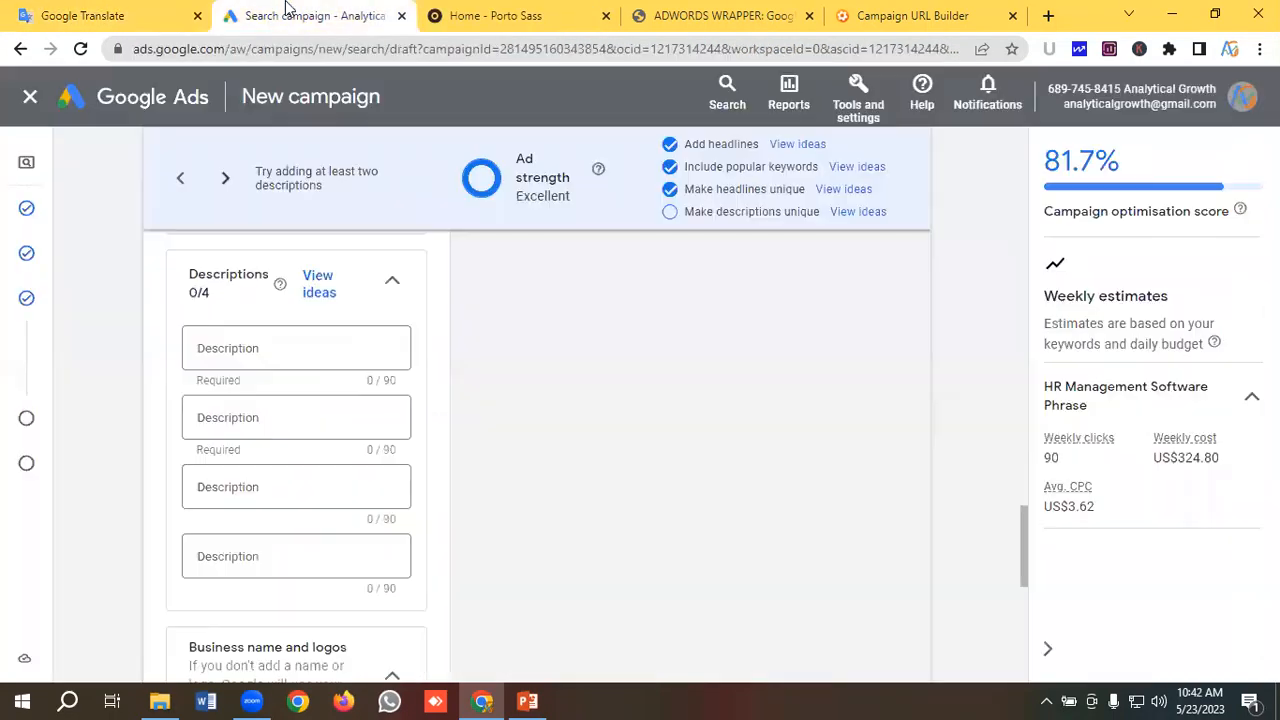
pyautogui.click(227, 345)
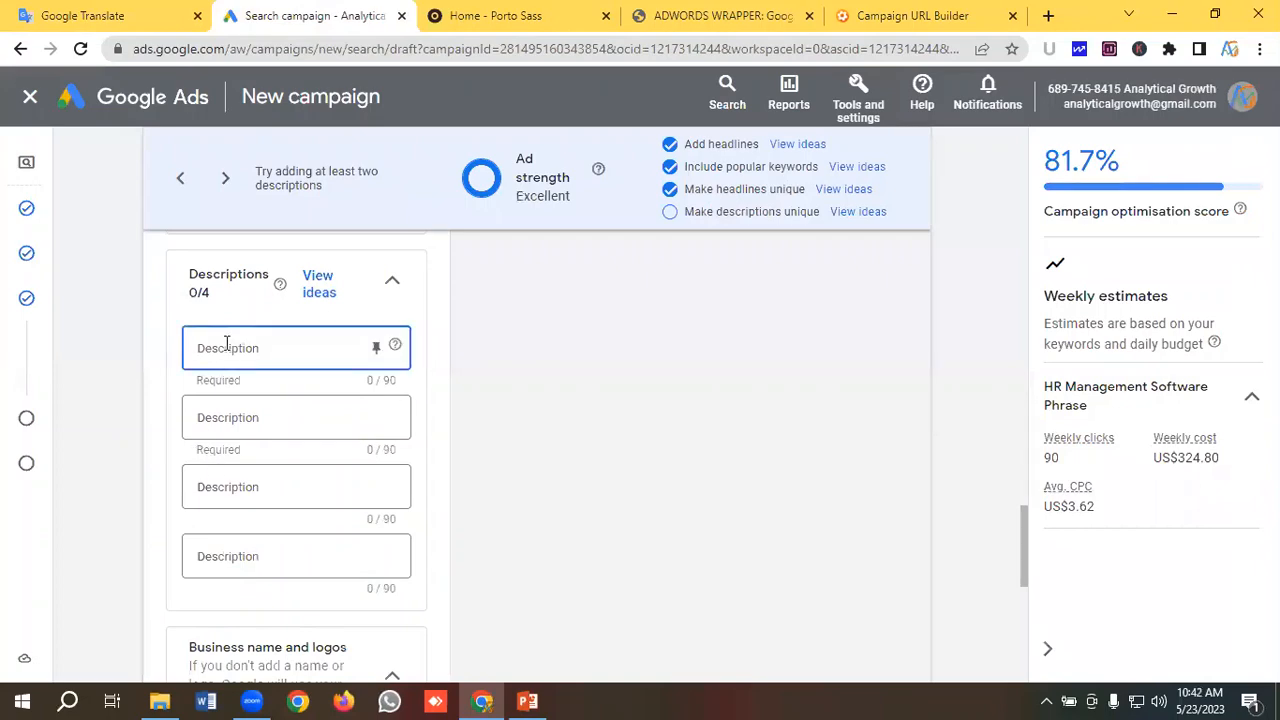
pyautogui.hotkey('ctrl', 'v')
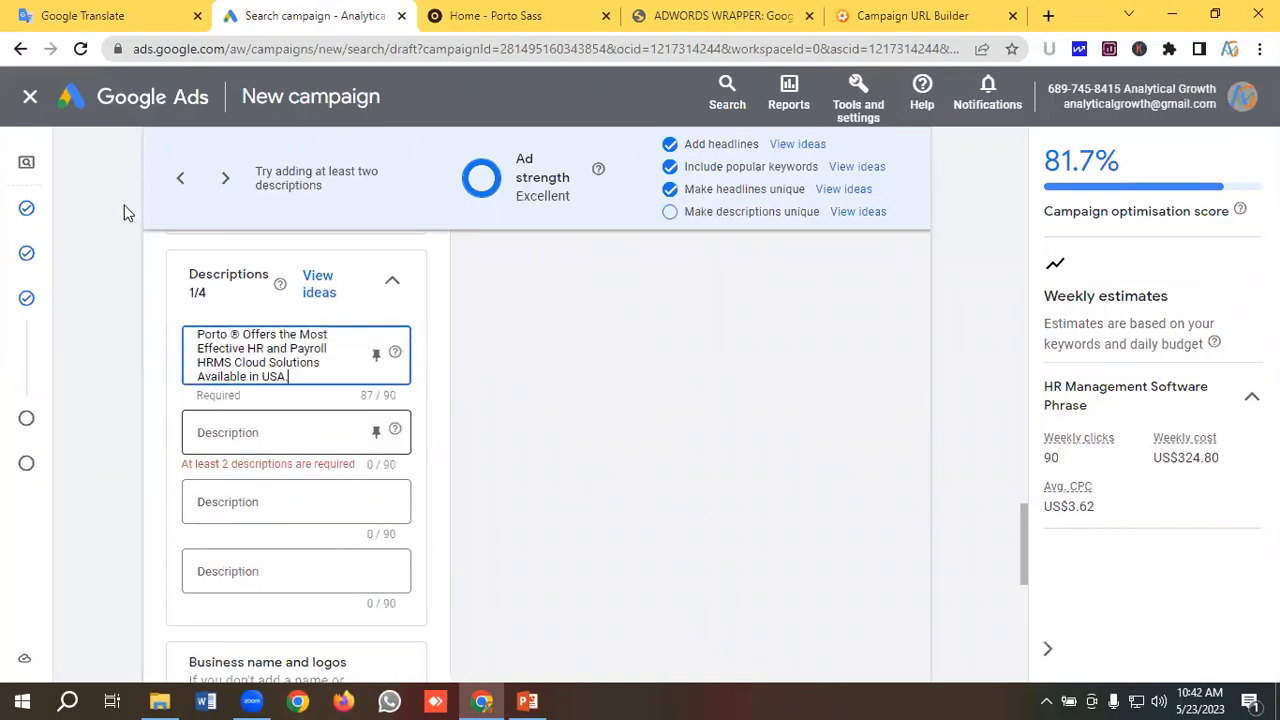
# Copy "We Are Powered by the Latest Technologies to provide state of the art Cloud HRMS in USA." from Google Translate into Google Ads' second description field.
pyautogui.click(110, 15)
pyautogui.moveTo(256, 447); pyautogui.dragTo(73, 420)
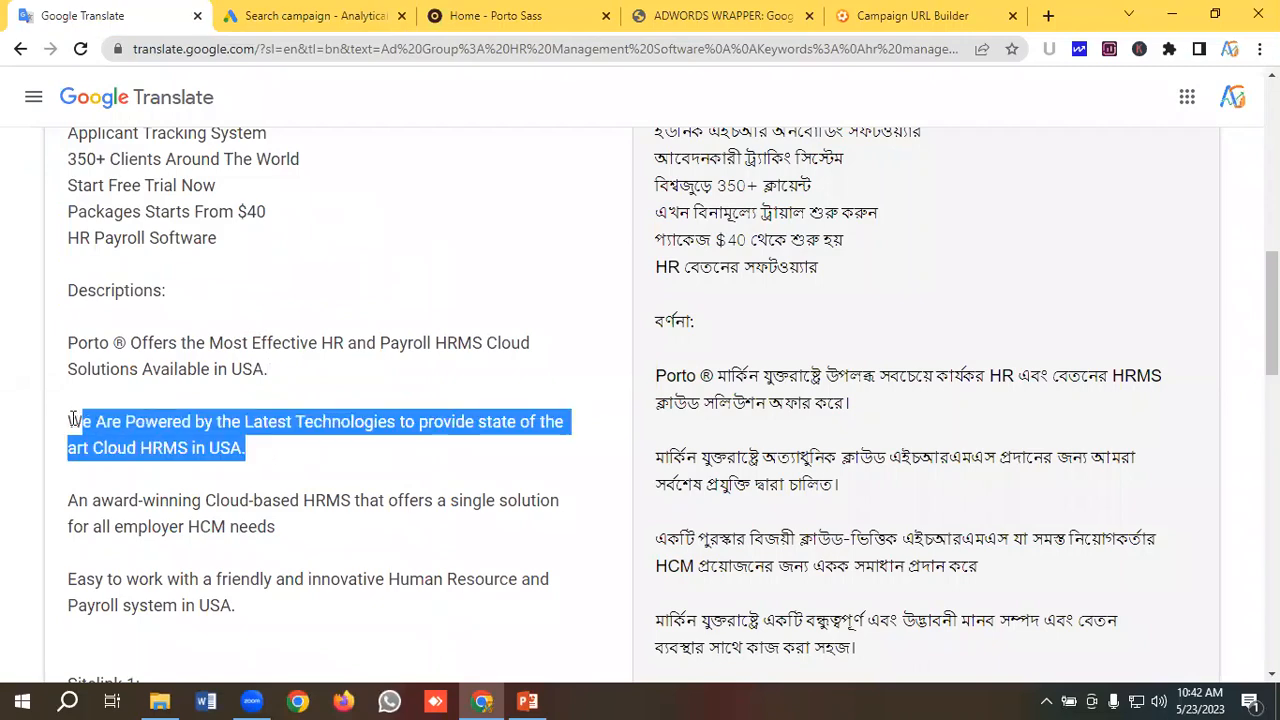
pyautogui.click(310, 15)
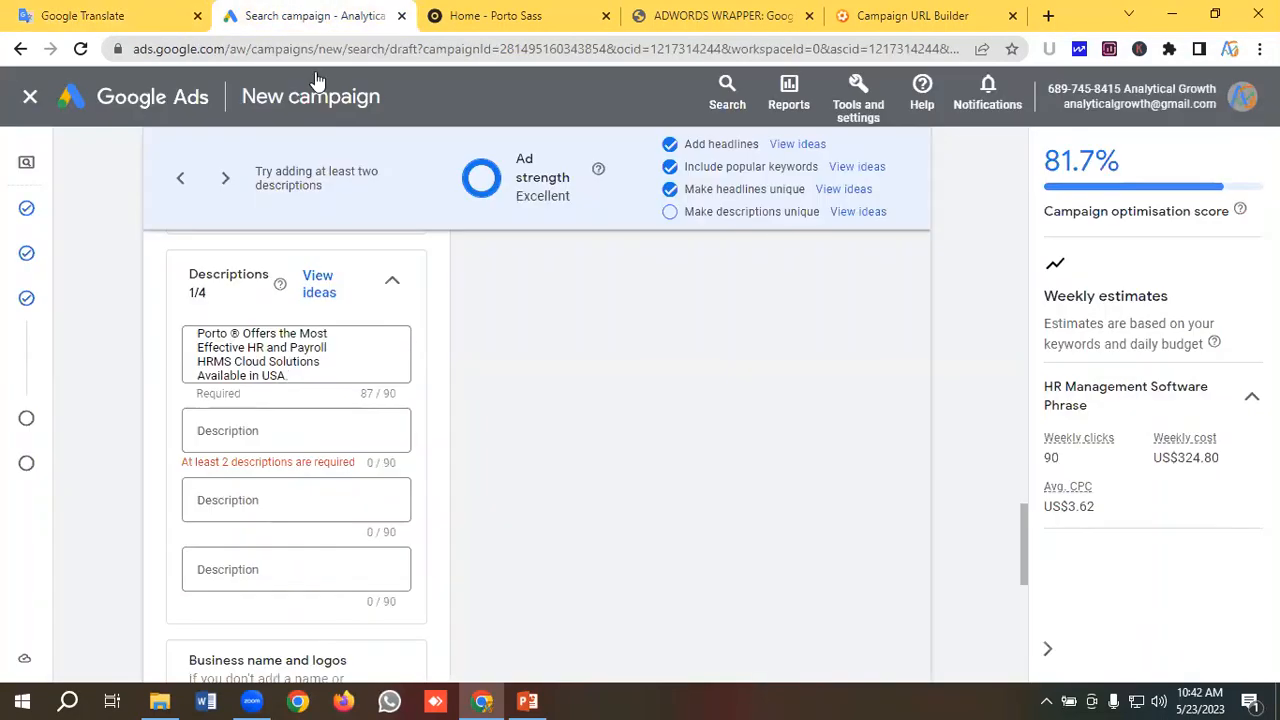
pyautogui.click(279, 432)
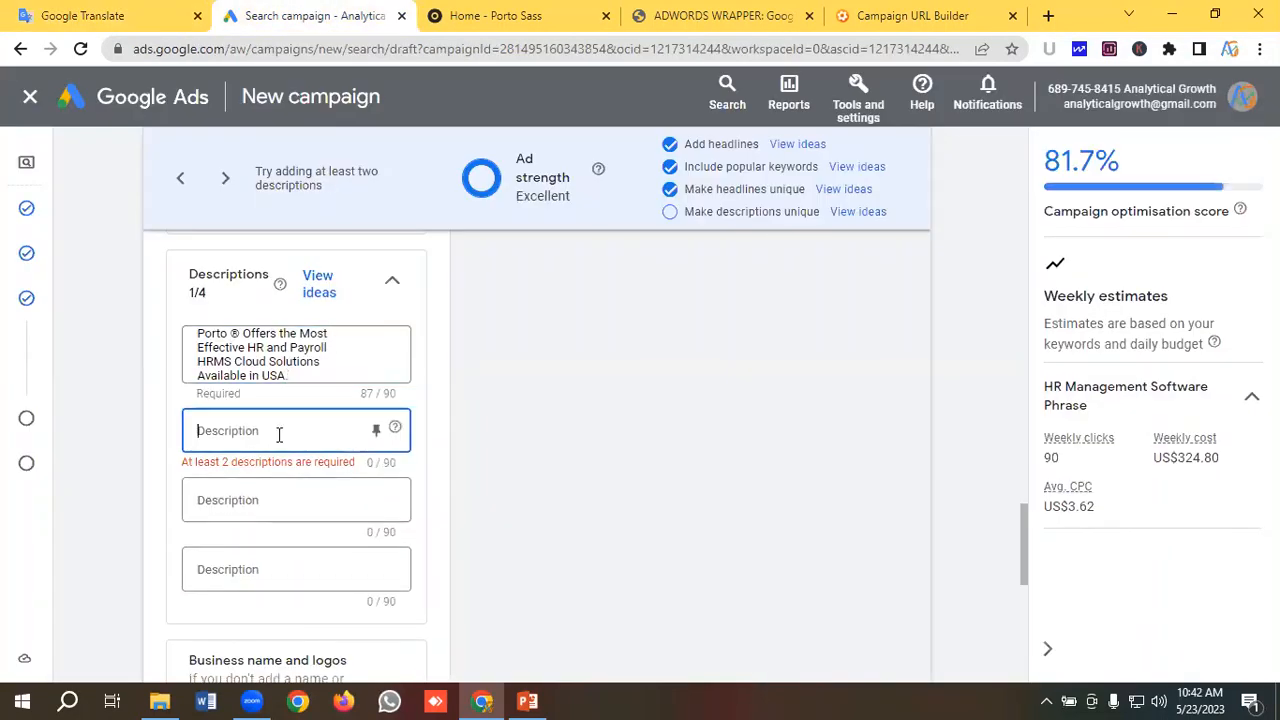
pyautogui.hotkey('ctrl', 'v')
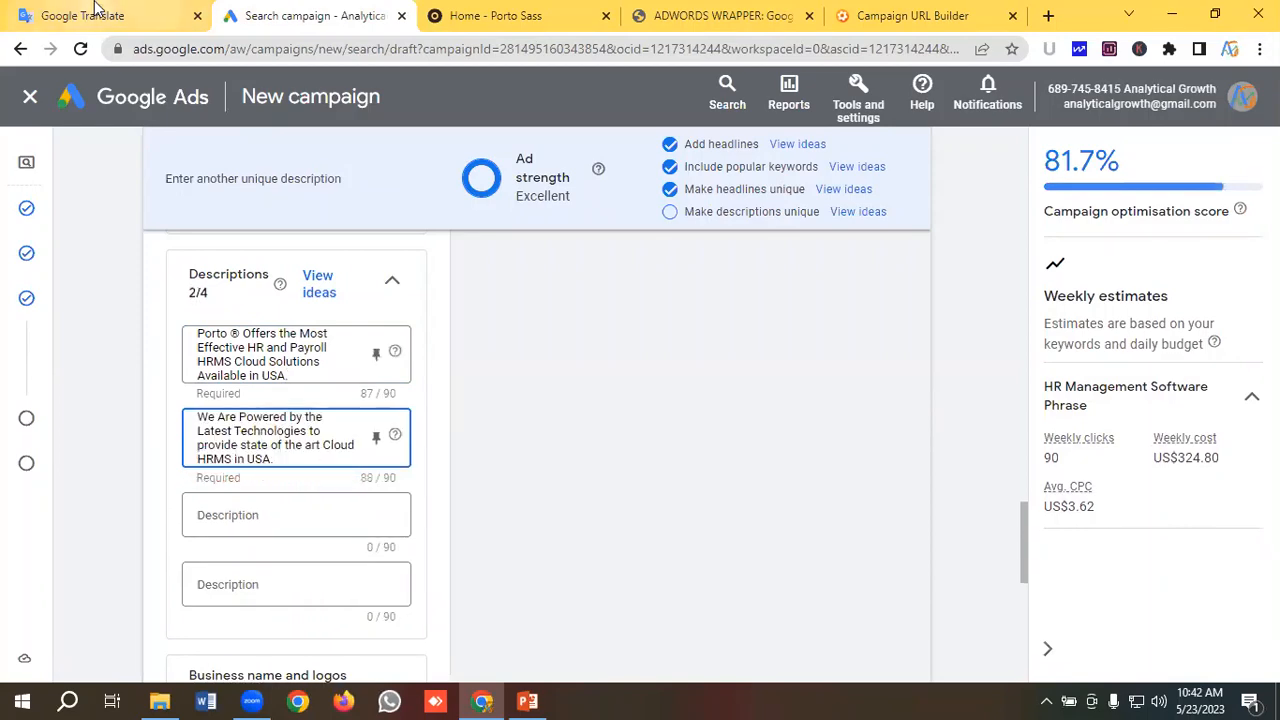
# Copy "An award-winning Cloud-based HRMS that offers a single solution for all employer HCM needs" from Google Translate into the ad's third description field in Google Ads.
pyautogui.click(95, 15)
pyautogui.moveTo(306, 527); pyautogui.dragTo(13, 517)
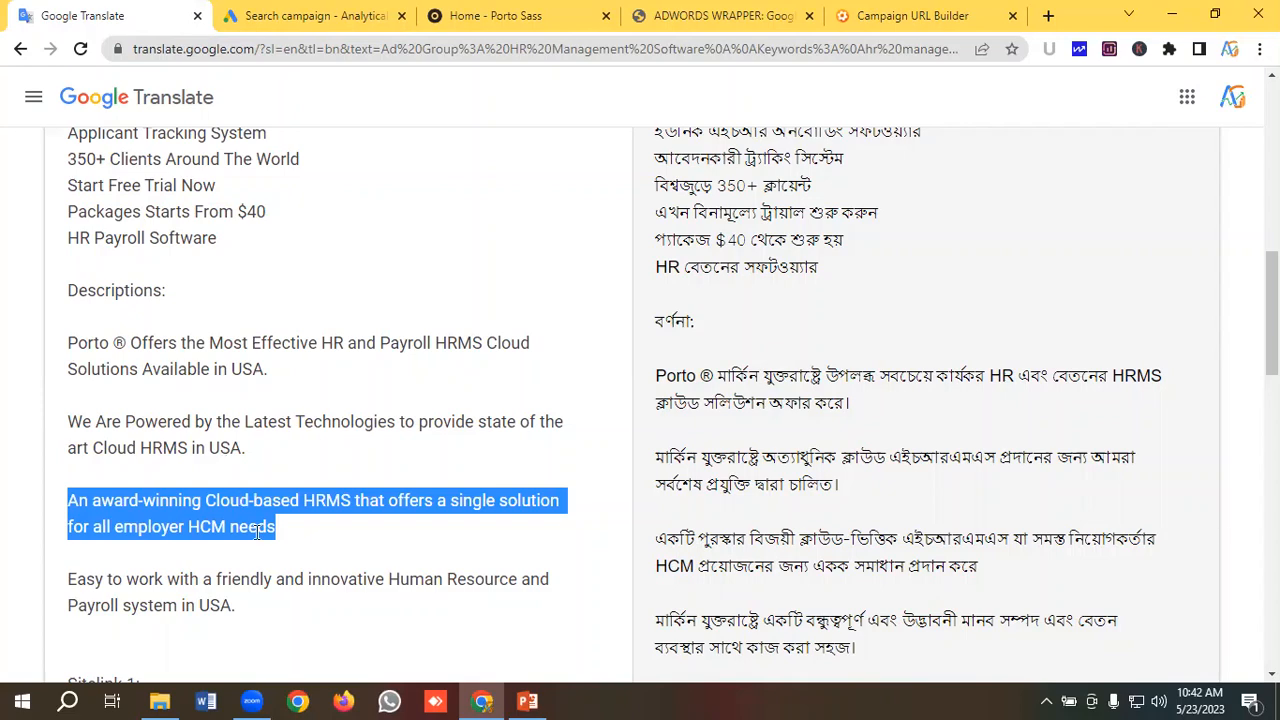
pyautogui.click(310, 15)
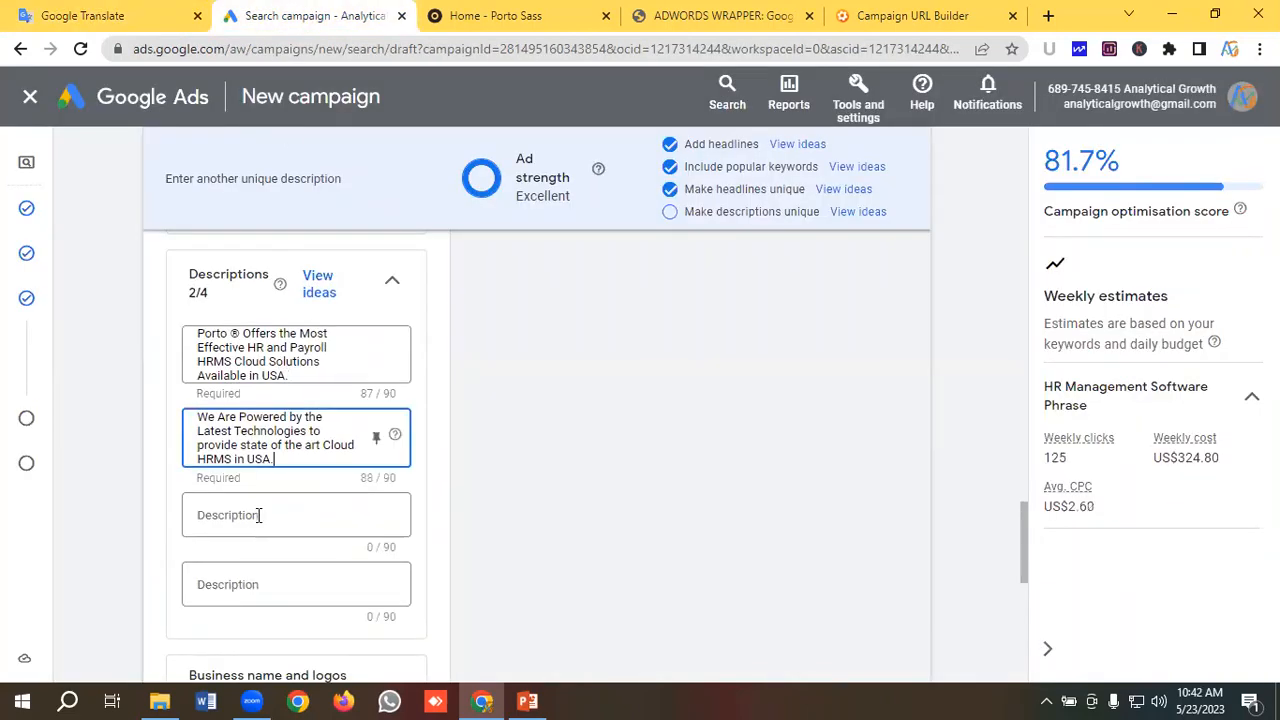
pyautogui.click(258, 515)
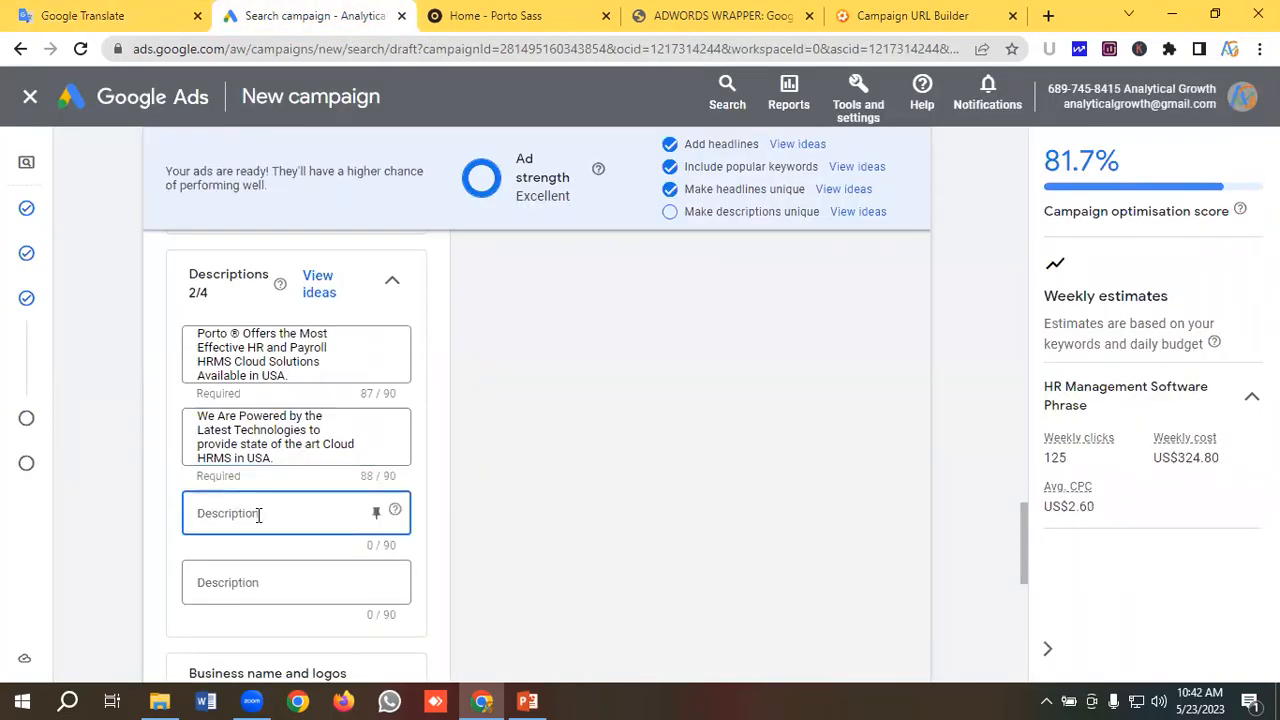
pyautogui.write('An award-winning Cloud-based HRMS that offers a single solution for all employer HCM needs')
# Copy "Easy to work with a friendly and innovative Human Resource and Payroll system in USA." from Google Translate into the ad's fourth description field in Google Ads.
pyautogui.click(100, 15)
pyautogui.scroll(-1, 232, 469)
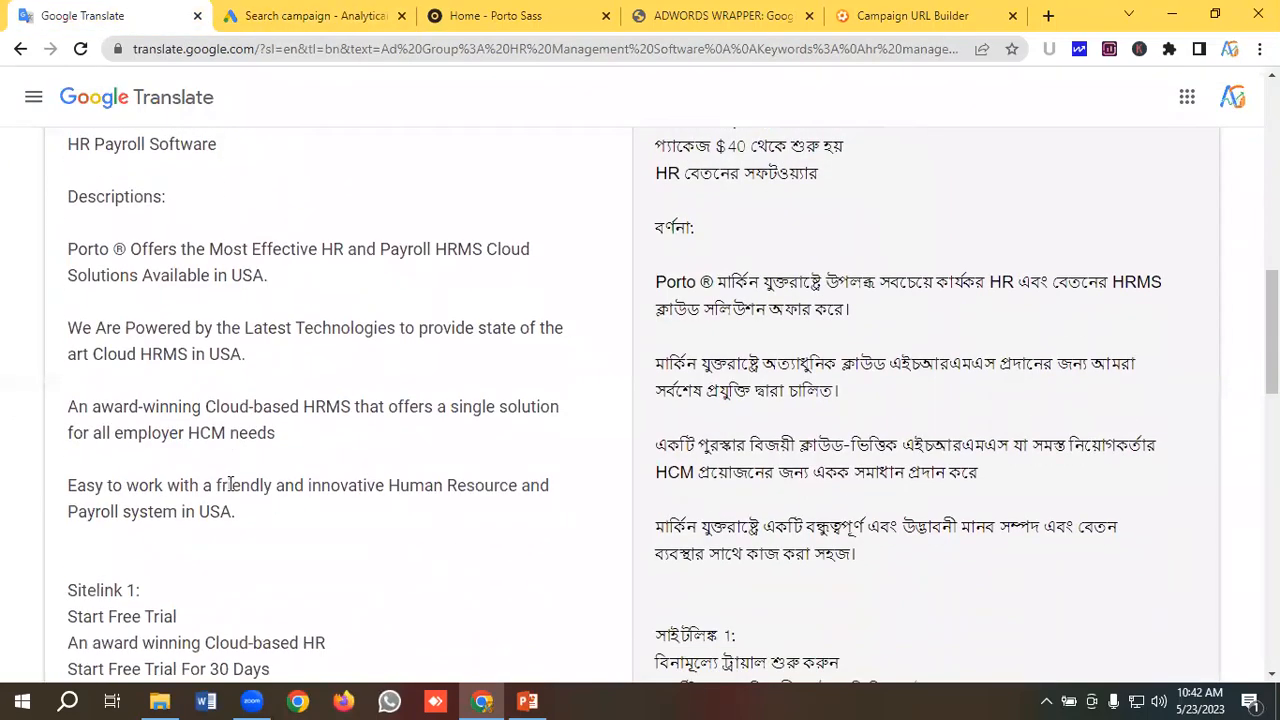
pyautogui.moveTo(242, 512); pyautogui.dragTo(43, 488)
pyautogui.hotkey('ctrl', 'c')
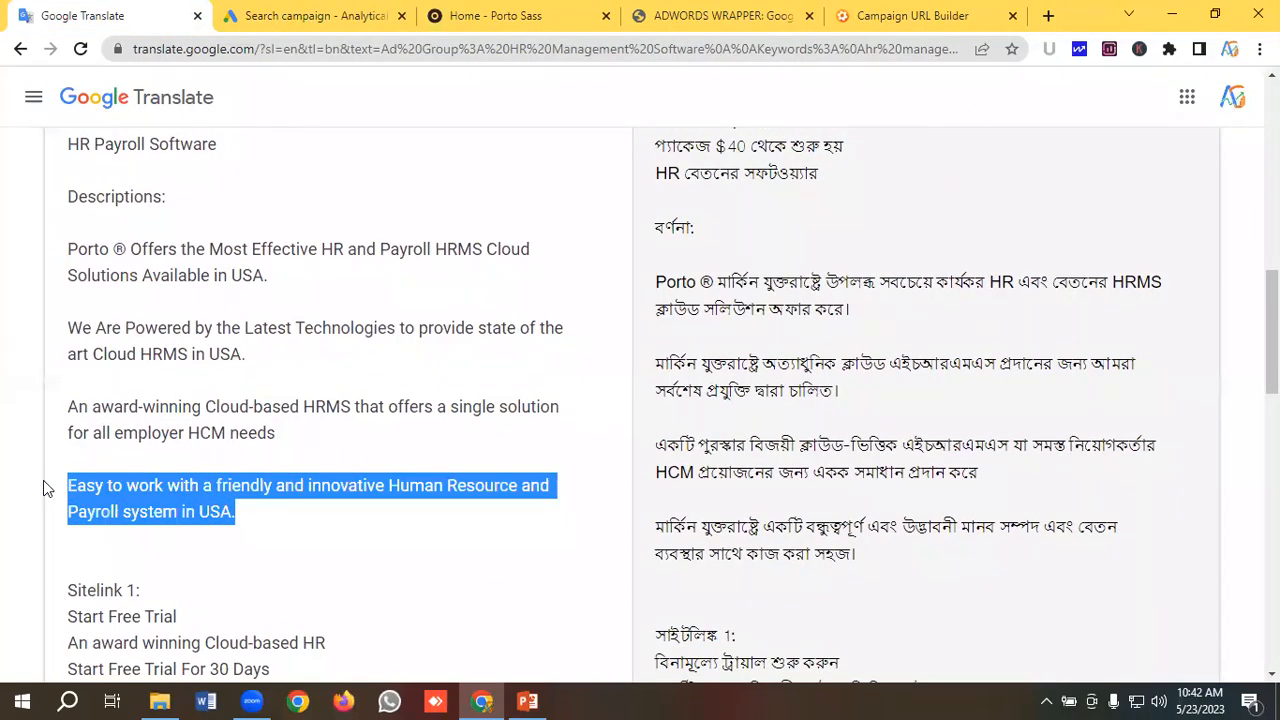
pyautogui.click(283, 12)
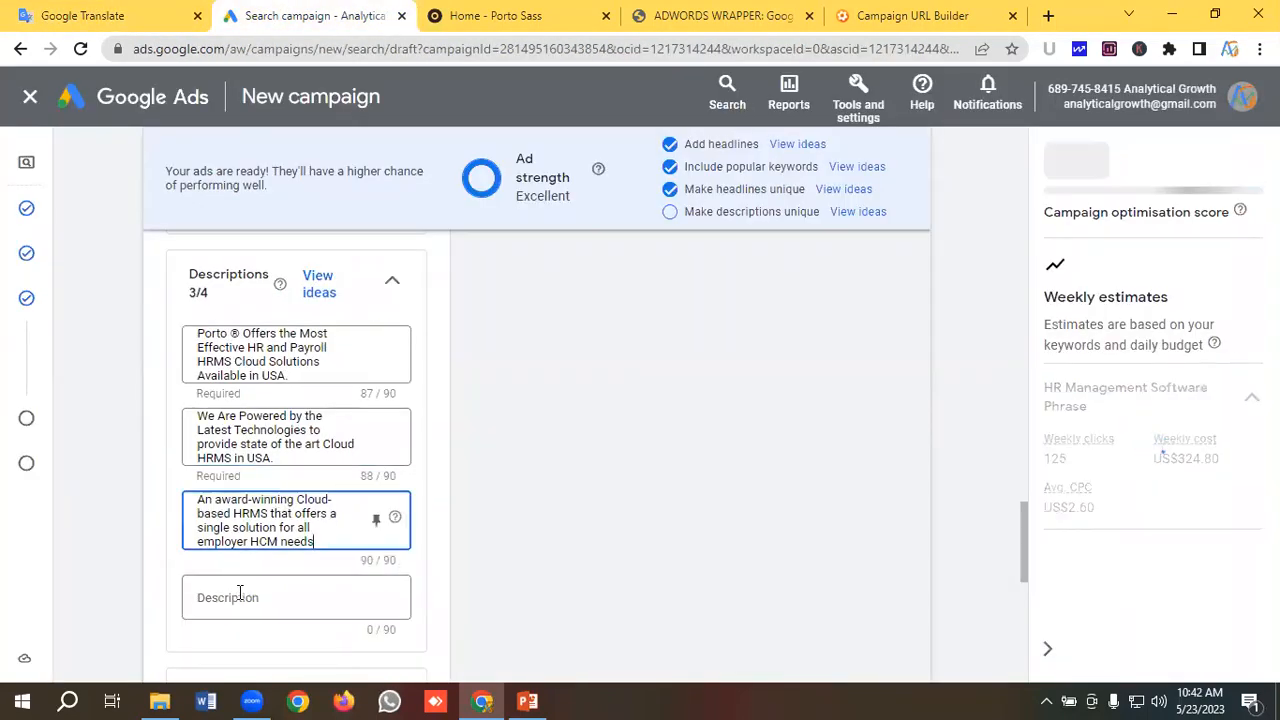
pyautogui.scroll(-2, 227, 597)
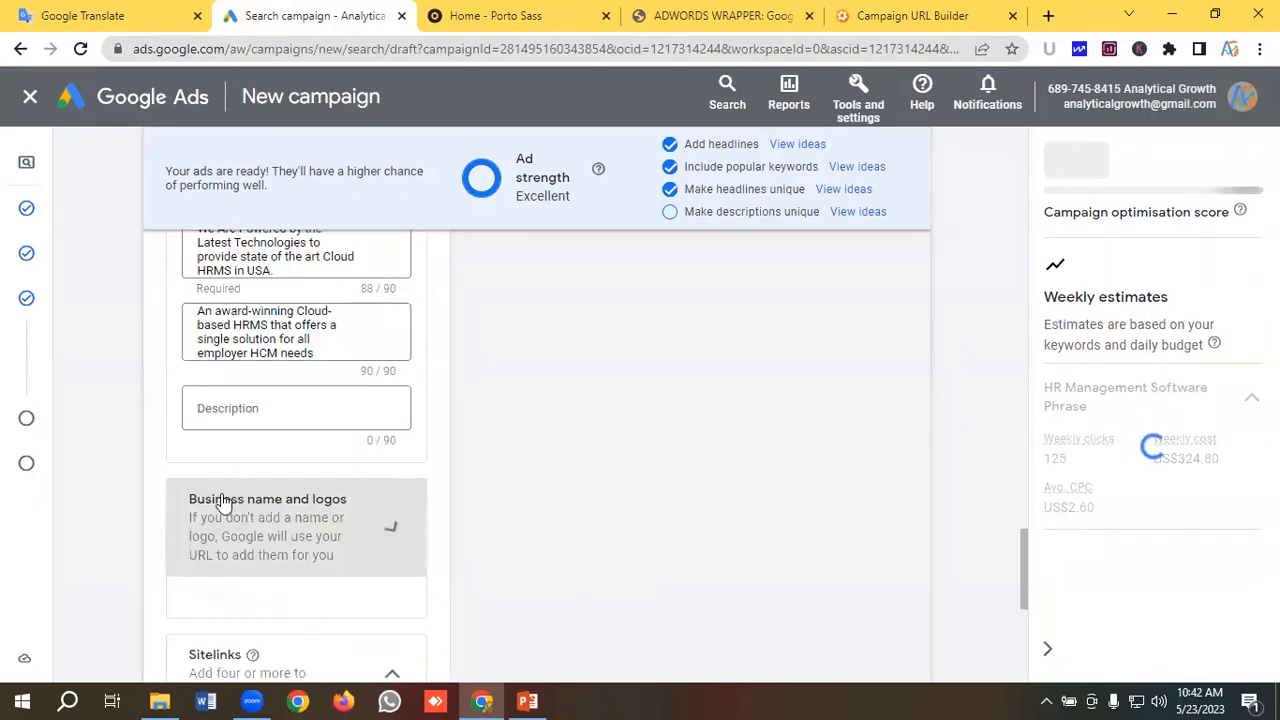
pyautogui.click(229, 412)
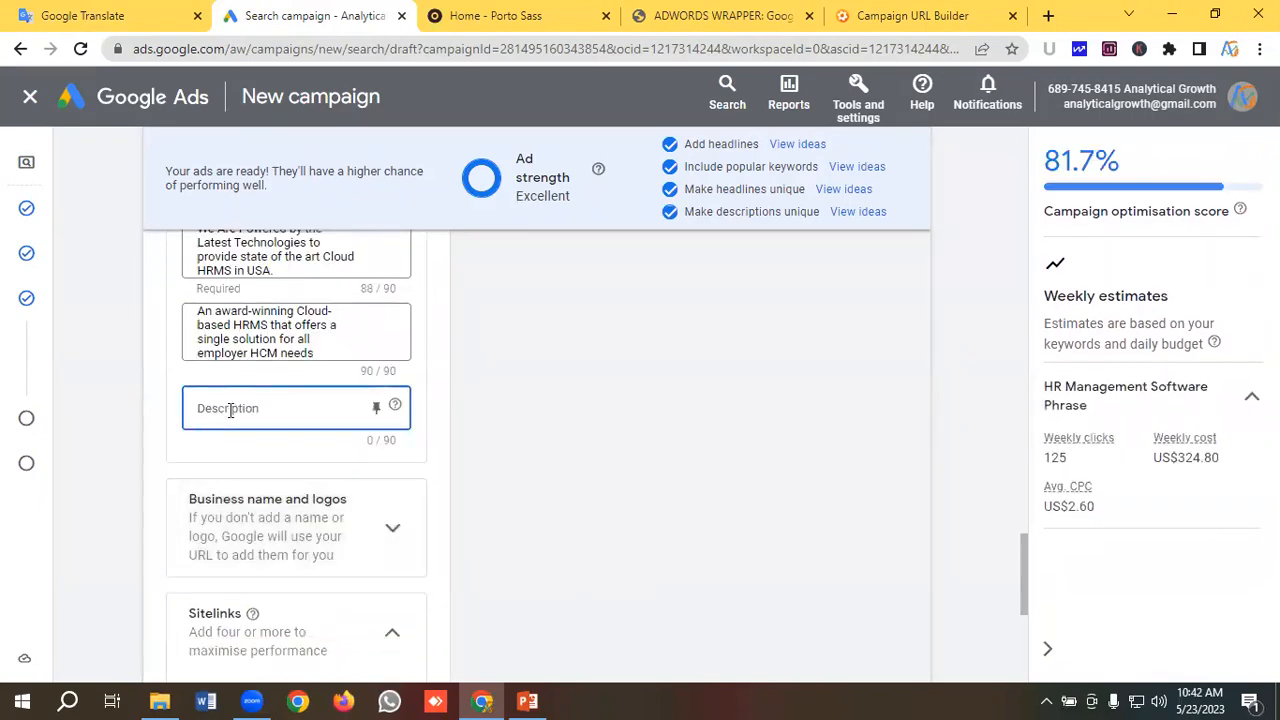
pyautogui.hotkey('ctrl', 'v')
# Review the ad strength rating, the mobile ad preview, the display path and the filled headlines.
pyautogui.scroll(6, 302, 405)
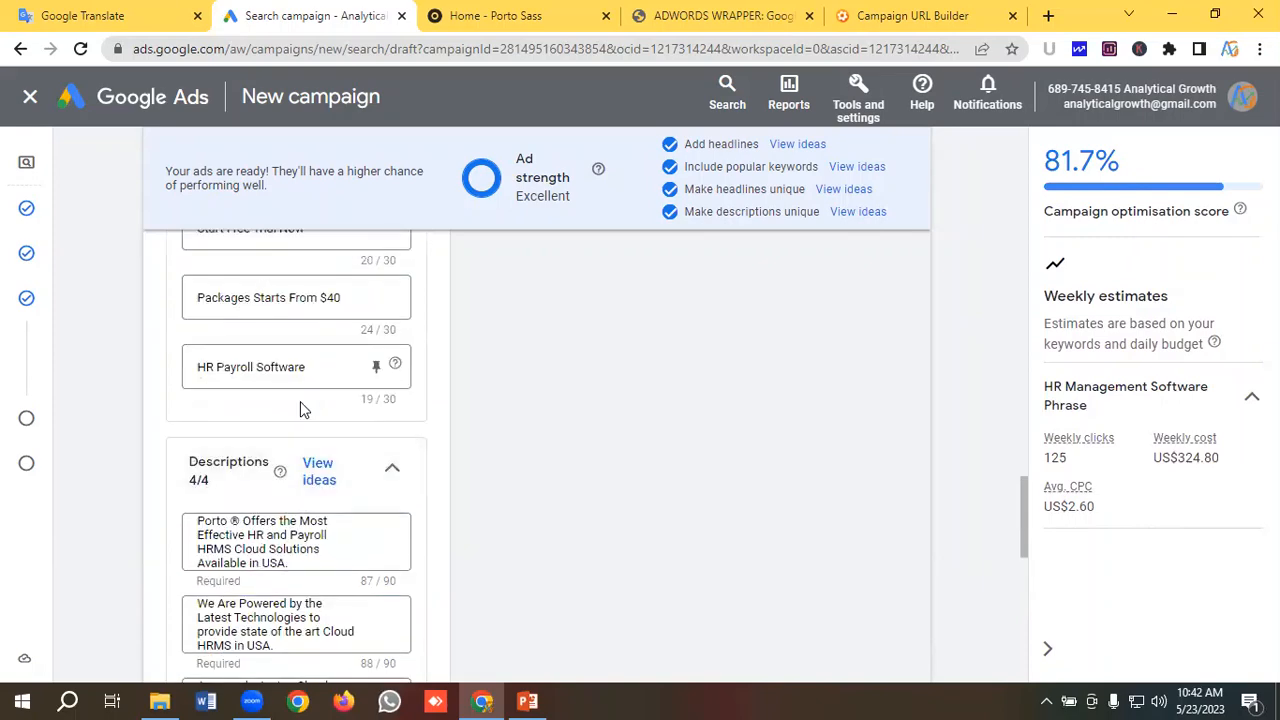
pyautogui.scroll(8, 300, 401)
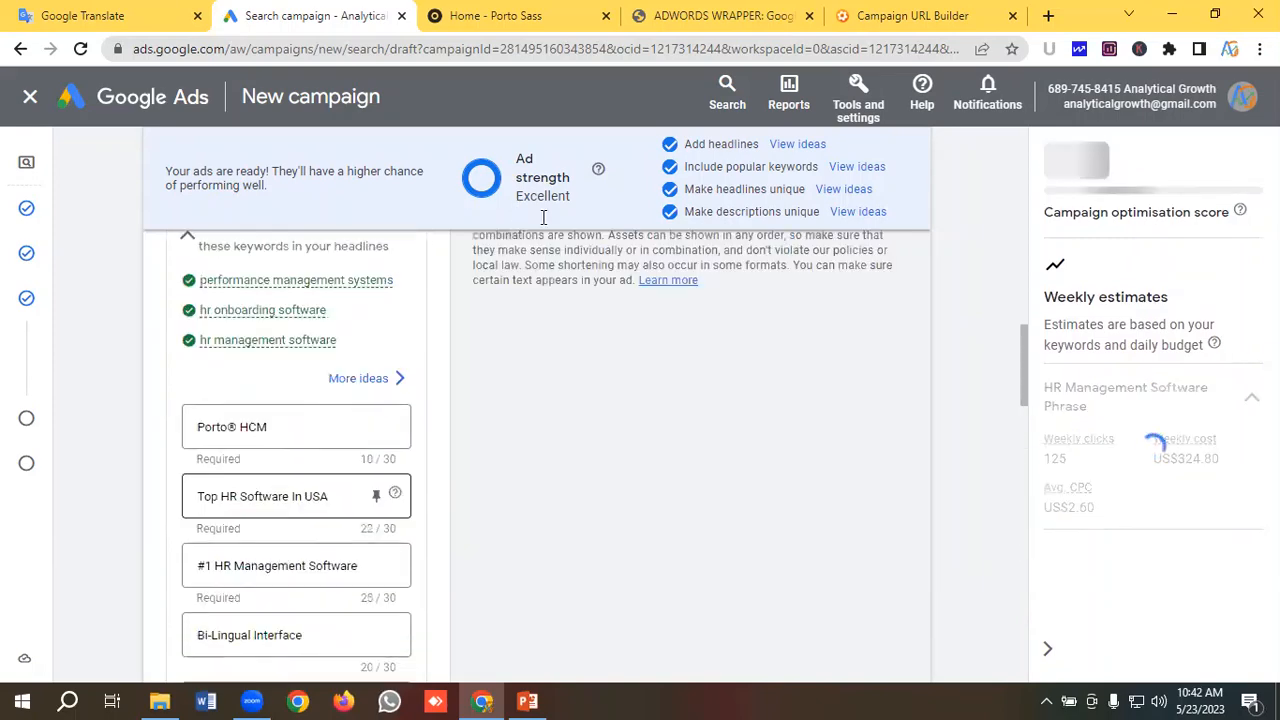
pyautogui.scroll(5, 533, 240)
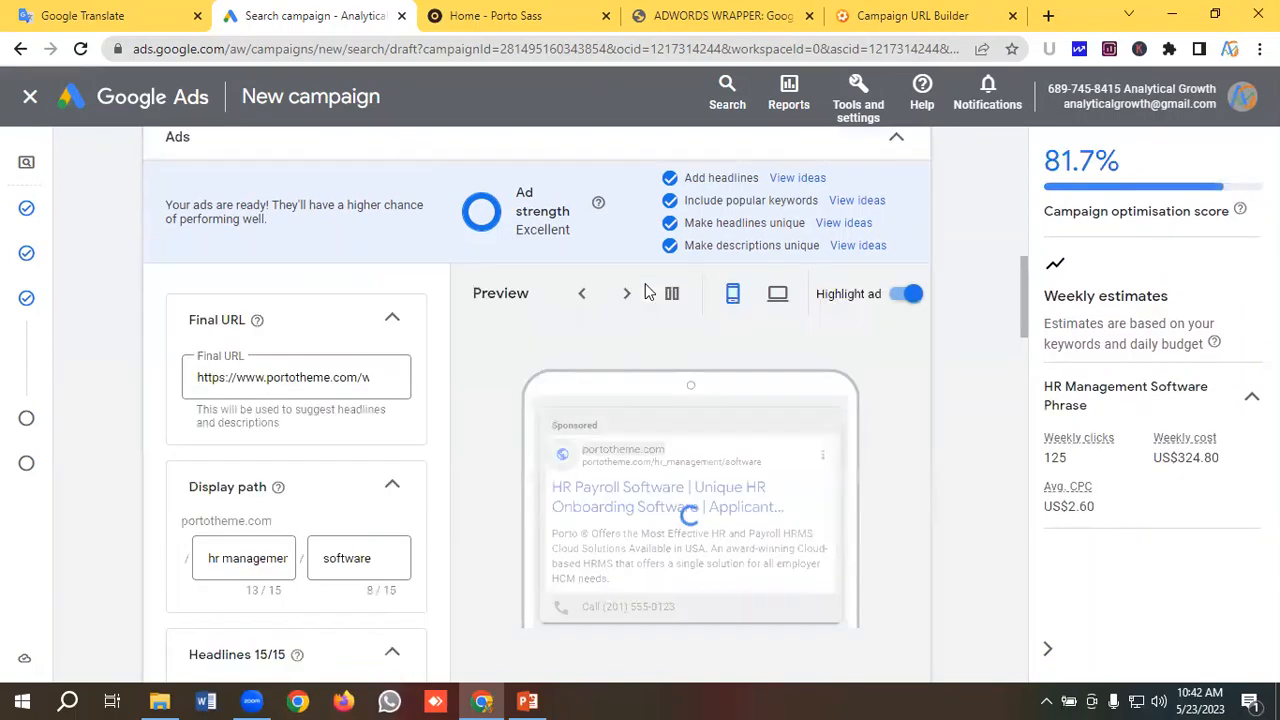
pyautogui.scroll(2, 745, 212)
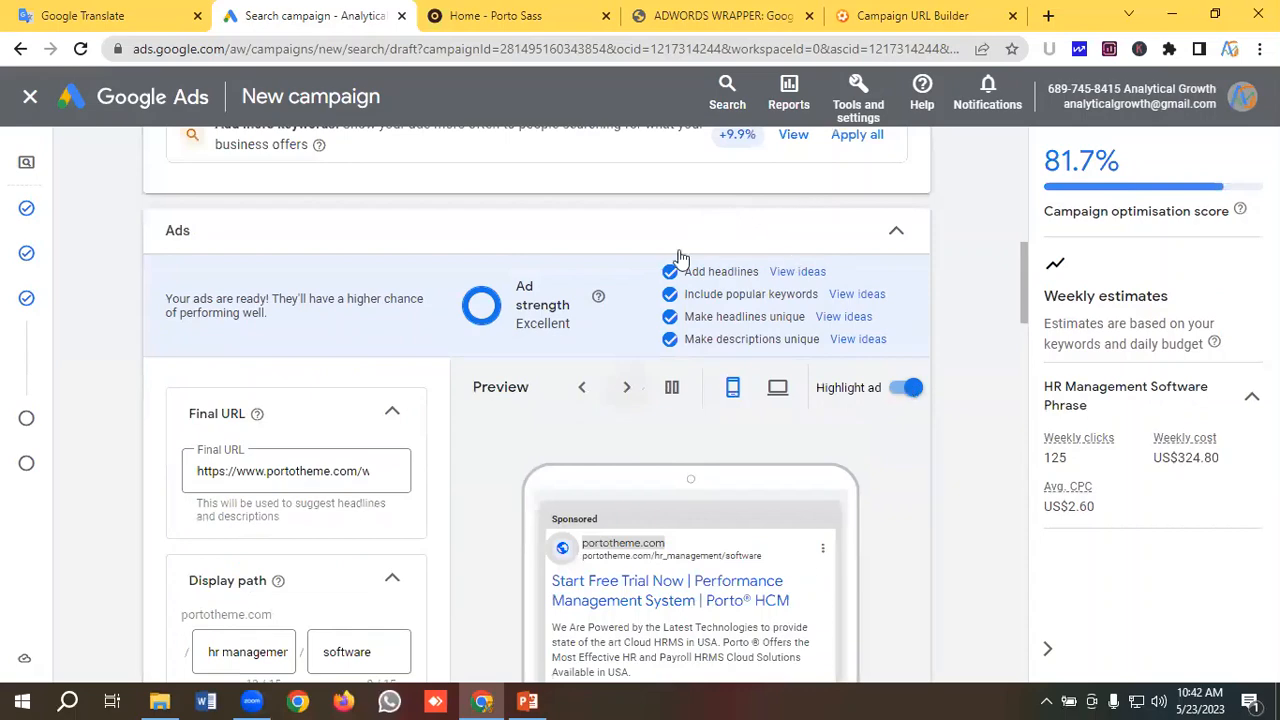
pyautogui.scroll(1, 678, 258)
pyautogui.scroll(-3, 660, 290)
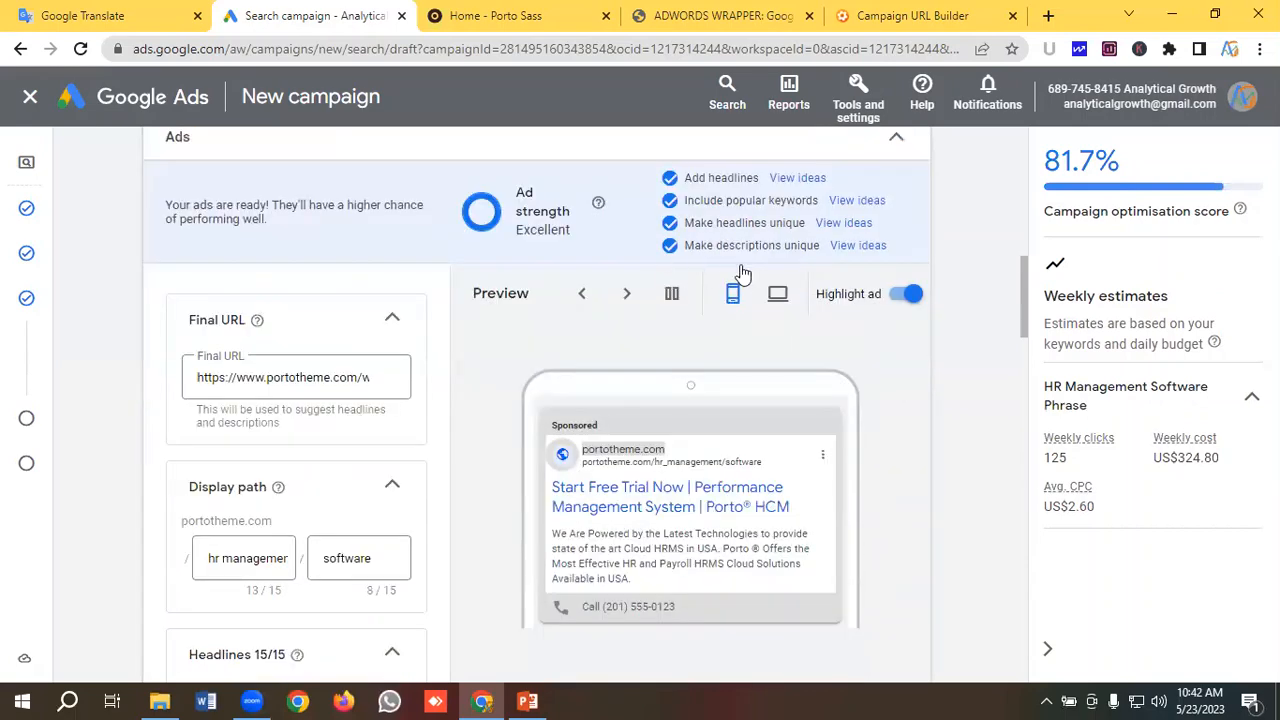
pyautogui.scroll(-1, 733, 205)
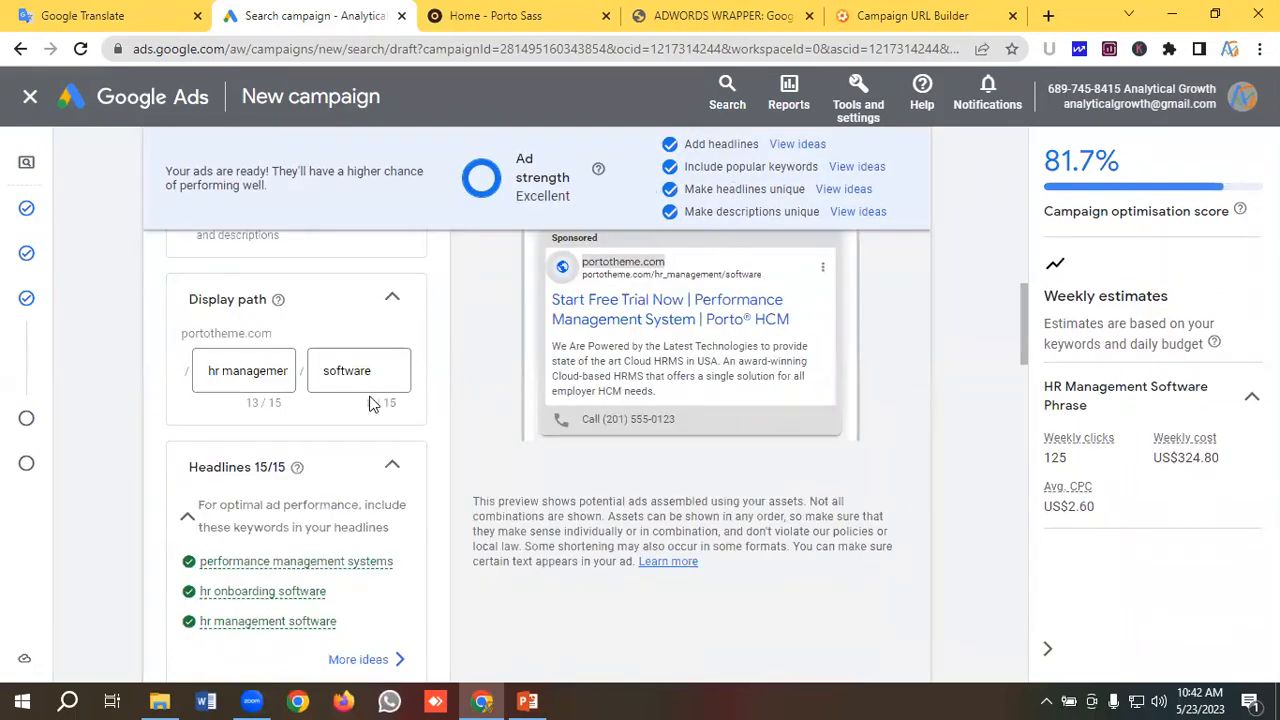
pyautogui.scroll(2, 536, 276)
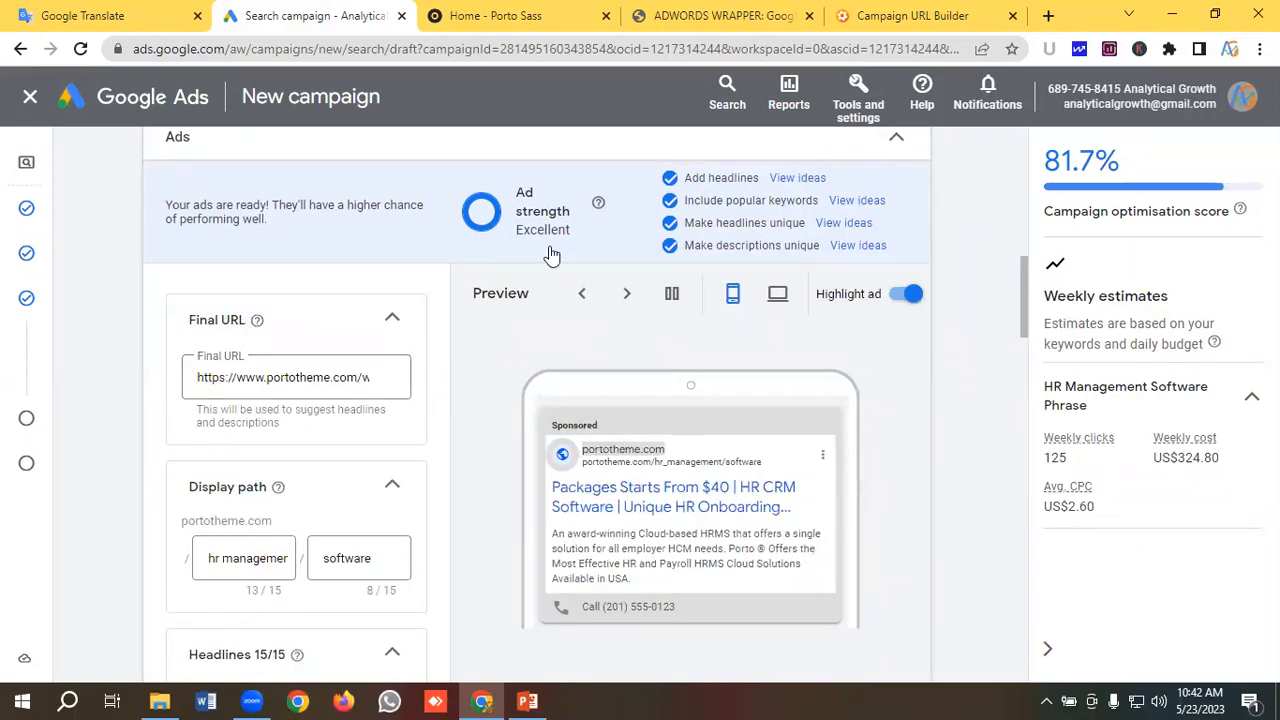
pyautogui.scroll(1, 609, 280)
pyautogui.scroll(-2, 371, 400)
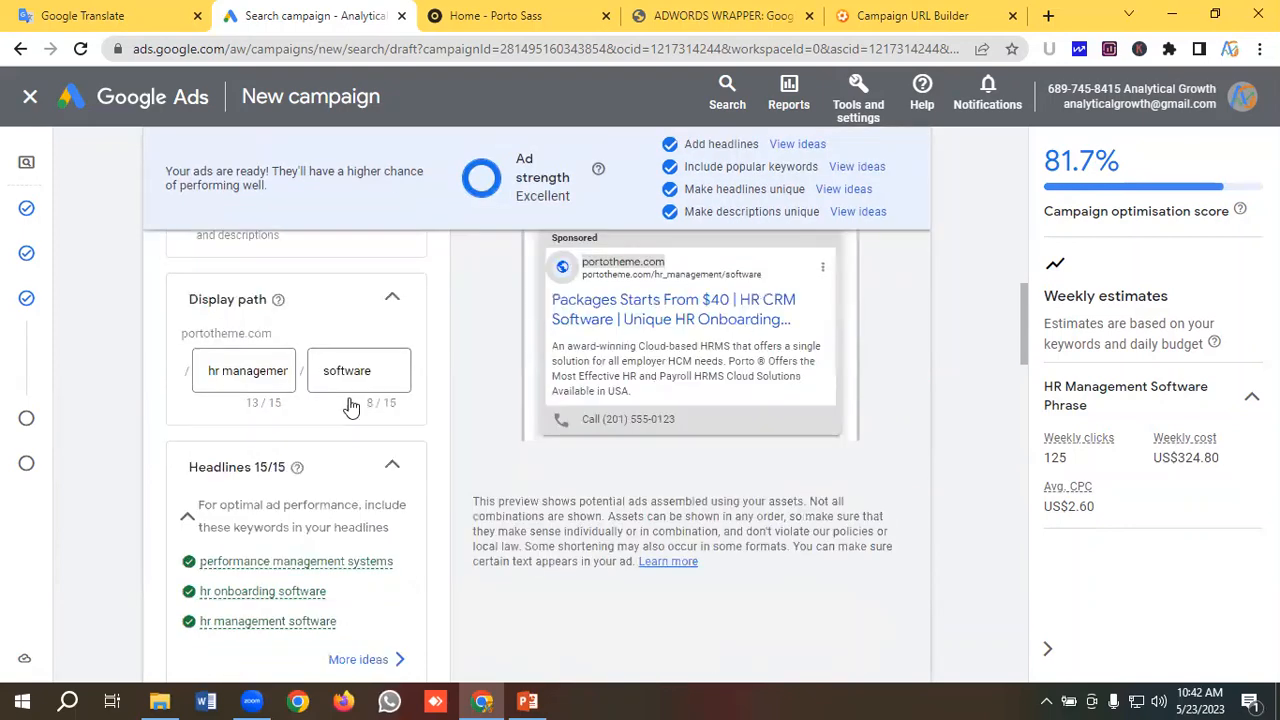
pyautogui.scroll(-6, 352, 403)
pyautogui.scroll(3, 510, 410)
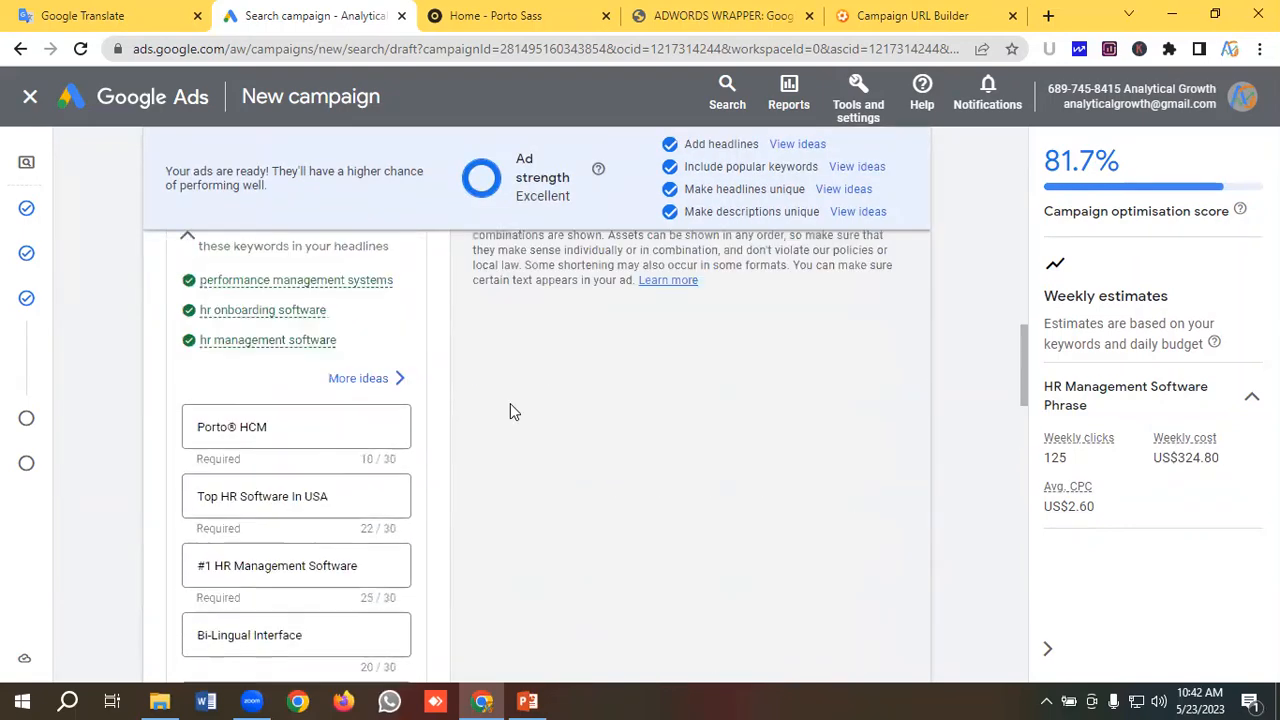
pyautogui.scroll(5, 515, 415)
pyautogui.scroll(-1, 585, 410)
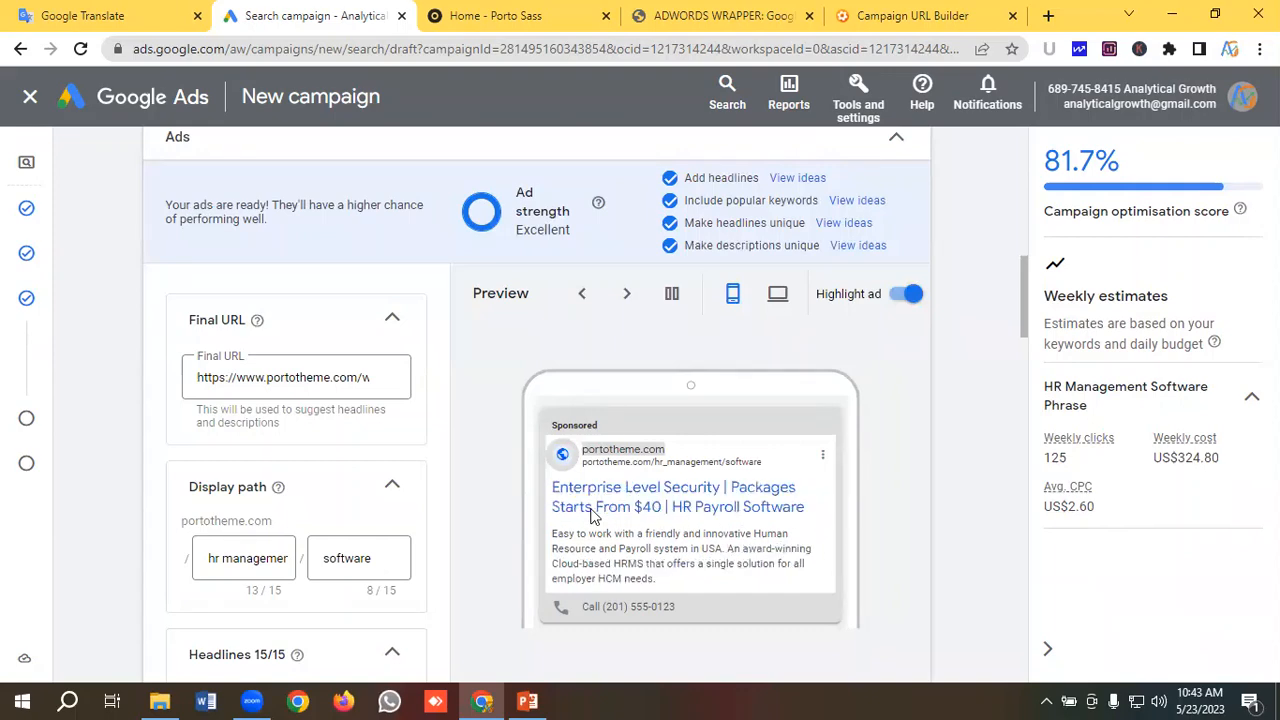
pyautogui.scroll(-10, 380, 470)
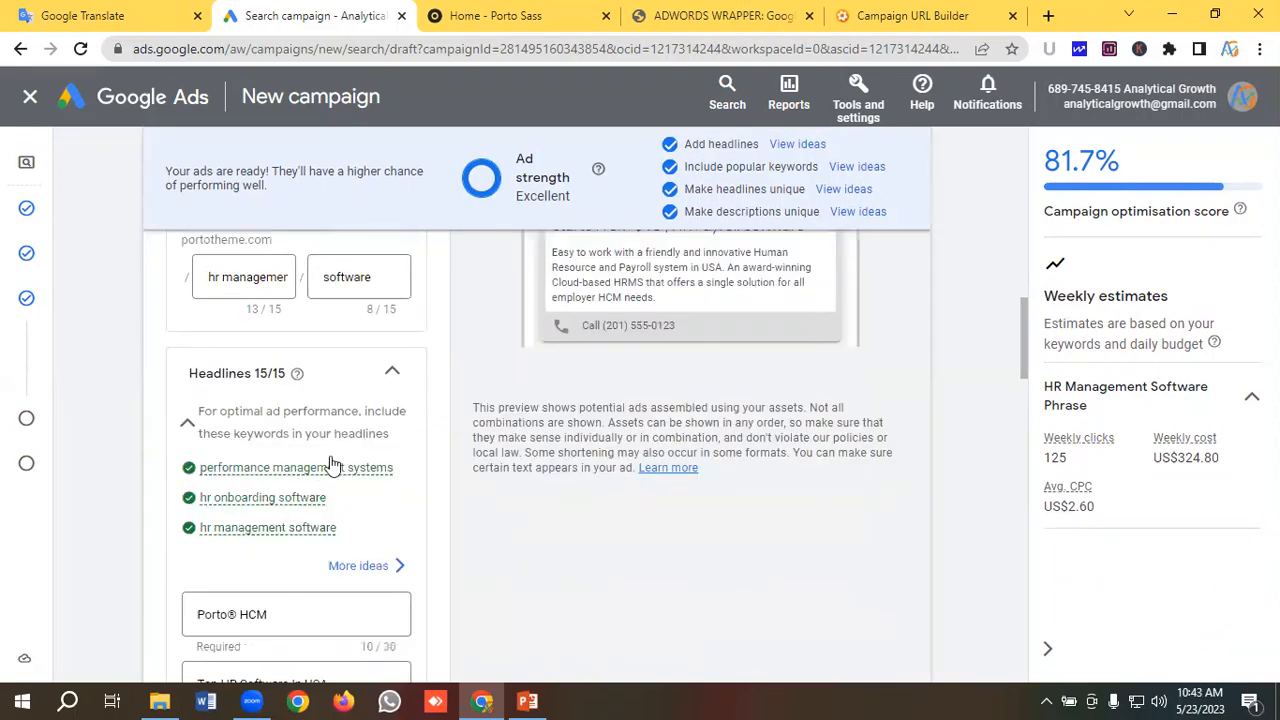
pyautogui.scroll(-12, 300, 470)
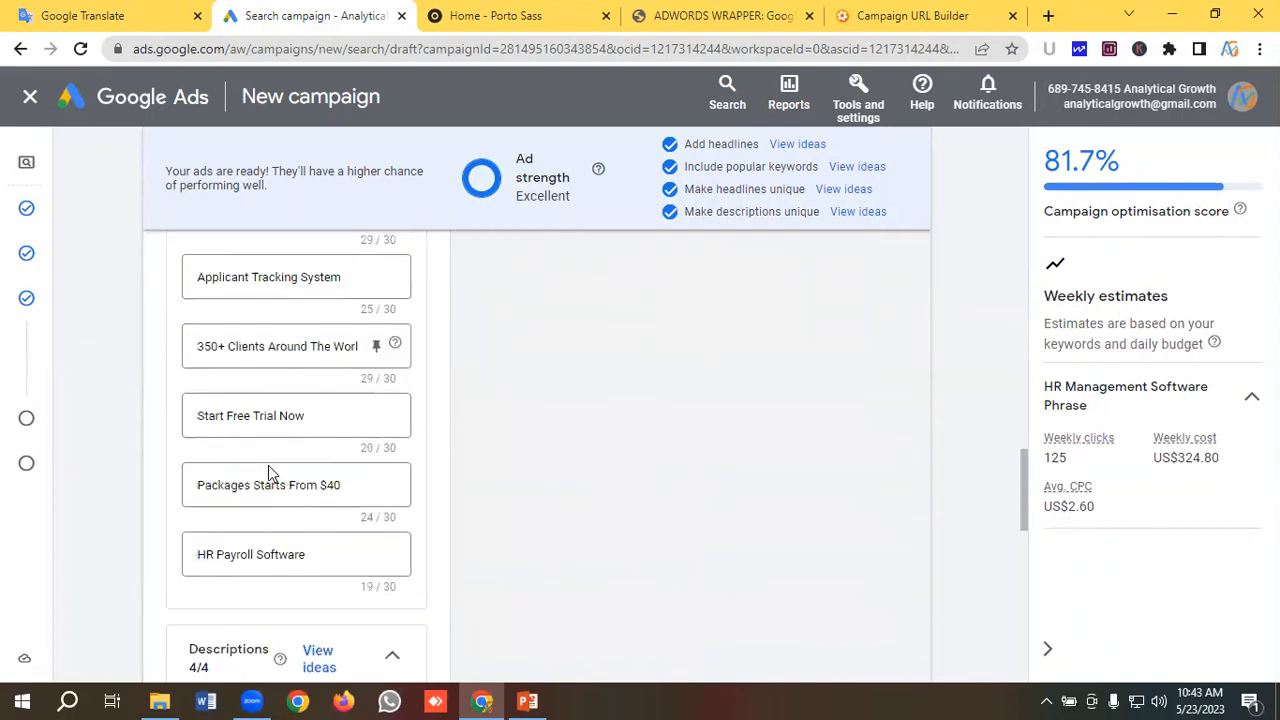
# Open the campaign-level sitelinks for the ad and start creating a new sitelink below the existing sitelink assets.
pyautogui.scroll(-1, 310, 471)
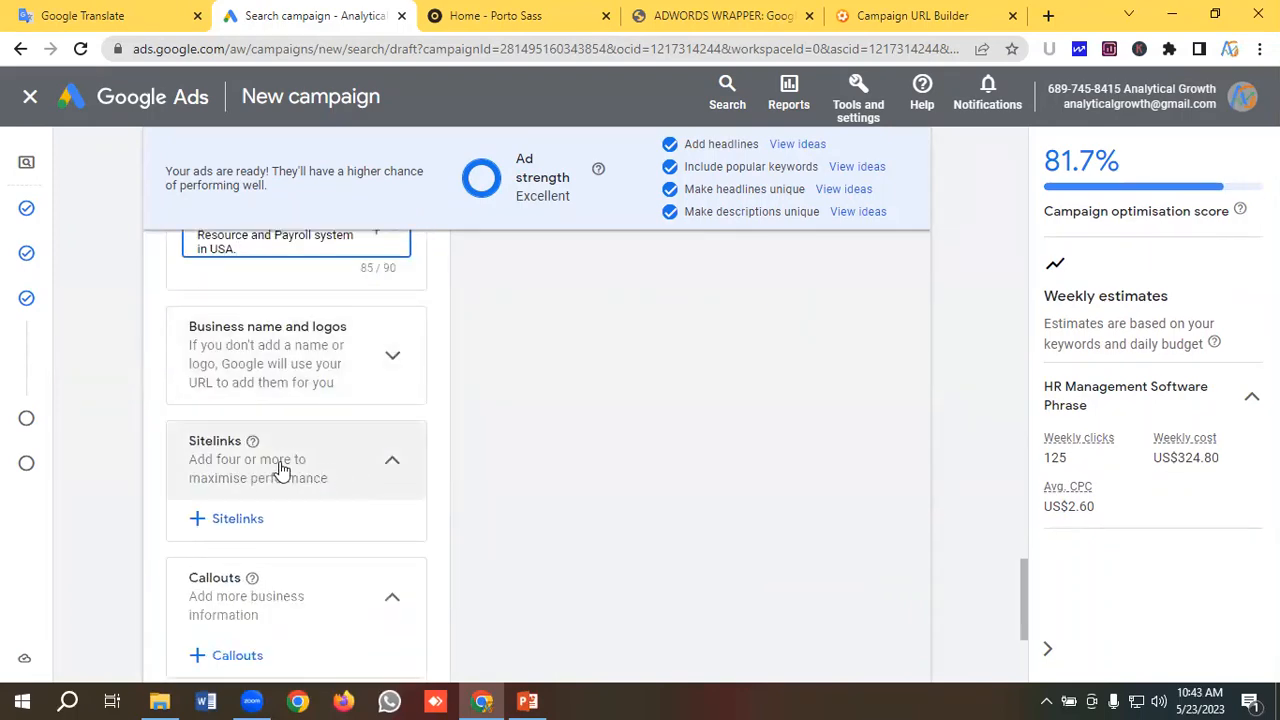
pyautogui.scroll(-1, 320, 470)
pyautogui.click(236, 519)
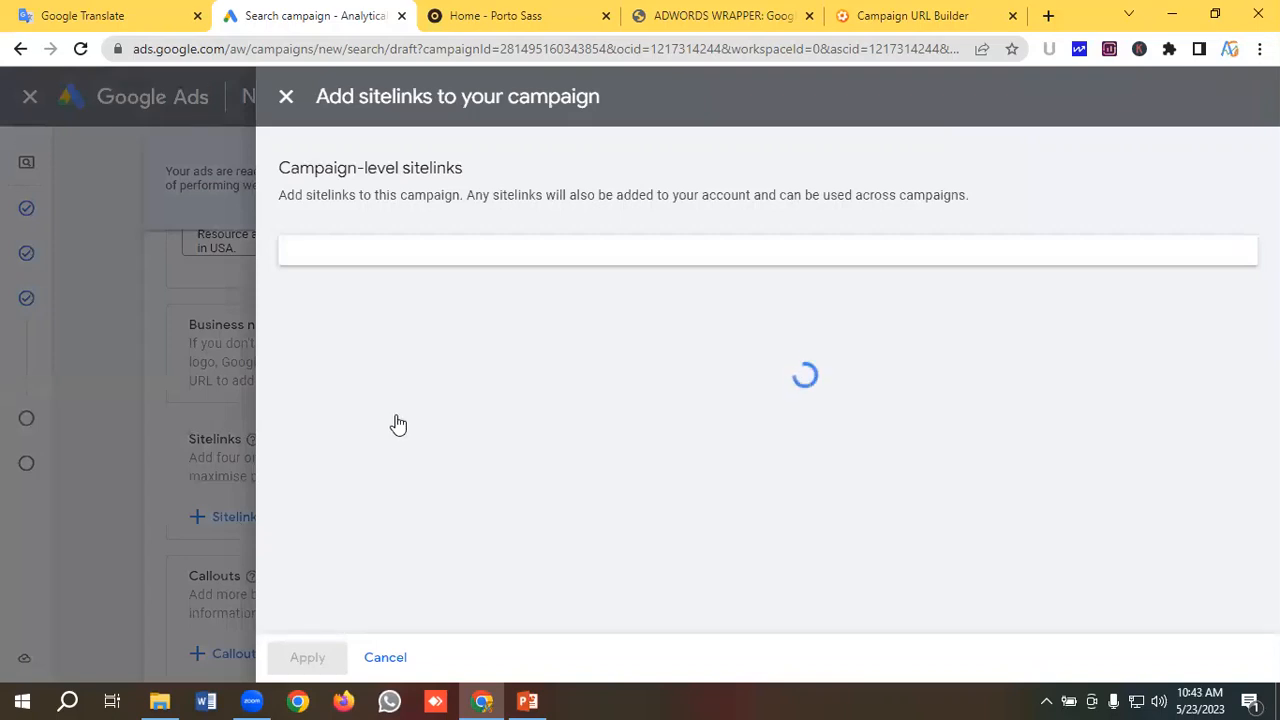
pyautogui.scroll(-3, 398, 424)
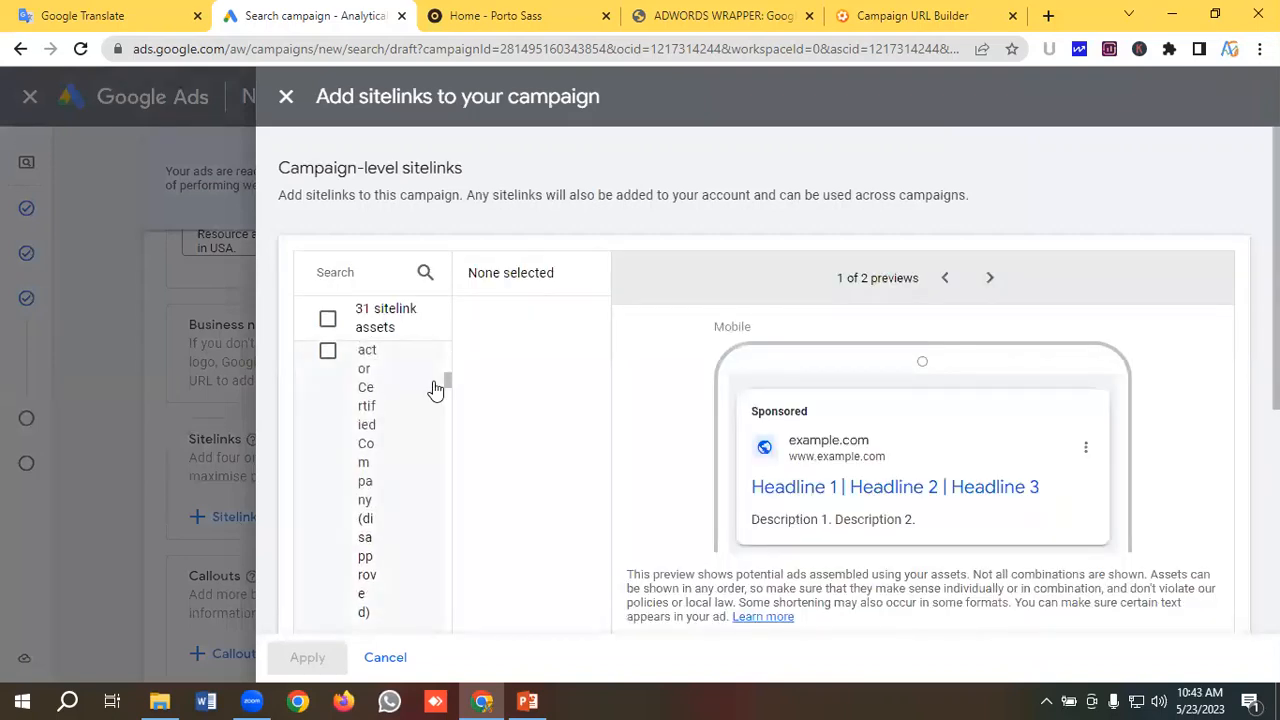
pyautogui.scroll(-5, 427, 533)
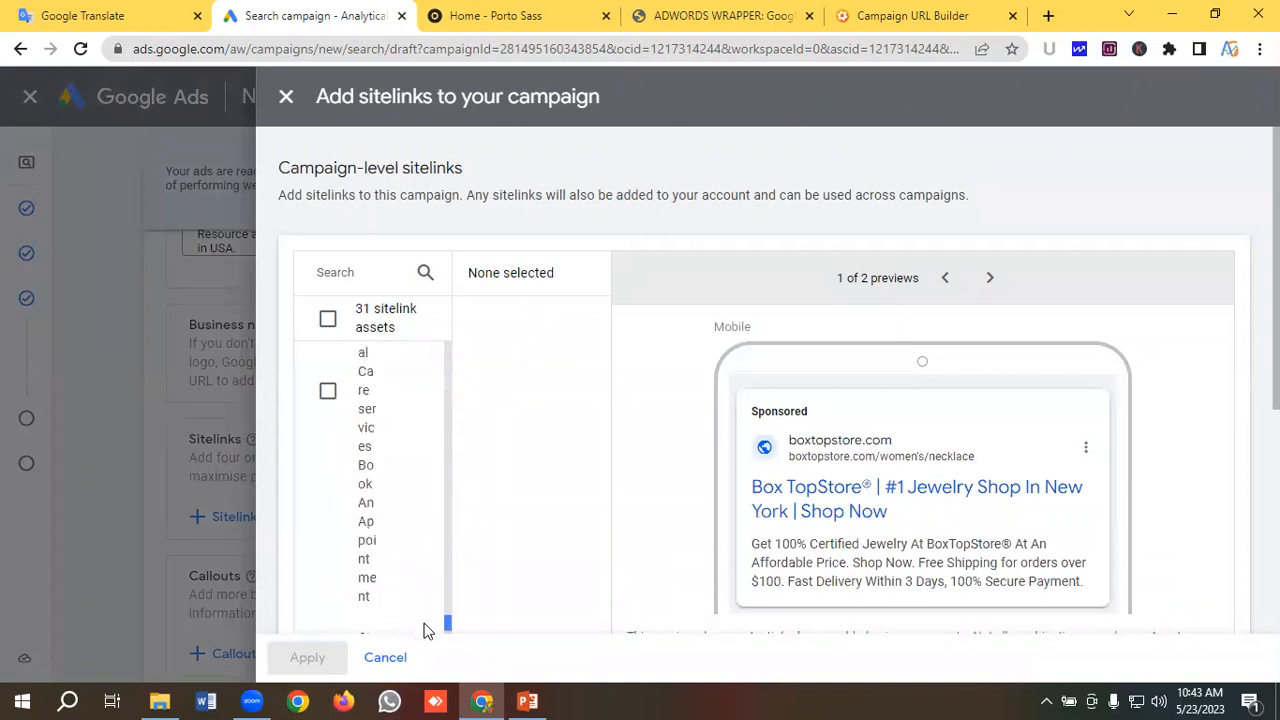
pyautogui.scroll(-5, 388, 513)
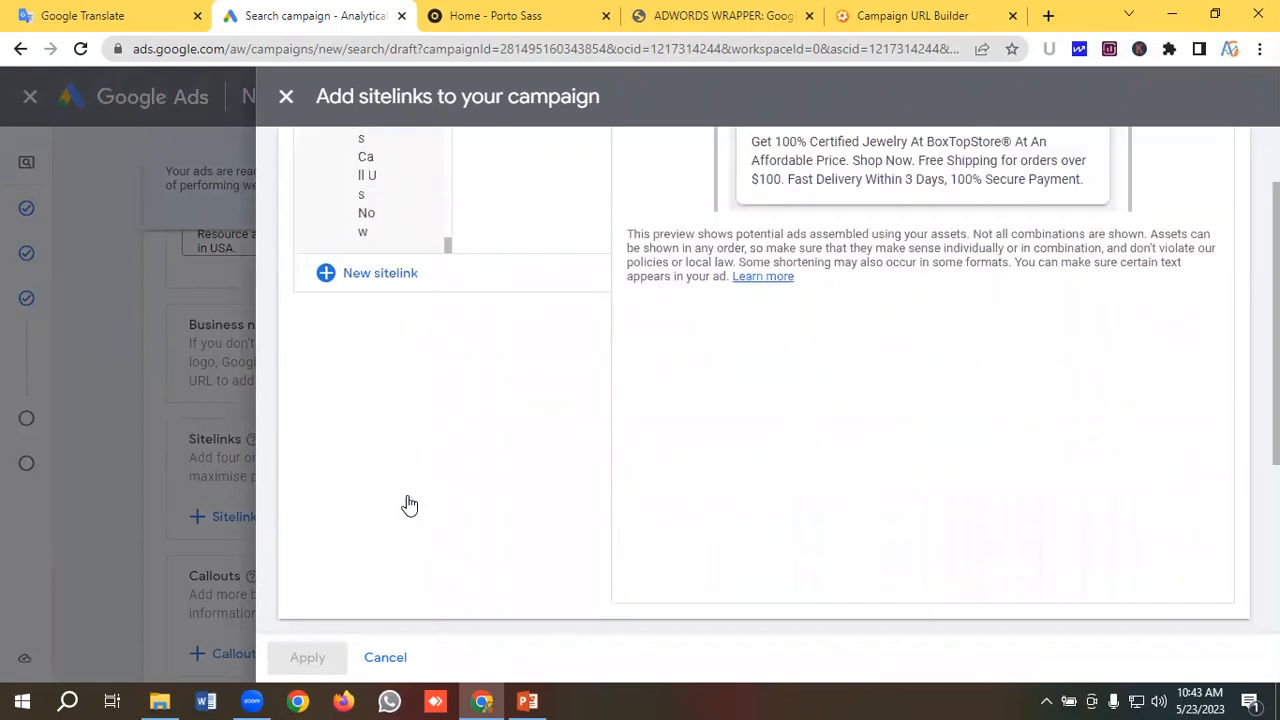
pyautogui.click(367, 274)
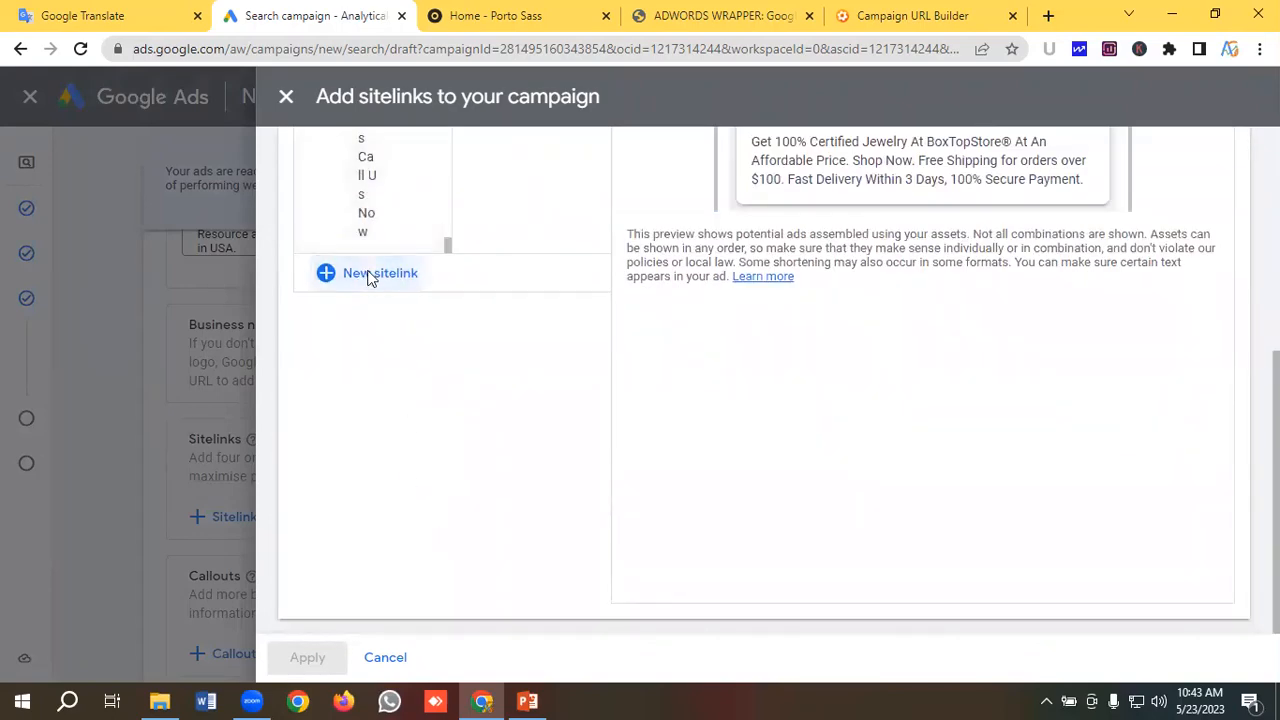
# Copy the Sitelink 1 text "Start Free Trial" from Google Translate and return to the new sitelink form in Google Ads.
pyautogui.click(143, 14)
pyautogui.scroll(-4, 220, 390)
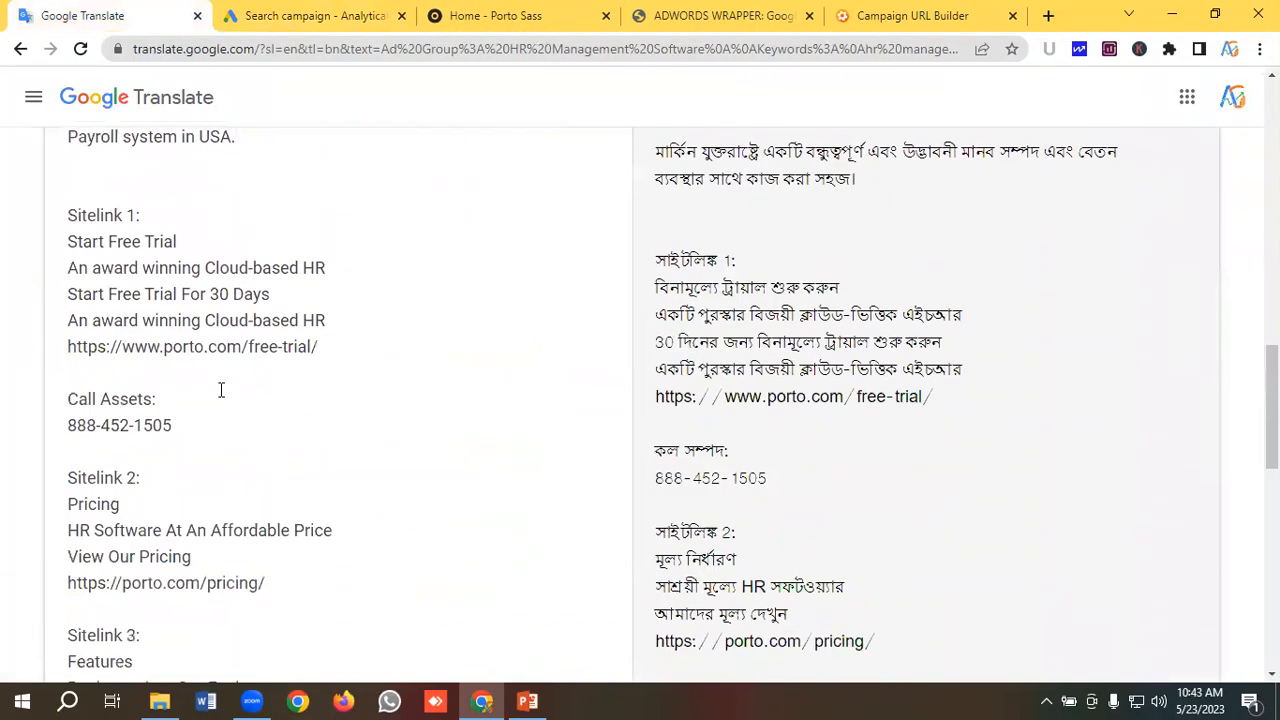
pyautogui.scroll(1, 221, 390)
pyautogui.moveTo(189, 337); pyautogui.dragTo(66, 337)
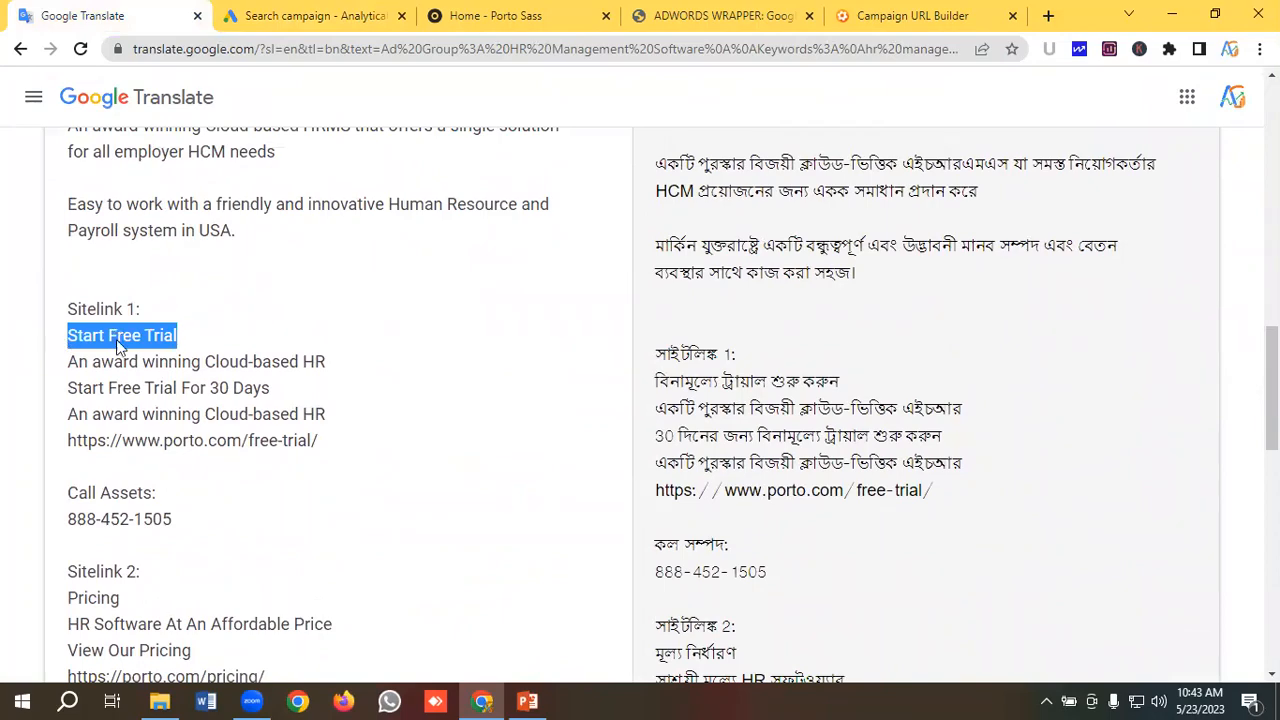
pyautogui.rightClick(116, 339)
pyautogui.click(159, 408)
pyautogui.click(302, 18)
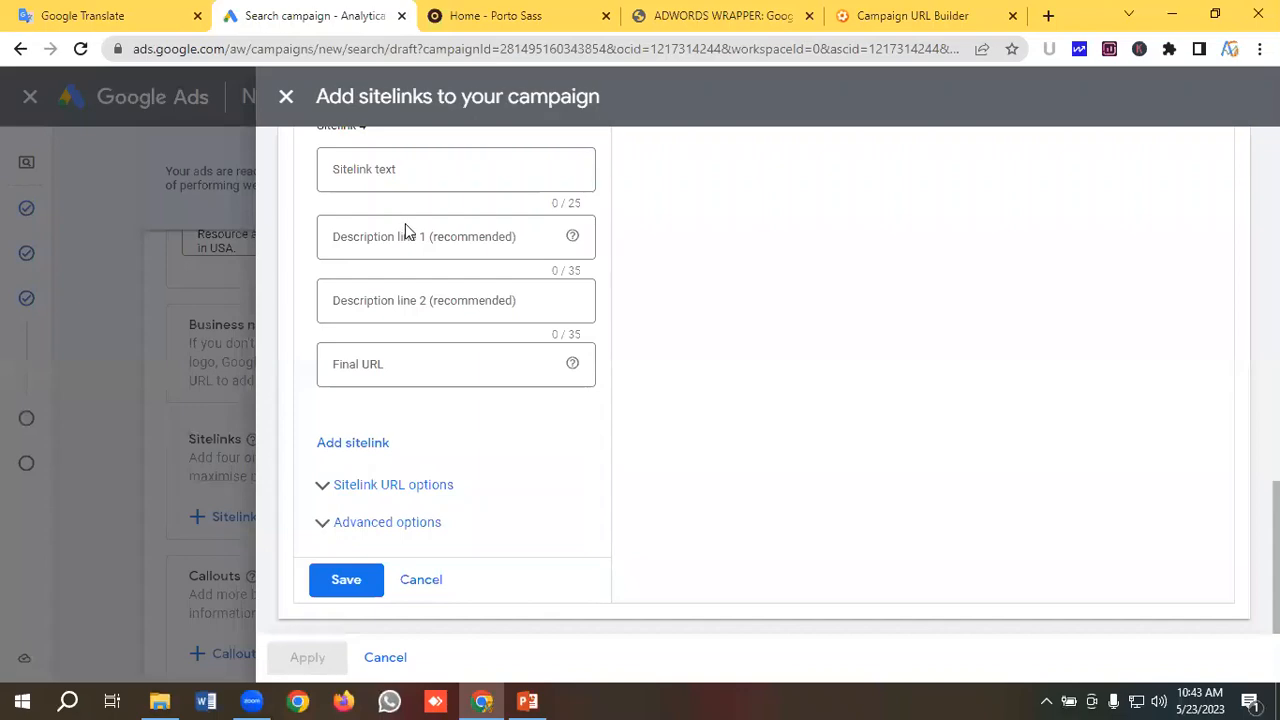
# Paste the copied "Start Free Trial" as the sitelink text of Sitelink 1.
pyautogui.scroll(10, 446, 260)
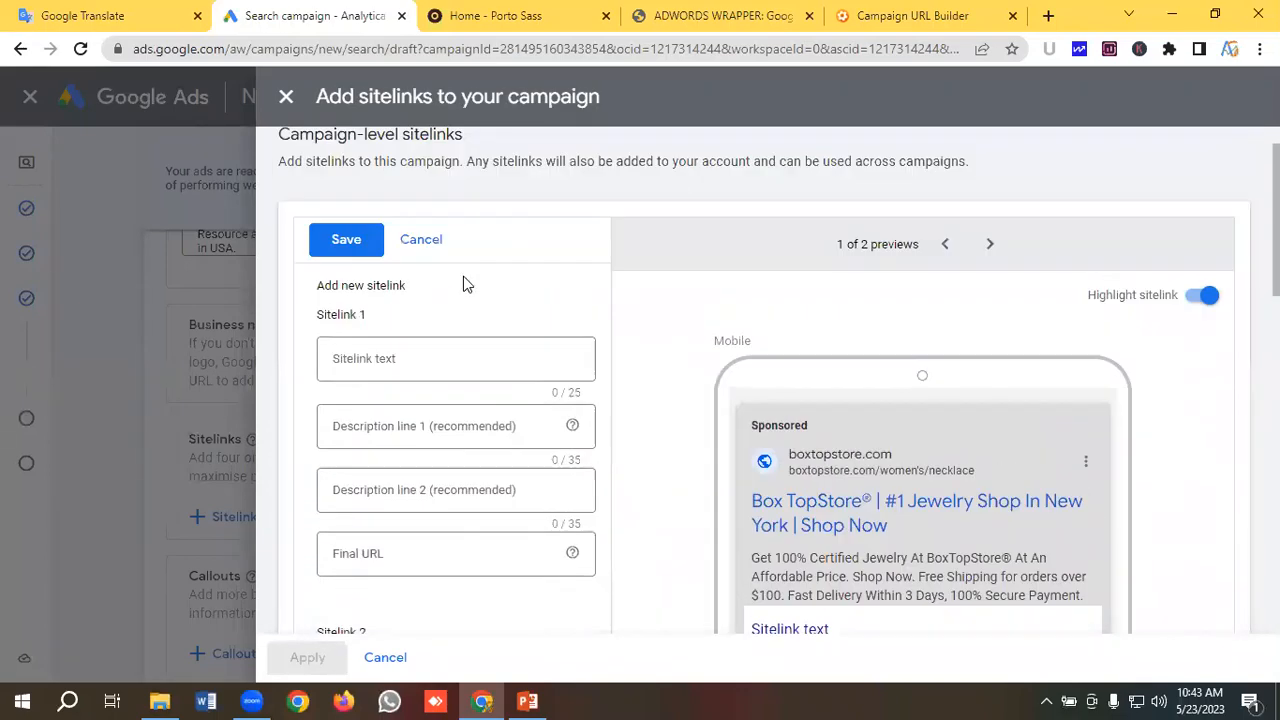
pyautogui.scroll(1, 463, 284)
pyautogui.click(395, 390)
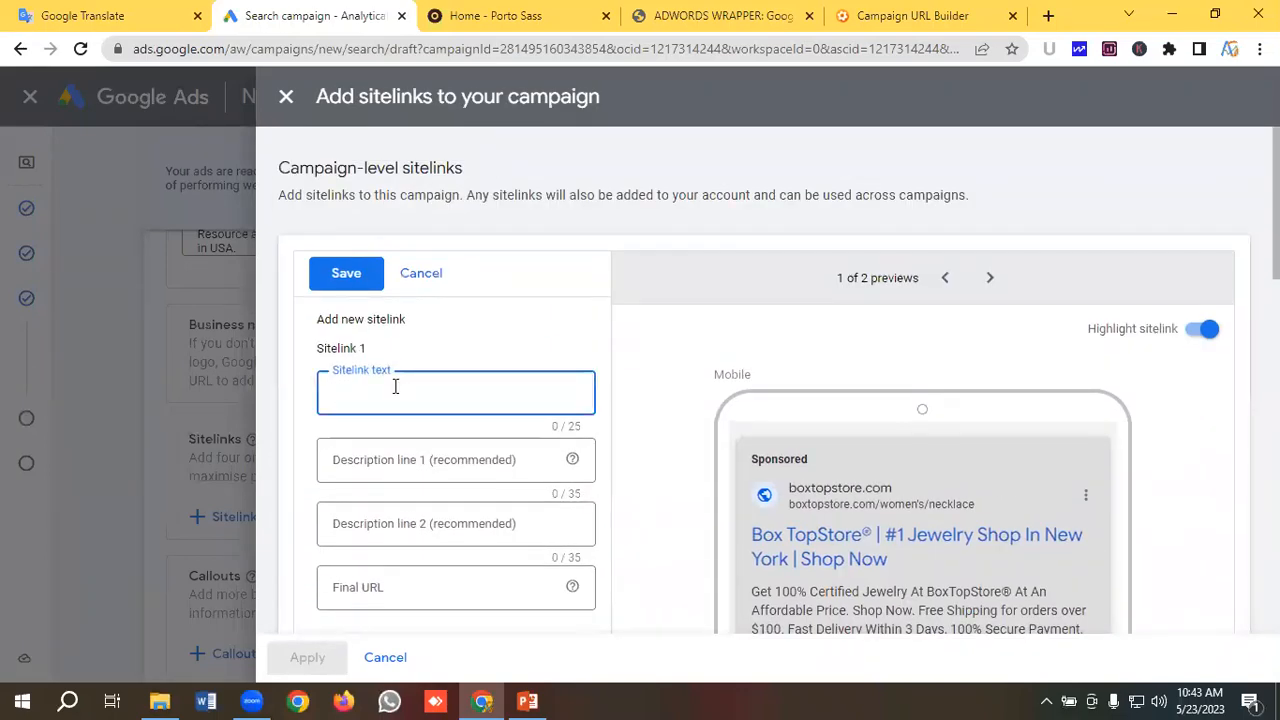
pyautogui.hotkey('ctrl', 'v')
# Copy "An award winning Cloud-based HR" from the Google Translate notes into Sitelink 1's description line 1 in Google Ads.
pyautogui.click(136, 18)
pyautogui.moveTo(355, 357); pyautogui.dragTo(57, 364)
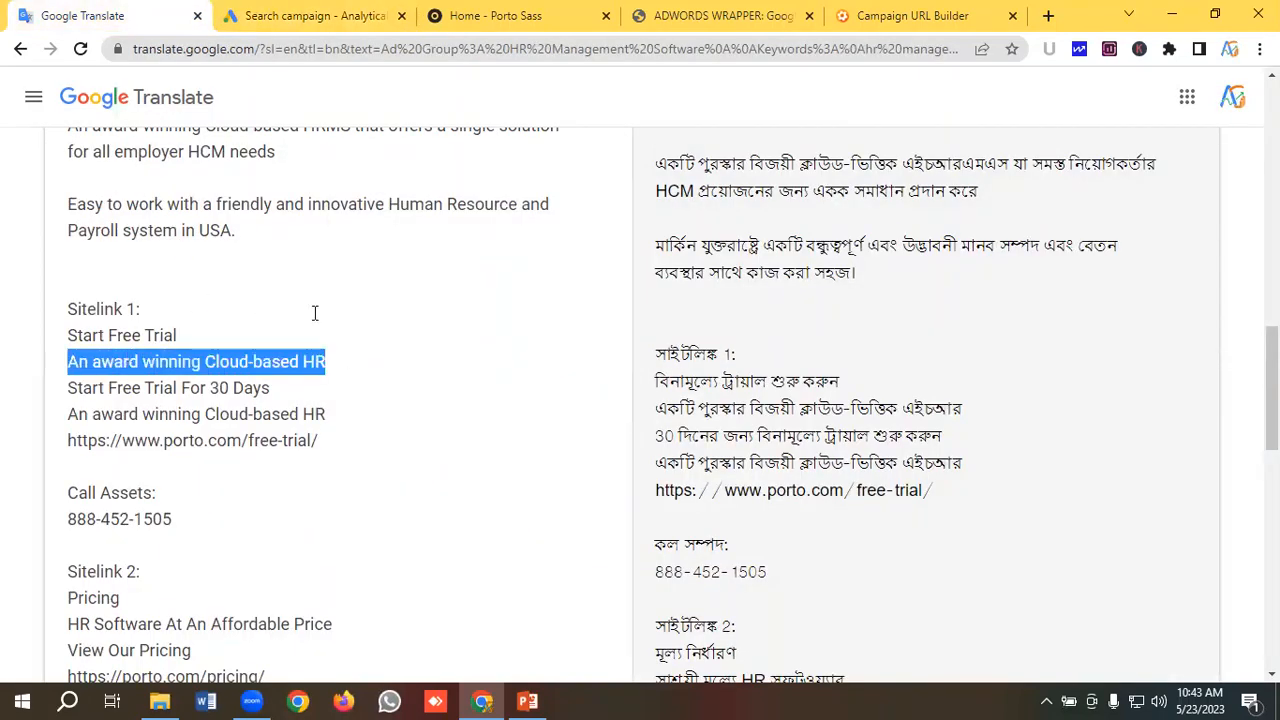
pyautogui.click(315, 15)
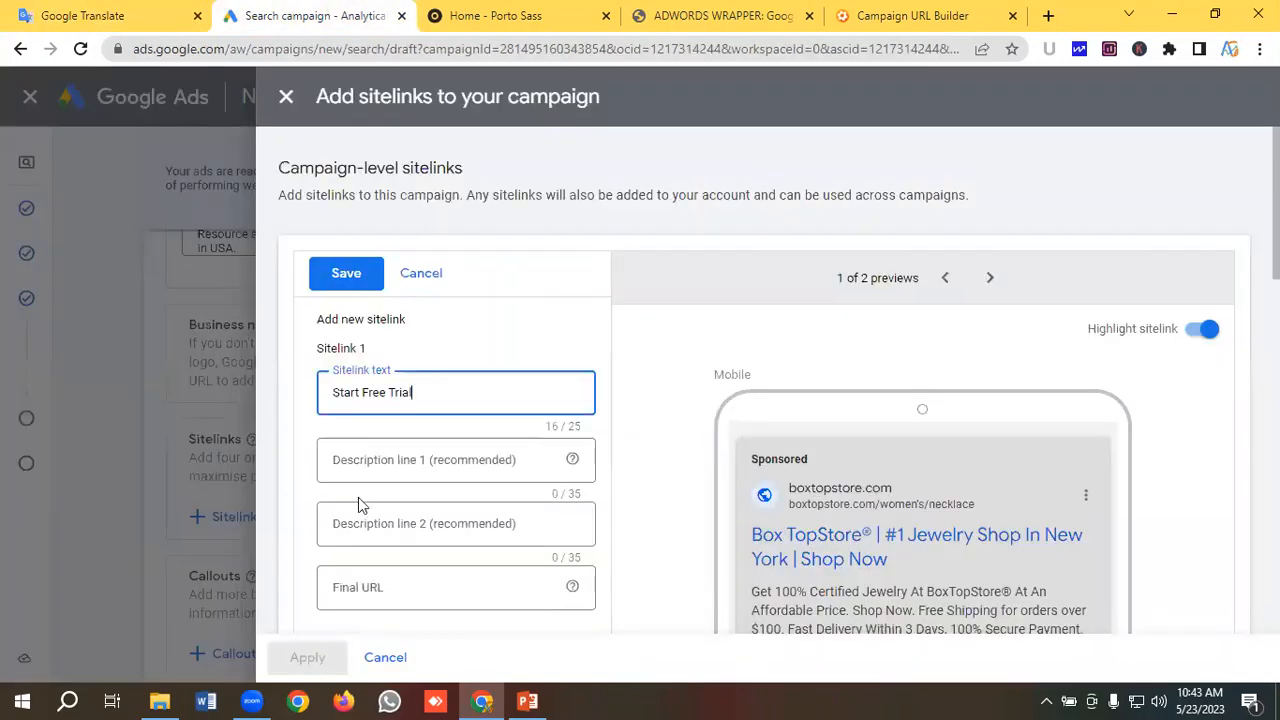
pyautogui.click(372, 462)
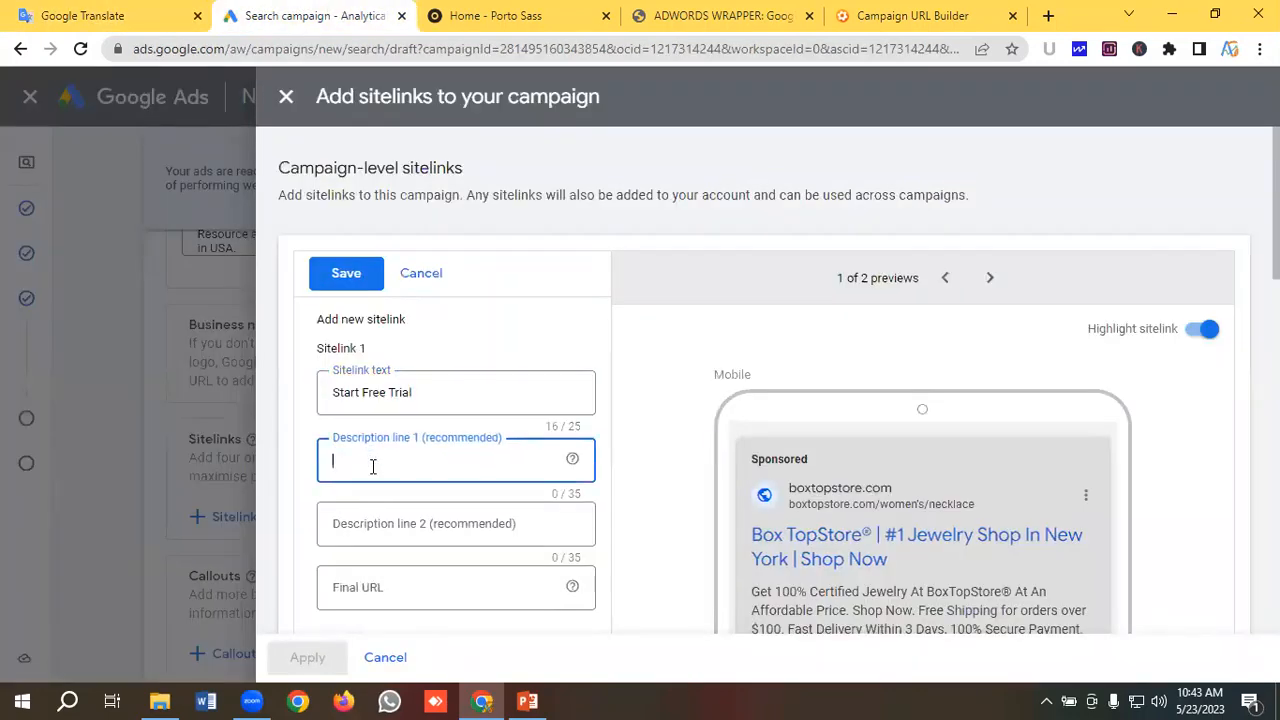
pyautogui.hotkey('ctrl', 'v')
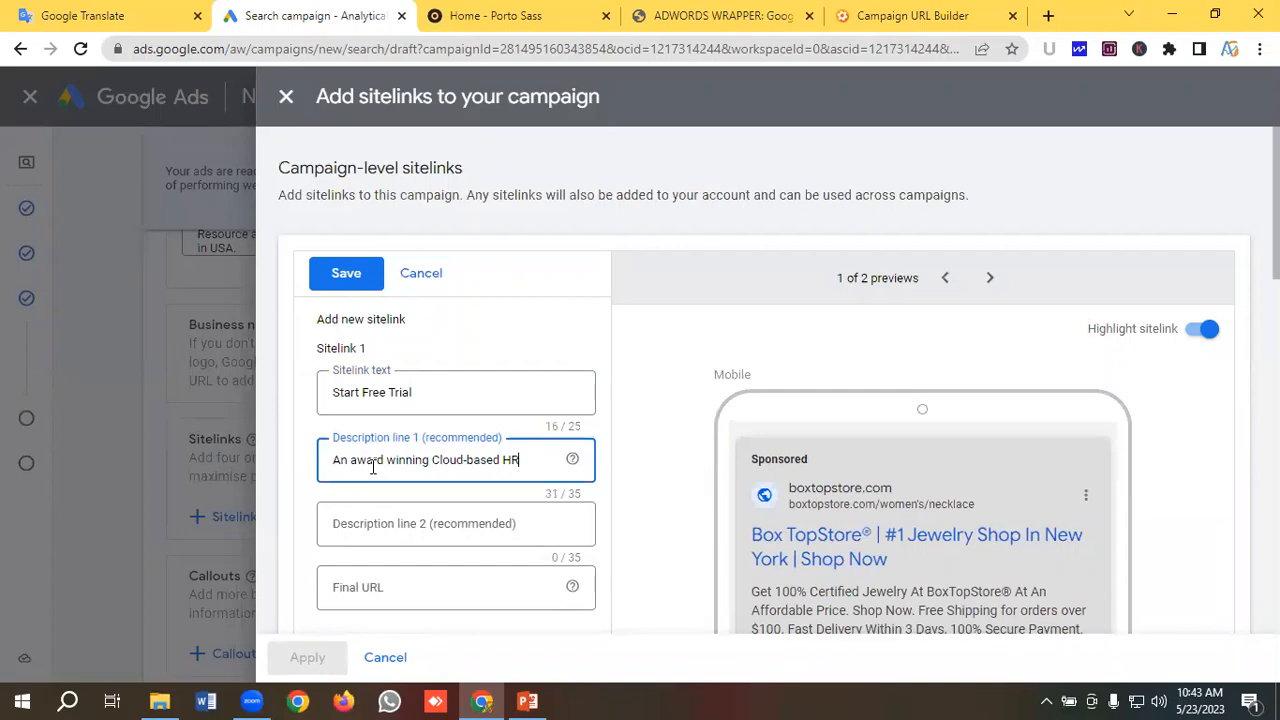
# Copy "Start Free Trial For 30 Days" from the Google Translate notes into Sitelink 1's description line 2 in Google Ads.
pyautogui.click(90, 15)
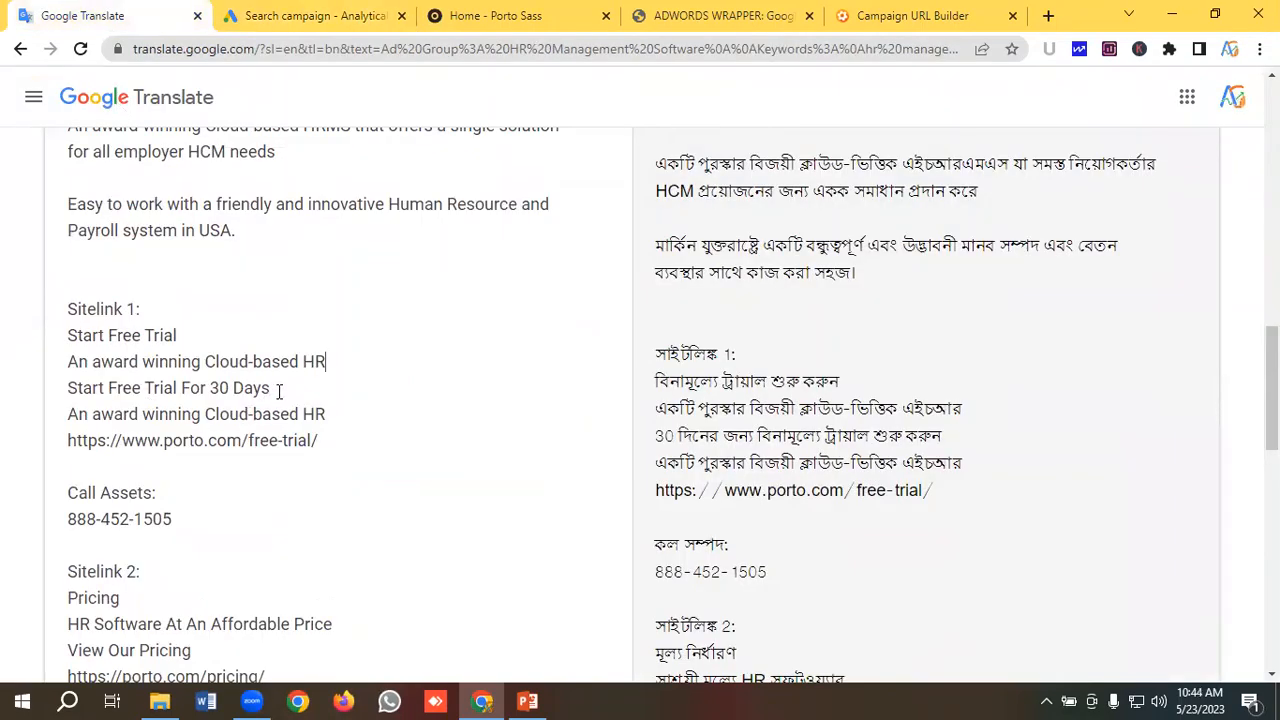
pyautogui.moveTo(279, 391); pyautogui.dragTo(40, 398)
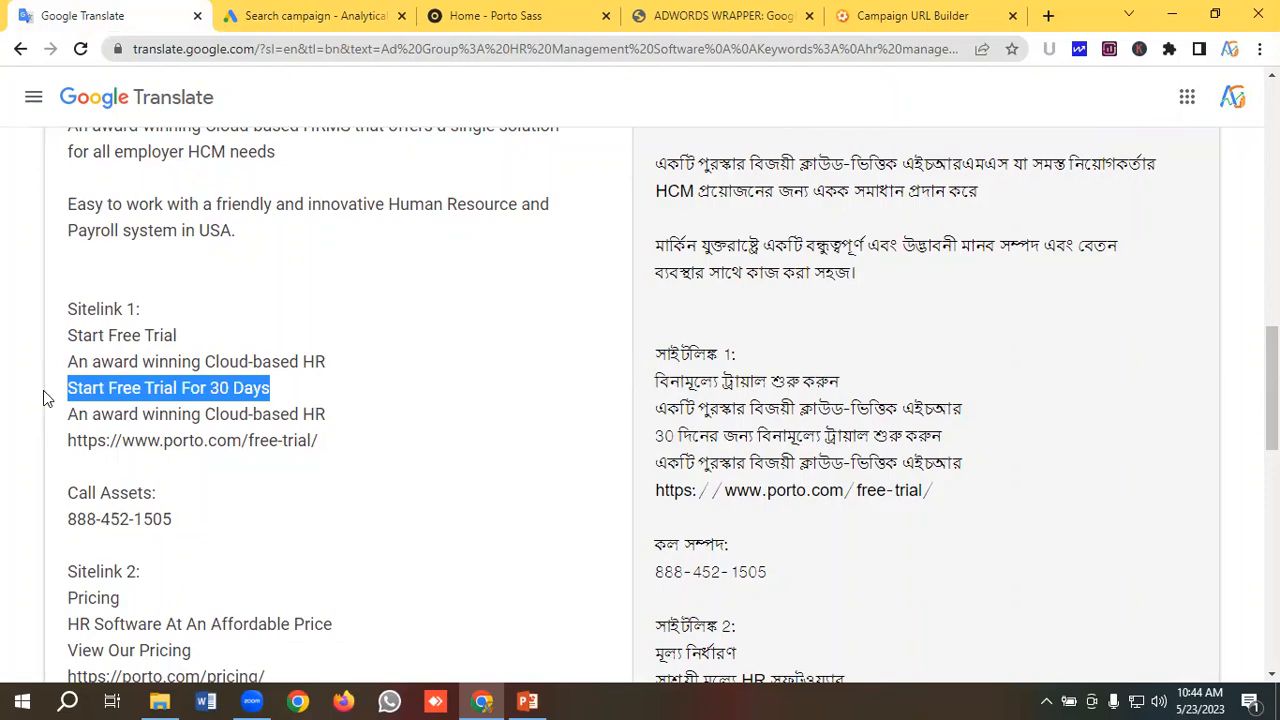
pyautogui.click(320, 14)
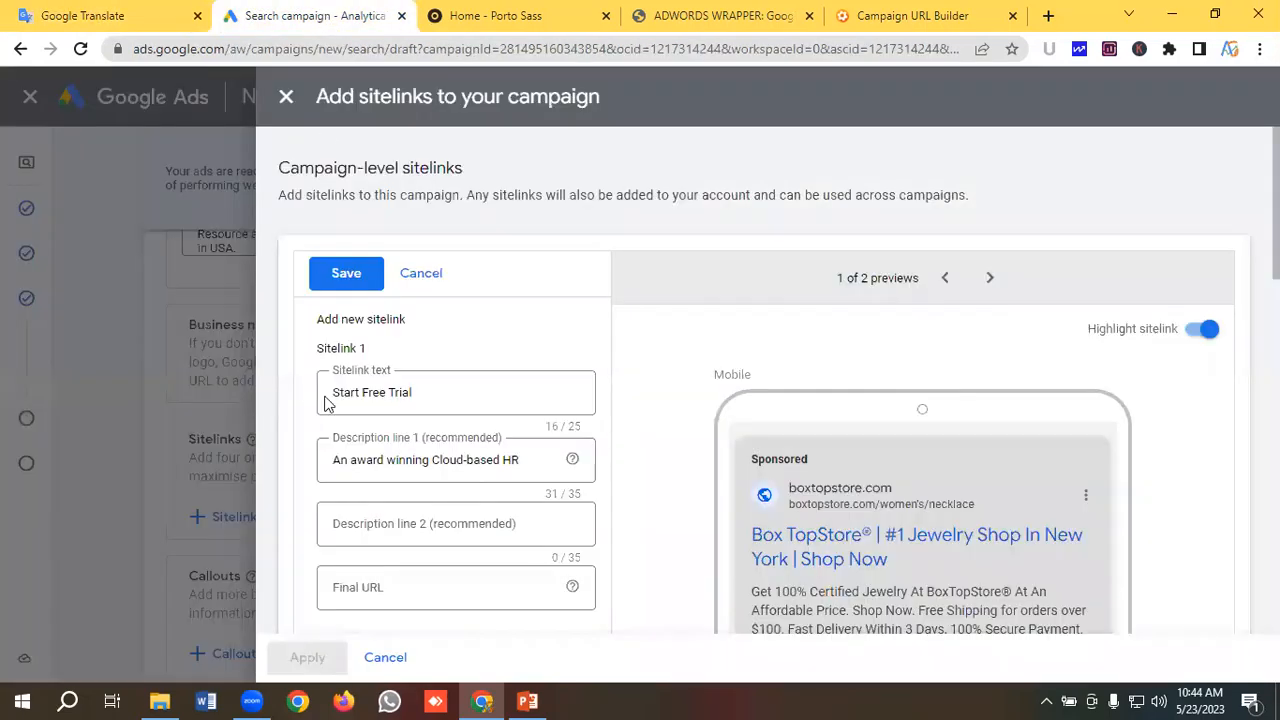
pyautogui.click(380, 519)
pyautogui.hotkey('ctrl', 'v')
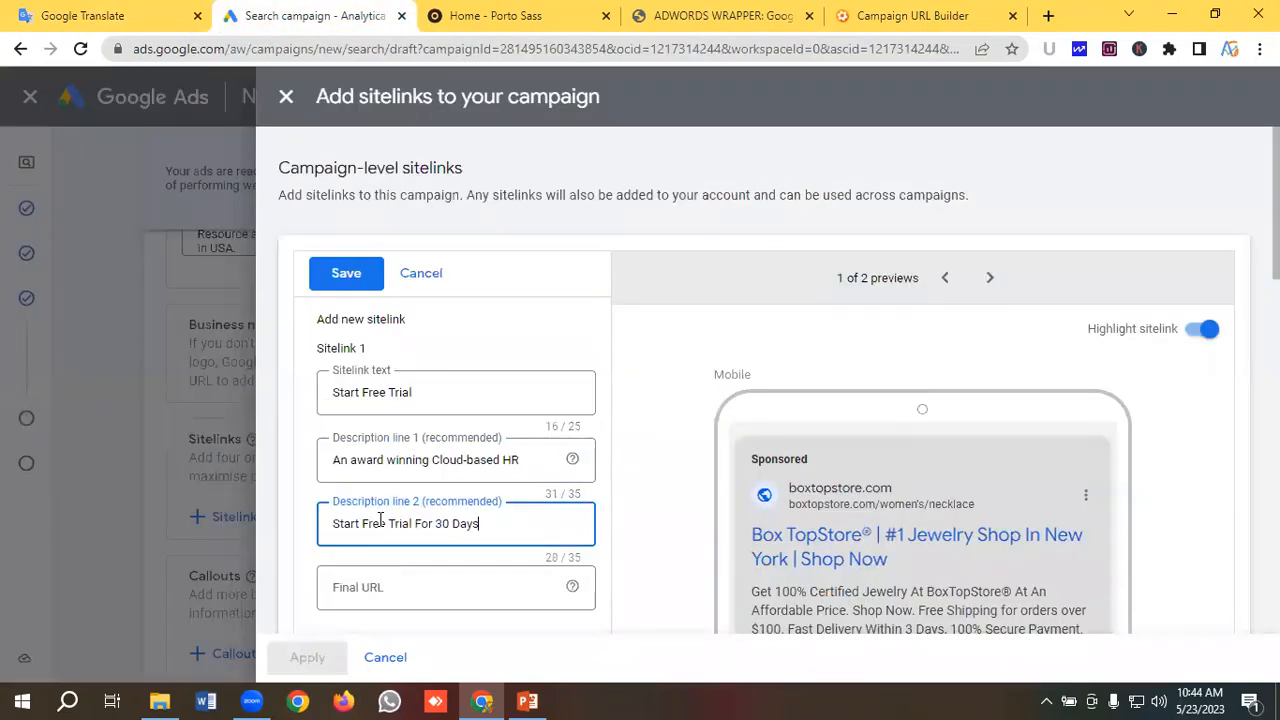
pyautogui.click(88, 15)
pyautogui.scroll(-2, 257, 400)
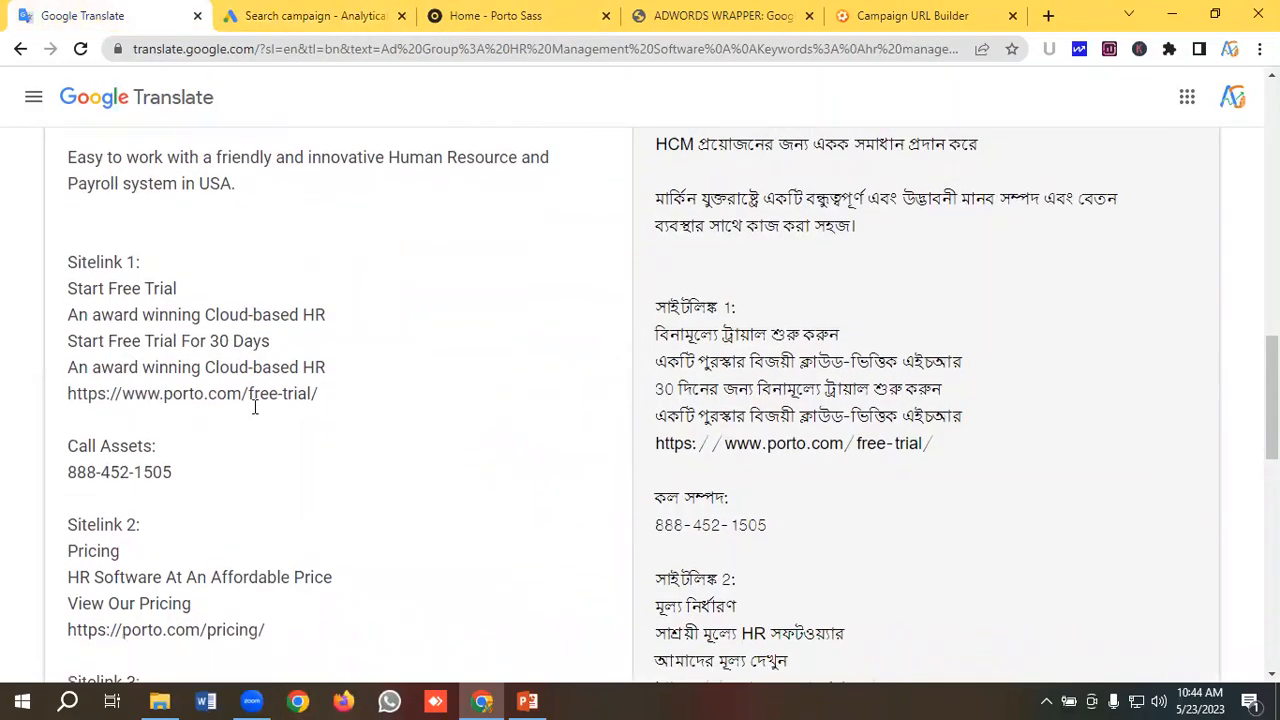
pyautogui.moveTo(330, 350); pyautogui.dragTo(47, 348)
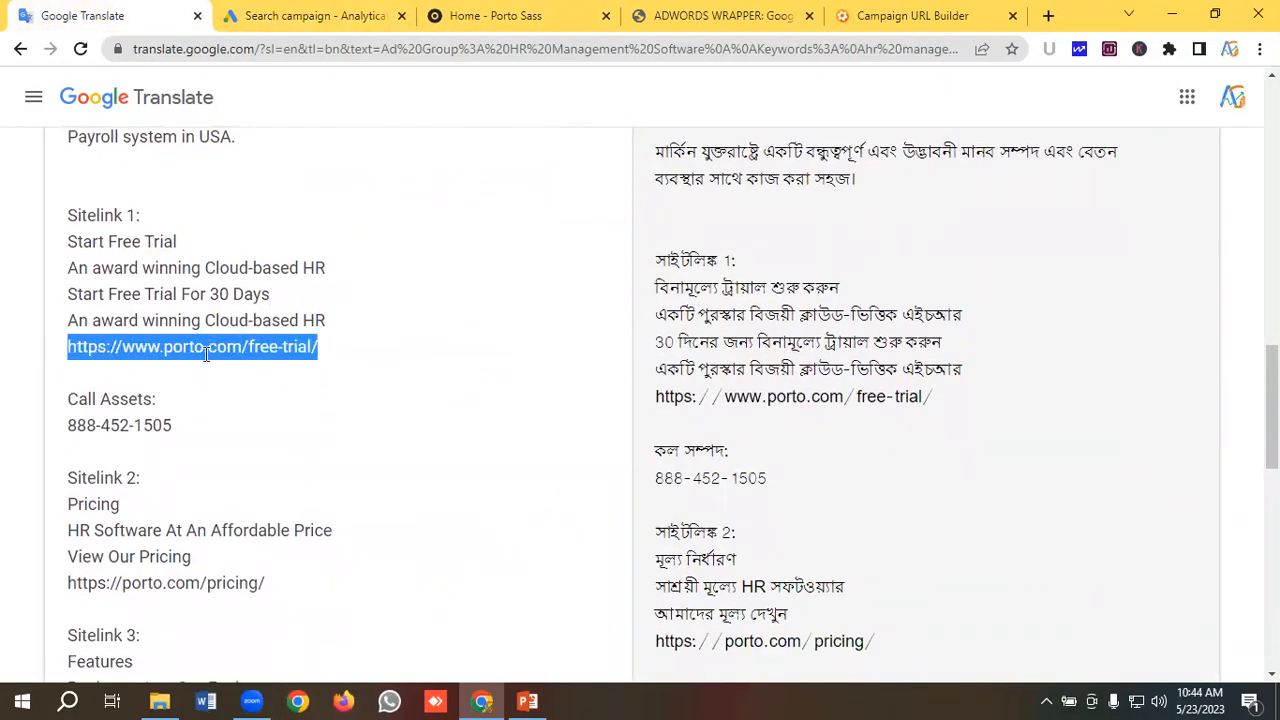
pyautogui.click(250, 14)
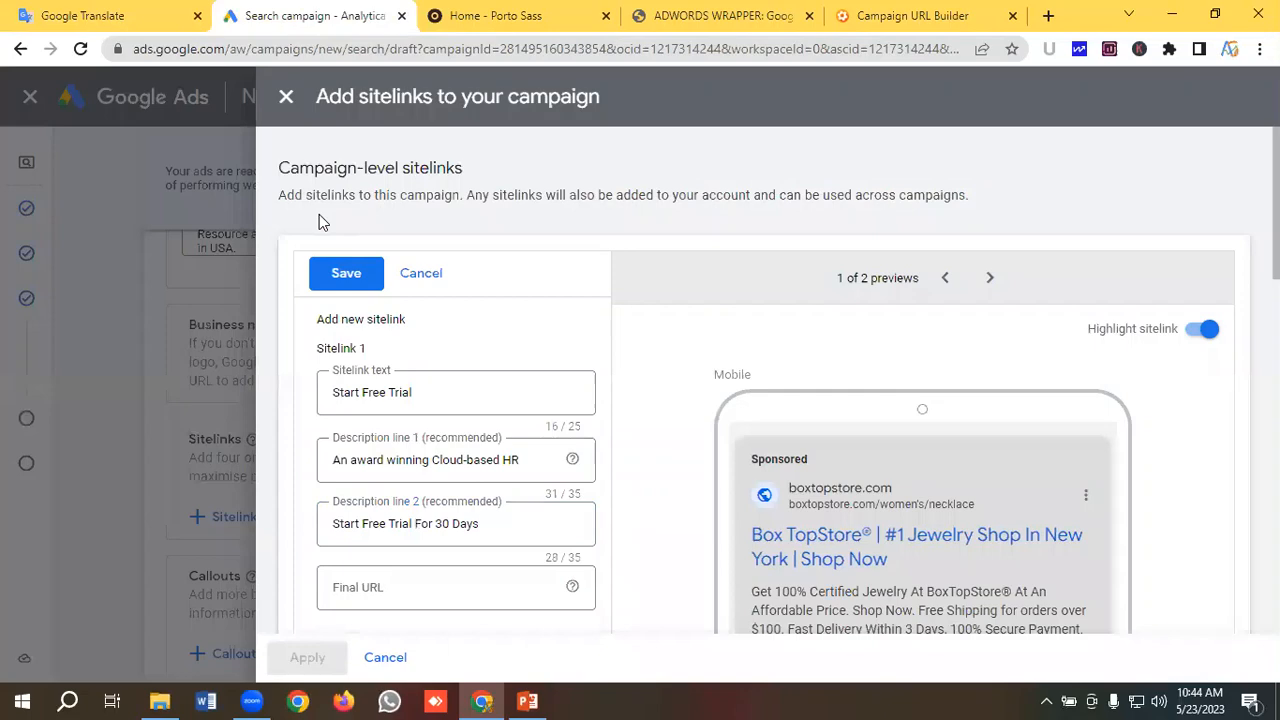
pyautogui.click(388, 586)
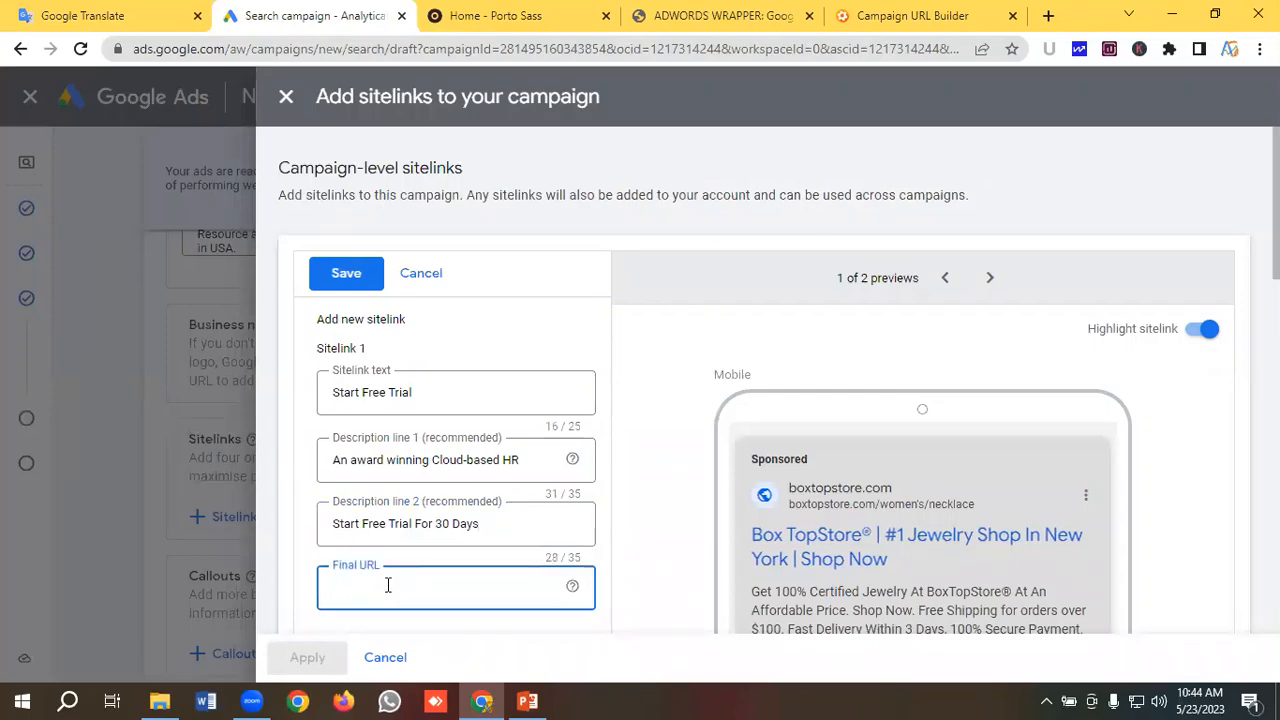
pyautogui.hotkey('ctrl', 'v')
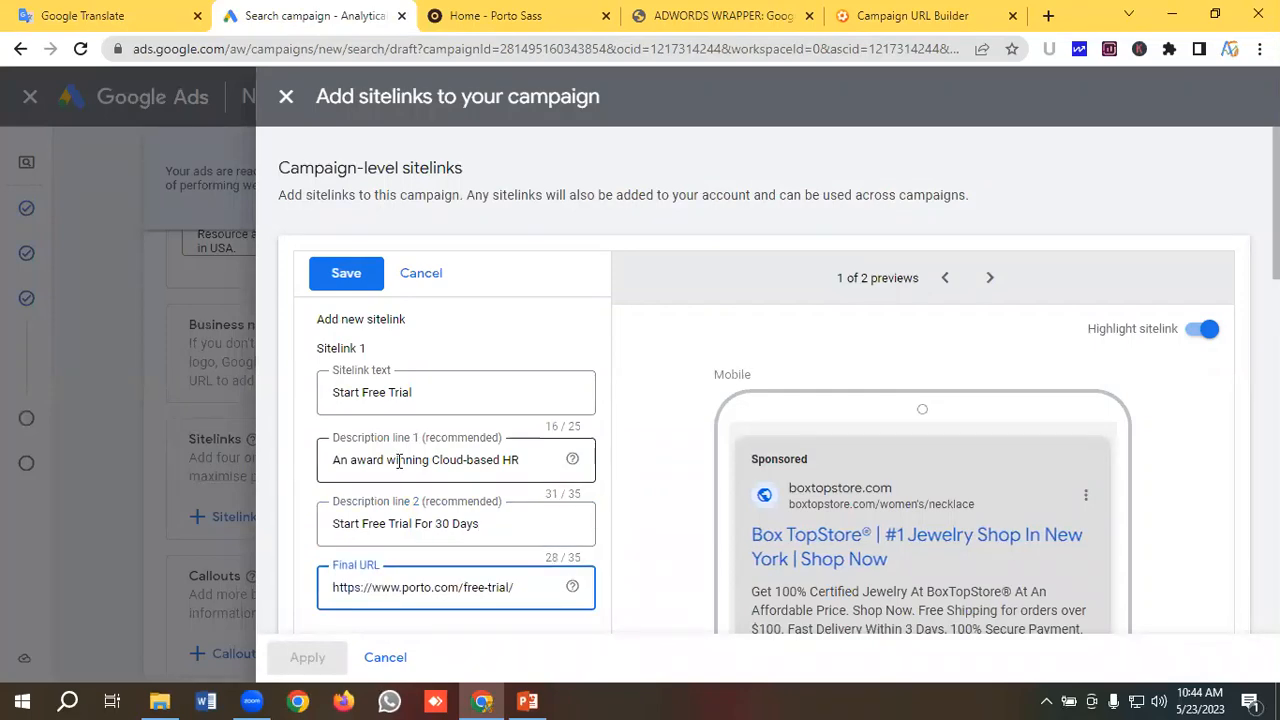
# Copy "Pricing" from the Sitelink 2 notes in Google Translate into Sitelink 2's sitelink text in Google Ads.
pyautogui.scroll(-3, 400, 500)
pyautogui.scroll(-1, 405, 435)
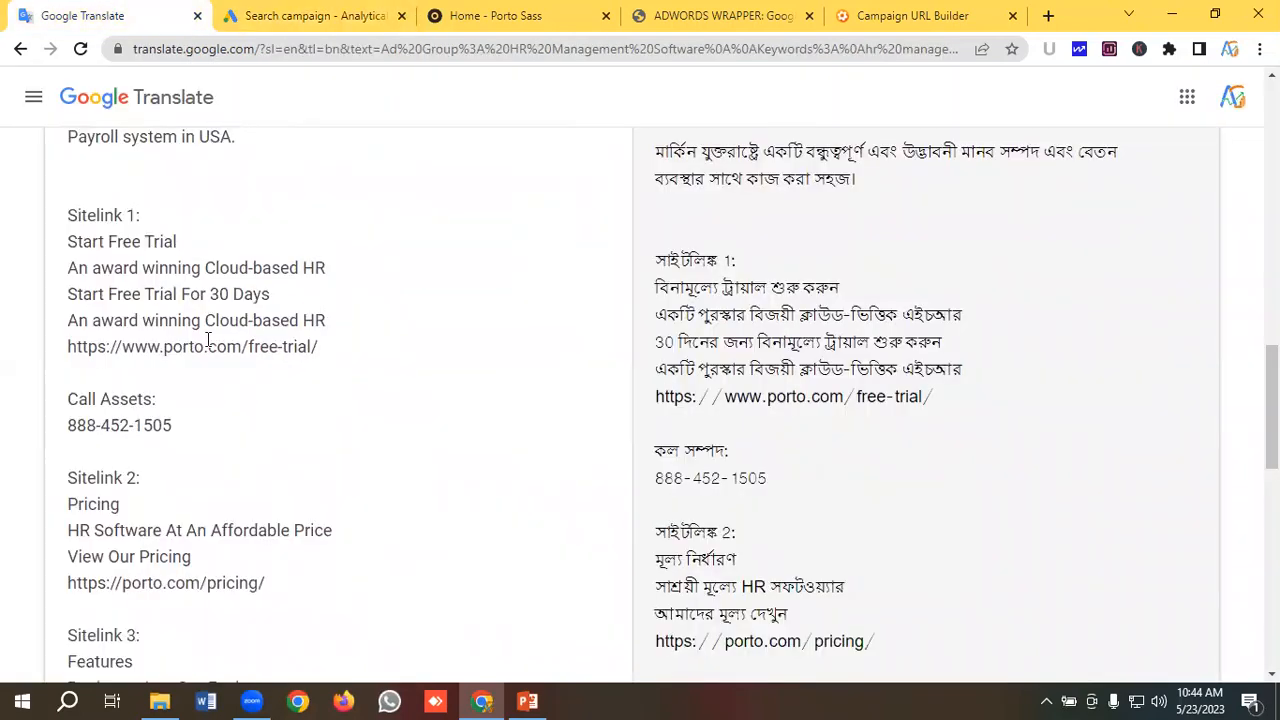
pyautogui.scroll(-2, 200, 340)
pyautogui.scroll(-1, 132, 319)
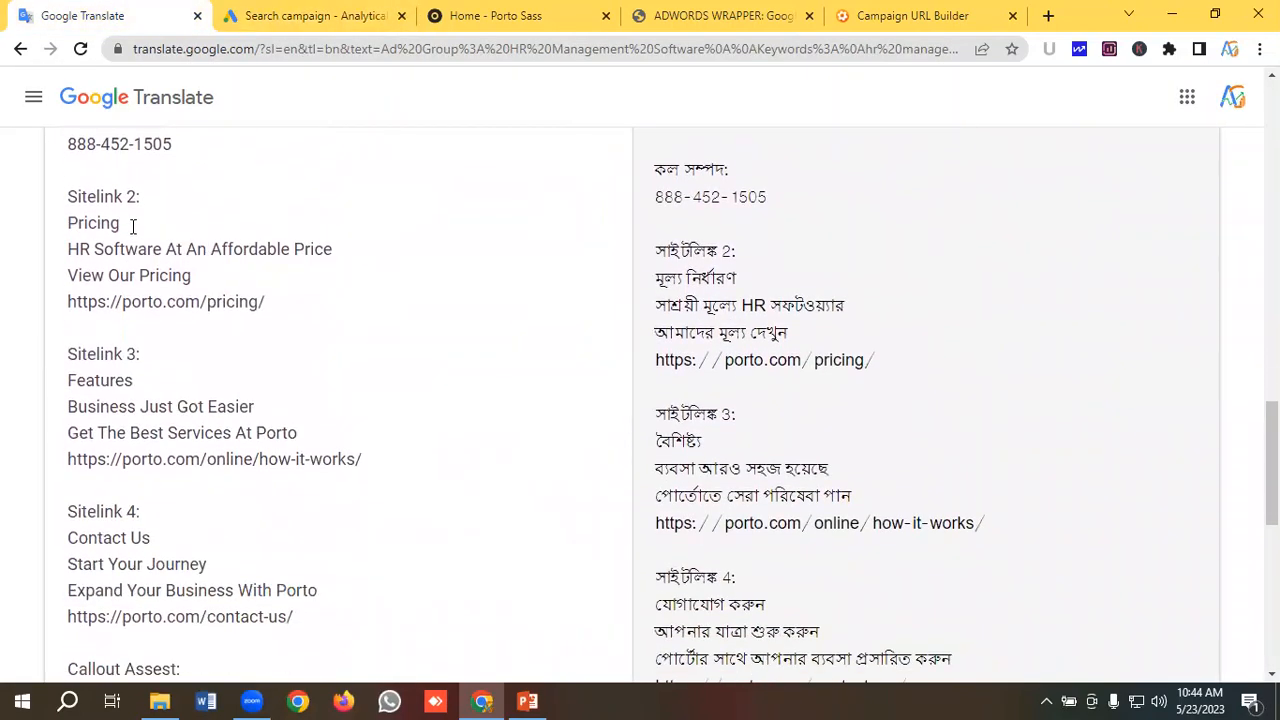
pyautogui.moveTo(116, 223); pyautogui.dragTo(11, 223)
pyautogui.hotkey('ctrl', 'c')
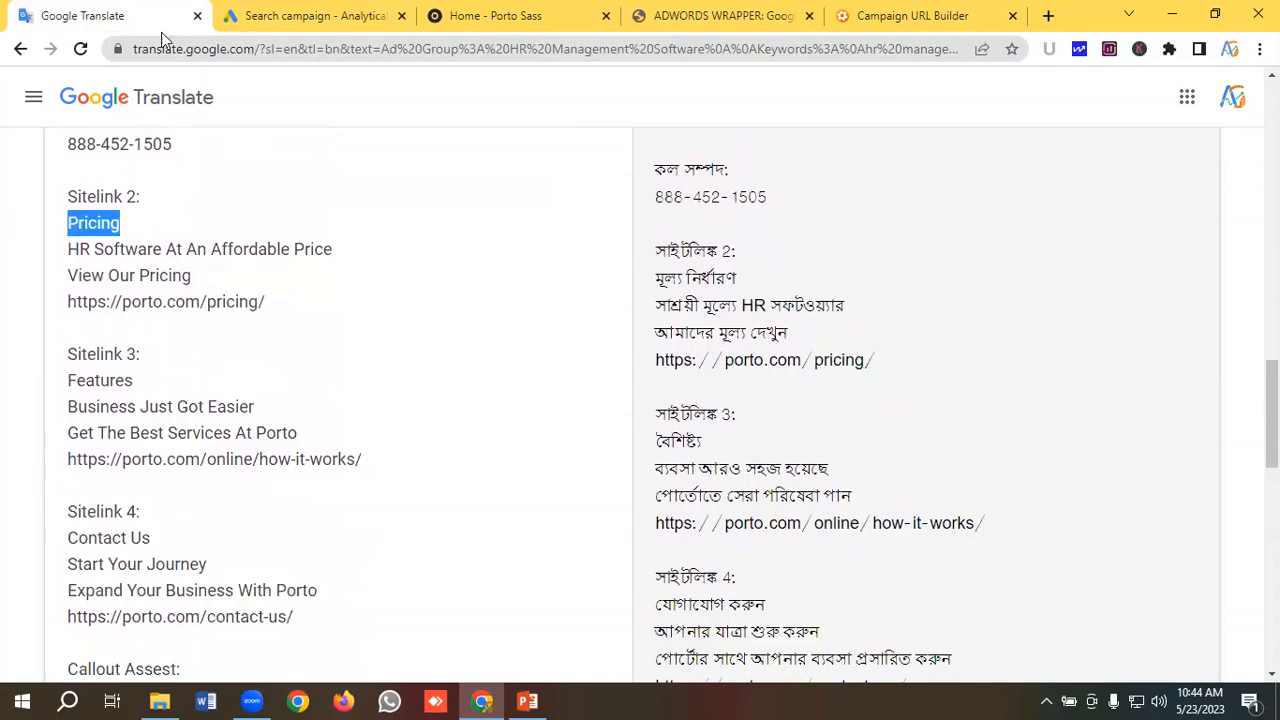
pyautogui.click(300, 16)
pyautogui.press('Tab')
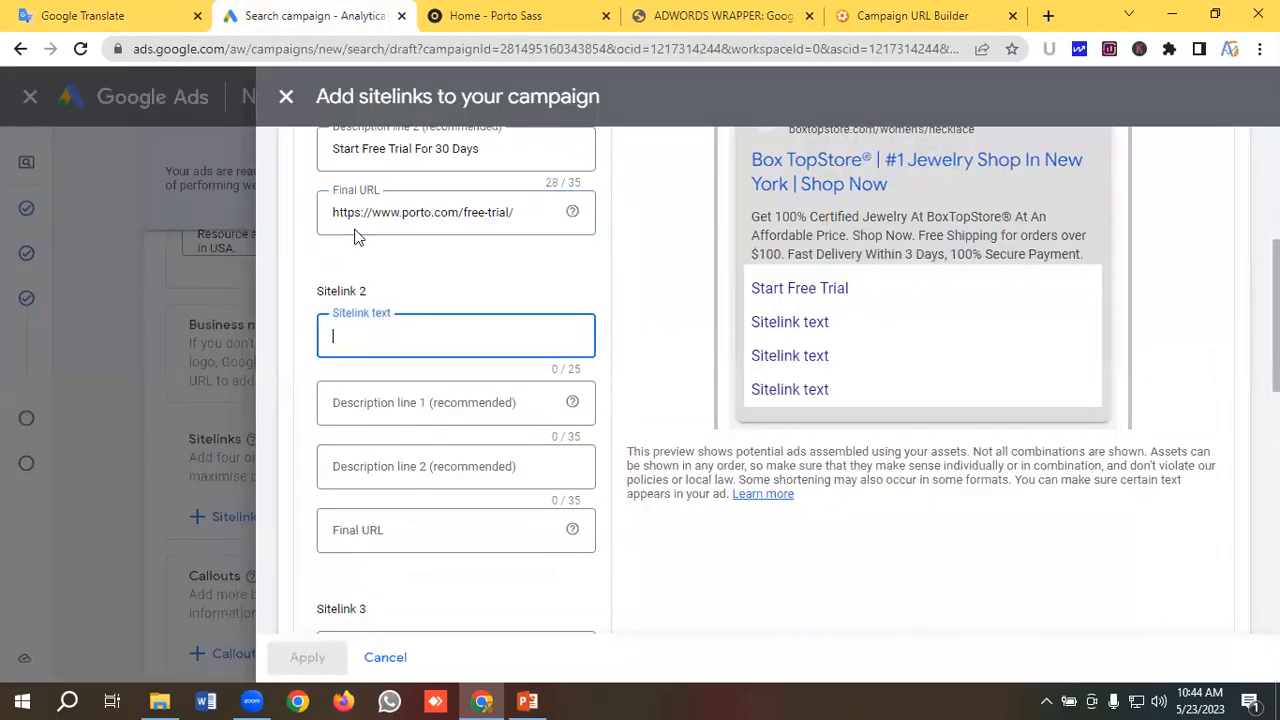
pyautogui.hotkey('ctrl', 'v')
# Copy "HR Software At An Affordable Price" from the Google Translate notes into Sitelink 2's description line 1 in Google Ads.
pyautogui.click(386, 400)
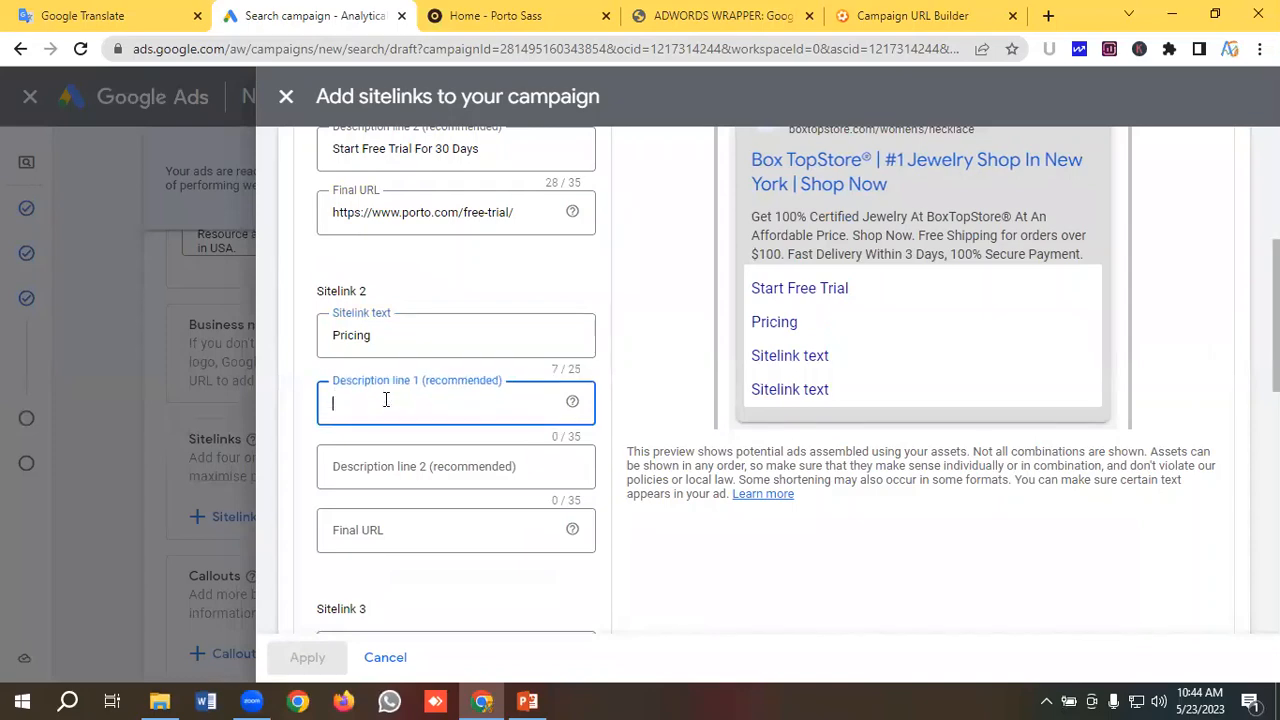
pyautogui.click(169, 26)
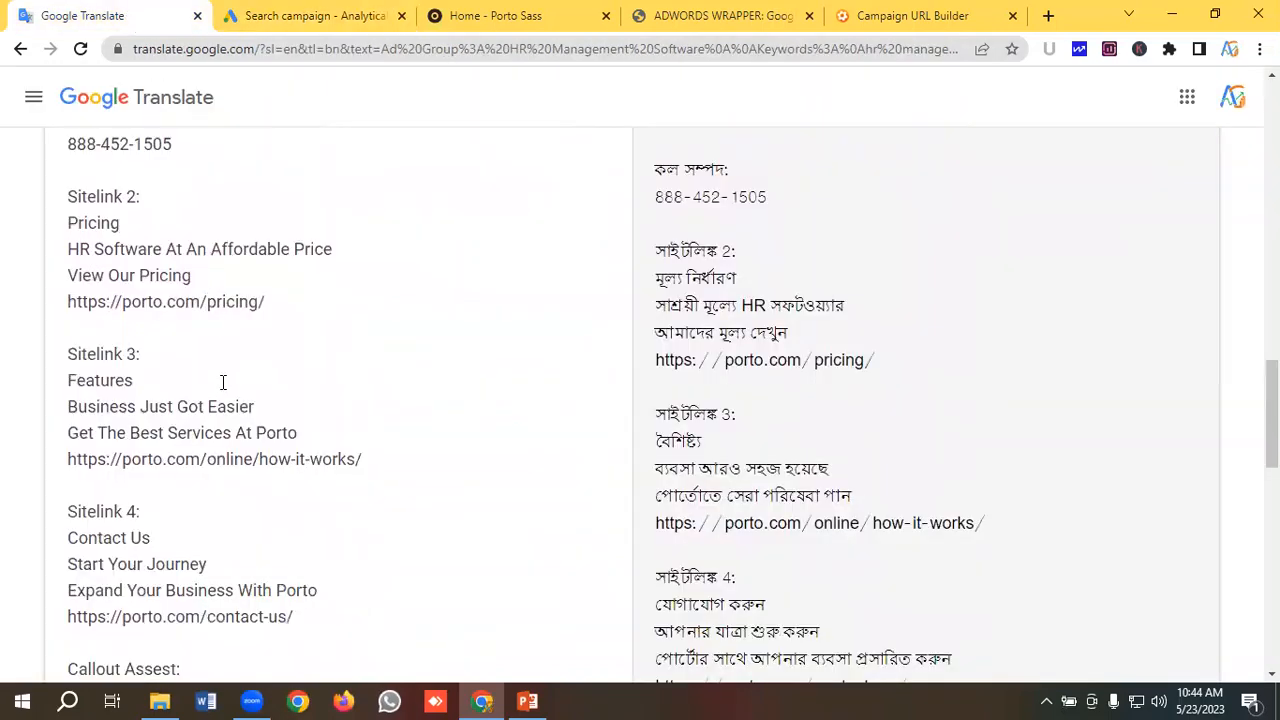
pyautogui.moveTo(341, 246); pyautogui.dragTo(72, 248)
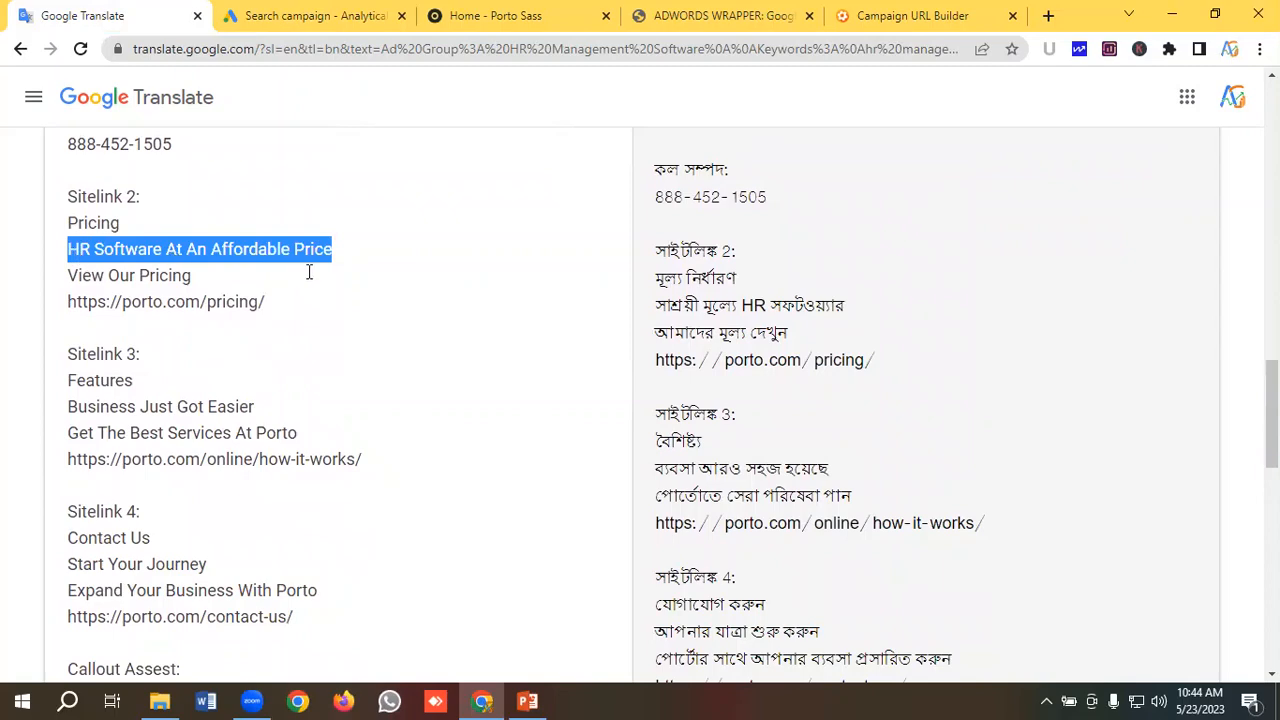
pyautogui.click(251, 13)
pyautogui.write('HR Software At An Affordable Price')
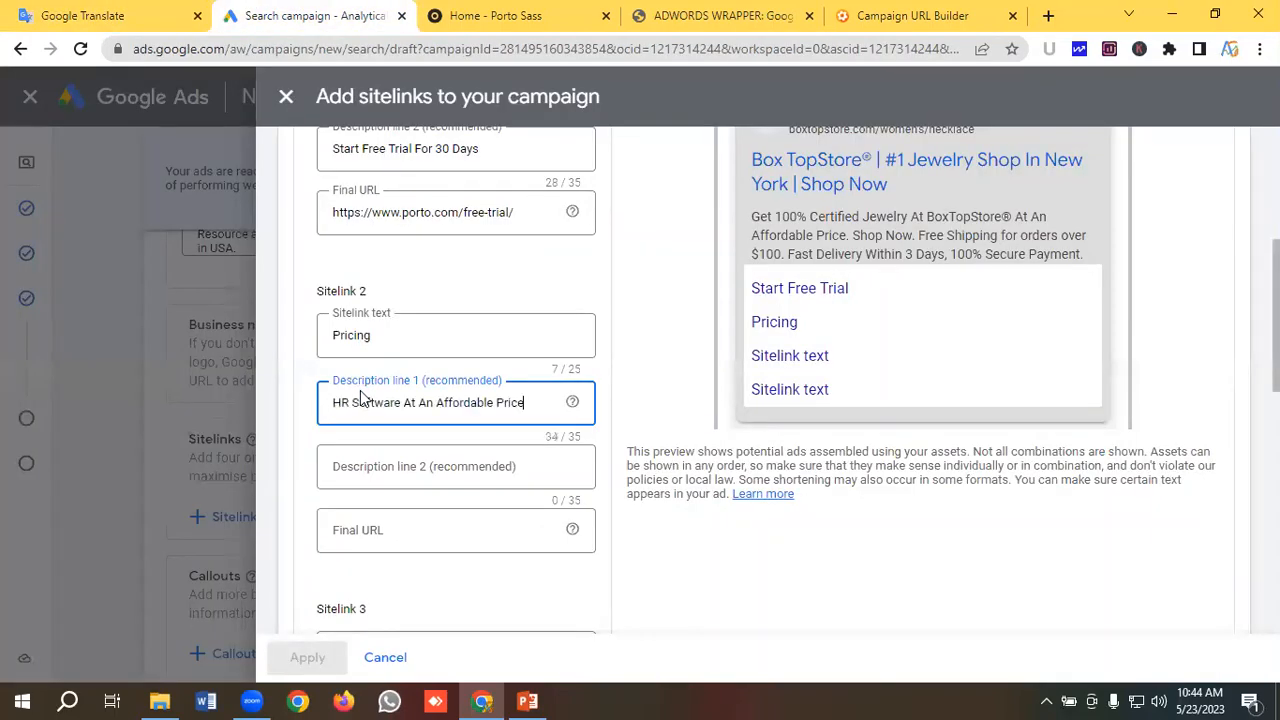
# Copy "View Our Pricing" from the Google Translate notes into Sitelink 2's description line 2 in Google Ads.
pyautogui.click(124, 12)
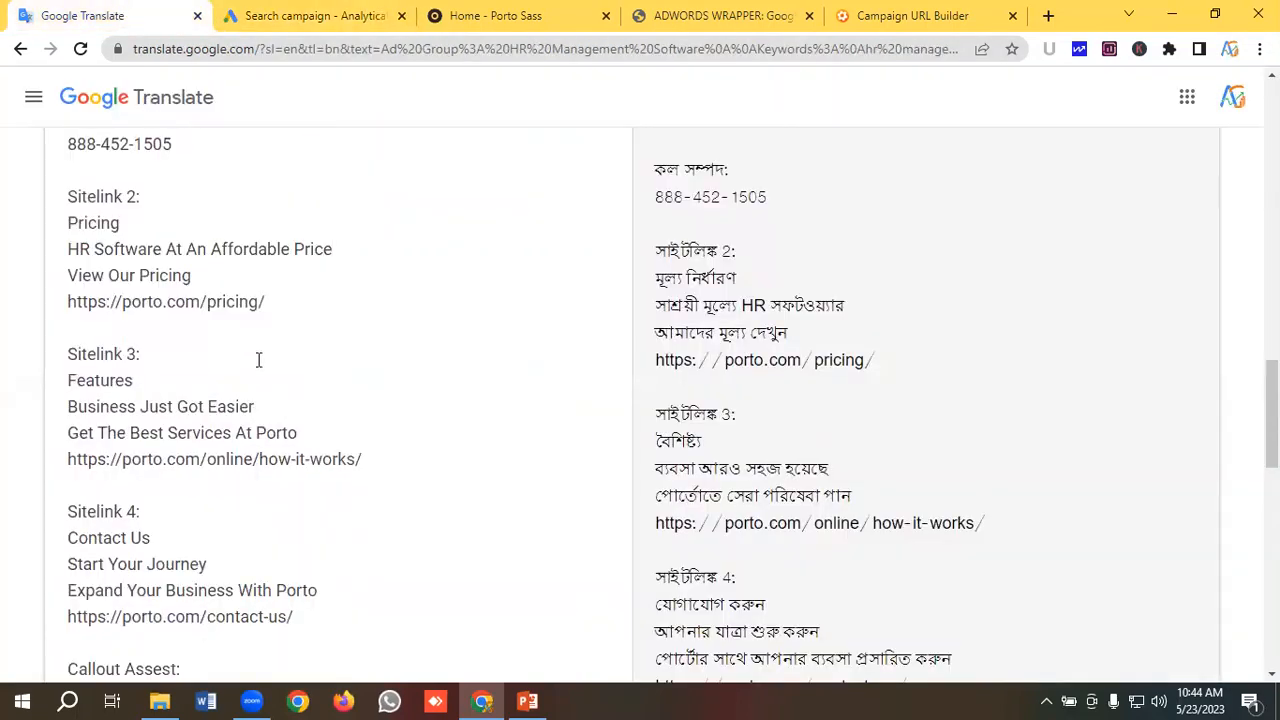
pyautogui.moveTo(335, 275); pyautogui.dragTo(60, 277)
pyautogui.hotkey('ctrl', 'c')
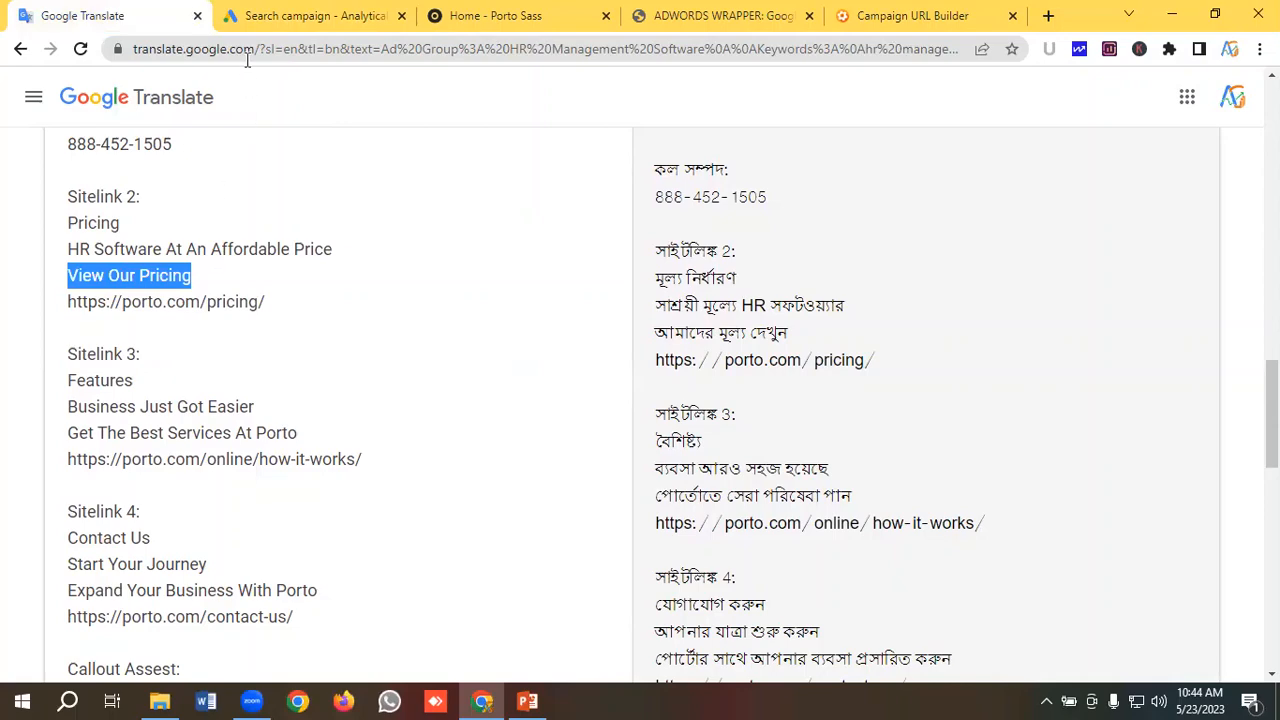
pyautogui.click(315, 15)
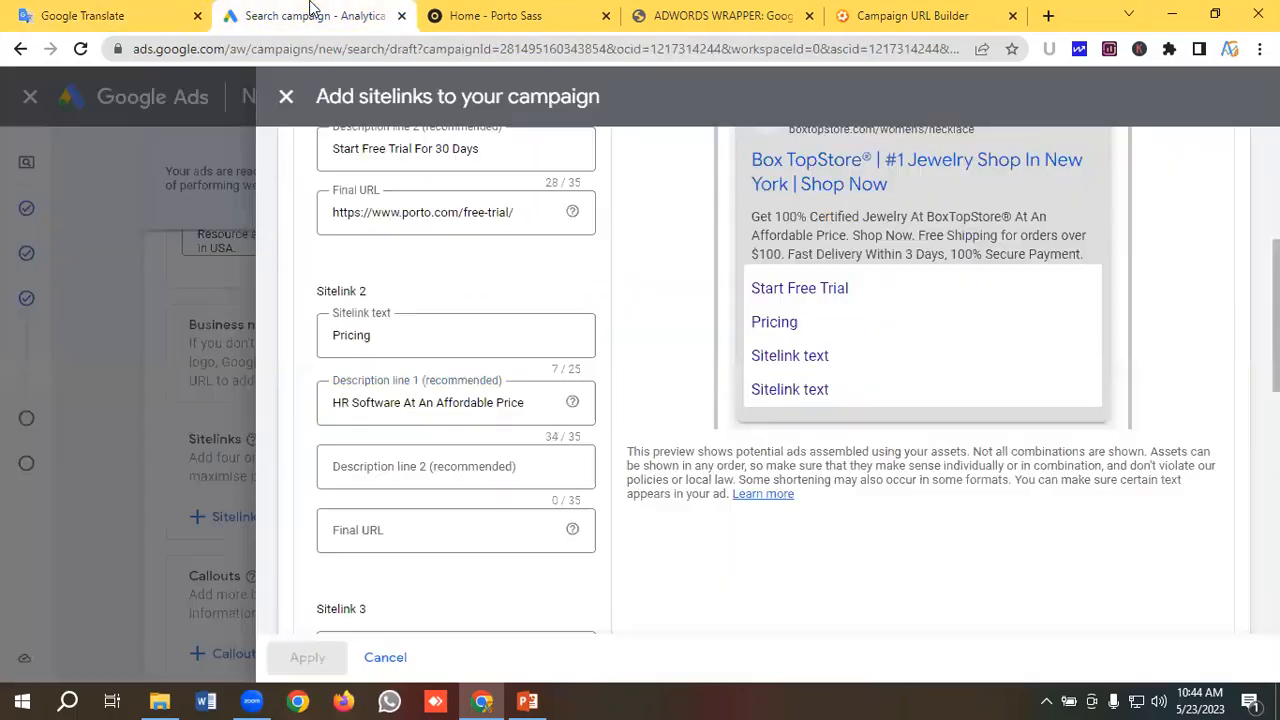
pyautogui.click(367, 466)
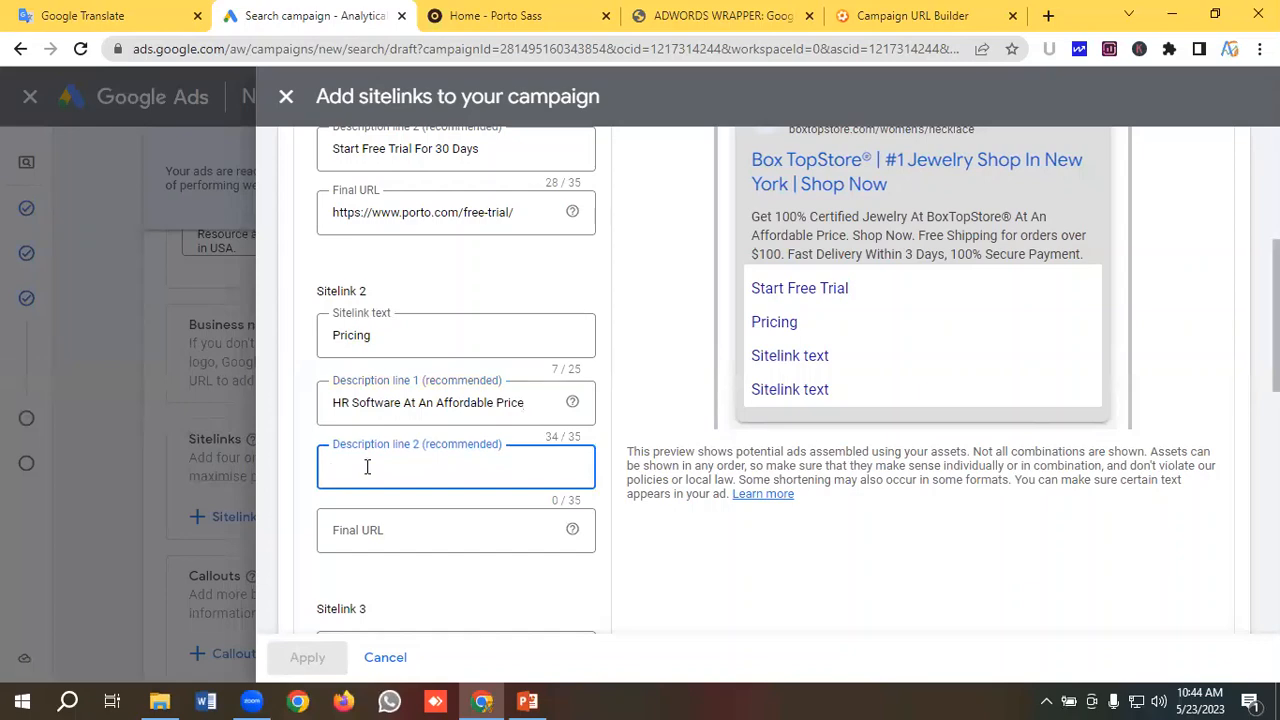
pyautogui.hotkey('ctrl', 'v')
pyautogui.click(366, 525)
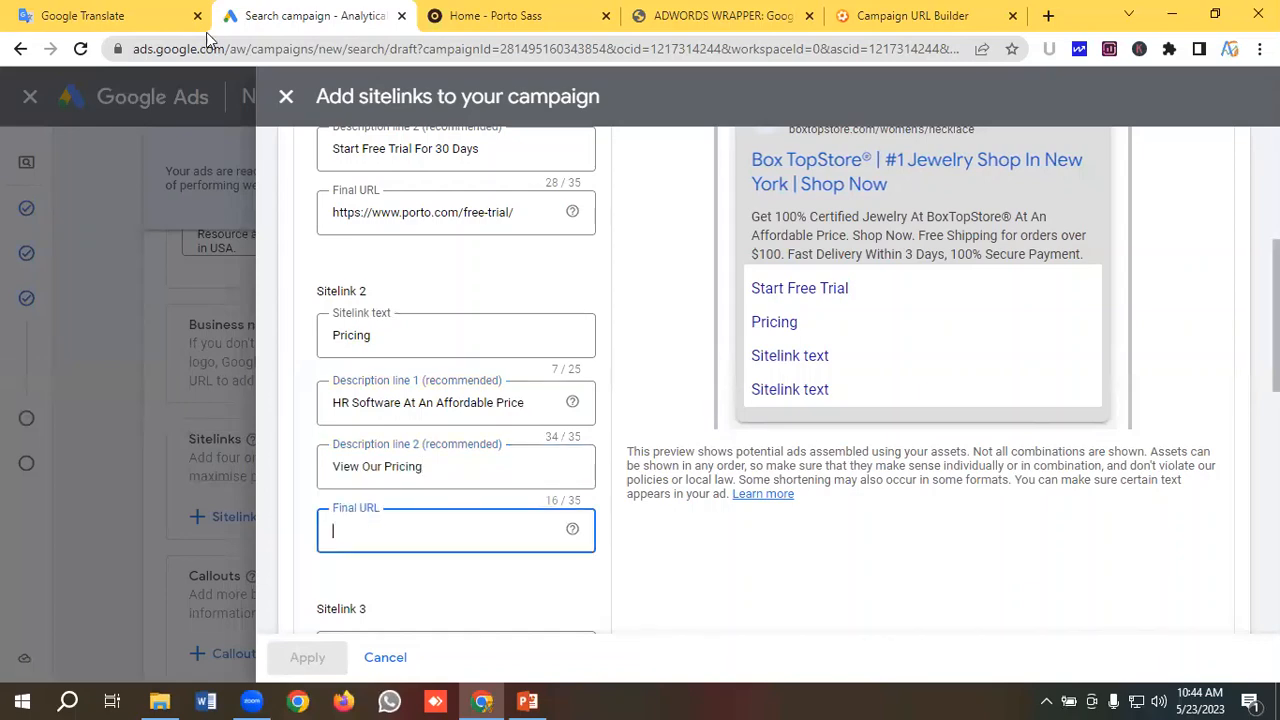
pyautogui.click(115, 8)
pyautogui.moveTo(279, 302); pyautogui.dragTo(2, 307)
pyautogui.hotkey('ctrl', 'c')
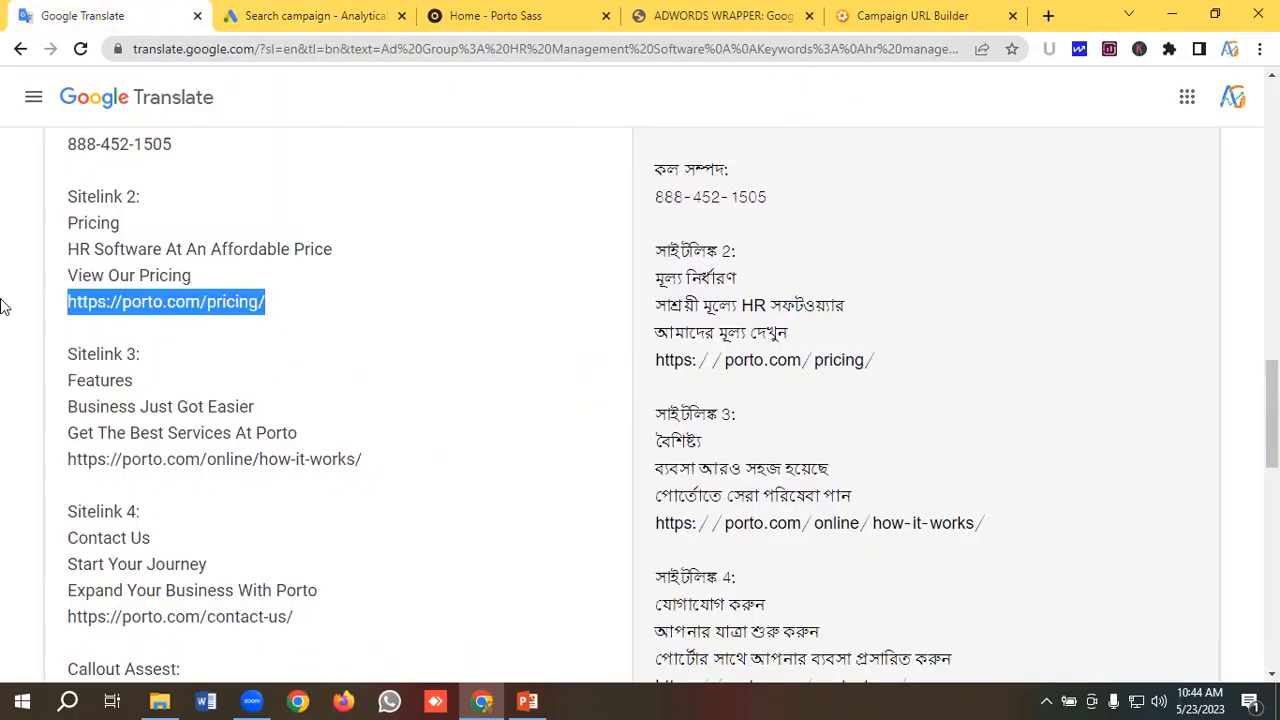
pyautogui.click(278, 14)
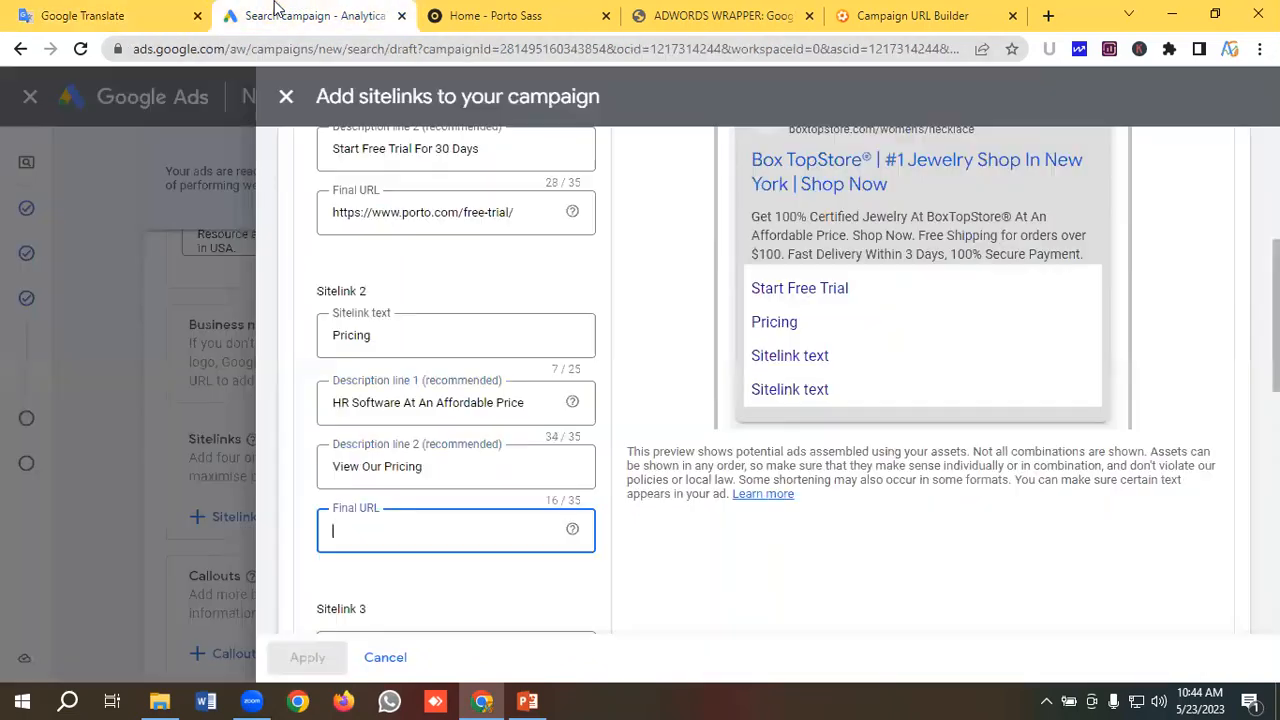
pyautogui.hotkey('ctrl', 'v')
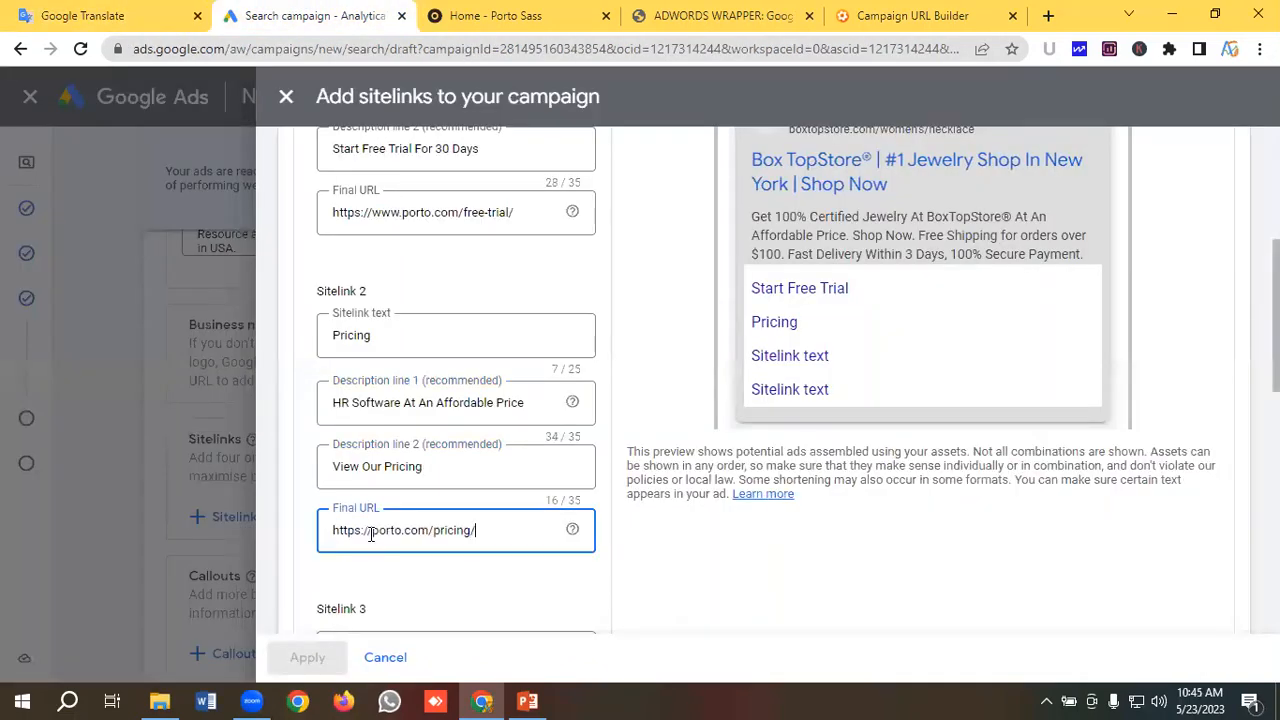
# Copy "Features" from the Sitelink 3 notes in Google Translate into Sitelink 3's sitelink text in Google Ads.
pyautogui.scroll(-2, 391, 472)
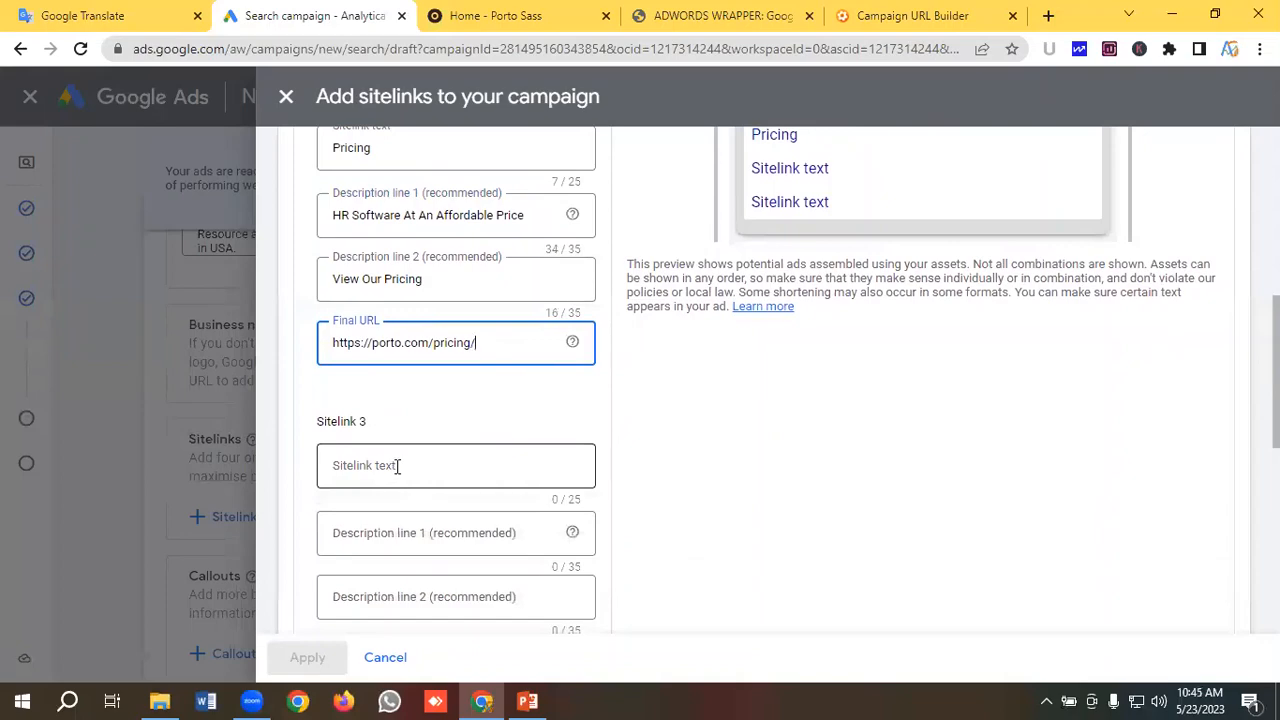
pyautogui.scroll(-1, 416, 428)
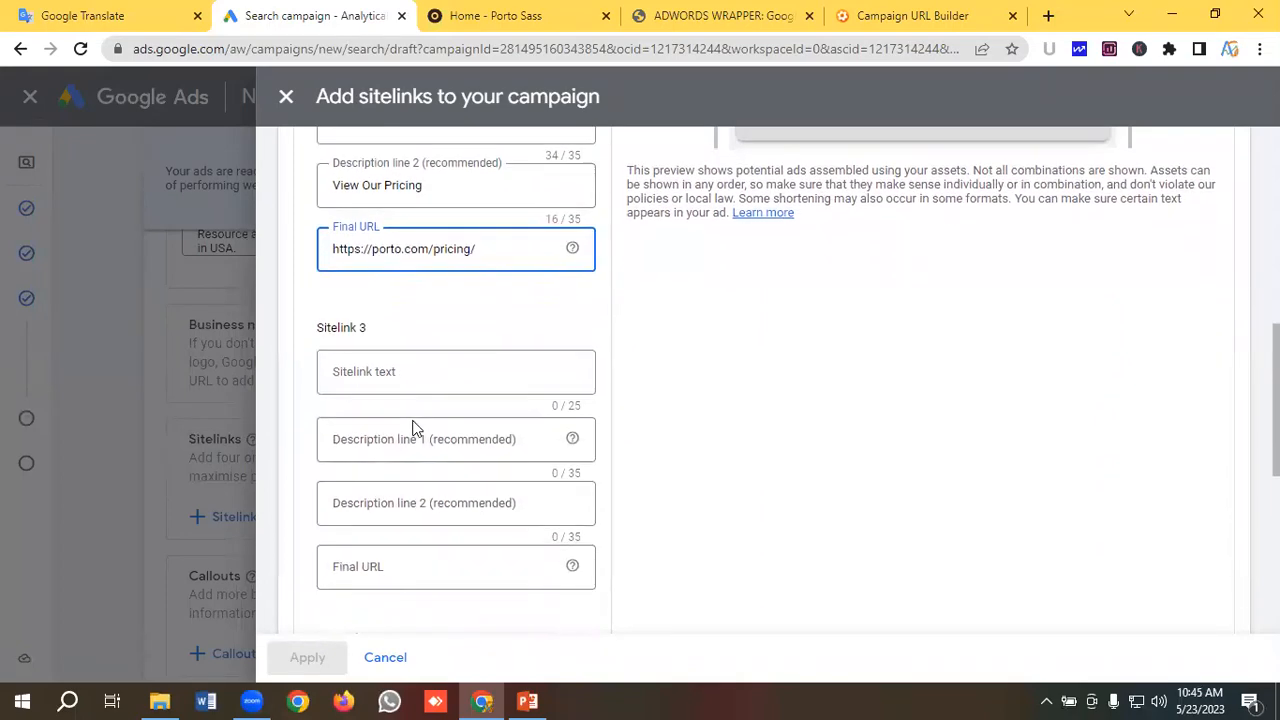
pyautogui.click(110, 15)
pyautogui.scroll(-1, 304, 322)
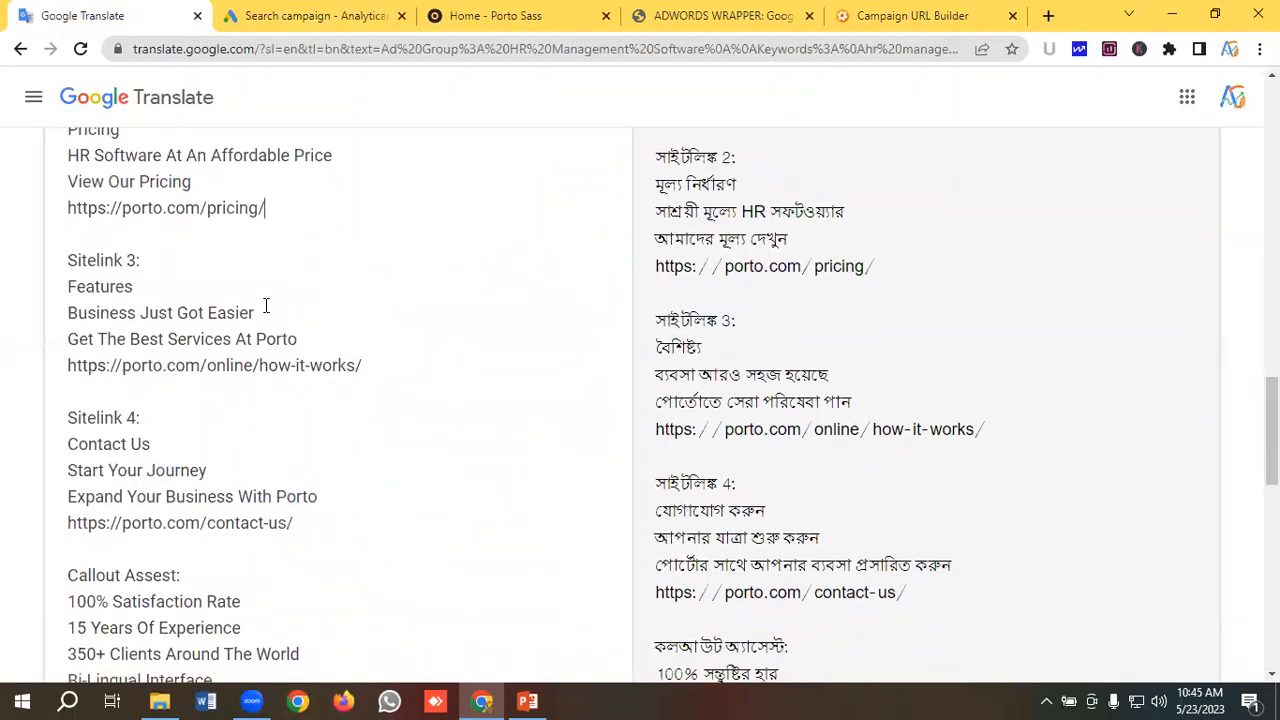
pyautogui.moveTo(148, 283); pyautogui.dragTo(43, 290)
pyautogui.hotkey('ctrl', 'c')
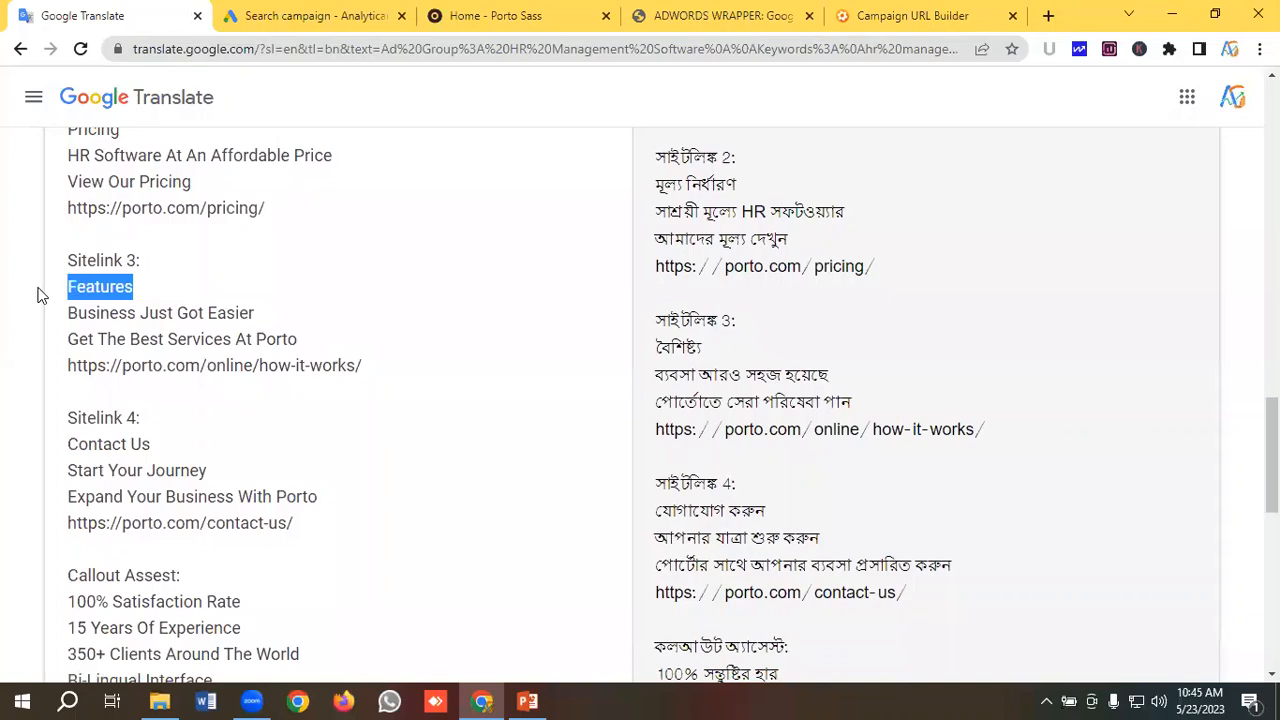
pyautogui.click(300, 15)
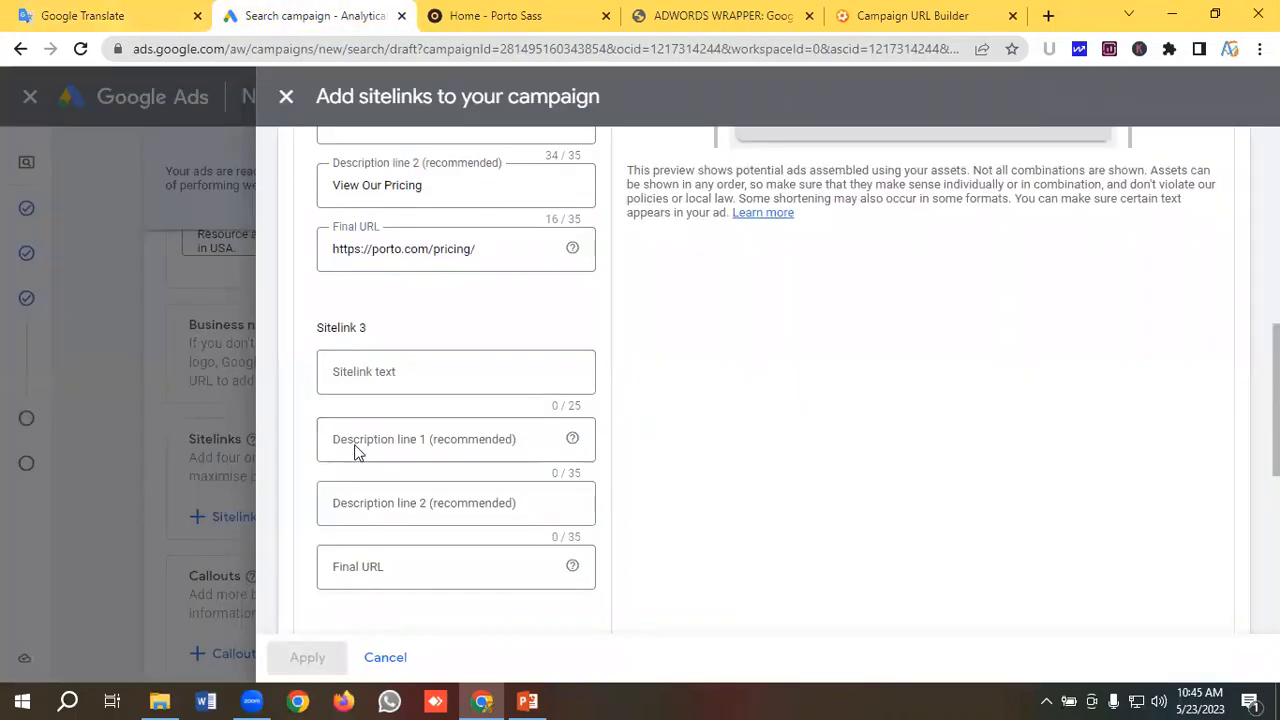
pyautogui.click(369, 373)
pyautogui.hotkey('ctrl', 'v')
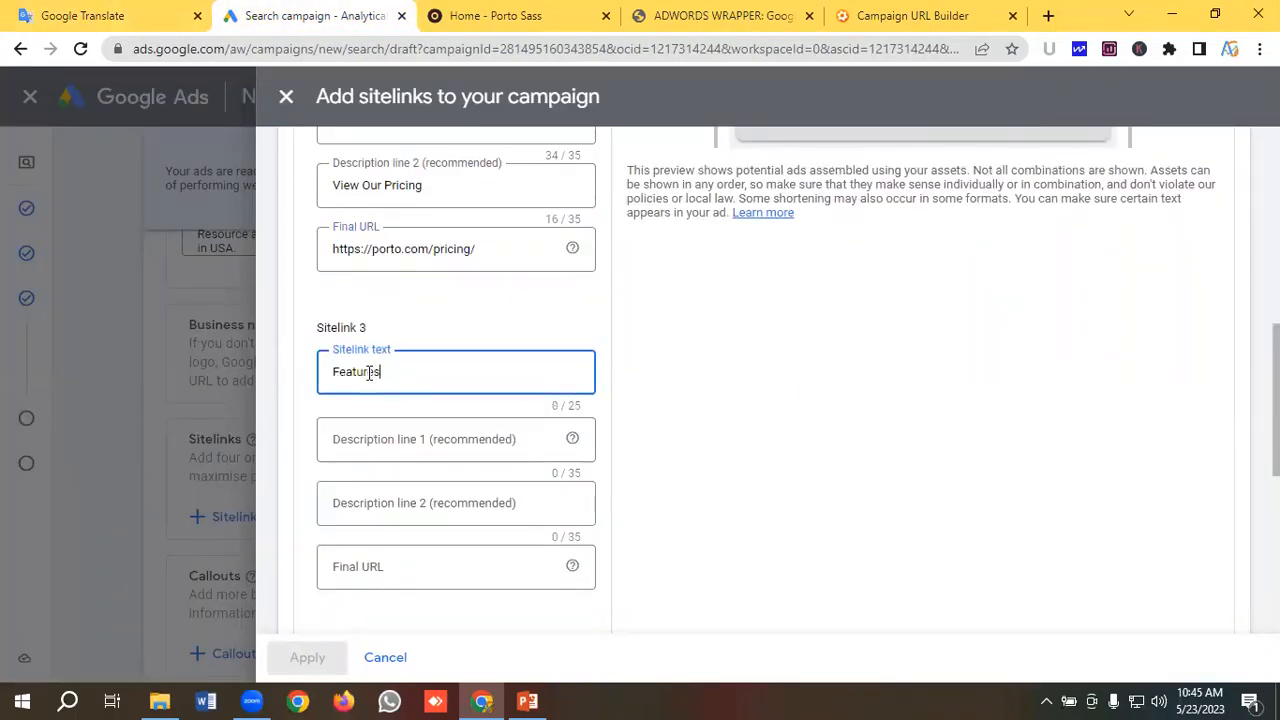
# Copy "Business Just Got Easier" from the Google Translate notes into Sitelink 3's description line 1 in Google Ads.
pyautogui.click(366, 437)
pyautogui.click(118, 12)
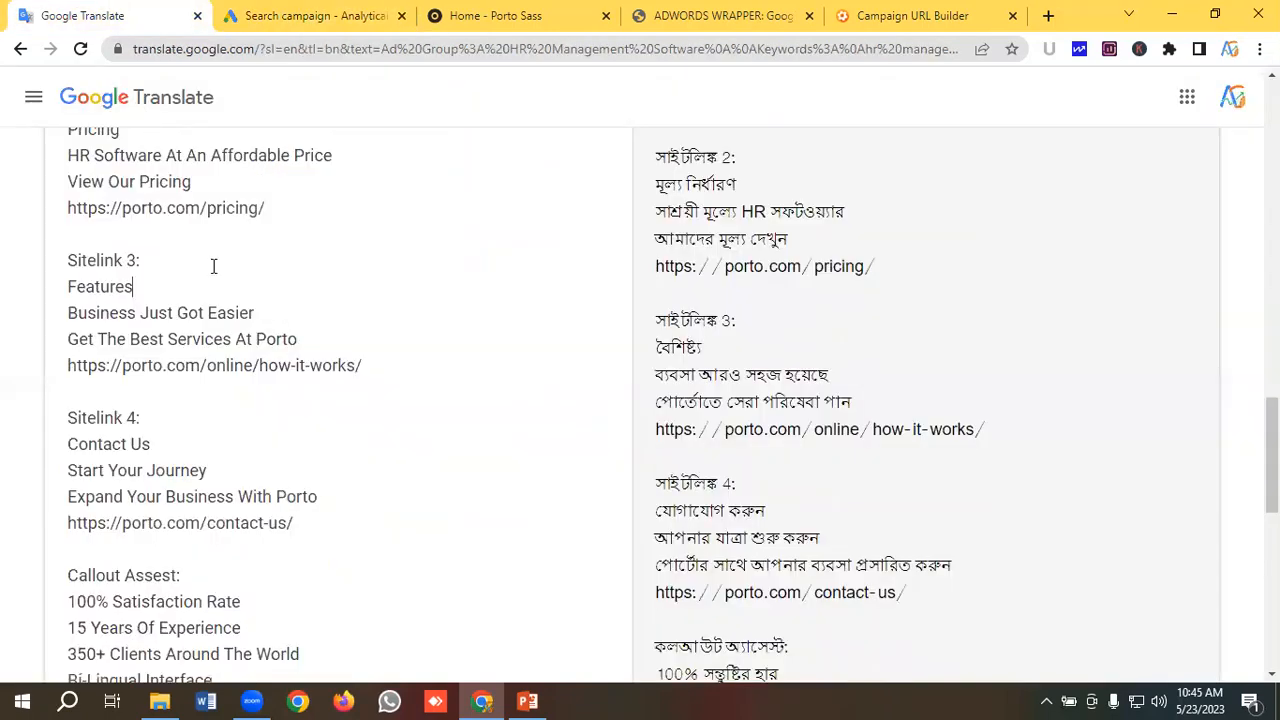
pyautogui.tripleClick(174, 318)
pyautogui.hotkey('ctrl', 'c')
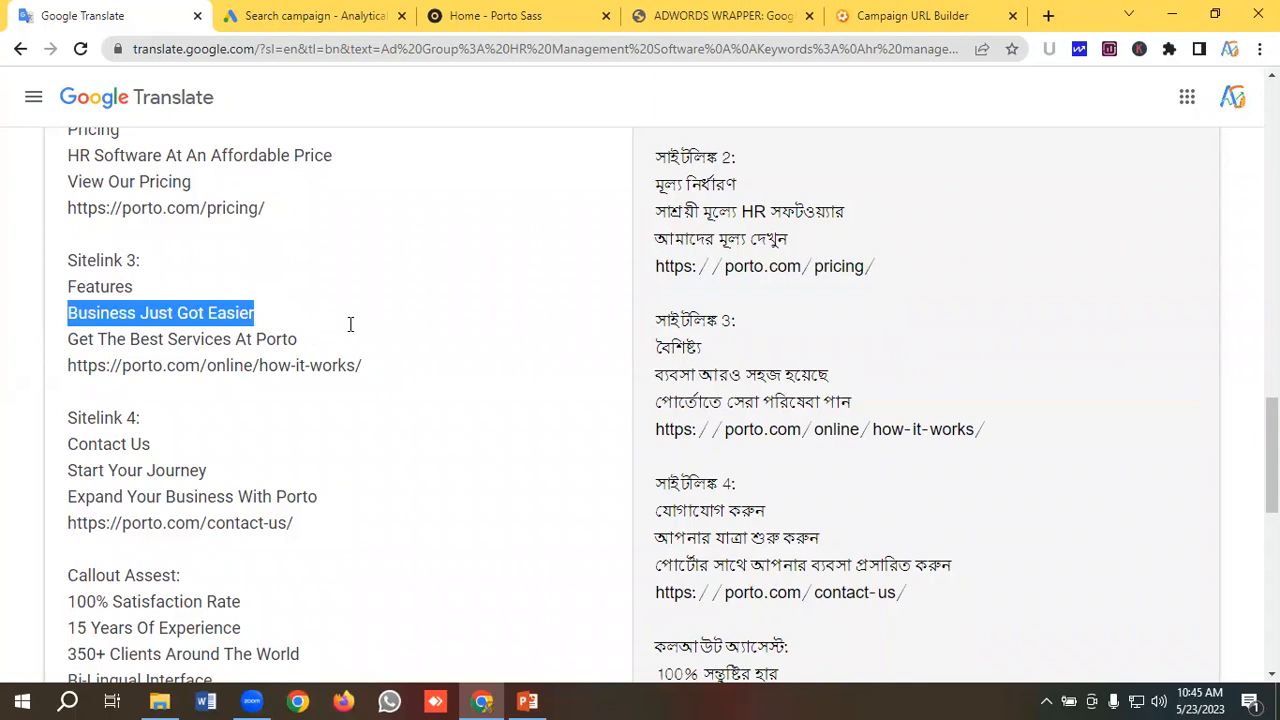
pyautogui.click(313, 18)
pyautogui.click(374, 445)
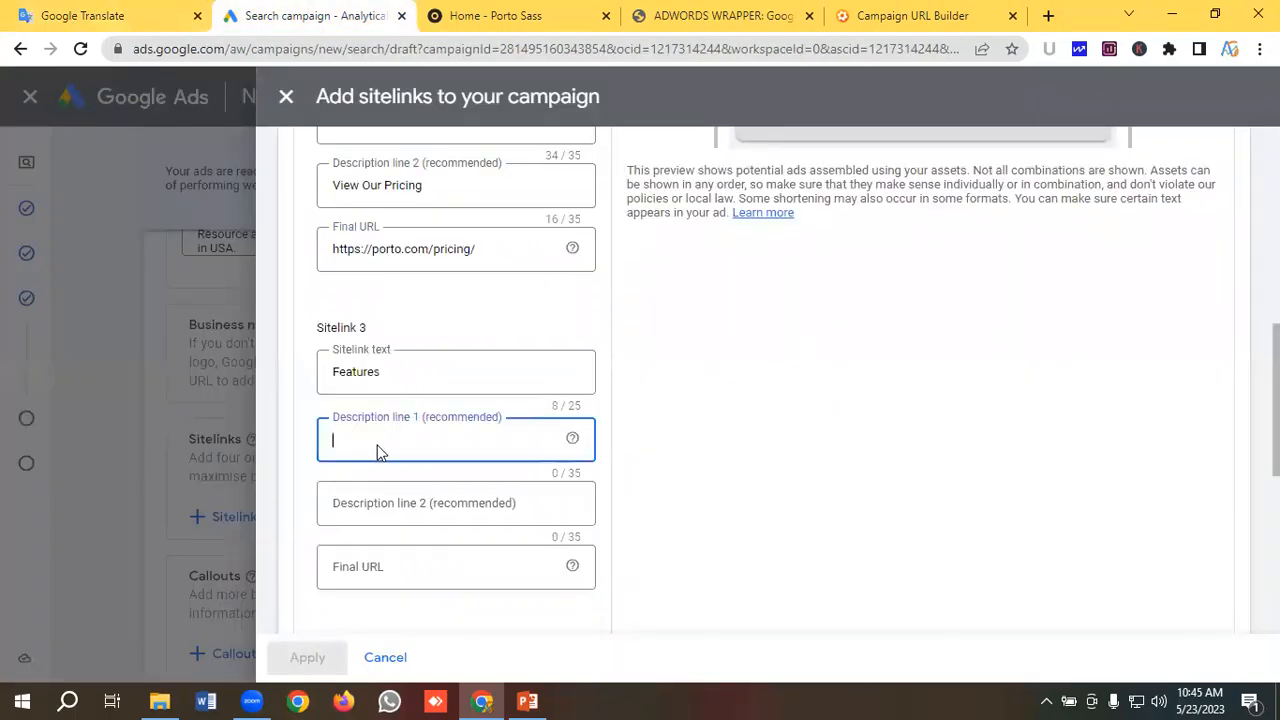
pyautogui.hotkey('ctrl', 'v')
# Copy "Get The Best Services At Porto" from the Google Translate notes into Sitelink 3's description line 2 in Google Ads.
pyautogui.click(150, 10)
pyautogui.tripleClick(285, 341)
pyautogui.hotkey('ctrl', 'c')
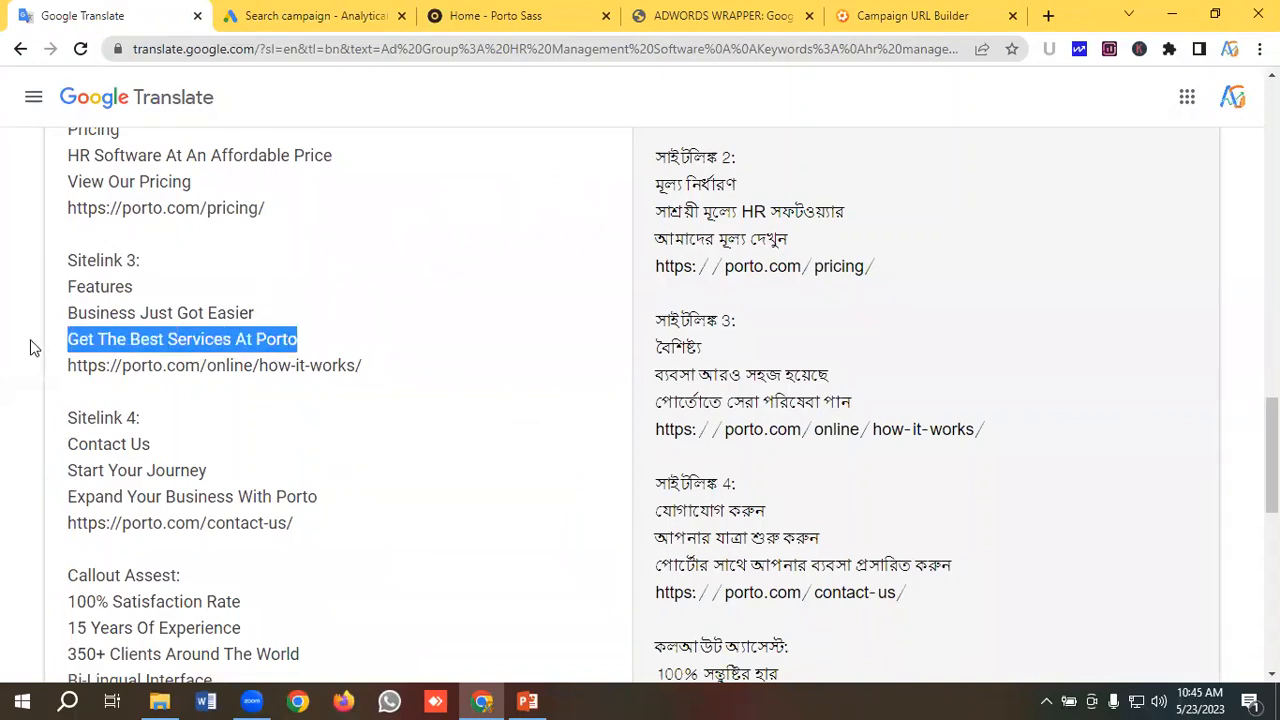
pyautogui.click(313, 16)
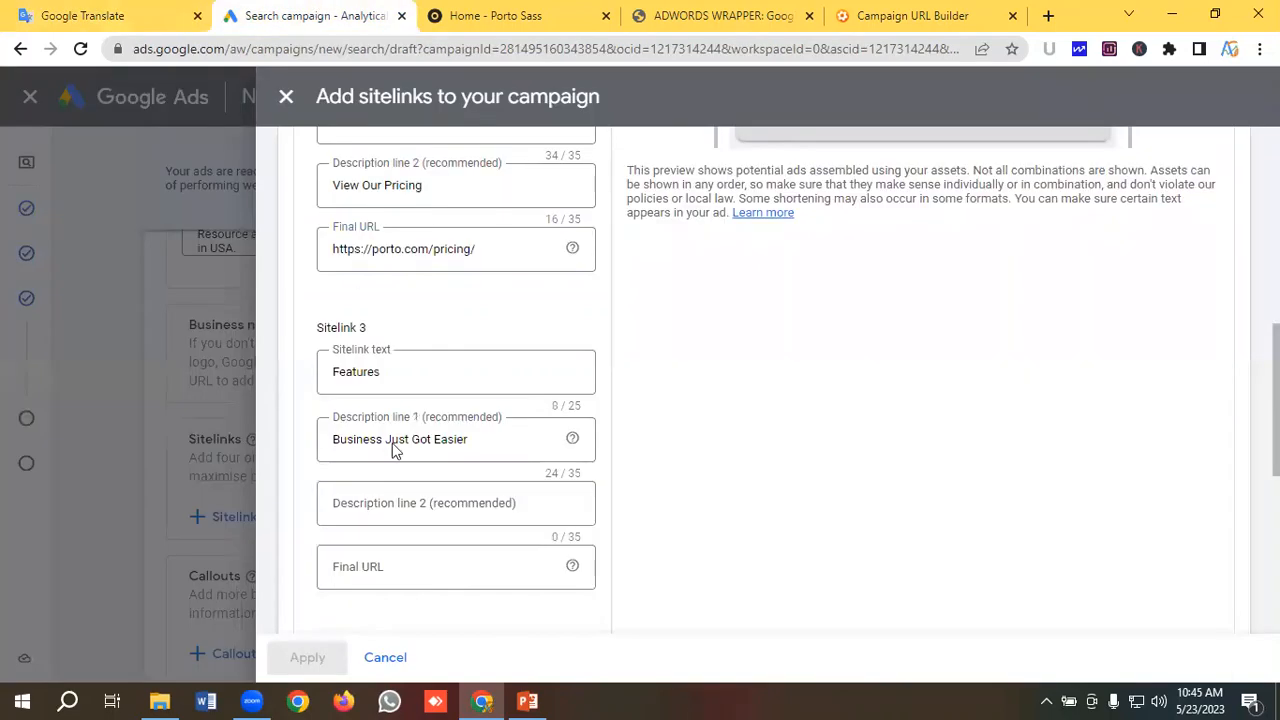
pyautogui.click(386, 501)
pyautogui.hotkey('ctrl', 'v')
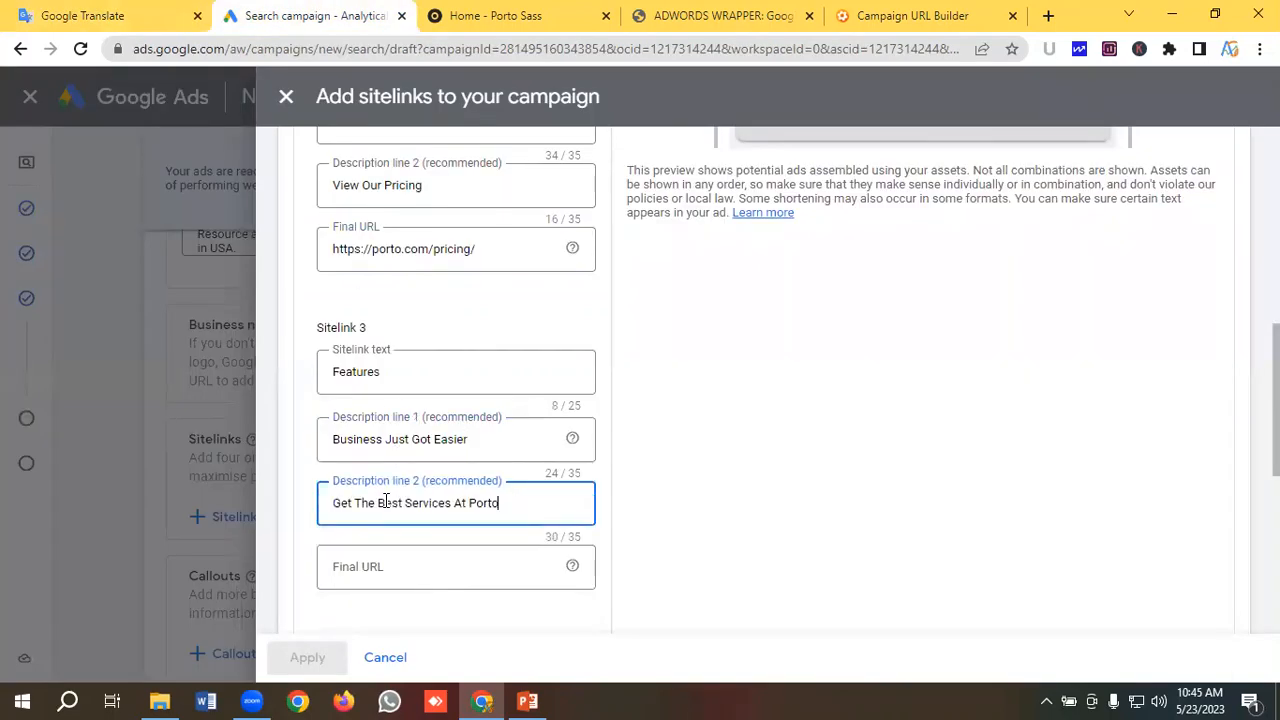
pyautogui.click(112, 12)
pyautogui.scroll(-1, 255, 328)
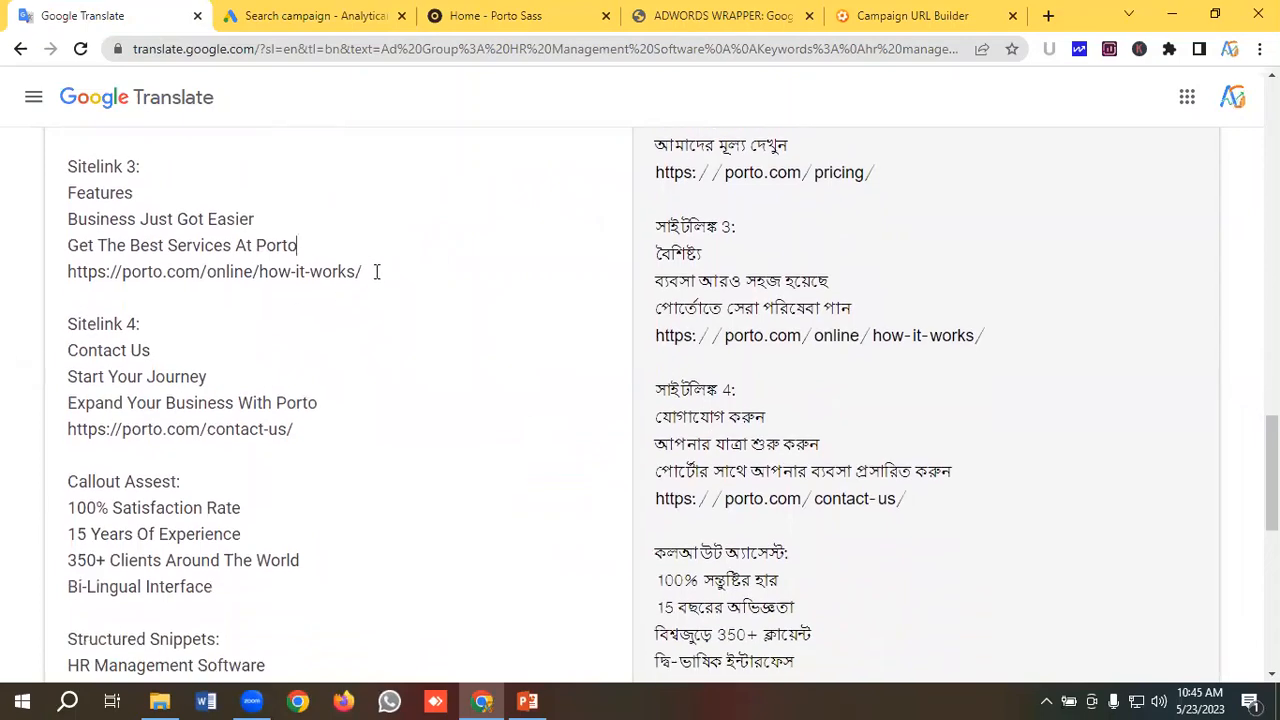
pyautogui.moveTo(372, 271); pyautogui.dragTo(58, 278)
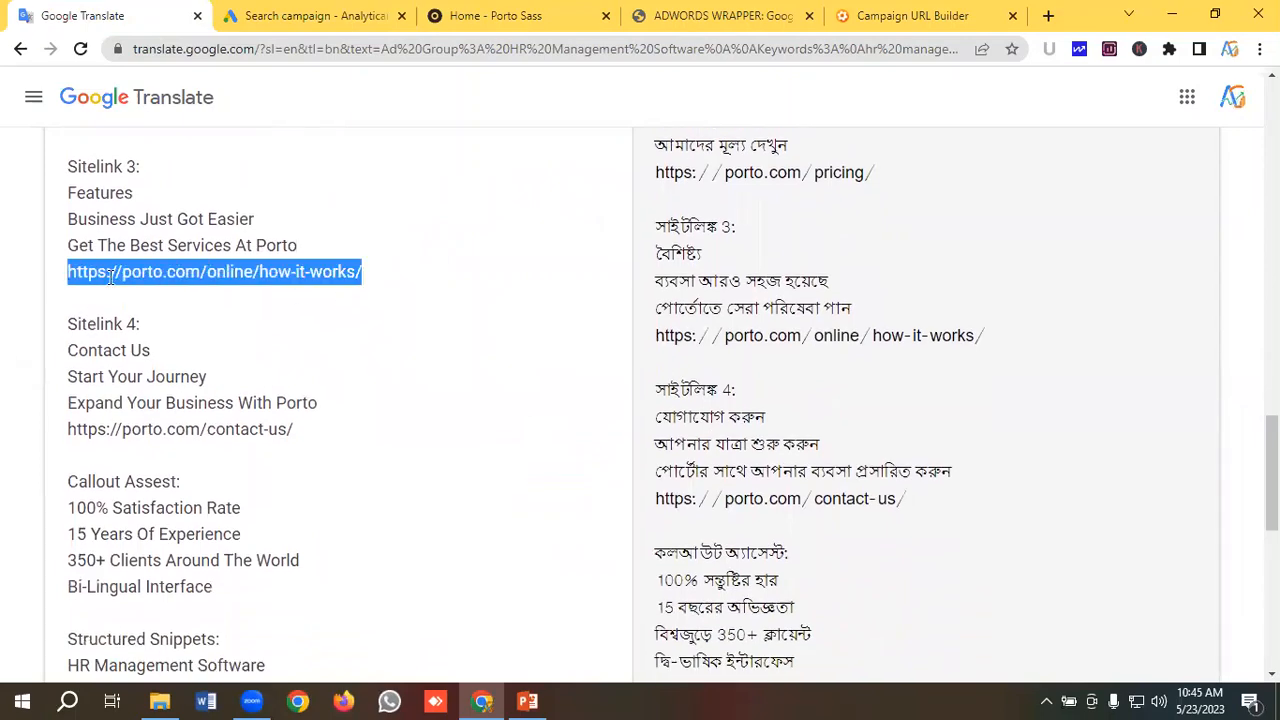
pyautogui.click(294, 12)
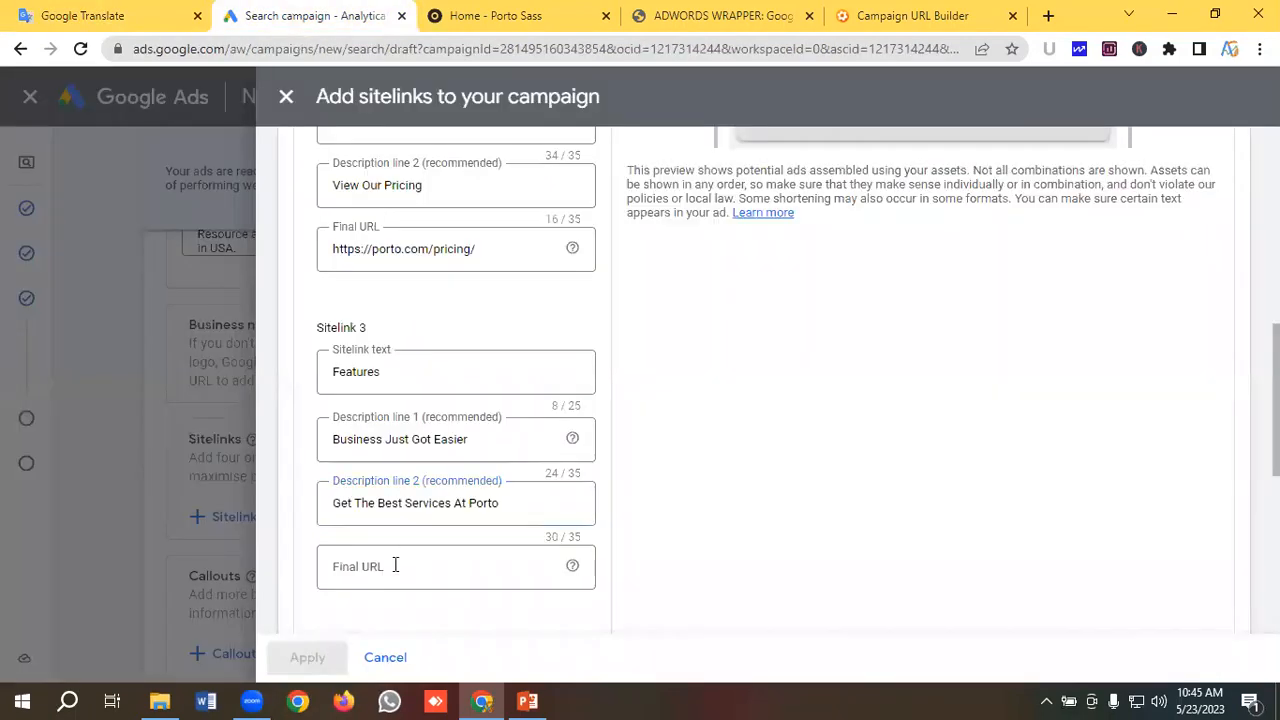
pyautogui.click(395, 565)
pyautogui.write('https://porto.com/online/how-it-works/')
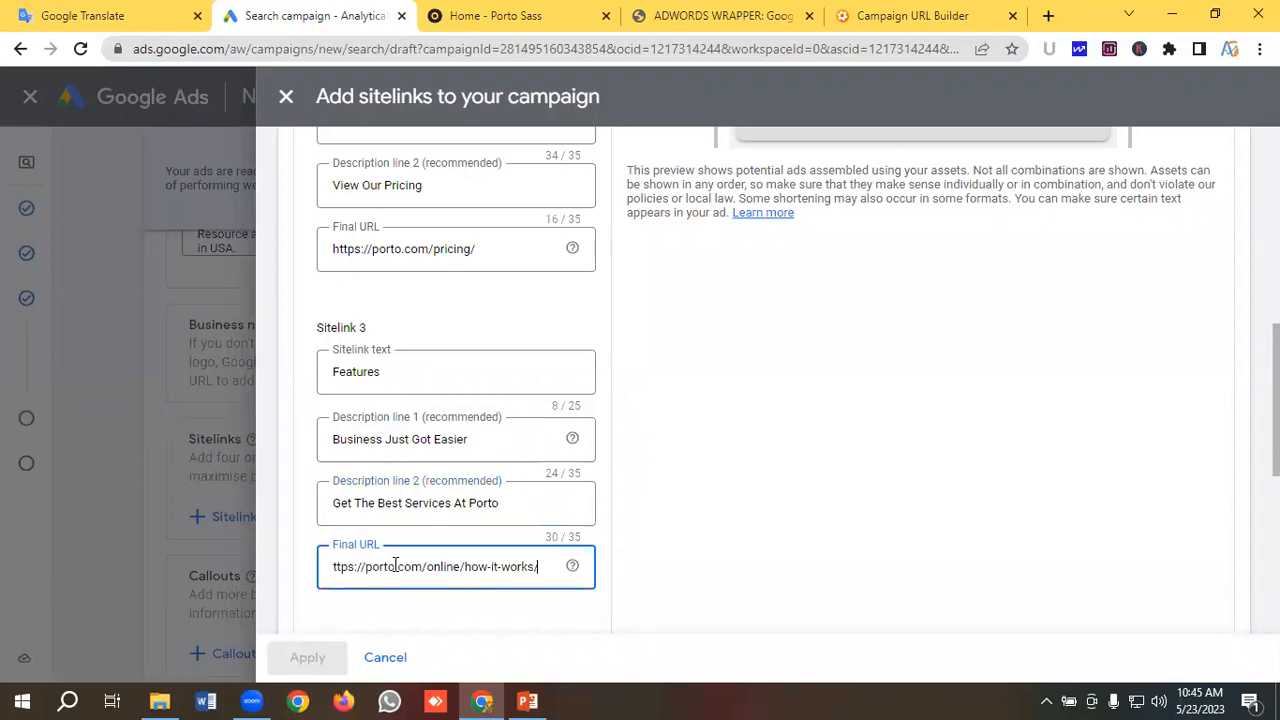
# Copy "Contact Us" from the Sitelink 4 notes in Google Translate into Sitelink 4's sitelink text in Google Ads.
pyautogui.scroll(-3, 390, 445)
pyautogui.scroll(-1, 390, 442)
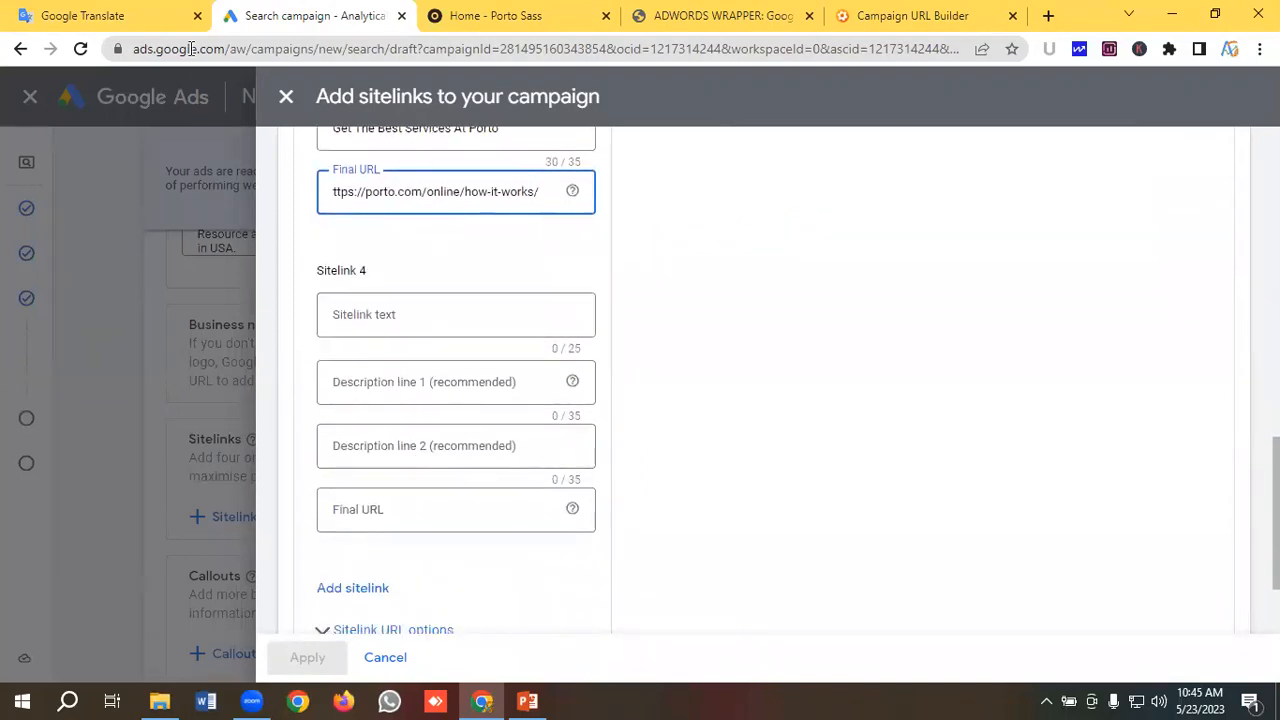
pyautogui.click(104, 18)
pyautogui.scroll(-1, 202, 294)
pyautogui.moveTo(166, 257); pyautogui.dragTo(17, 265)
pyautogui.hotkey('ctrl', 'c')
pyautogui.click(255, 15)
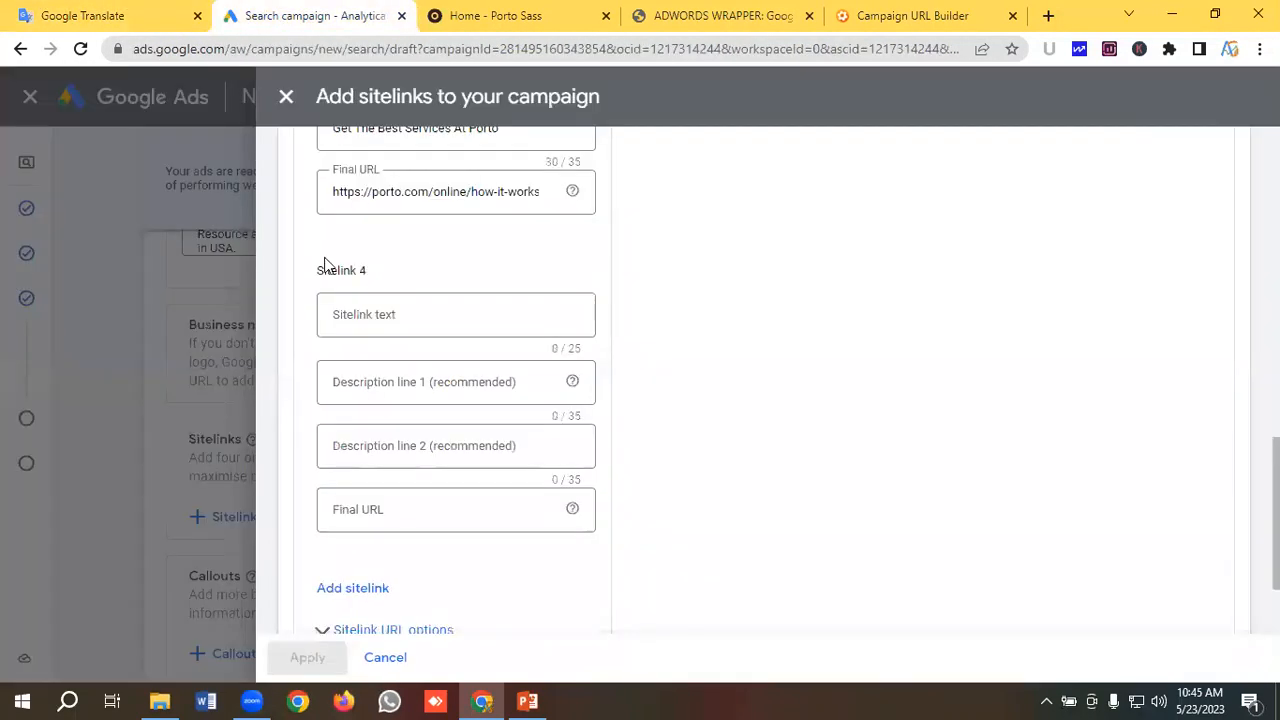
pyautogui.press('Tab')
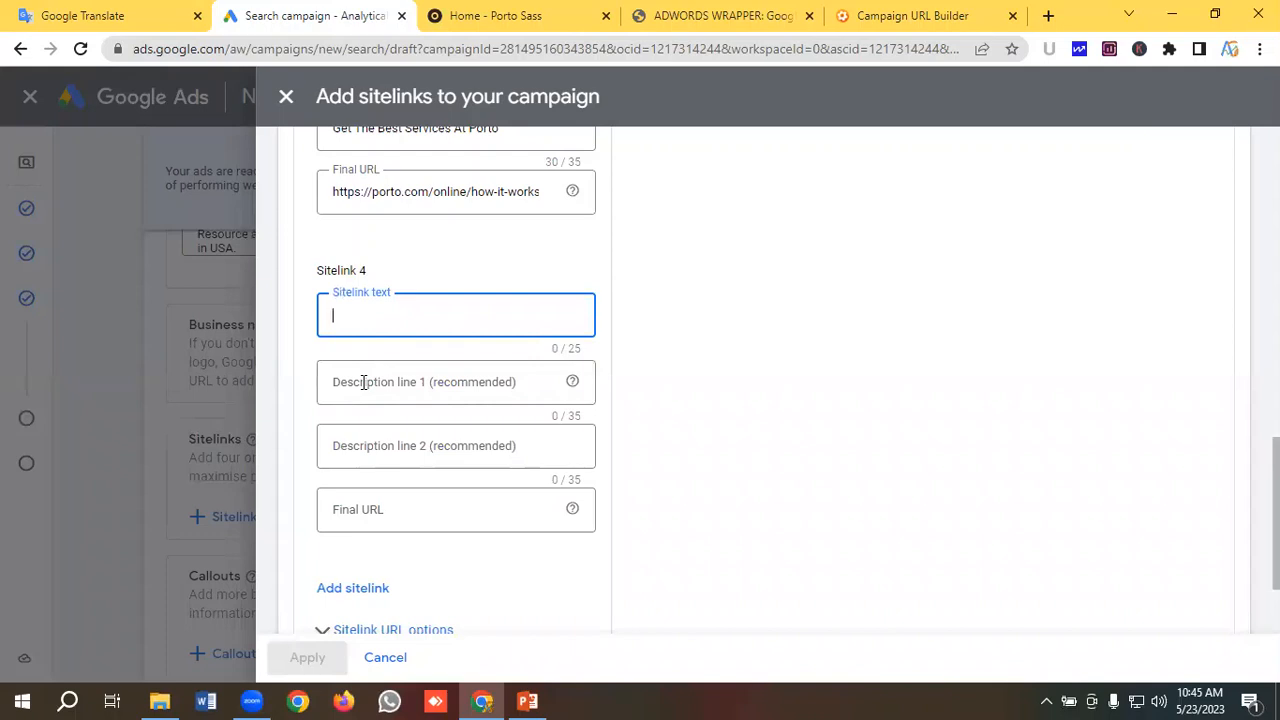
pyautogui.hotkey('ctrl', 'v')
# Copy "Start Your Journey" from the Google Translate notes into Sitelink 4's description line 1 in Google Ads.
pyautogui.click(150, 14)
pyautogui.moveTo(207, 283); pyautogui.dragTo(30, 289)
pyautogui.hotkey('ctrl', 'c')
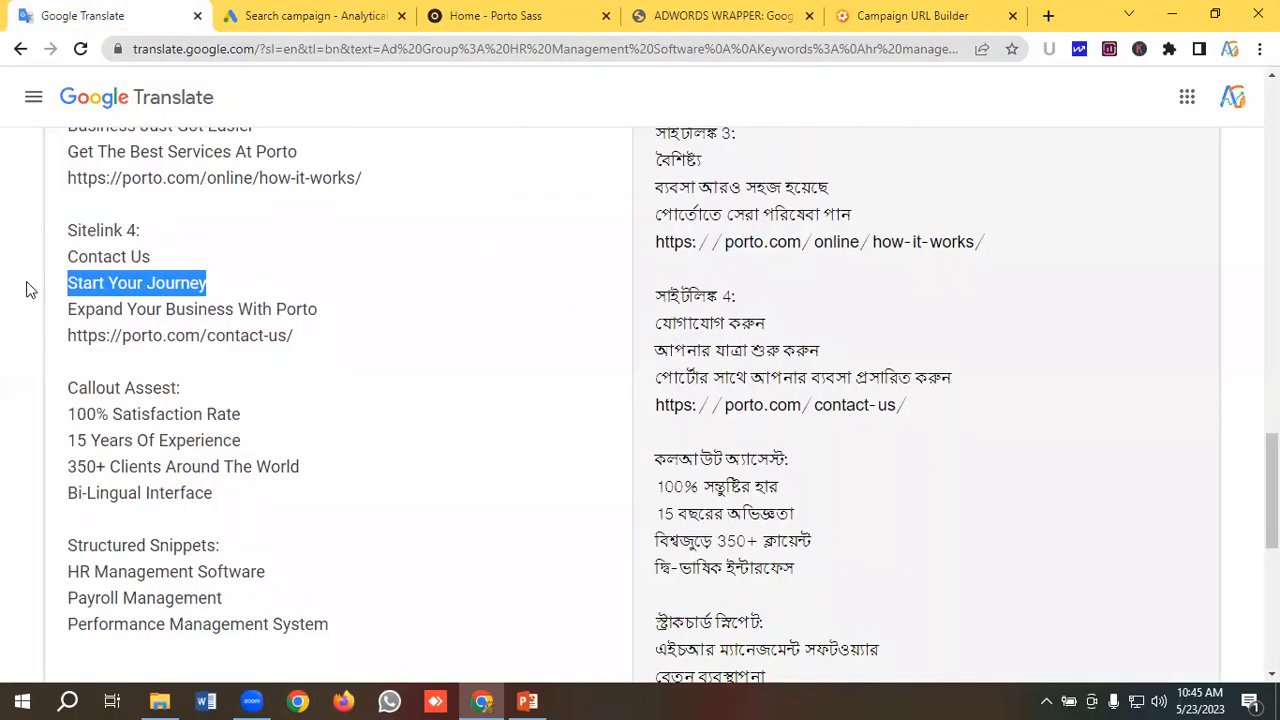
pyautogui.click(286, 15)
pyautogui.click(362, 382)
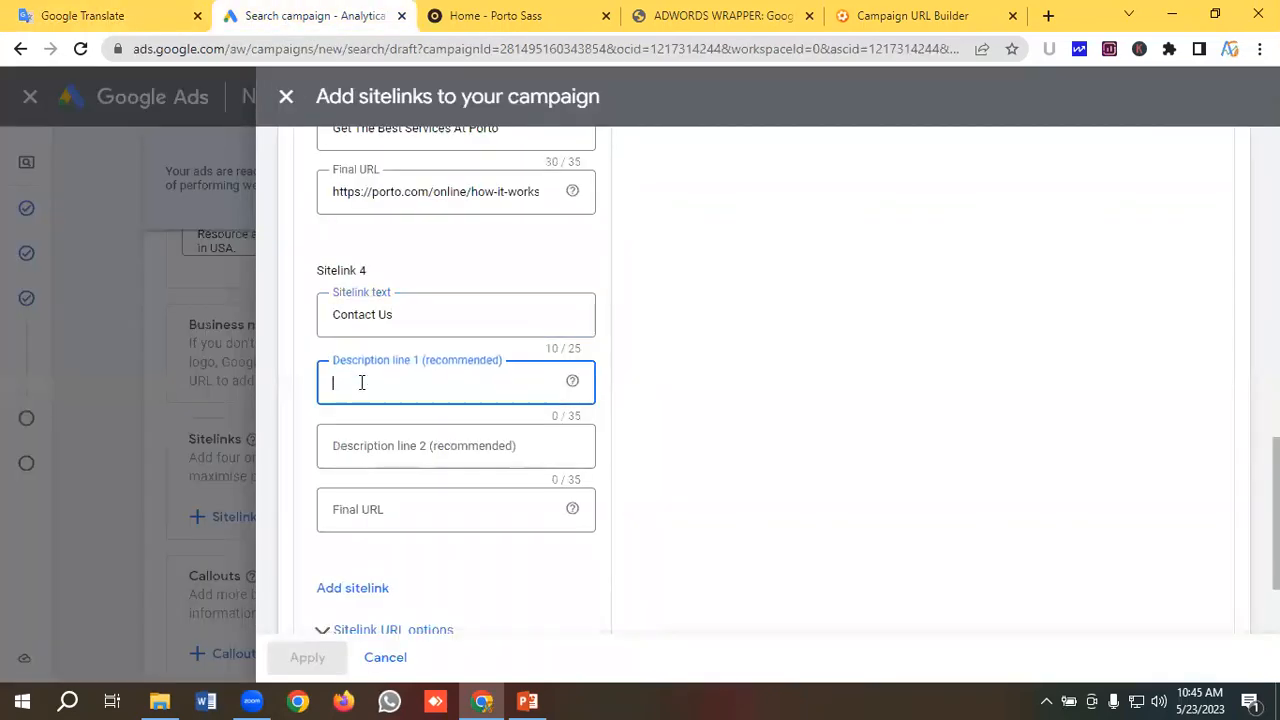
pyautogui.hotkey('ctrl', 'v')
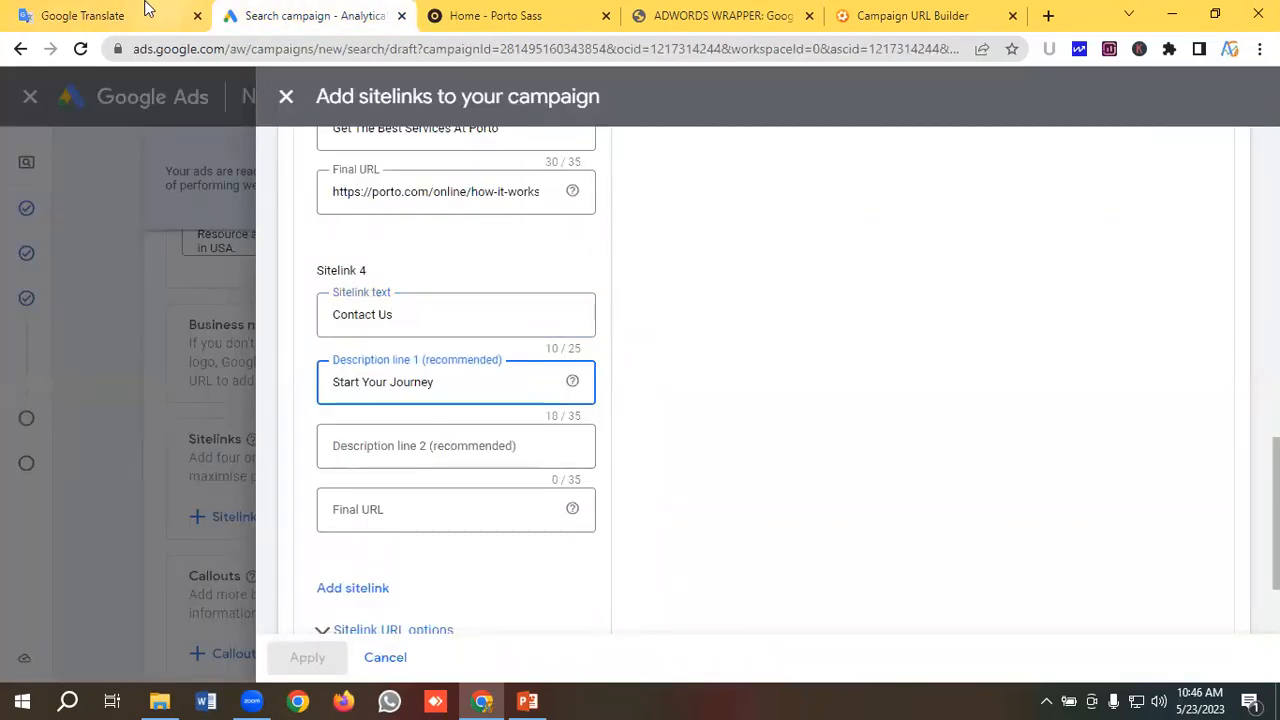
# Copy "Expand Your Business With Porto" from the Google Translate notes into Sitelink 4's description line 2 in Google Ads.
pyautogui.click(110, 15)
pyautogui.moveTo(339, 308); pyautogui.dragTo(44, 313)
pyautogui.hotkey('ctrl', 'c')
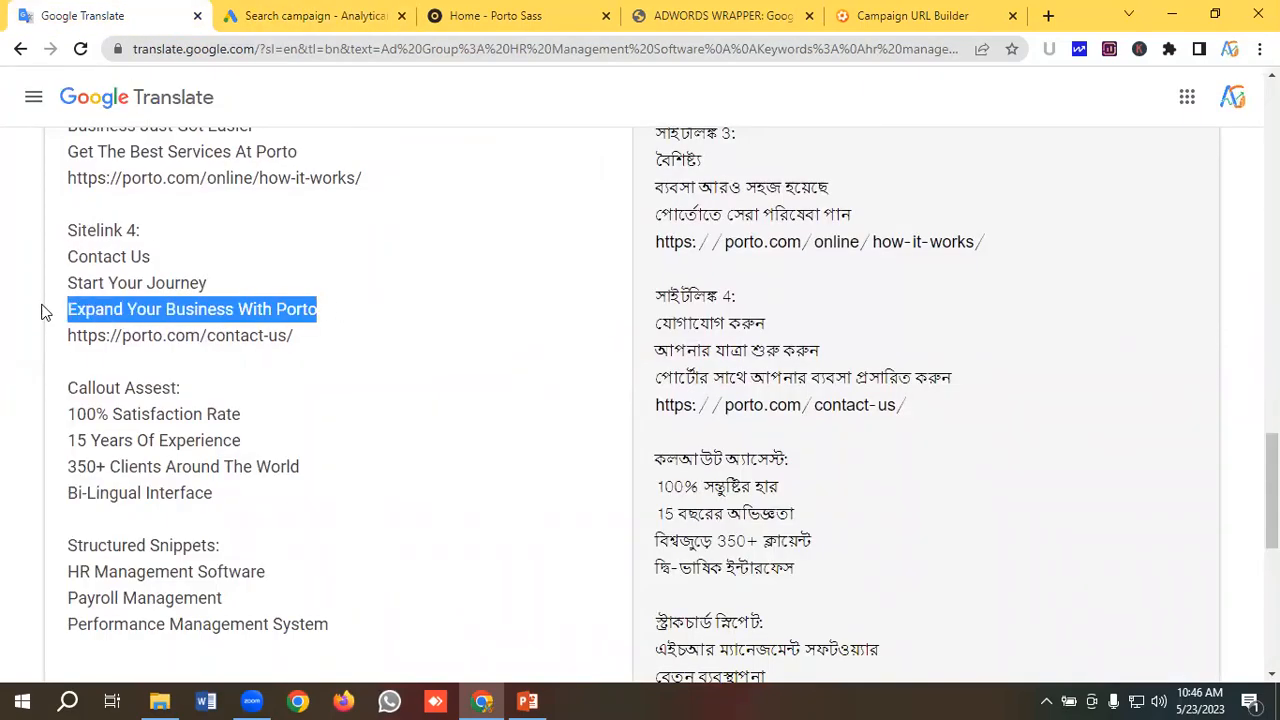
pyautogui.click(310, 15)
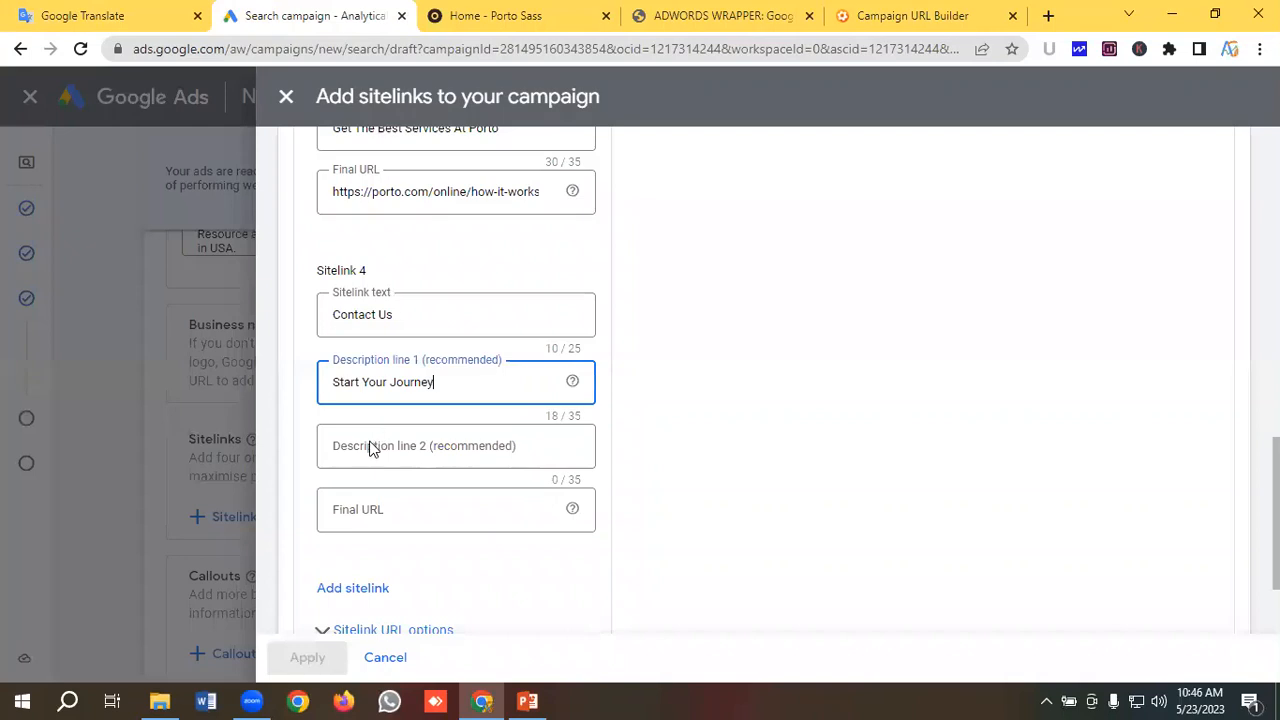
pyautogui.click(369, 441)
pyautogui.hotkey('ctrl', 'v')
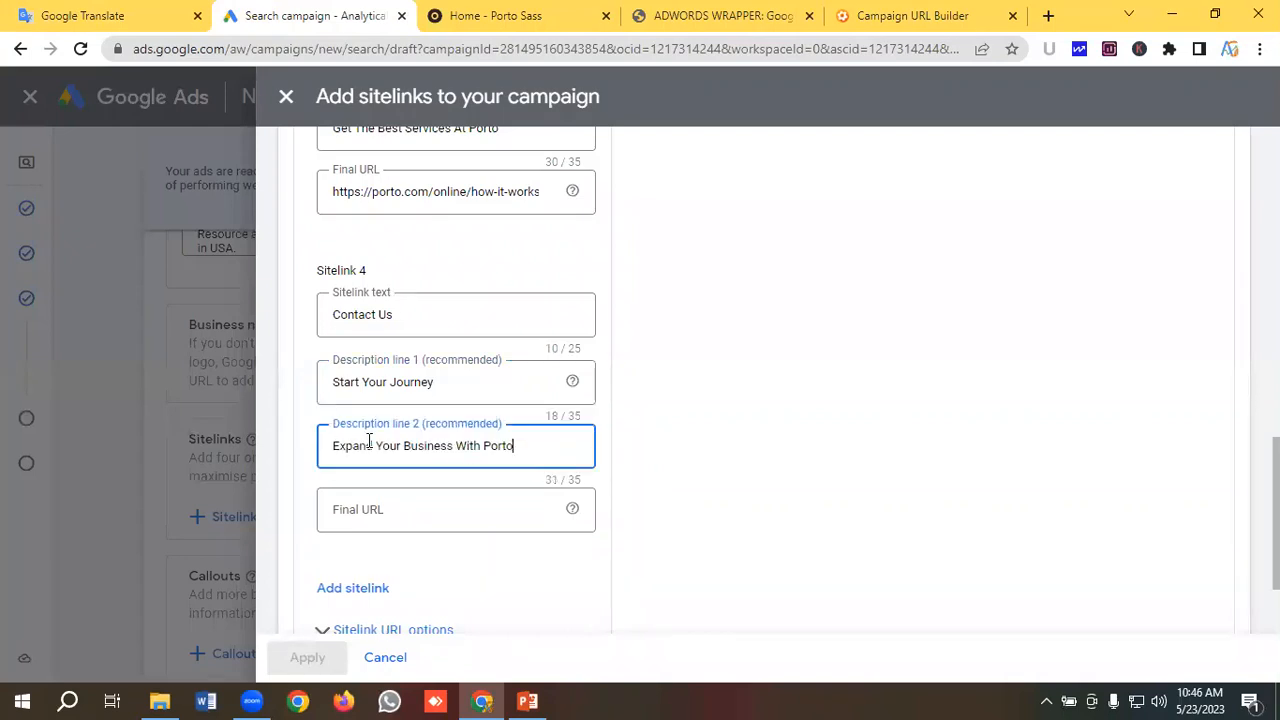
pyautogui.click(114, 17)
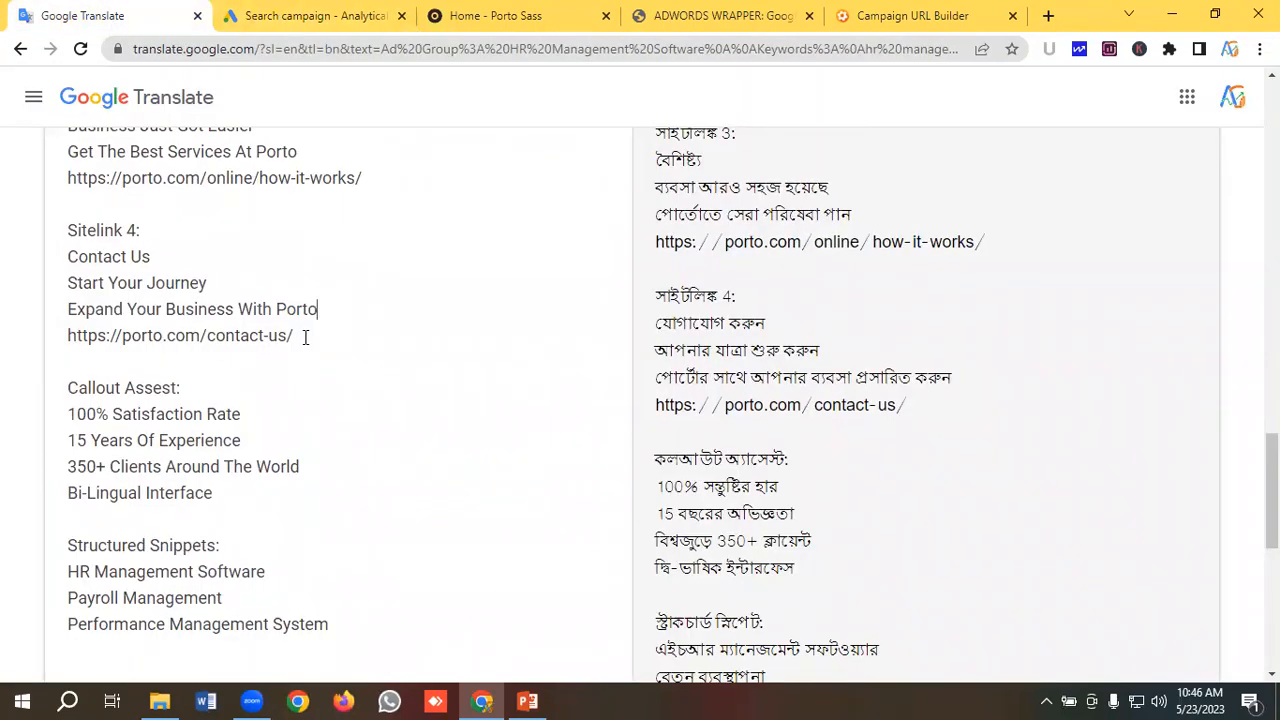
pyautogui.moveTo(305, 337); pyautogui.dragTo(55, 344)
pyautogui.hotkey('ctrl', 'c')
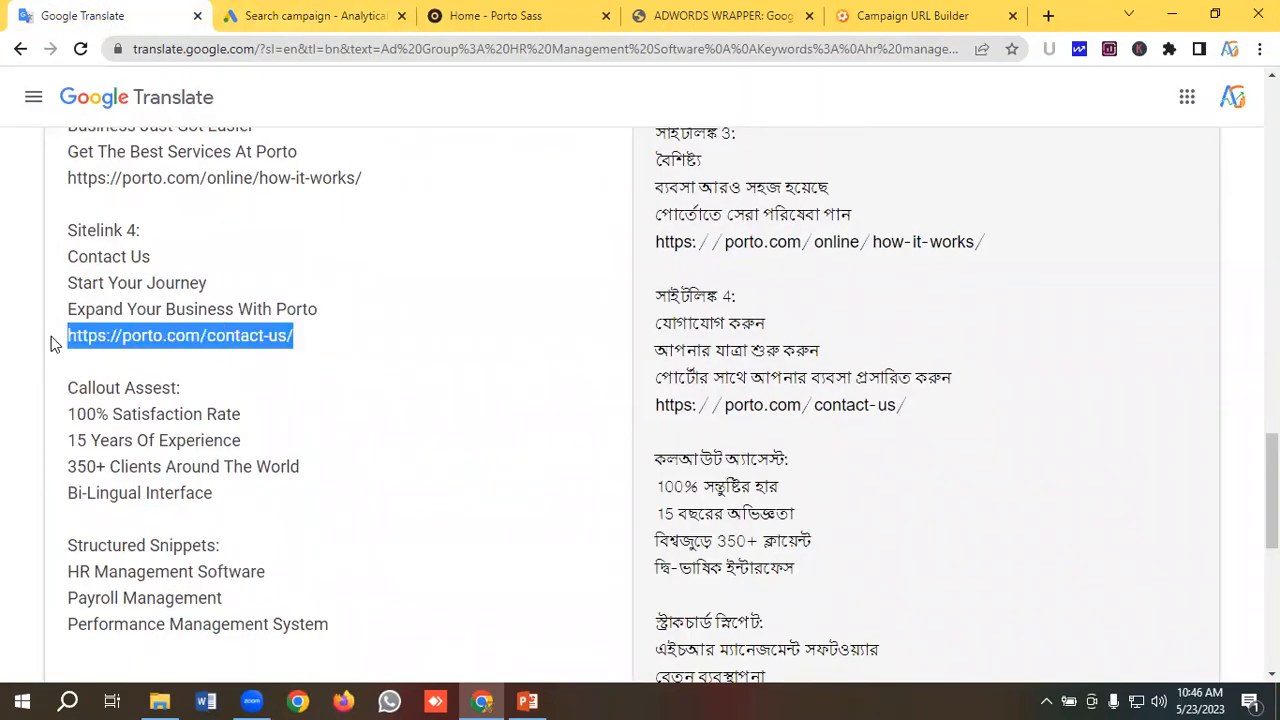
pyautogui.click(310, 16)
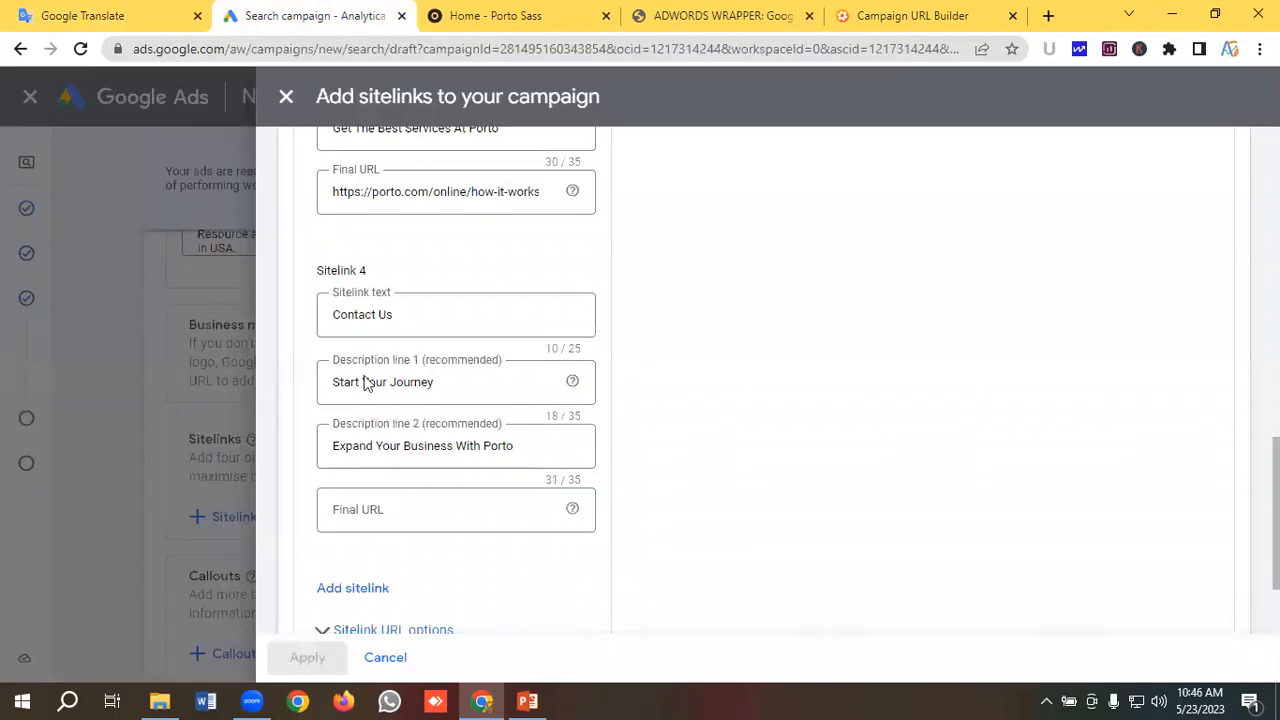
pyautogui.click(375, 508)
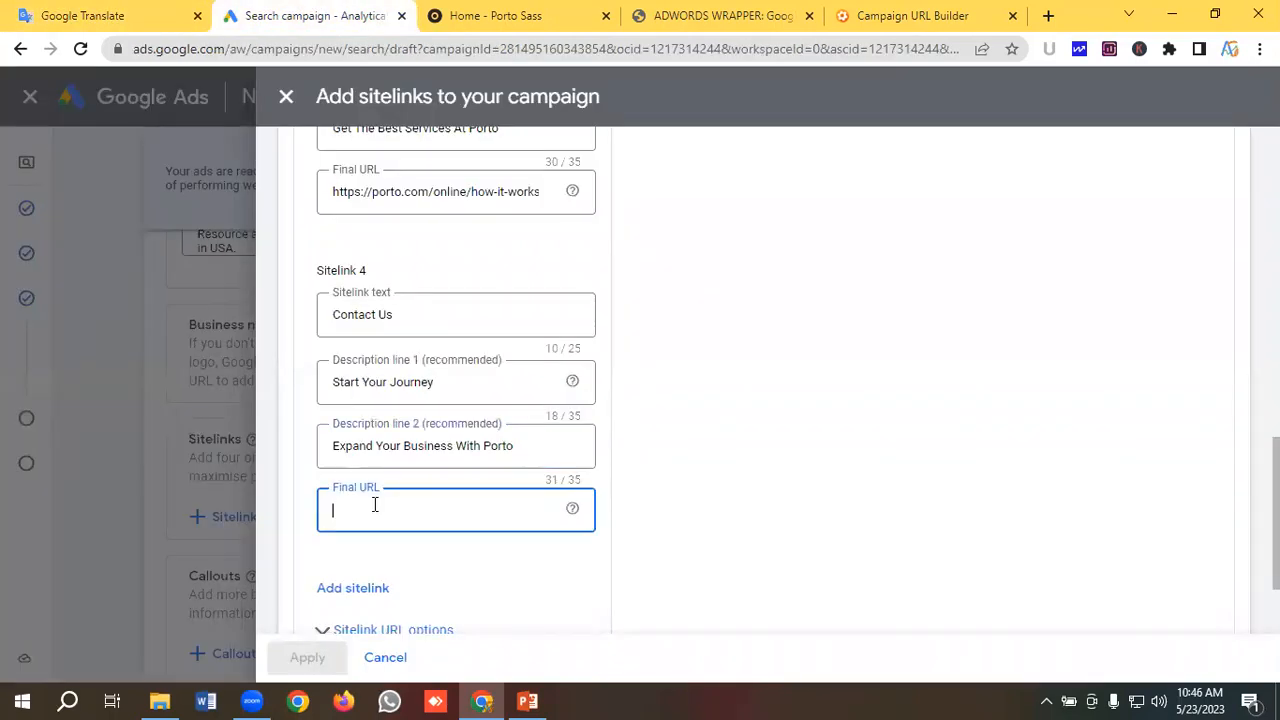
pyautogui.hotkey('ctrl', 'v')
# Review the entries of the four sitelinks and check how they appear in the mobile ad preview.
pyautogui.scroll(-1, 382, 504)
pyautogui.scroll(1, 450, 485)
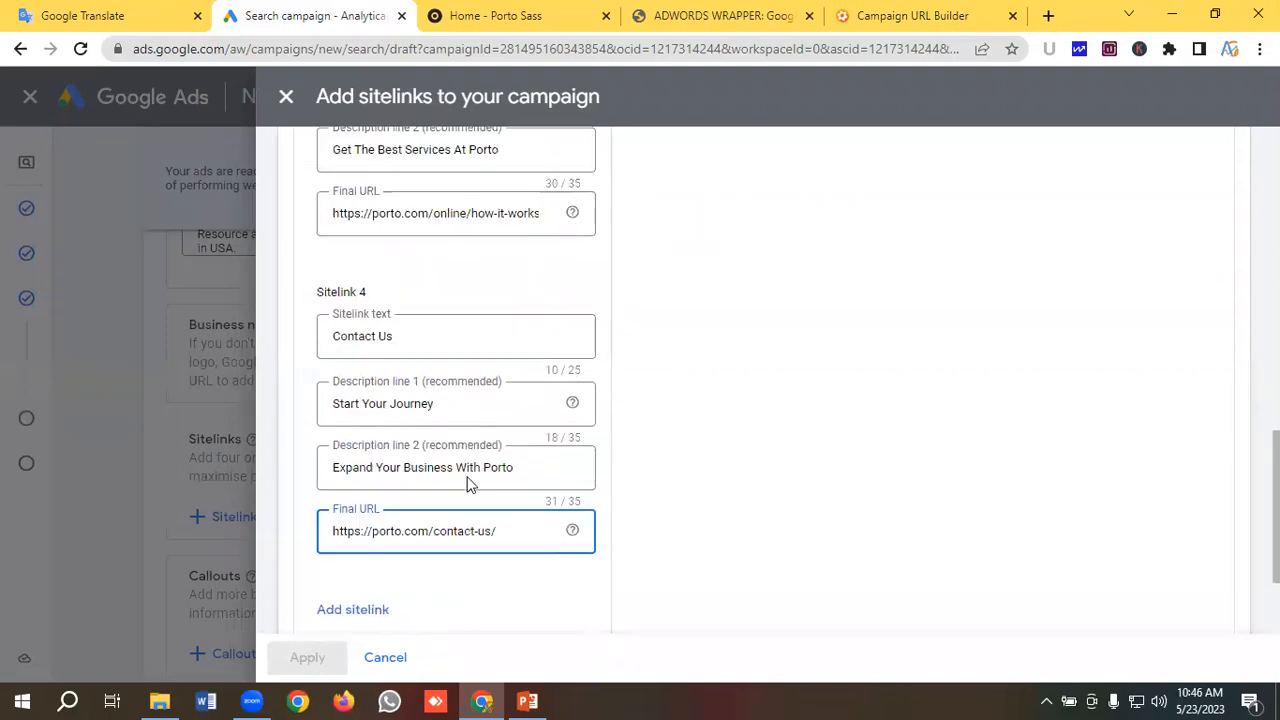
pyautogui.scroll(10, 467, 484)
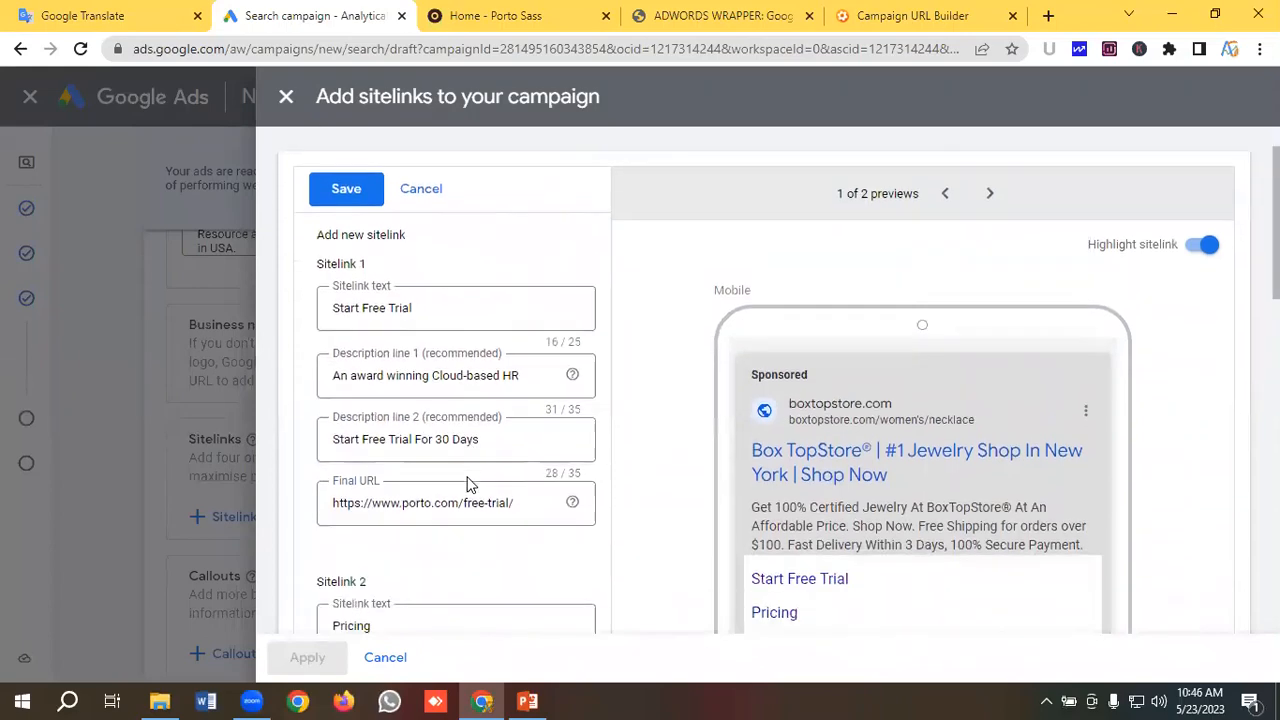
pyautogui.scroll(-2, 467, 484)
pyautogui.scroll(-1, 466, 486)
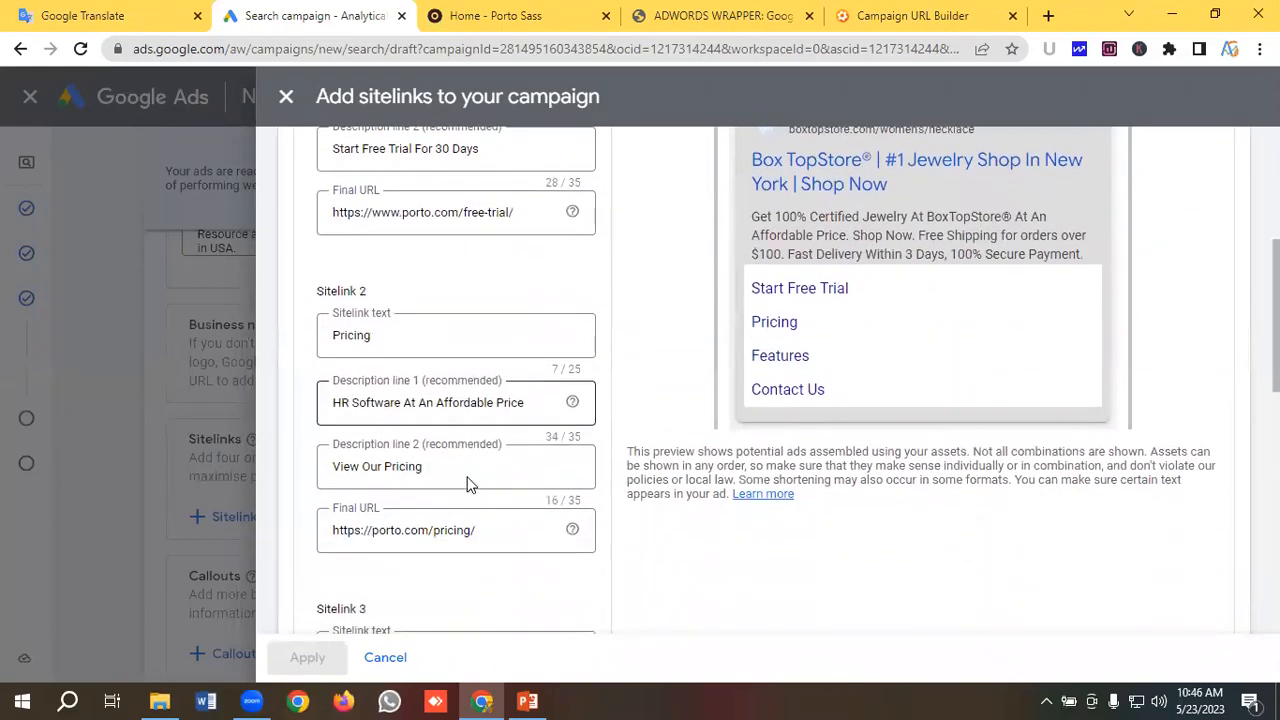
pyautogui.scroll(2, 466, 486)
pyautogui.scroll(-1, 938, 462)
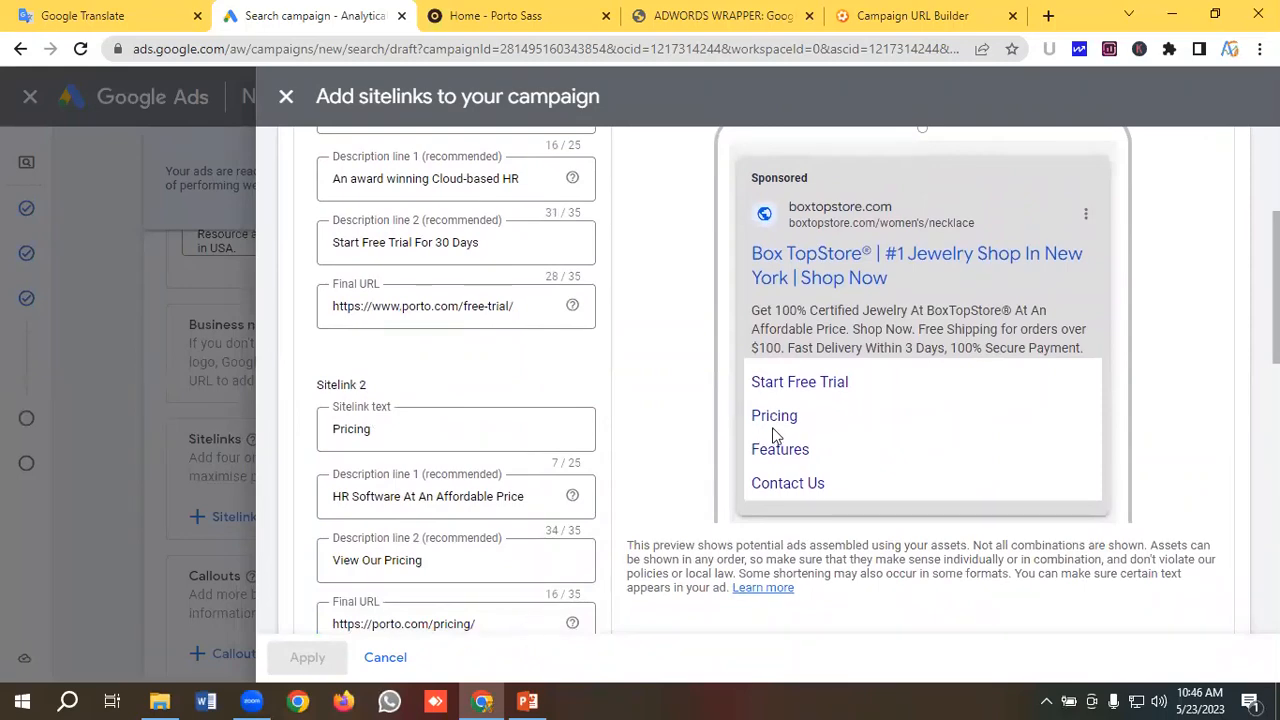
pyautogui.scroll(2, 875, 461)
pyautogui.scroll(1, 875, 461)
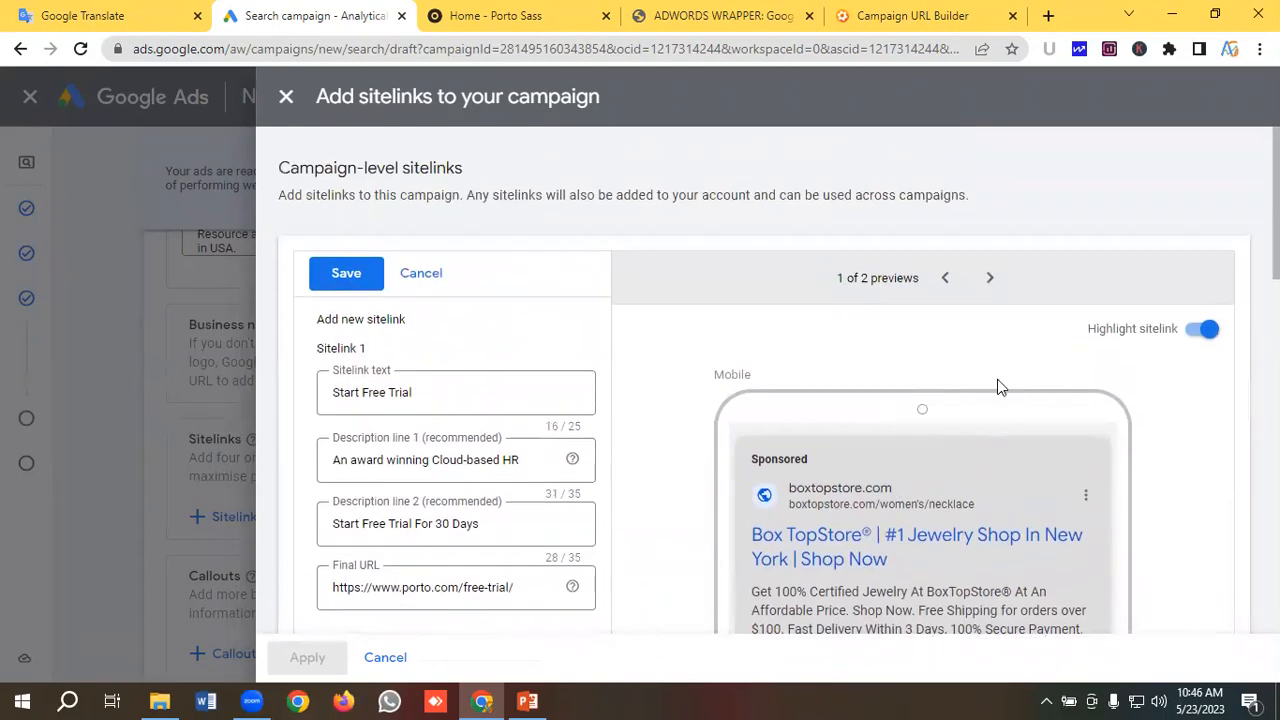
pyautogui.scroll(-1, 950, 484)
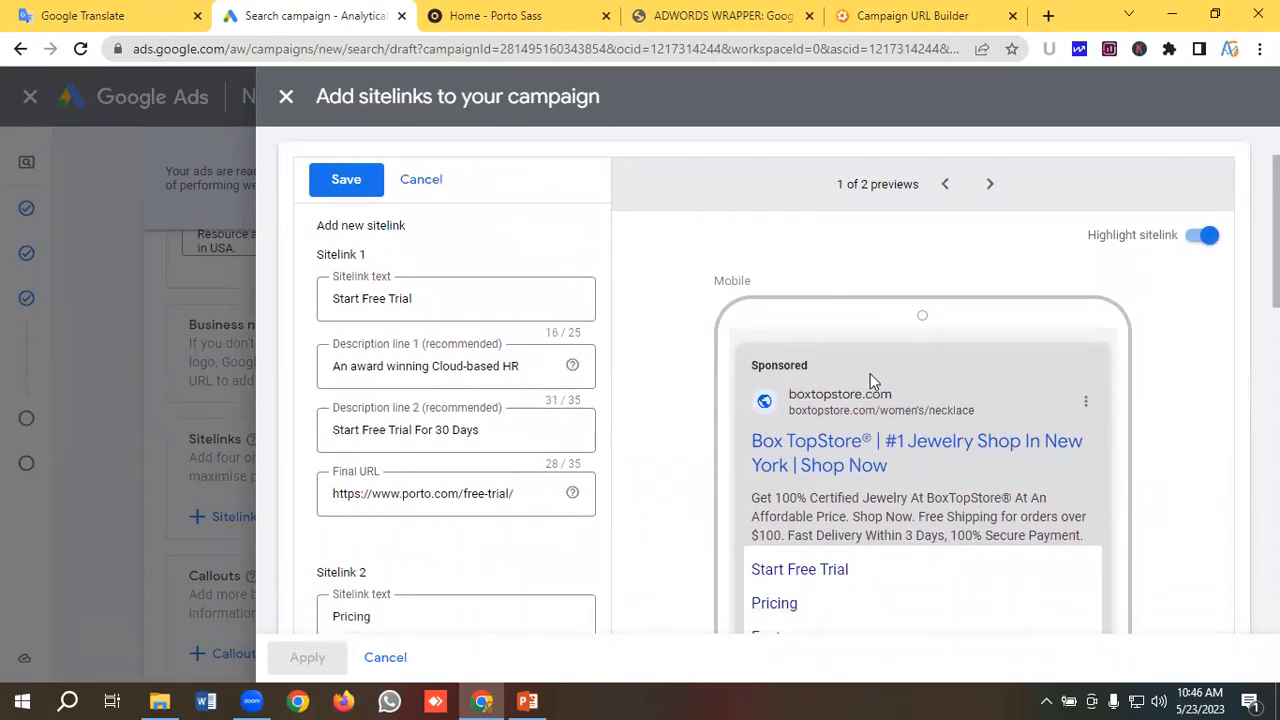
# Check the four sitelinks in the desktop ad preview, and save and apply them to the campaign.
pyautogui.click(990, 184)
pyautogui.scroll(-1, 980, 230)
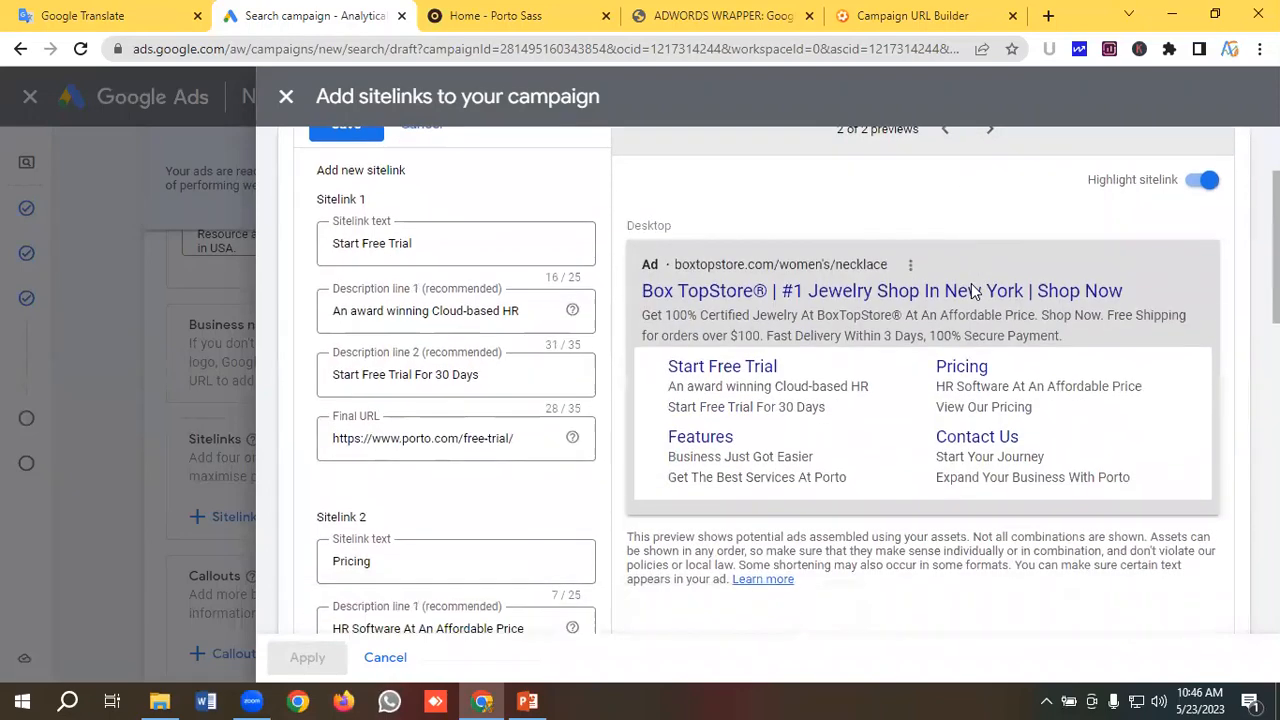
pyautogui.scroll(1, 977, 250)
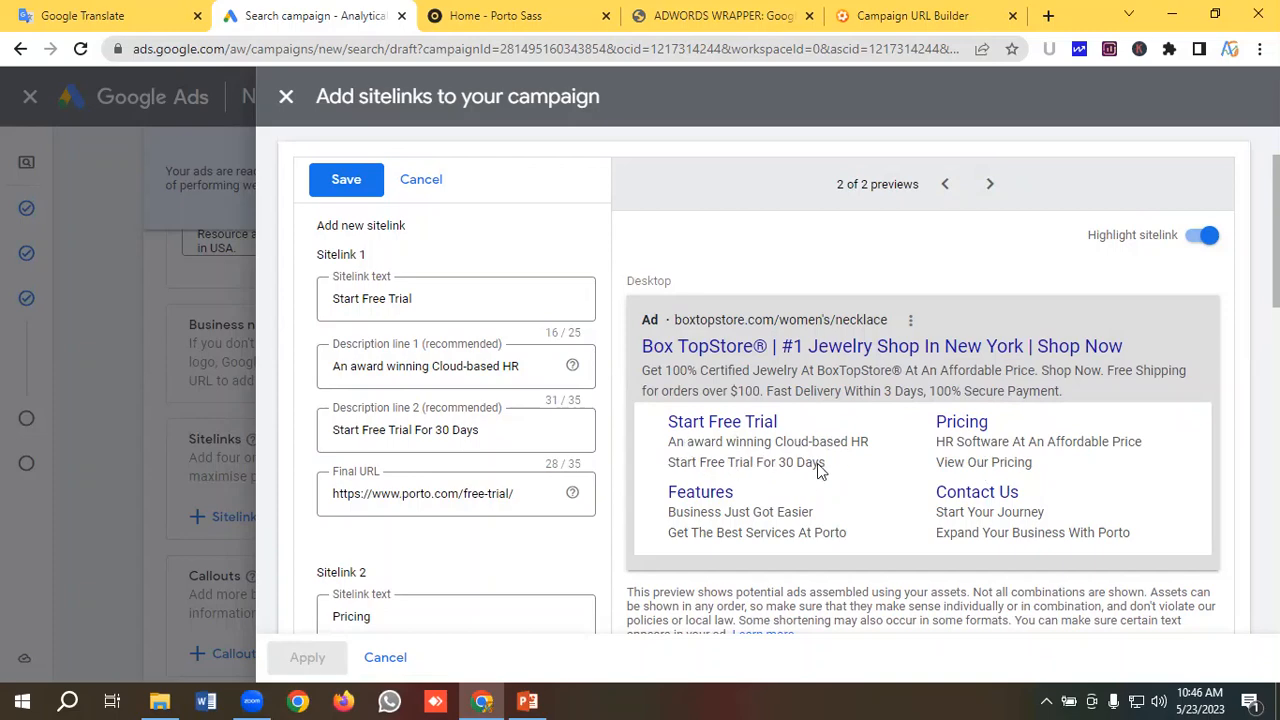
pyautogui.scroll(-9, 534, 506)
pyautogui.scroll(-3, 480, 495)
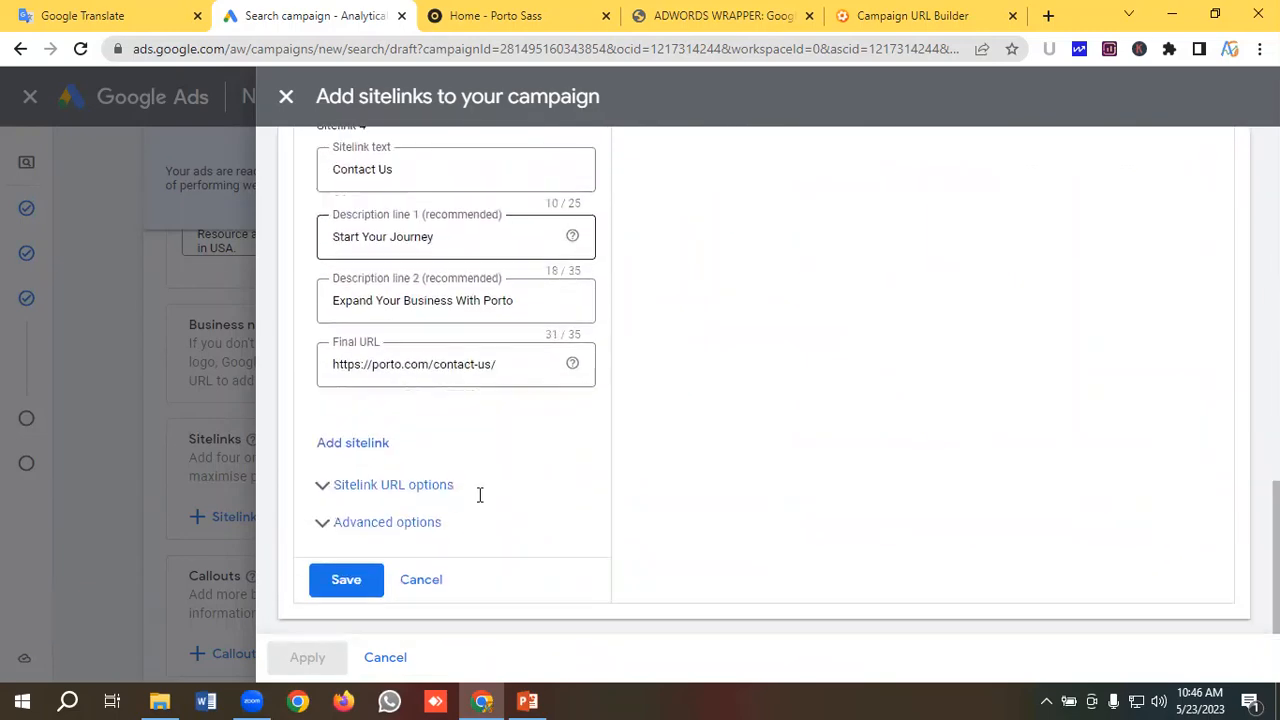
pyautogui.click(343, 577)
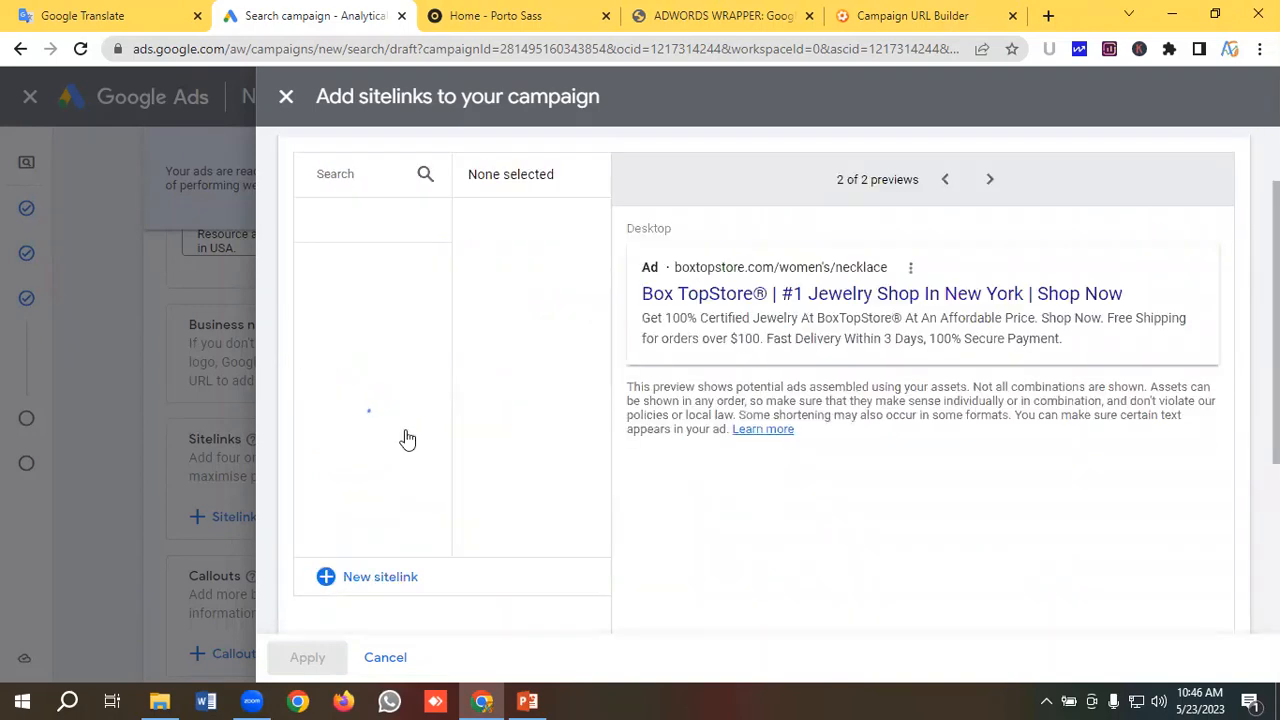
pyautogui.click(305, 657)
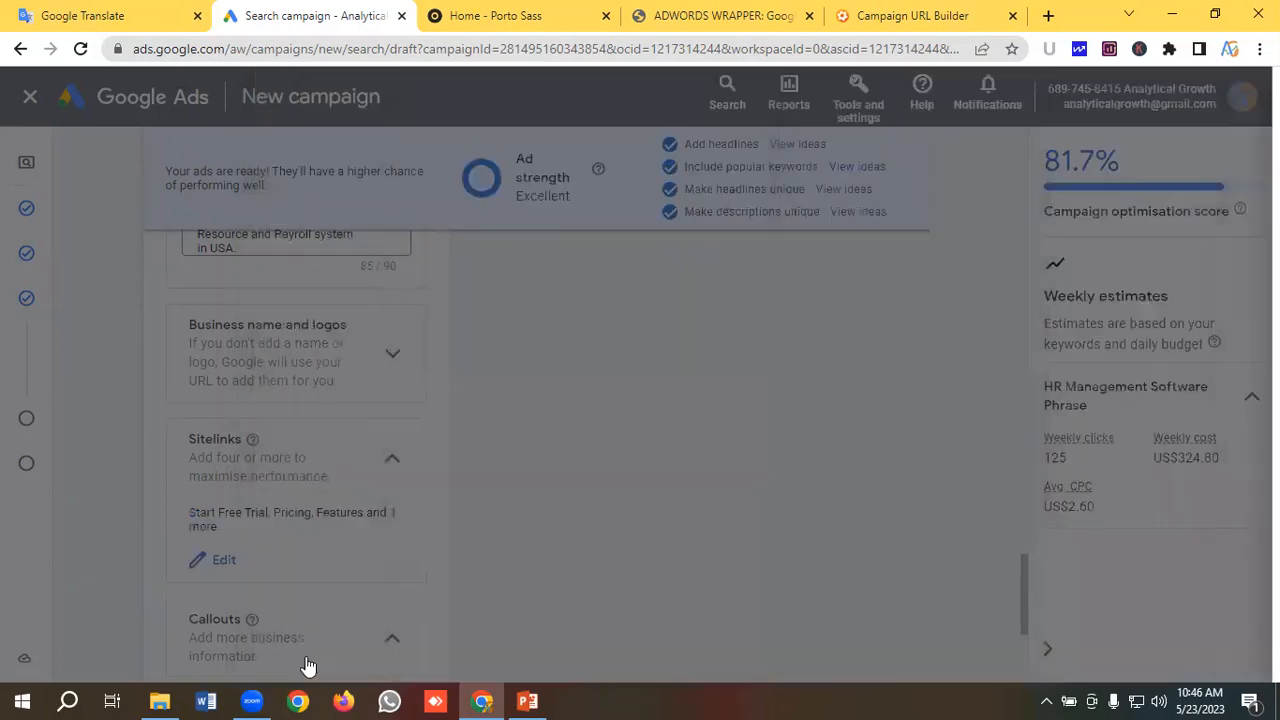
# Look through the existing callout assets for the campaign and start a new set of campaign-level callouts.
pyautogui.scroll(-1, 333, 420)
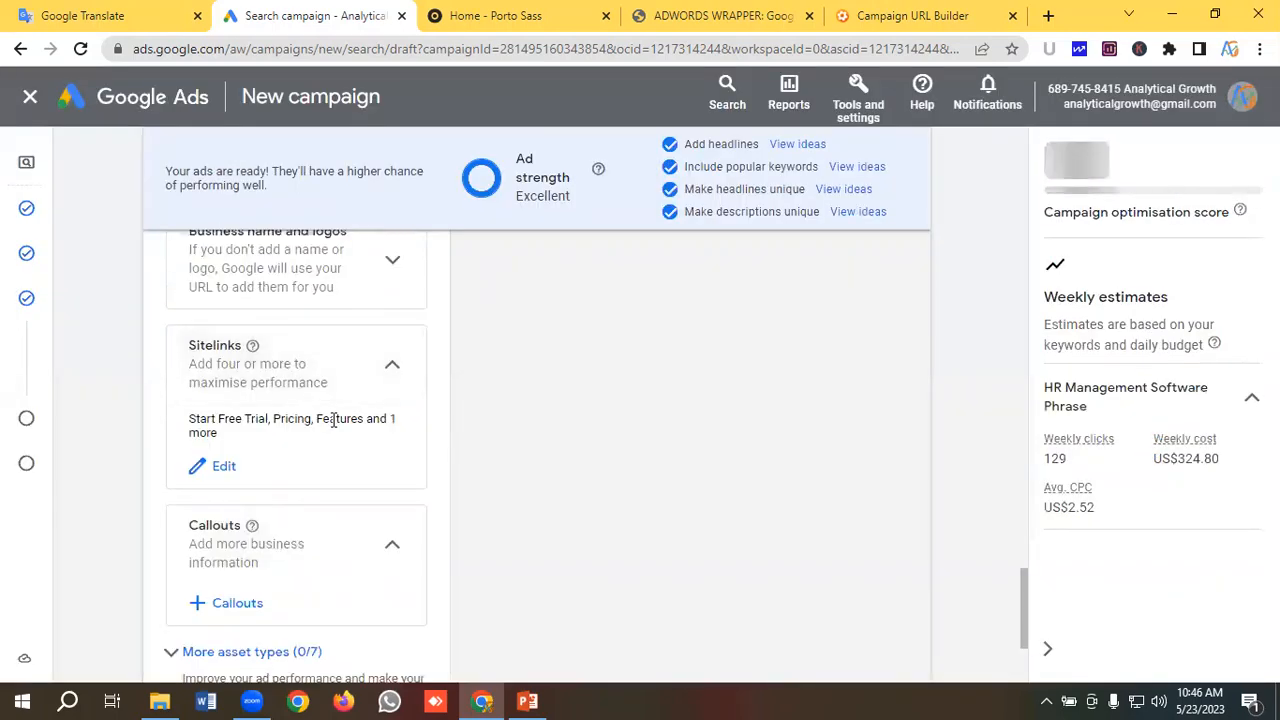
pyautogui.scroll(-1, 333, 420)
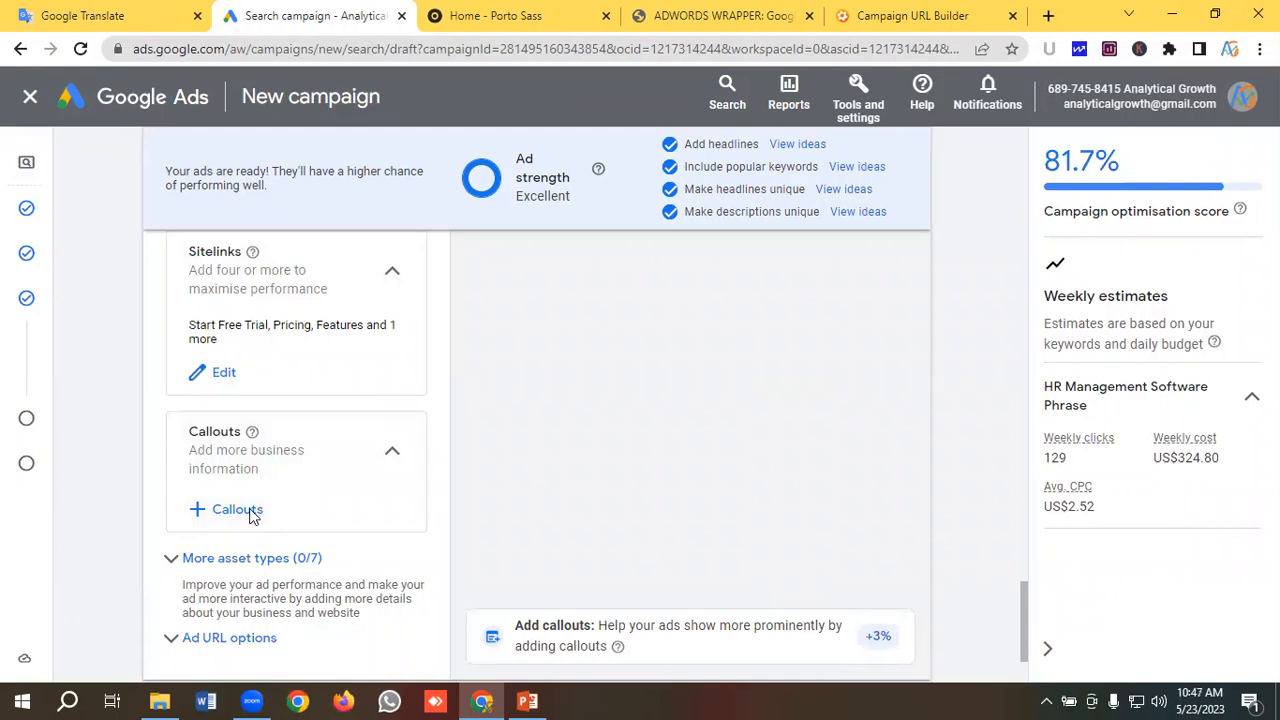
pyautogui.click(249, 509)
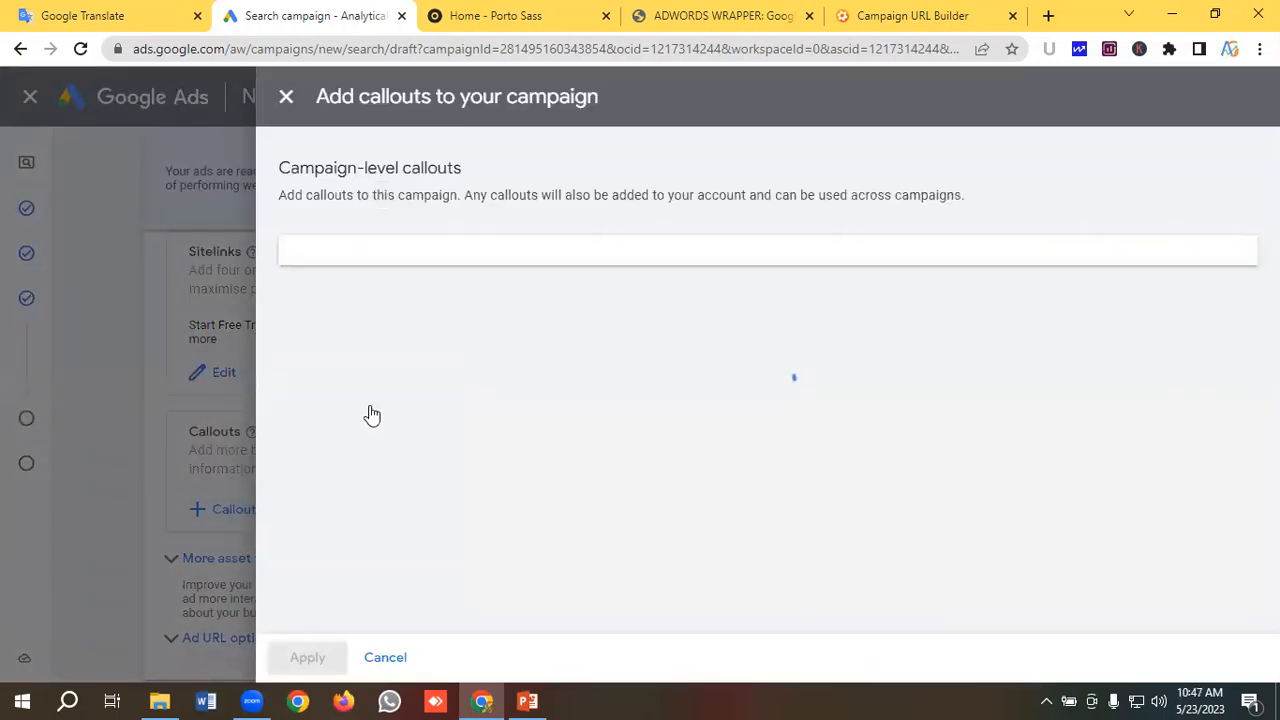
pyautogui.scroll(-2, 366, 411)
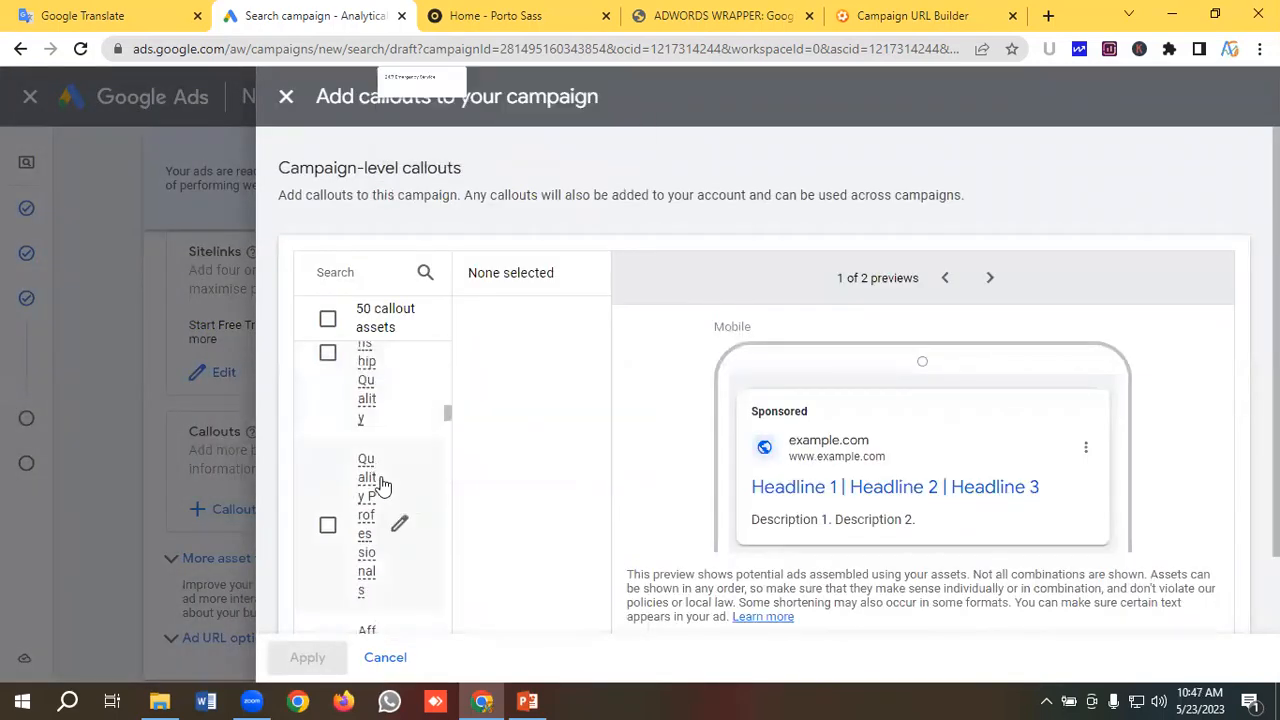
pyautogui.scroll(-5, 383, 485)
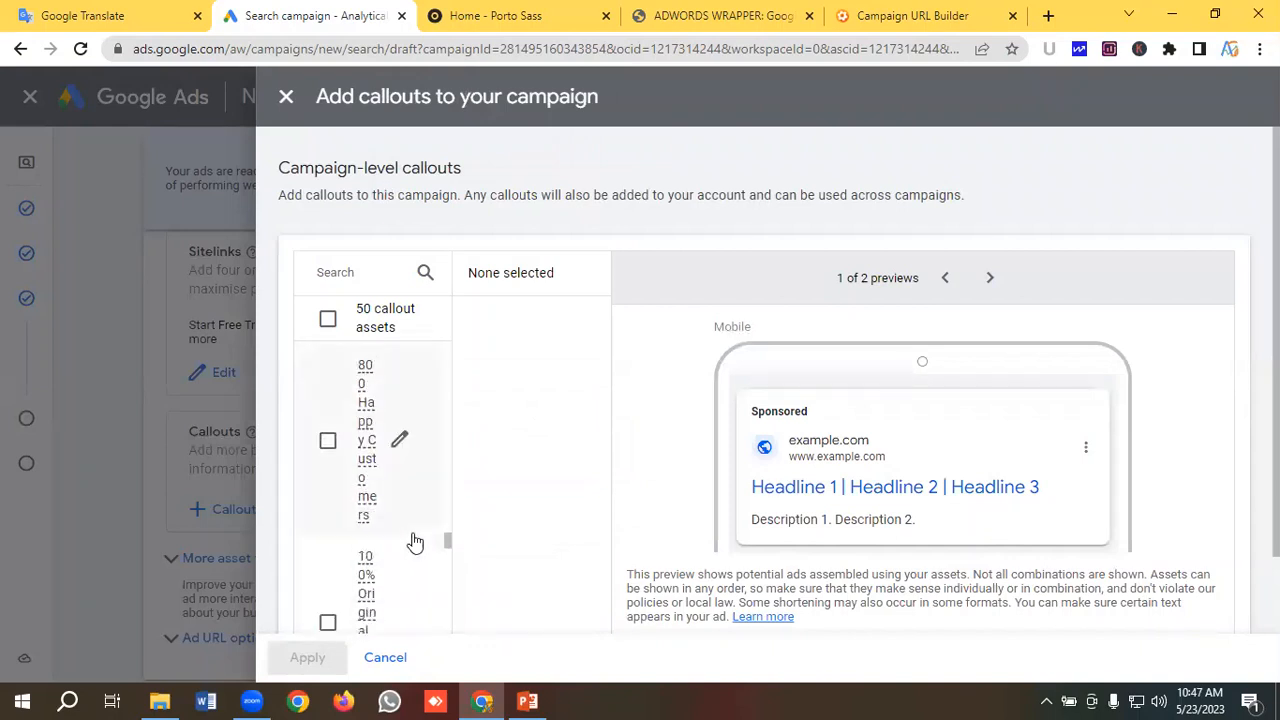
pyautogui.scroll(-5, 400, 542)
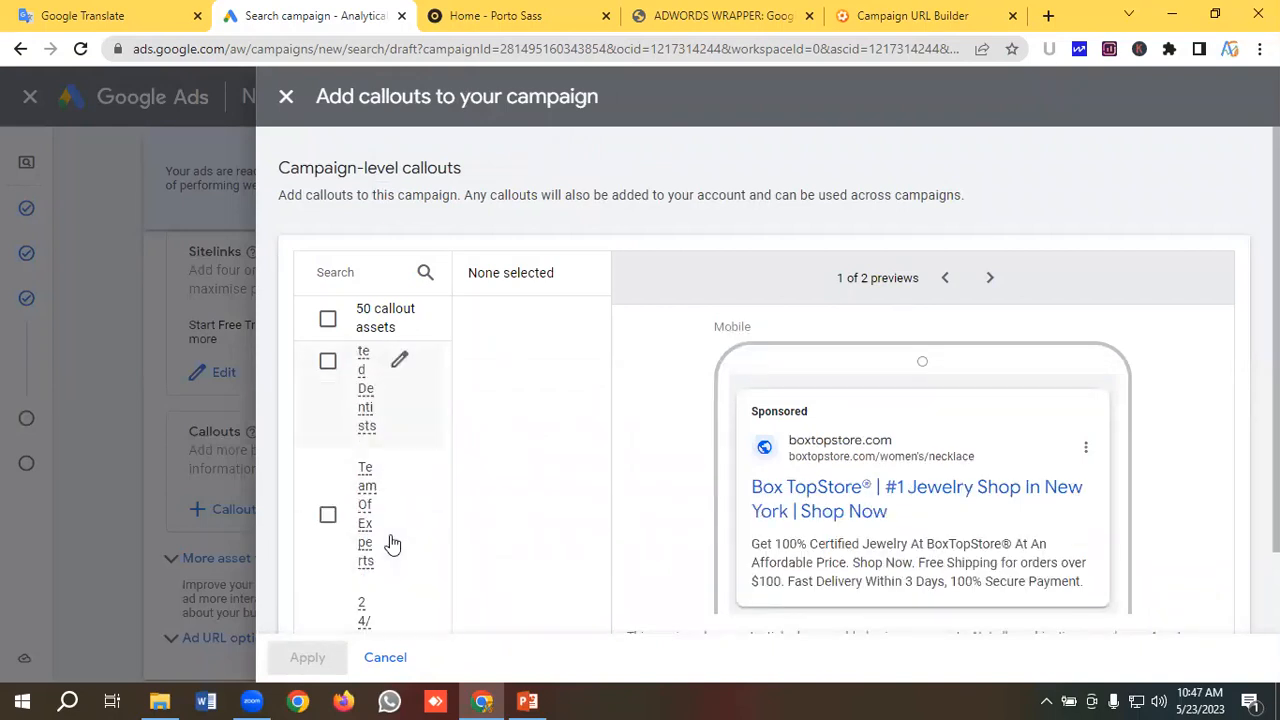
pyautogui.scroll(-5, 392, 543)
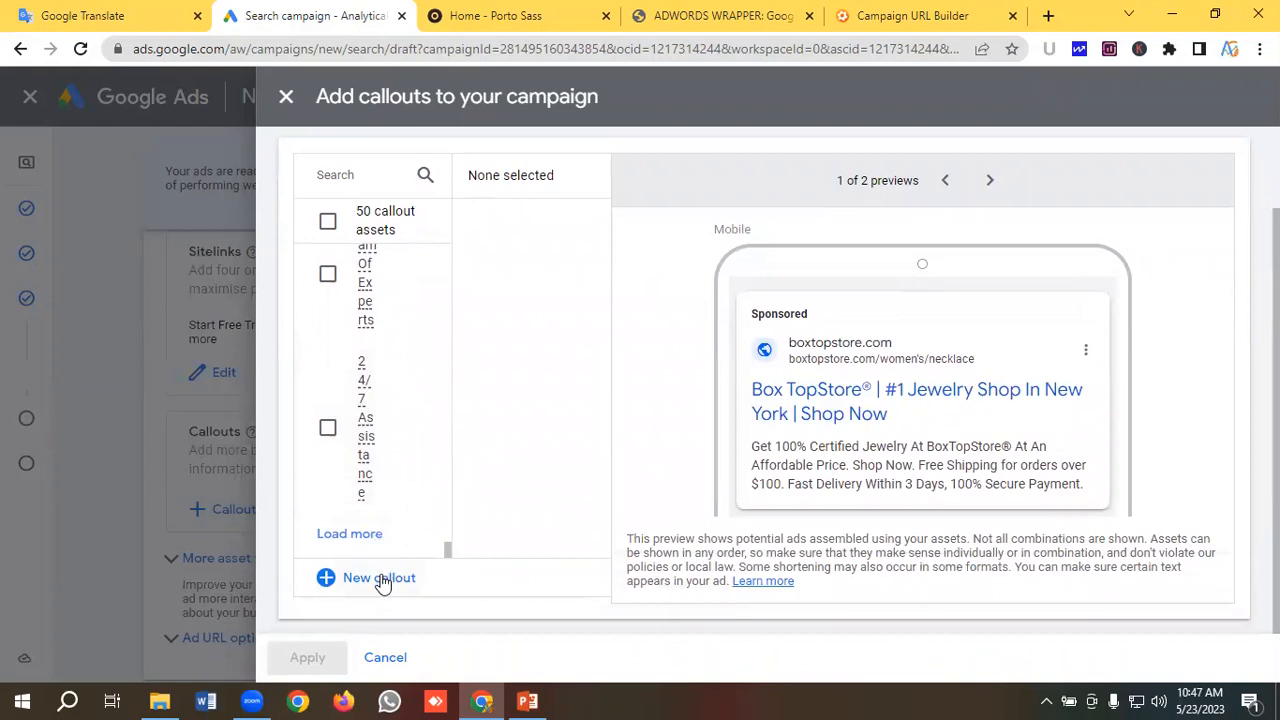
pyautogui.click(381, 580)
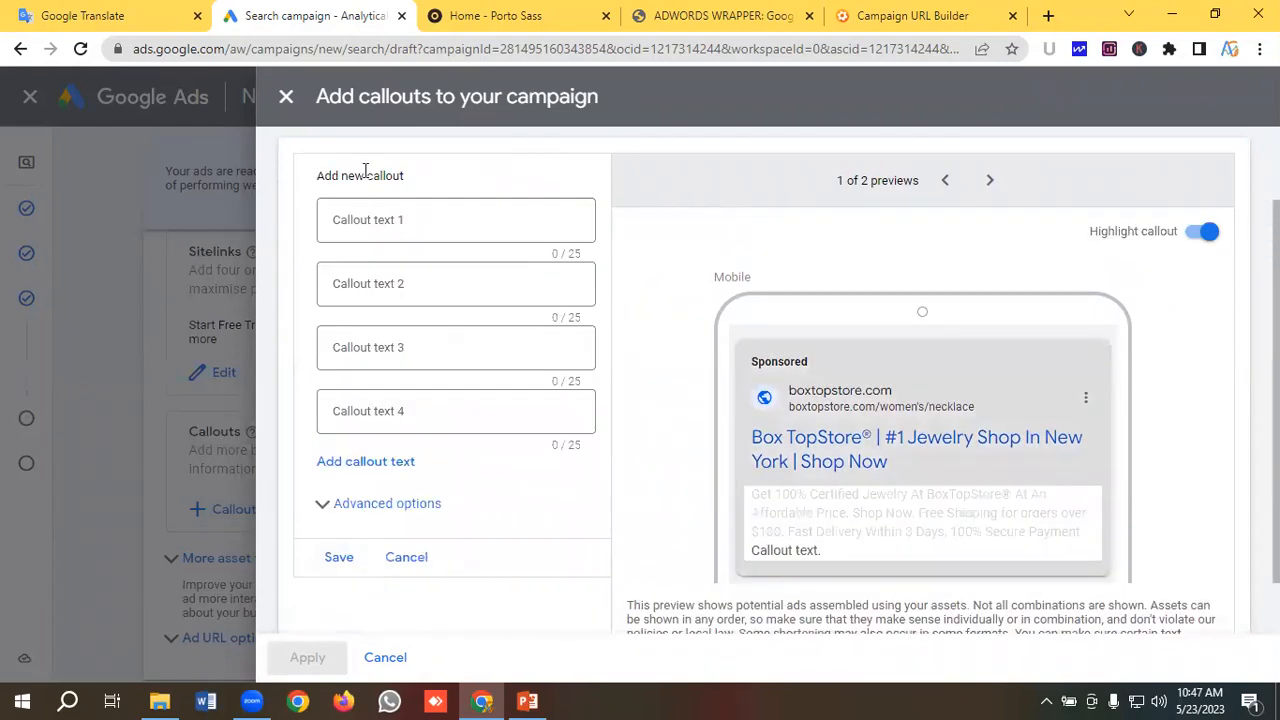
# Copy "100% Satisfaction Rate" from the Google Translate notes into Callout text 1 in Google Ads.
pyautogui.click(115, 15)
pyautogui.scroll(-2, 116, 364)
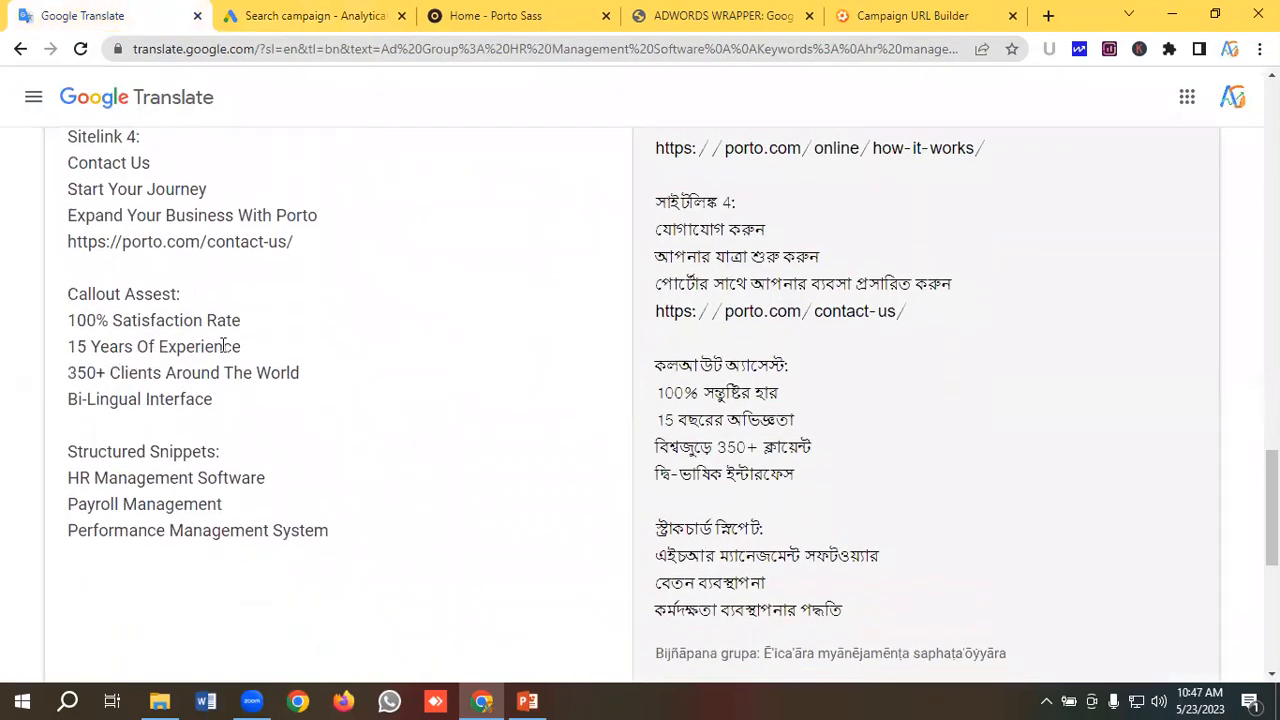
pyautogui.moveTo(258, 321); pyautogui.dragTo(86, 318)
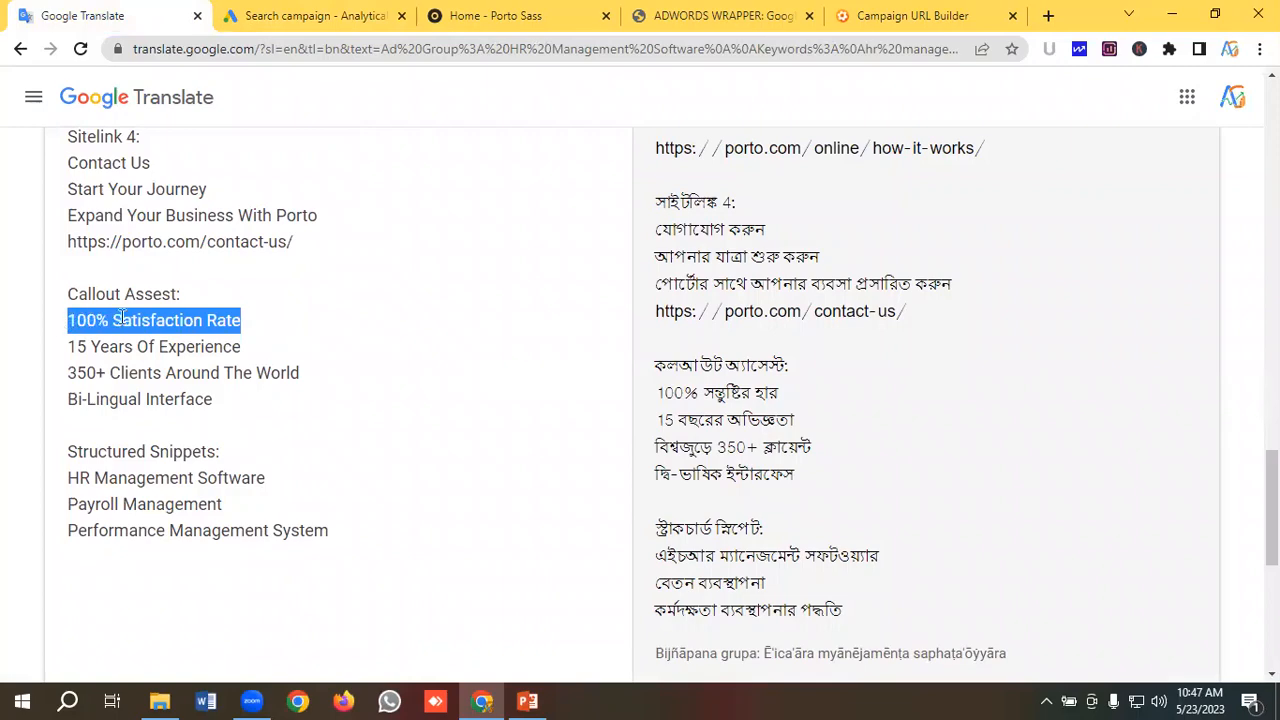
pyautogui.rightClick(120, 318)
pyautogui.click(174, 383)
pyautogui.click(318, 15)
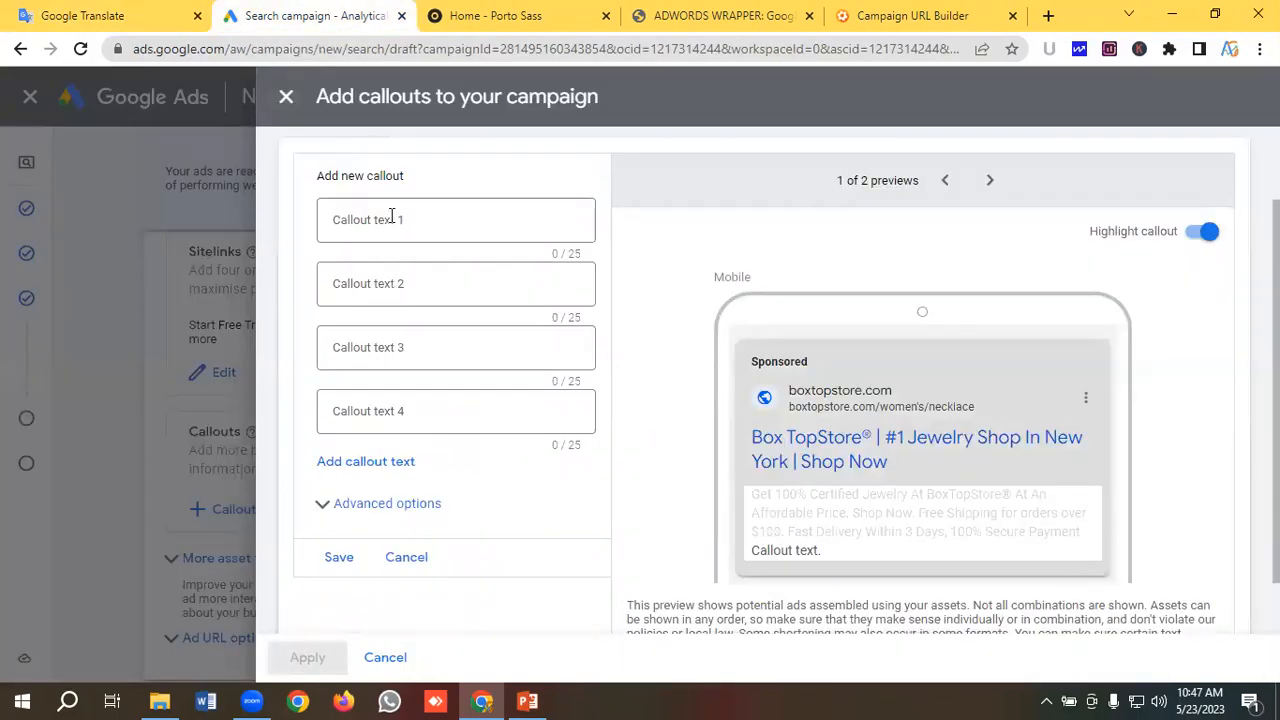
pyautogui.click(391, 218)
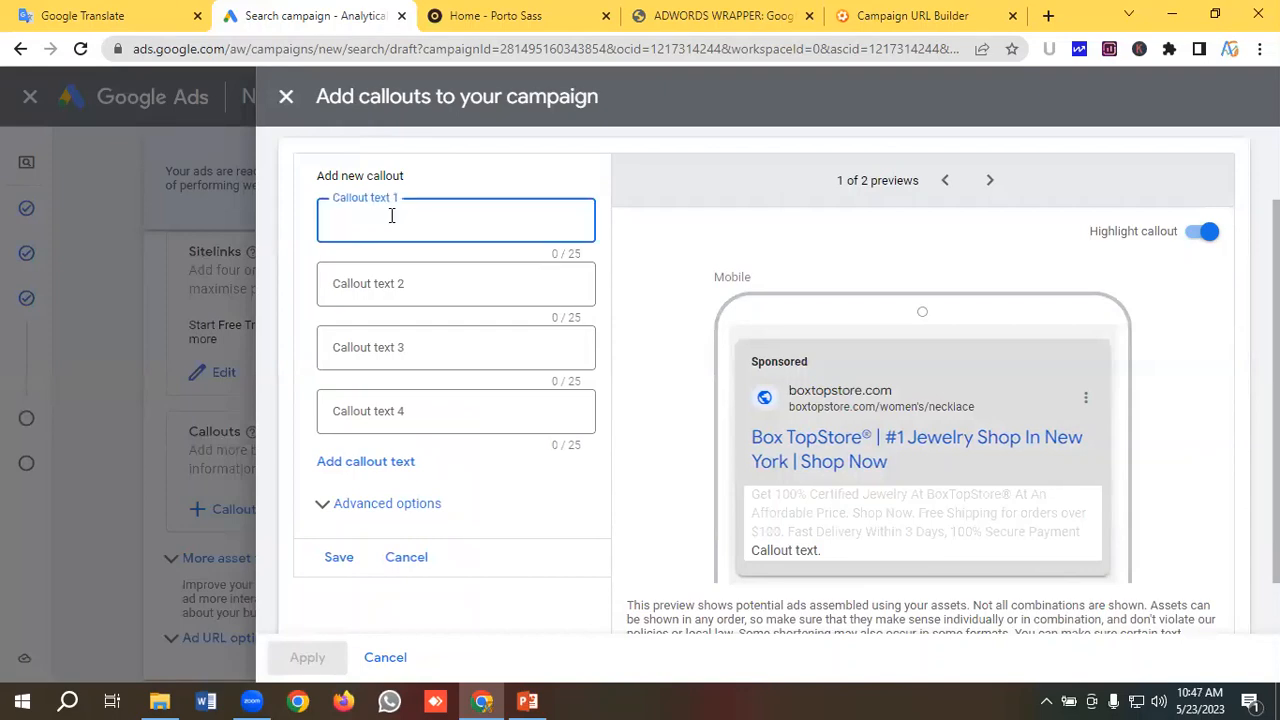
pyautogui.hotkey('ctrl', 'v')
# Copy "15 Years Of Experience" from the Google Translate notes into Callout text 2 in Google Ads.
pyautogui.click(83, 15)
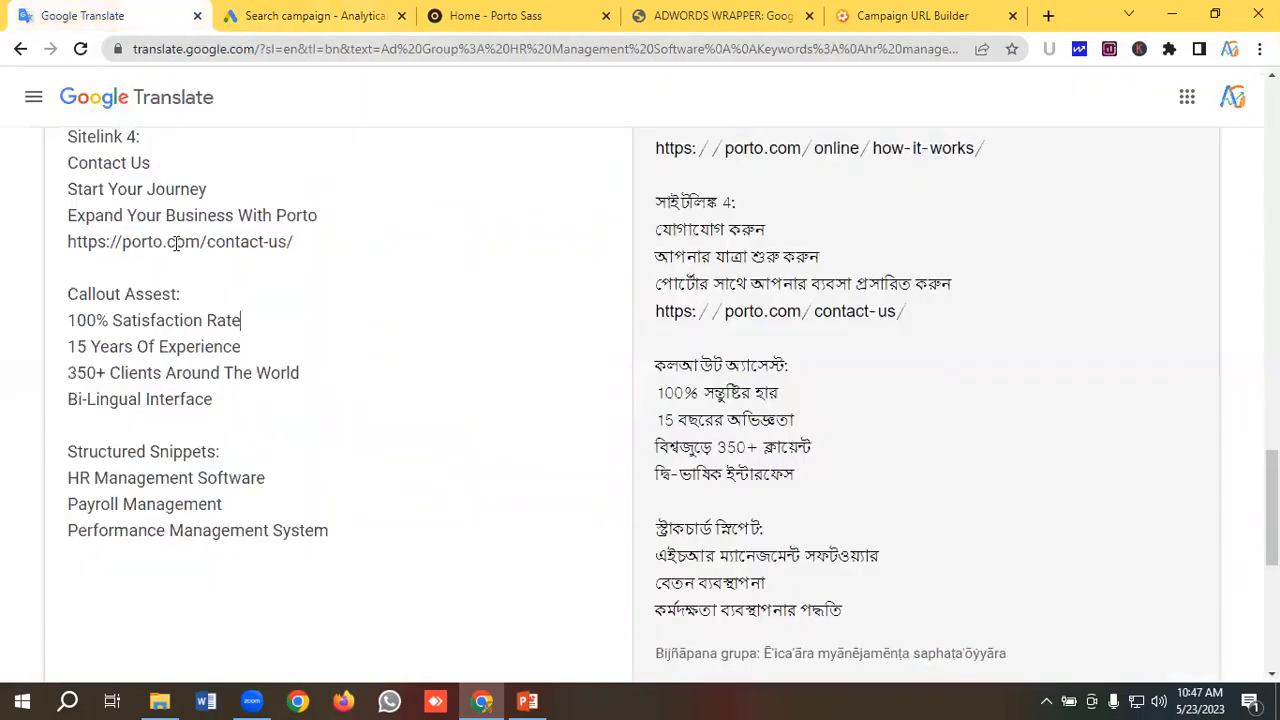
pyautogui.moveTo(273, 345); pyautogui.dragTo(47, 345)
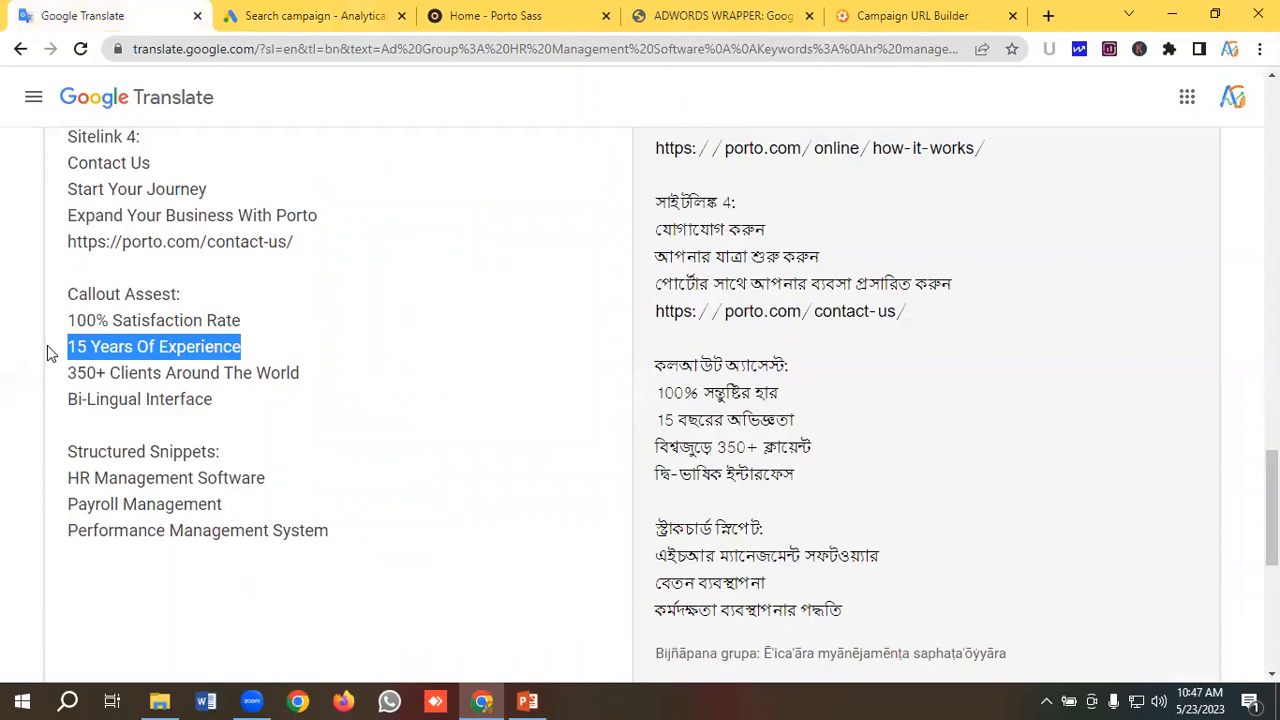
pyautogui.click(364, 13)
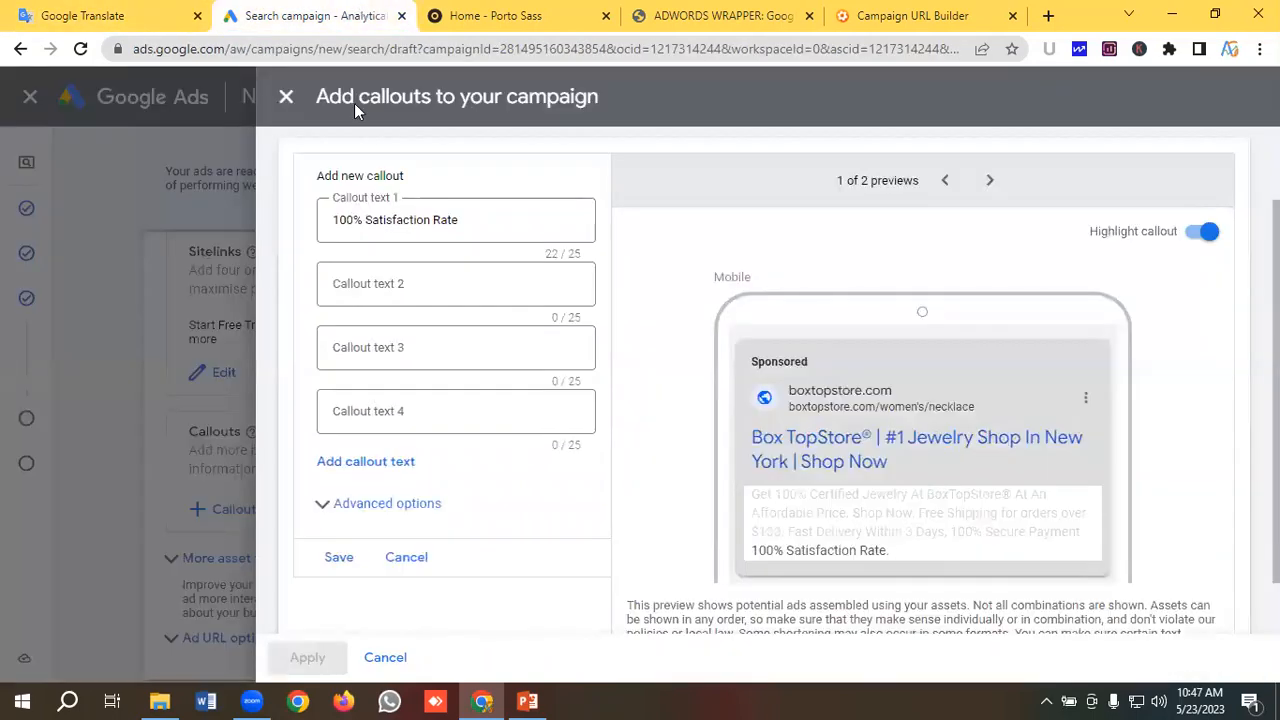
pyautogui.click(365, 282)
pyautogui.hotkey('ctrl', 'v')
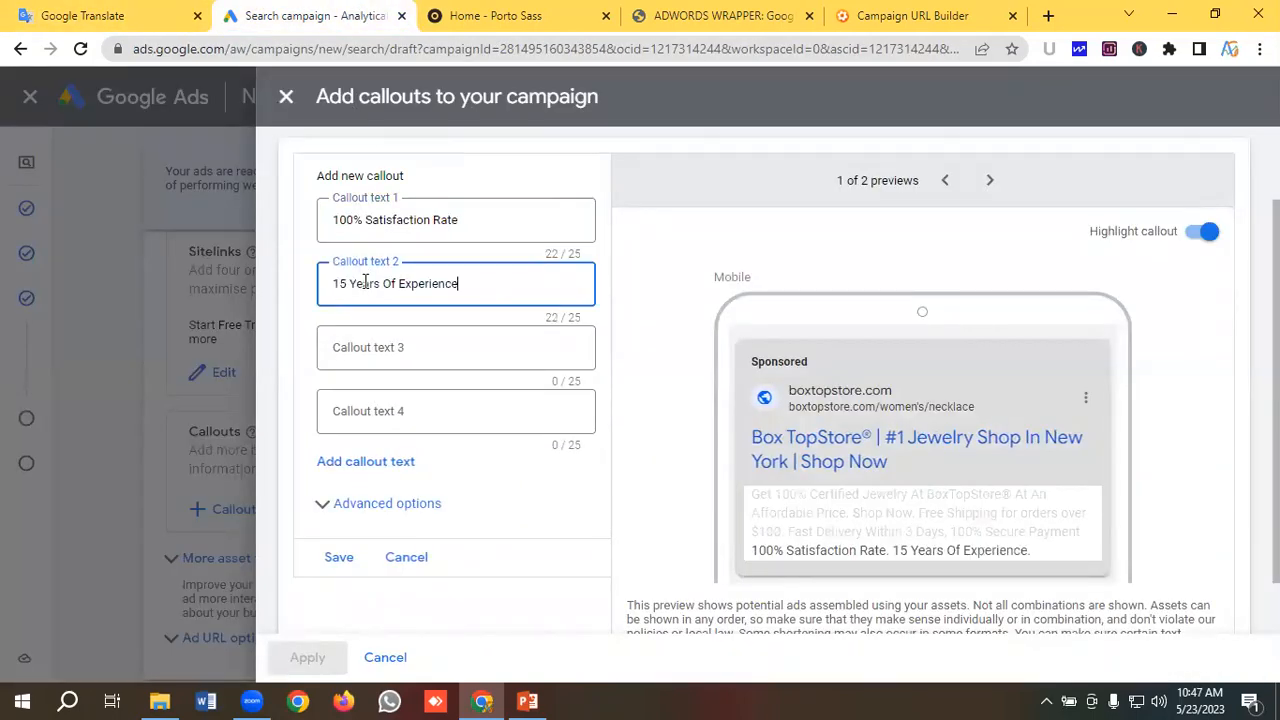
# Copy "350+ Clients Around The World" from the Google Translate notes into Callout text 3 in Google Ads and shorten it to "350+ Clients".
pyautogui.click(97, 15)
pyautogui.moveTo(300, 373); pyautogui.dragTo(13, 378)
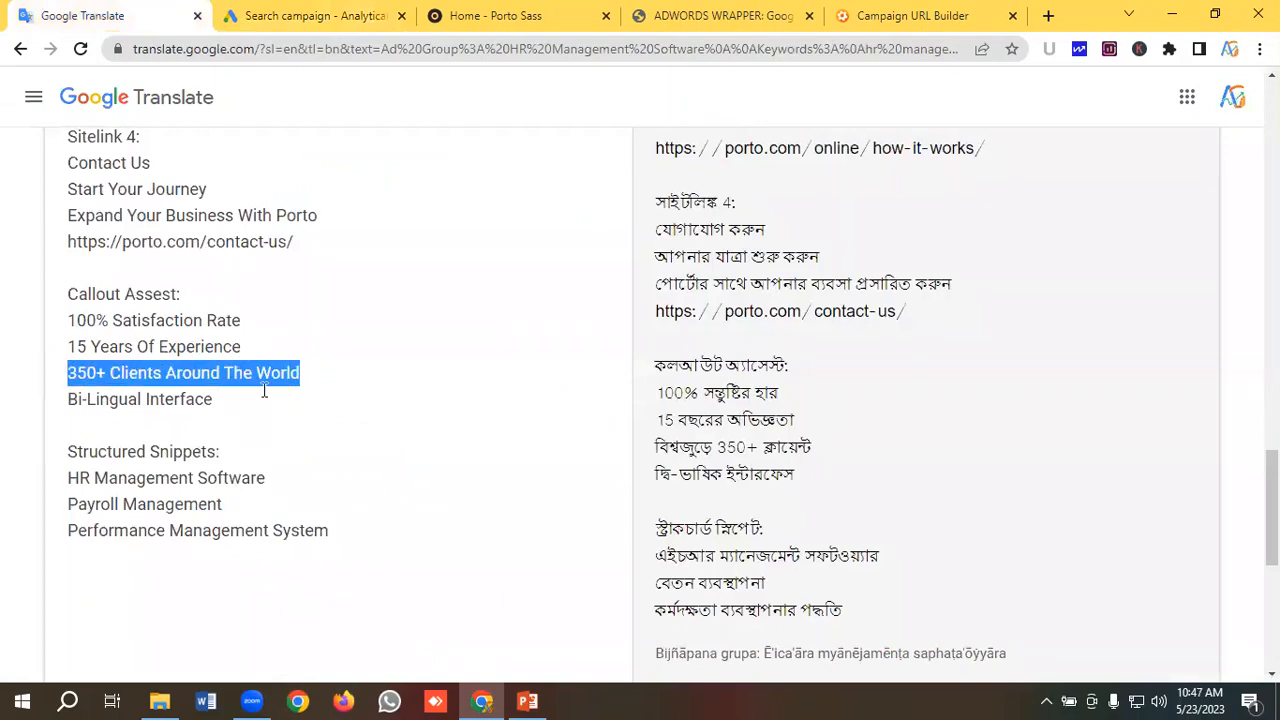
pyautogui.click(308, 15)
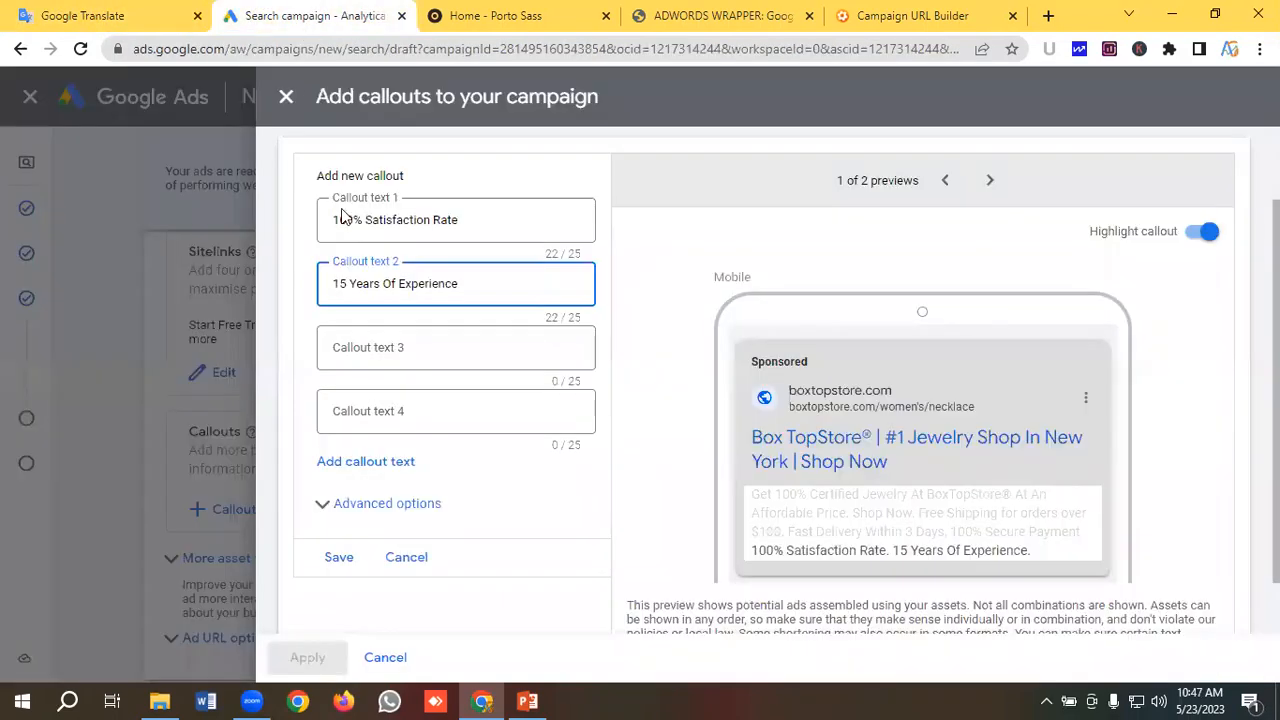
pyautogui.click(376, 365)
pyautogui.hotkey('ctrl', 'v')
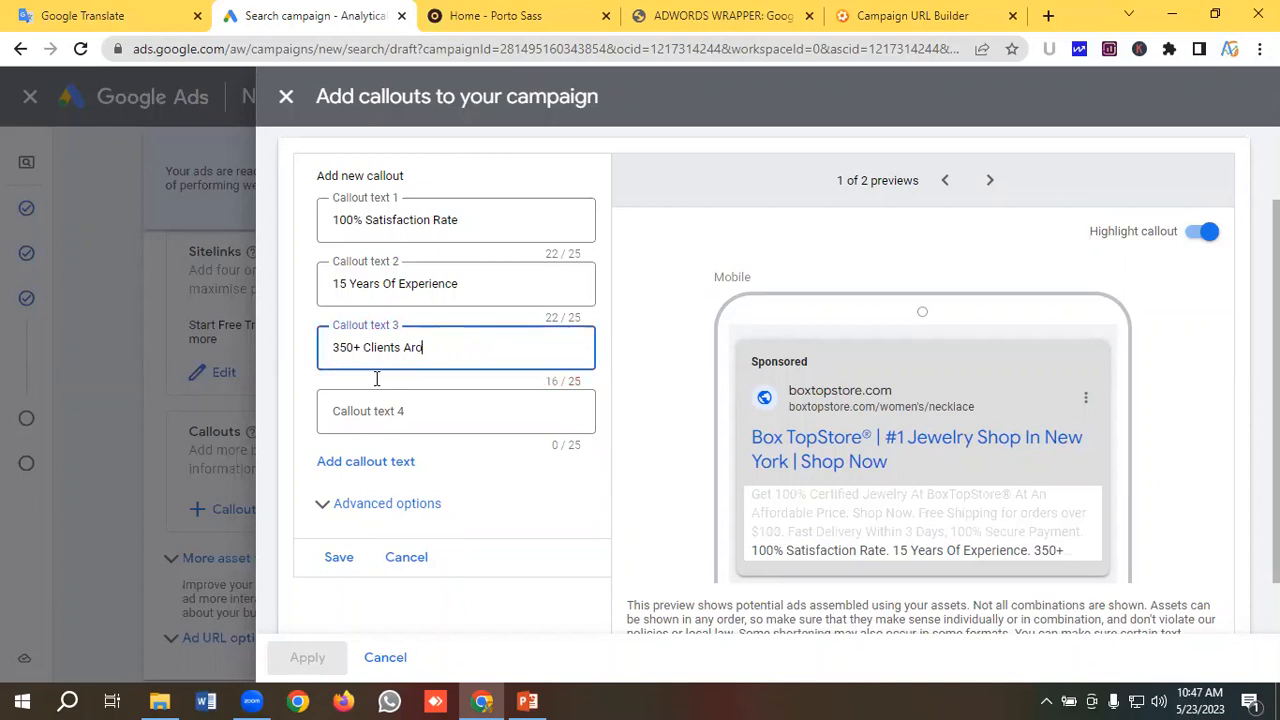
pyautogui.press('BackSpace')
pyautogui.press('BackSpace')
pyautogui.press('BackSpace')
pyautogui.press('BackSpace')
# Copy "Bi-Lingual Interface" from the Google Translate notes into Callout text 4 in Google Ads, and save and apply the callouts to the campaign.
pyautogui.click(130, 12)
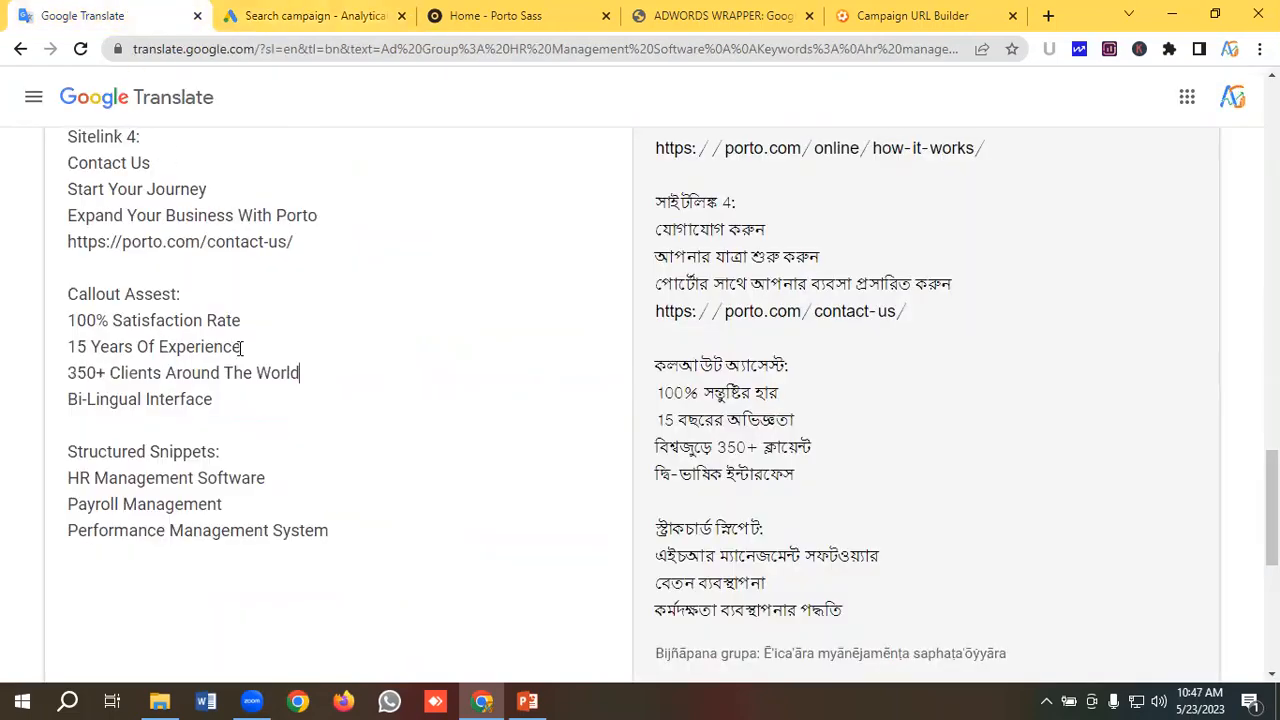
pyautogui.moveTo(161, 399); pyautogui.dragTo(8, 407)
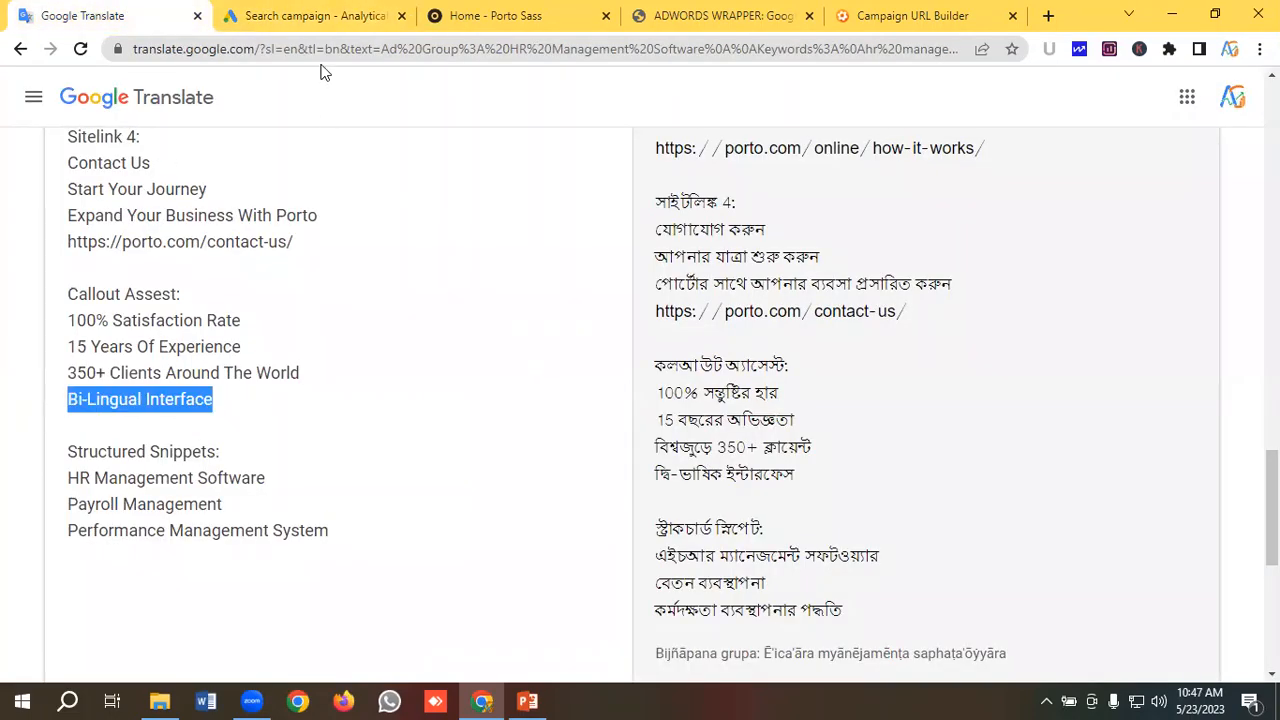
pyautogui.click(303, 14)
pyautogui.click(352, 409)
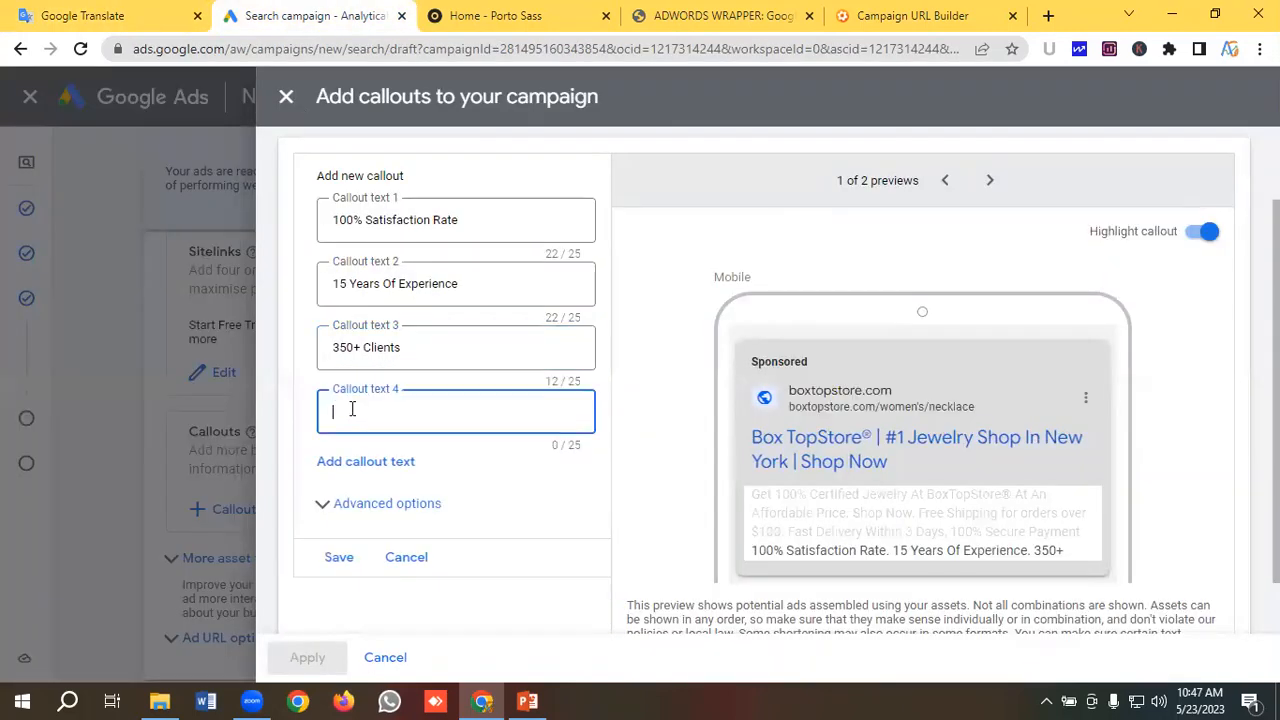
pyautogui.hotkey('ctrl', 'v')
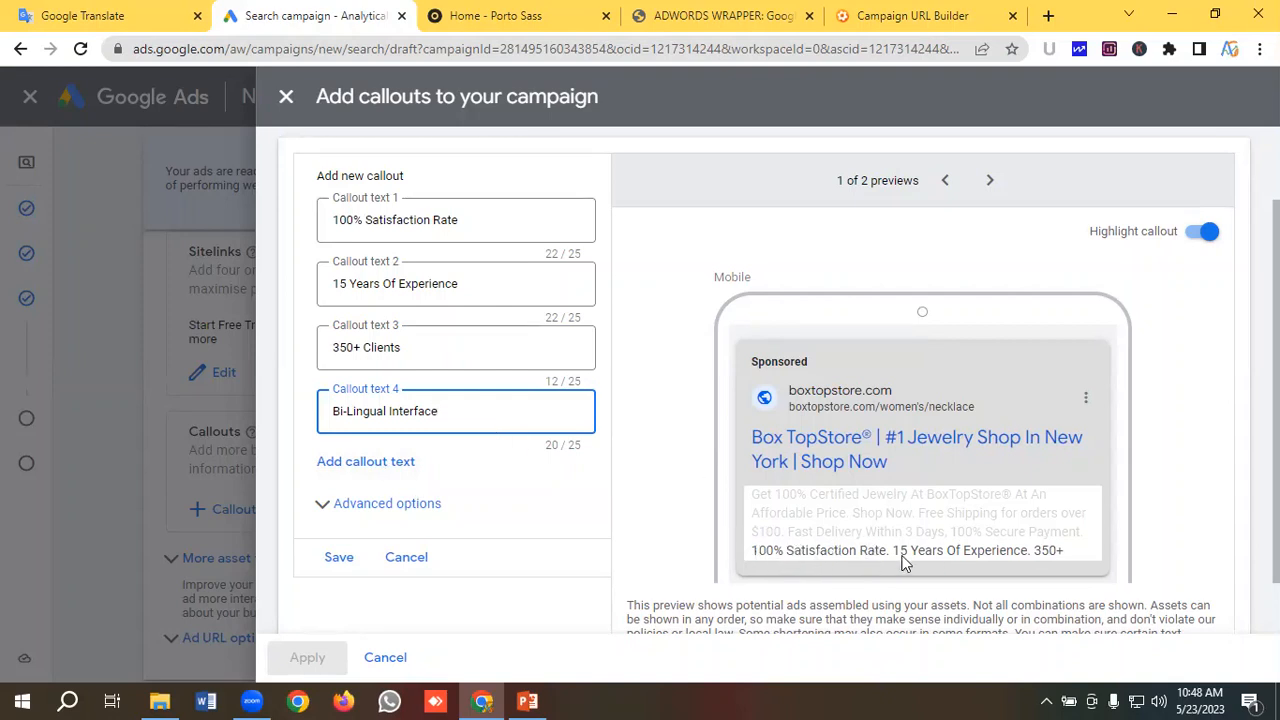
pyautogui.click(338, 558)
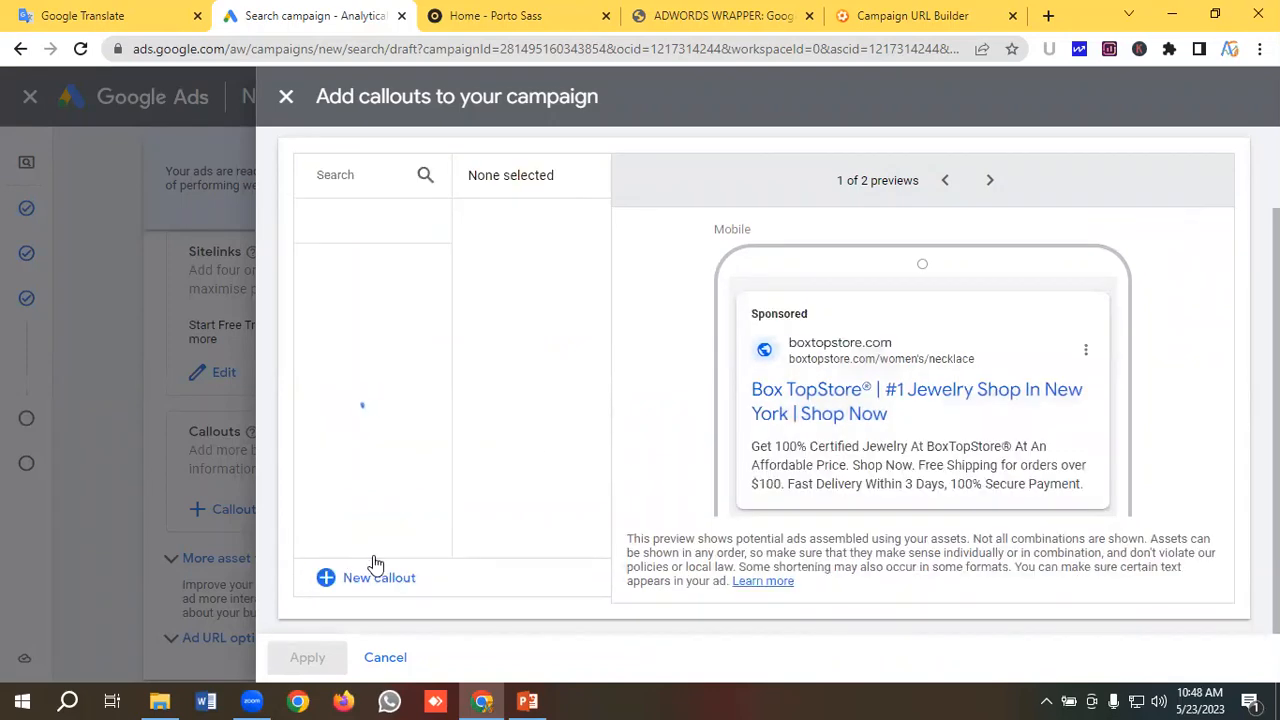
pyautogui.click(309, 660)
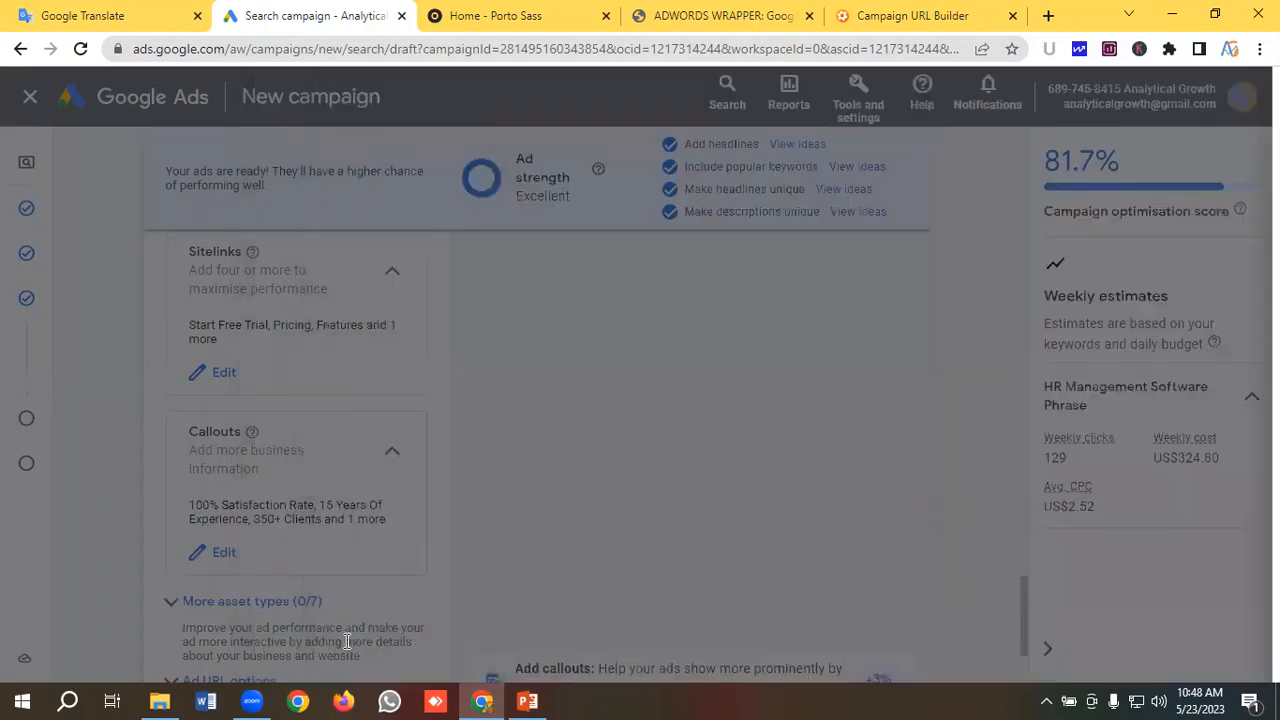
# Show the additional asset types and open the campaign-level structured snippets for adding.
pyautogui.scroll(-2, 257, 432)
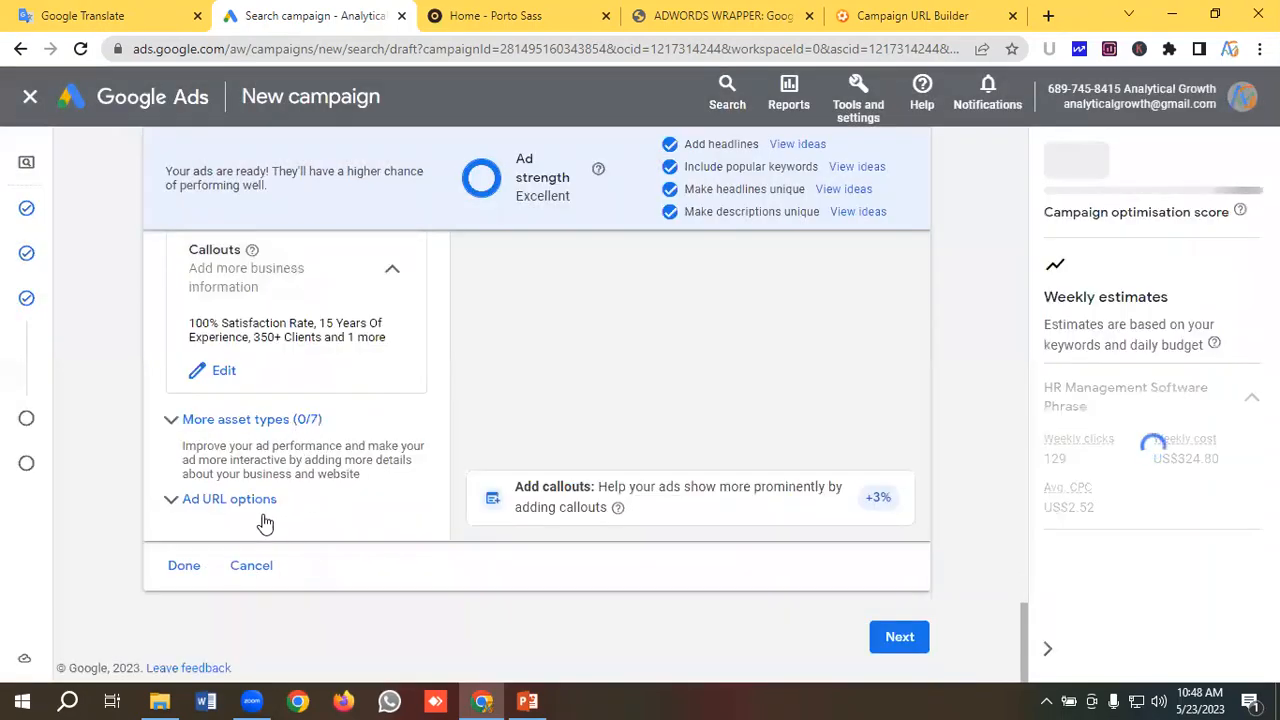
pyautogui.click(242, 424)
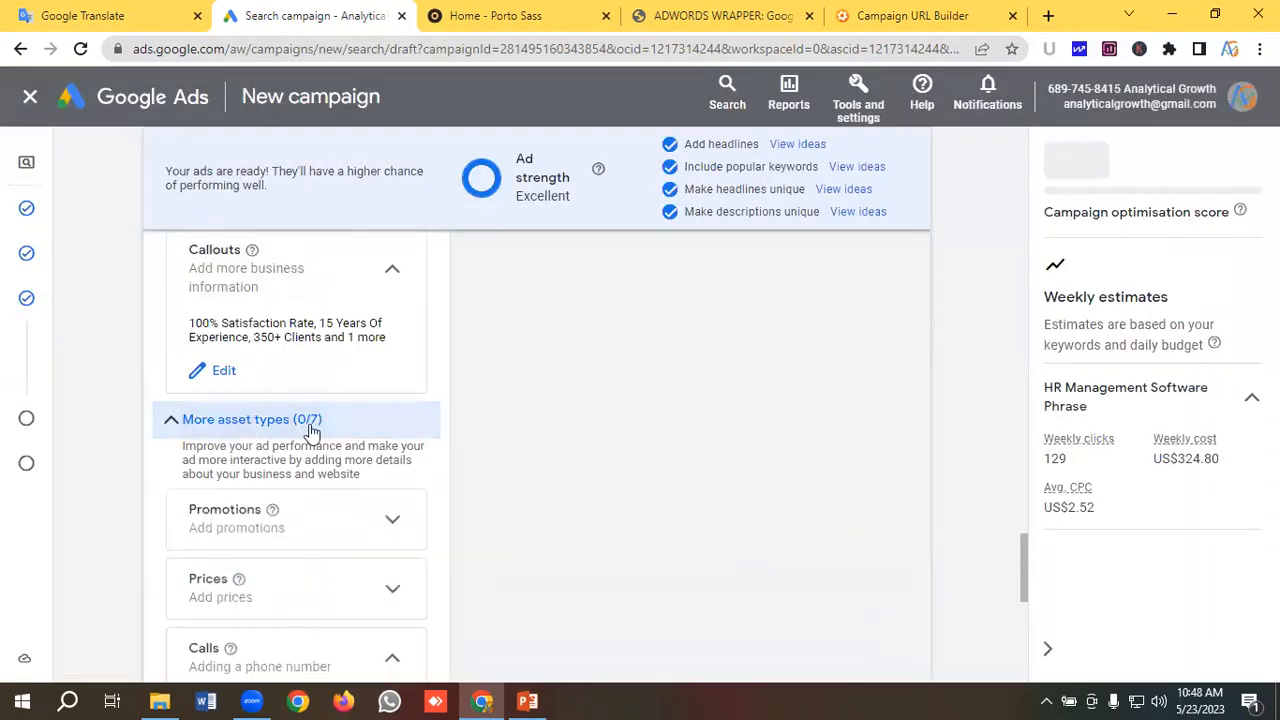
pyautogui.scroll(-1, 316, 445)
pyautogui.scroll(-3, 317, 447)
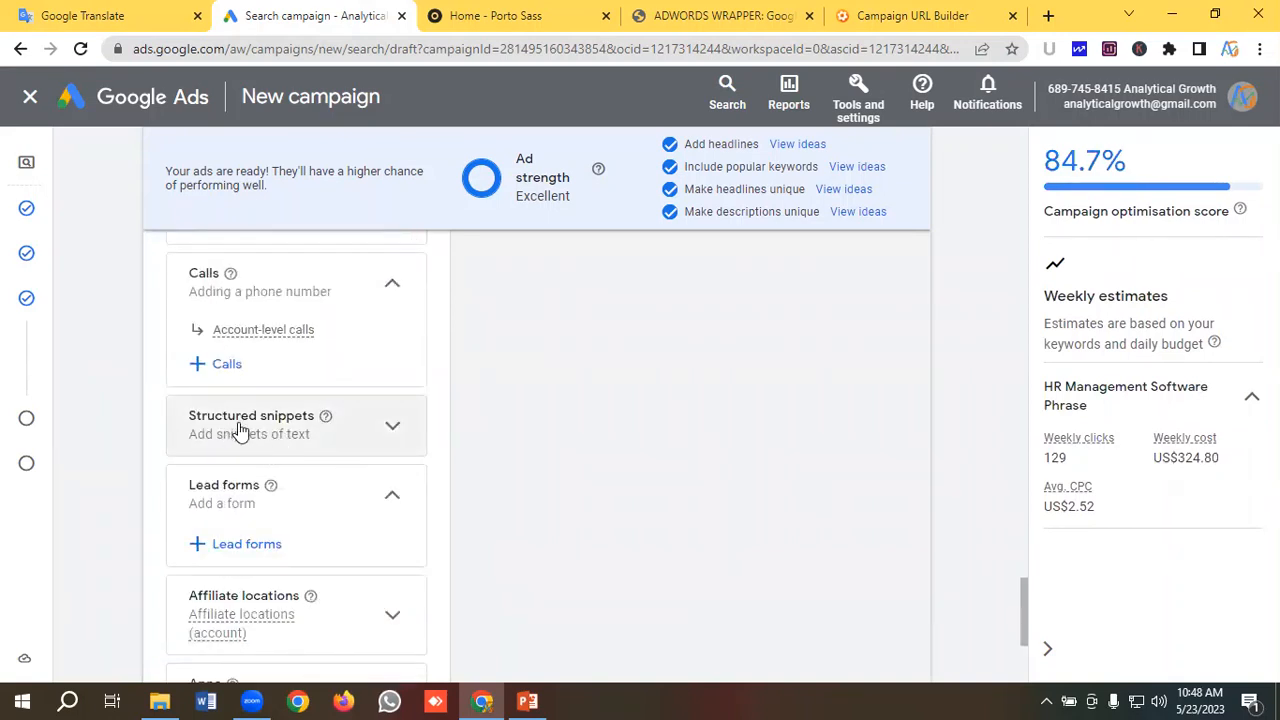
pyautogui.click(239, 428)
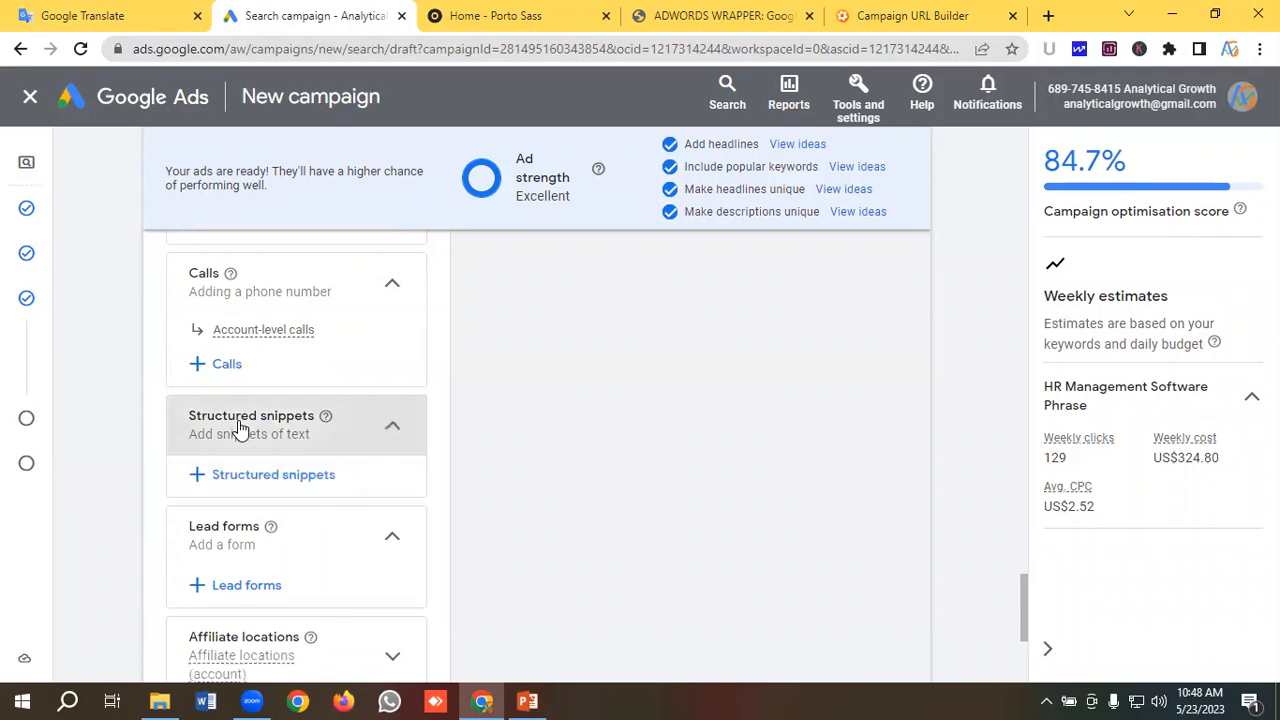
pyautogui.click(266, 482)
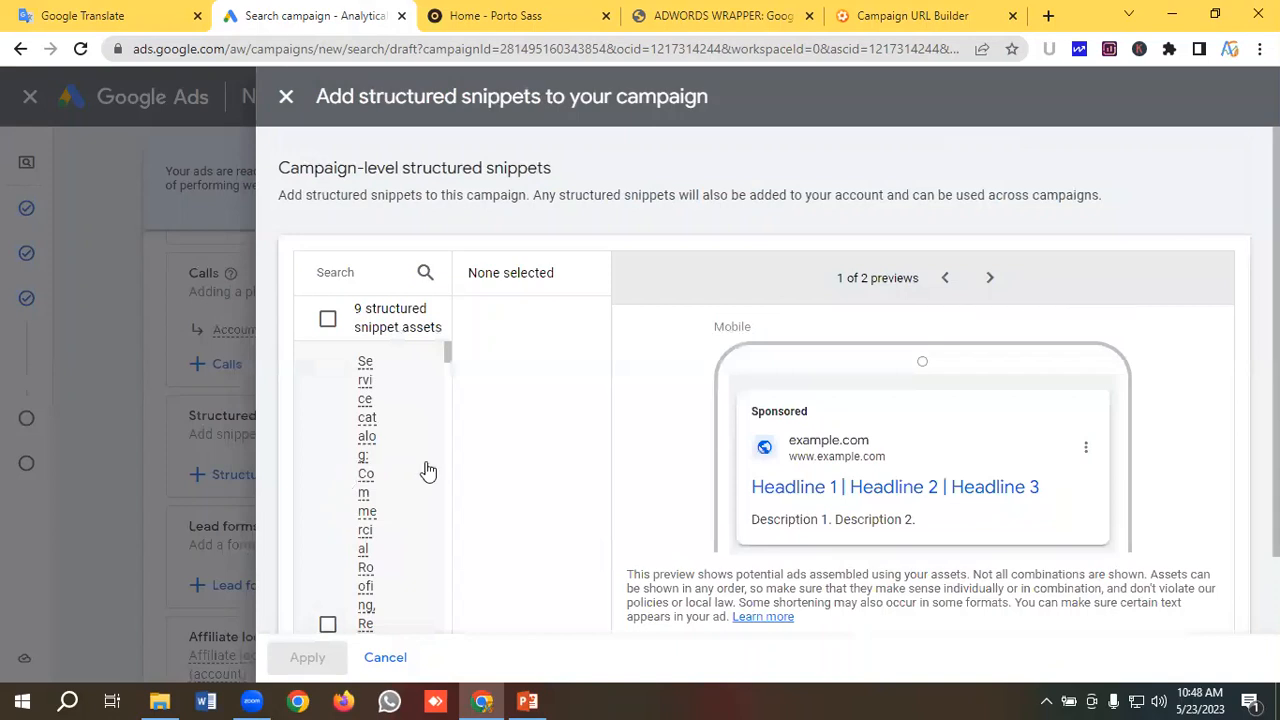
# Start a new structured snippet below the list of existing structured snippet assets.
pyautogui.scroll(-3, 371, 466)
pyautogui.scroll(-10, 385, 485)
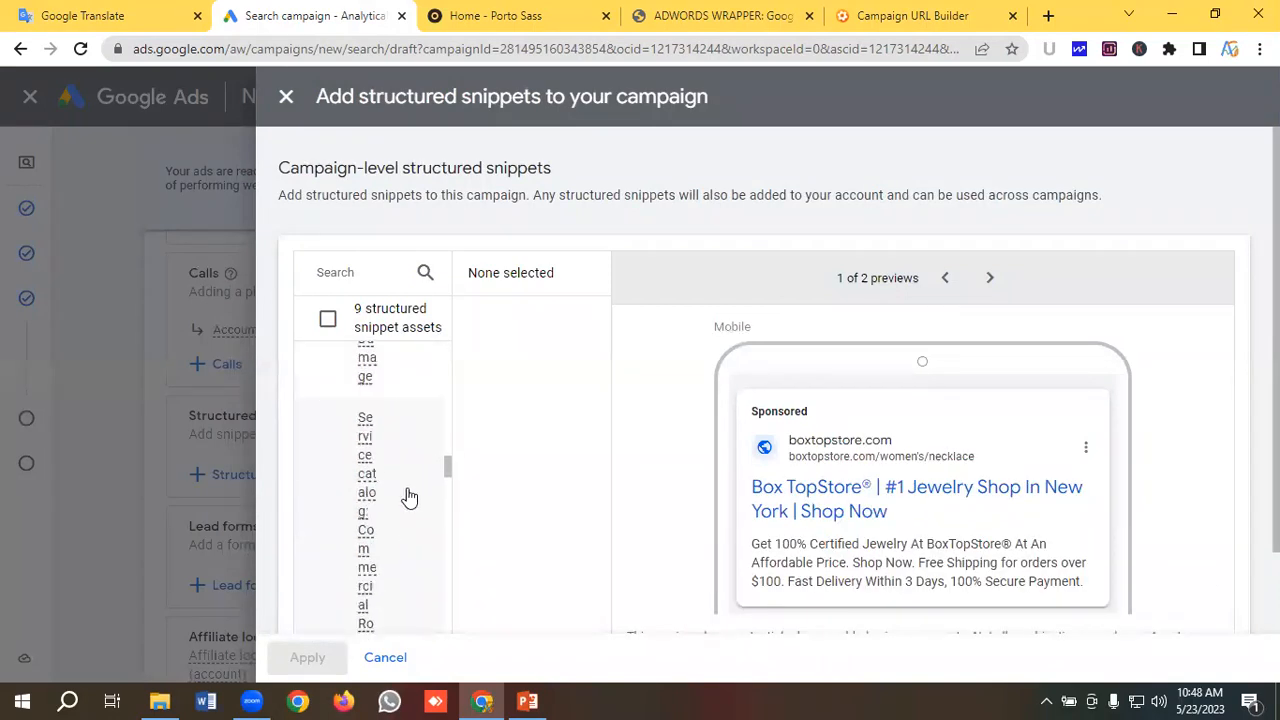
pyautogui.scroll(-8, 393, 510)
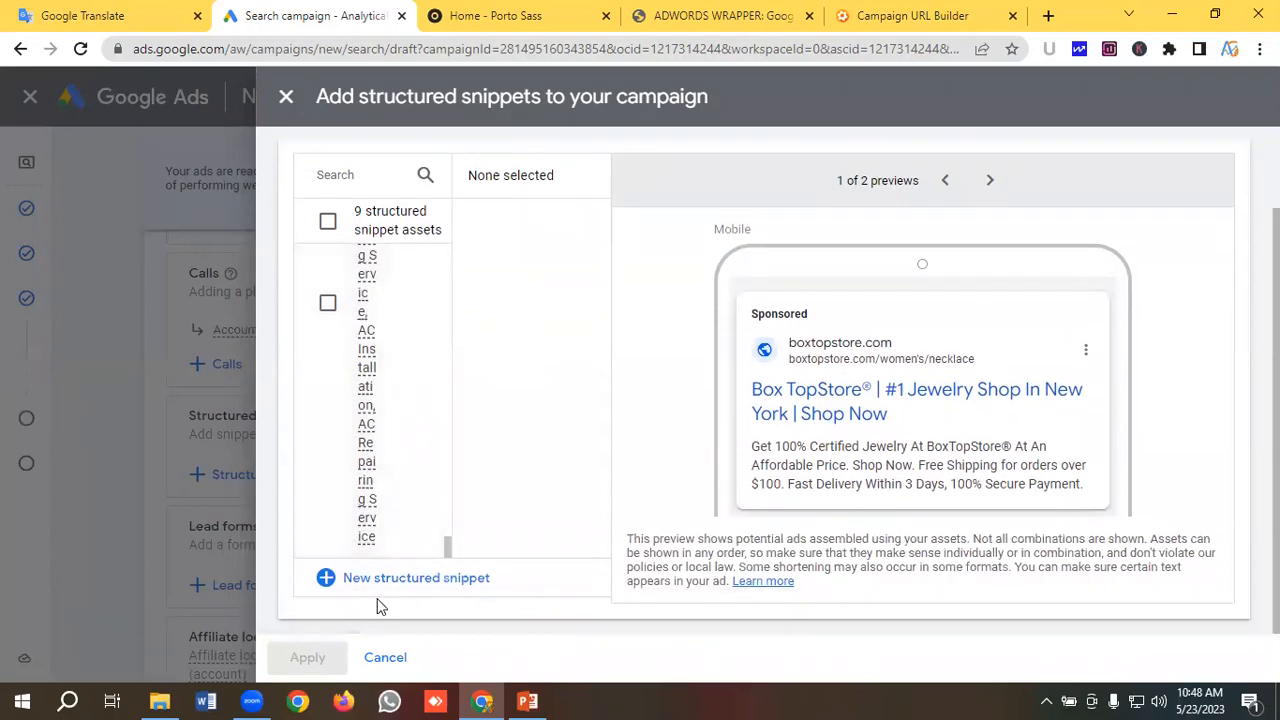
pyautogui.click(380, 586)
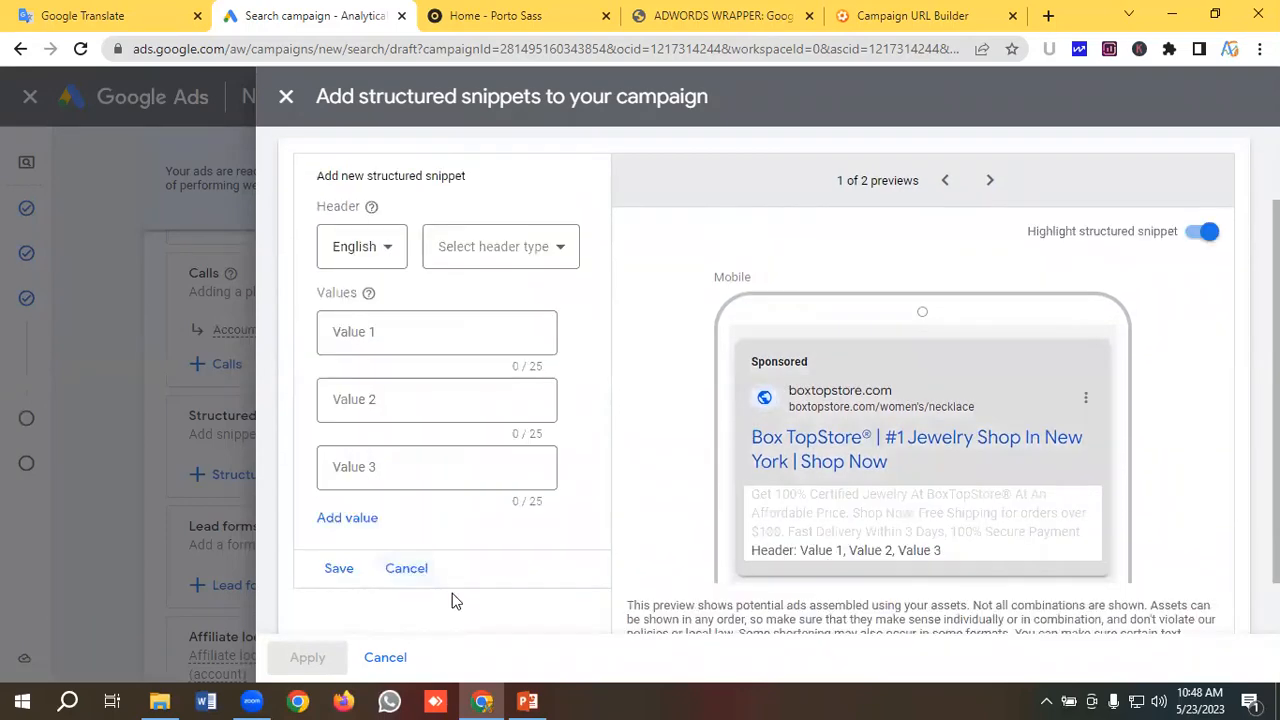
# Copy "HR Management Software" from the Google Translate notes into the first snippet value in Google Ads, with Service catalog as the header type.
pyautogui.click(110, 15)
pyautogui.scroll(-1, 153, 403)
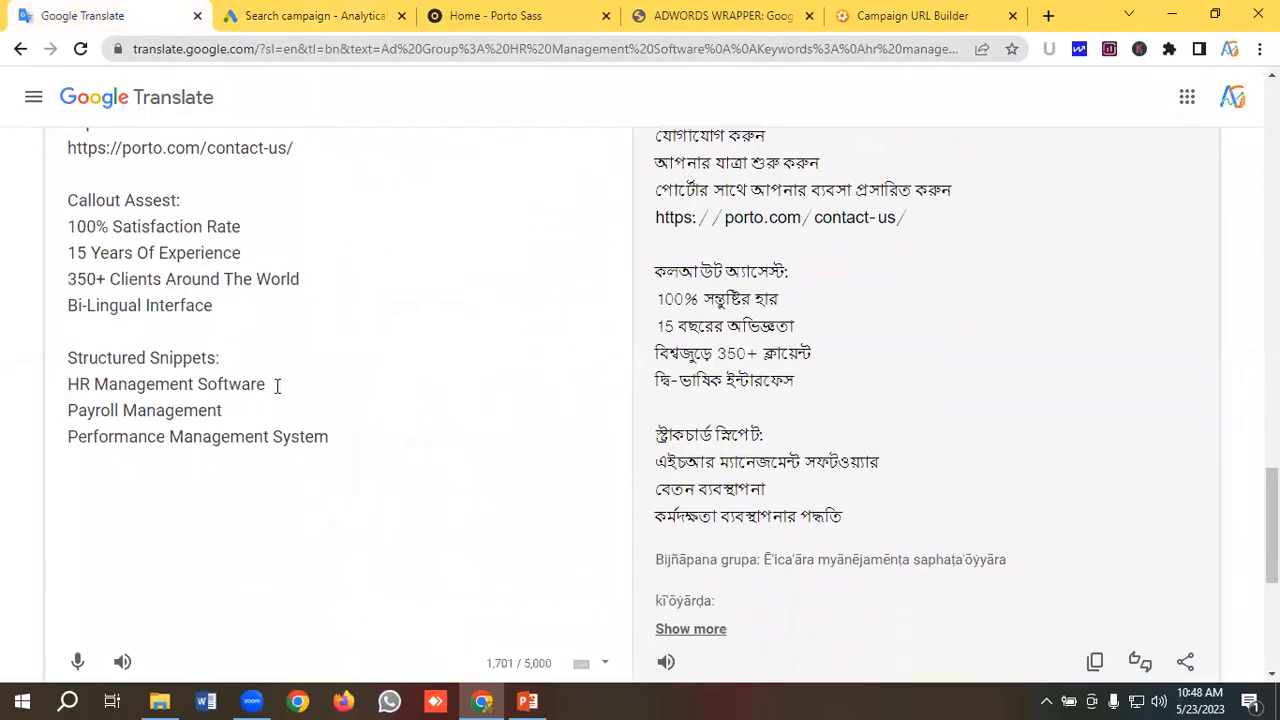
pyautogui.moveTo(275, 384); pyautogui.dragTo(66, 390)
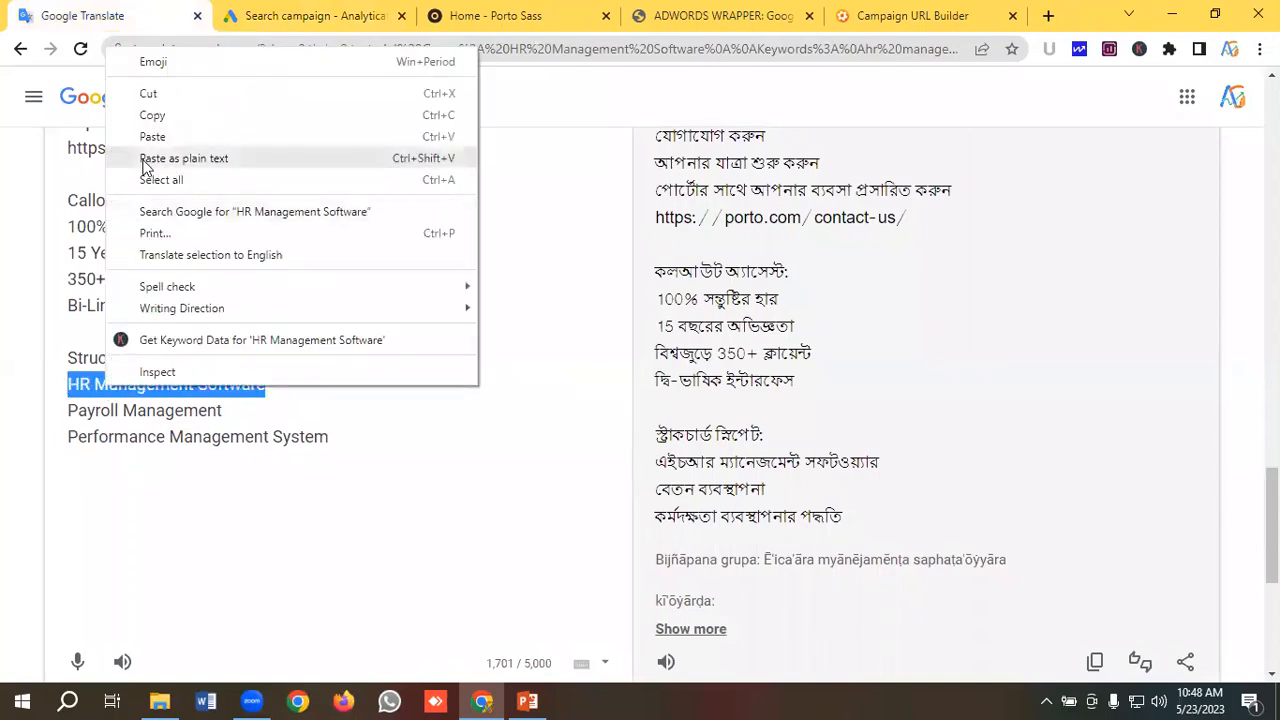
pyautogui.click(145, 114)
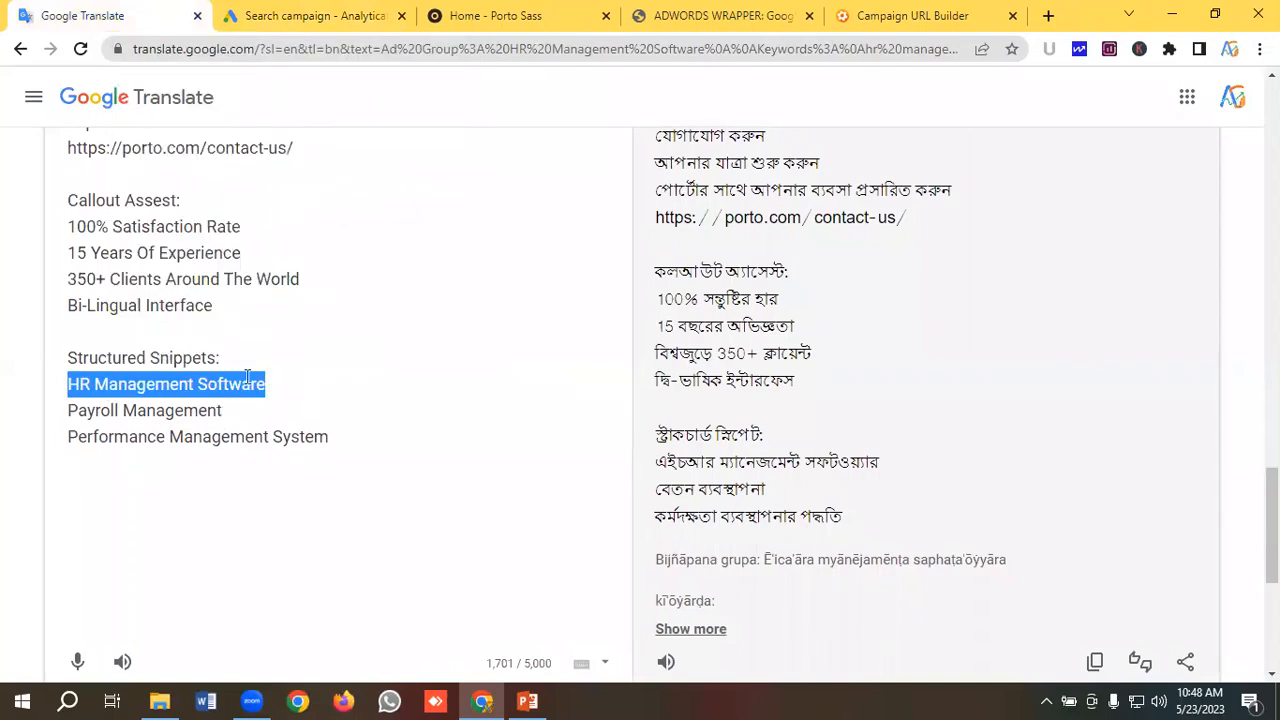
pyautogui.click(305, 15)
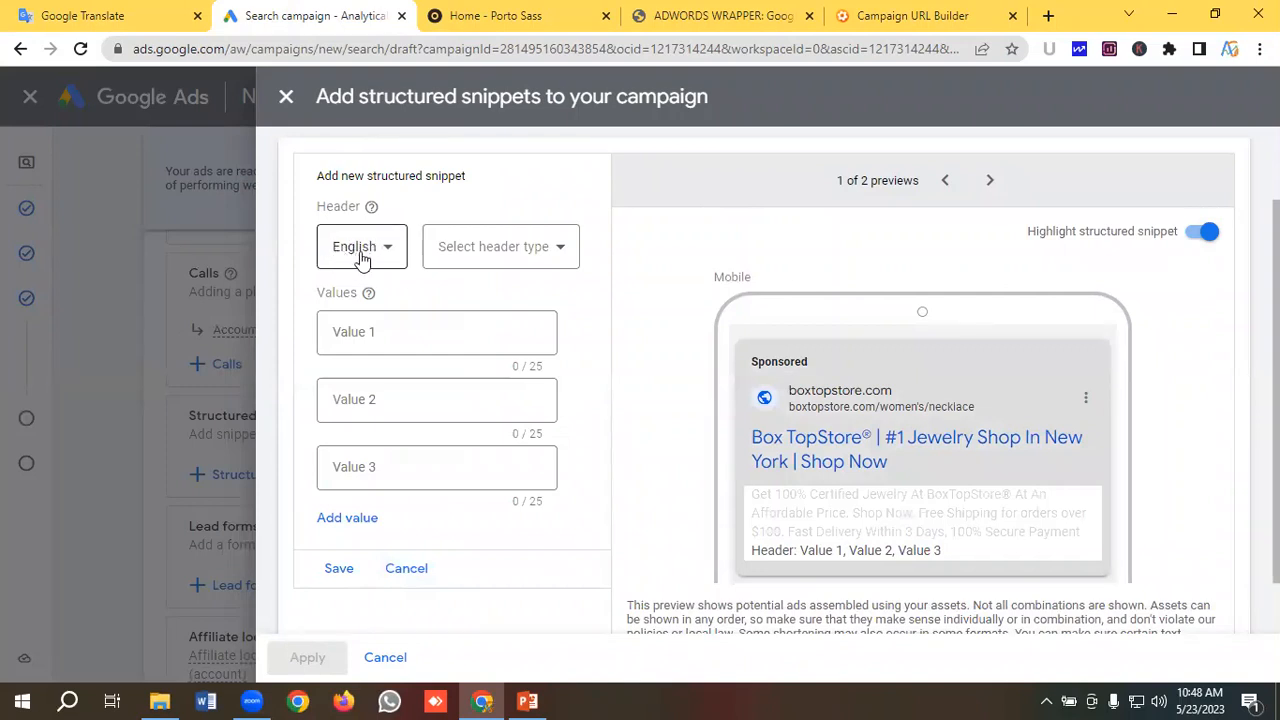
pyautogui.click(502, 255)
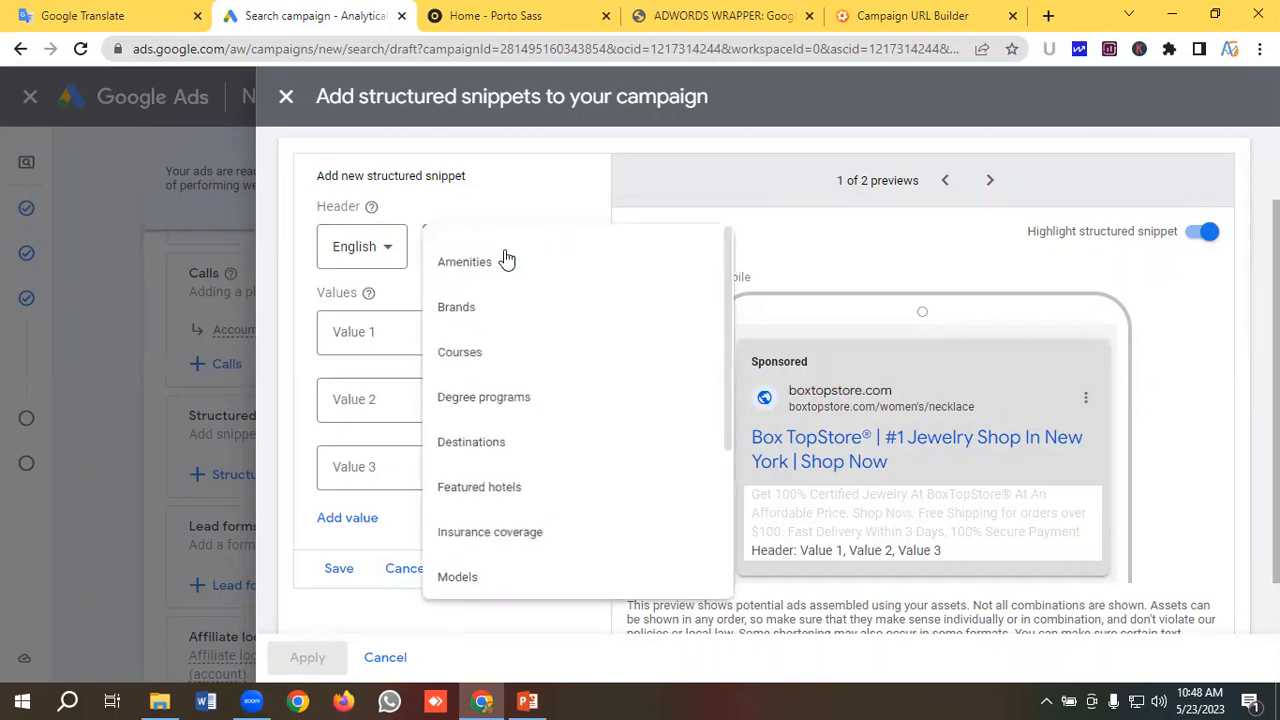
pyautogui.scroll(-3, 497, 425)
pyautogui.click(500, 427)
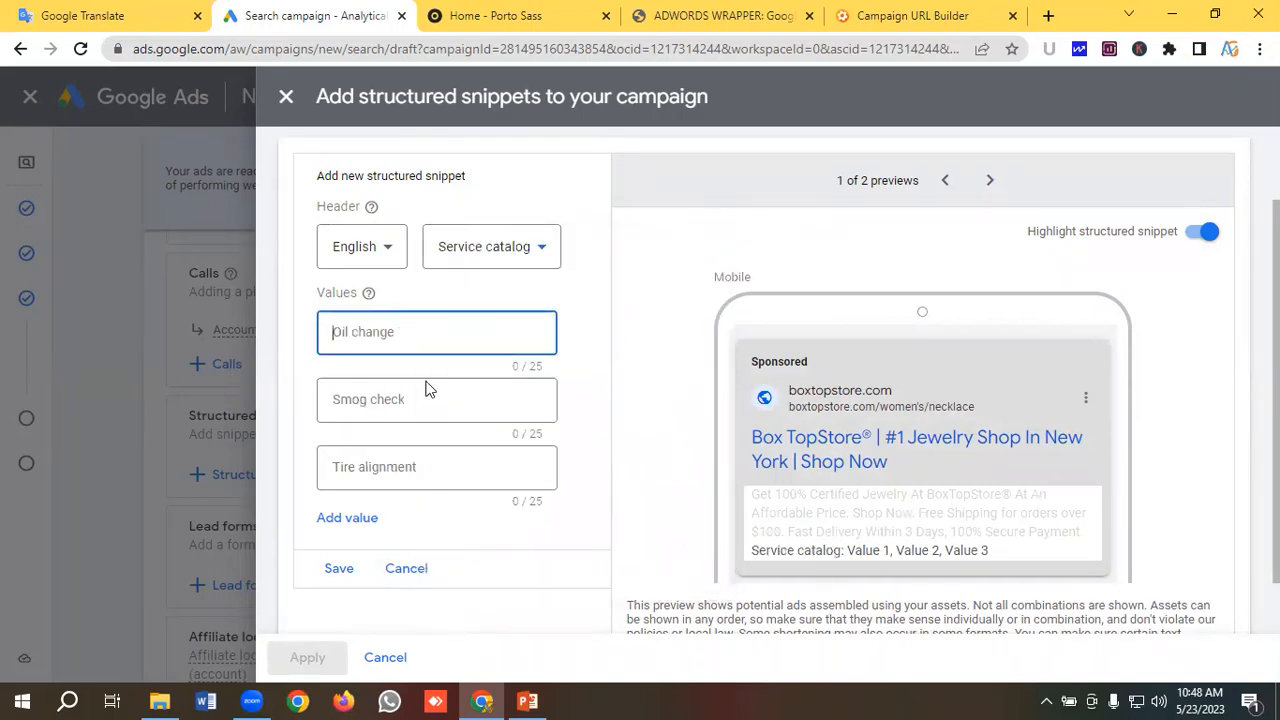
pyautogui.hotkey('ctrl', 'v')
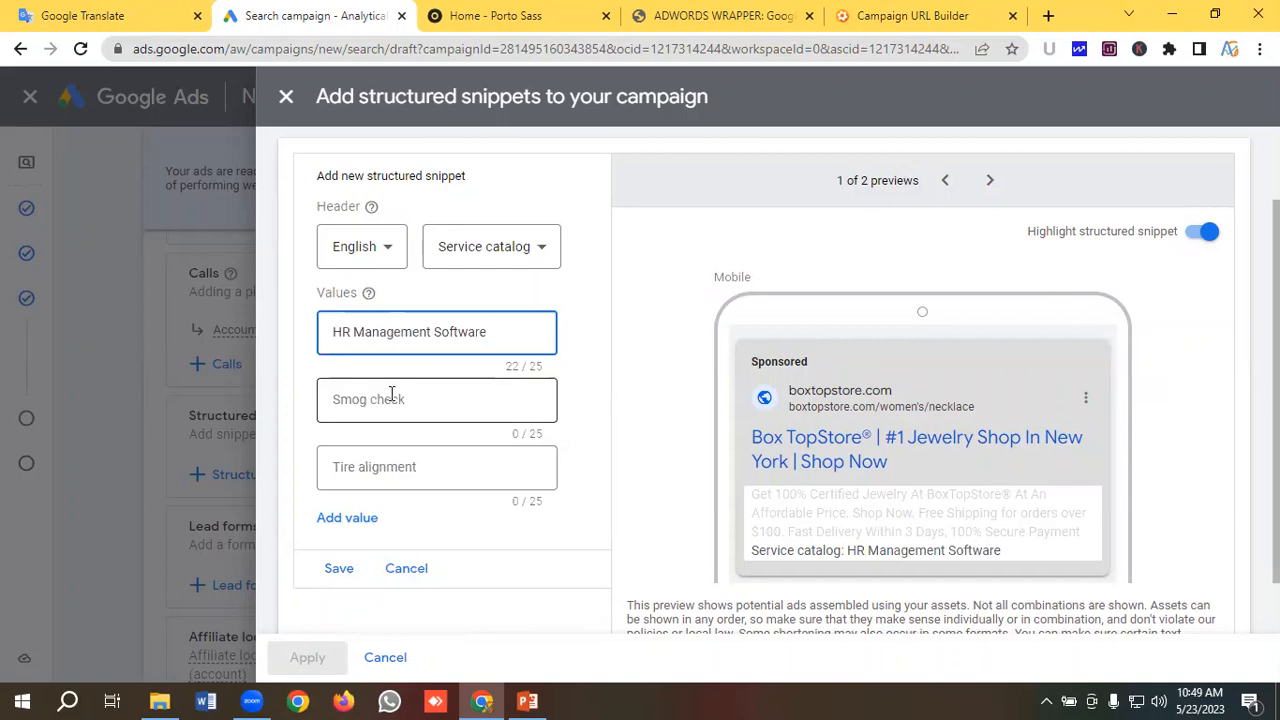
# Copy "Payroll Management" from the Google Translate notes into the second snippet value in Google Ads.
pyautogui.click(391, 396)
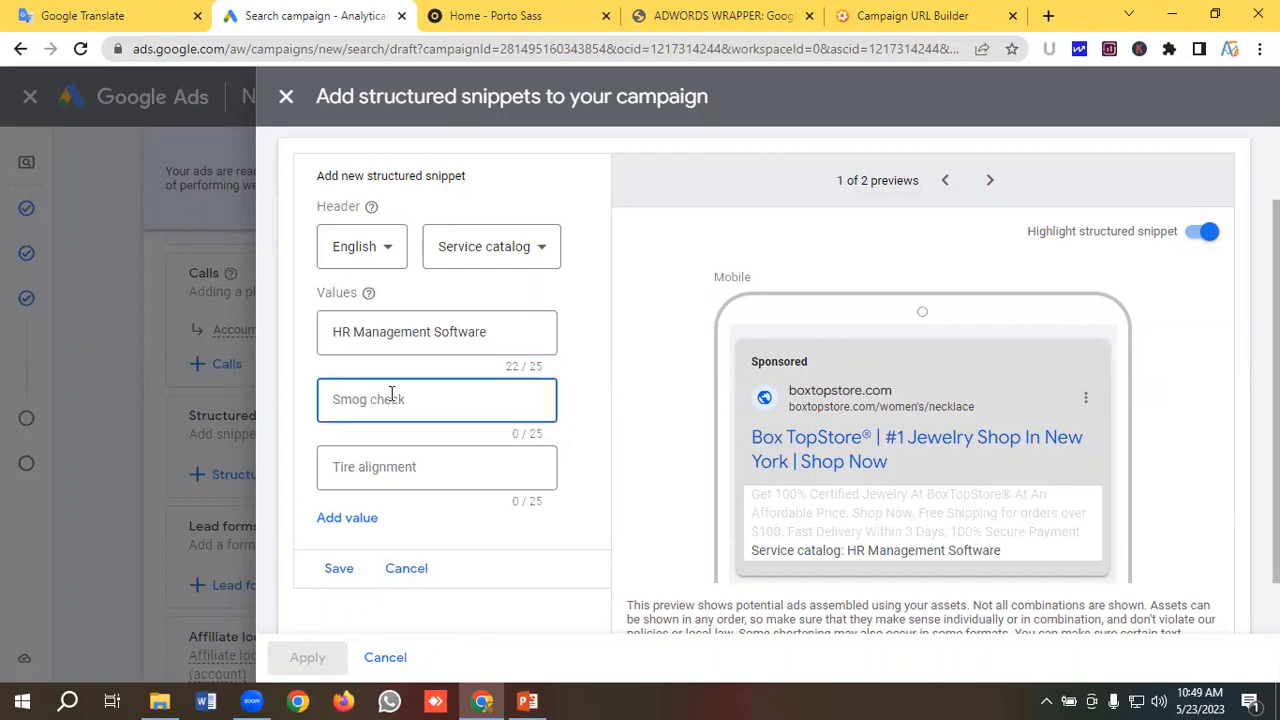
pyautogui.click(112, 15)
pyautogui.moveTo(243, 410); pyautogui.dragTo(48, 417)
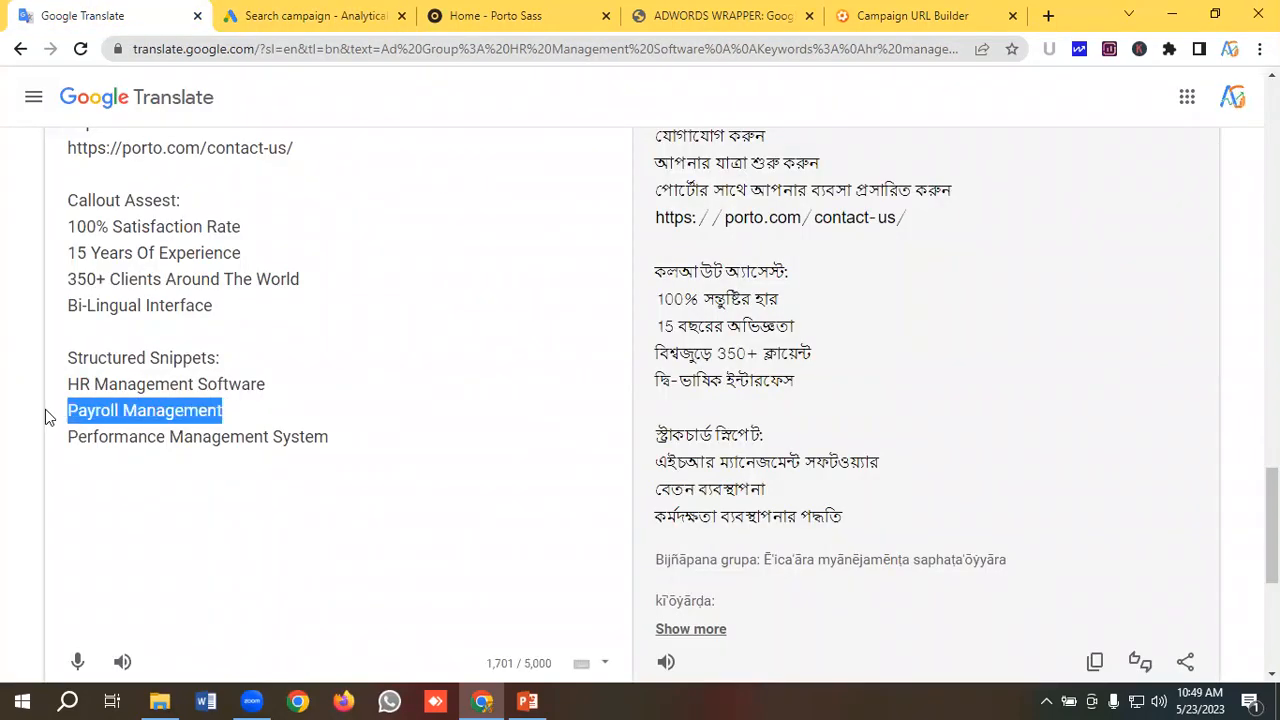
pyautogui.rightClick(118, 414)
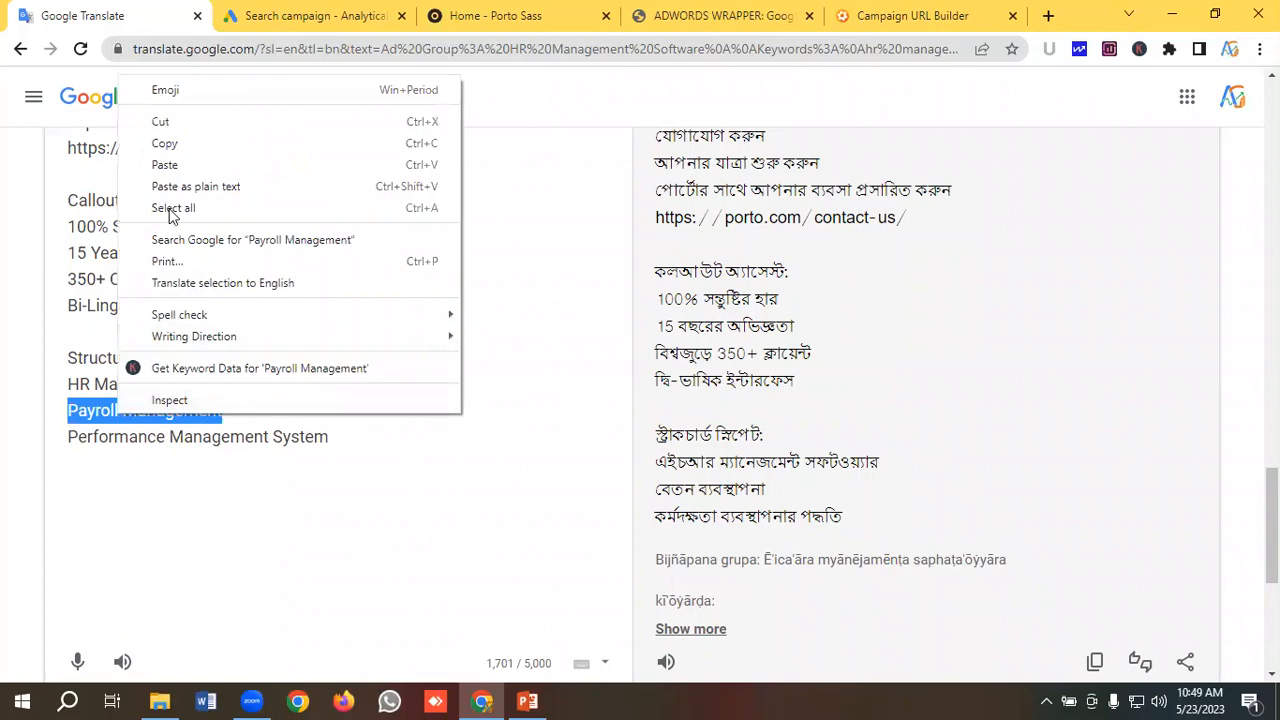
pyautogui.click(176, 143)
pyautogui.click(310, 14)
pyautogui.click(370, 402)
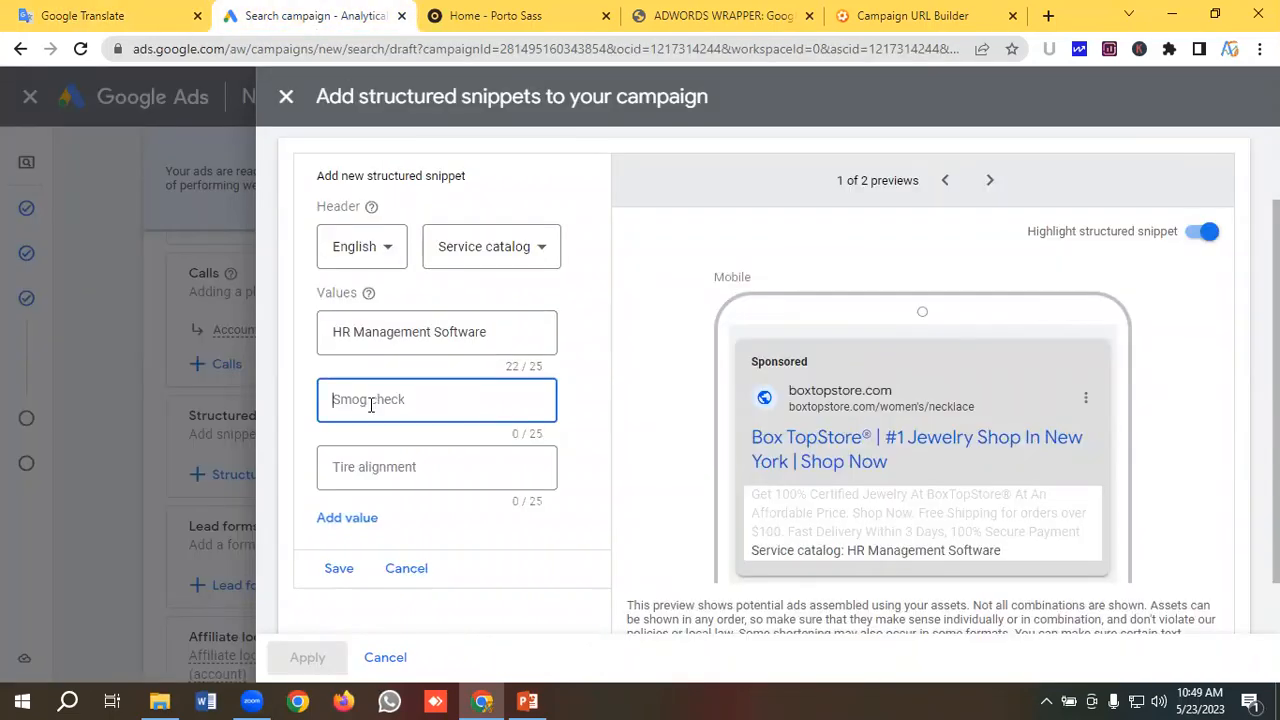
pyautogui.hotkey('ctrl', 'v')
# Copy "Performance Management System" from the Google Translate notes into the third snippet value in Google Ads and shorten it to "Performance Management".
pyautogui.click(92, 26)
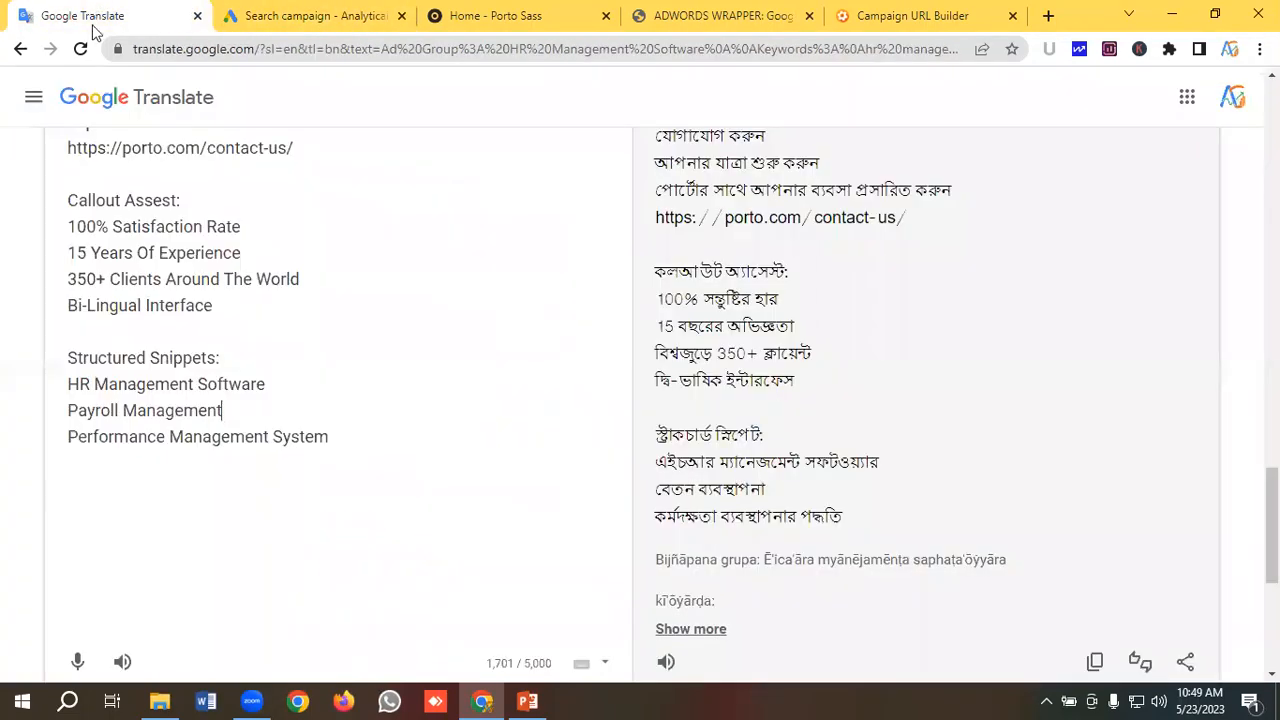
pyautogui.moveTo(342, 438); pyautogui.dragTo(3, 443)
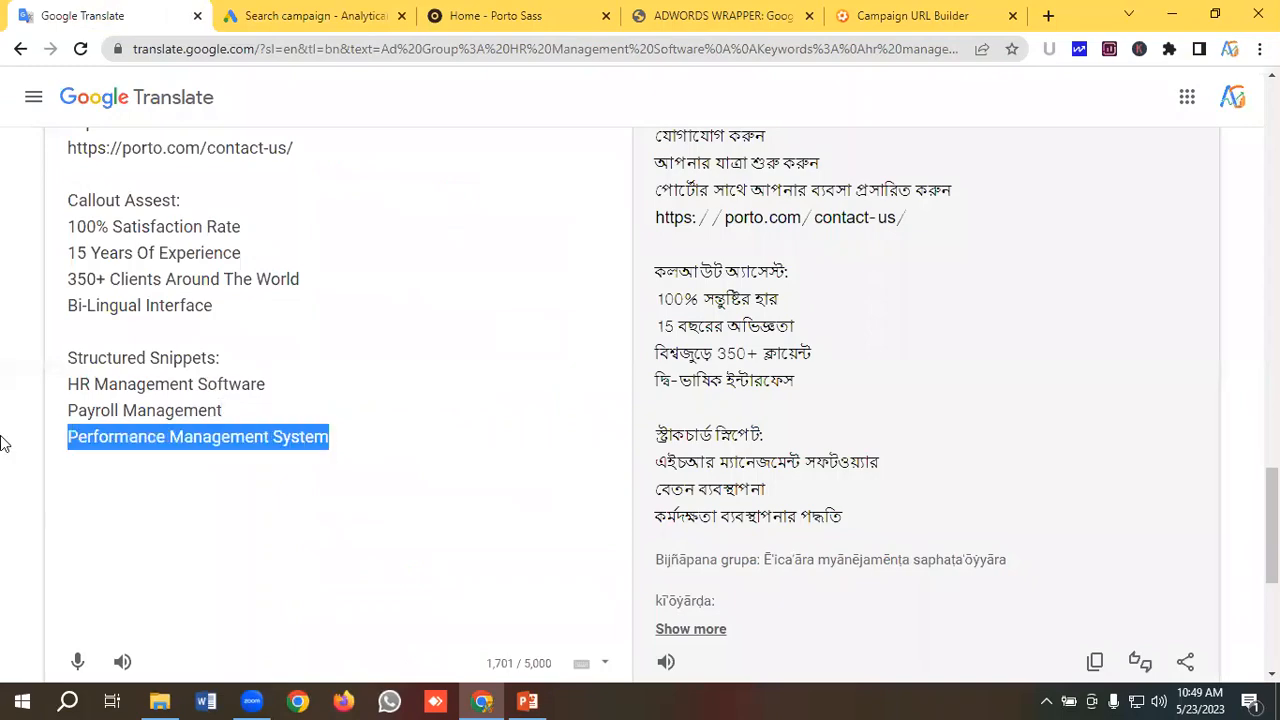
pyautogui.rightClick(110, 432)
pyautogui.click(160, 164)
pyautogui.click(278, 8)
pyautogui.click(371, 474)
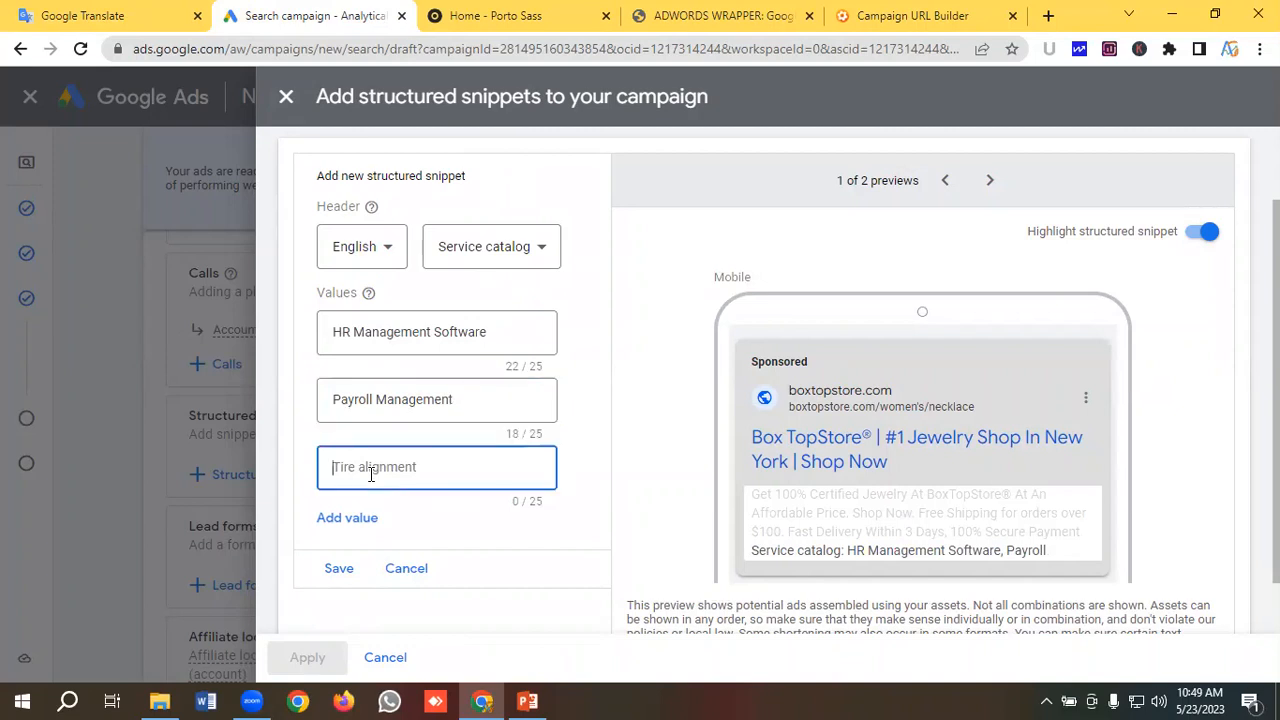
pyautogui.hotkey('ctrl', 'v')
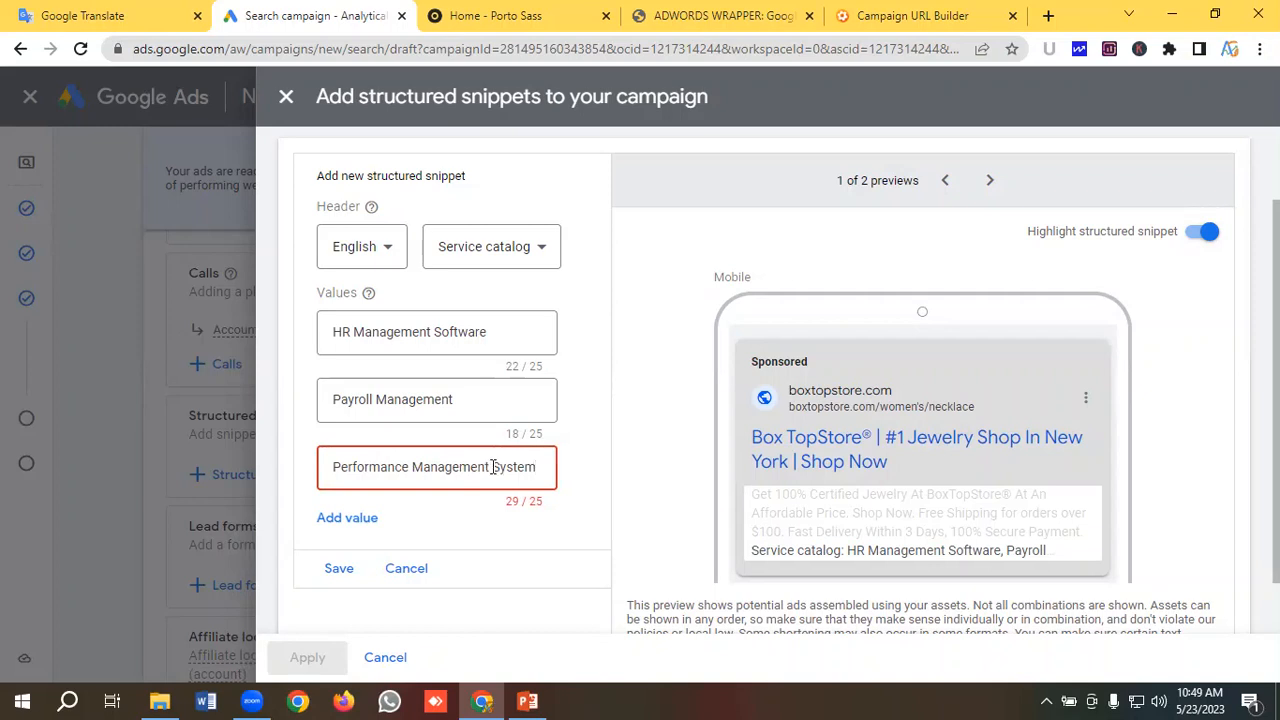
pyautogui.moveTo(492, 467); pyautogui.dragTo(541, 467)
pyautogui.press('BackSpace')
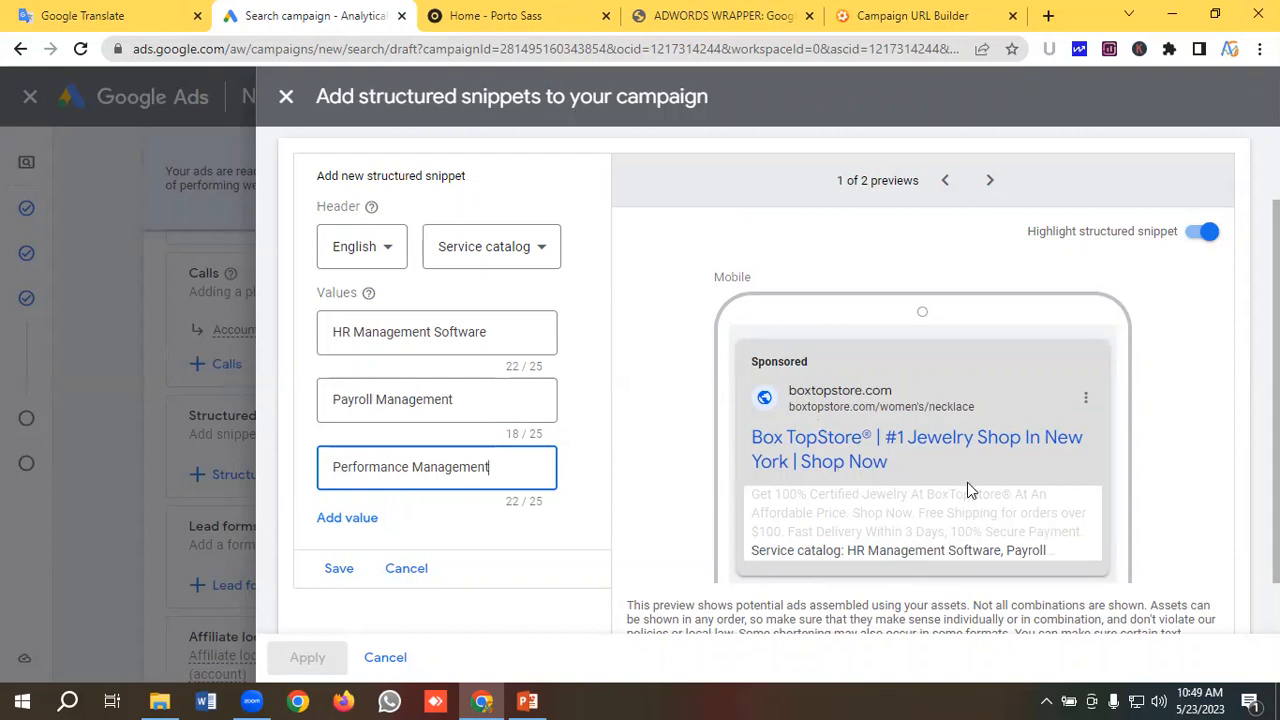
# Check the desktop preview of the structured snippet, then save it and apply it to the campaign.
pyautogui.click(990, 181)
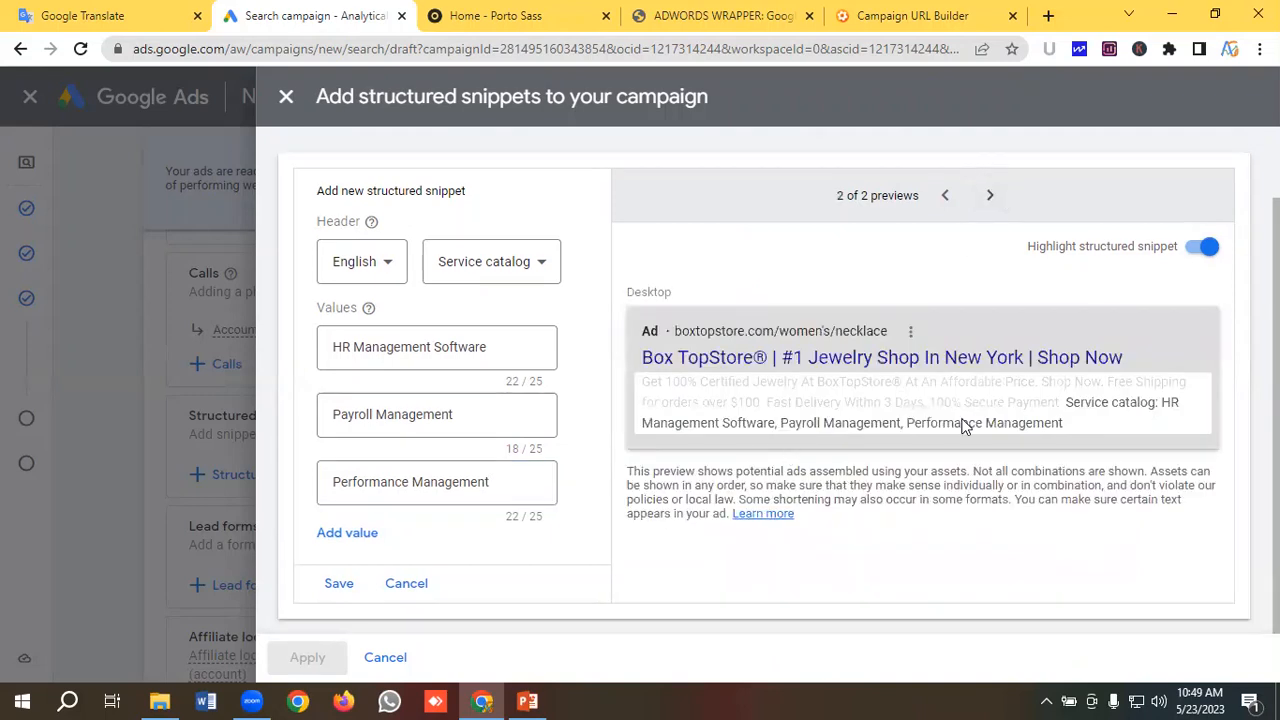
pyautogui.click(340, 585)
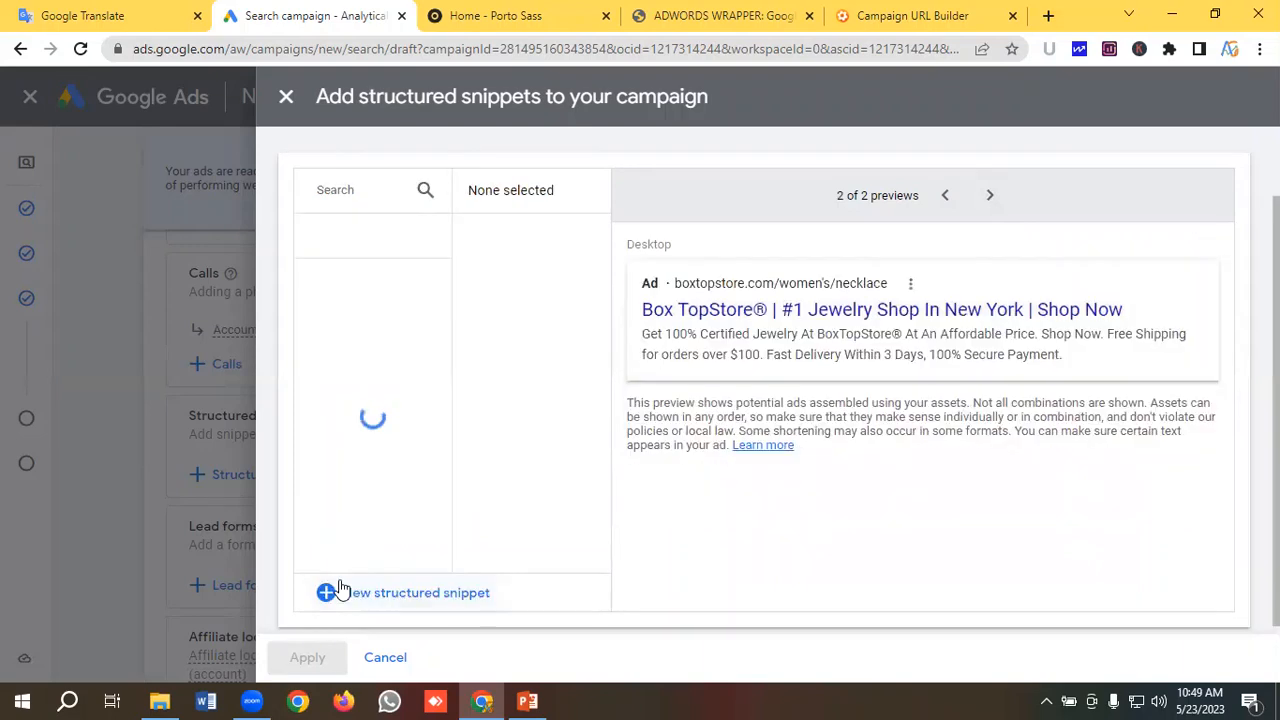
pyautogui.click(311, 660)
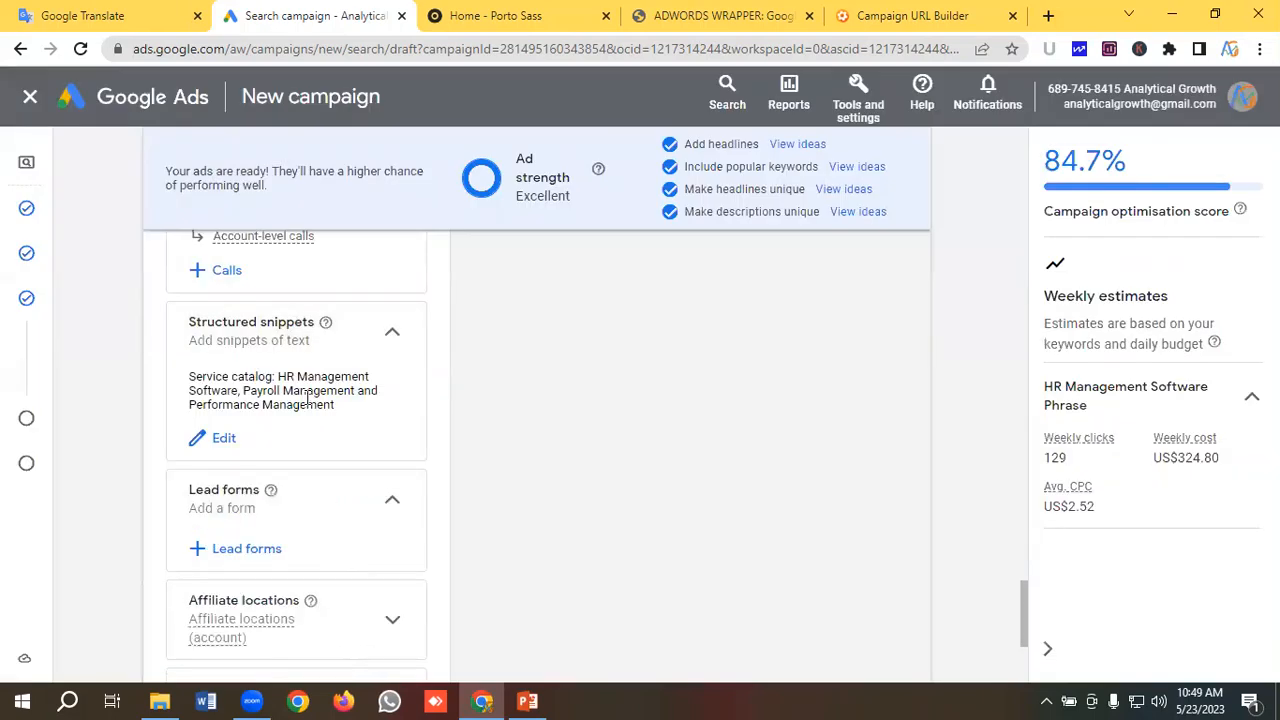
# Look over the remaining asset types and finish editing the ad without adding more assets.
pyautogui.scroll(-1, 307, 397)
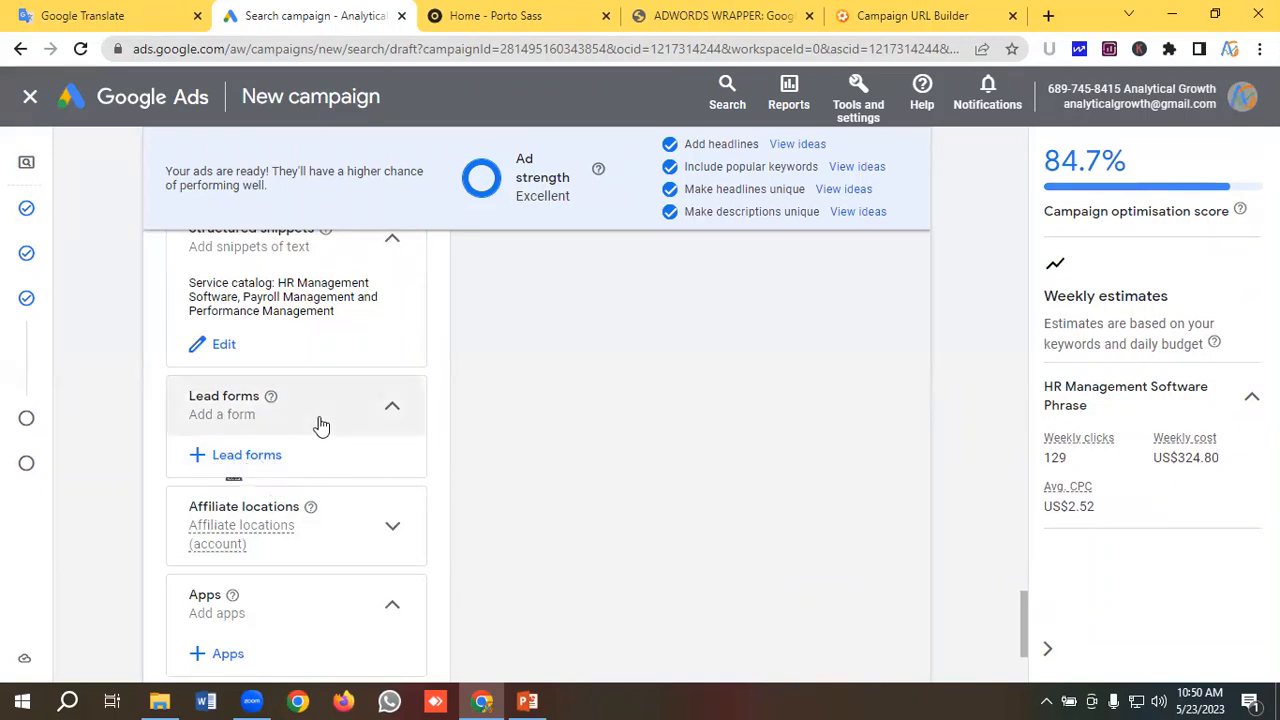
pyautogui.scroll(-1, 320, 426)
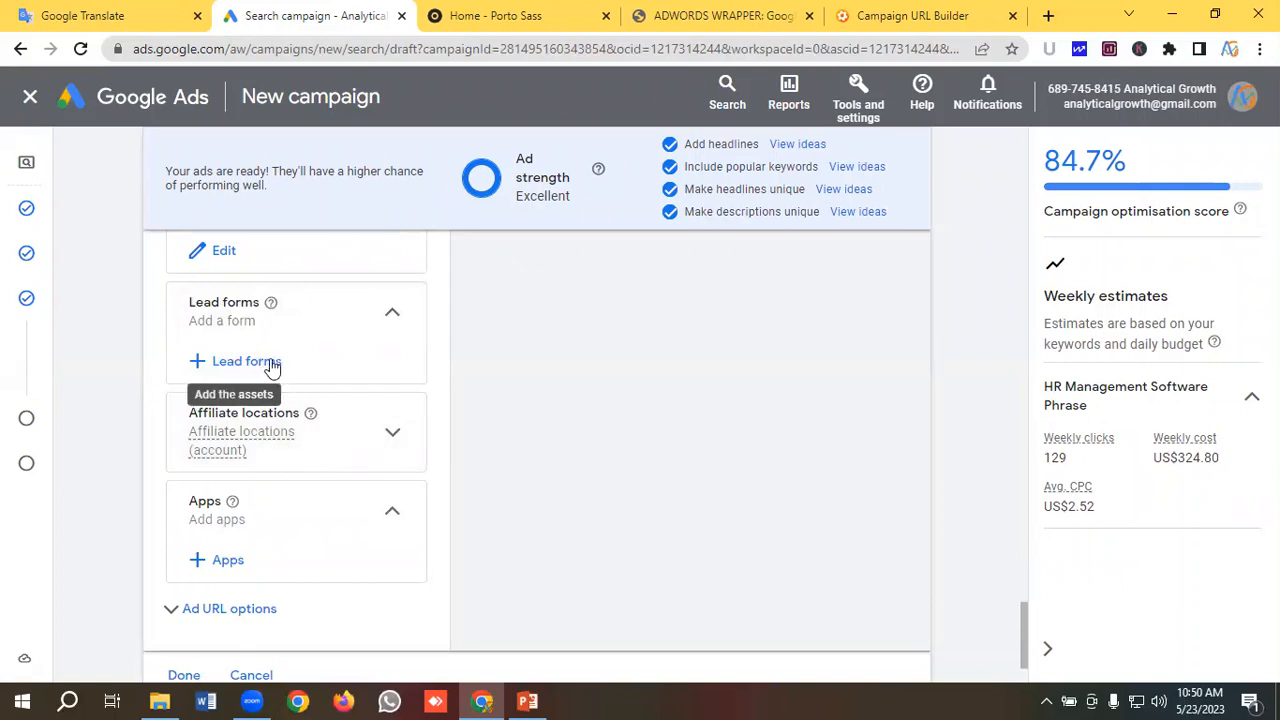
pyautogui.scroll(-1, 325, 358)
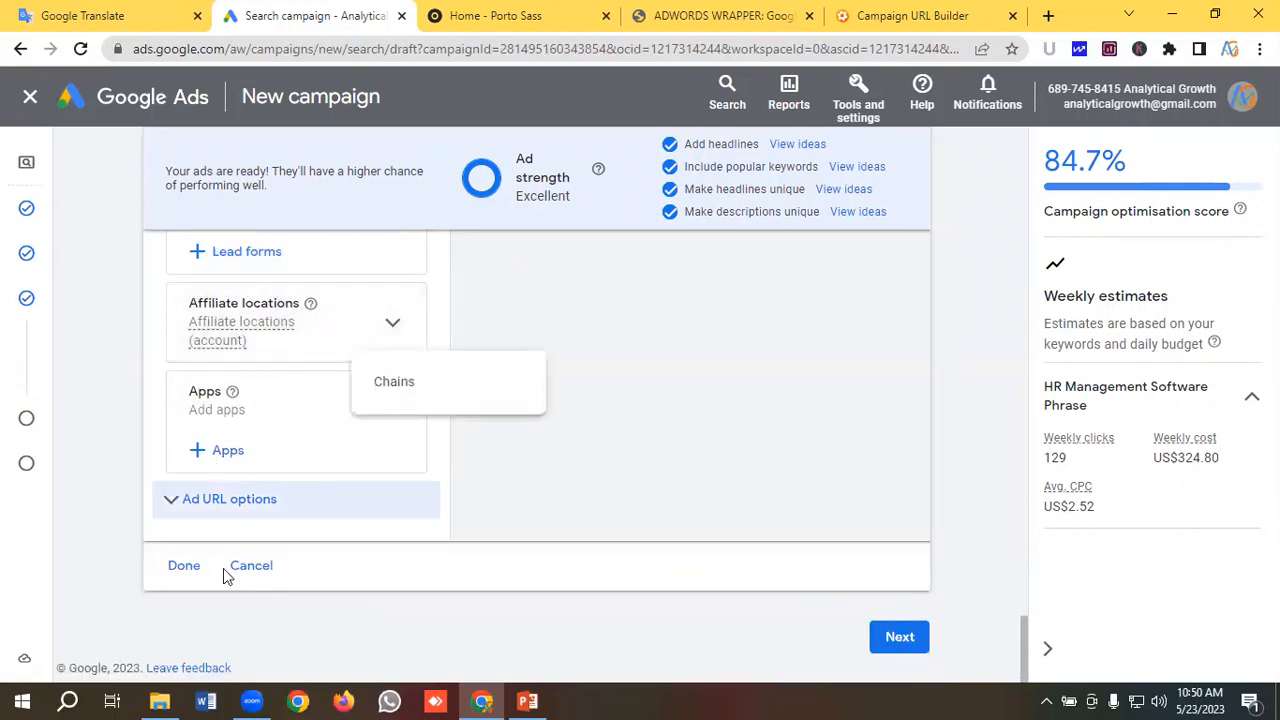
pyautogui.click(180, 567)
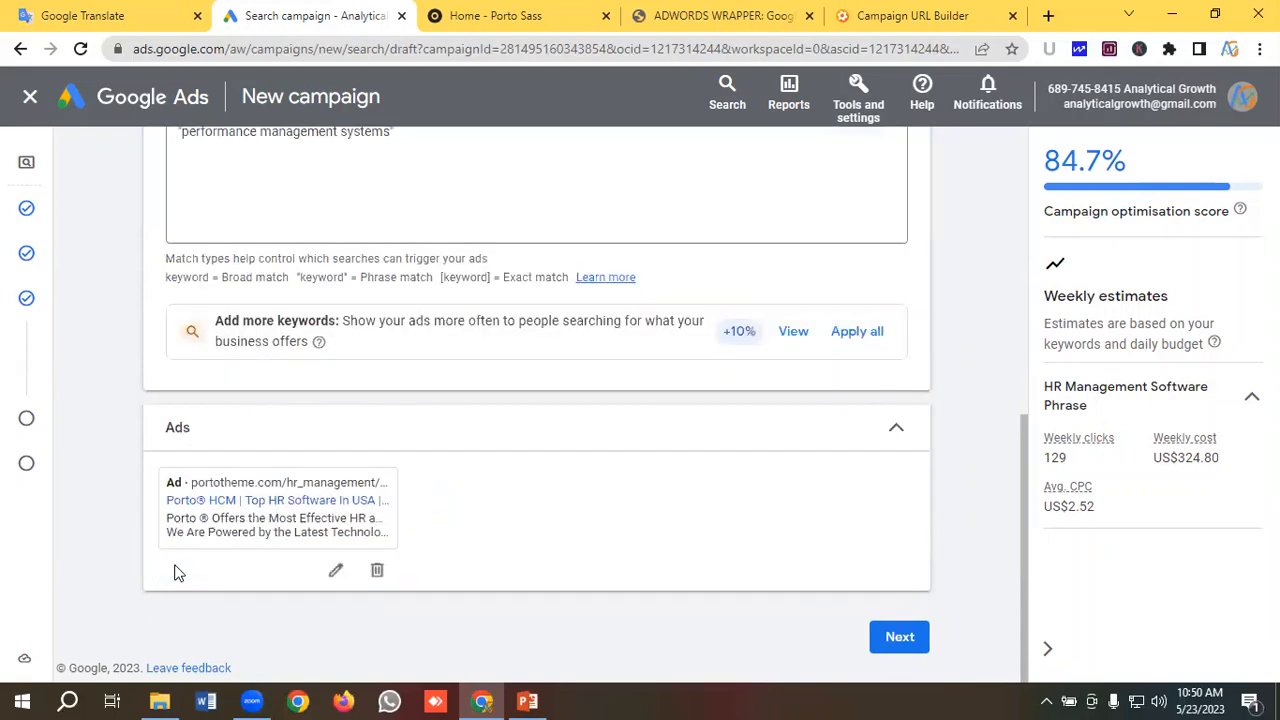
# Continue to the campaign's Budget page and choose to set a custom budget.
pyautogui.click(895, 641)
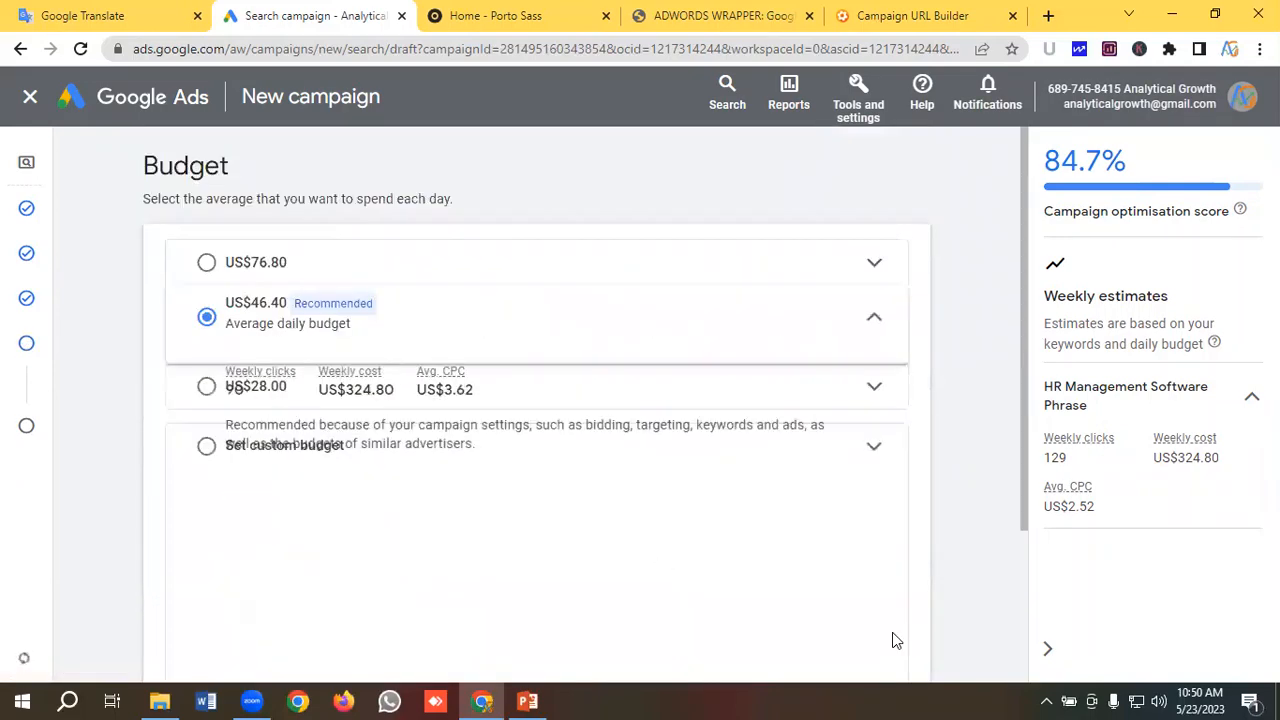
pyautogui.scroll(-1, 300, 520)
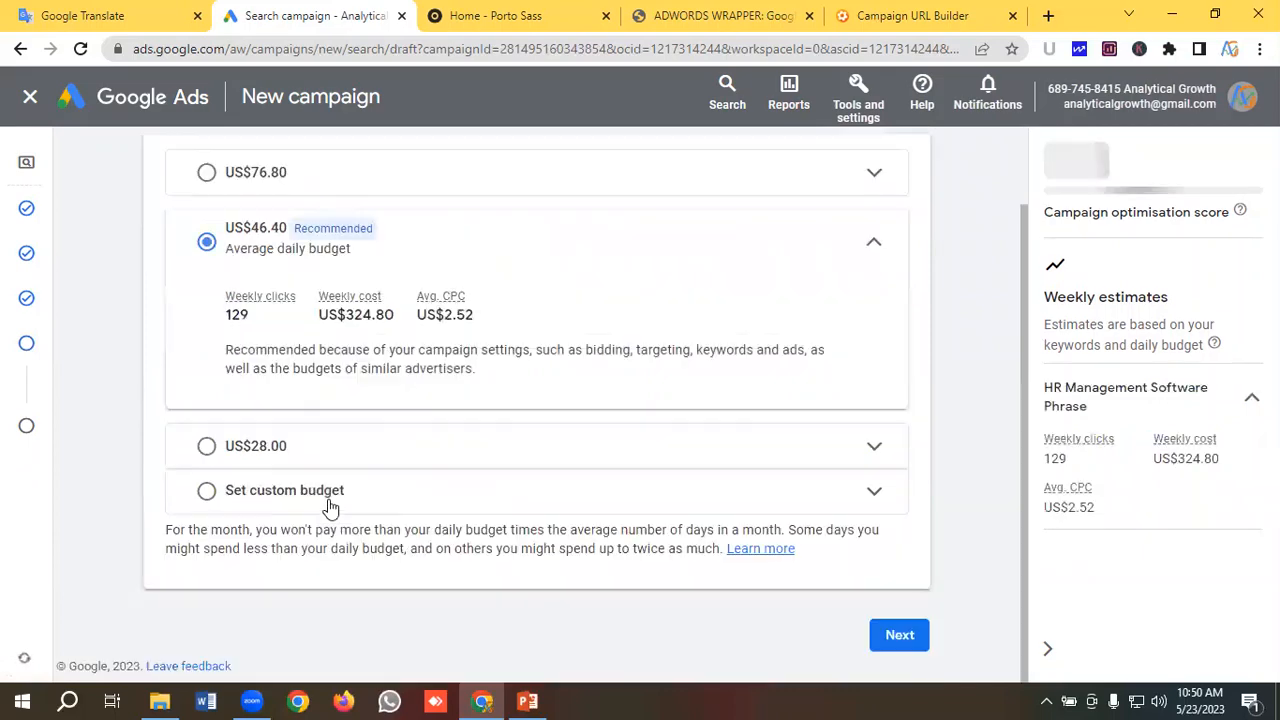
pyautogui.click(205, 491)
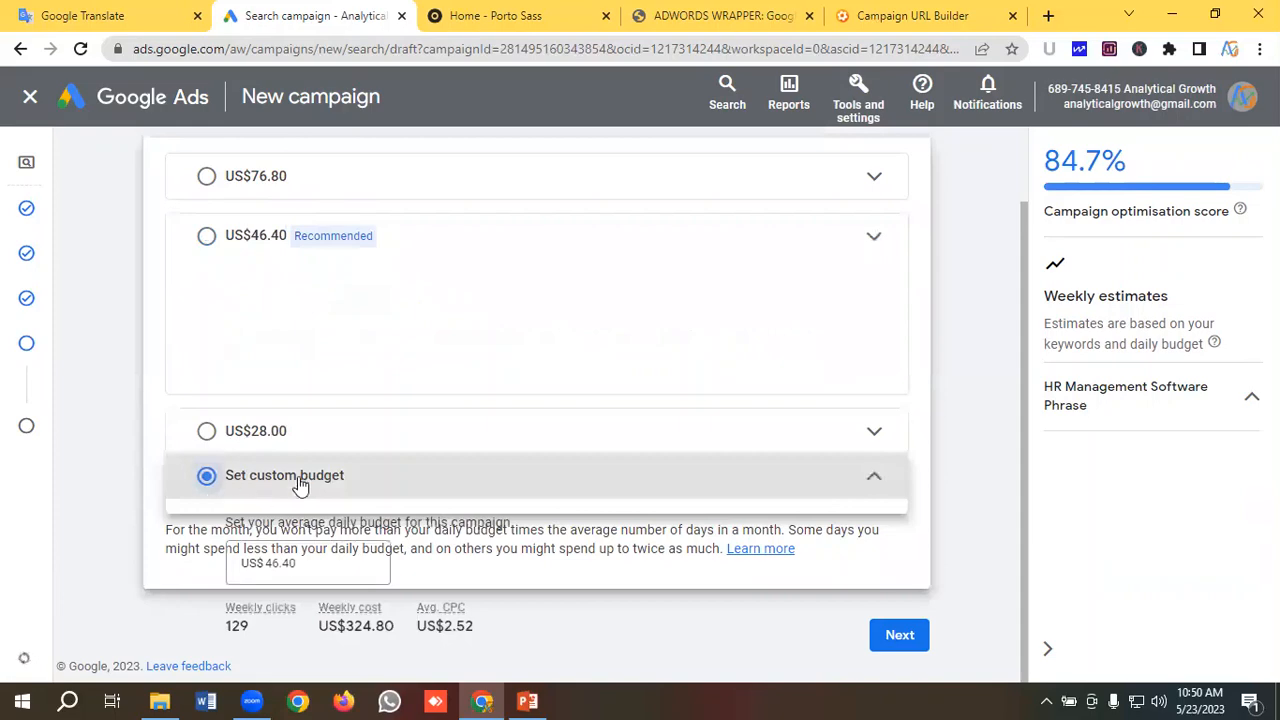
# Look up the planned average CPC and daily budget in the Google Translate notes.
pyautogui.click(100, 13)
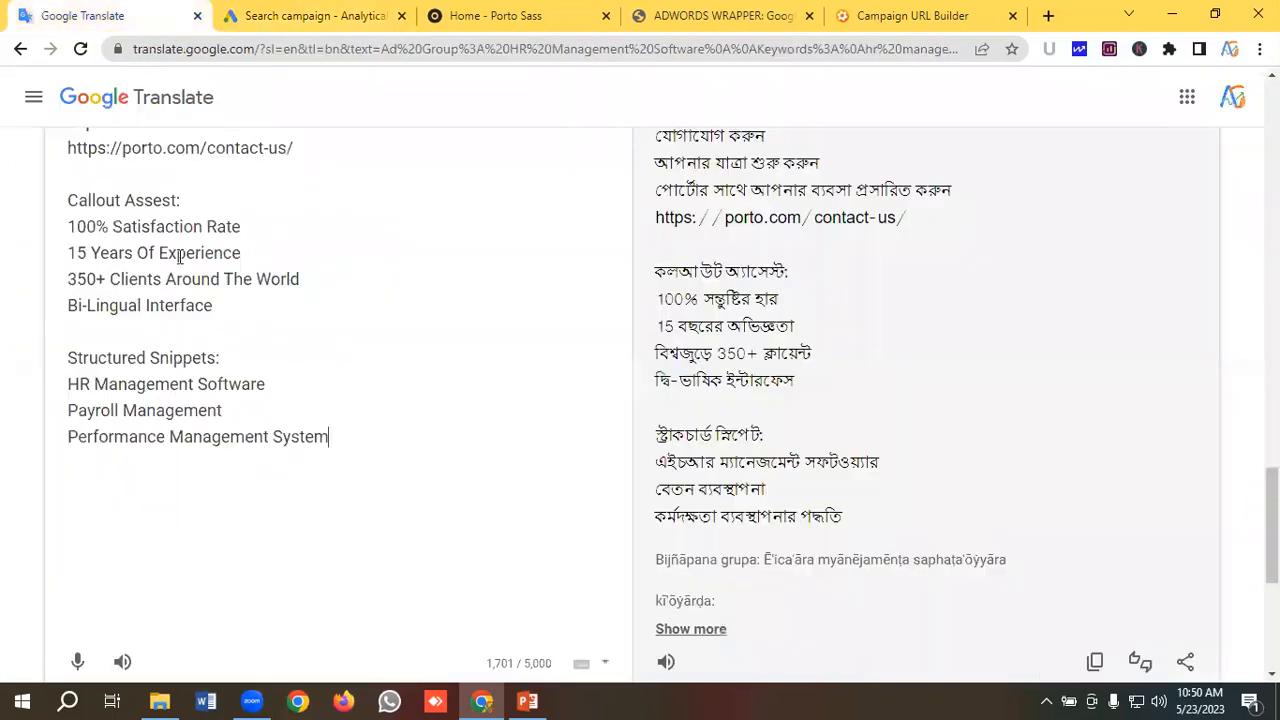
pyautogui.scroll(6, 218, 346)
pyautogui.scroll(10, 218, 346)
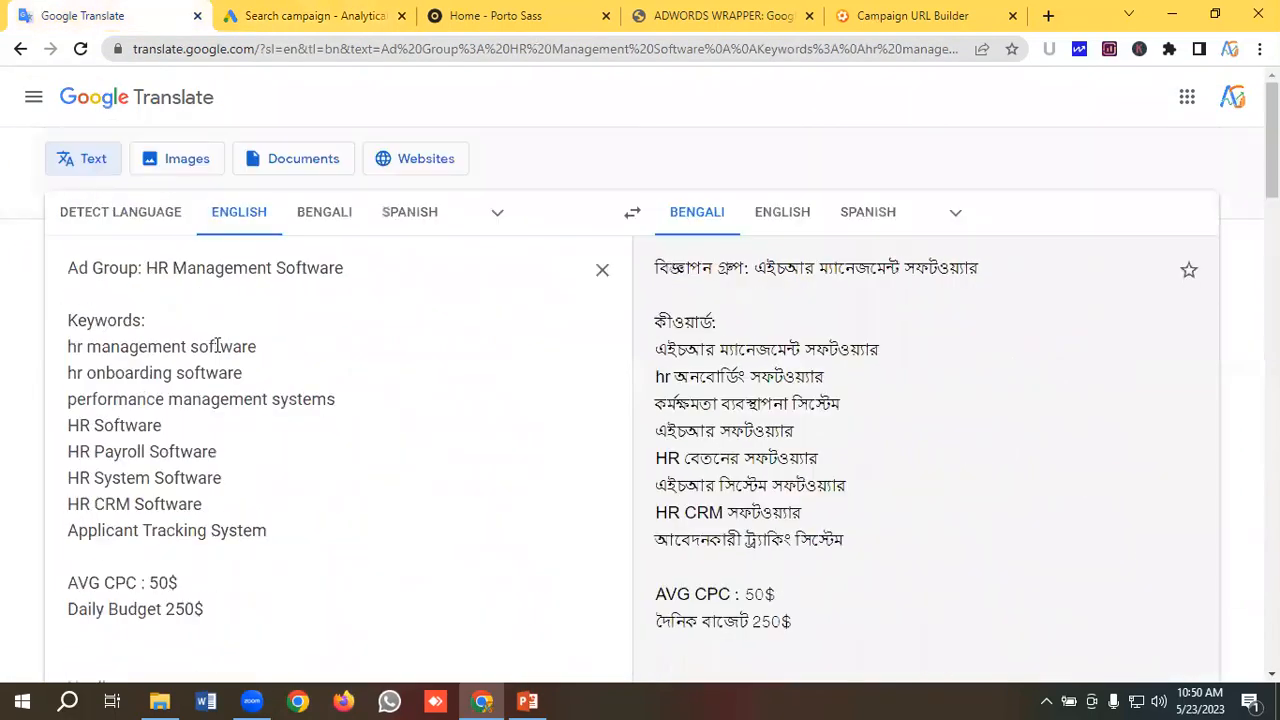
pyautogui.scroll(-1, 218, 346)
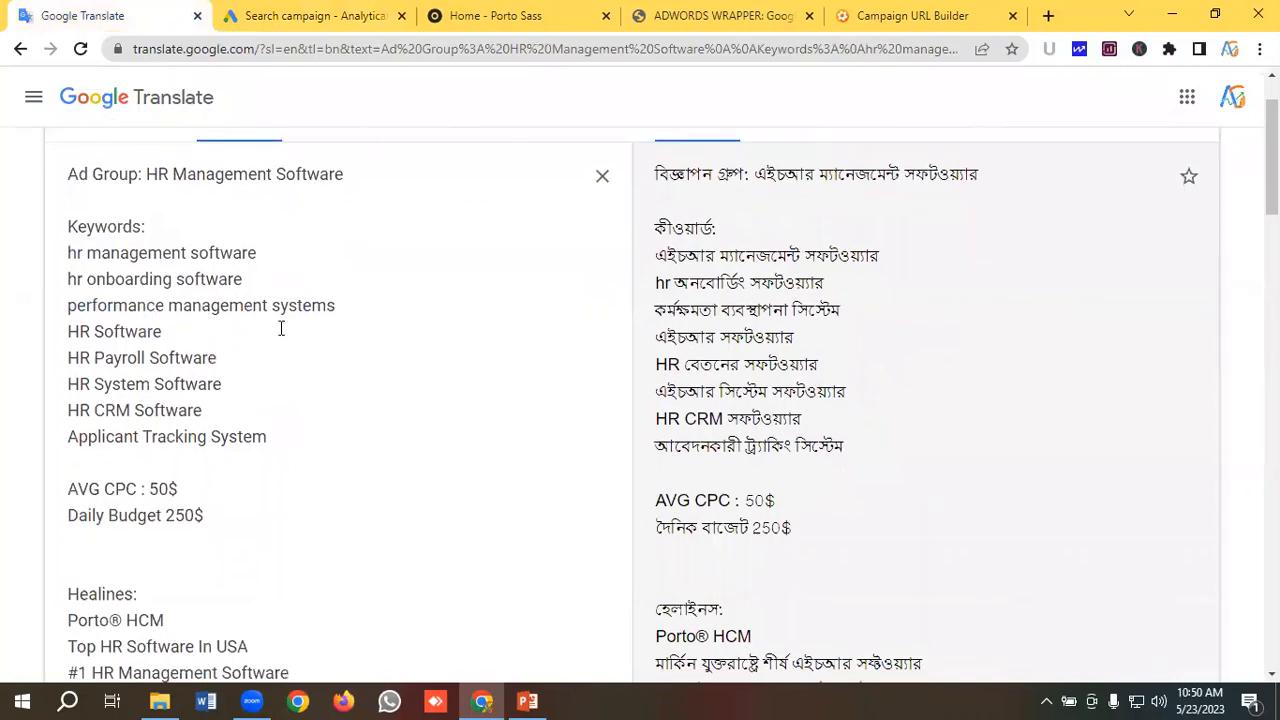
pyautogui.scroll(-1, 250, 345)
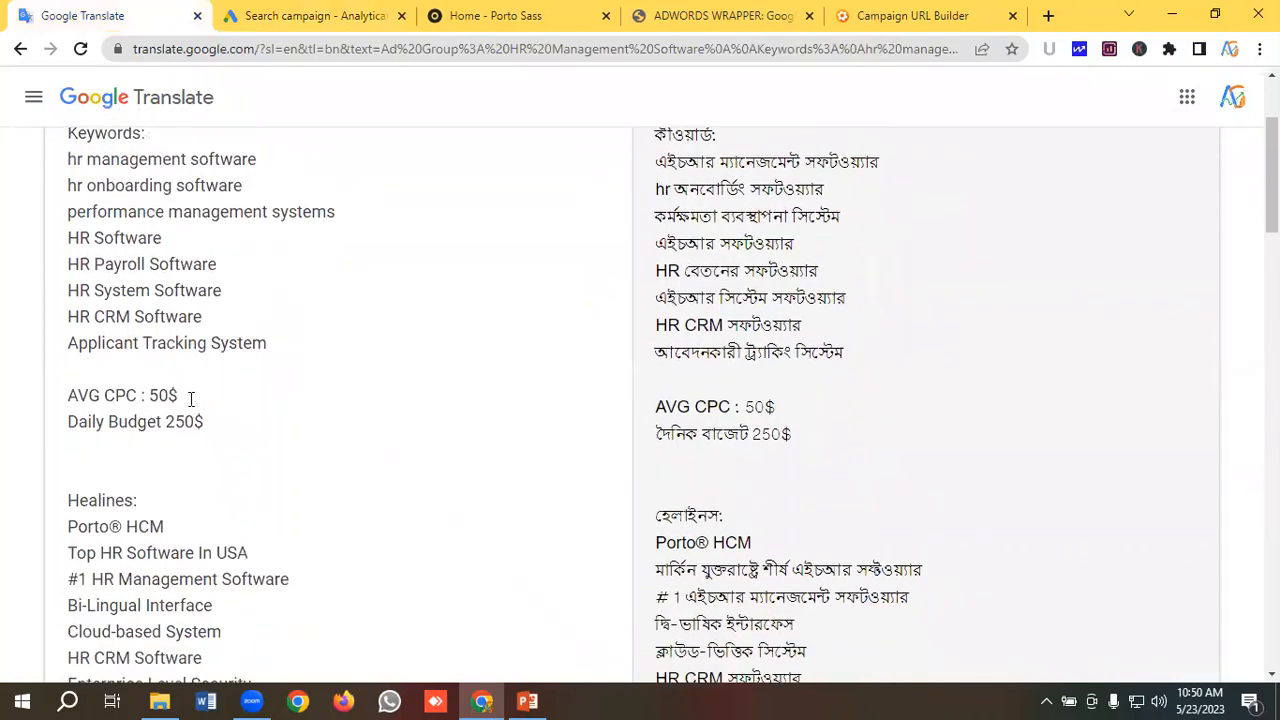
pyautogui.moveTo(191, 399); pyautogui.dragTo(60, 396)
pyautogui.click(204, 396)
pyautogui.moveTo(193, 394); pyautogui.dragTo(66, 396)
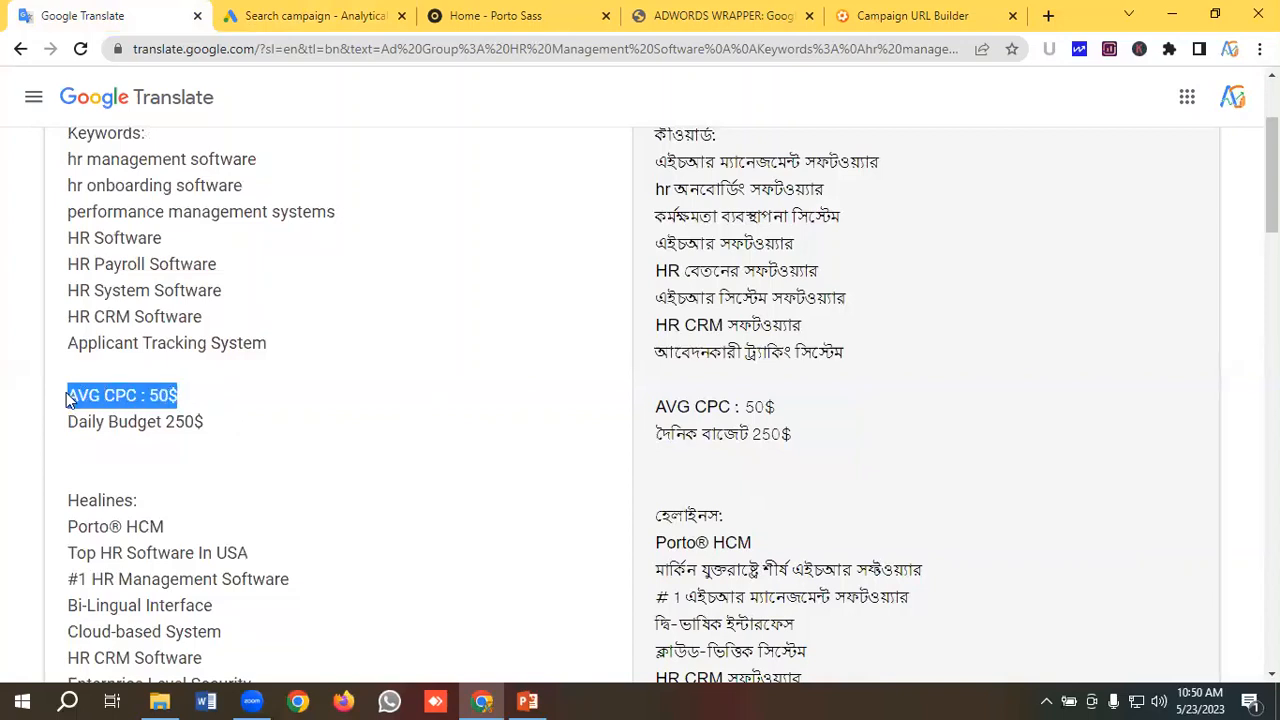
pyautogui.click(205, 394)
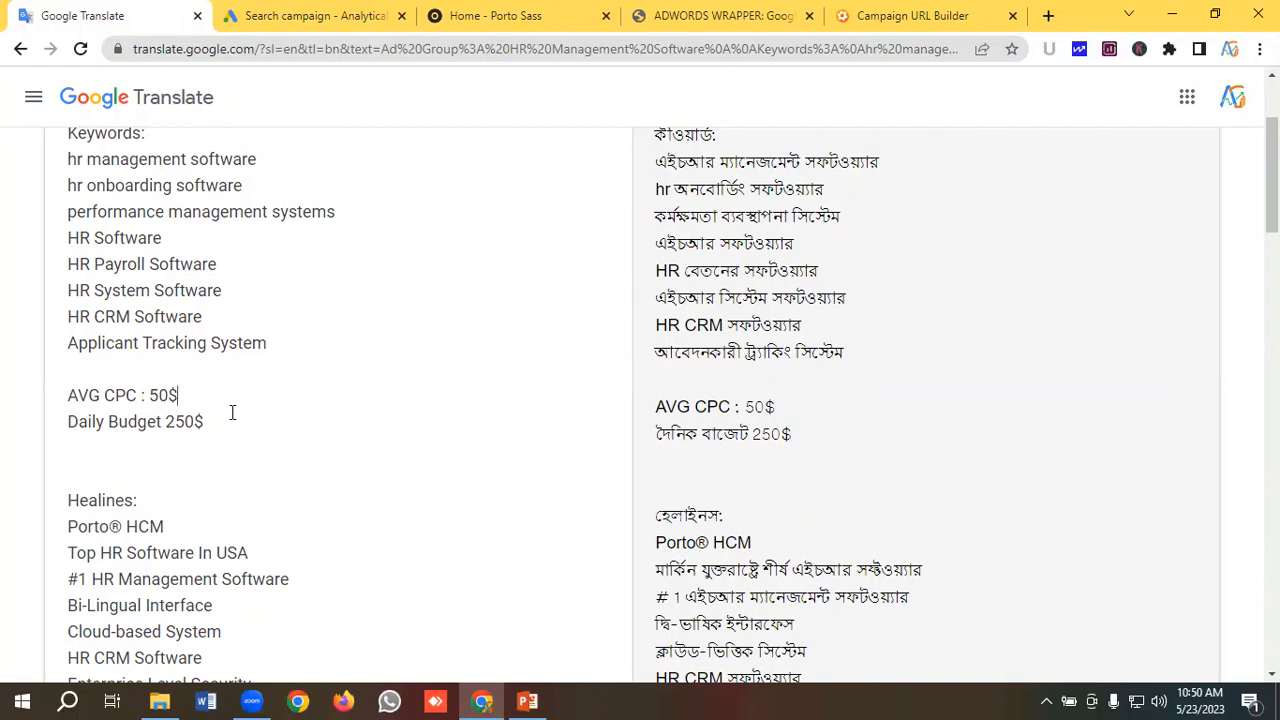
# Set the campaign's custom average daily budget to US$250 and continue to the review page.
pyautogui.click(323, 14)
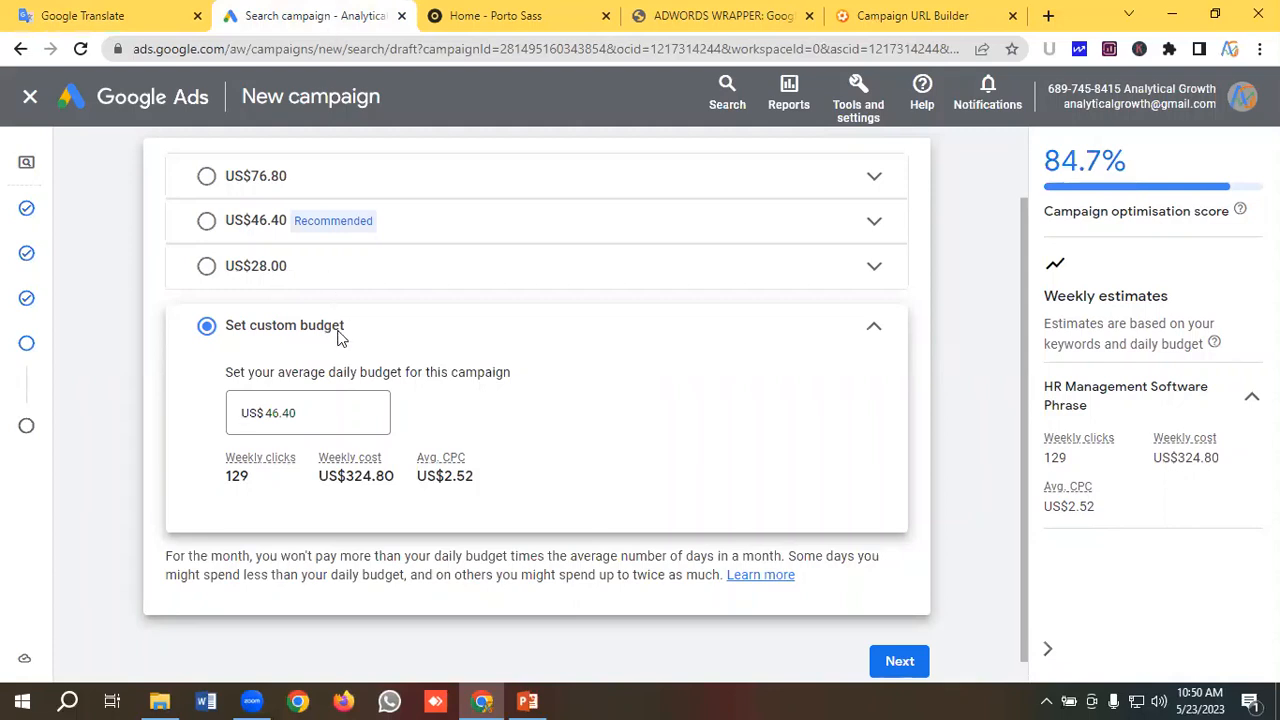
pyautogui.moveTo(322, 407); pyautogui.dragTo(266, 407)
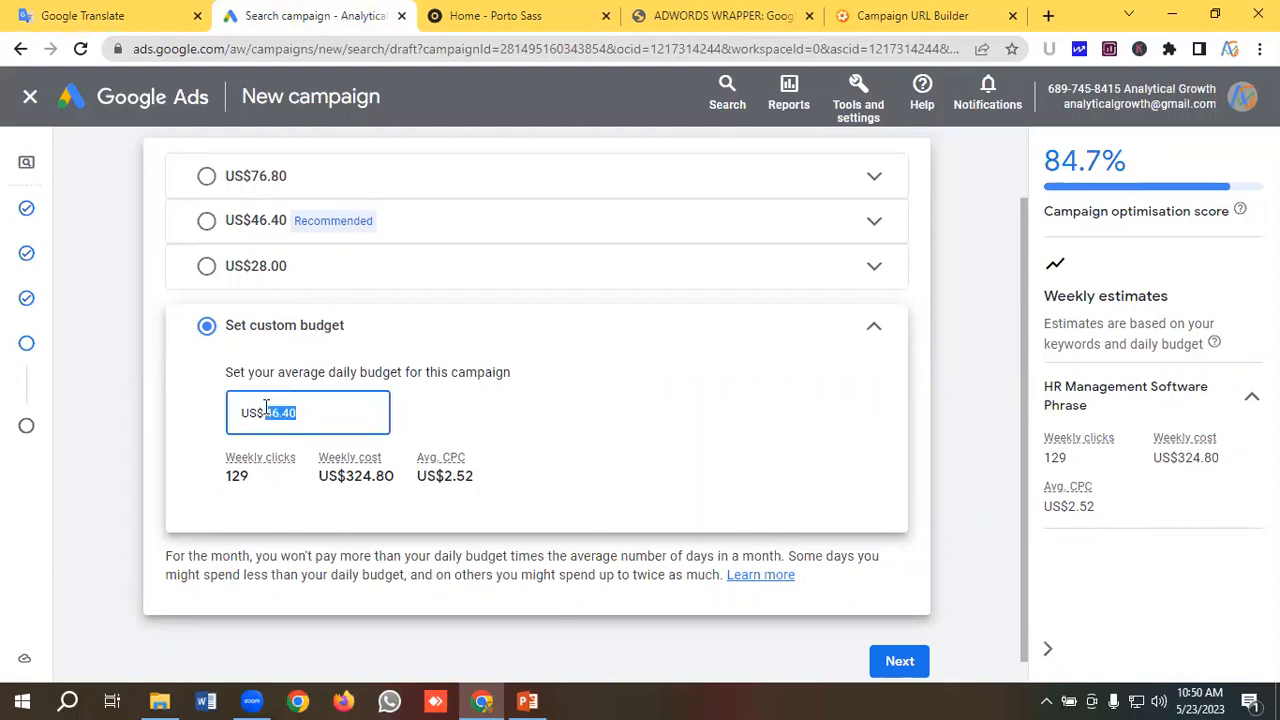
pyautogui.press('BackSpace')
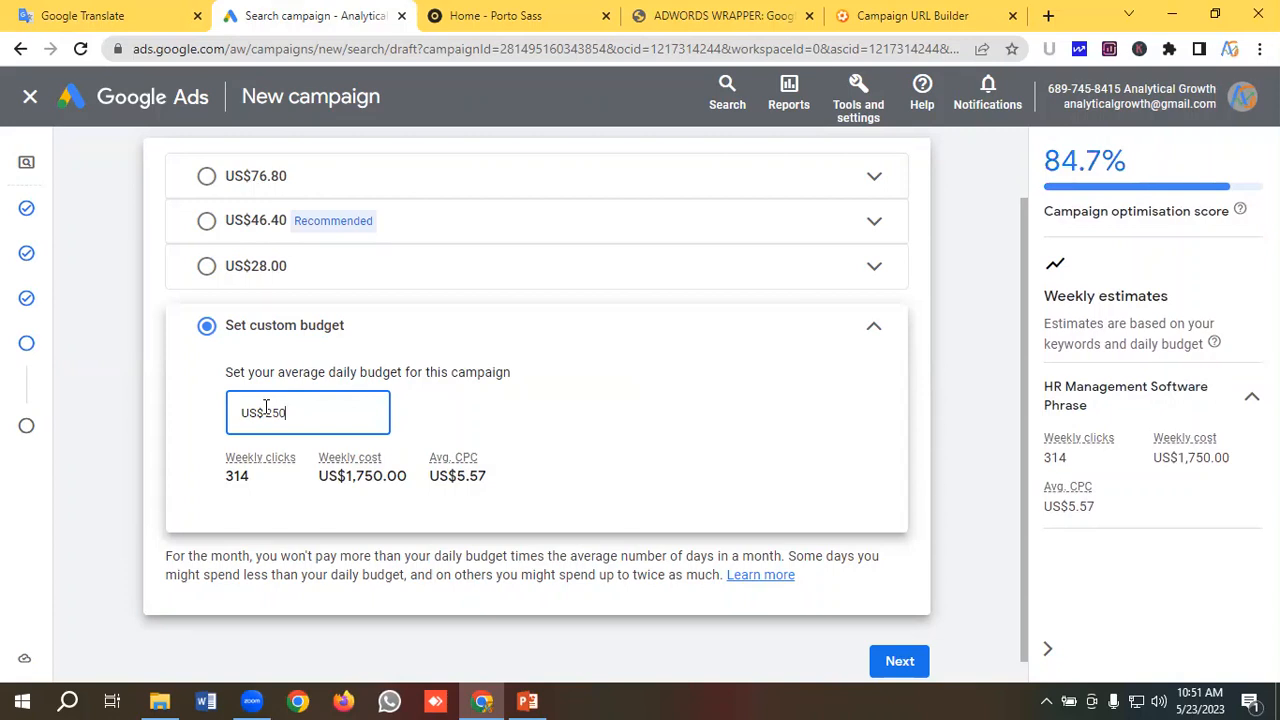
pyautogui.click(898, 664)
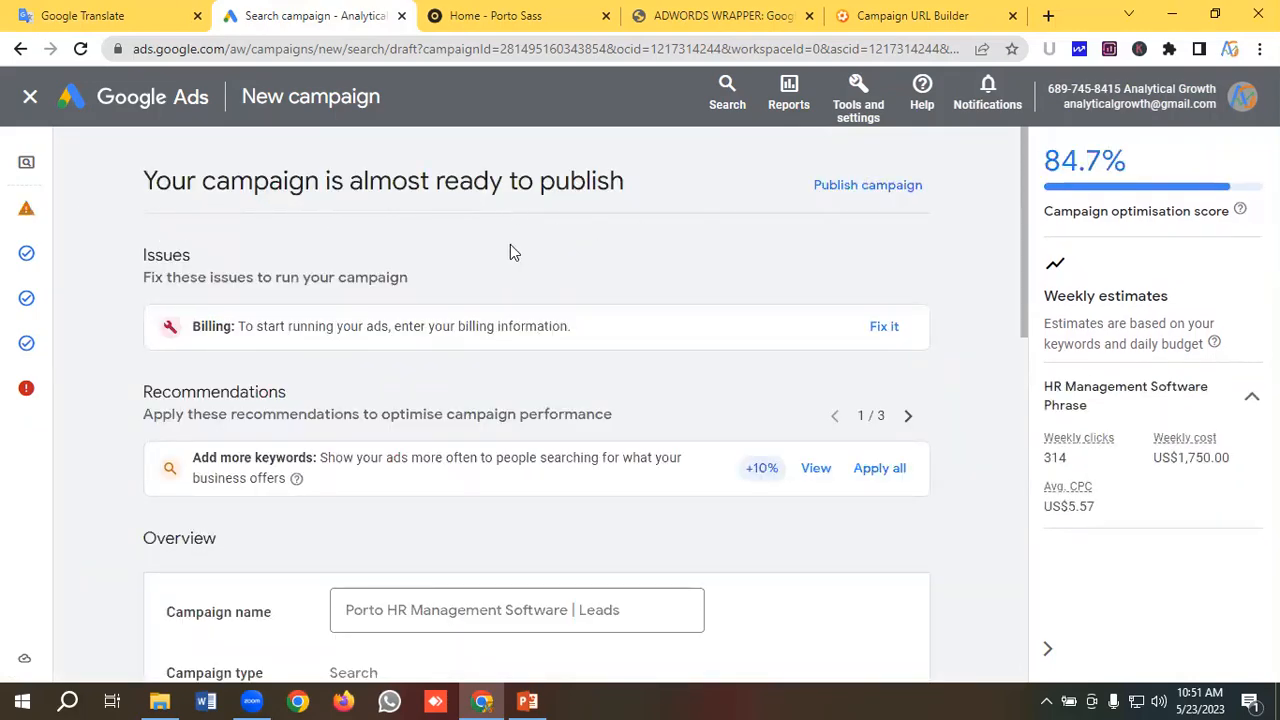
# Review the campaign summary, including issues, recommendations, overview, bidding, campaign settings, keywords and ads, and budget.
pyautogui.scroll(-1, 515, 252)
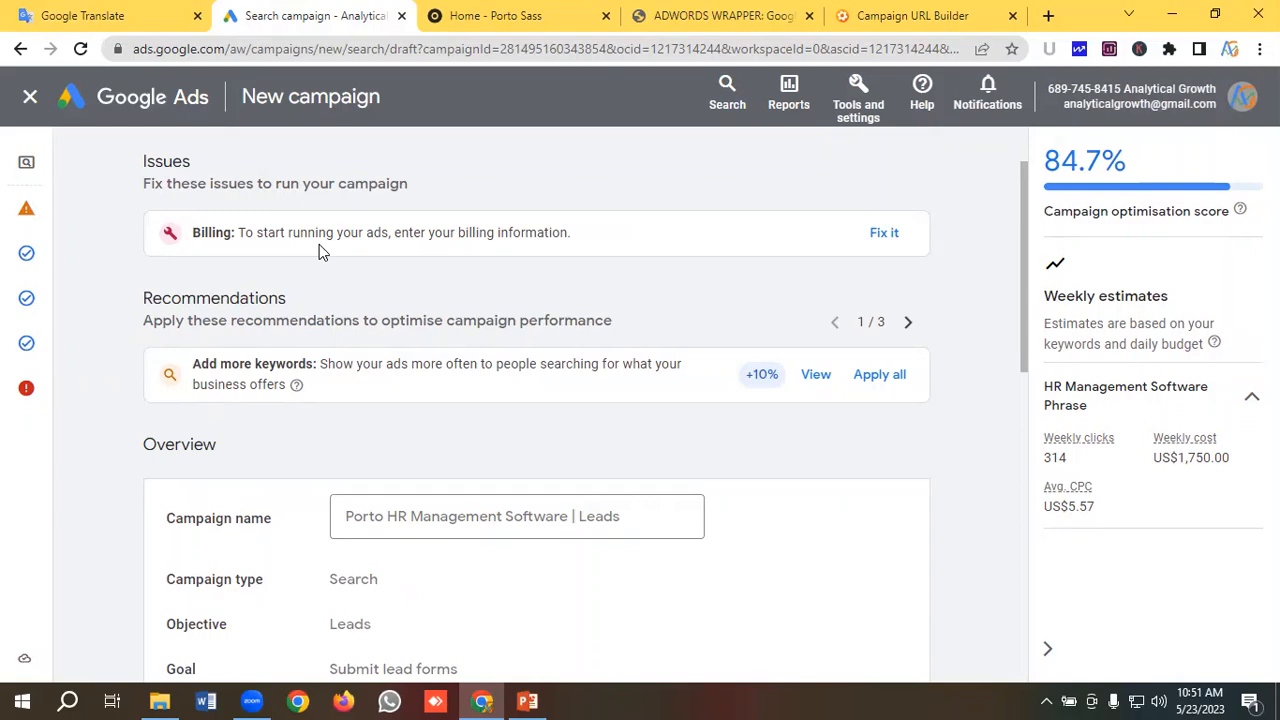
pyautogui.scroll(1, 319, 244)
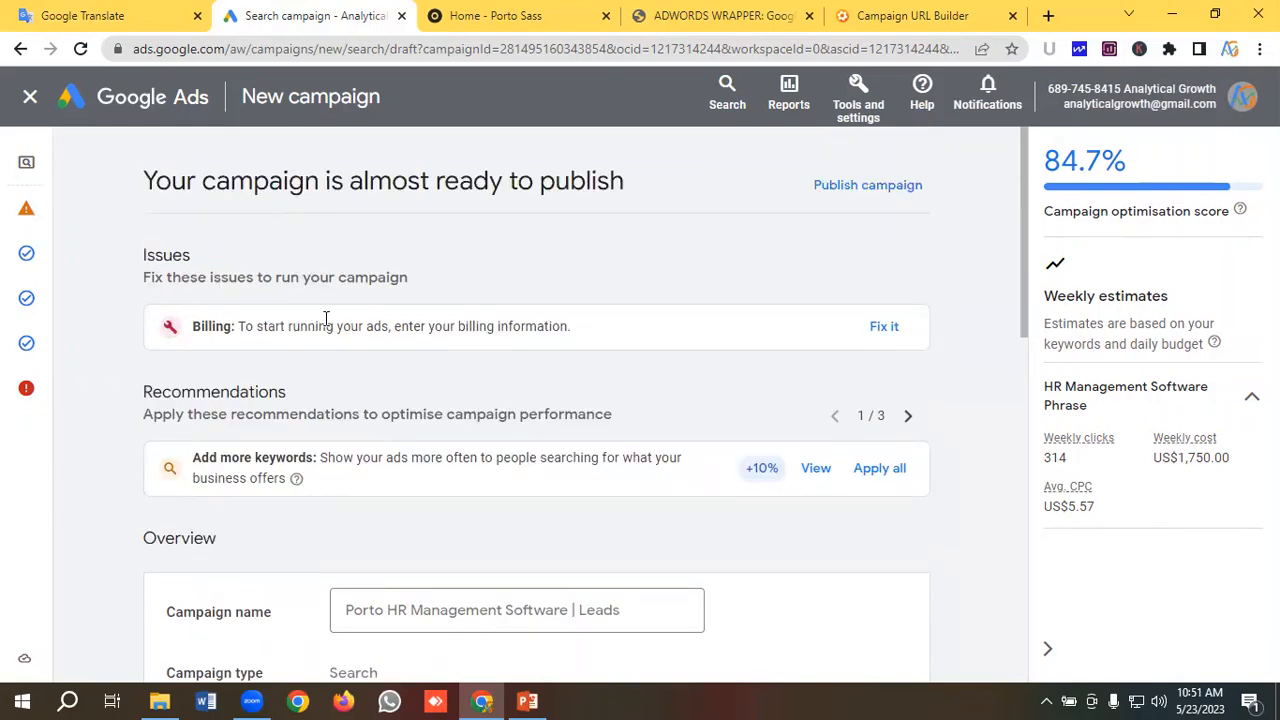
pyautogui.scroll(-1, 300, 320)
pyautogui.scroll(-2, 280, 318)
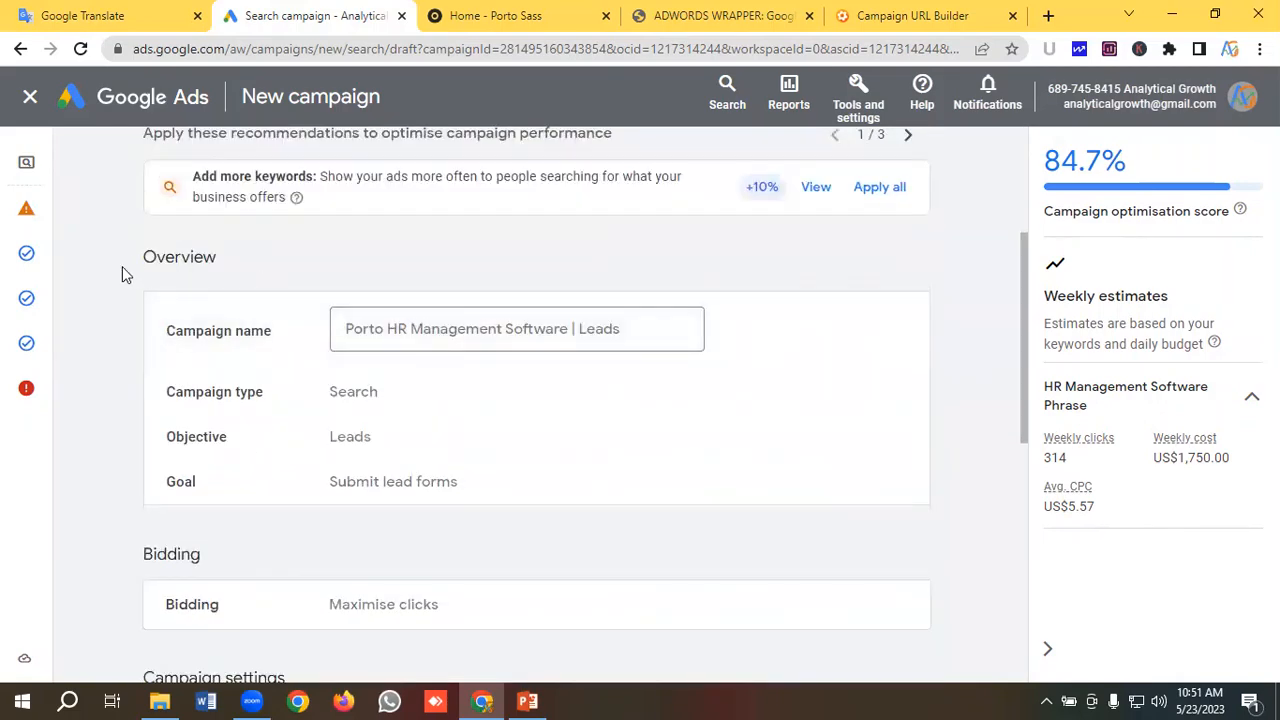
pyautogui.scroll(-1, 281, 286)
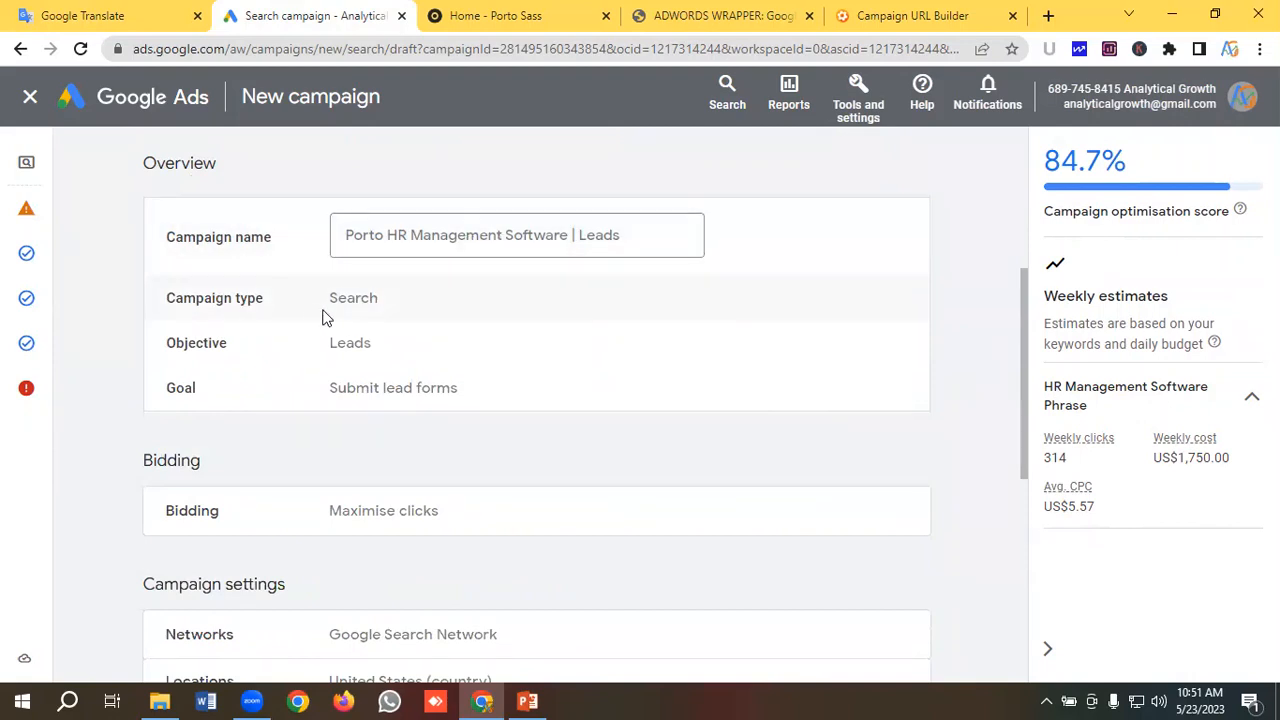
pyautogui.scroll(-1, 333, 312)
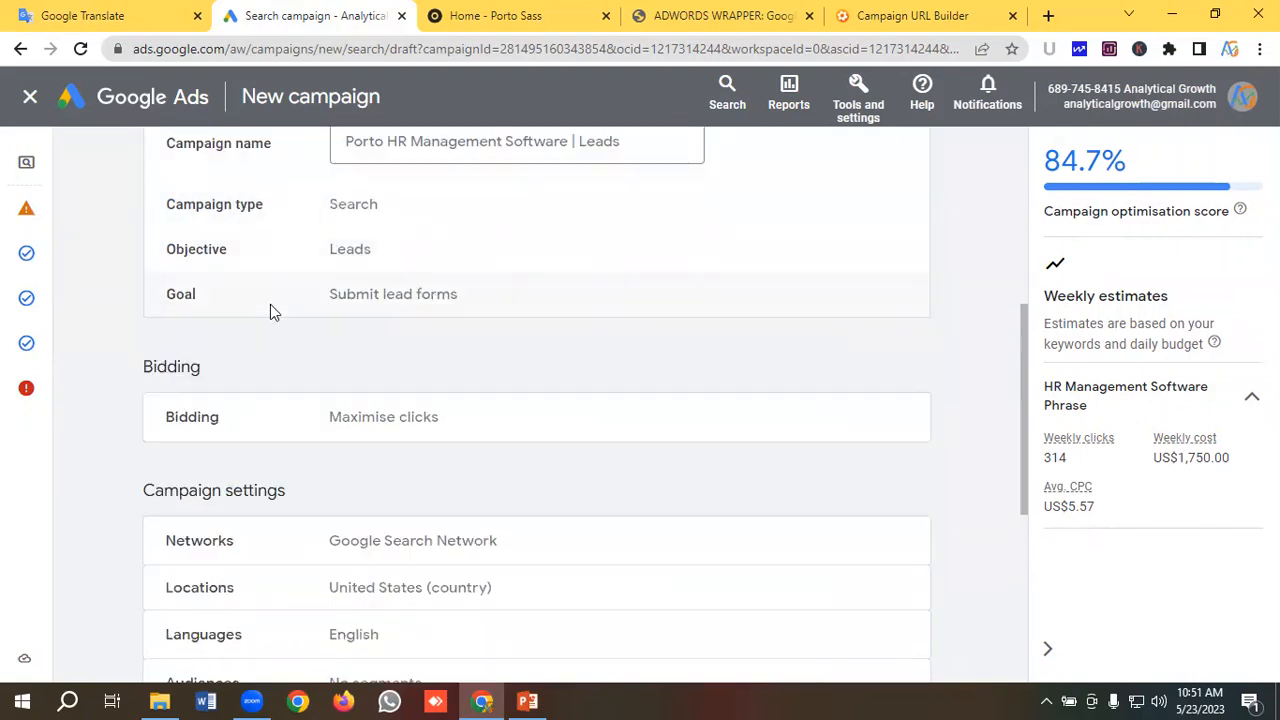
pyautogui.scroll(-1, 354, 316)
pyautogui.scroll(-1, 343, 345)
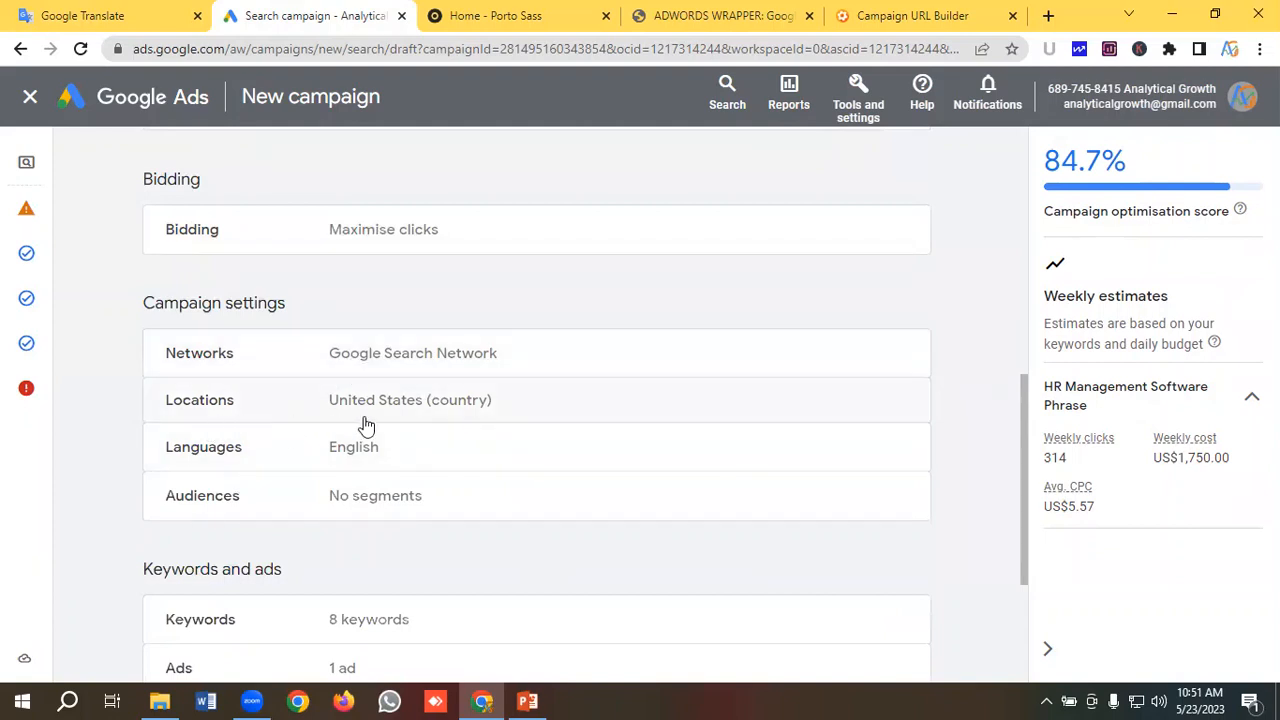
pyautogui.scroll(-2, 314, 466)
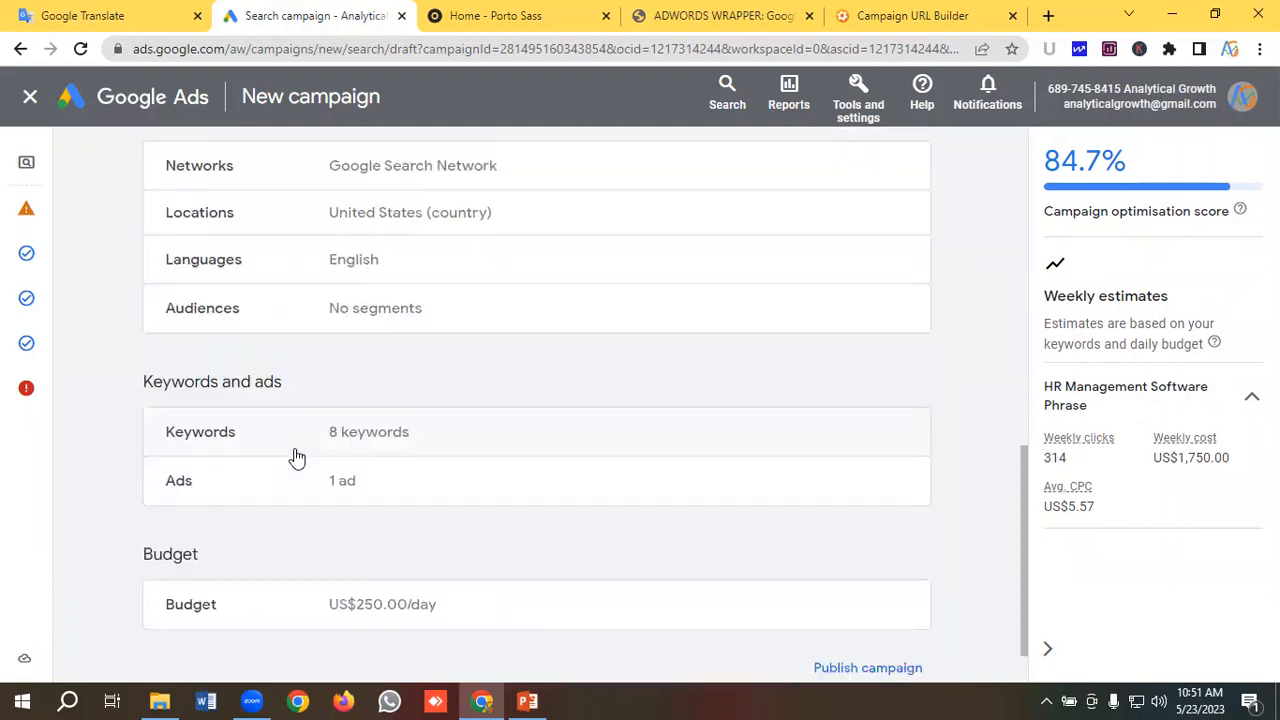
pyautogui.scroll(-1, 257, 483)
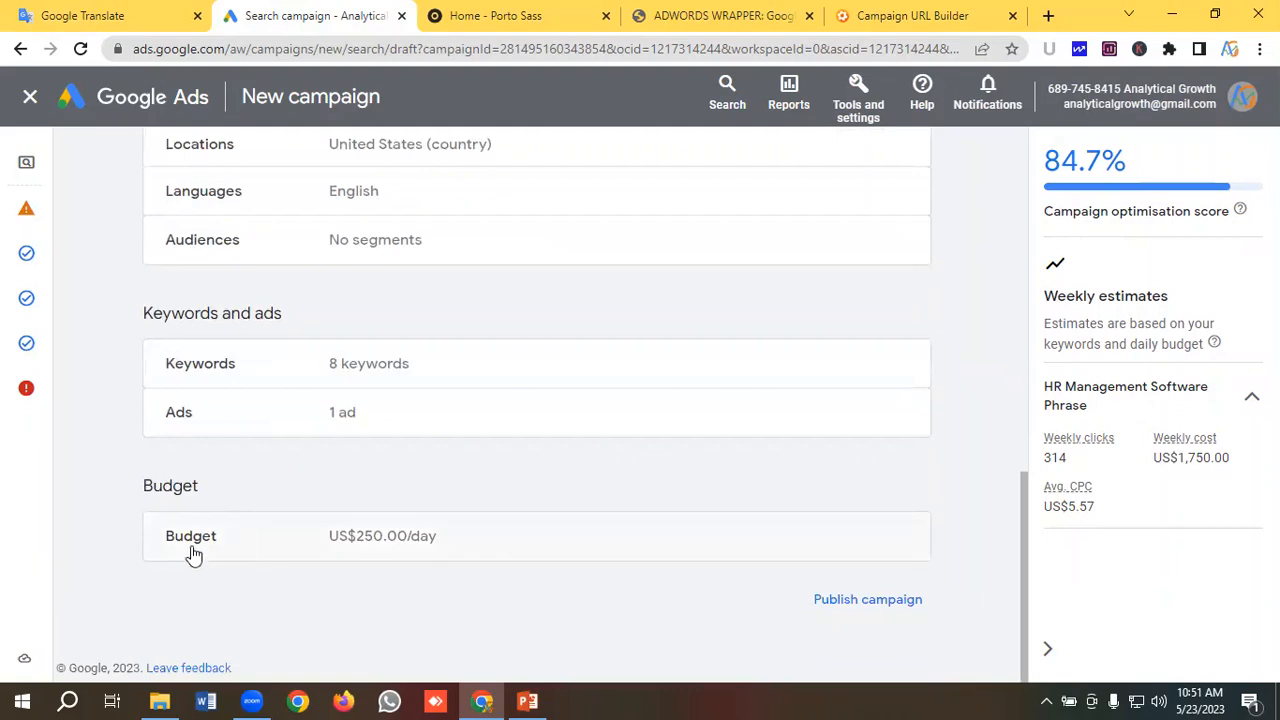
pyautogui.scroll(4, 443, 484)
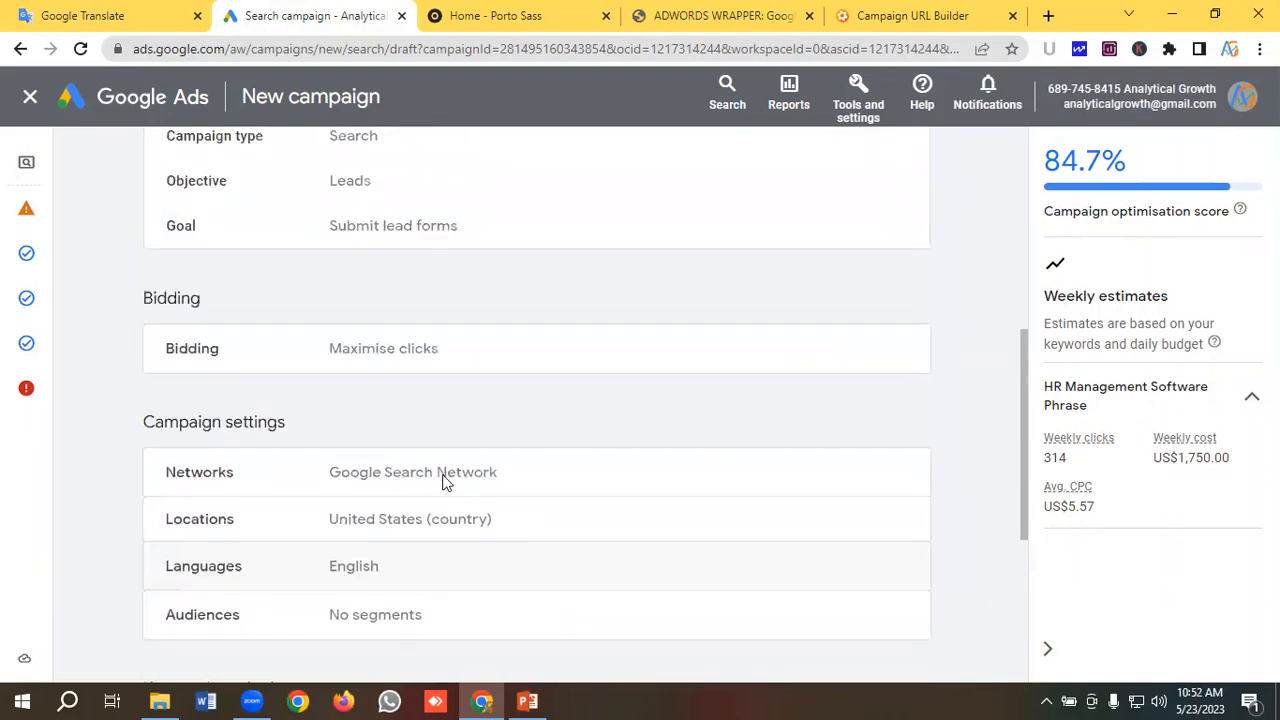
pyautogui.scroll(6, 430, 460)
pyautogui.scroll(-9, 451, 443)
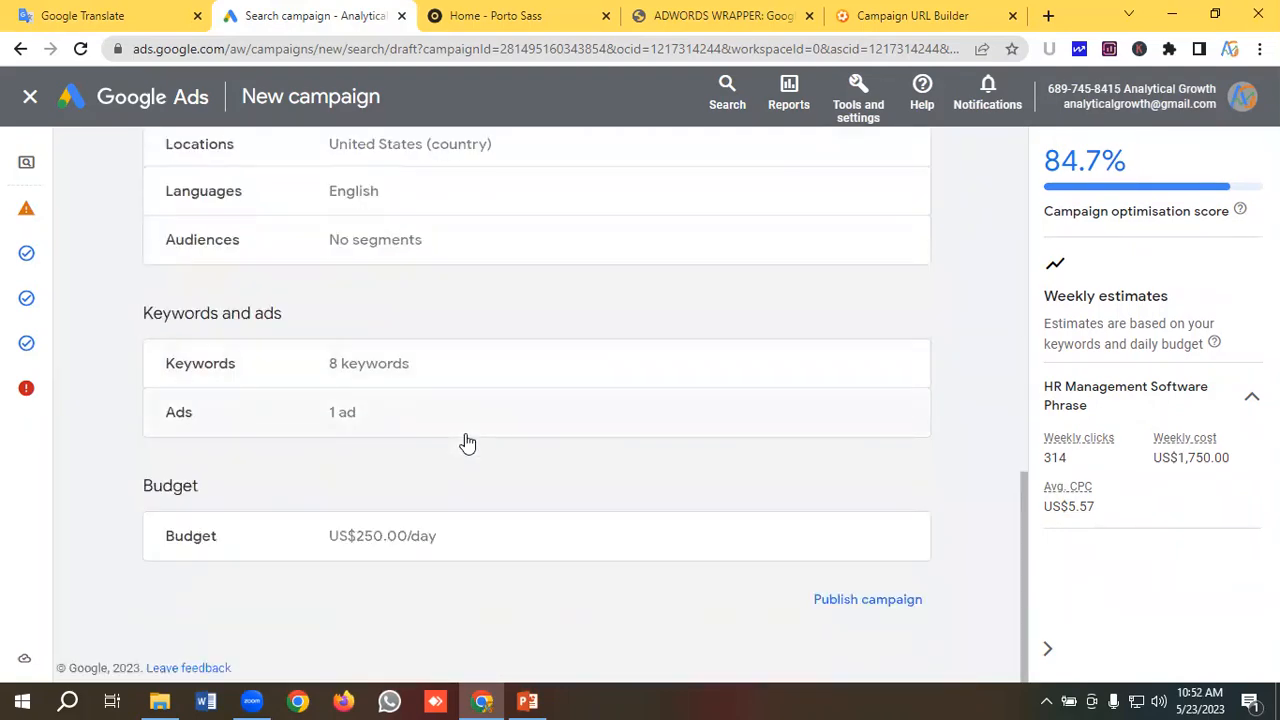
# Publish the campaign without adding billing information, and hide the billing alert on its overview page.
pyautogui.click(868, 601)
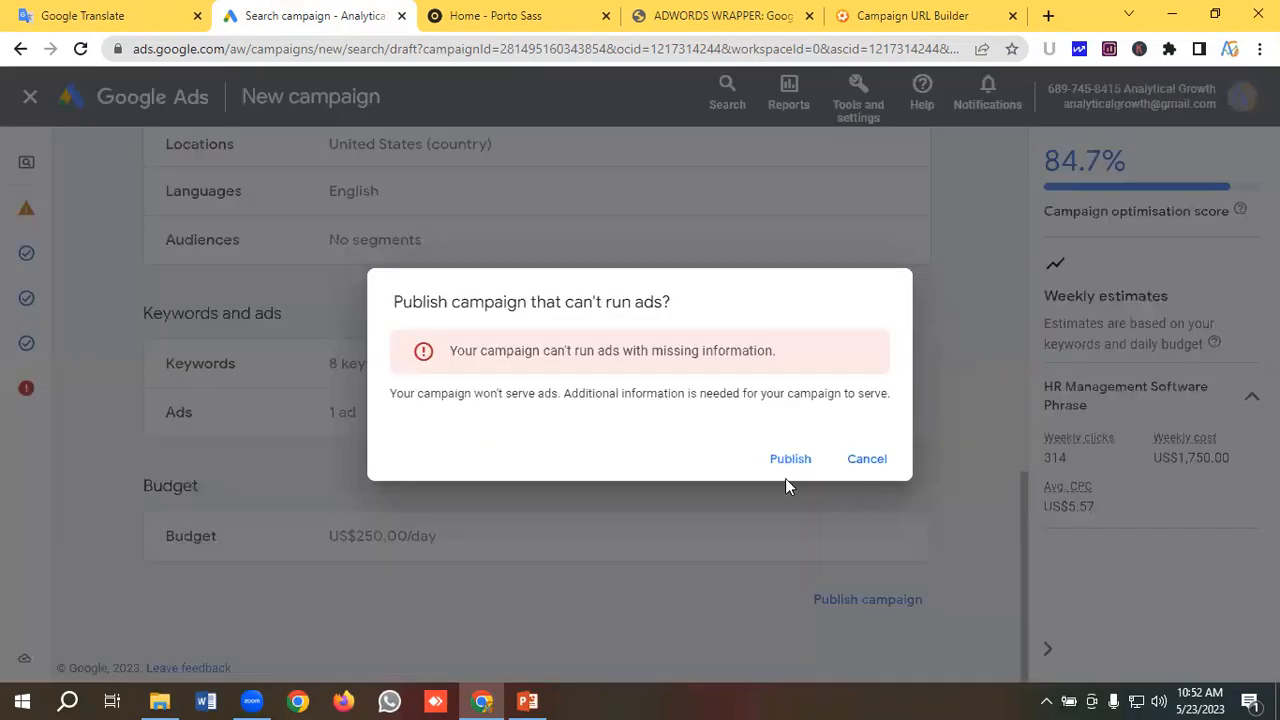
pyautogui.click(785, 461)
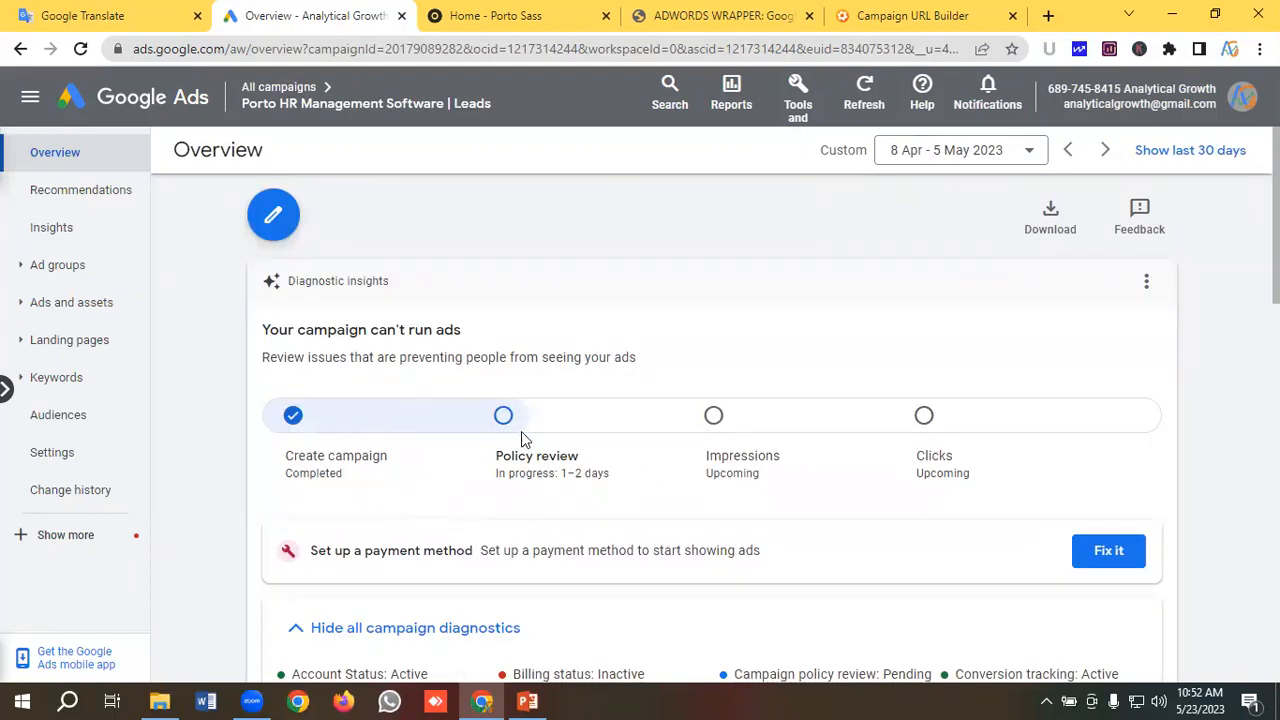
pyautogui.scroll(1, 537, 507)
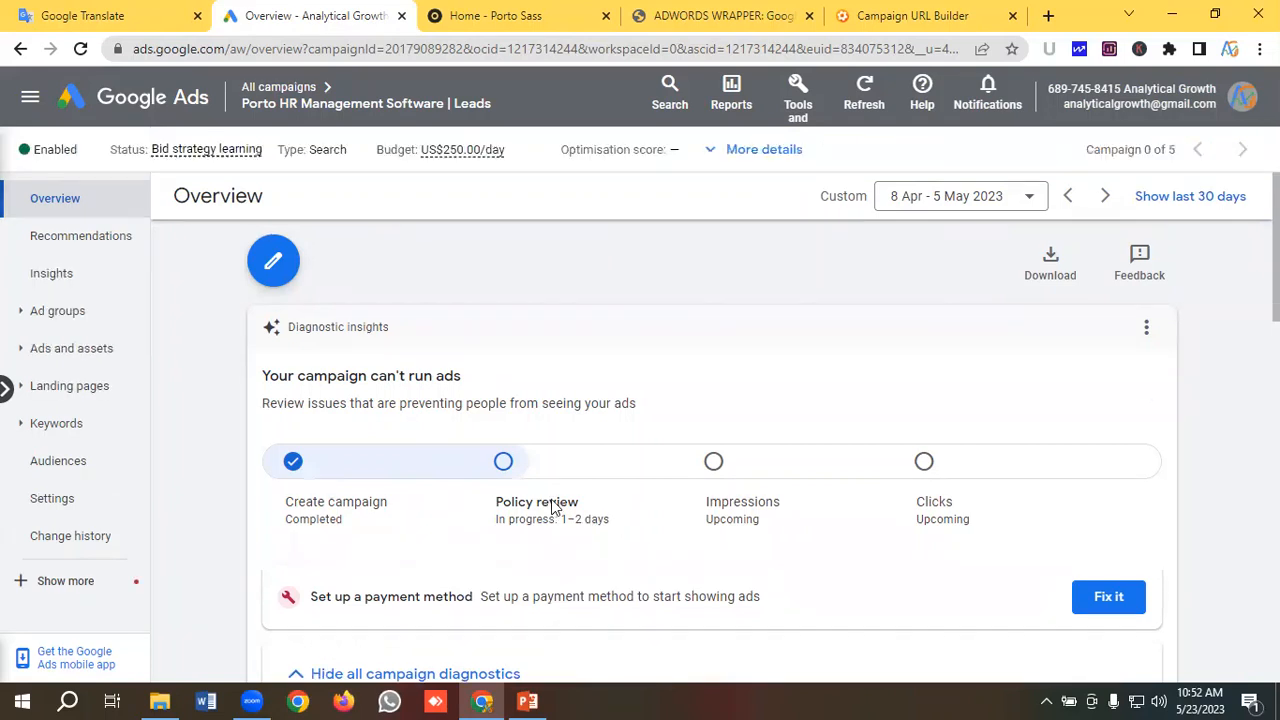
pyautogui.scroll(1, 534, 480)
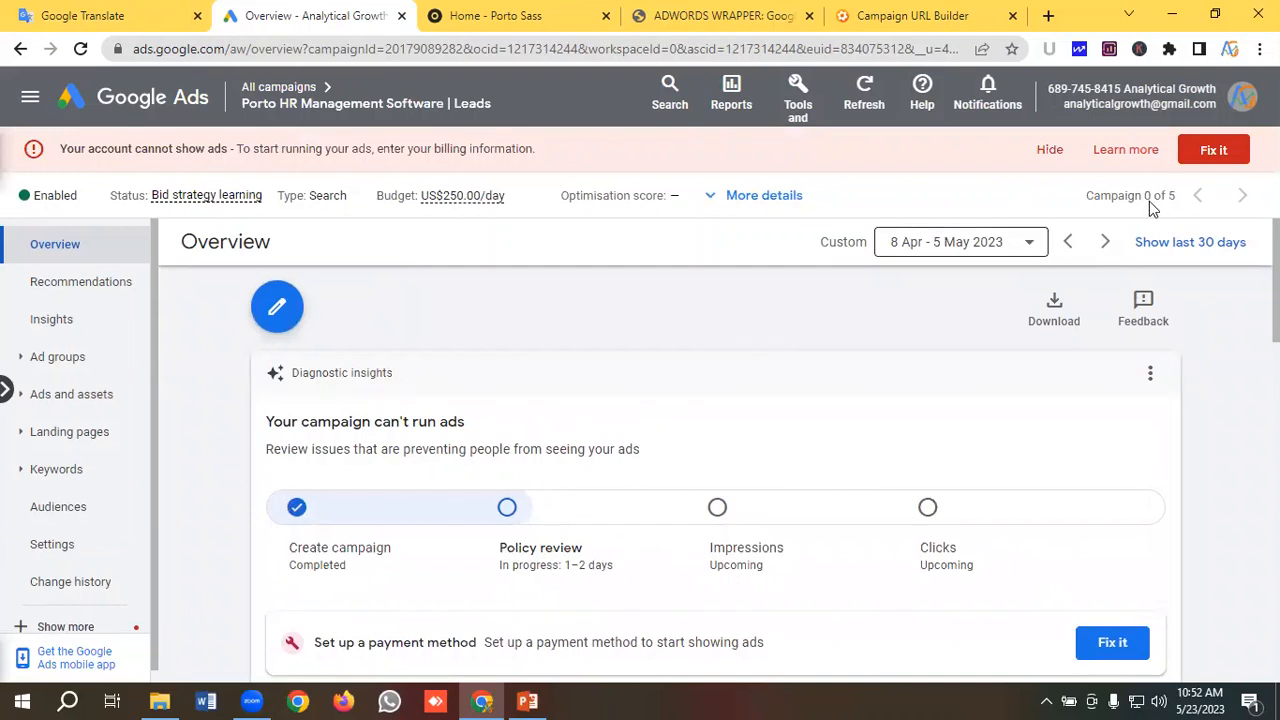
pyautogui.click(1050, 153)
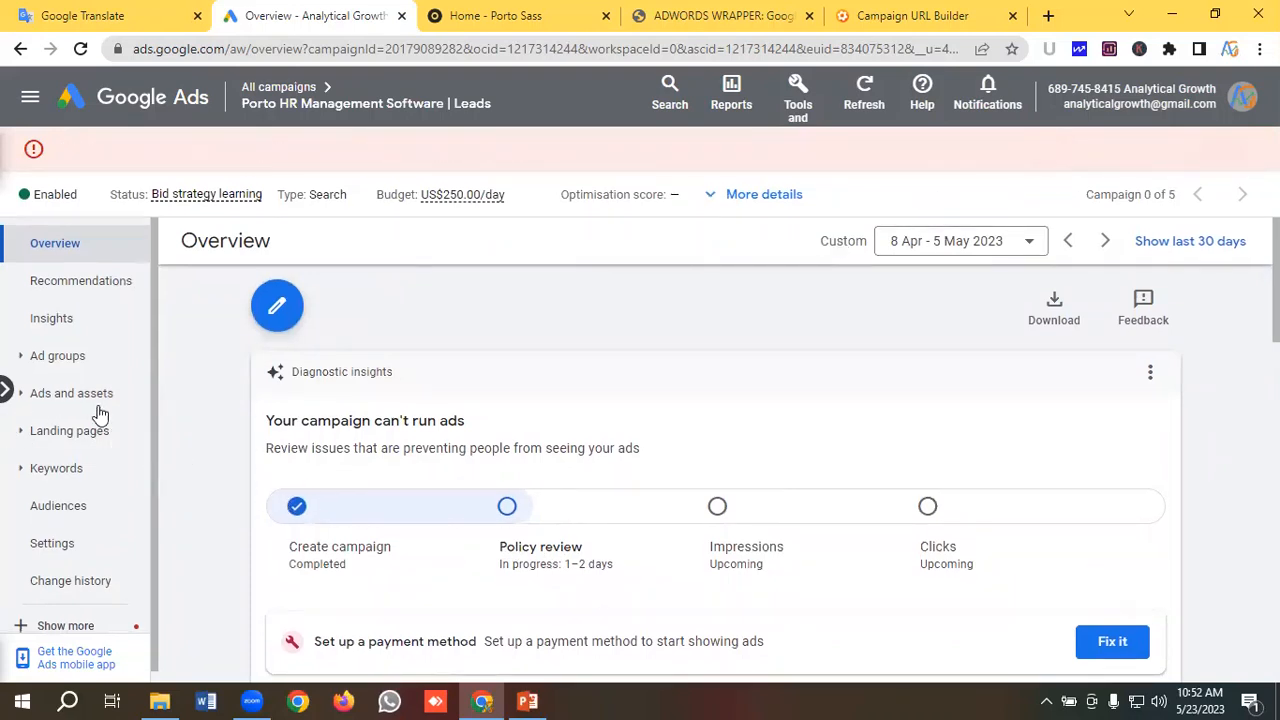
# Open the campaign's ads list and copy its responsive search ad.
pyautogui.click(71, 352)
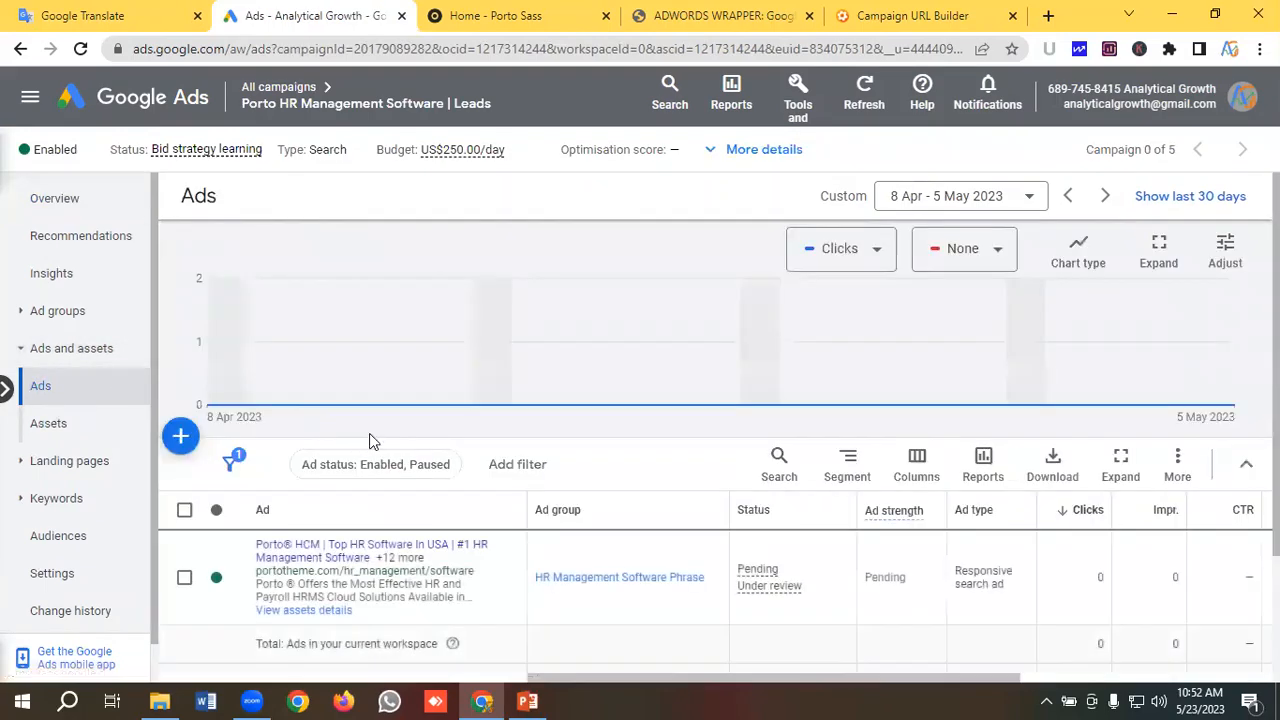
pyautogui.scroll(-2, 369, 433)
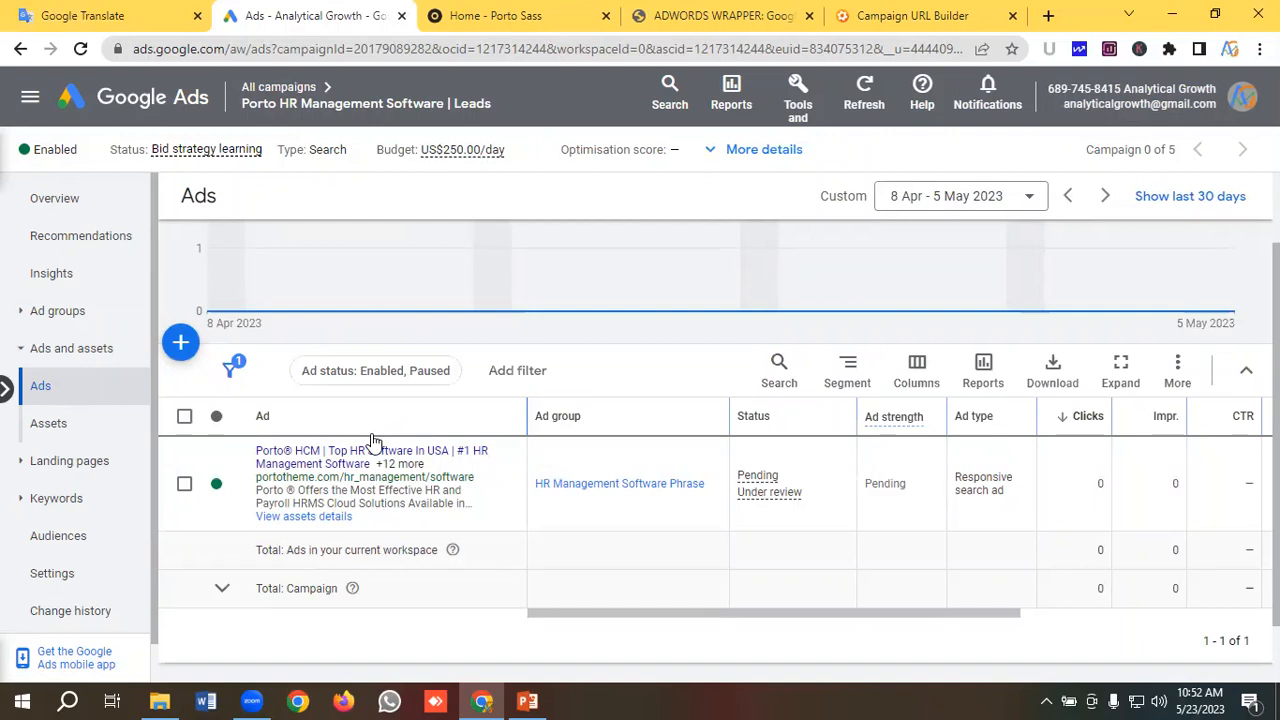
pyautogui.click(185, 486)
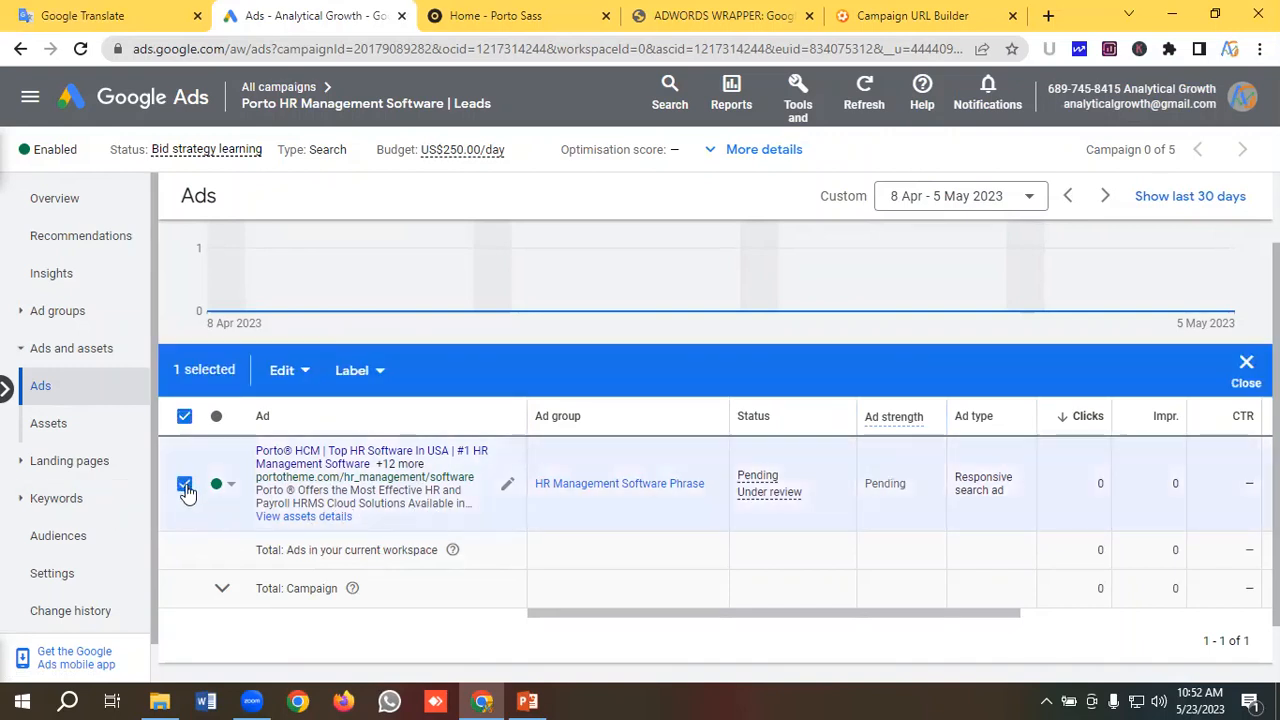
pyautogui.click(282, 372)
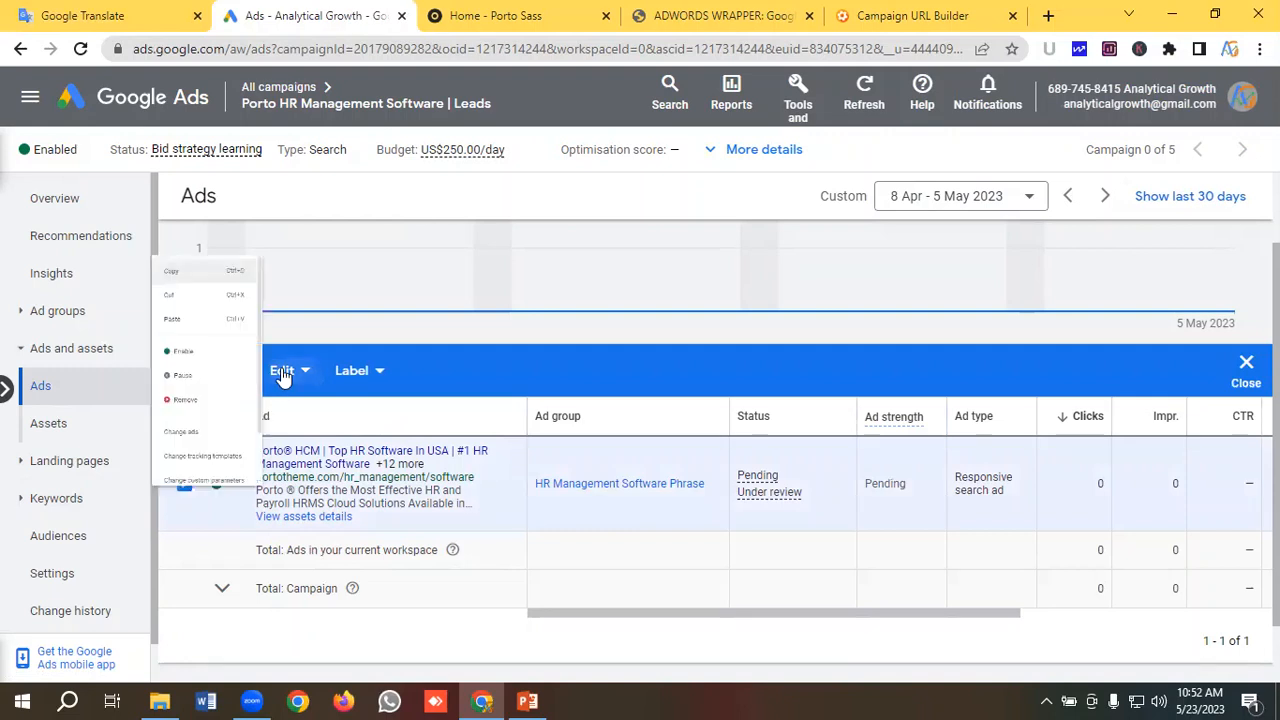
pyautogui.click(90, 182)
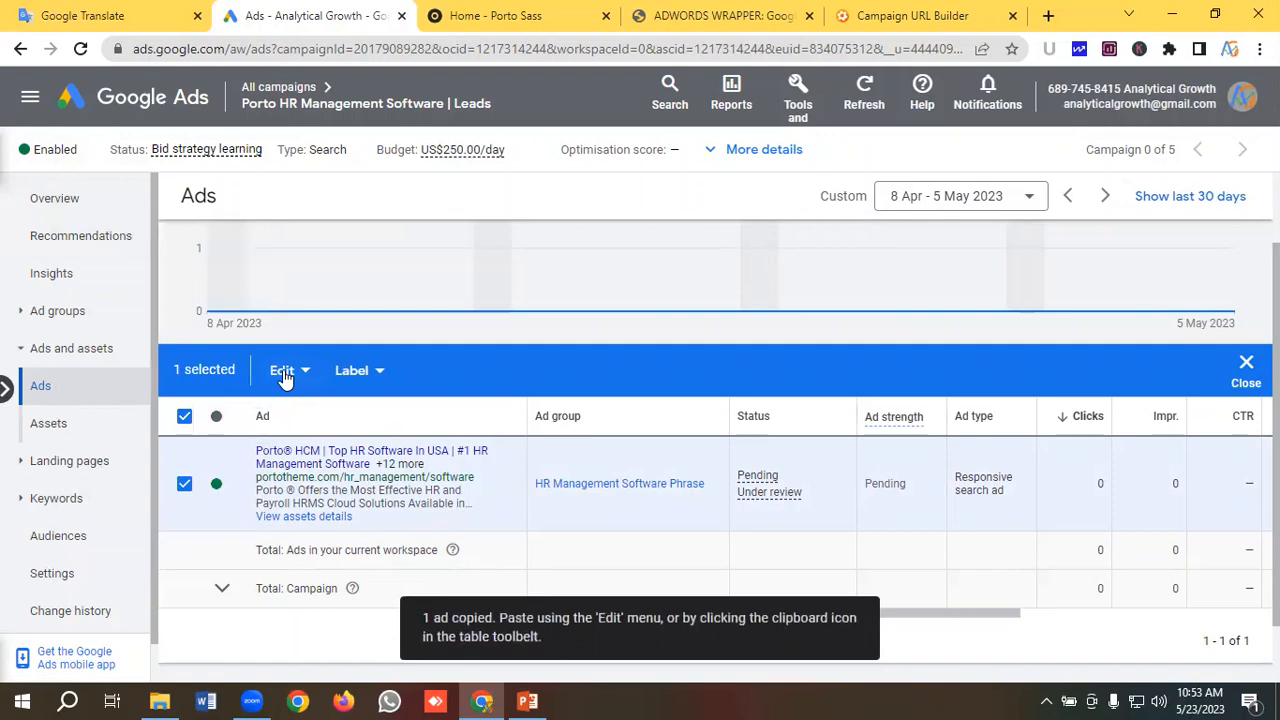
# Choose the HR Management Software Phrase ad group in the Porto HR Management Software | Leads campaign as the destination for pasting the copied ad.
pyautogui.click(284, 373)
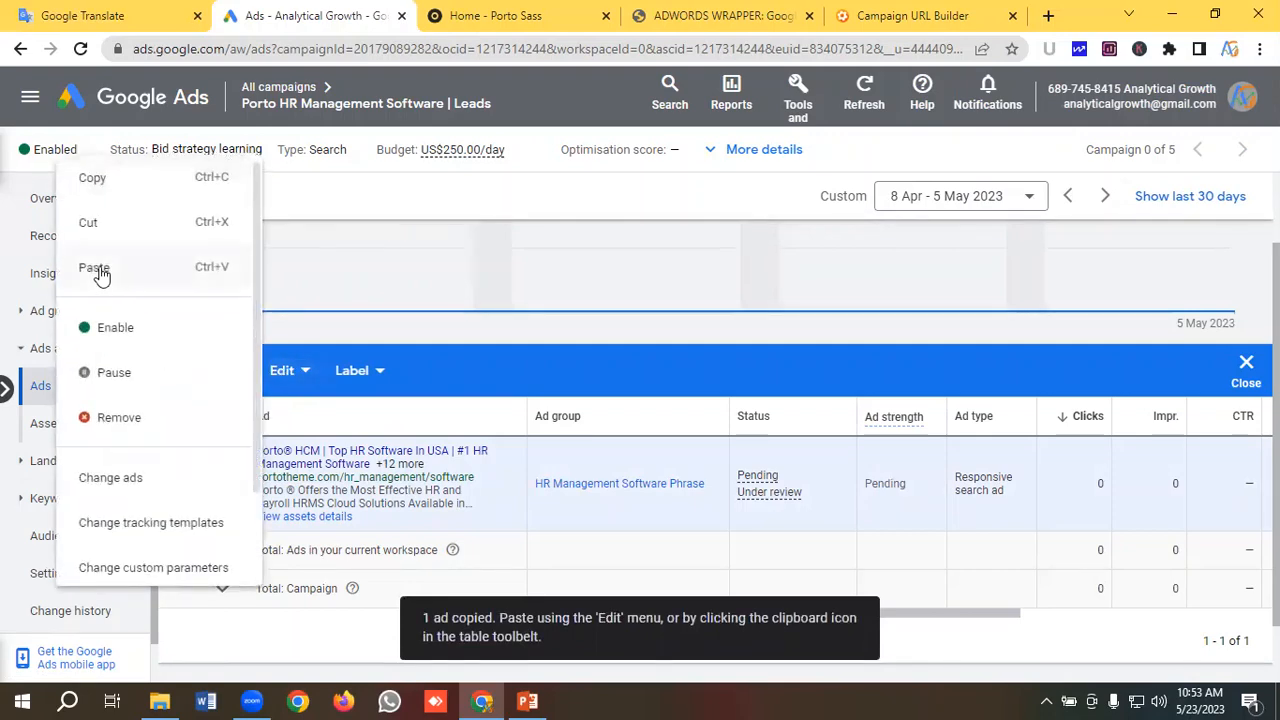
pyautogui.click(100, 270)
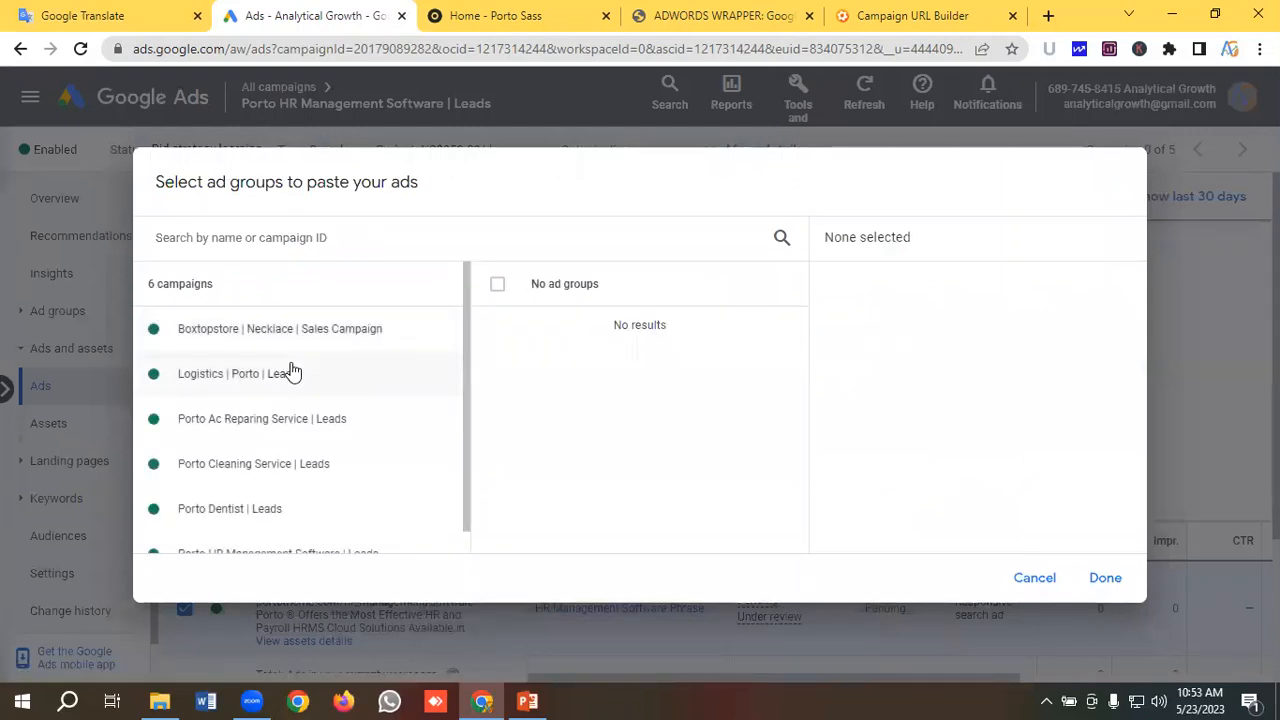
pyautogui.scroll(-1, 290, 372)
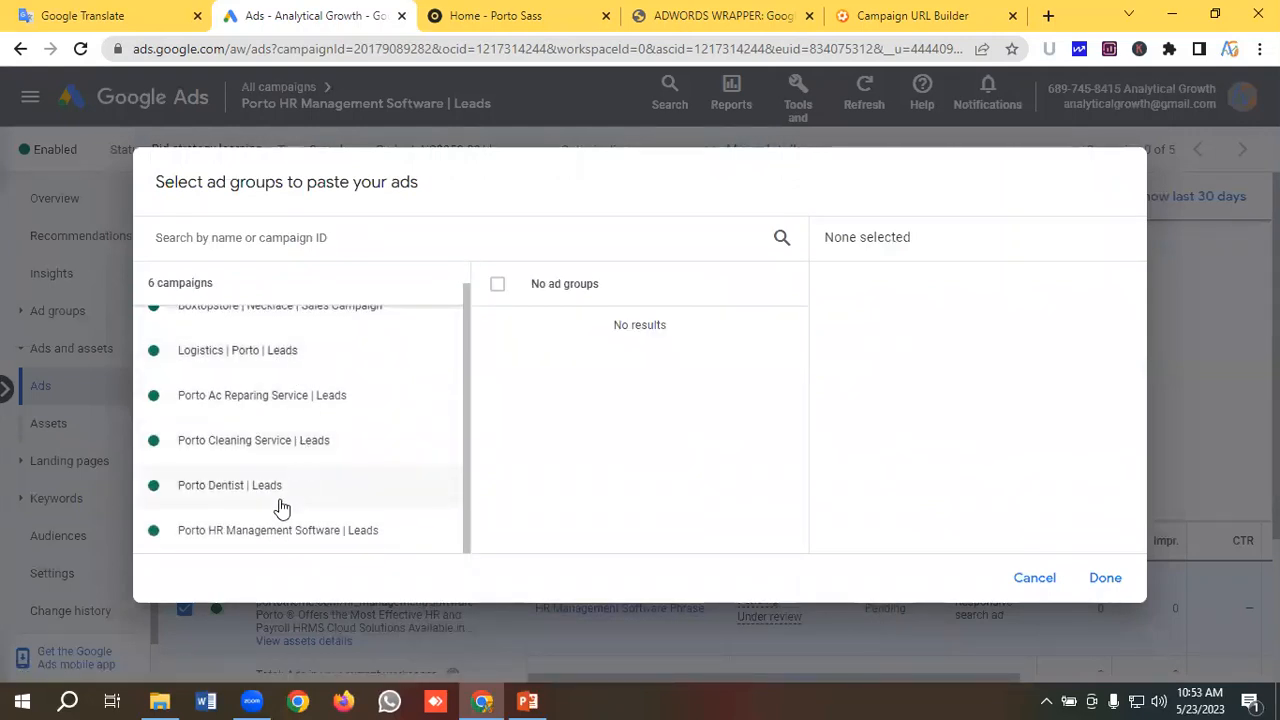
pyautogui.click(258, 535)
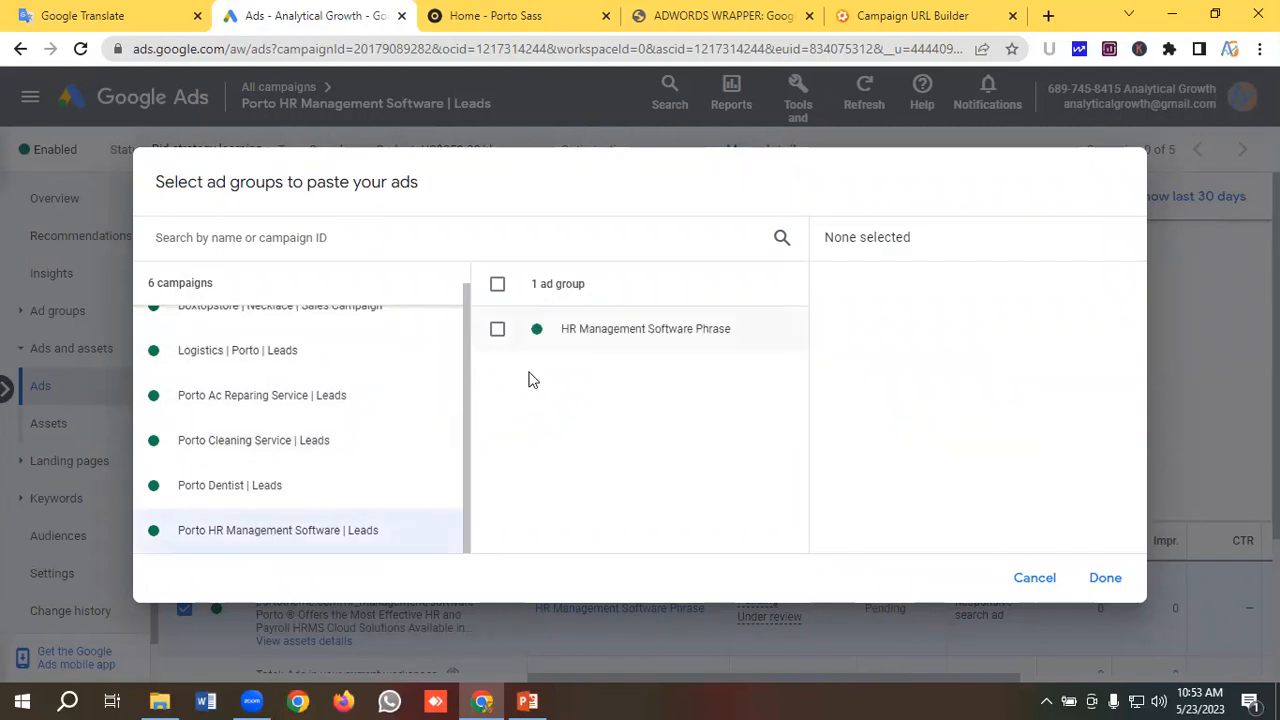
pyautogui.click(533, 335)
pyautogui.click(1108, 583)
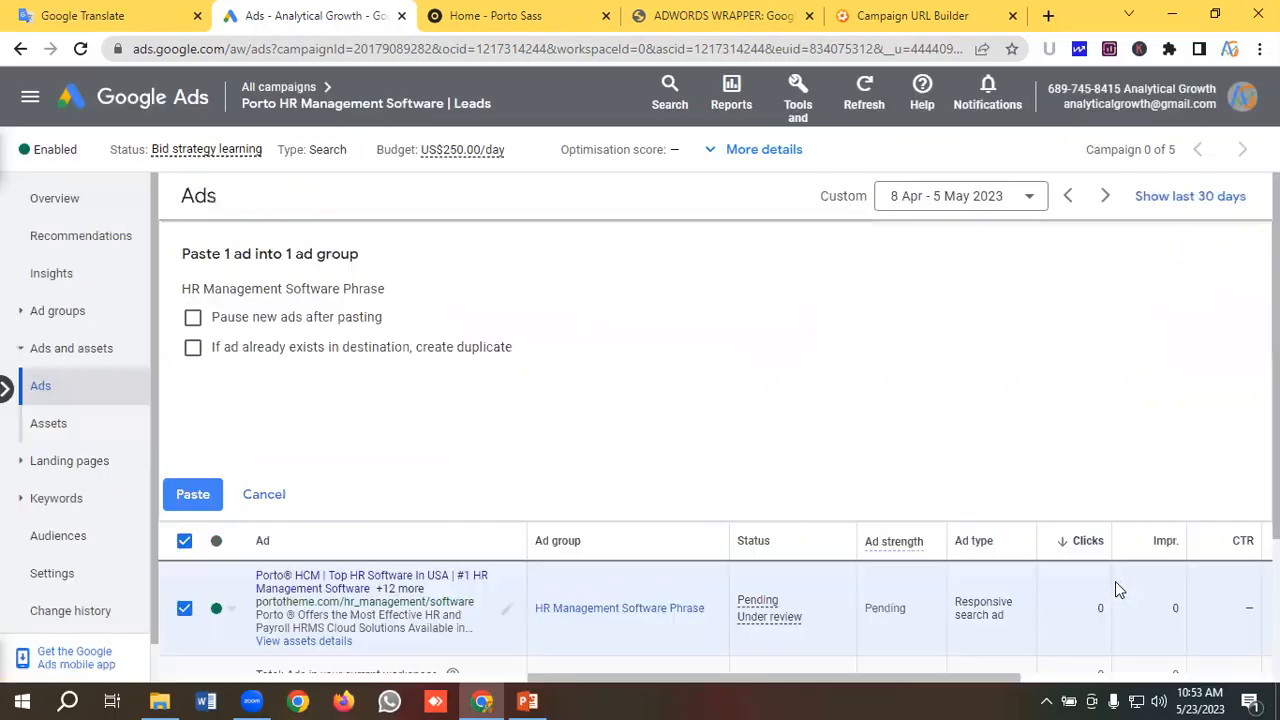
# Paste the ad with the options to pause new ads after pasting and create a duplicate if it already exists.
pyautogui.click(194, 320)
pyautogui.click(195, 348)
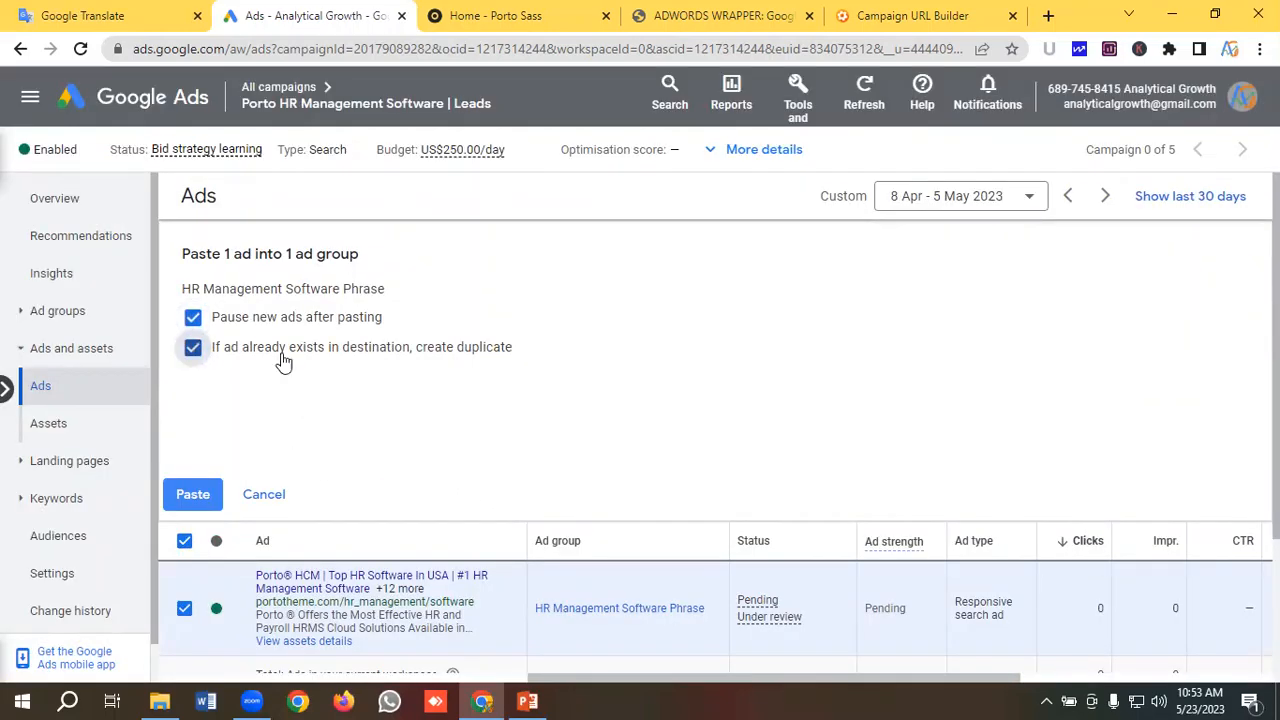
pyautogui.click(195, 501)
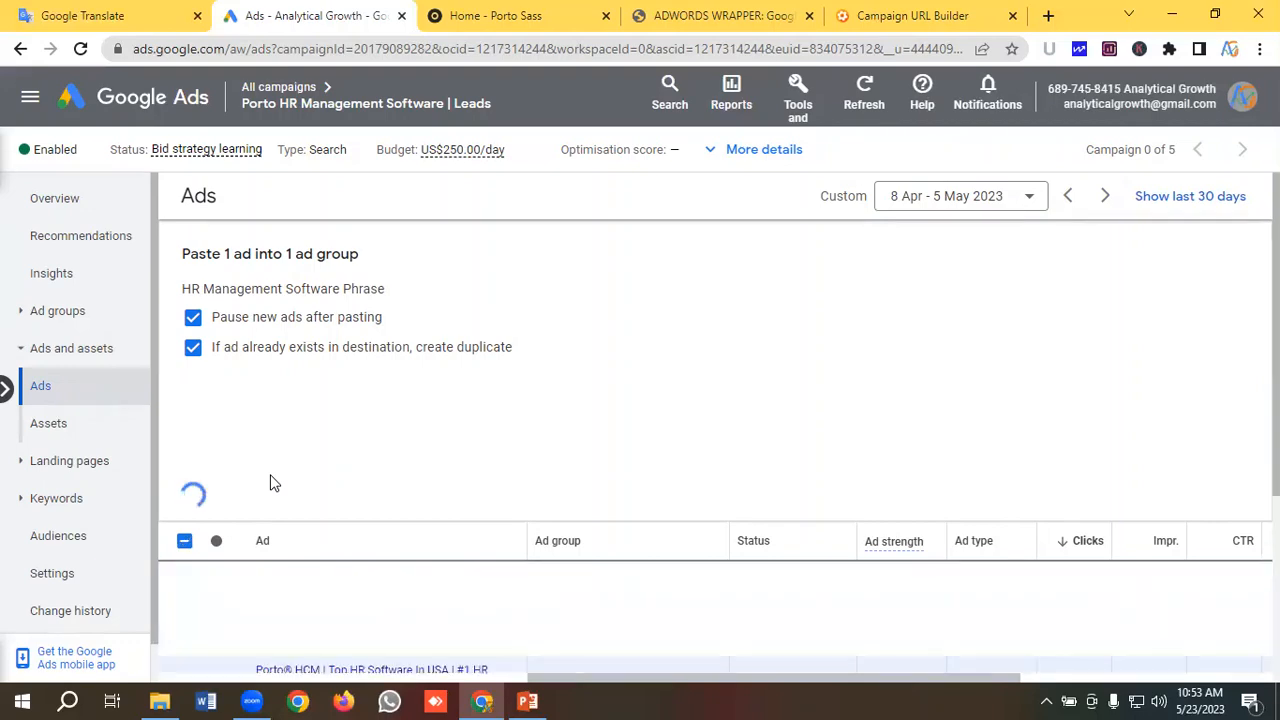
# Deselect the original ad and enable the paused duplicate ad.
pyautogui.scroll(-1, 240, 482)
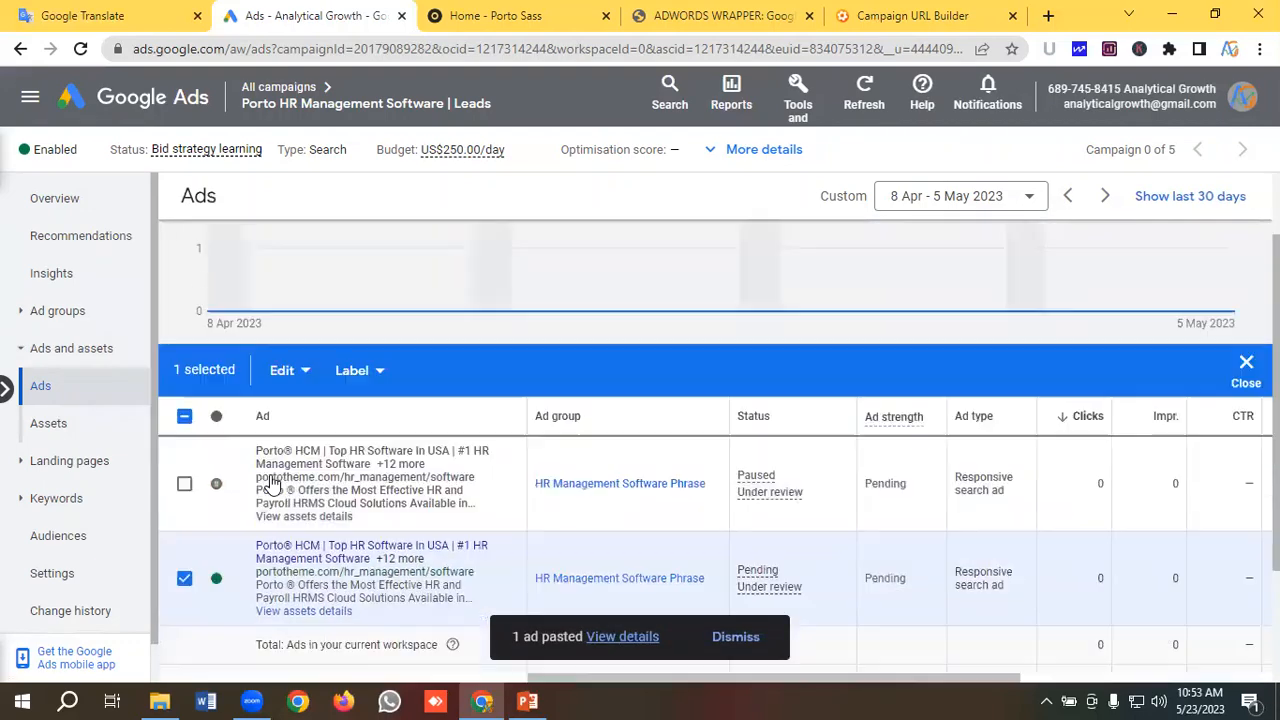
pyautogui.click(184, 578)
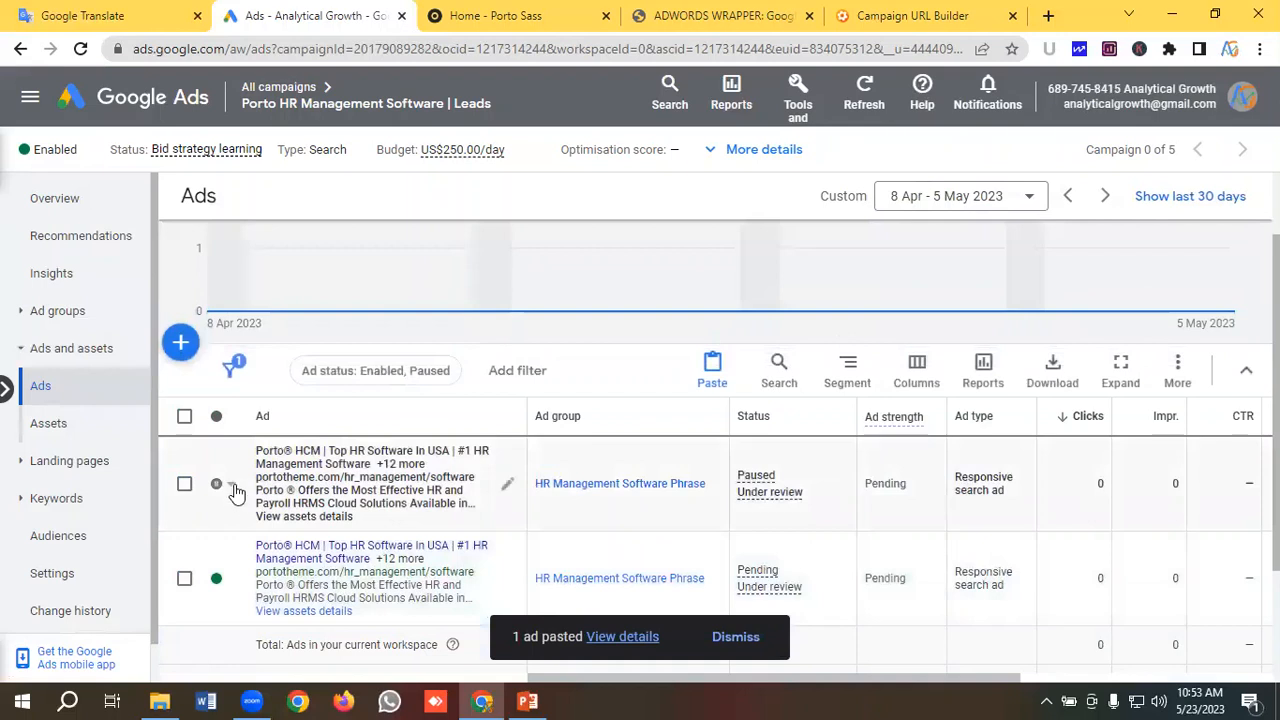
pyautogui.click(229, 488)
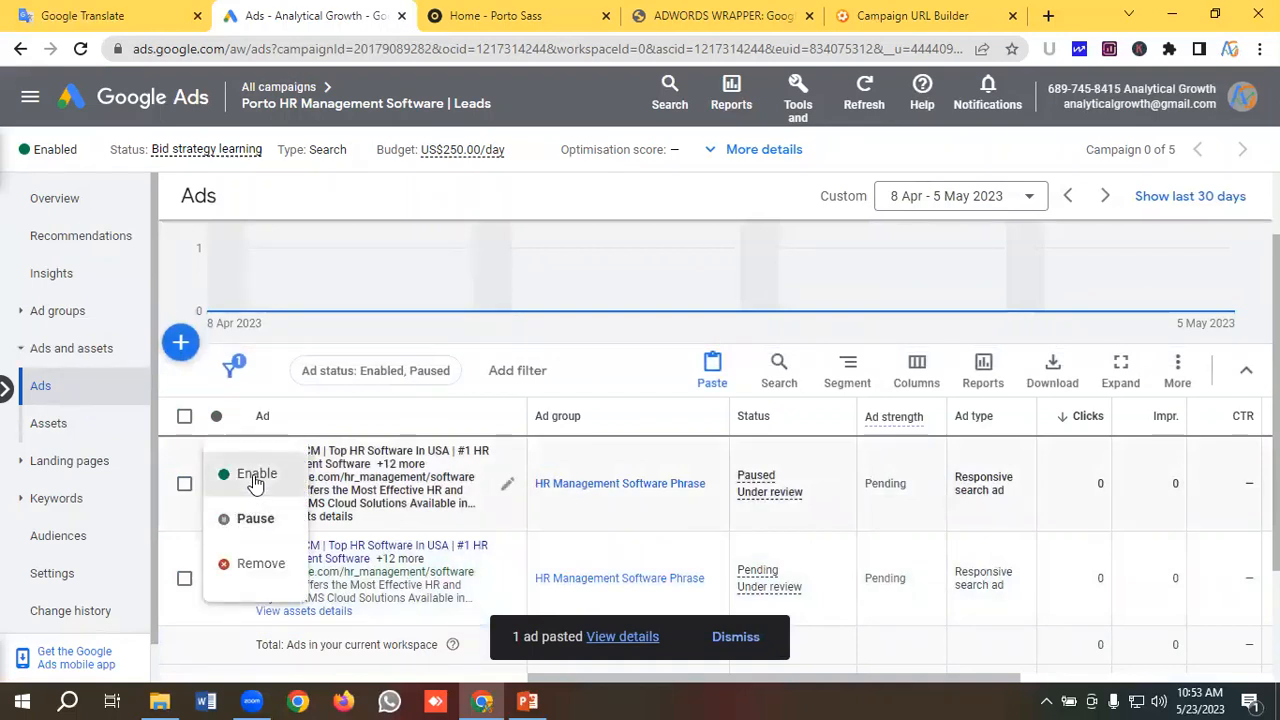
pyautogui.click(251, 477)
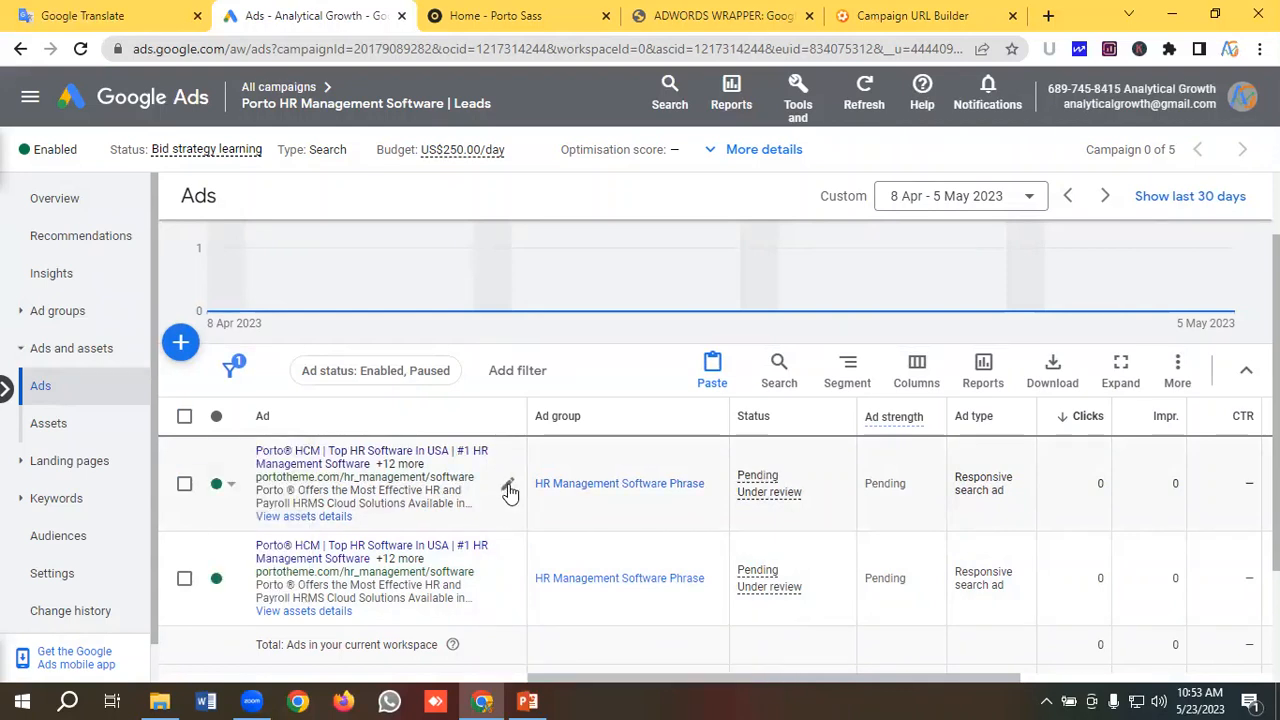
# Open the first responsive search ad for editing and pin the headline "Porto® HCM" to position 1.
pyautogui.click(508, 487)
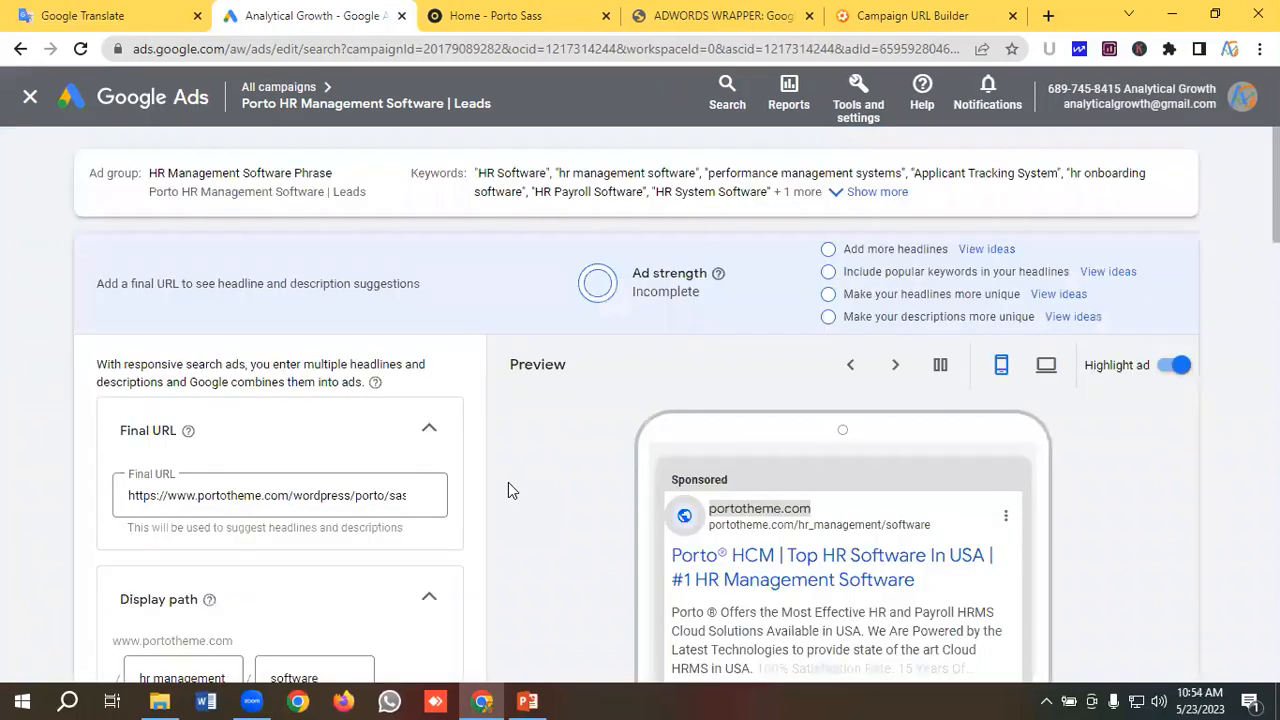
pyautogui.scroll(-3, 294, 491)
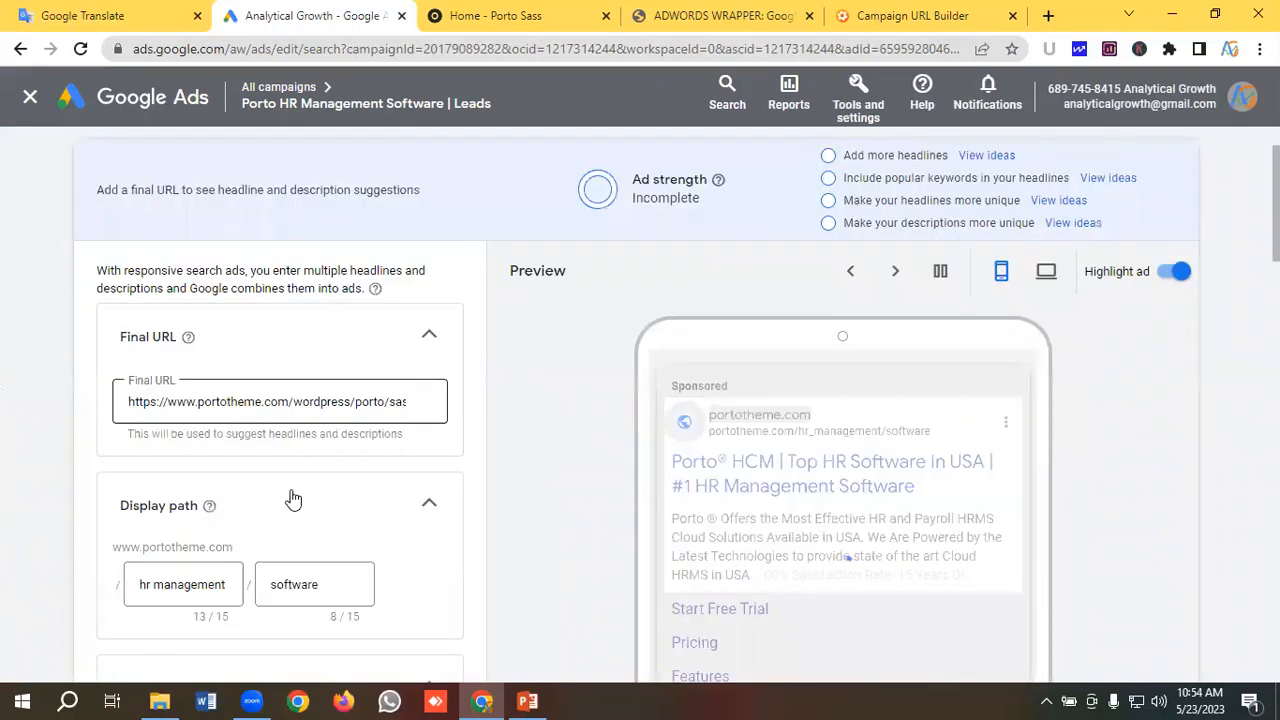
pyautogui.scroll(-1, 322, 497)
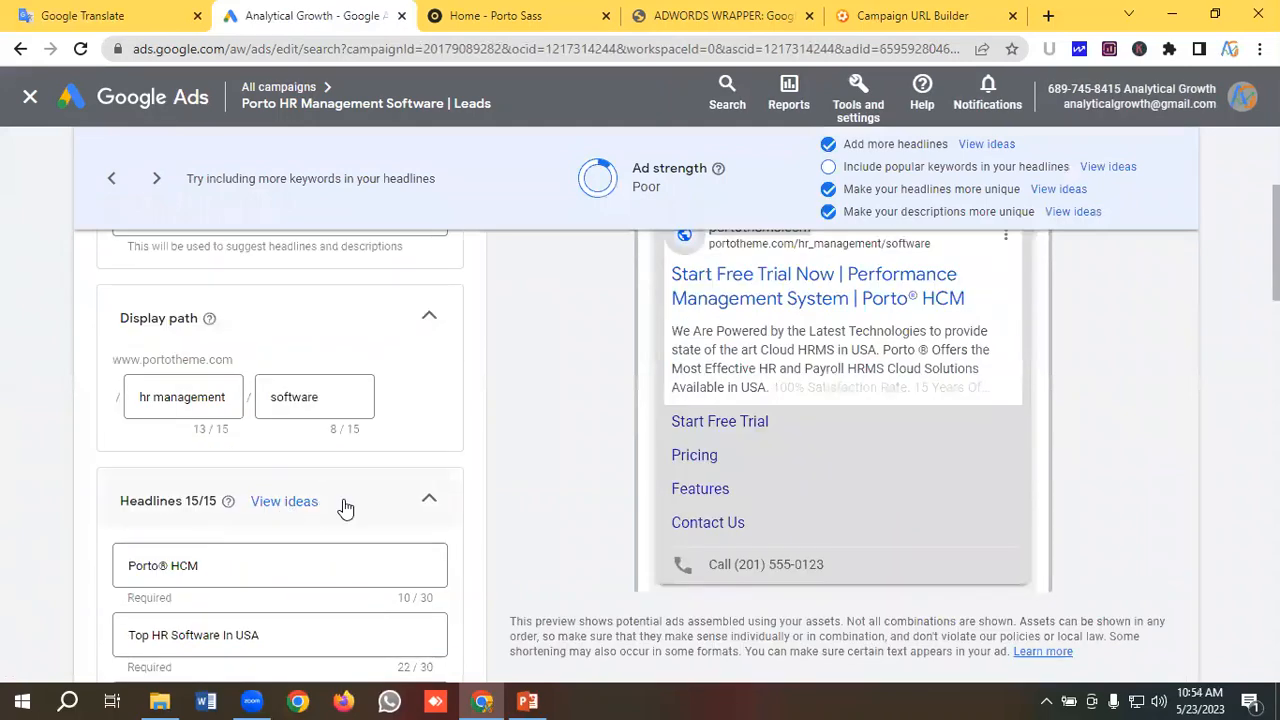
pyautogui.scroll(-2, 163, 521)
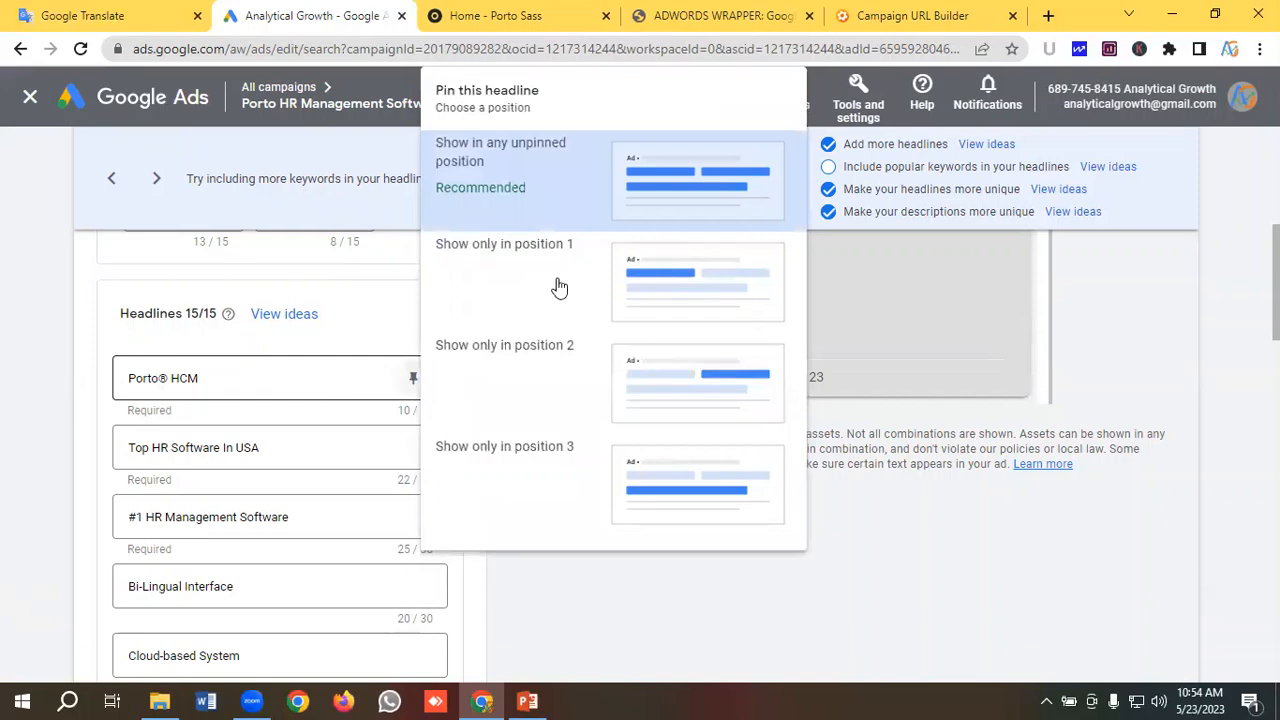
pyautogui.click(688, 277)
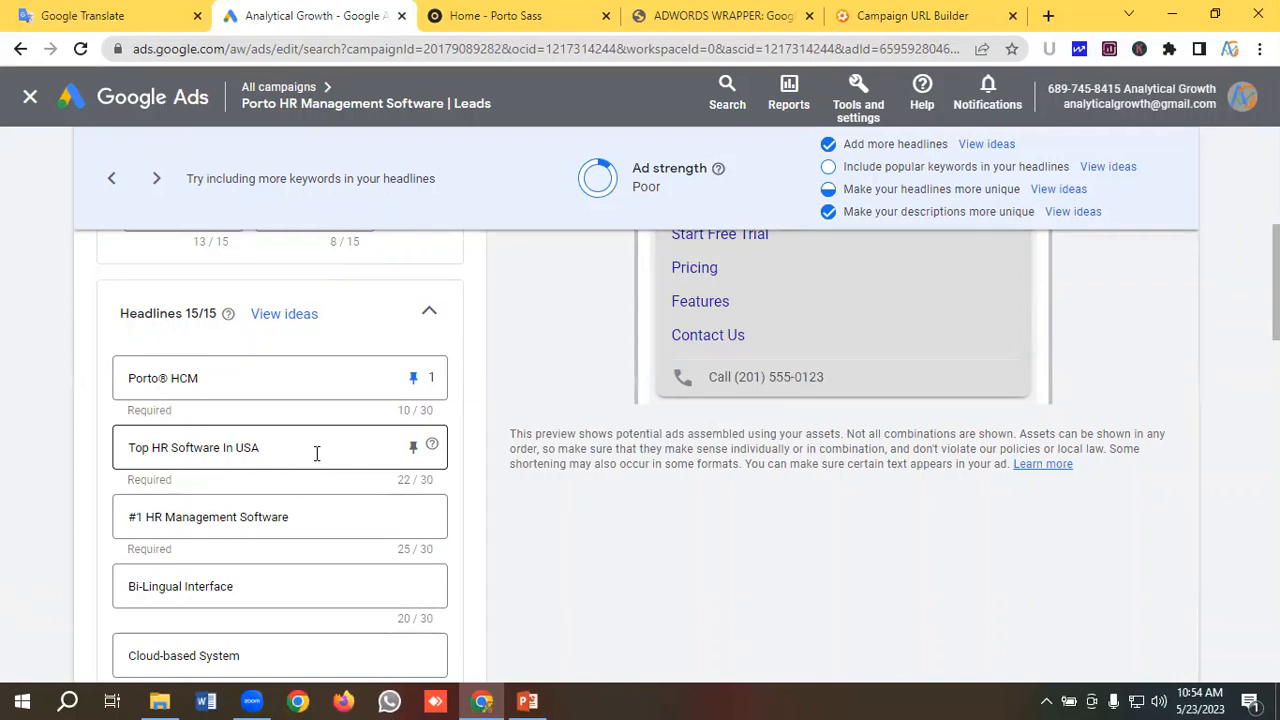
# Pin the headlines "Top HR Software In USA" and "#1 HR Management Software" to position 2.
pyautogui.click(413, 448)
pyautogui.click(661, 409)
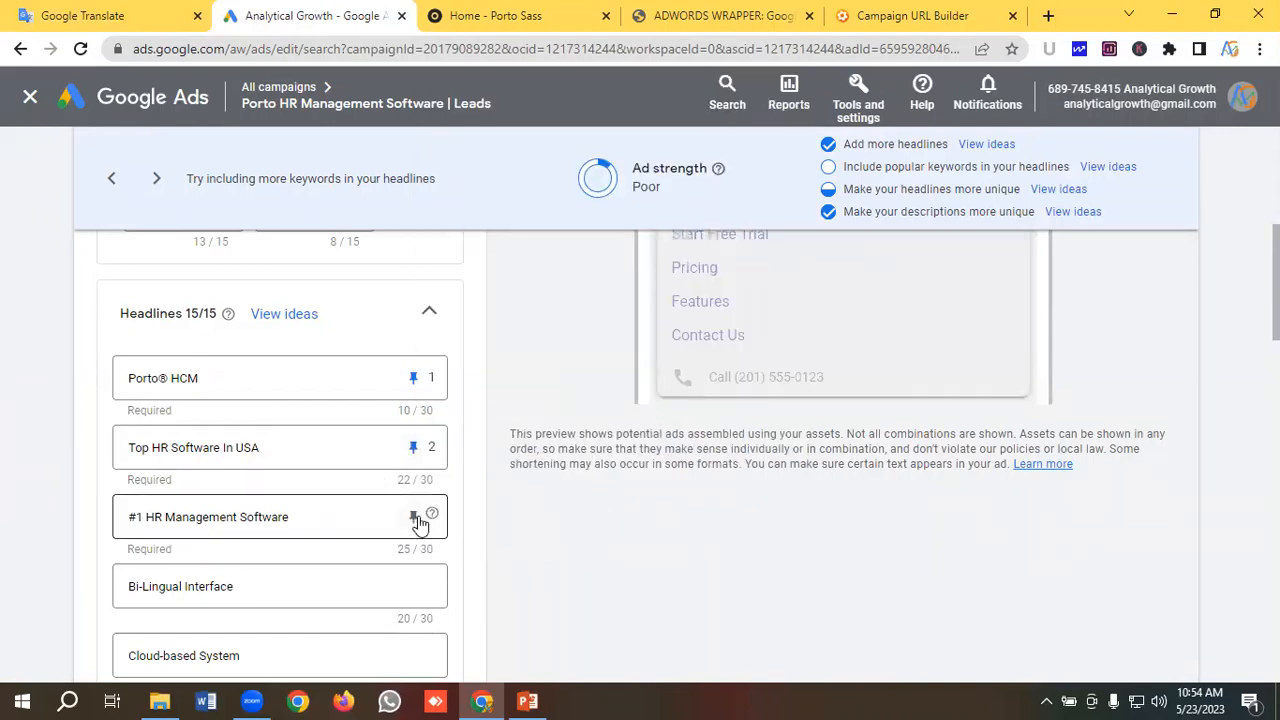
pyautogui.click(413, 517)
pyautogui.click(689, 403)
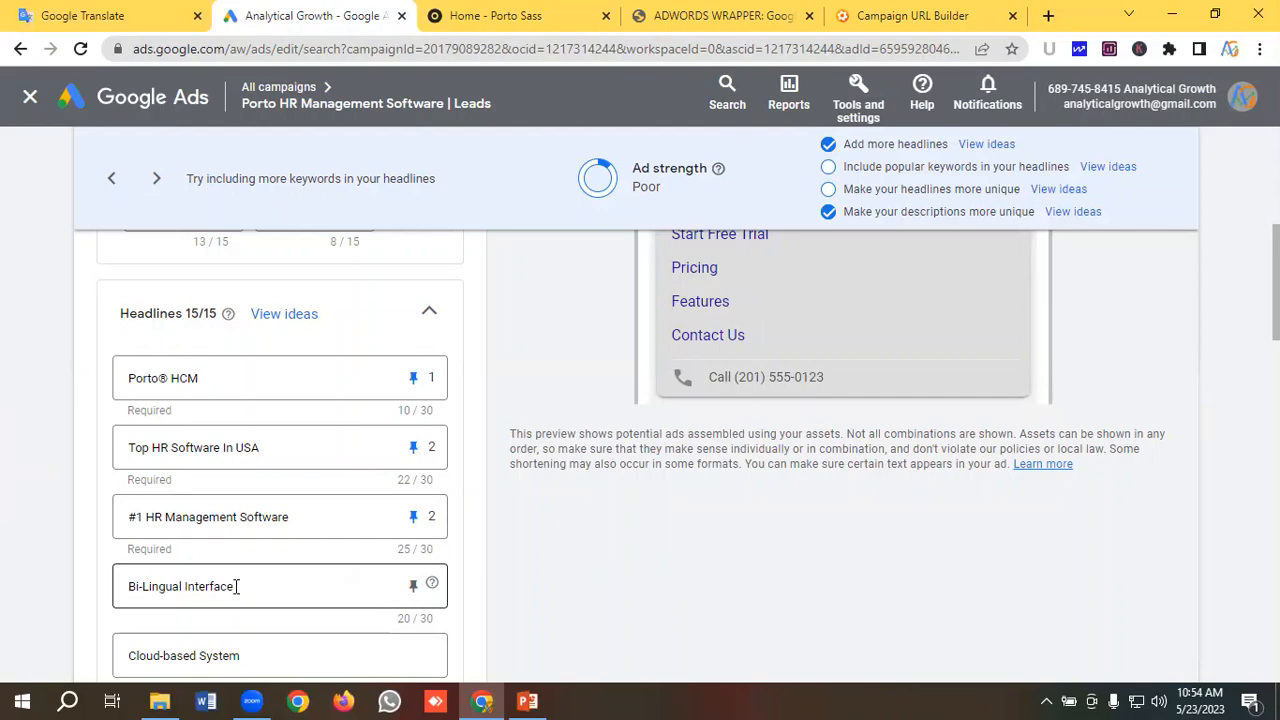
# Pin the headlines "Bi-Lingual Interface" and "Cloud-based System" to position 3.
pyautogui.click(413, 586)
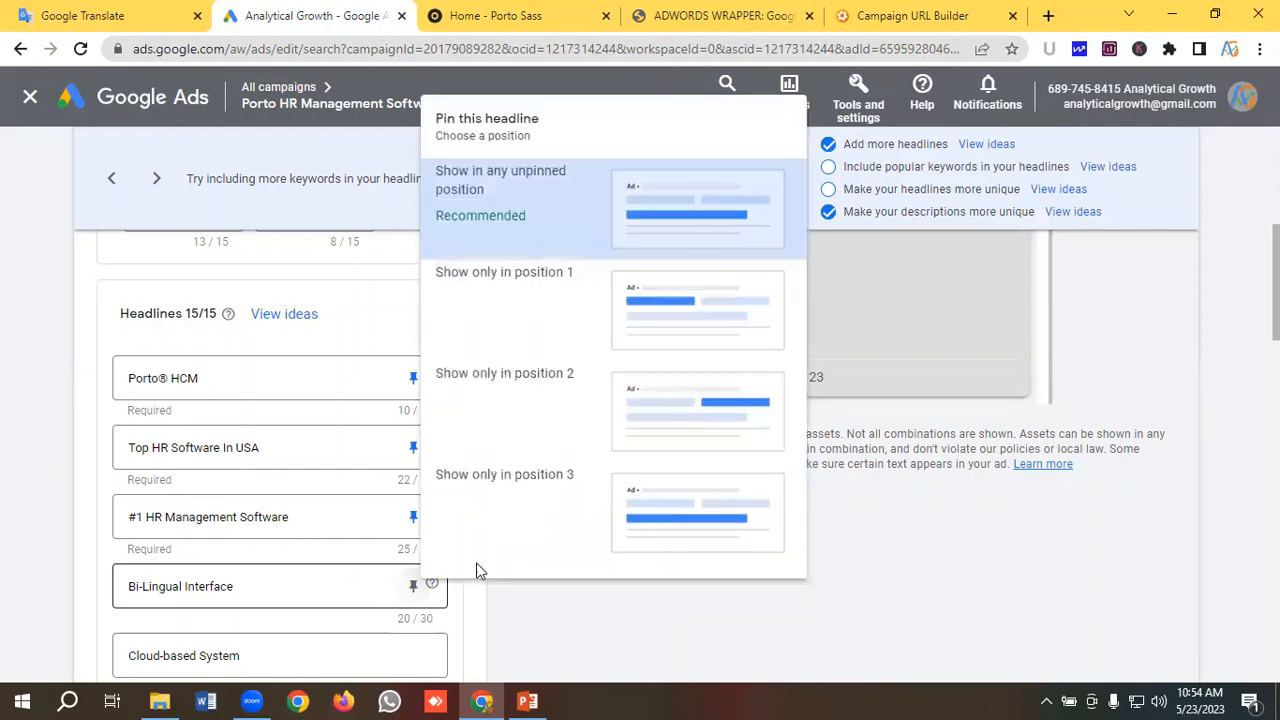
pyautogui.click(714, 502)
pyautogui.scroll(-1, 374, 463)
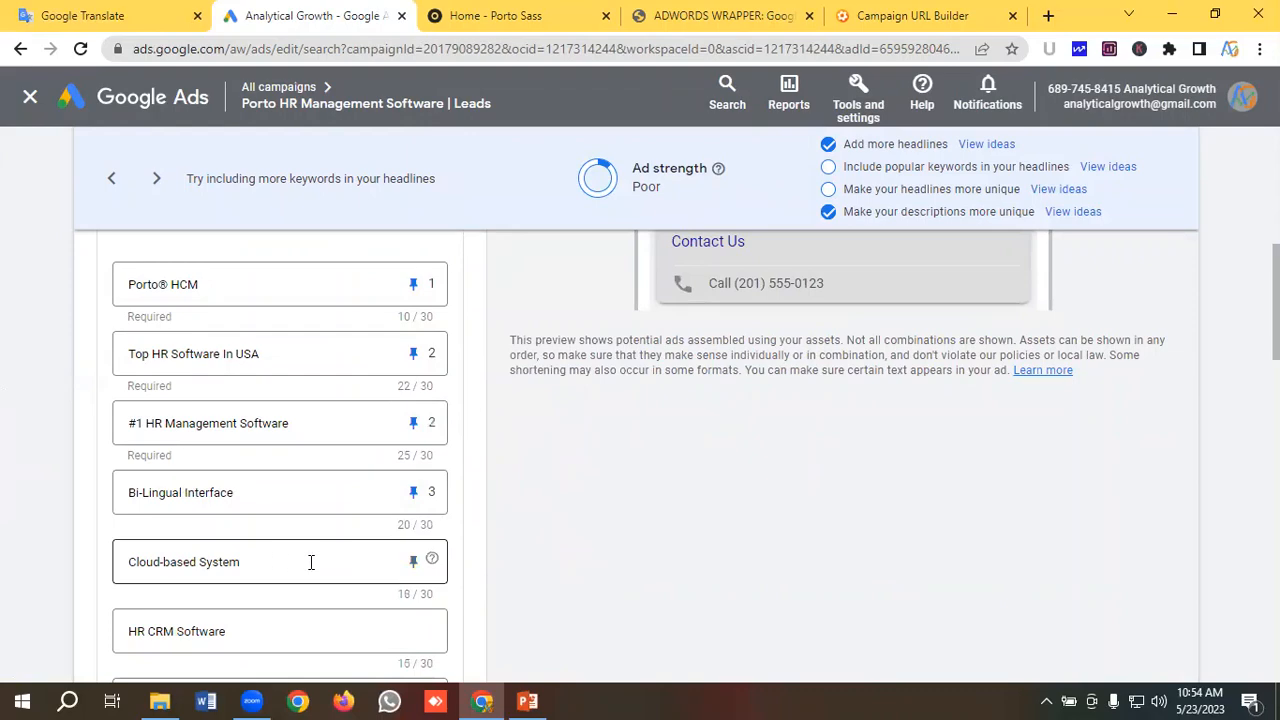
pyautogui.click(413, 561)
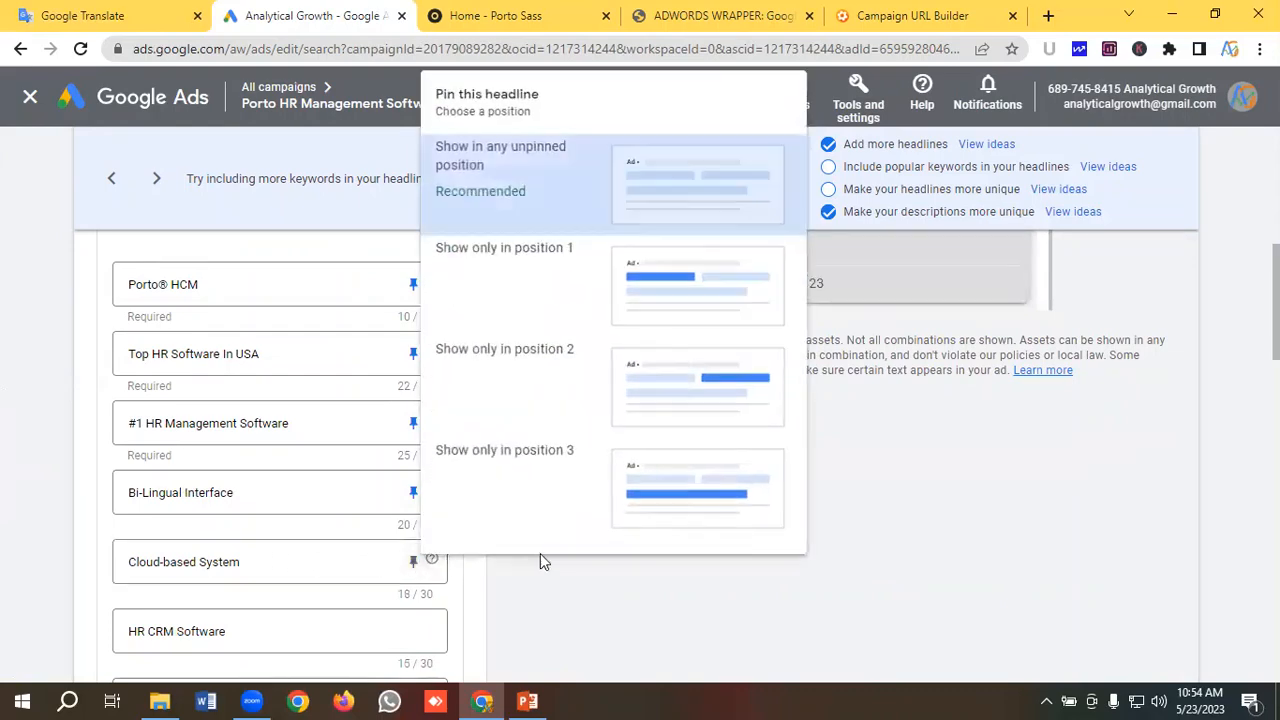
pyautogui.click(677, 517)
# Pin the headline "HR CRM Software" to position 2 and "Enterprise Level Security" to position 3.
pyautogui.scroll(-1, 337, 486)
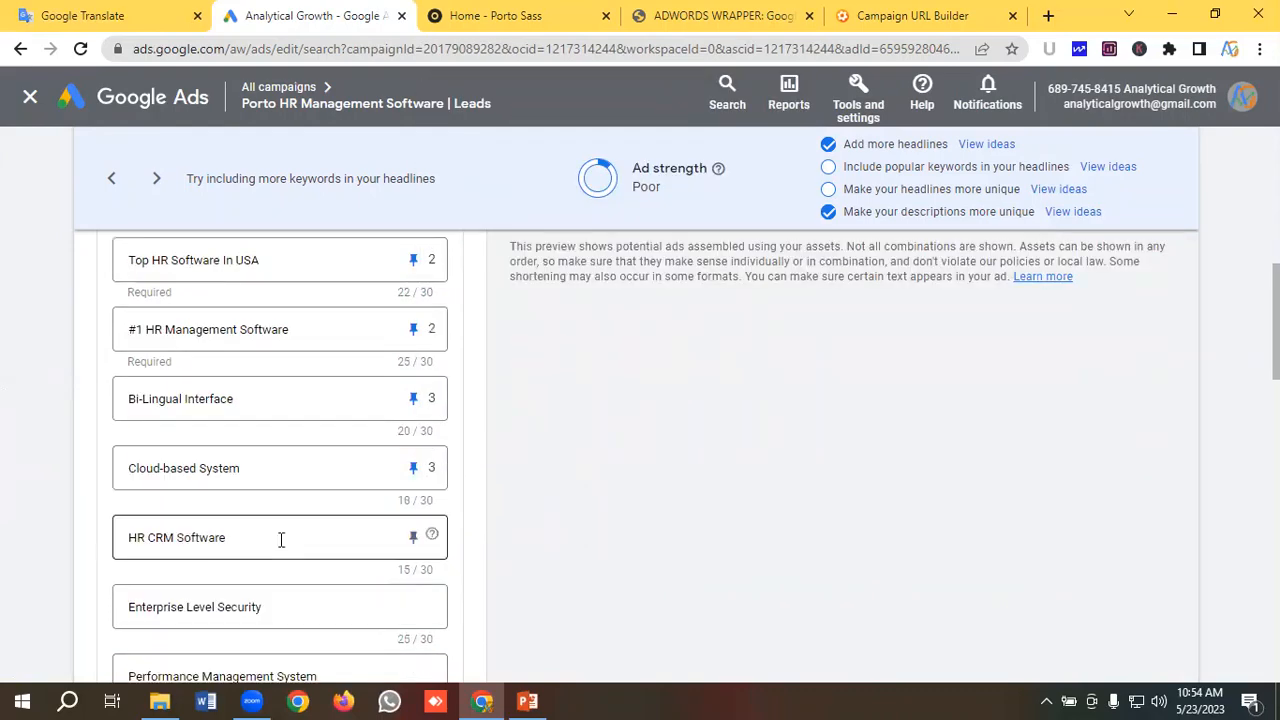
pyautogui.click(409, 540)
pyautogui.click(650, 398)
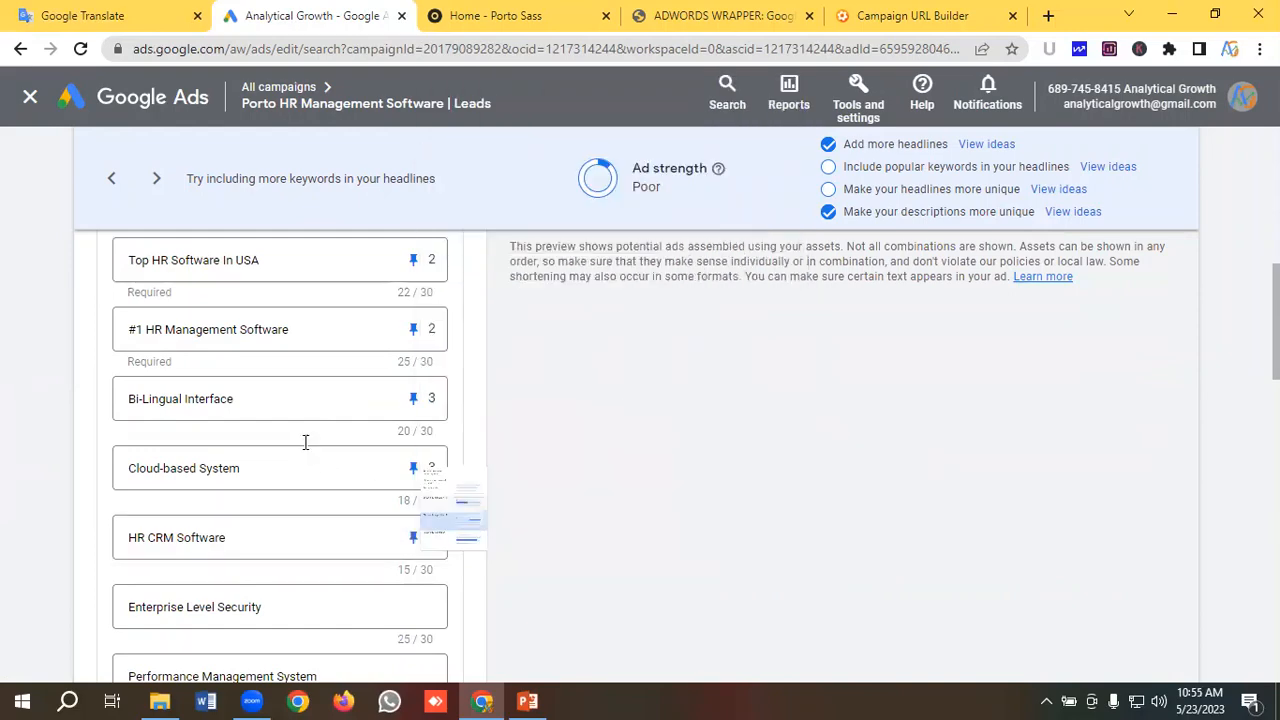
pyautogui.scroll(-1, 341, 512)
pyautogui.click(409, 519)
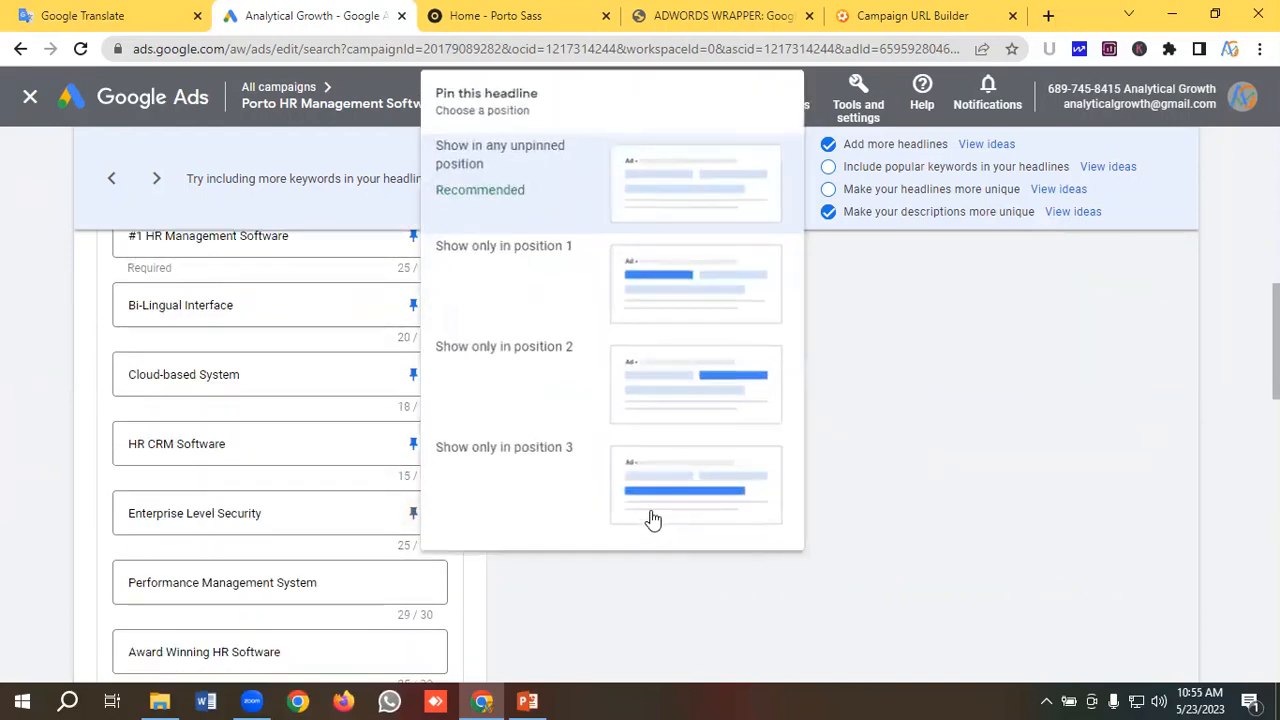
pyautogui.click(526, 517)
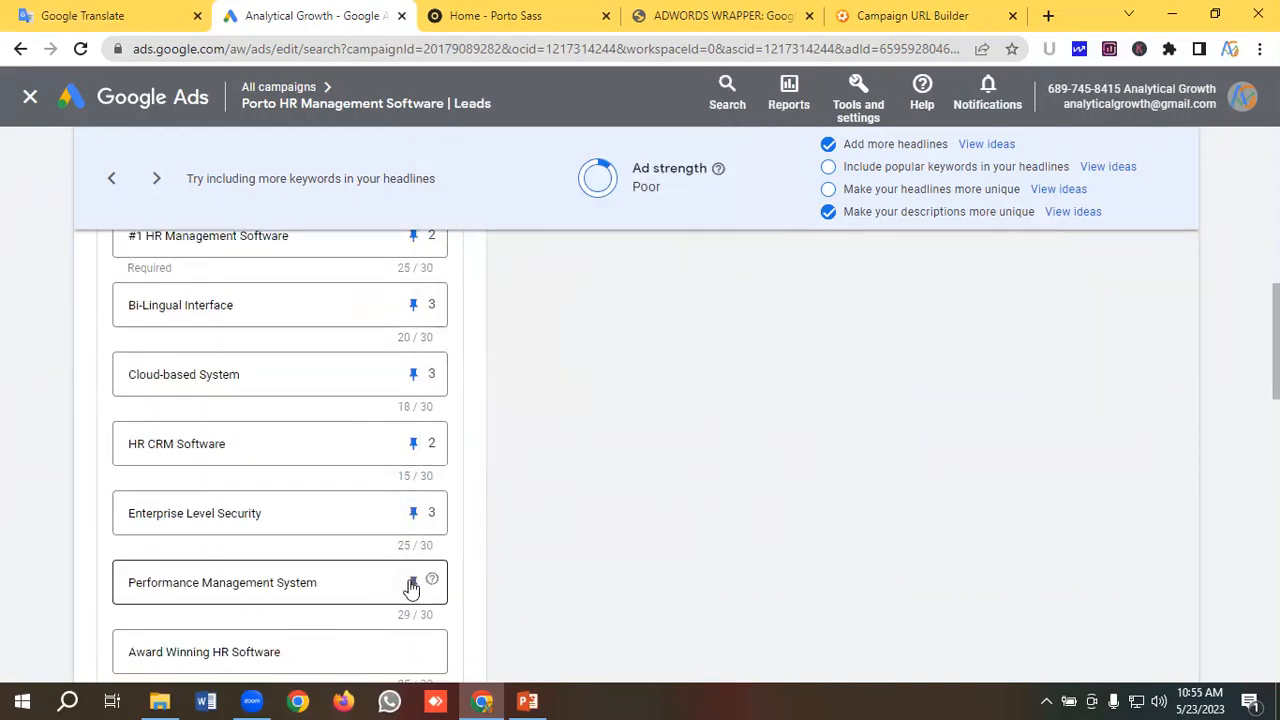
# Pin the headlines "Performance Management System" and "Award Winning HR Software" to position 2.
pyautogui.click(412, 580)
pyautogui.click(646, 432)
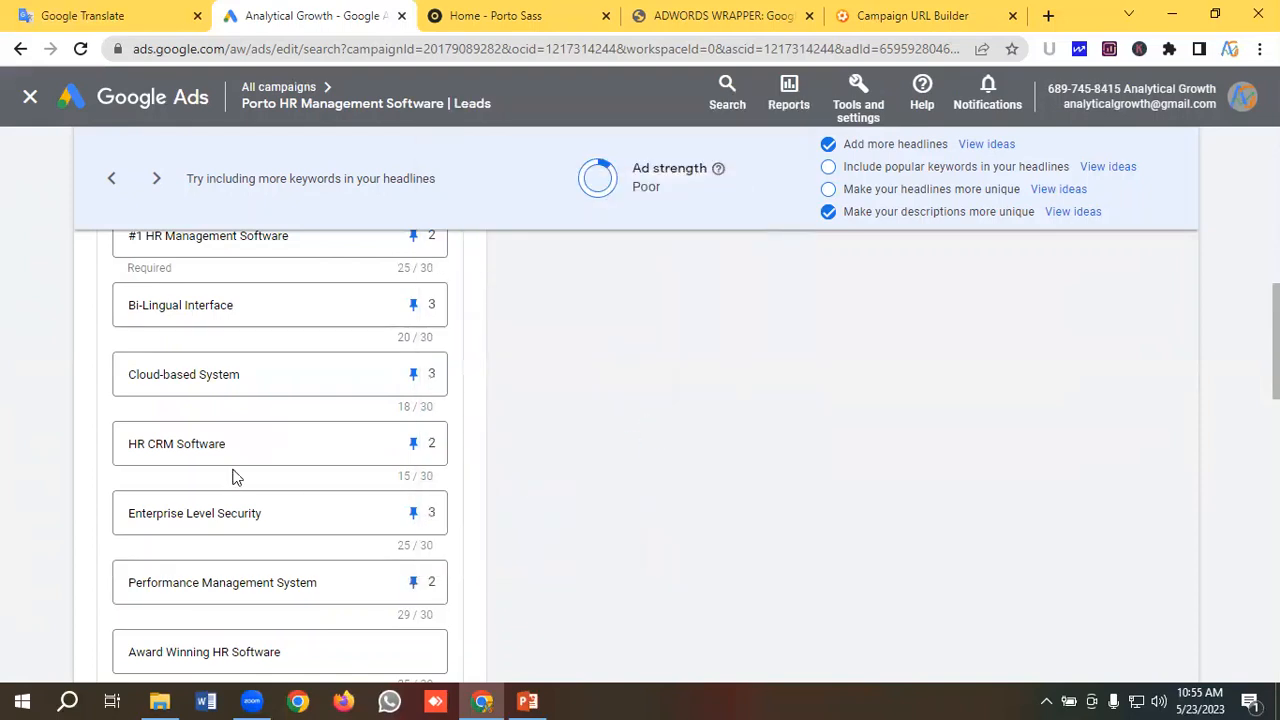
pyautogui.scroll(-1, 240, 500)
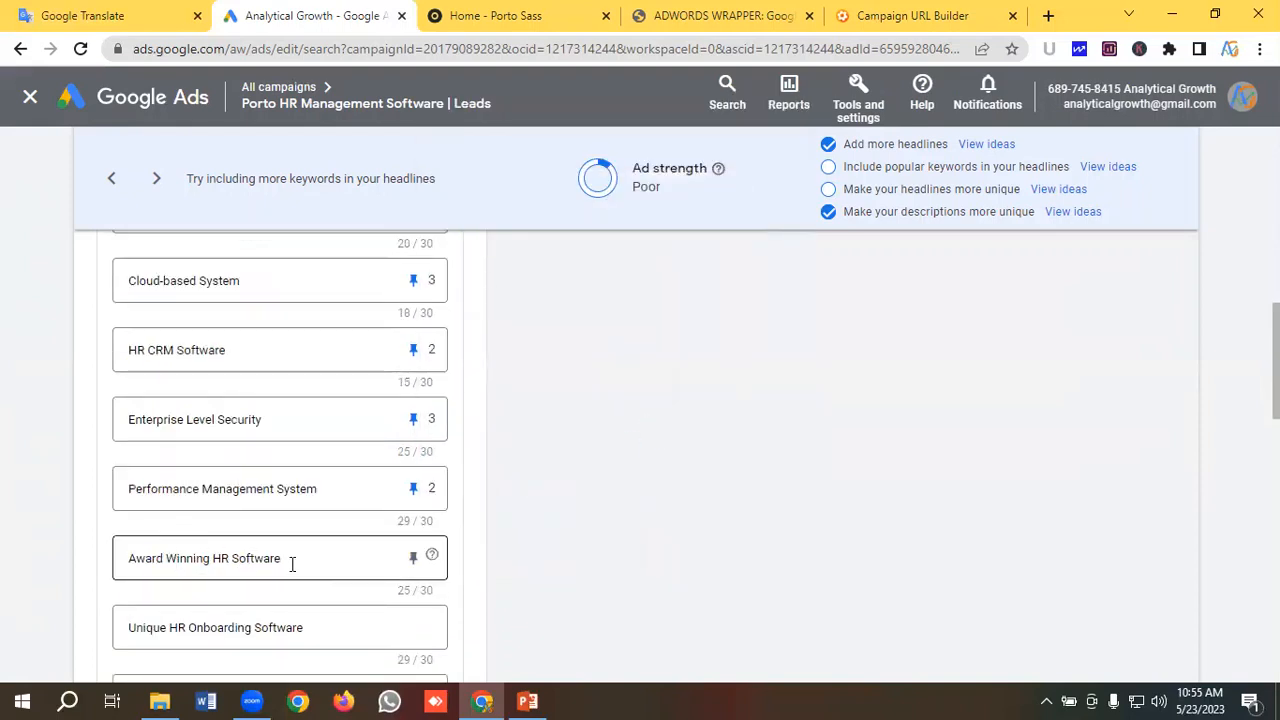
pyautogui.click(412, 558)
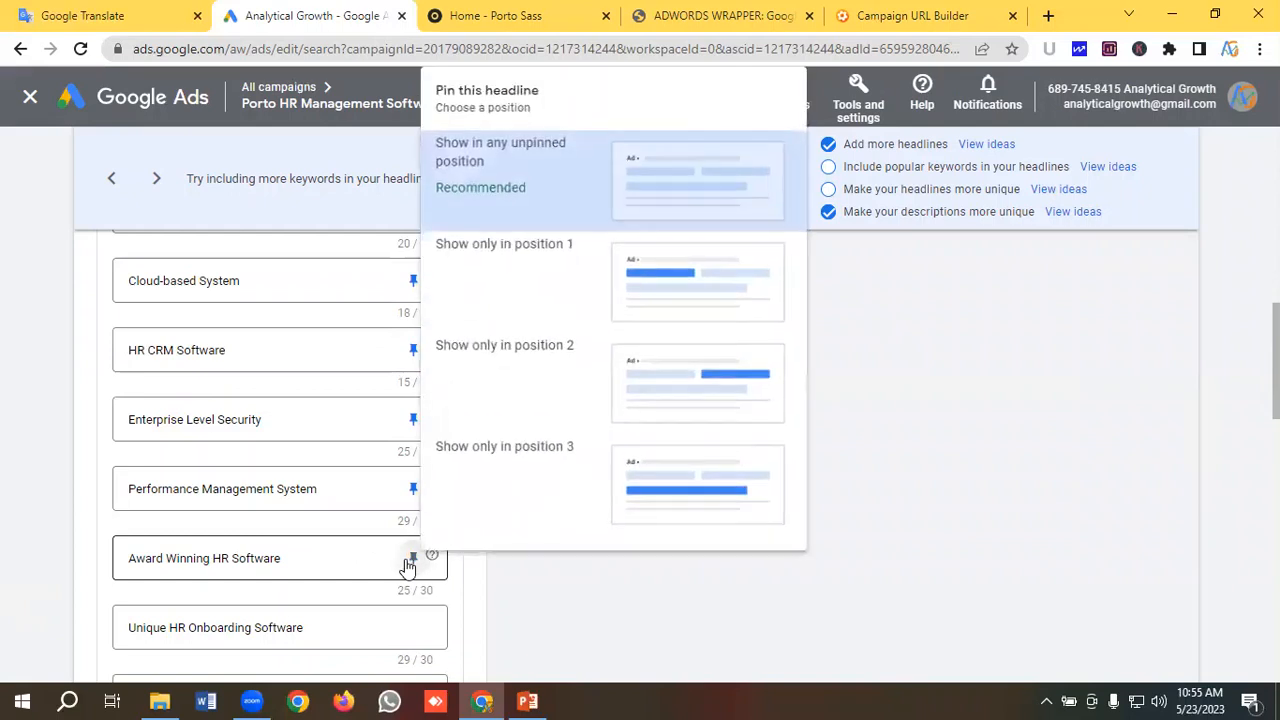
pyautogui.click(636, 408)
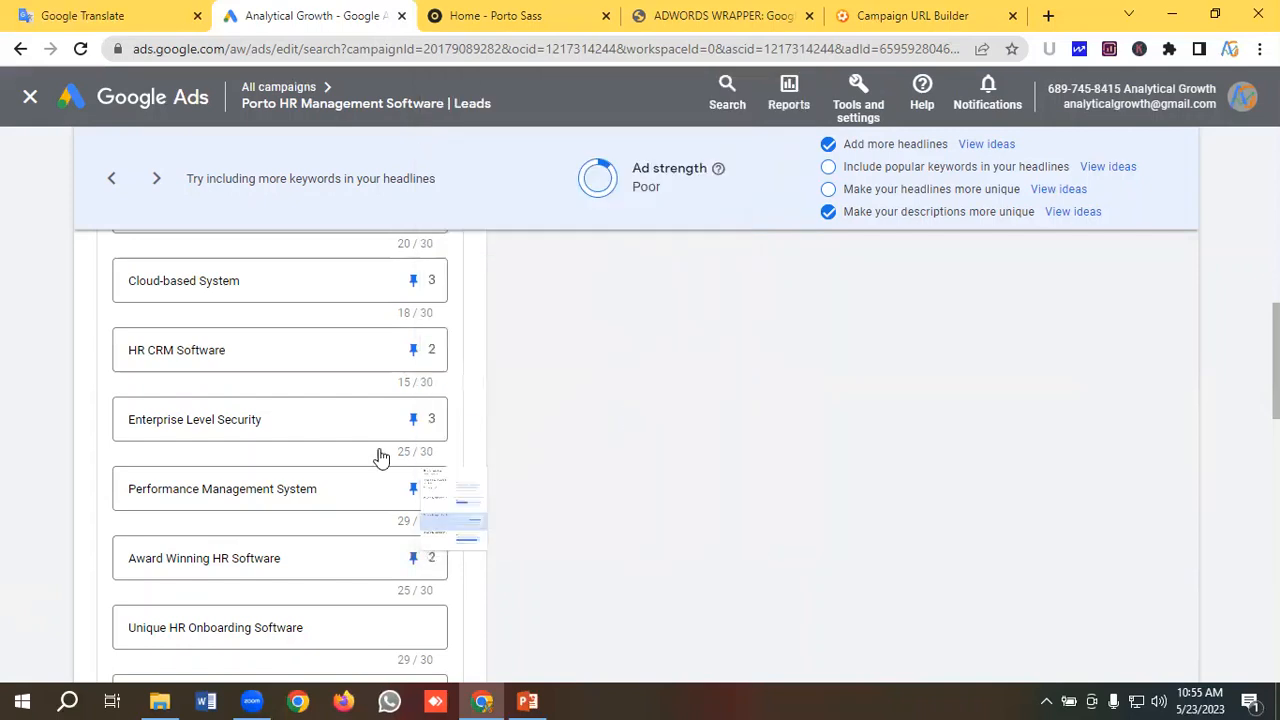
# Pin the headlines "Unique HR Onboarding Software" and "Applicant Tracking System" to position 2.
pyautogui.scroll(-1, 360, 455)
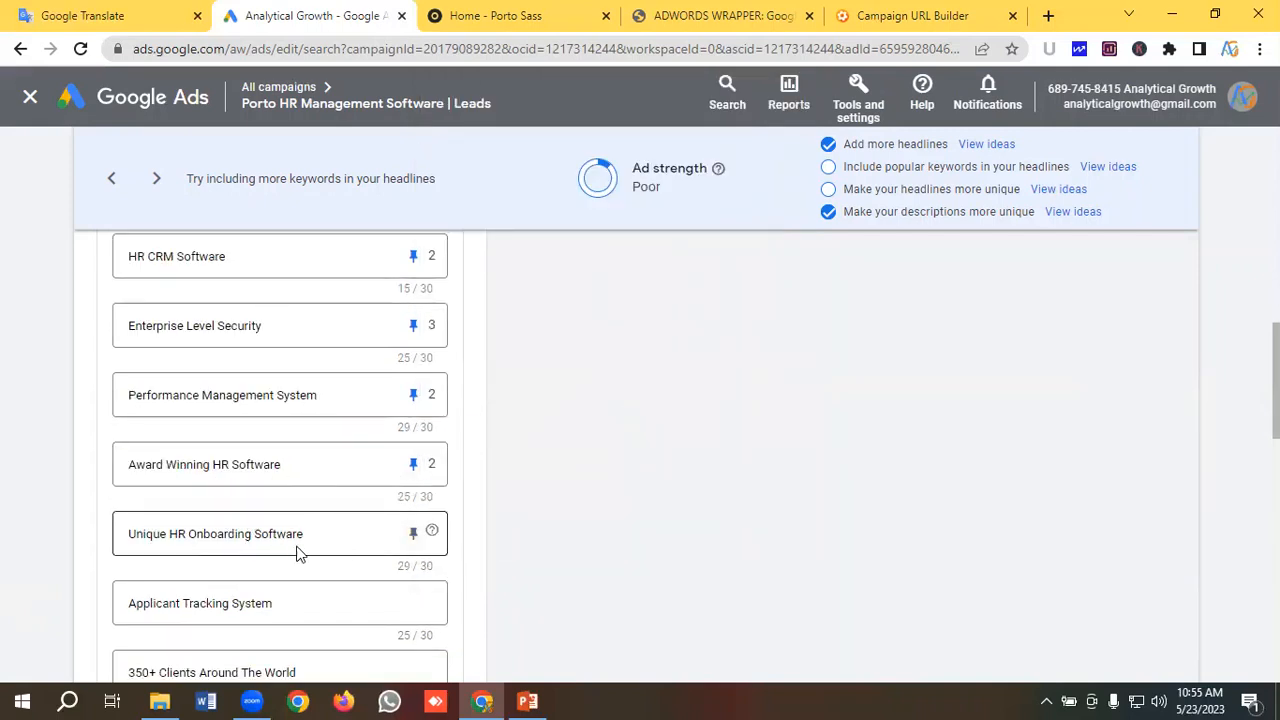
pyautogui.click(412, 534)
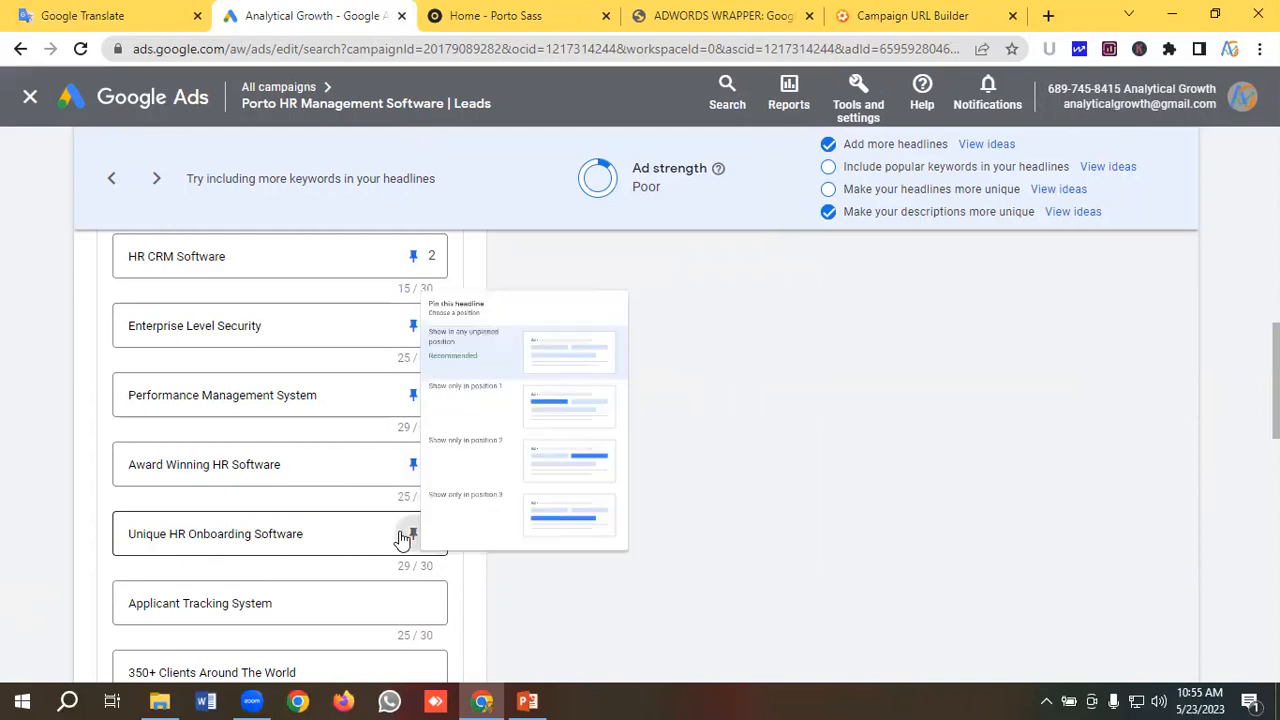
pyautogui.click(658, 412)
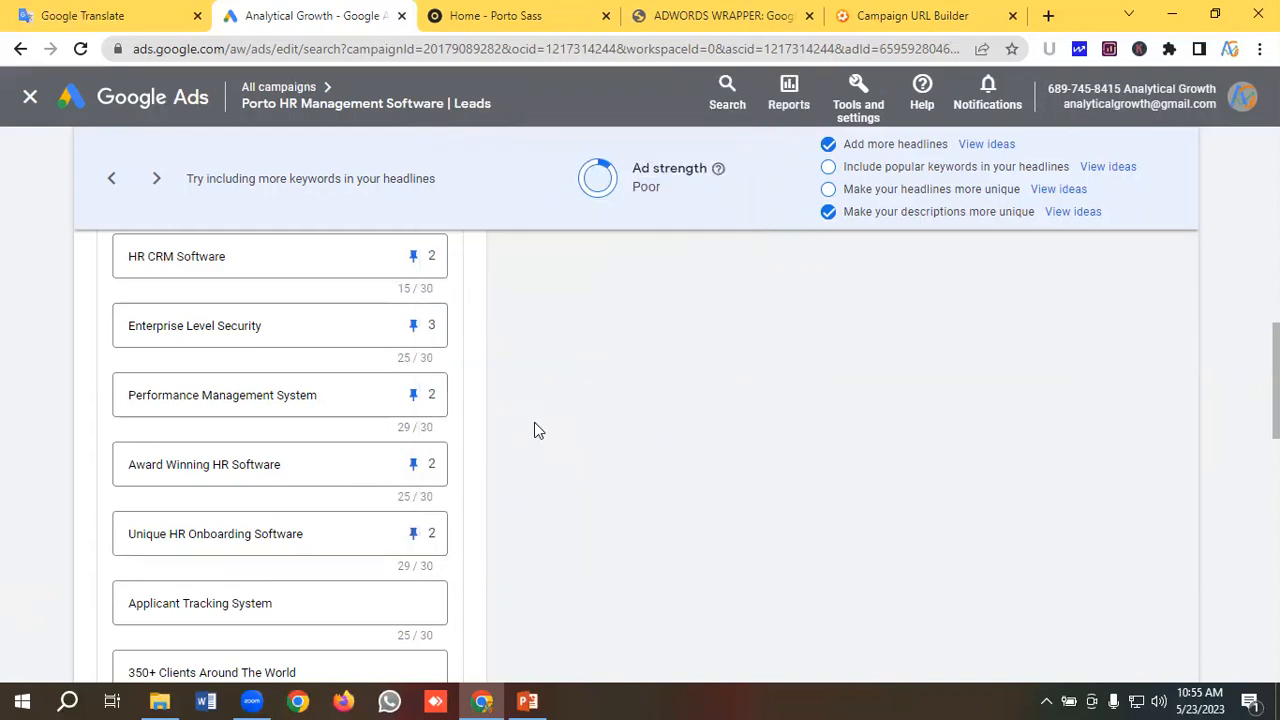
pyautogui.scroll(-1, 394, 451)
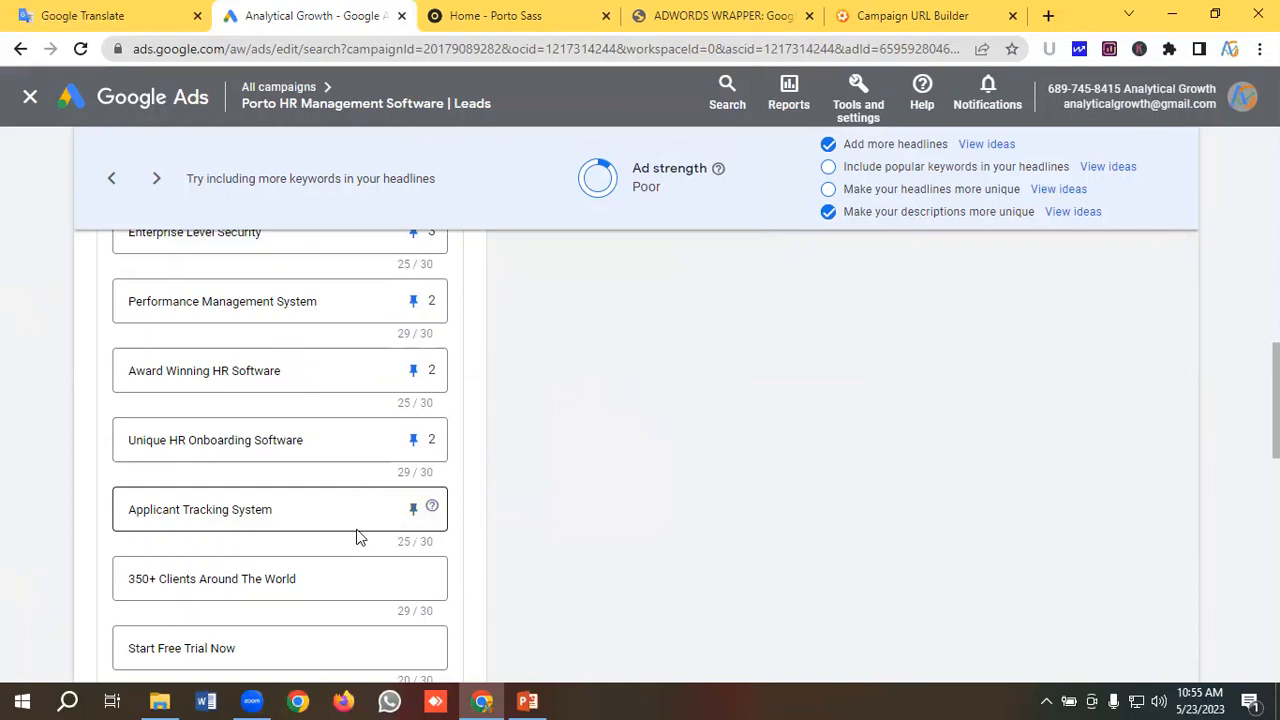
pyautogui.click(414, 509)
pyautogui.click(640, 414)
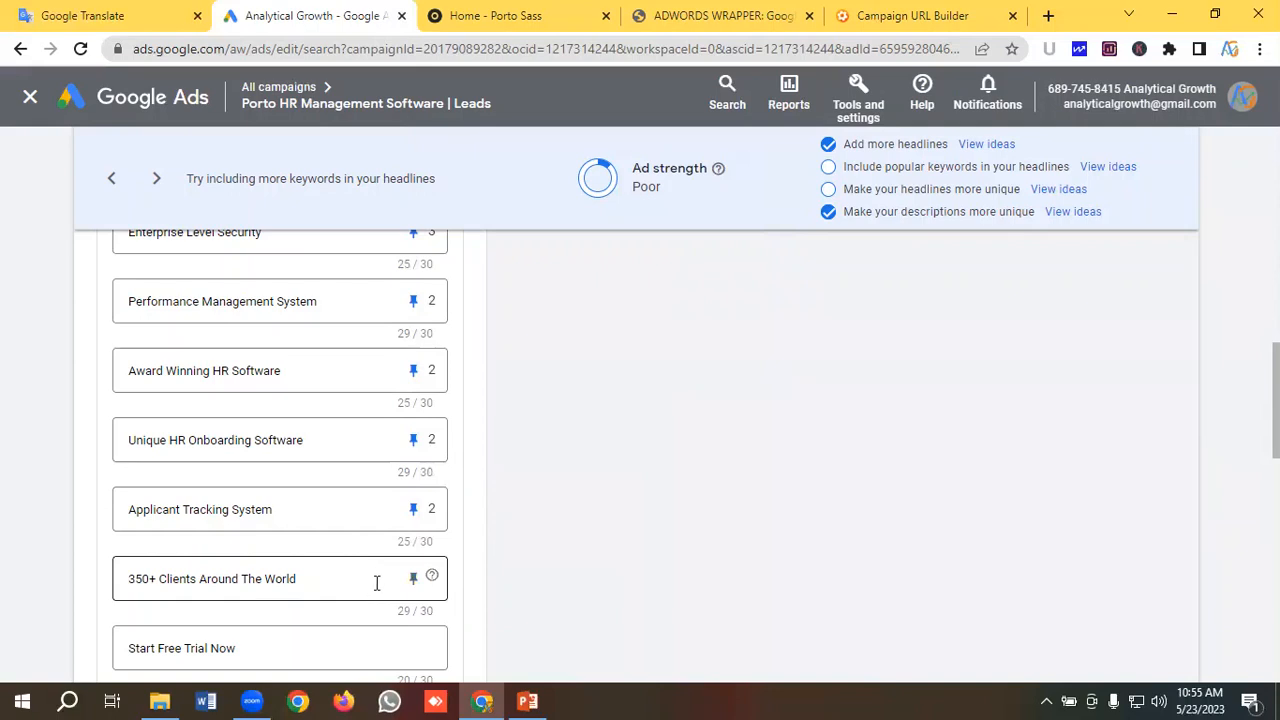
# Pin the headlines "350+ Clients Around The World" and "Start Free Trial Now" to position 3.
pyautogui.click(413, 578)
pyautogui.click(666, 509)
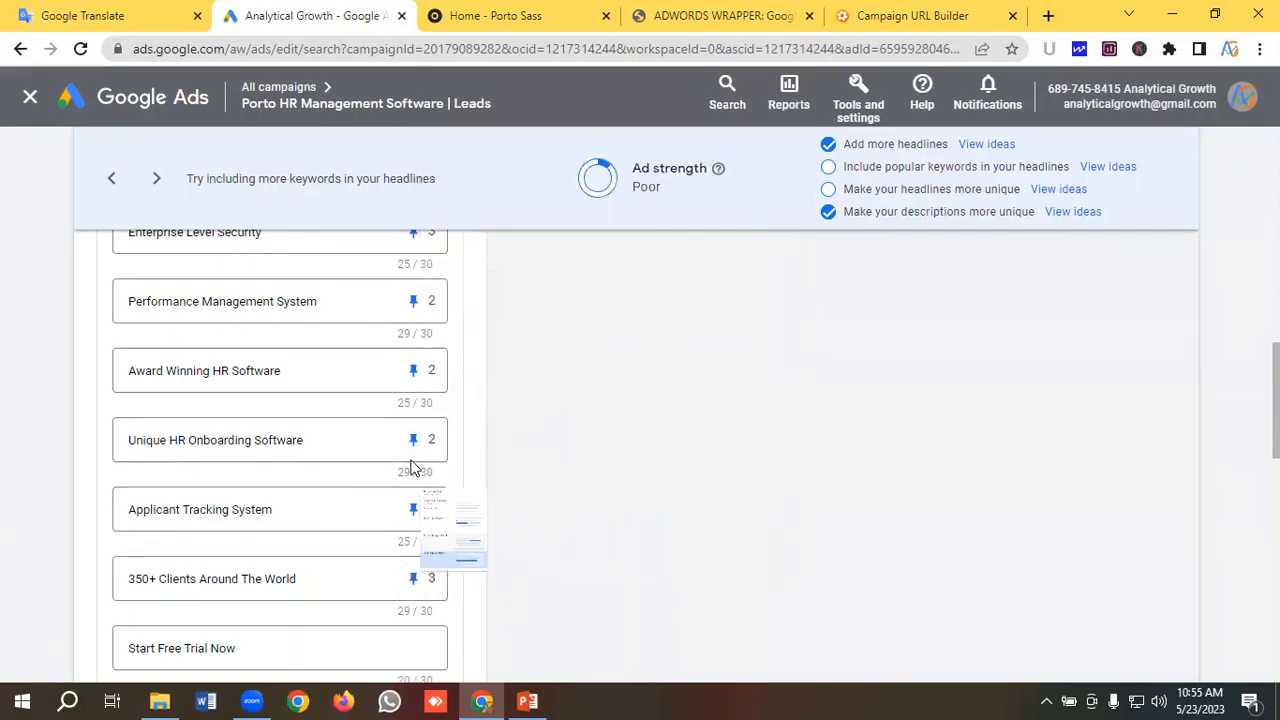
pyautogui.scroll(-1, 413, 467)
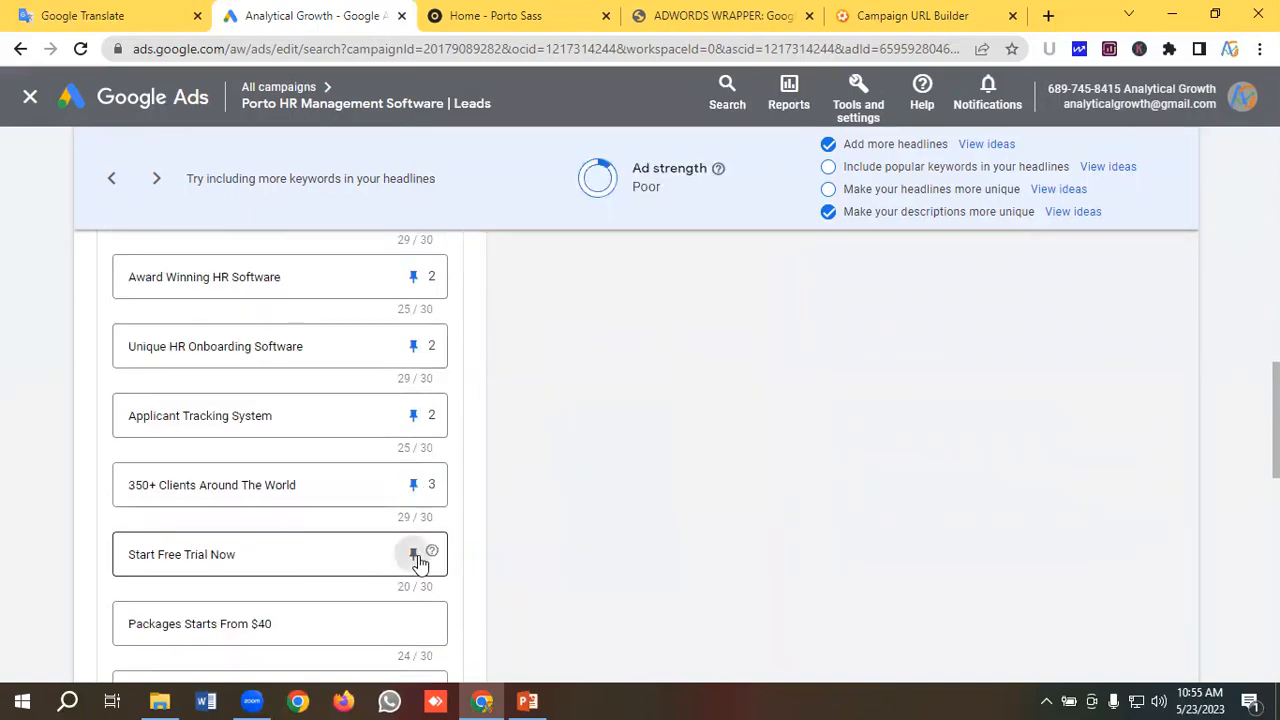
pyautogui.click(418, 562)
pyautogui.click(656, 484)
# Pin the headline "Packages Starts From $40" to position 3 and "HR Payroll Software" to position 2.
pyautogui.scroll(-1, 374, 500)
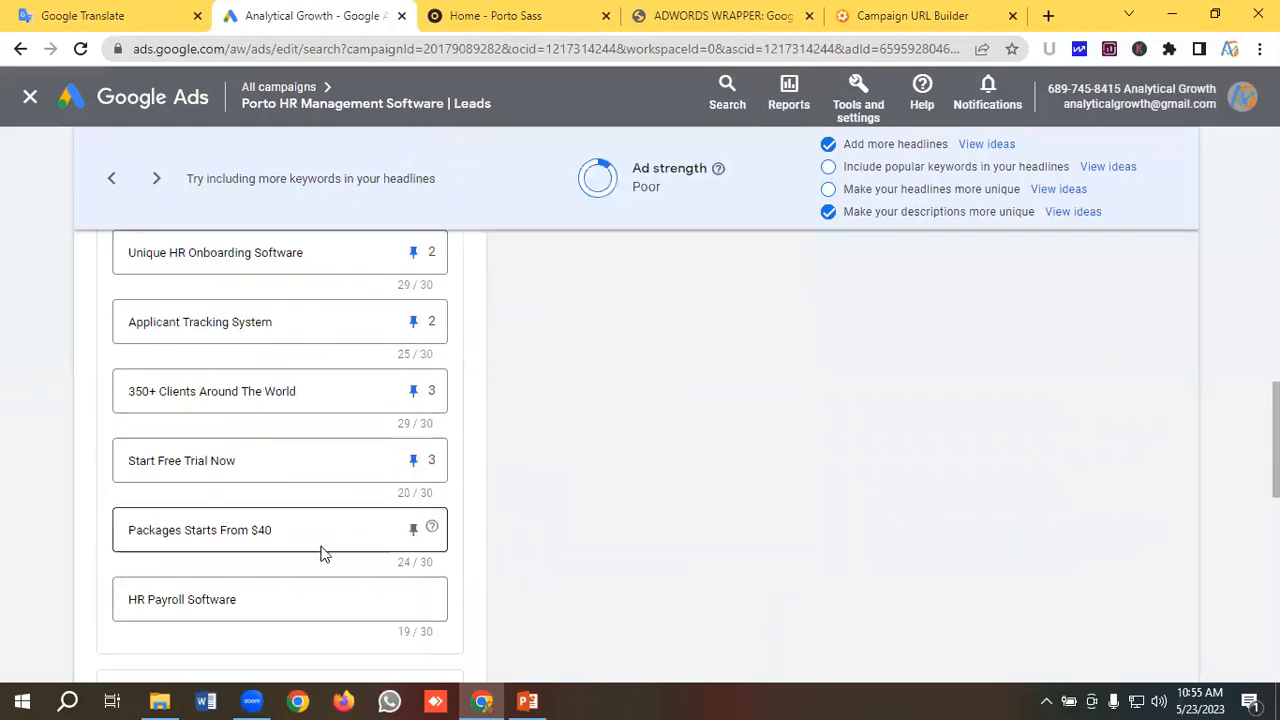
pyautogui.click(411, 531)
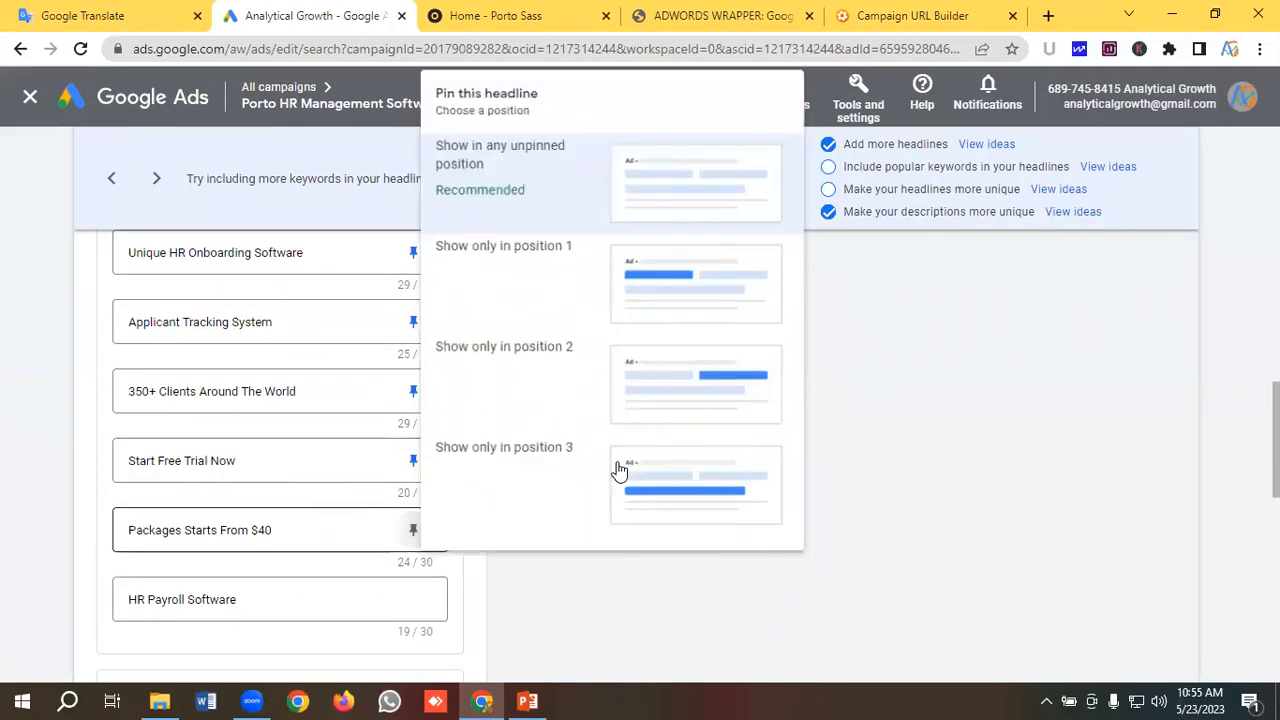
pyautogui.click(614, 471)
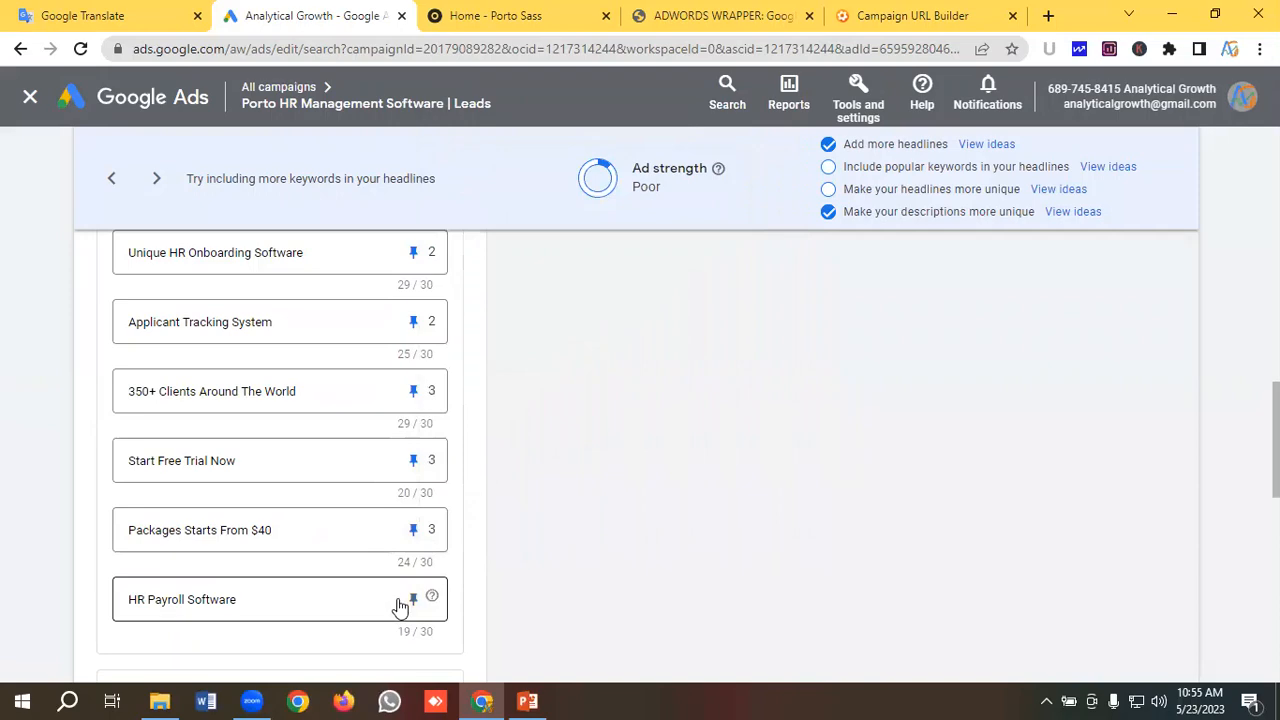
pyautogui.click(412, 598)
pyautogui.click(675, 422)
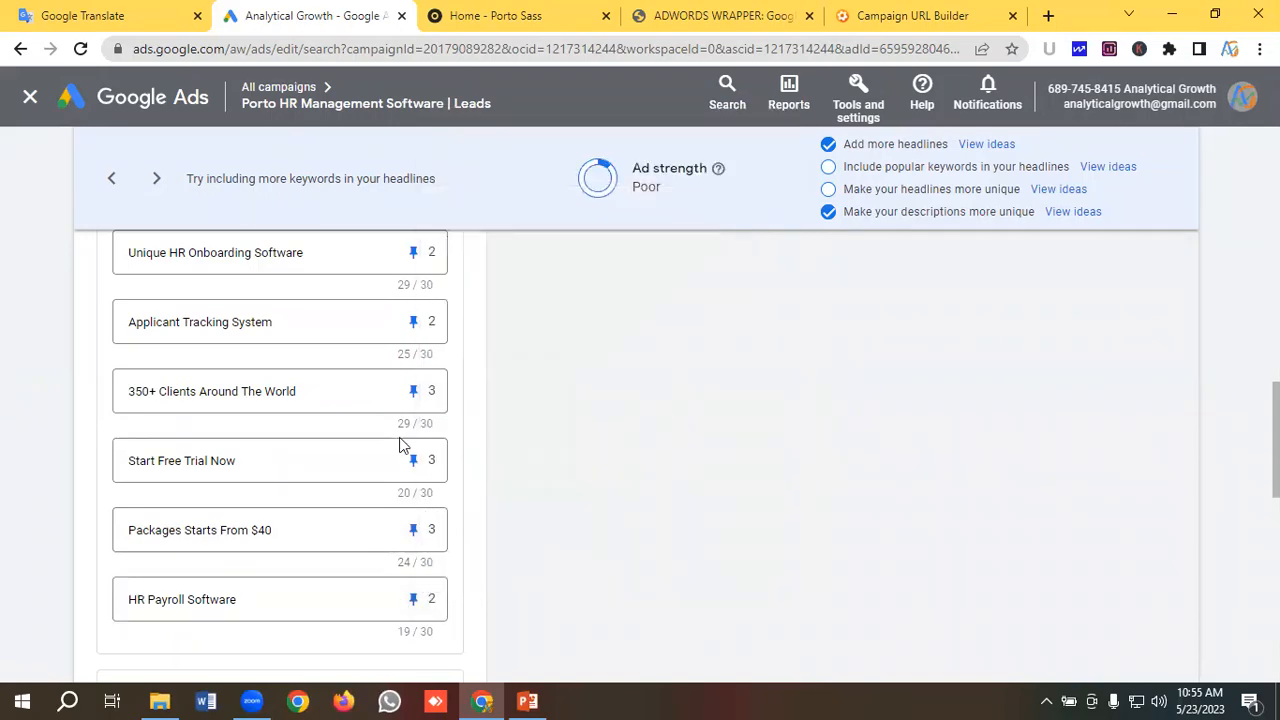
# Pin the ad's first description to position 1 and its second and third descriptions to position 2.
pyautogui.scroll(-3, 415, 443)
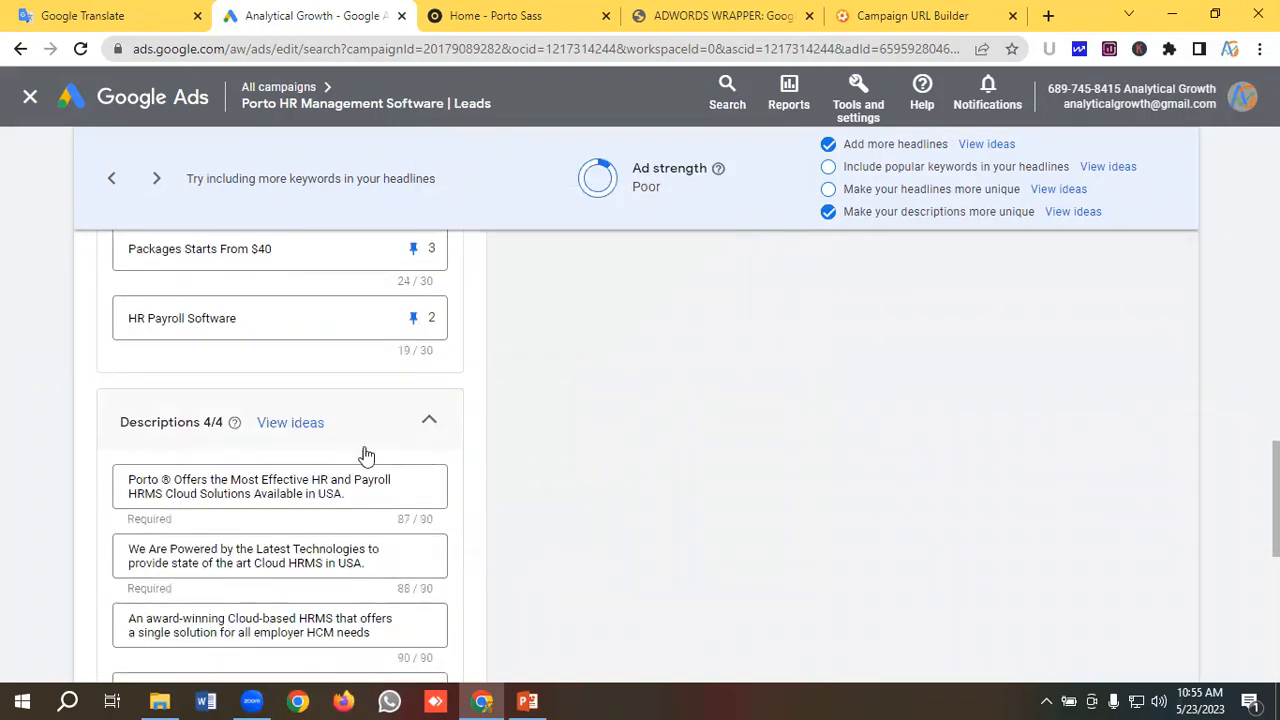
pyautogui.scroll(-1, 300, 449)
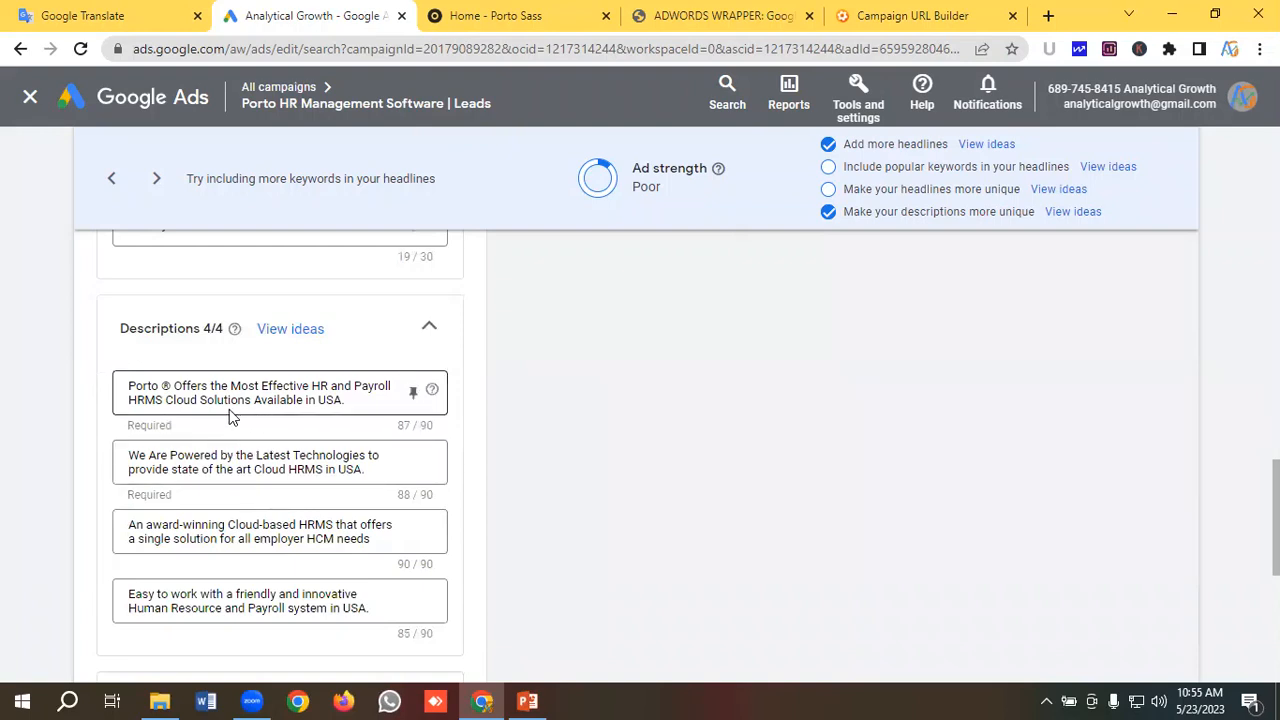
pyautogui.click(411, 398)
pyautogui.click(626, 289)
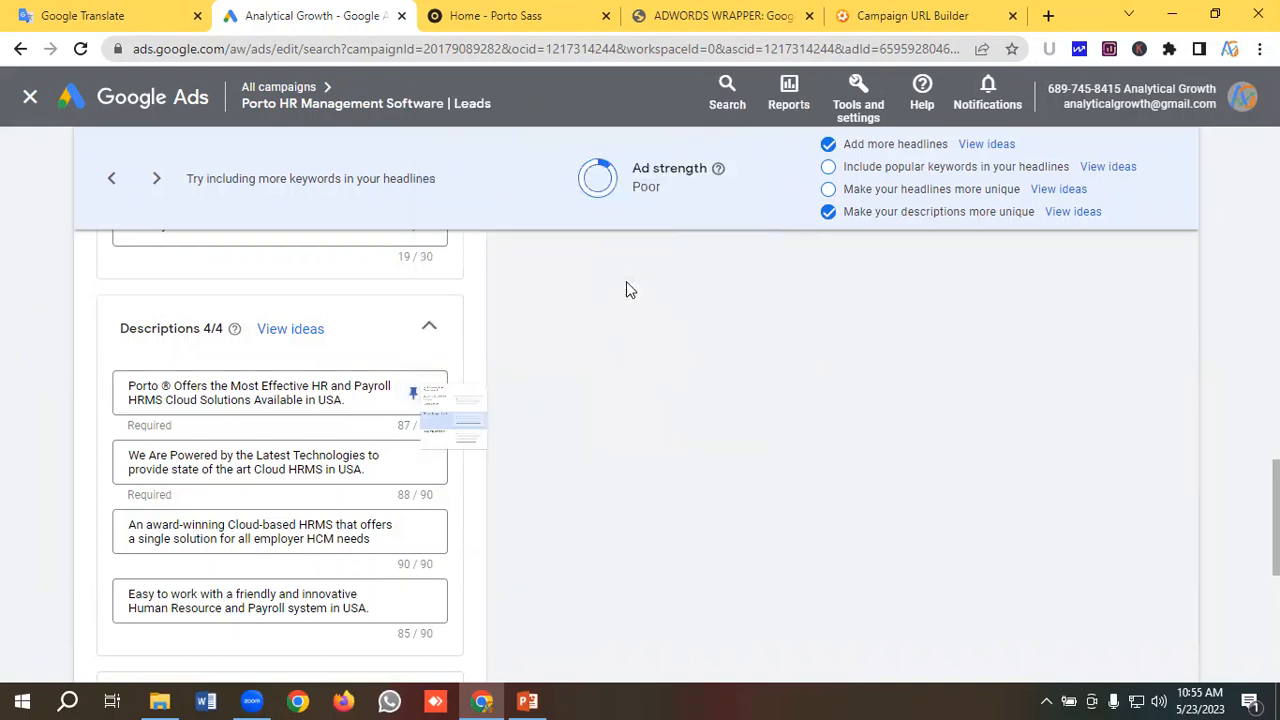
pyautogui.click(412, 461)
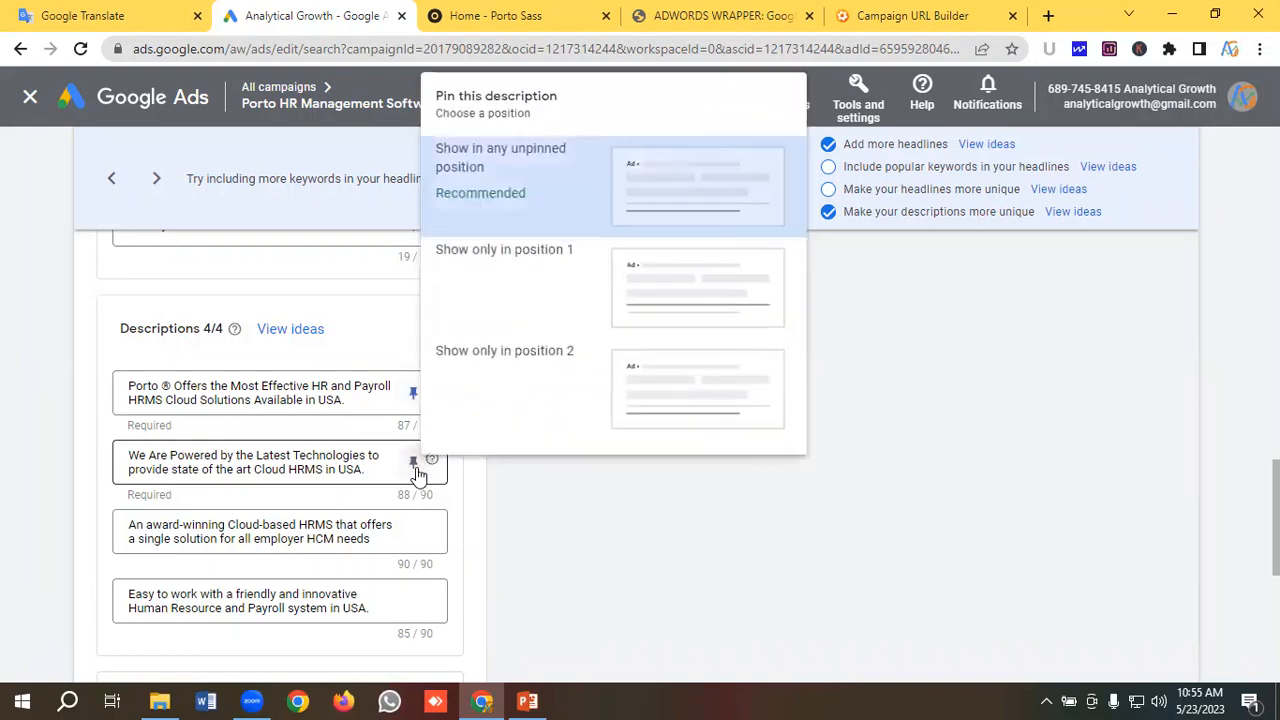
pyautogui.click(640, 404)
pyautogui.click(409, 537)
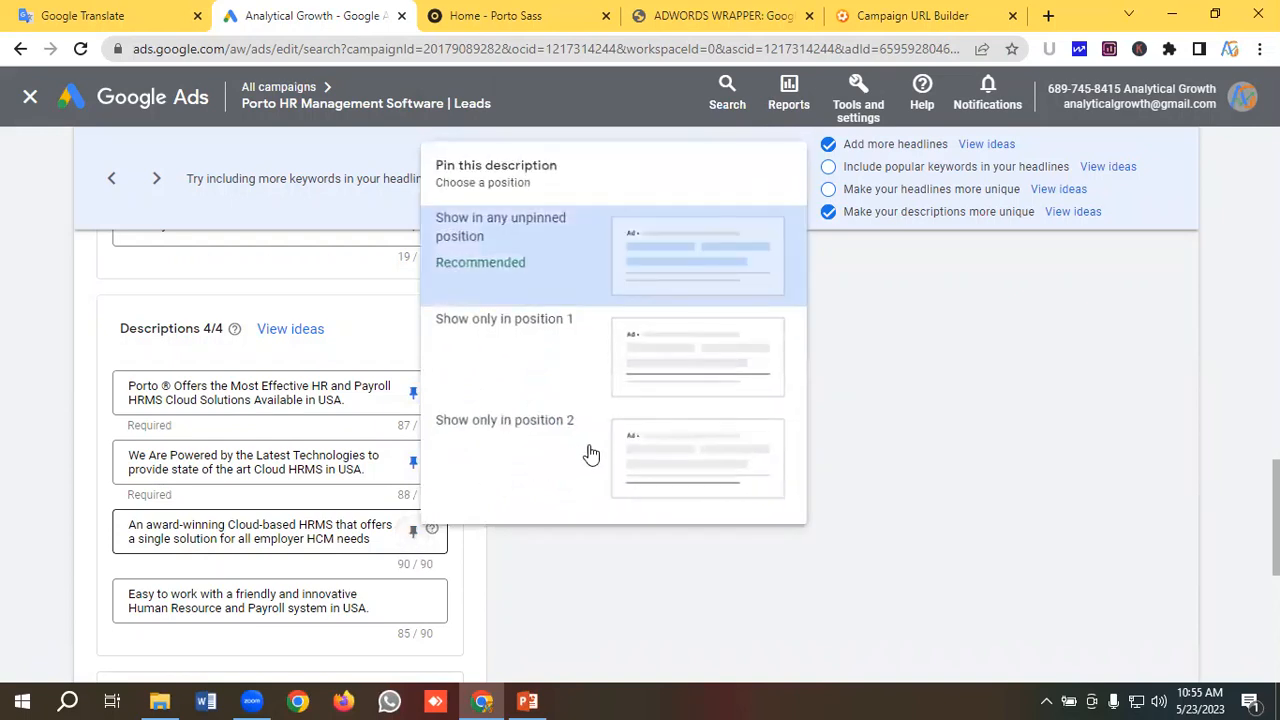
pyautogui.click(651, 452)
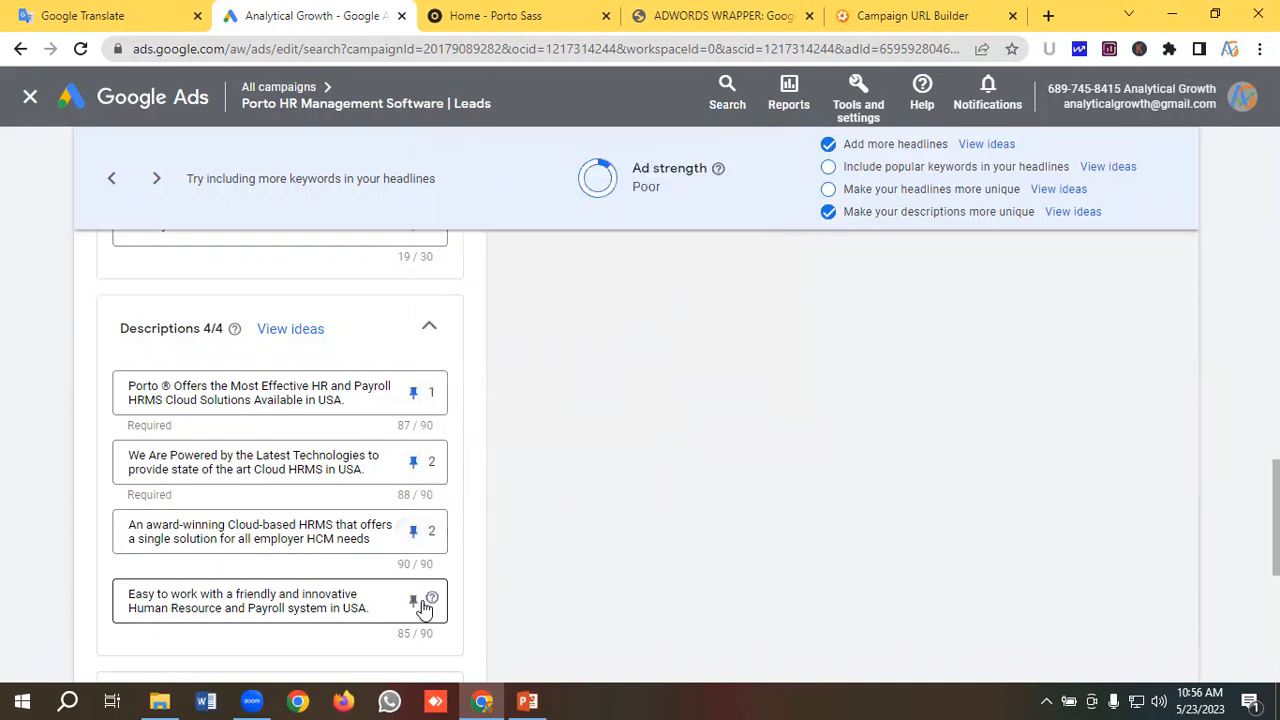
# Pin the ad's fourth description, "Easy to work with a friendly and innovative Human Resource and Payroll system in USA.", to position 1.
pyautogui.click(413, 600)
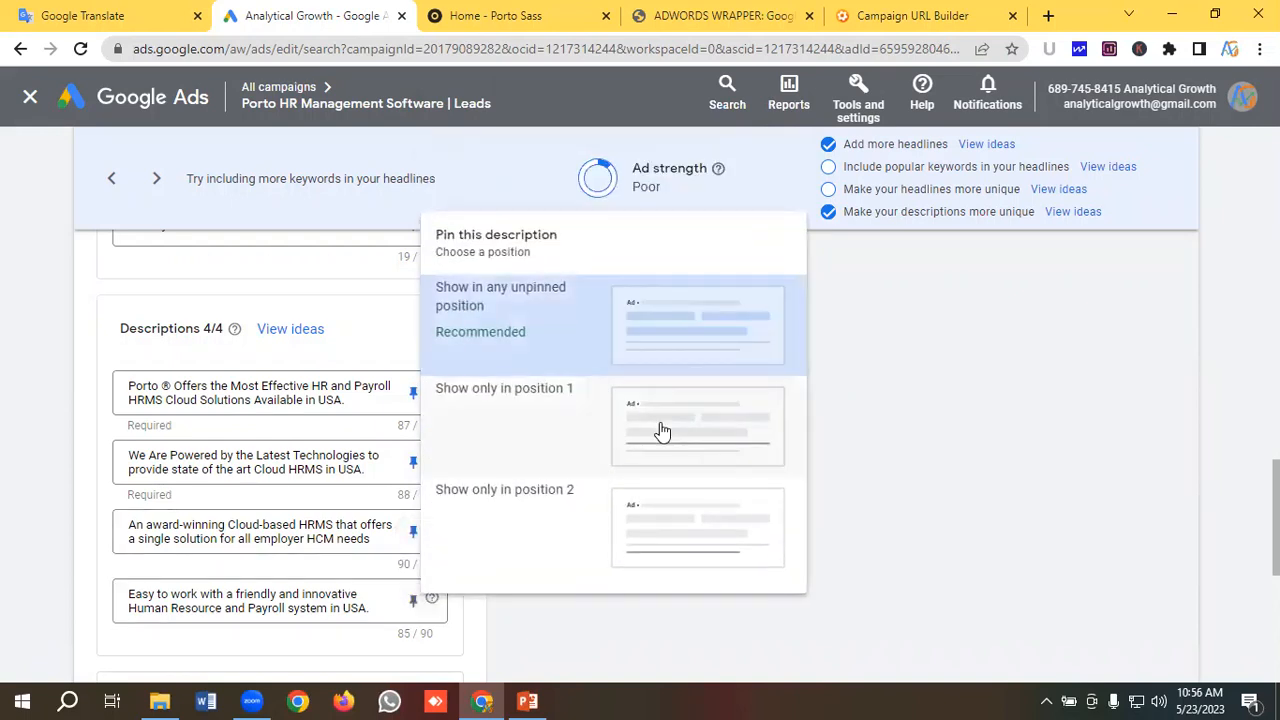
pyautogui.click(661, 431)
pyautogui.scroll(-3, 245, 480)
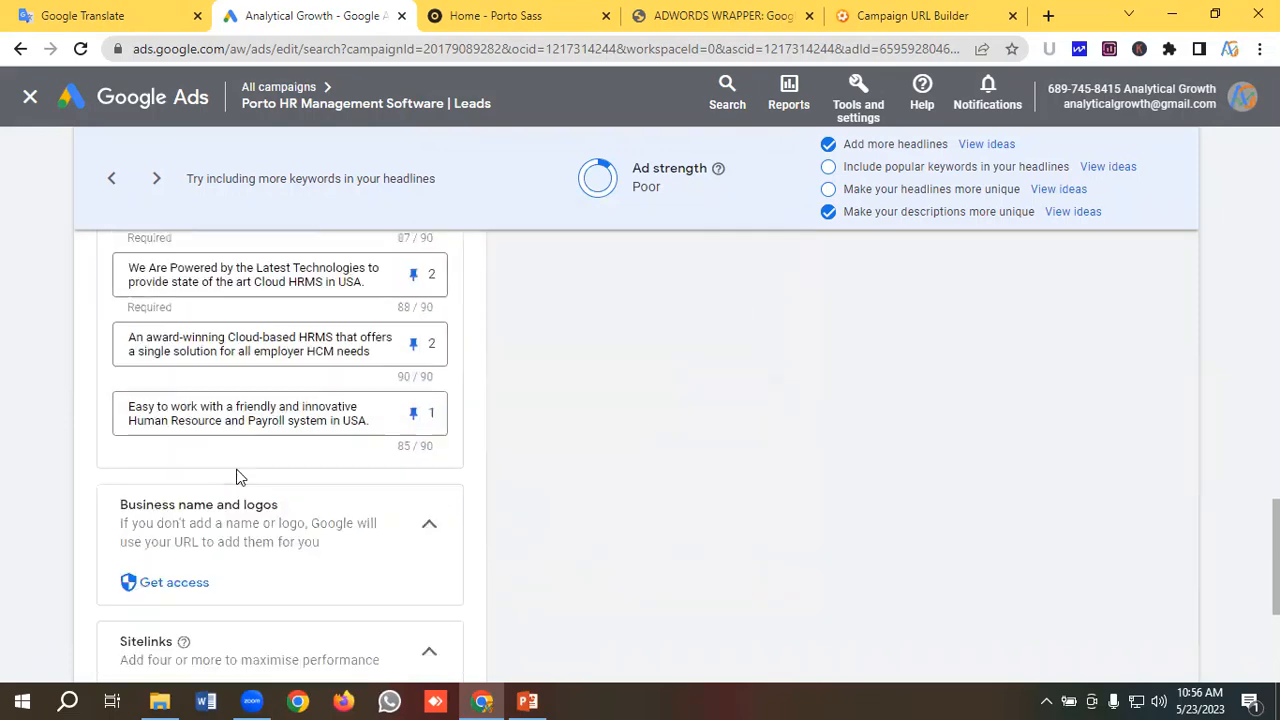
# Review the pinned headlines and descriptions and examine how they combine in the ad preview.
pyautogui.scroll(10, 245, 480)
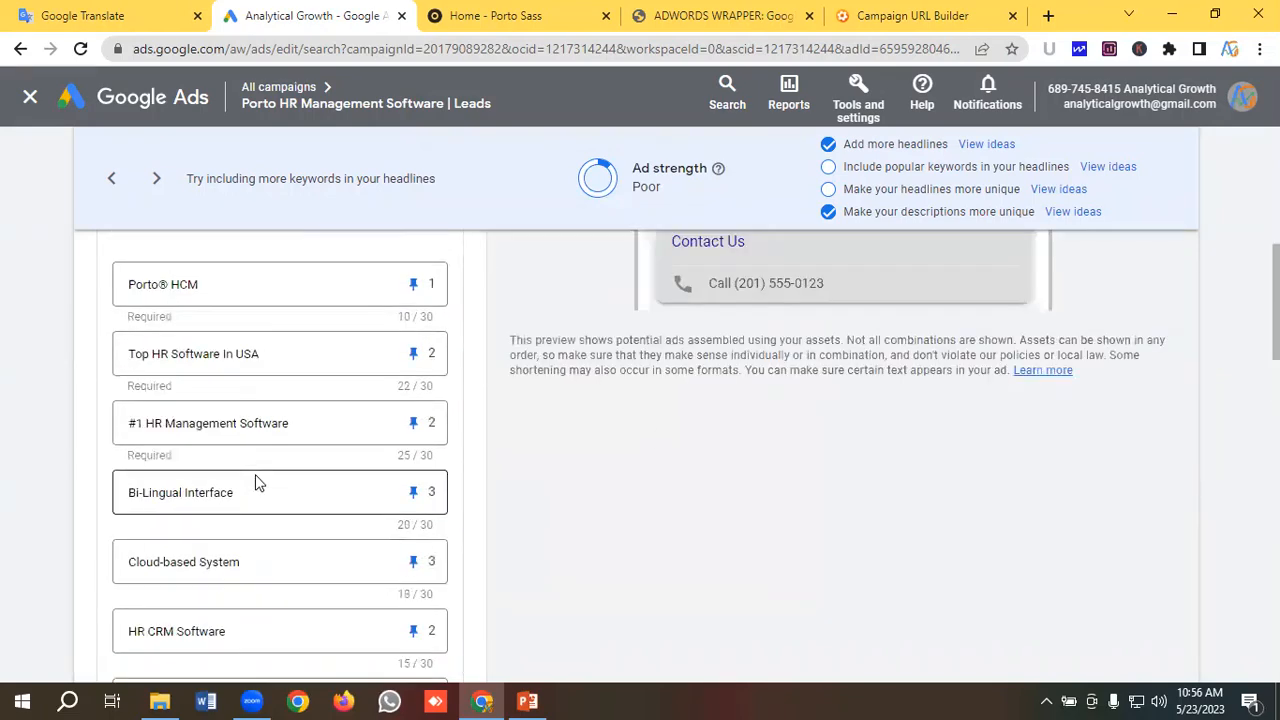
pyautogui.scroll(-10, 255, 483)
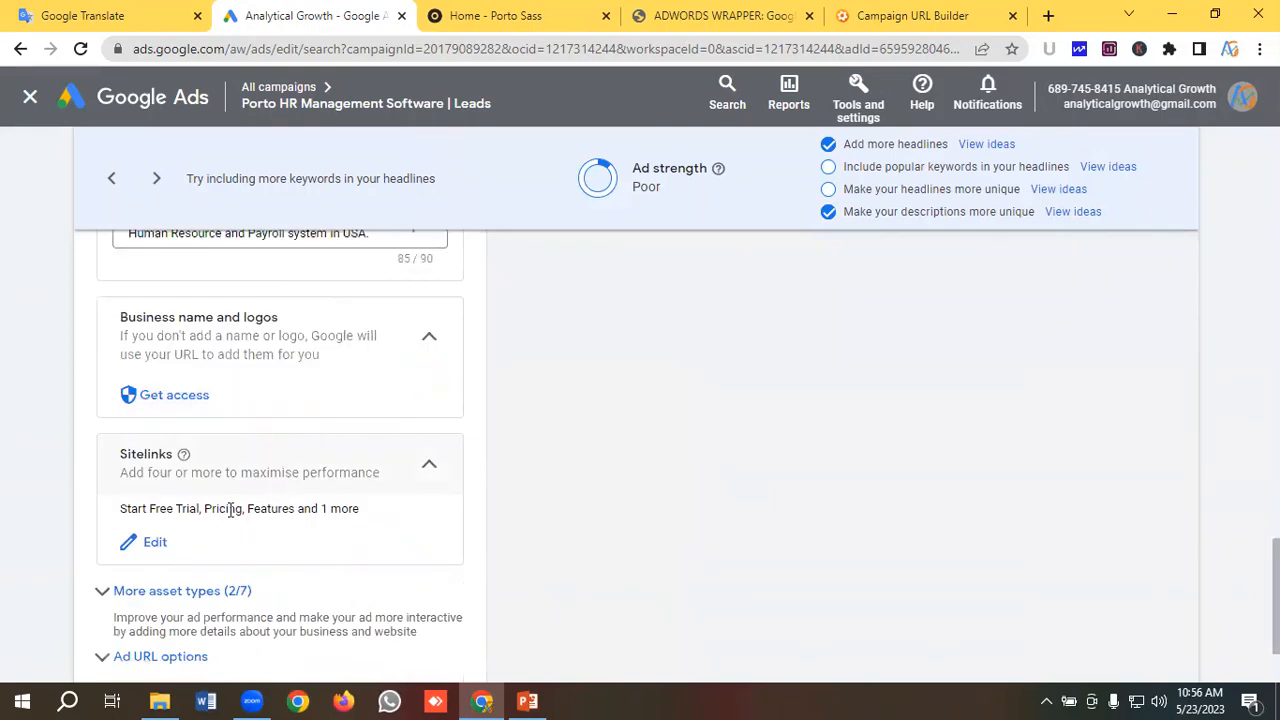
pyautogui.scroll(-2, 230, 510)
pyautogui.scroll(5, 240, 498)
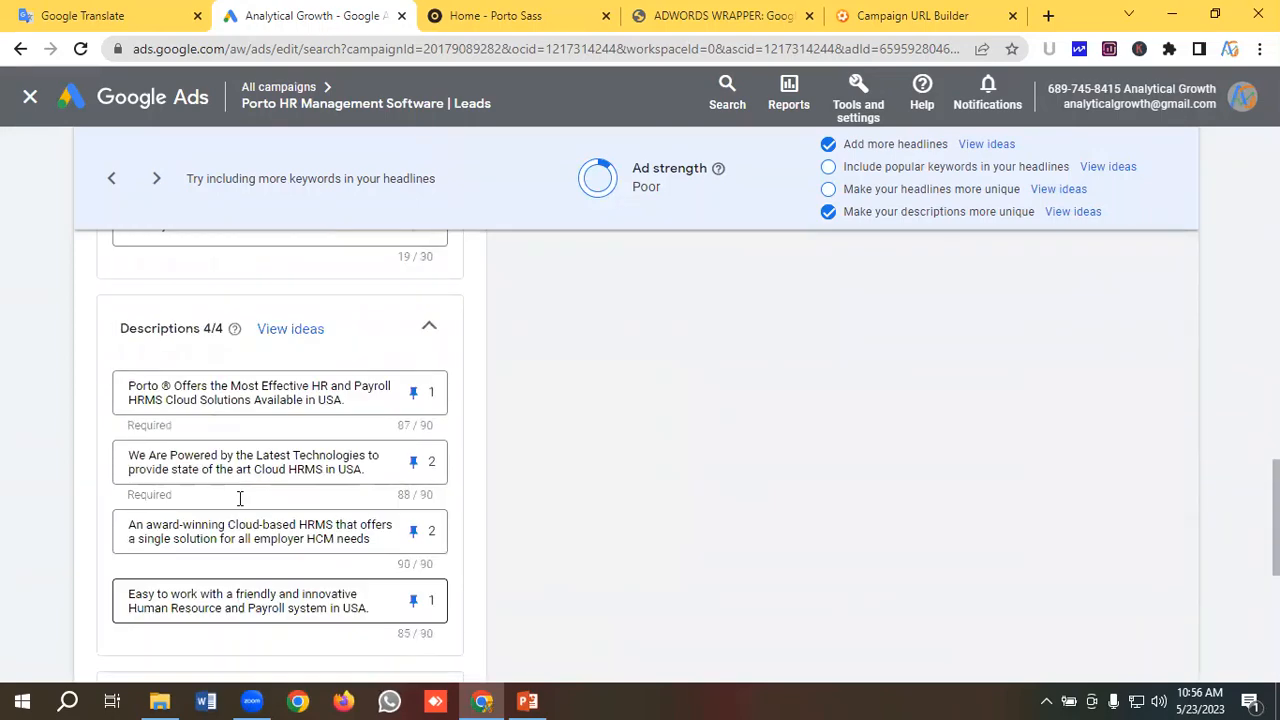
pyautogui.scroll(15, 240, 498)
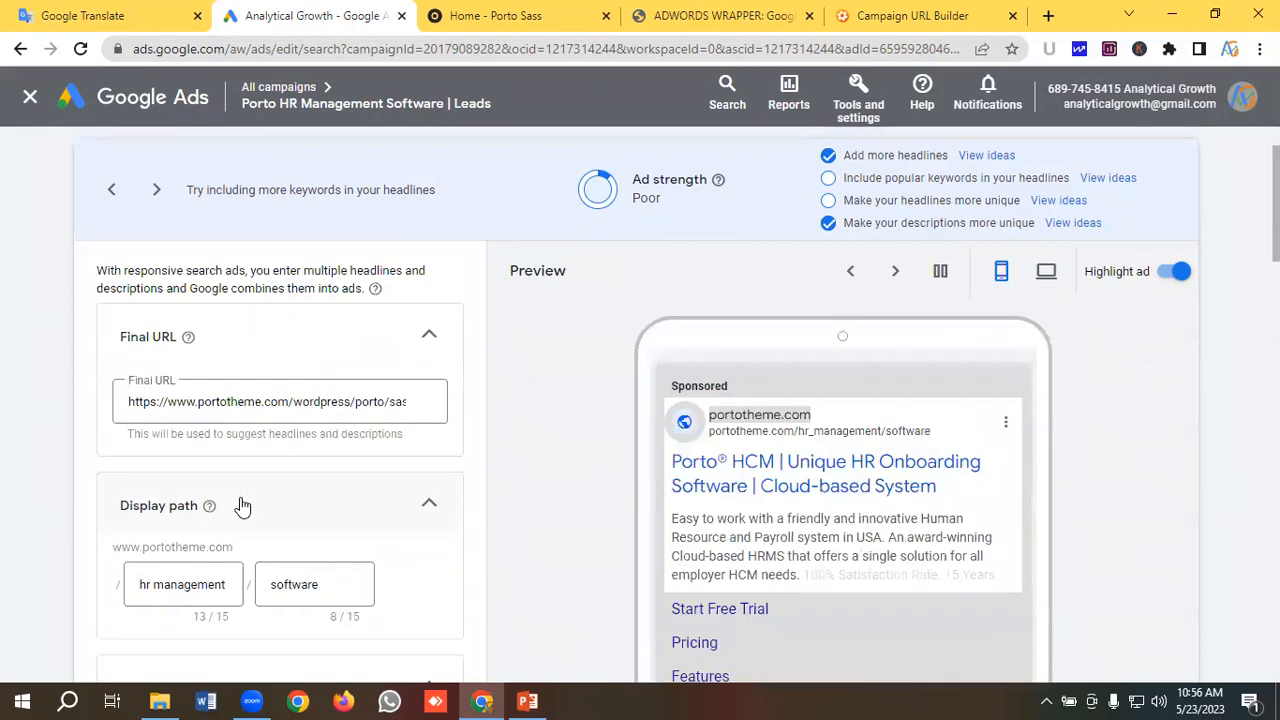
pyautogui.scroll(1, 241, 506)
pyautogui.scroll(-2, 435, 538)
pyautogui.scroll(1, 725, 533)
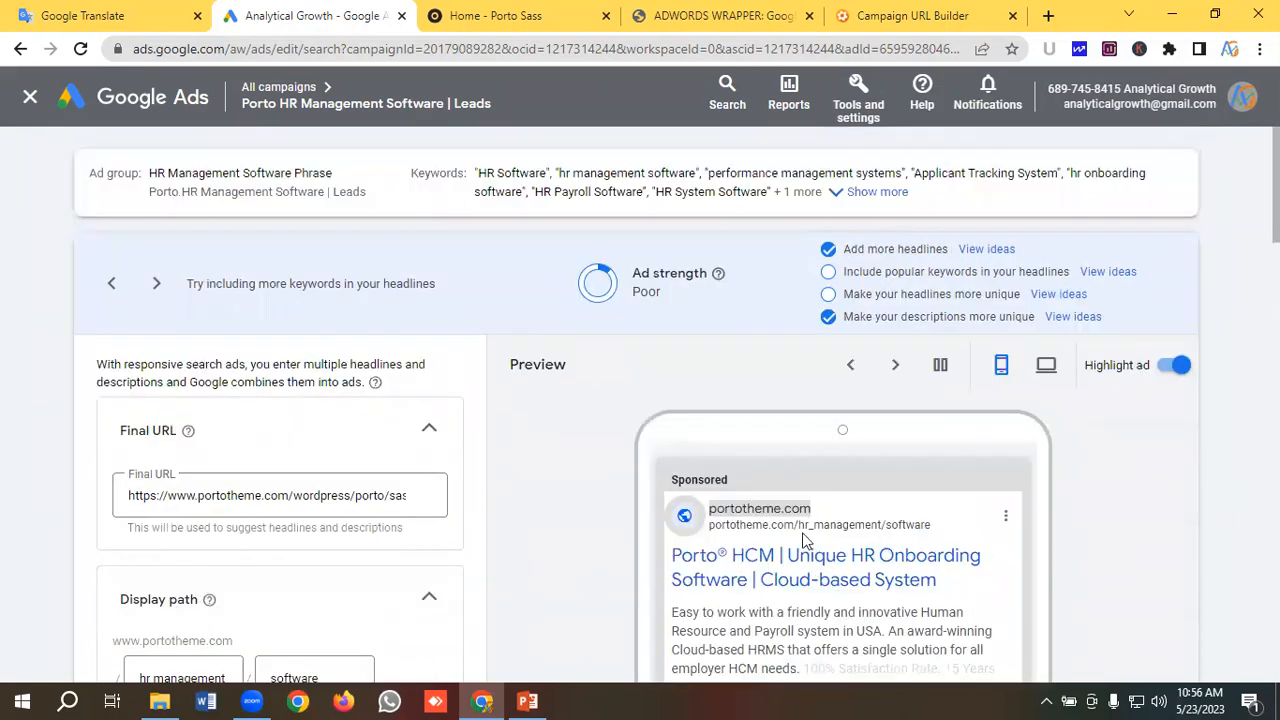
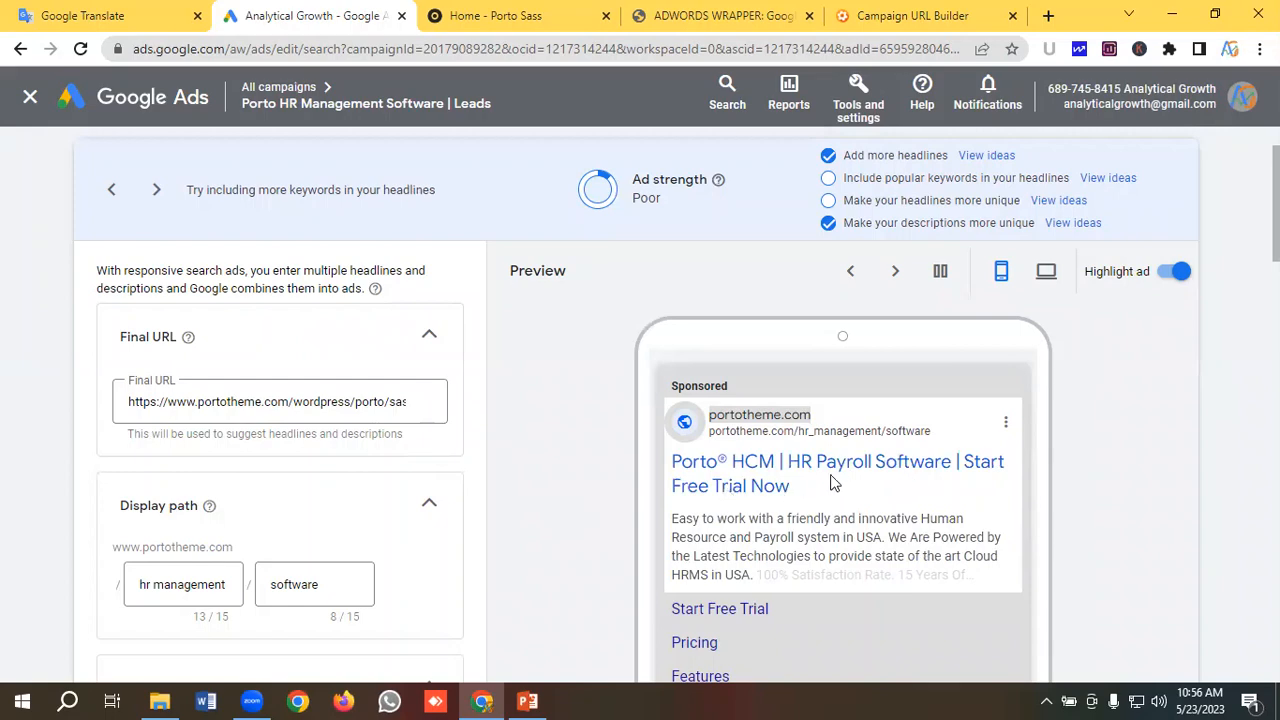
# Save the ad with its pinned headlines and descriptions.
pyautogui.scroll(-15, 345, 503)
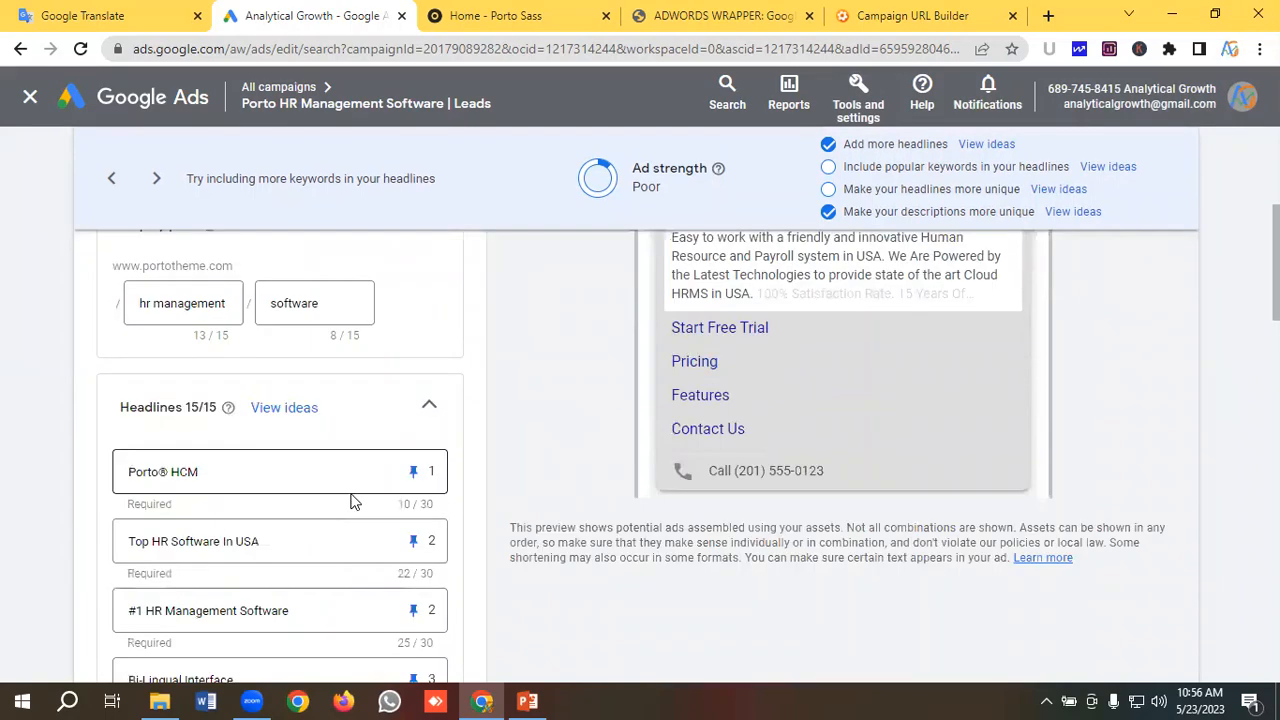
pyautogui.scroll(-3, 352, 503)
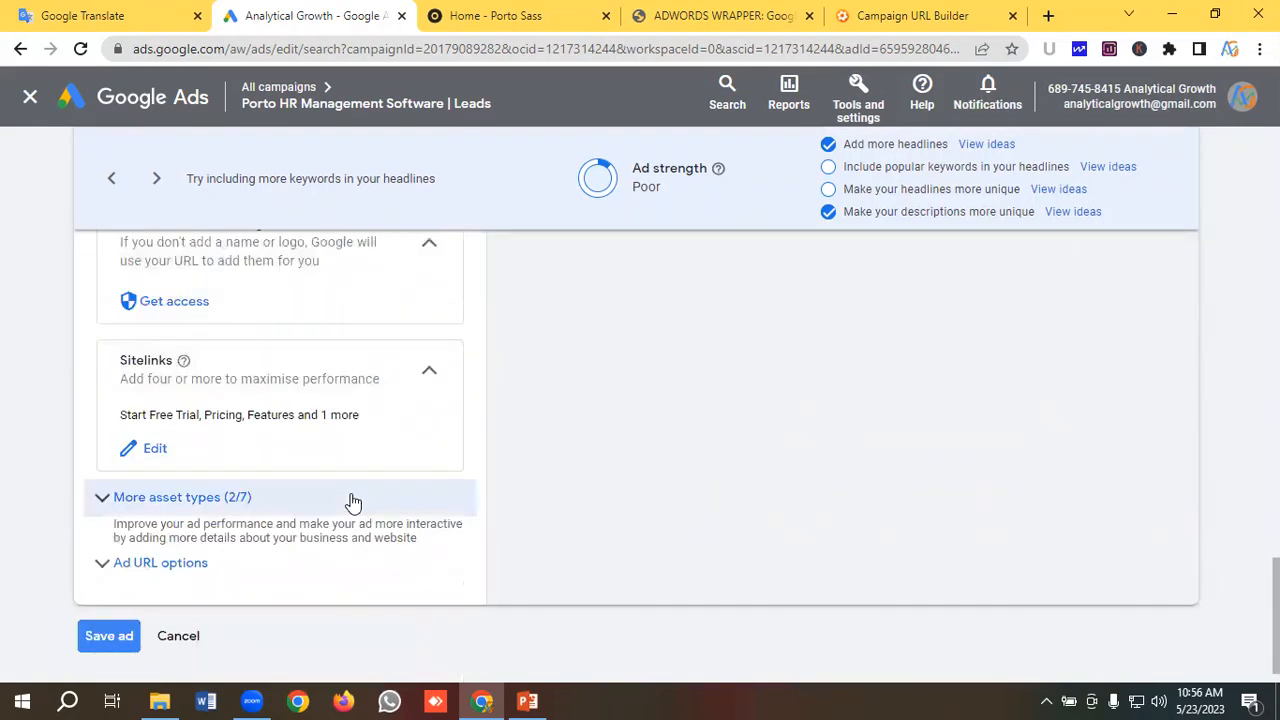
pyautogui.scroll(-1, 160, 600)
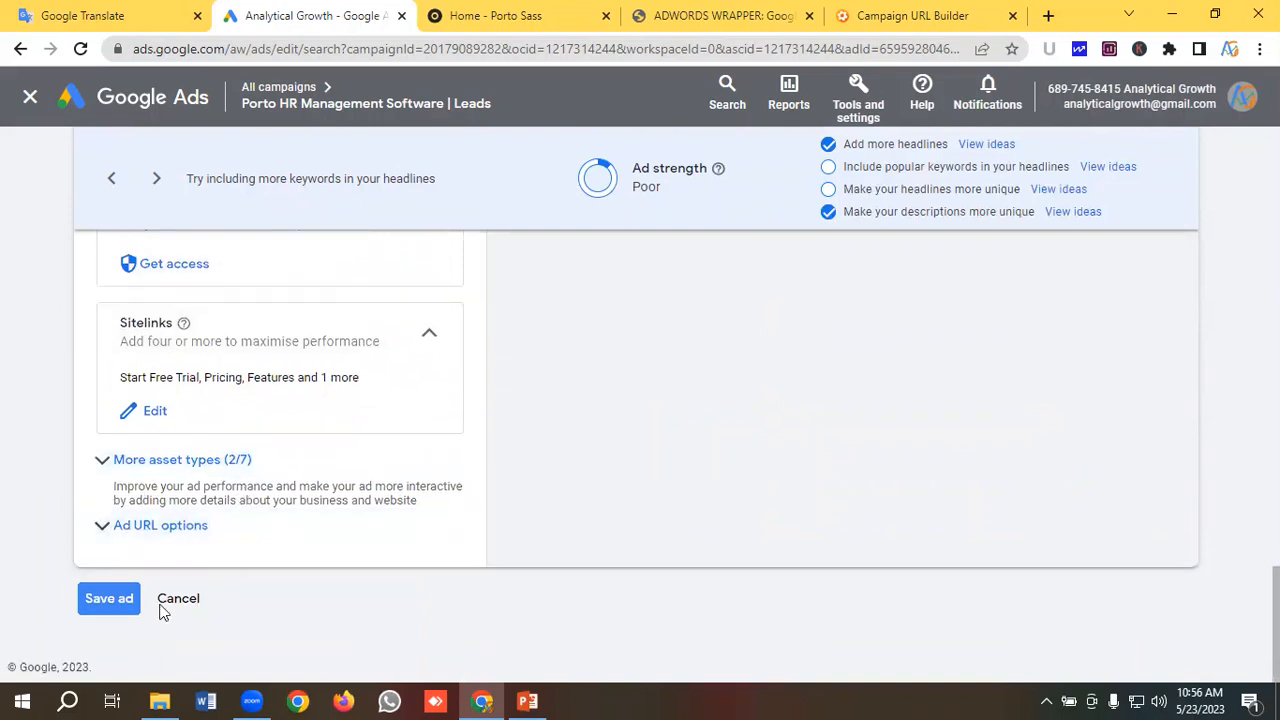
pyautogui.click(100, 603)
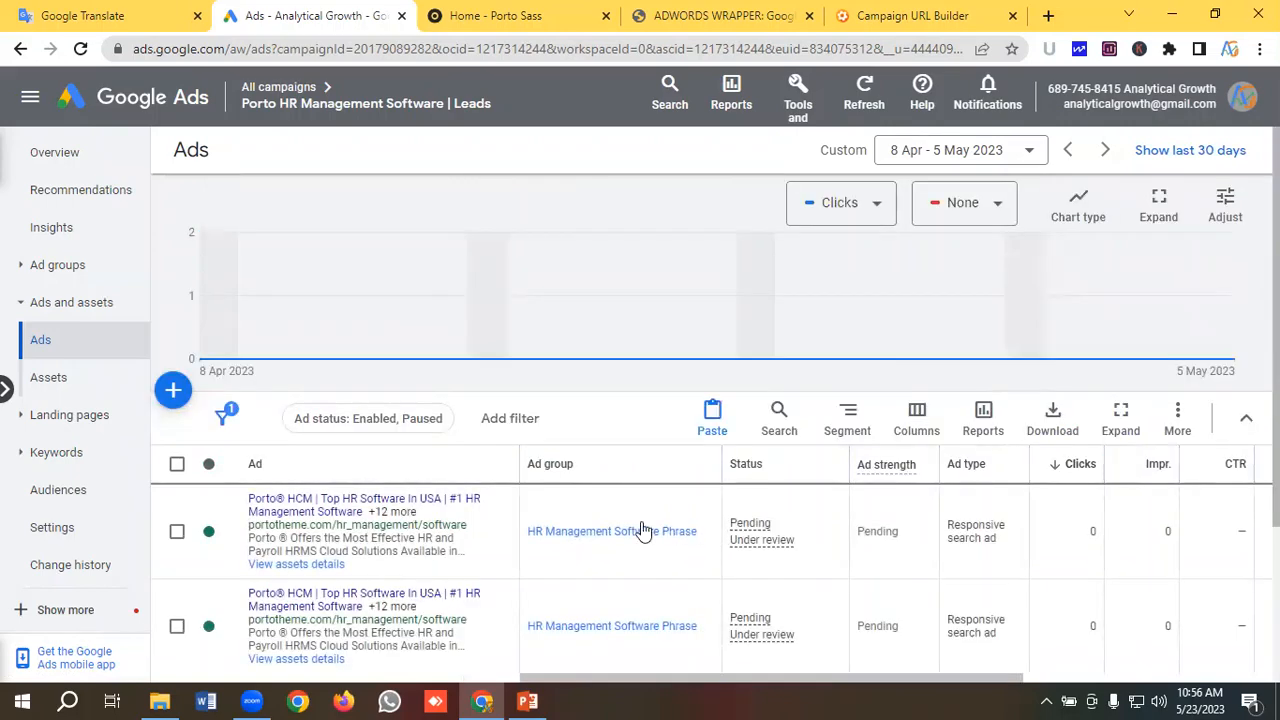
pyautogui.scroll(-1, 643, 532)
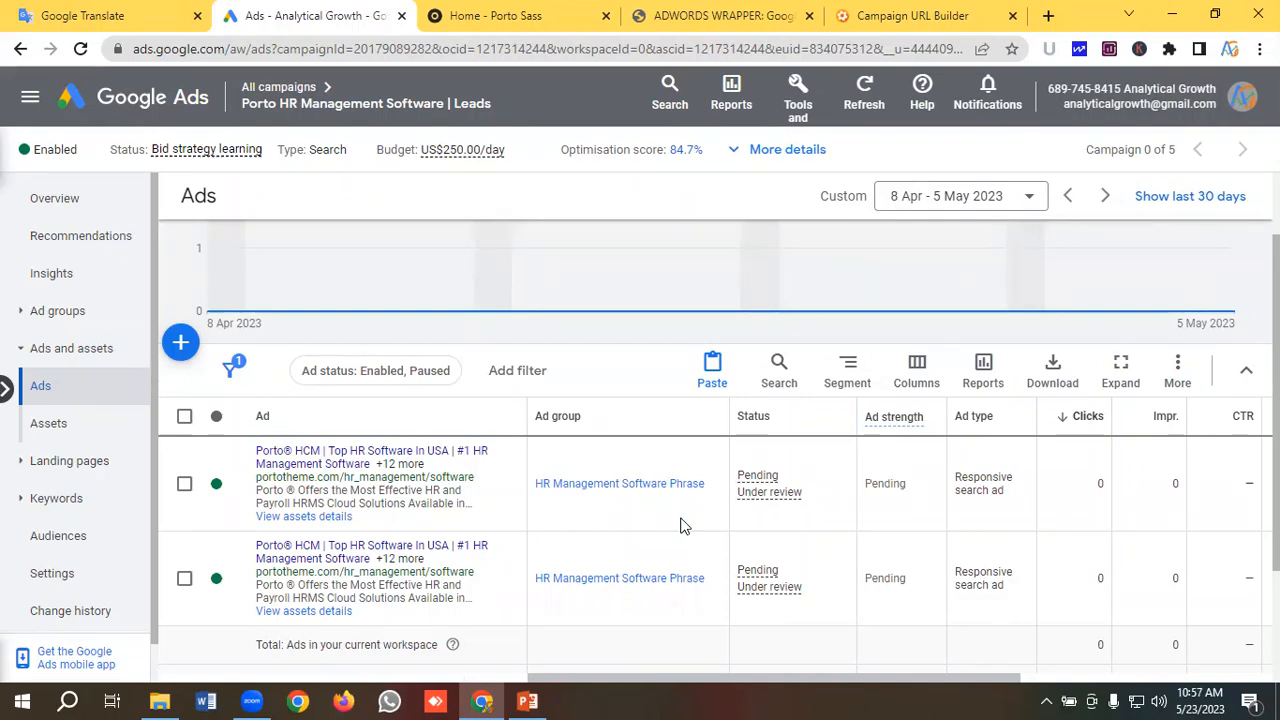
# Copy the campaign's ad group "HR Management Software Phrase".
pyautogui.click(63, 313)
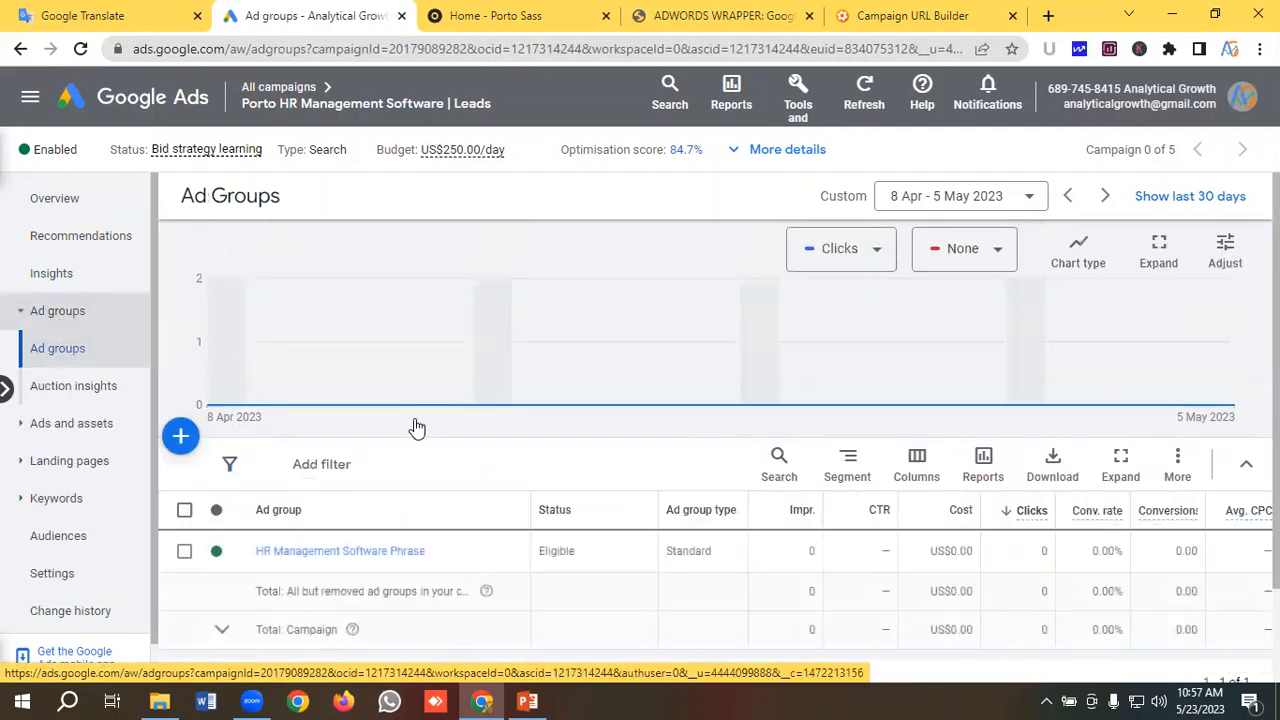
pyautogui.scroll(-1, 375, 483)
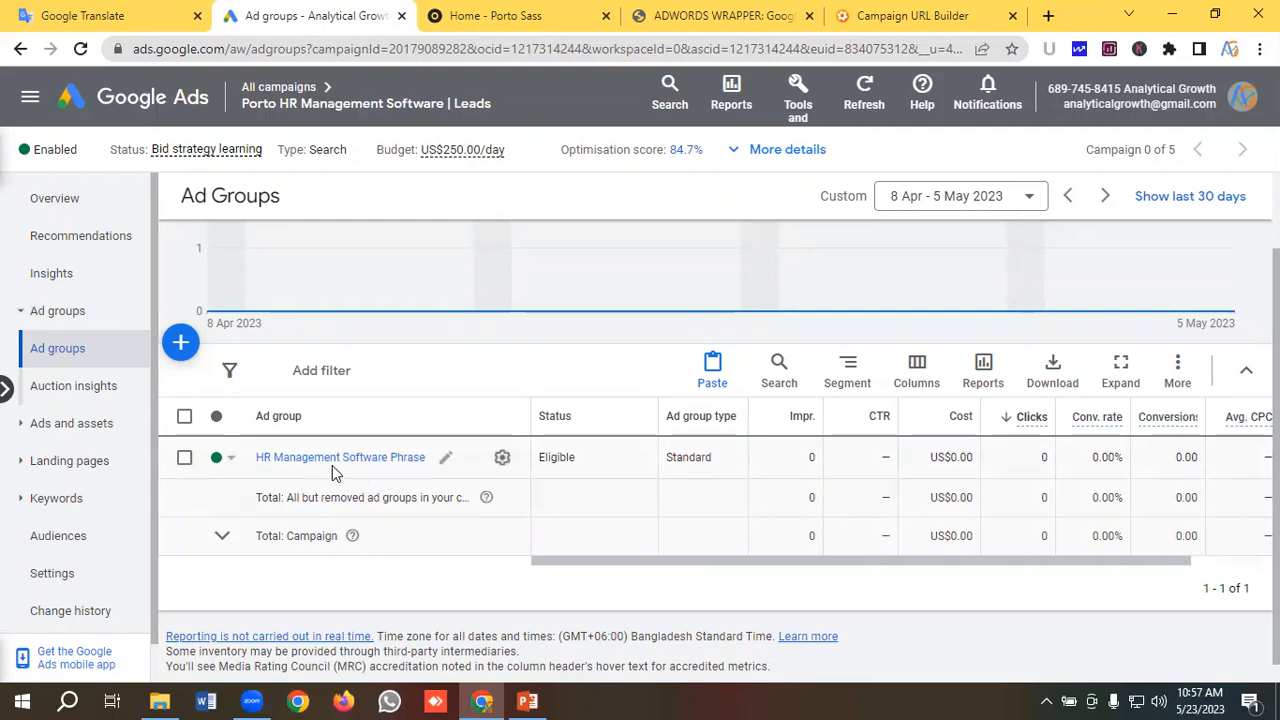
pyautogui.click(184, 459)
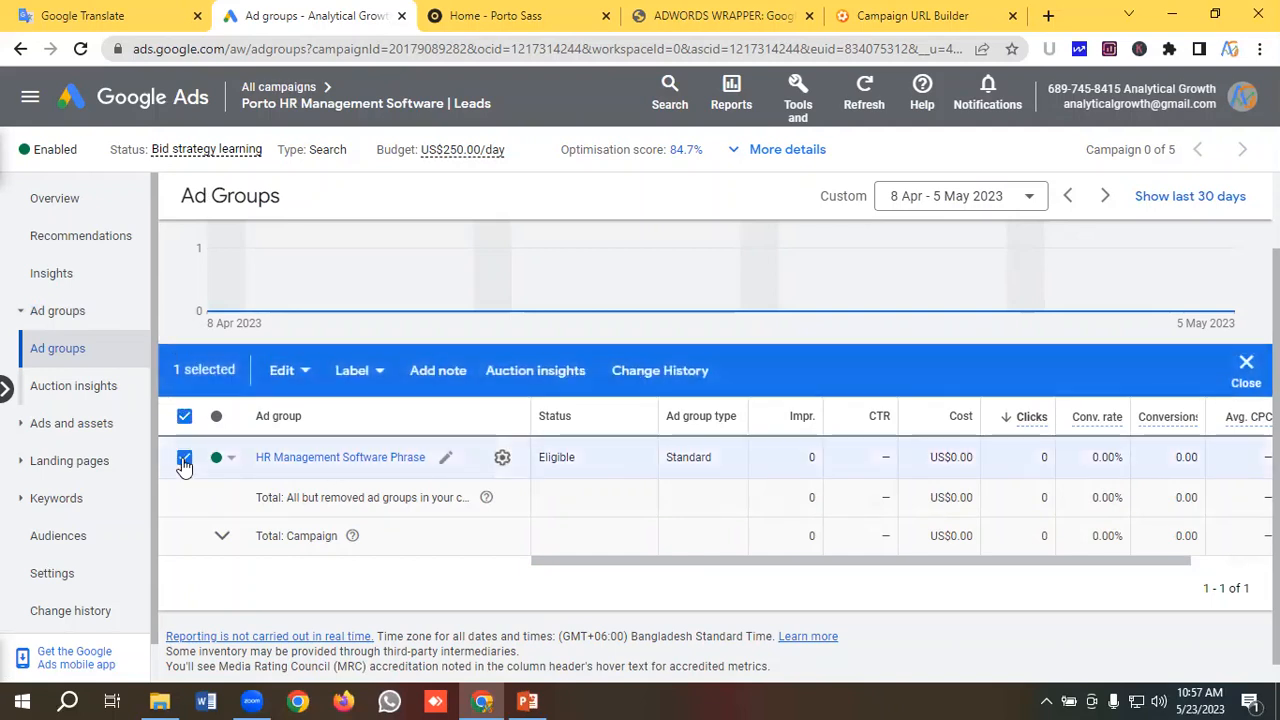
pyautogui.click(288, 376)
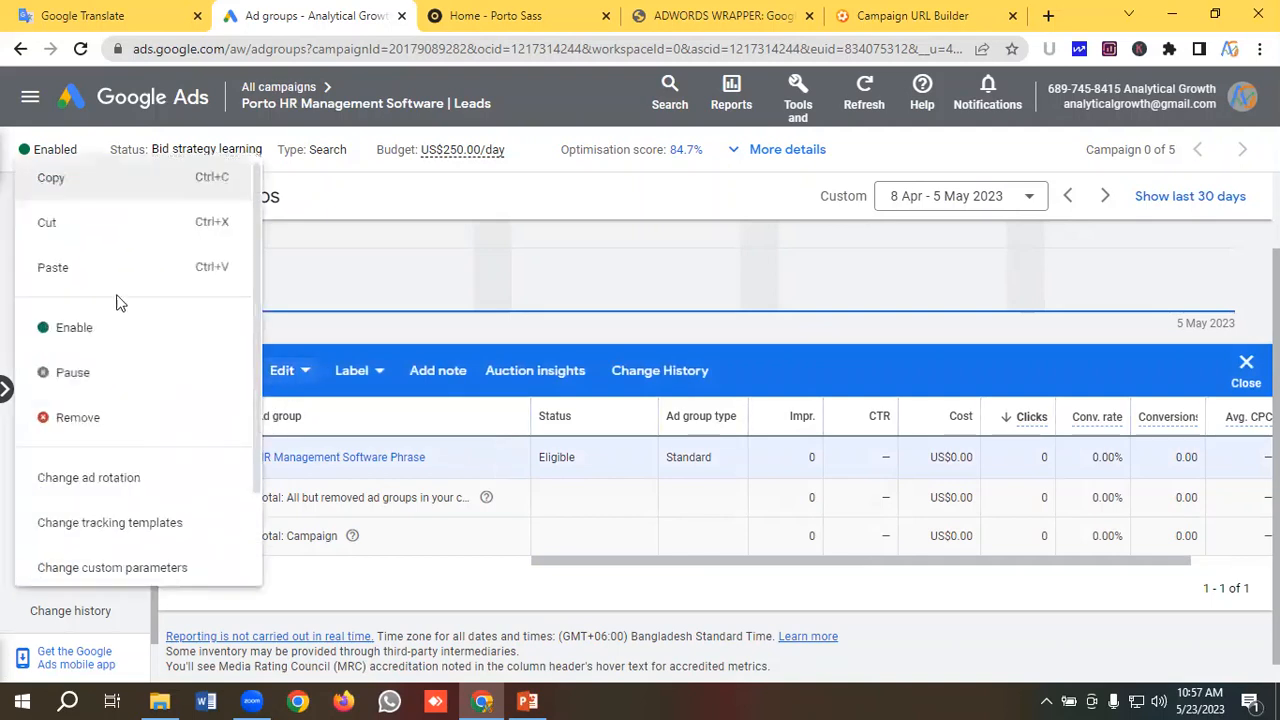
pyautogui.click(60, 177)
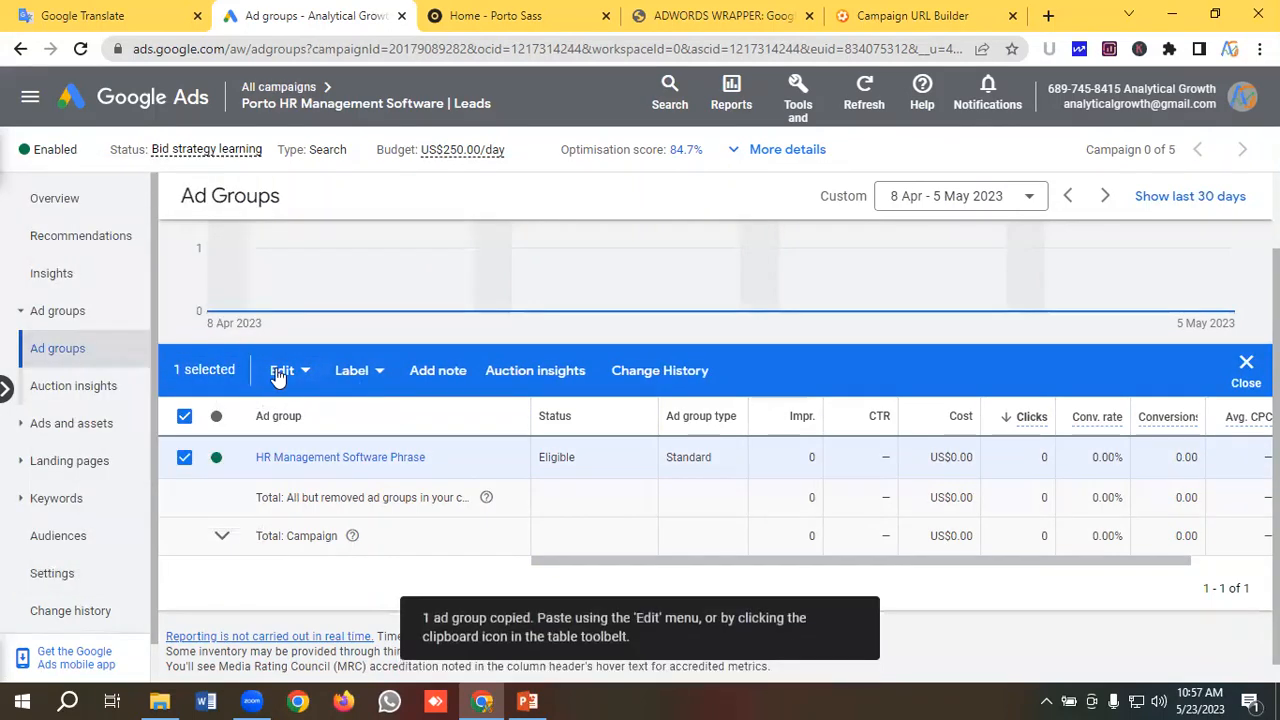
# Paste the copied ad group into the campaign "Porto HR Management Software | Leads", with new ad groups paused after pasting.
pyautogui.click(282, 372)
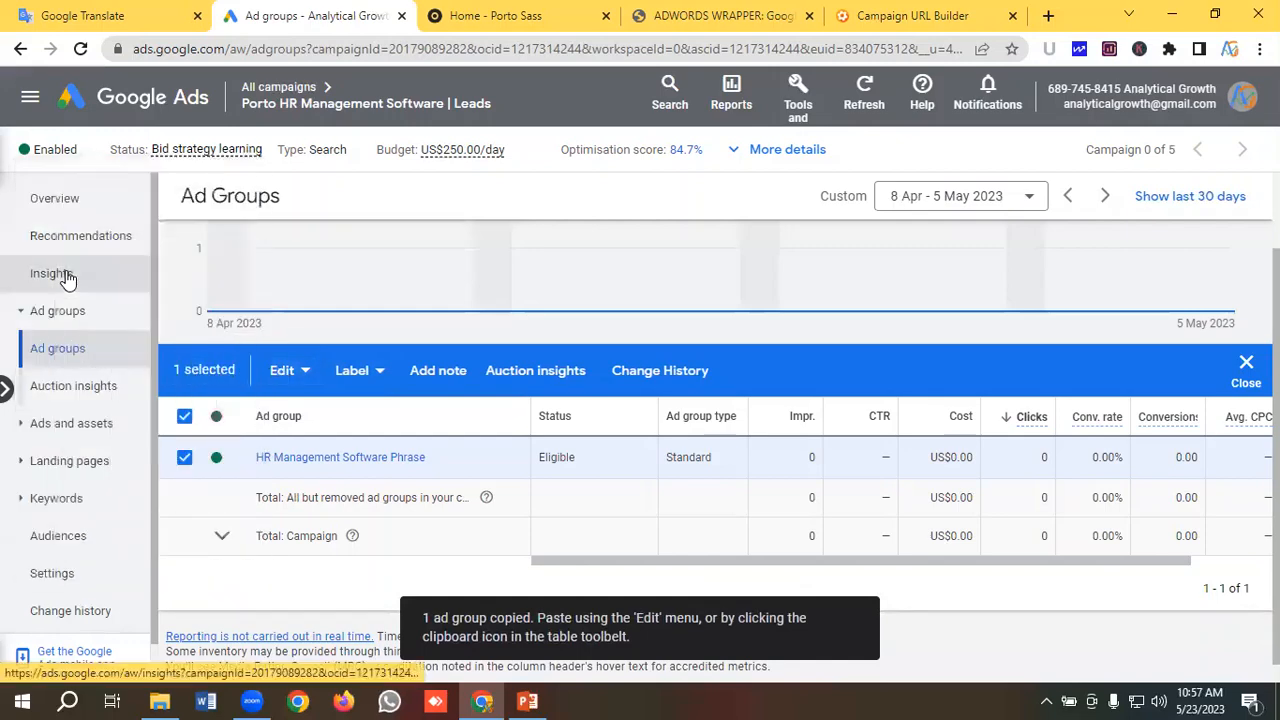
pyautogui.hotkey('ctrl', 'v')
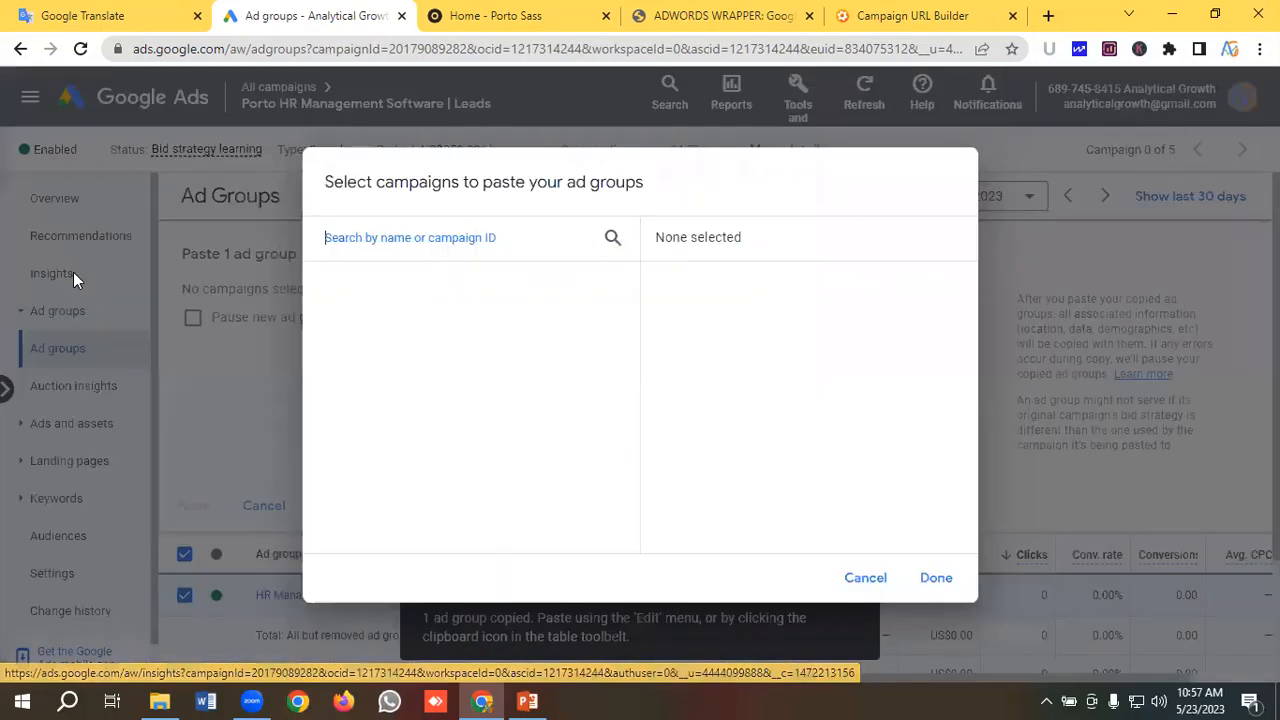
pyautogui.scroll(-1, 490, 422)
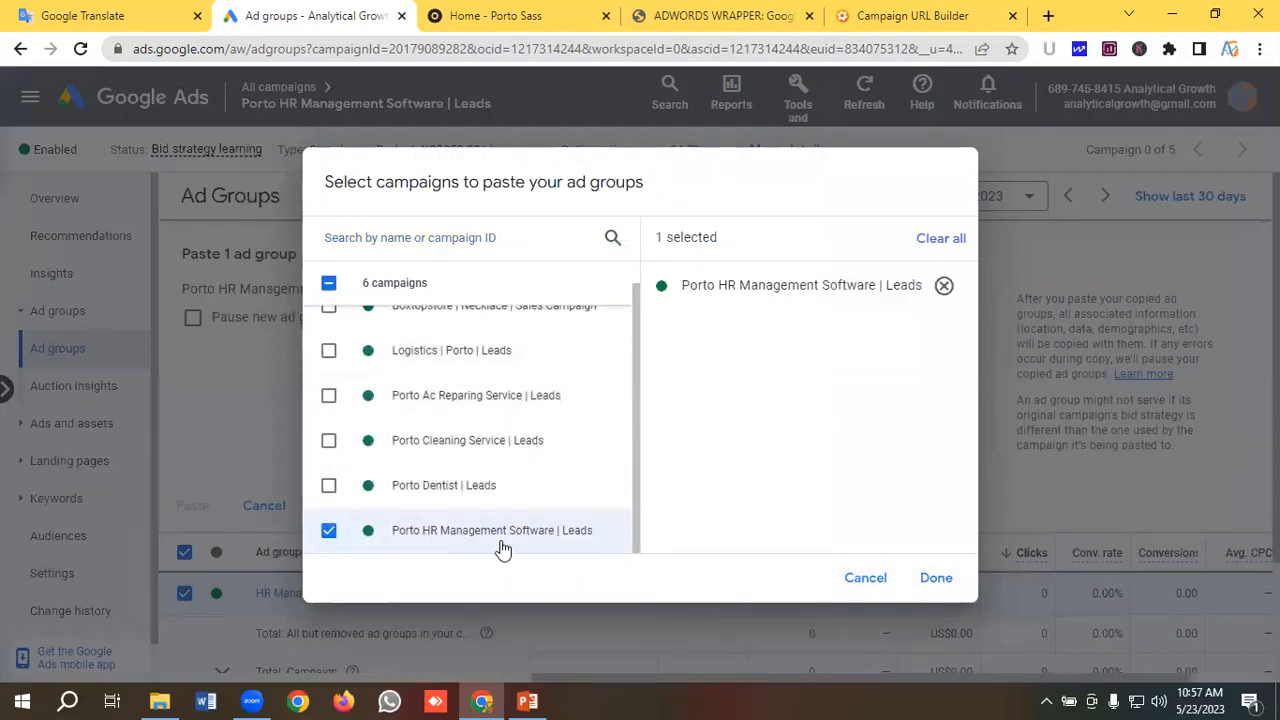
pyautogui.click(937, 579)
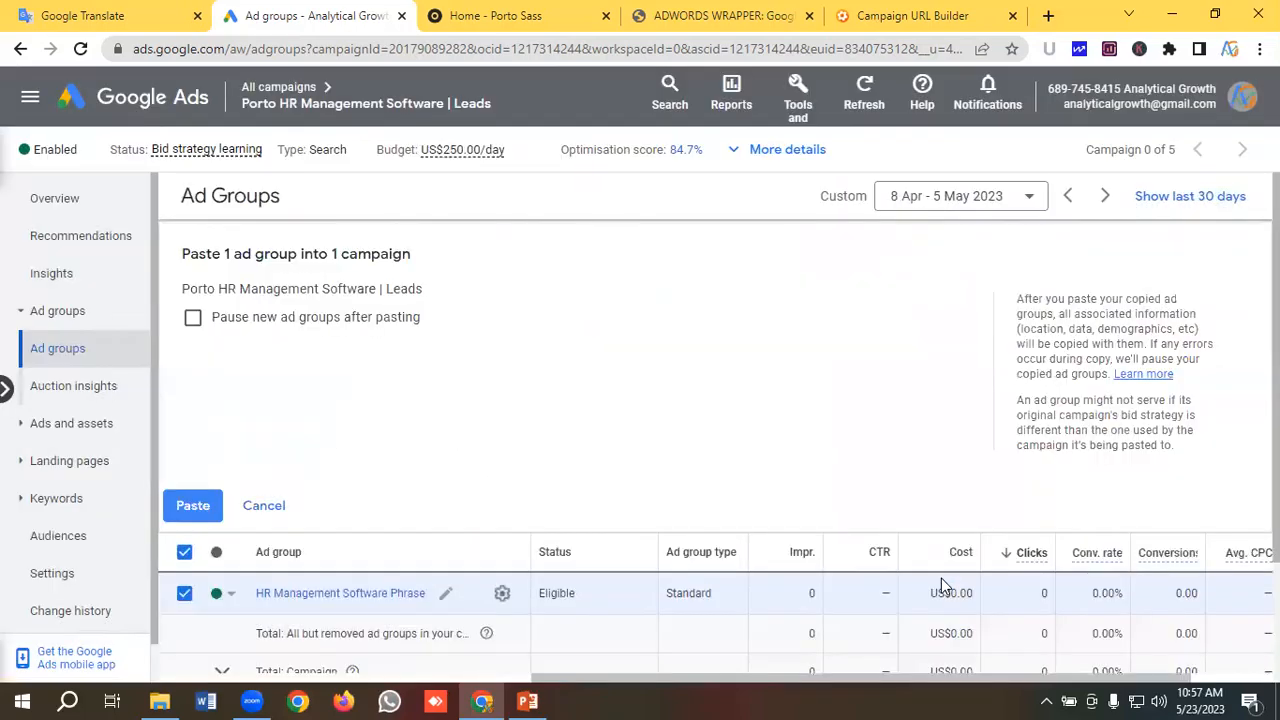
pyautogui.click(193, 318)
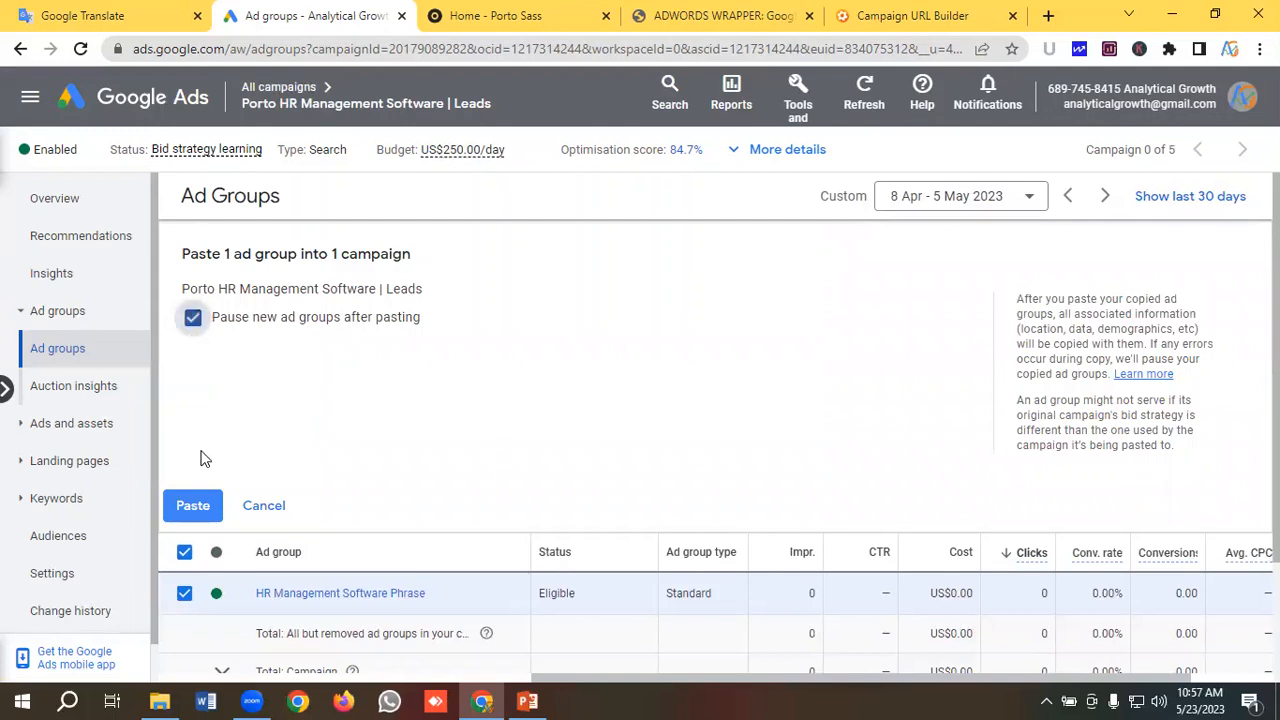
pyautogui.click(193, 505)
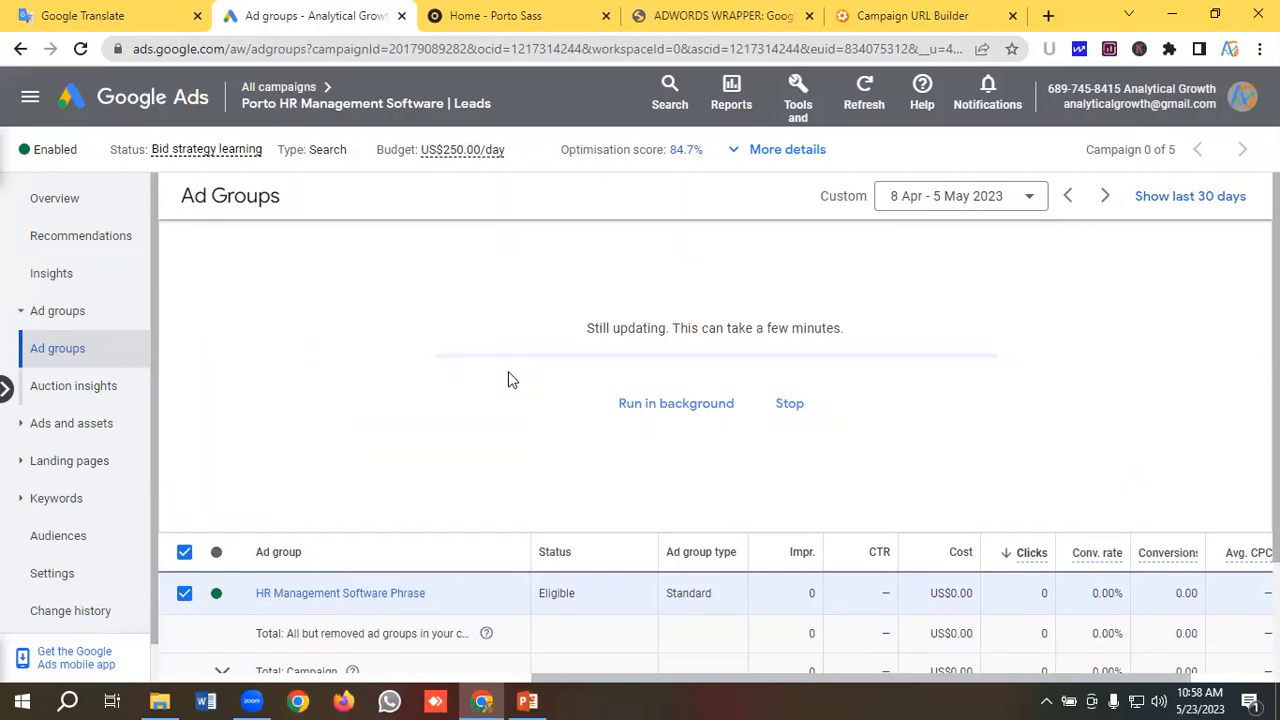
pyautogui.scroll(-1, 508, 378)
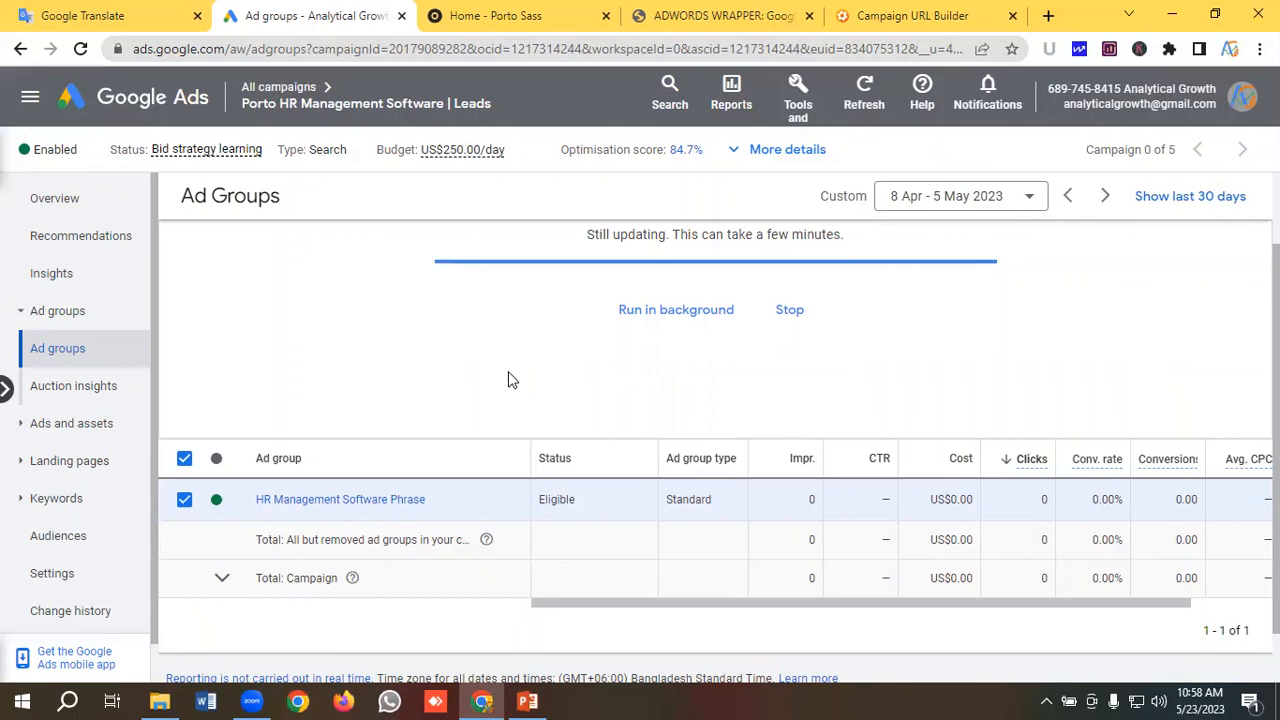
pyautogui.scroll(1, 508, 374)
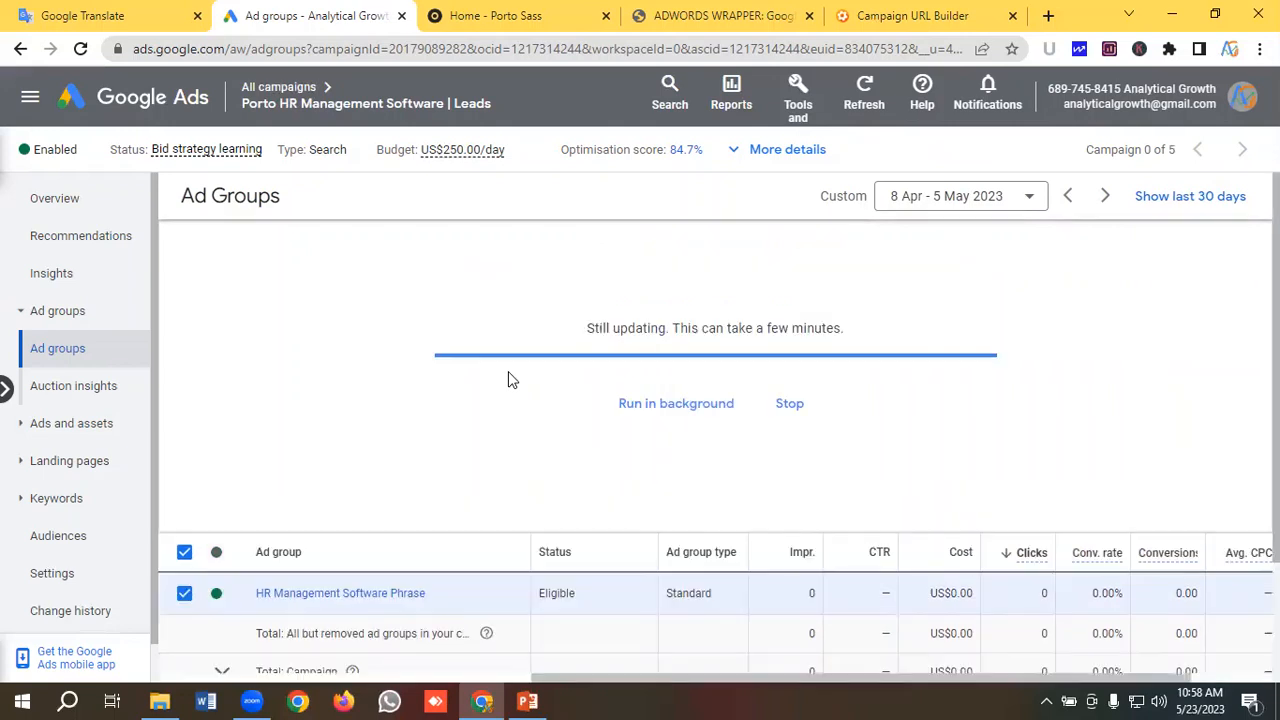
pyautogui.scroll(-1, 508, 380)
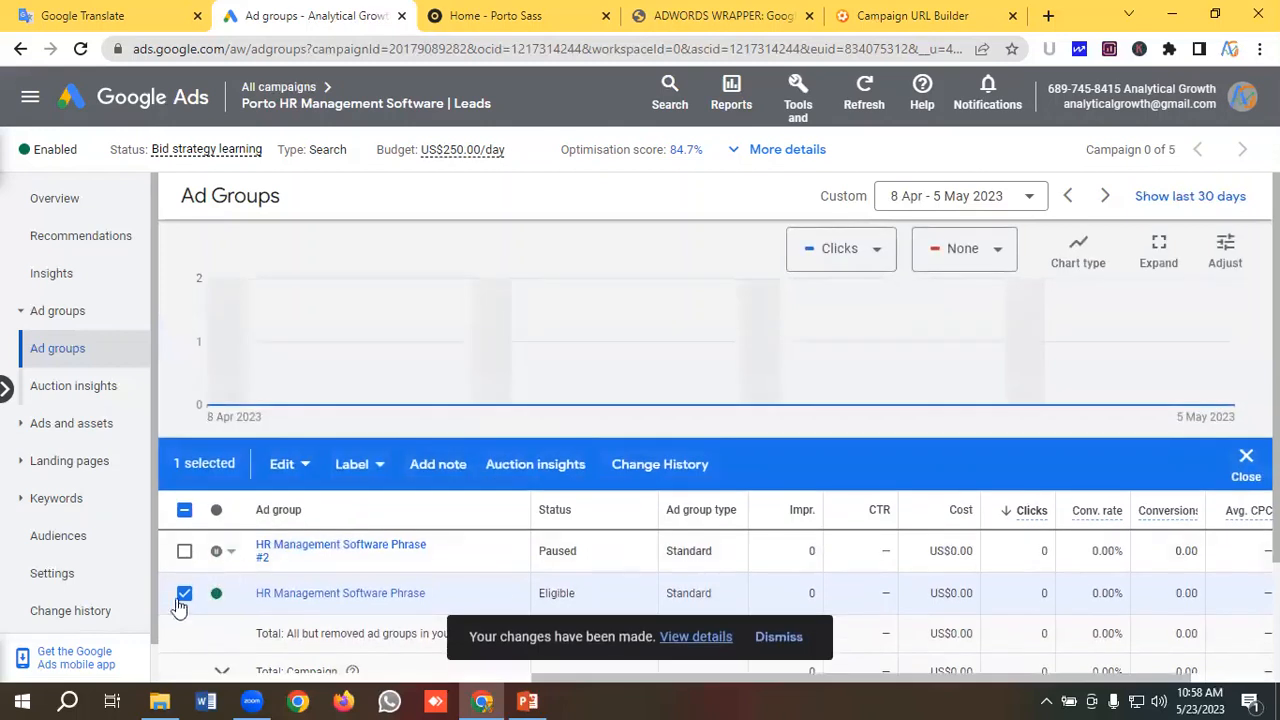
# Deselect the original ad group and enable the paused duplicate ad group.
pyautogui.click(184, 595)
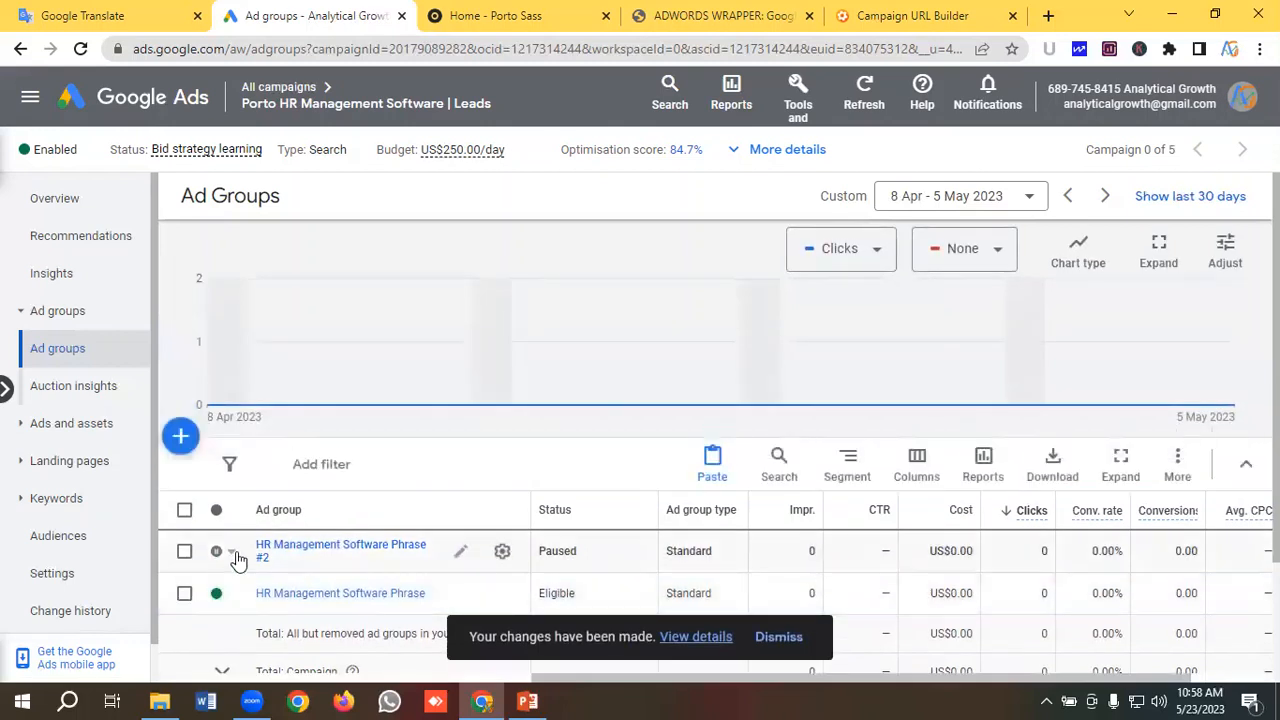
pyautogui.click(233, 556)
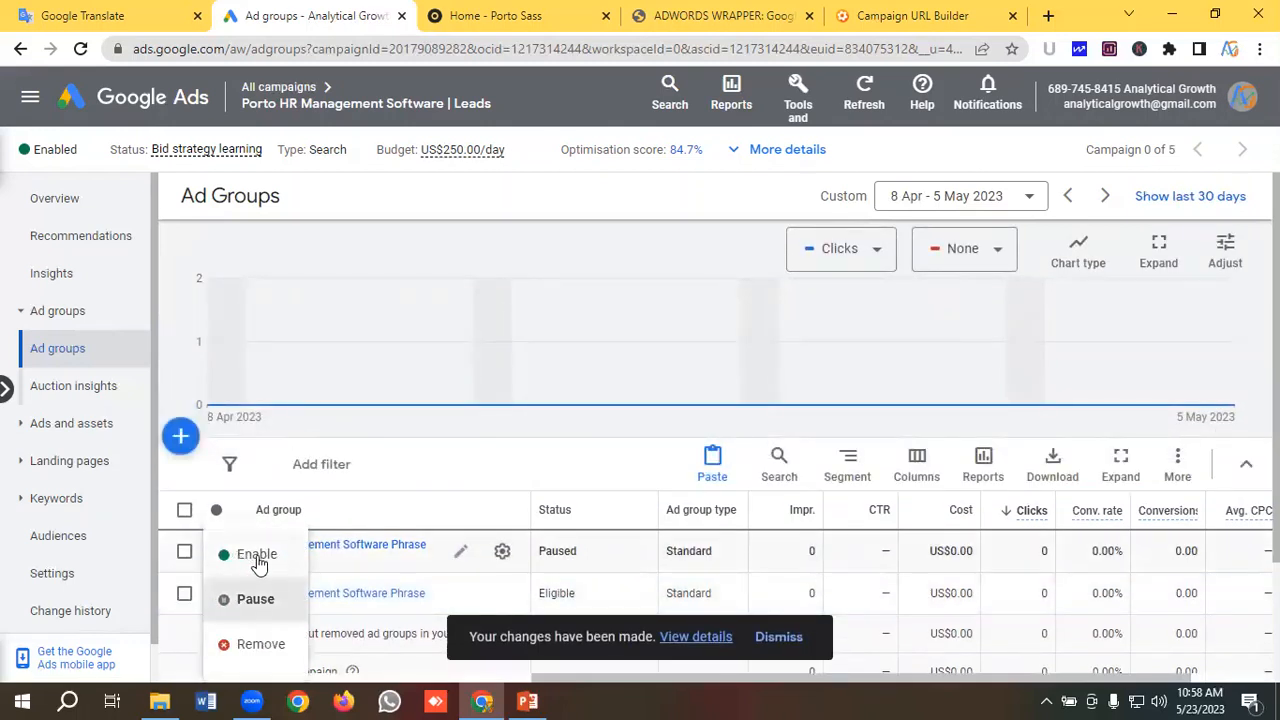
pyautogui.click(257, 556)
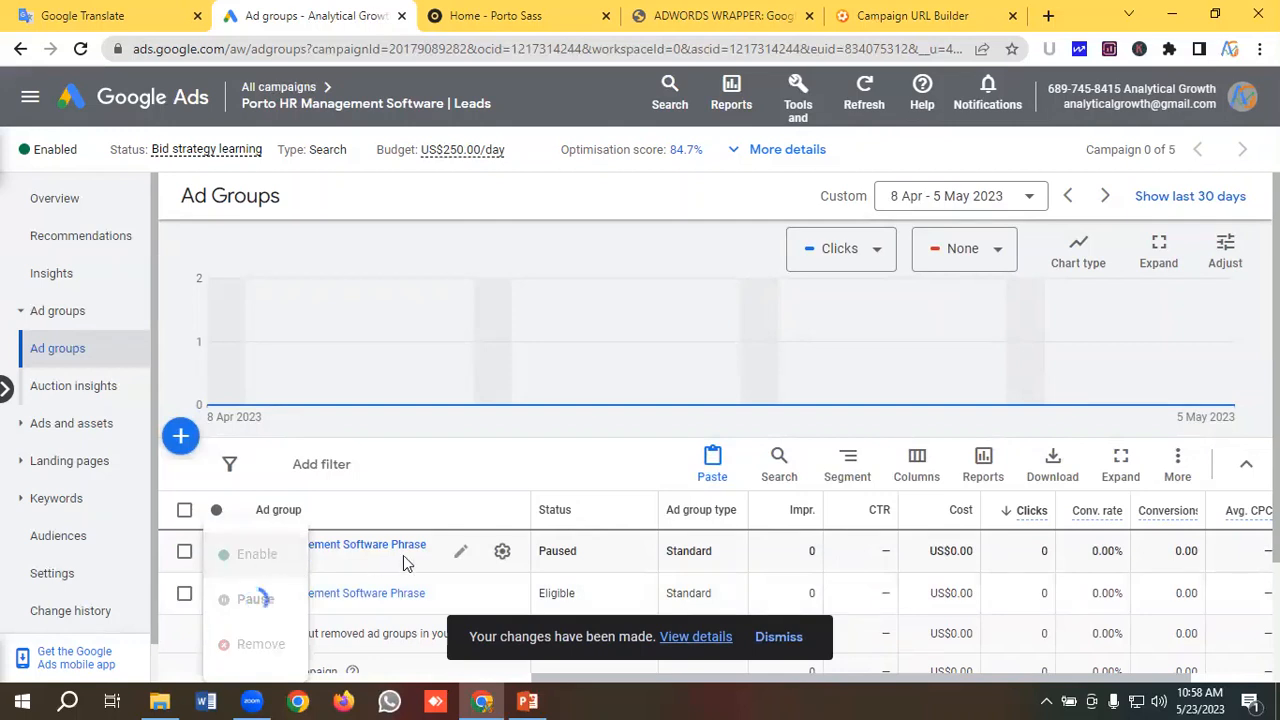
# Rename the duplicate ad group as "HR Management Software Exact".
pyautogui.click(460, 556)
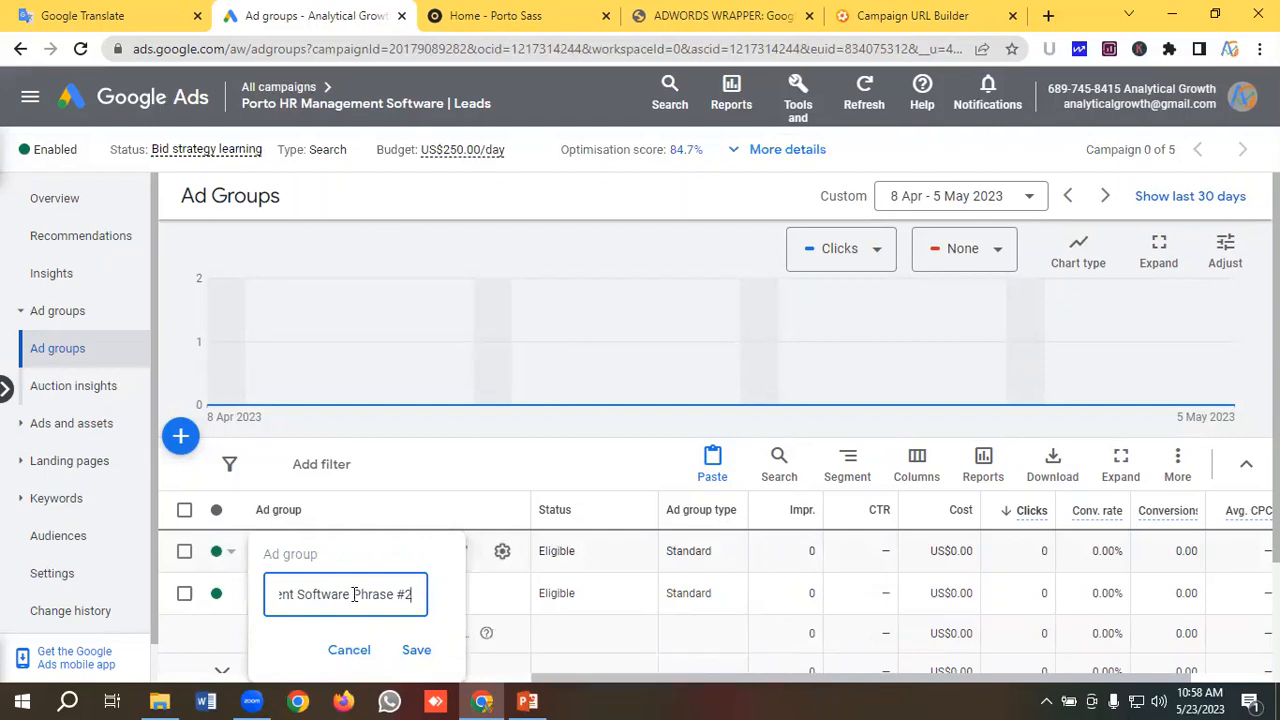
pyautogui.moveTo(354, 594); pyautogui.dragTo(431, 600)
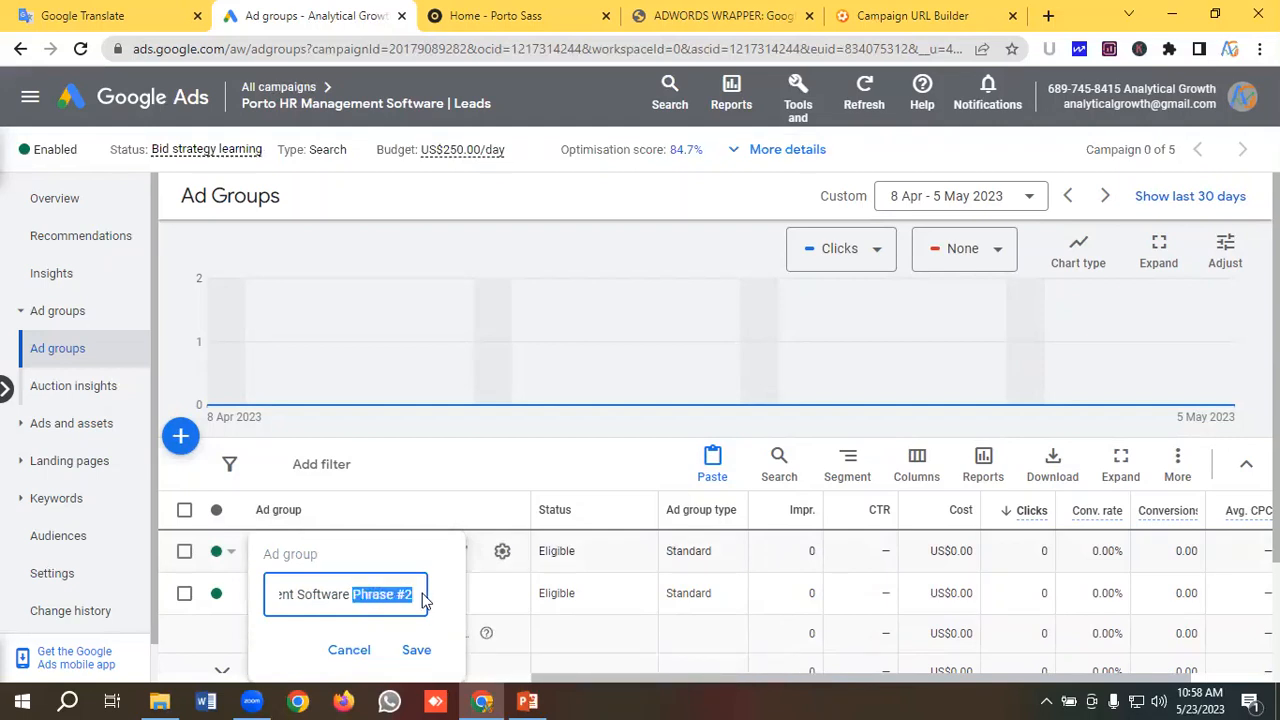
pyautogui.press('BackSpace')
pyautogui.write('Exa')
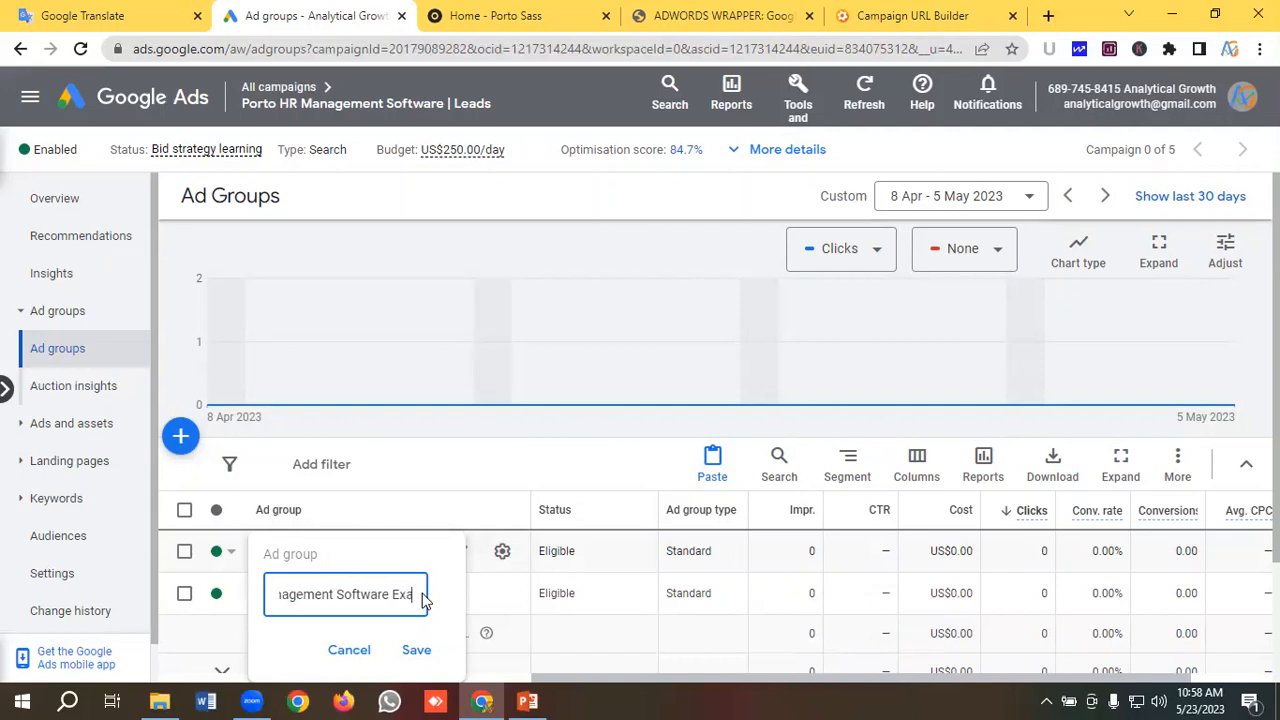
pyautogui.write('ct')
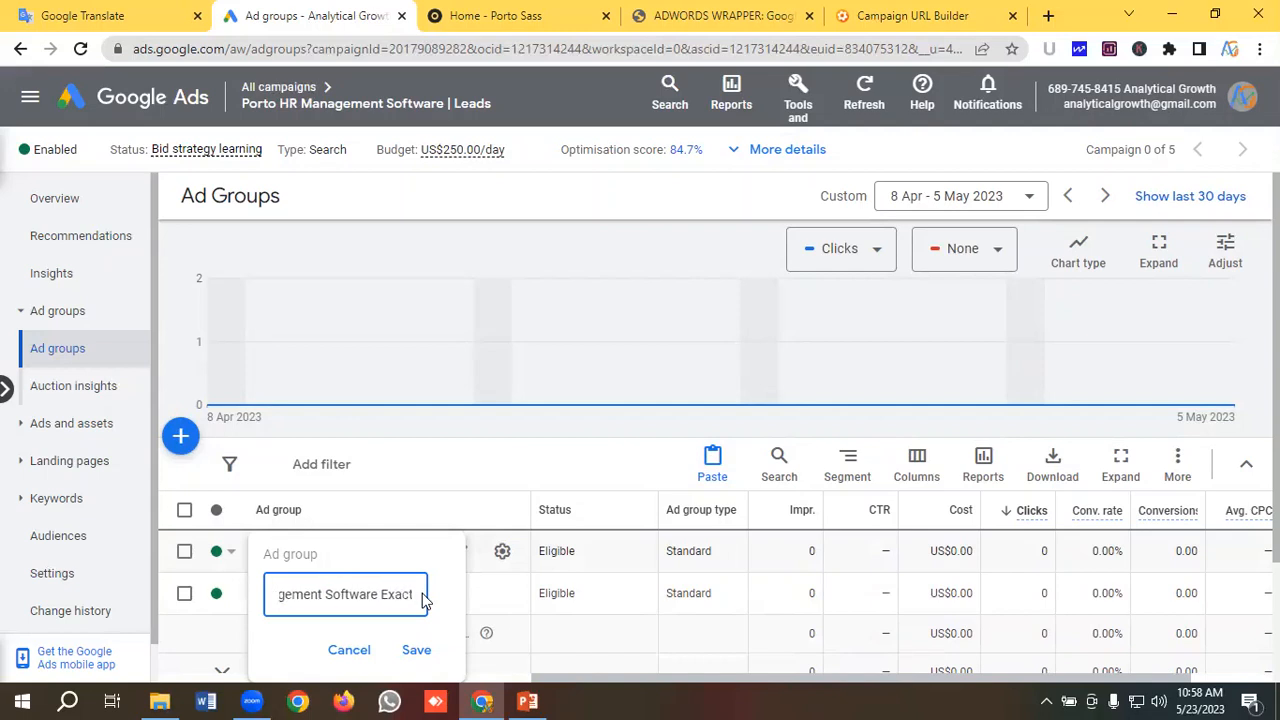
pyautogui.click(416, 650)
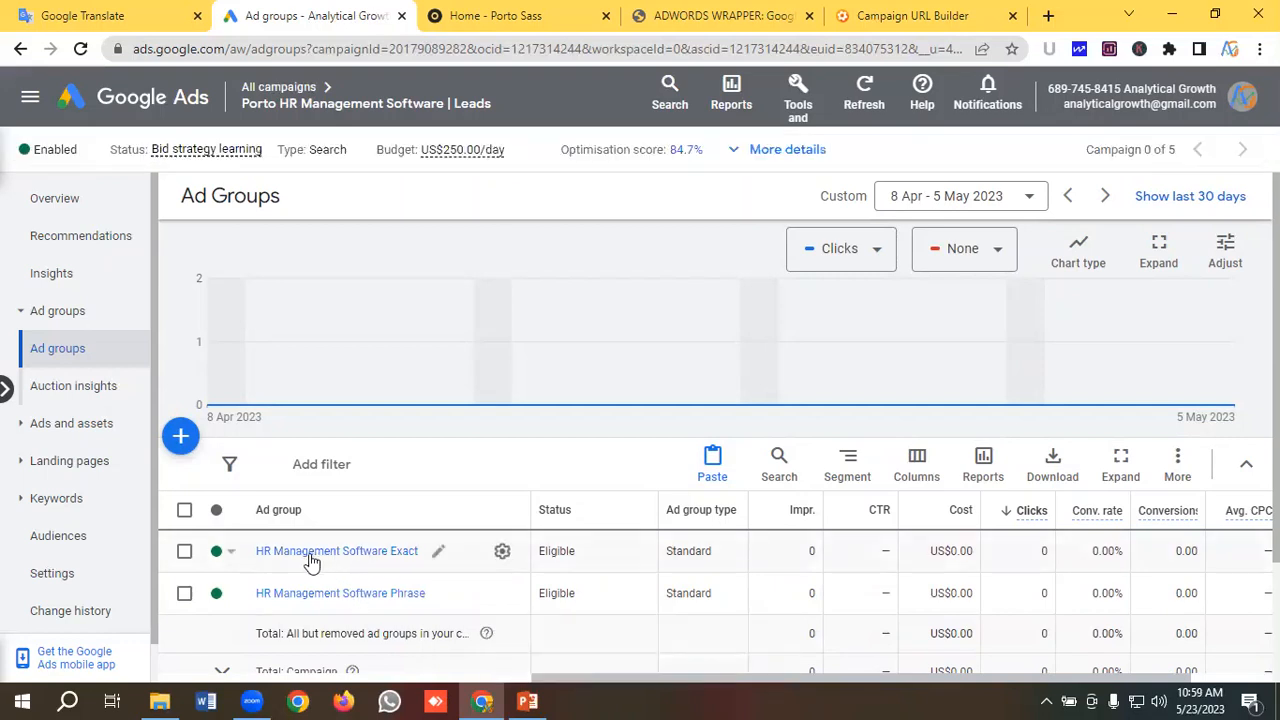
# Open the keywords of the ad group "HR Management Software Exact".
pyautogui.click(312, 556)
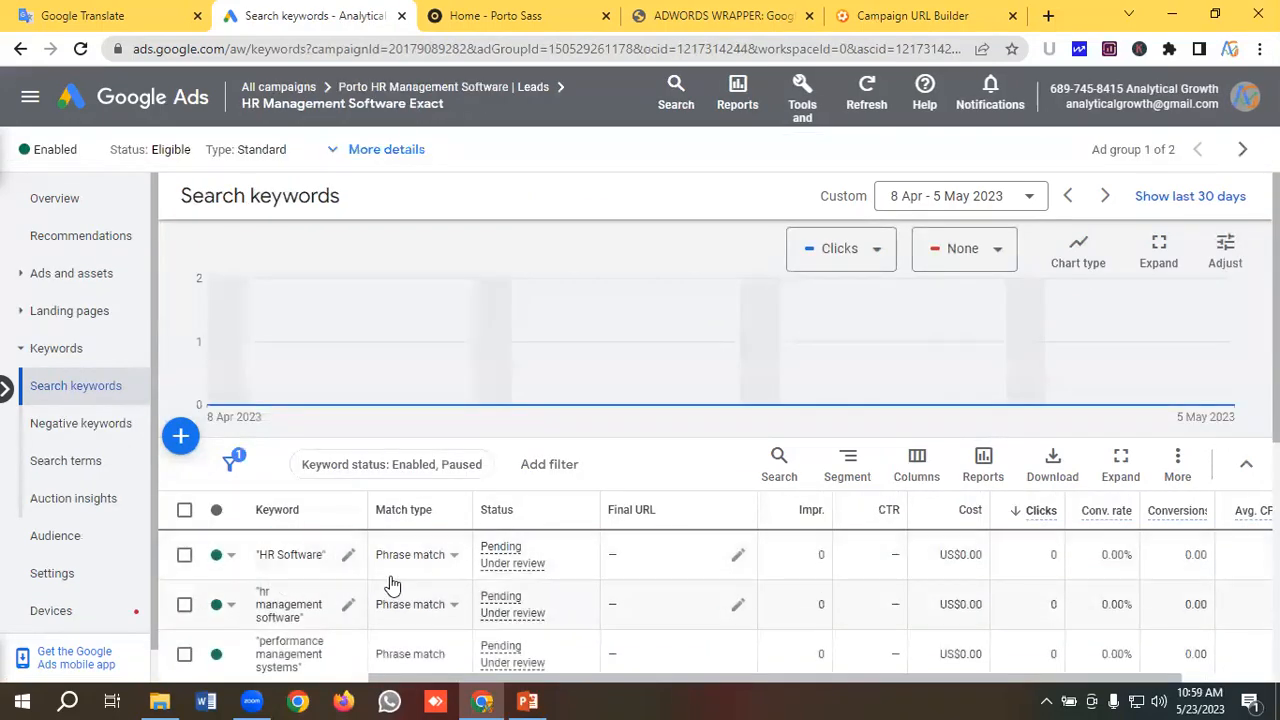
pyautogui.scroll(-1, 392, 585)
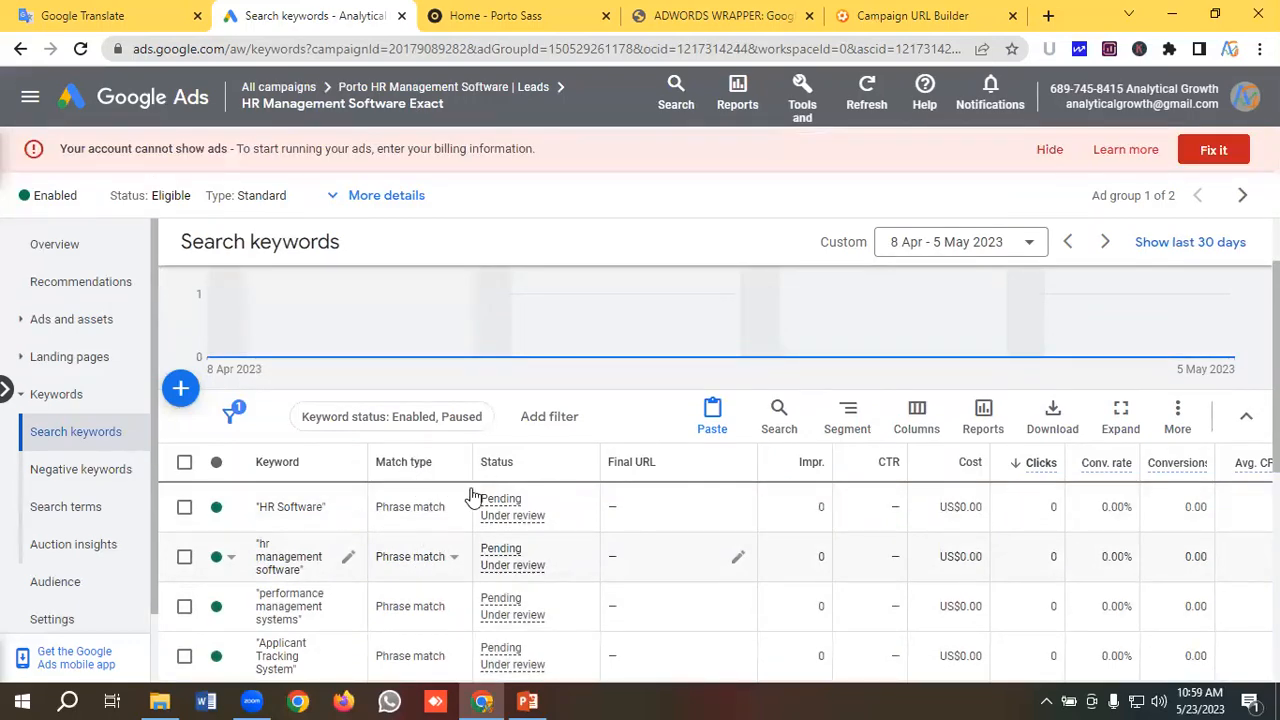
pyautogui.scroll(-1, 470, 497)
pyautogui.scroll(1, 440, 505)
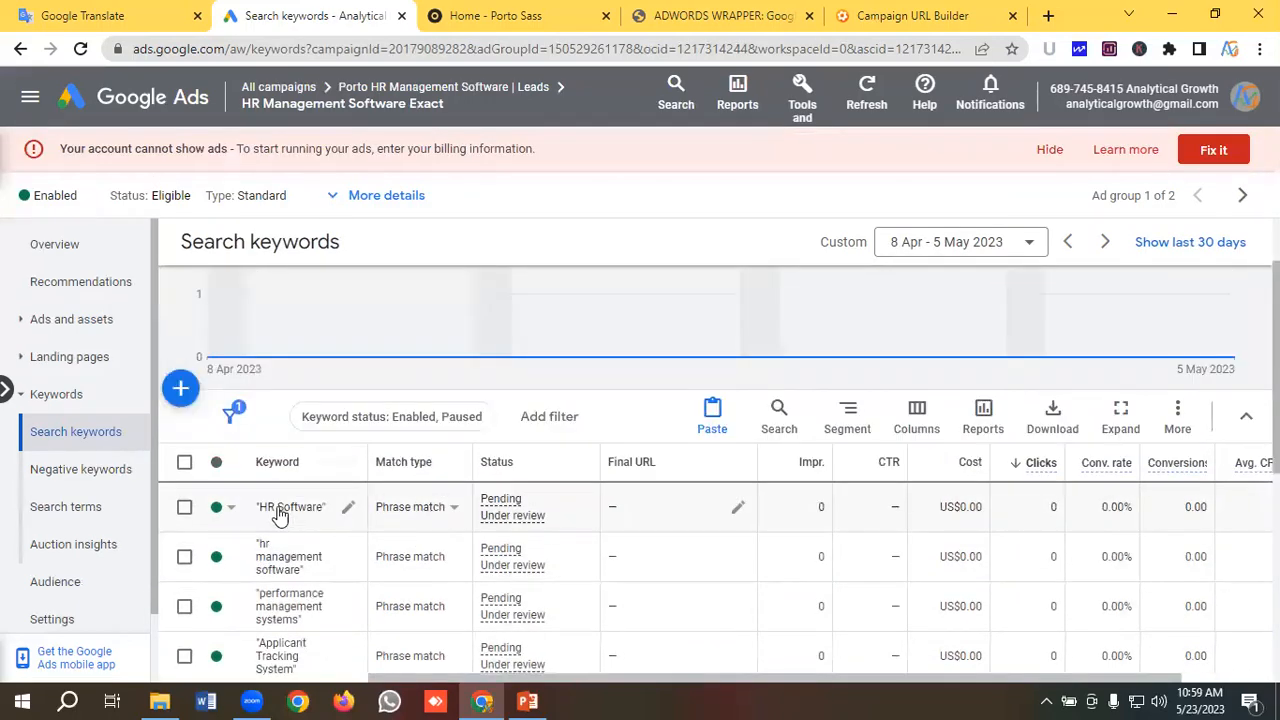
# Change the match type of all keywords in the ad group to exact match, without keeping the original keywords.
pyautogui.click(185, 465)
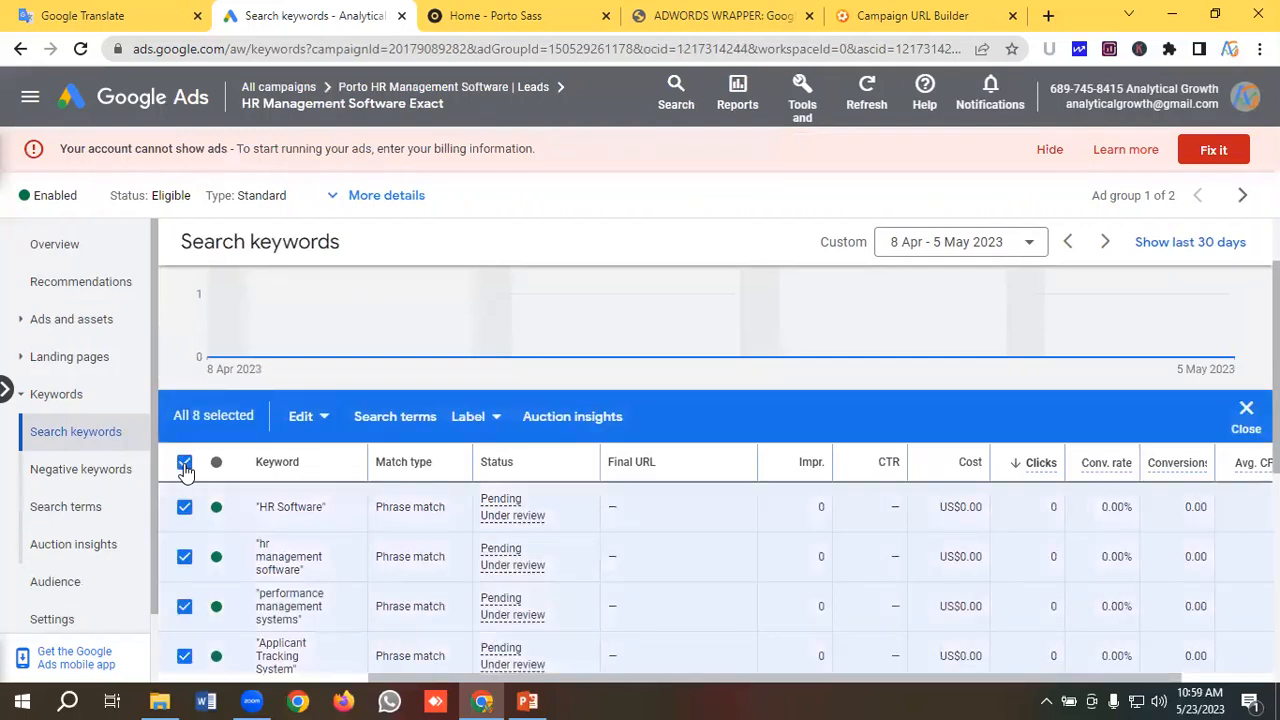
pyautogui.click(307, 420)
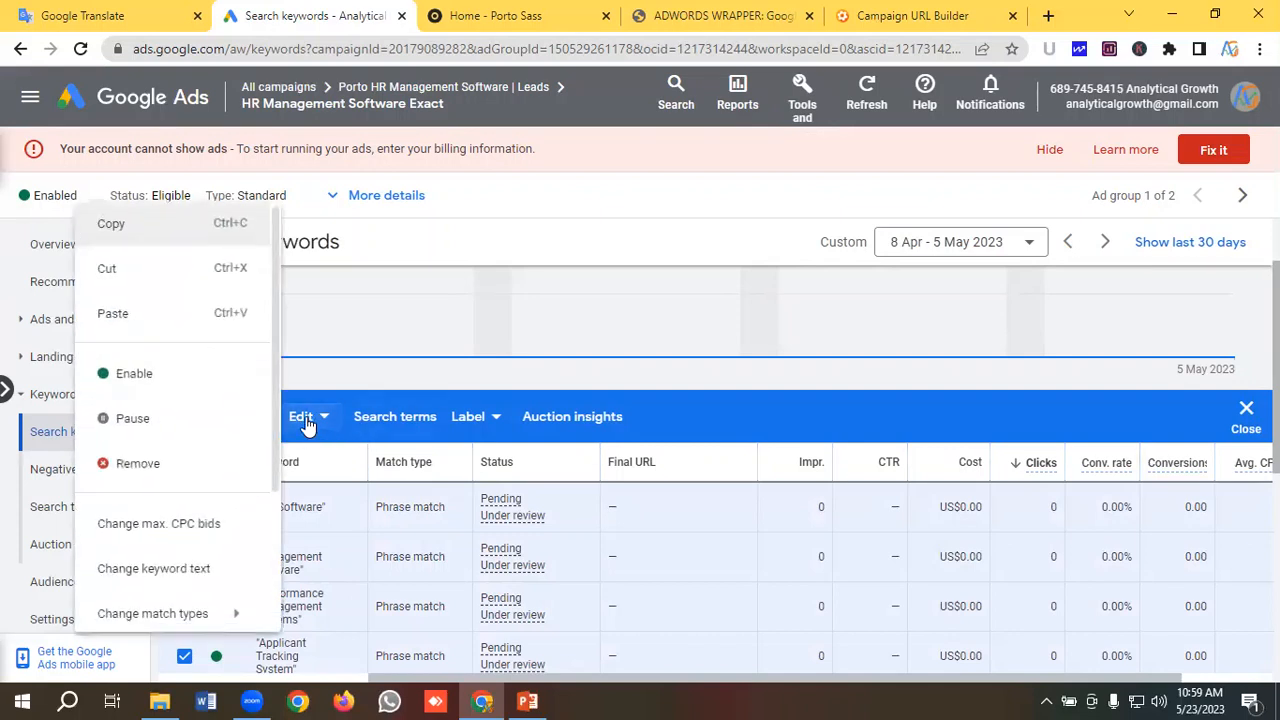
pyautogui.scroll(-2, 186, 444)
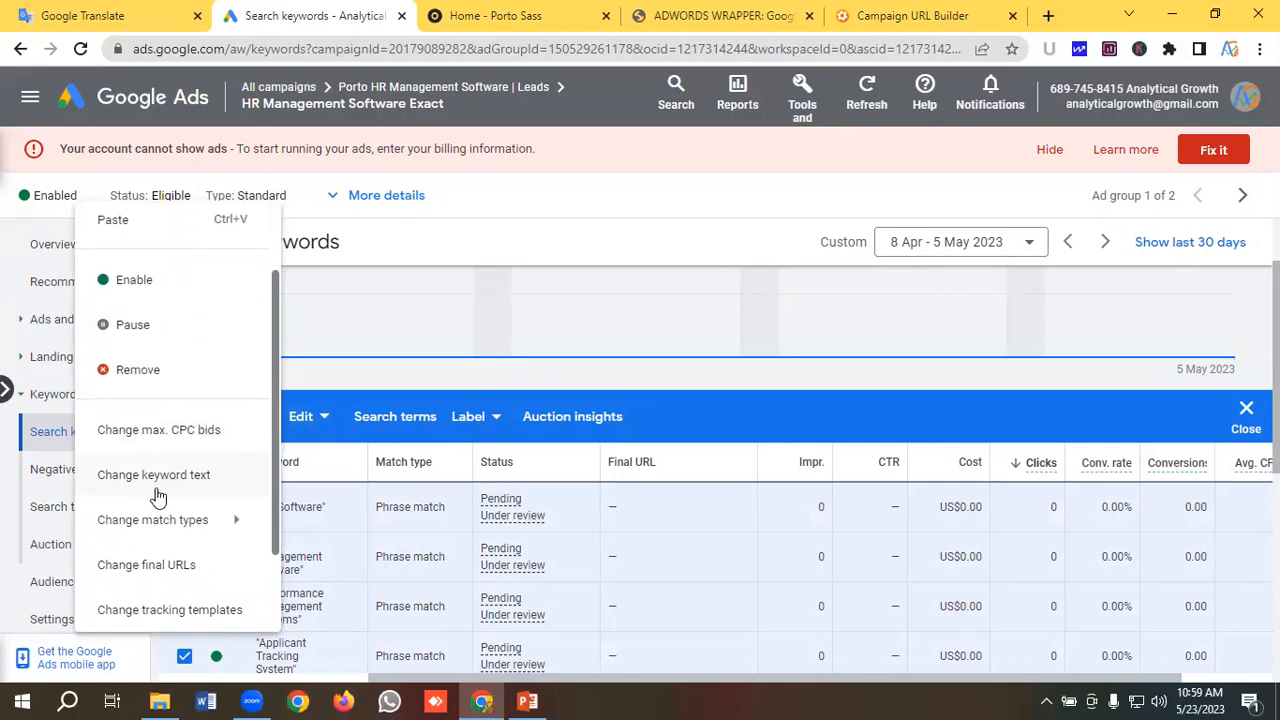
pyautogui.moveTo(189, 528)
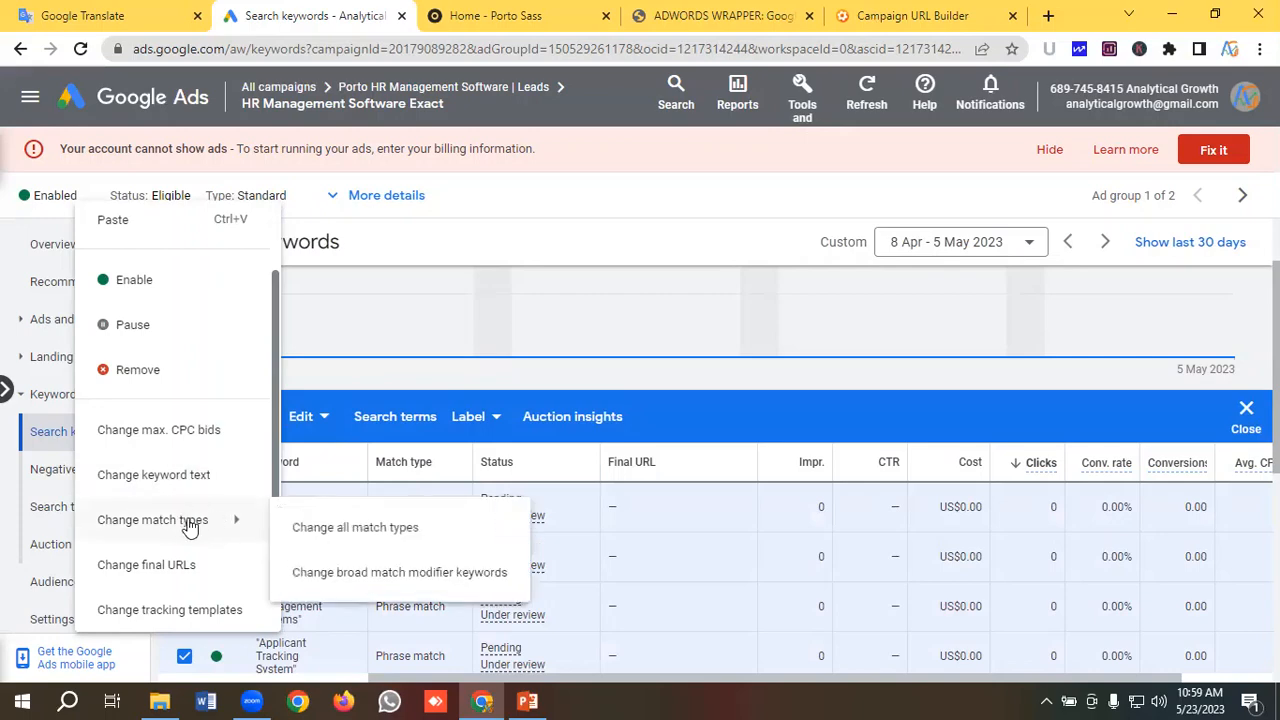
pyautogui.click(336, 538)
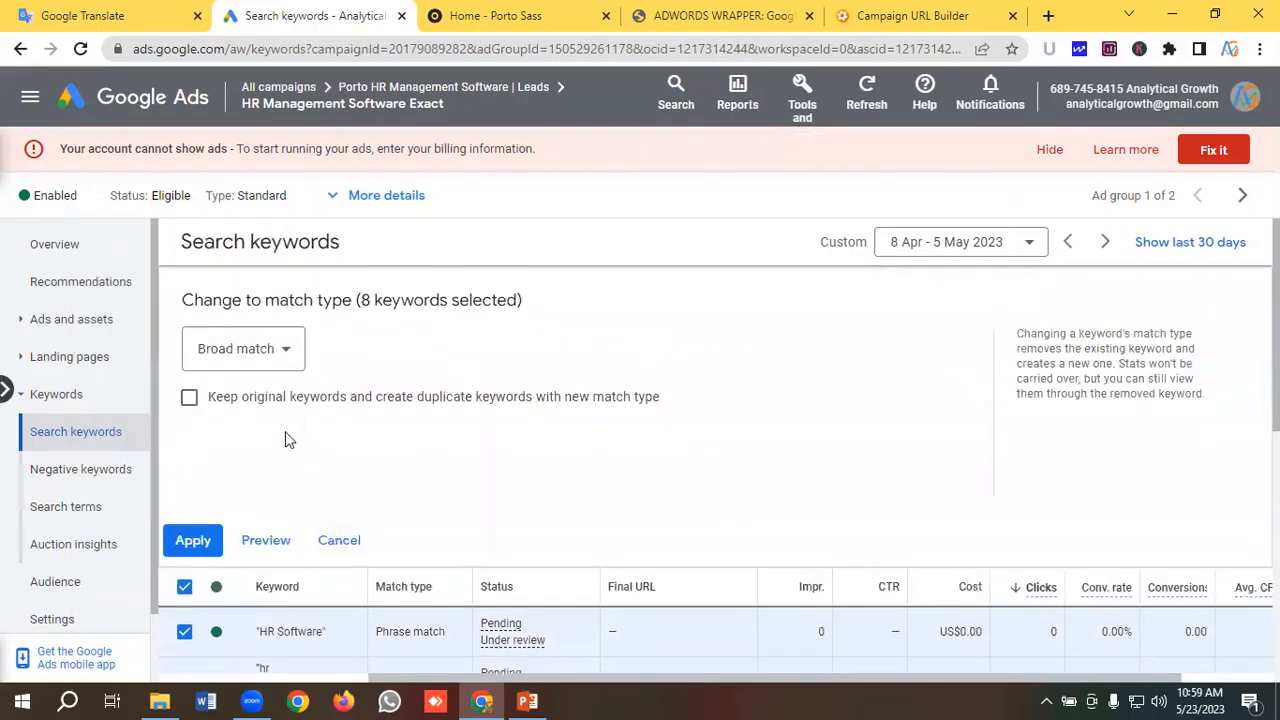
pyautogui.click(266, 362)
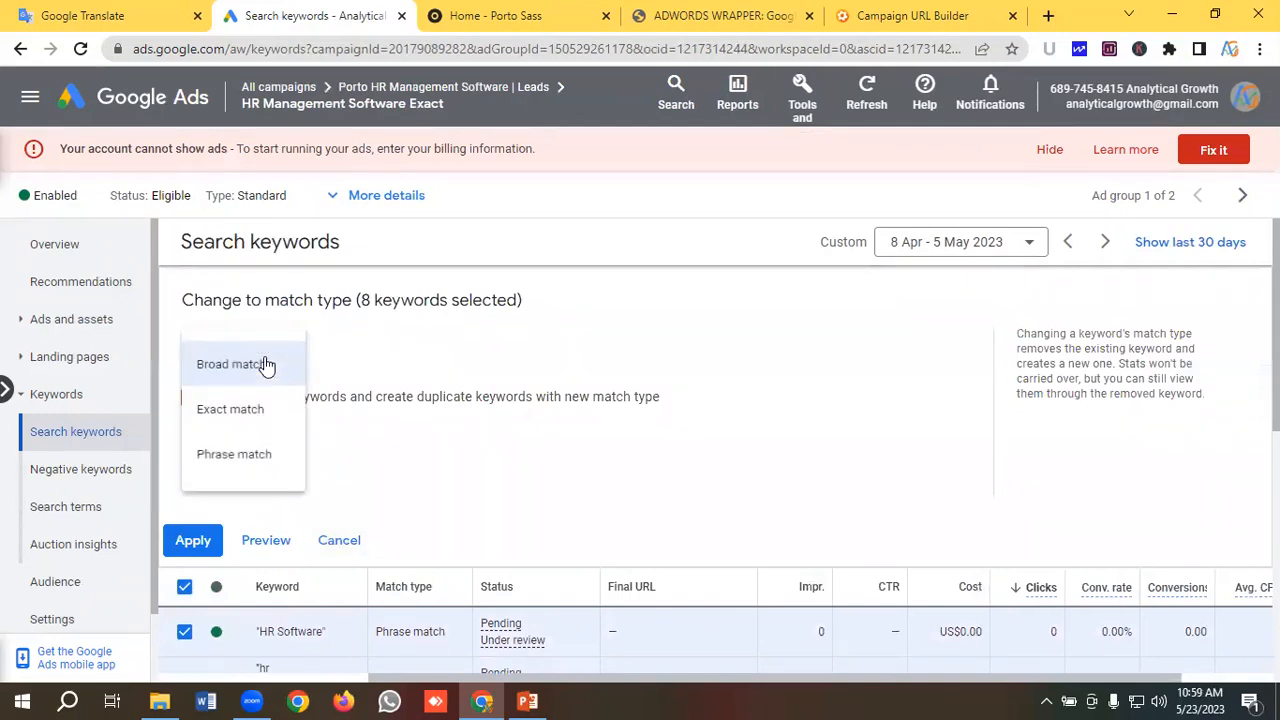
pyautogui.click(244, 419)
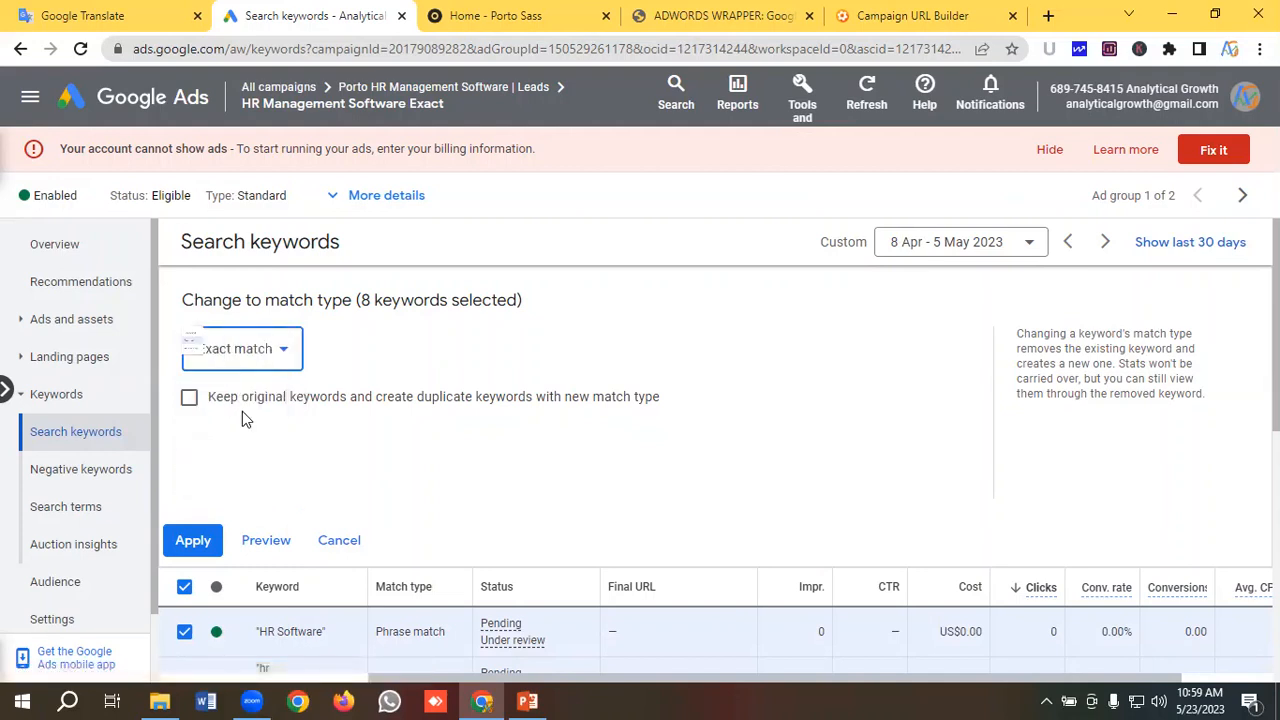
pyautogui.click(215, 539)
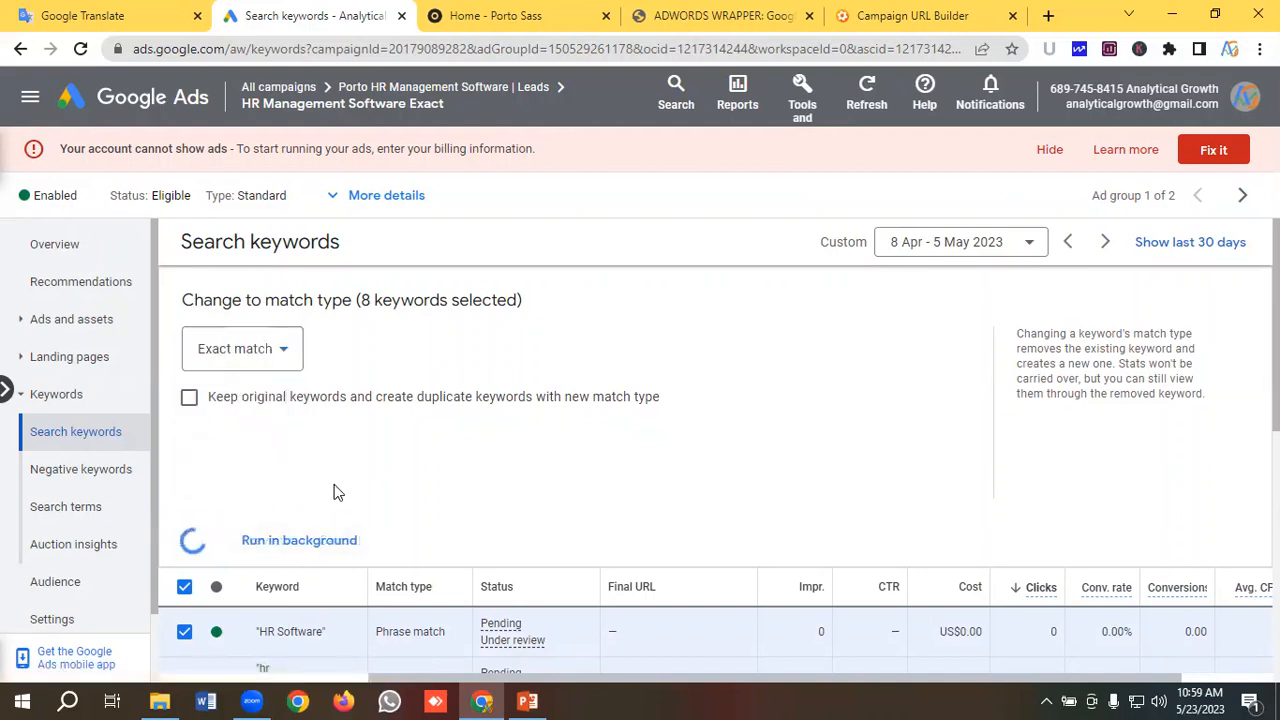
pyautogui.scroll(-1, 375, 471)
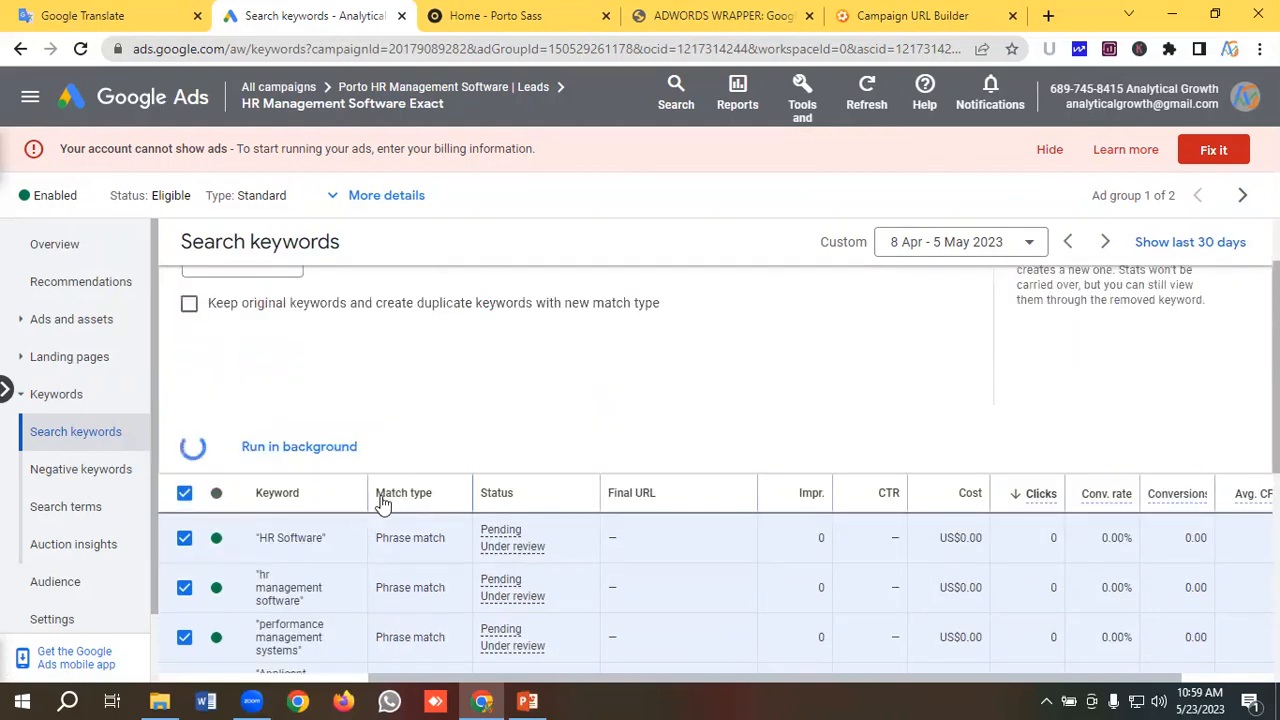
pyautogui.scroll(-1, 400, 500)
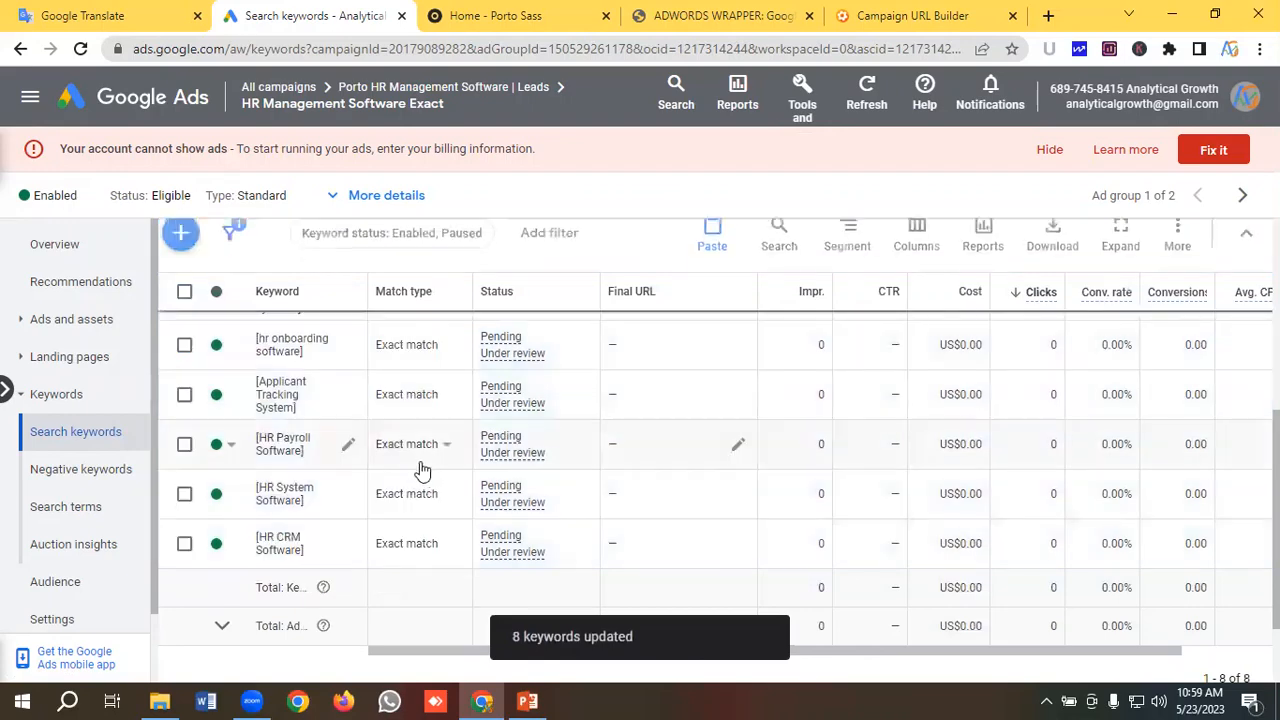
pyautogui.scroll(1, 400, 440)
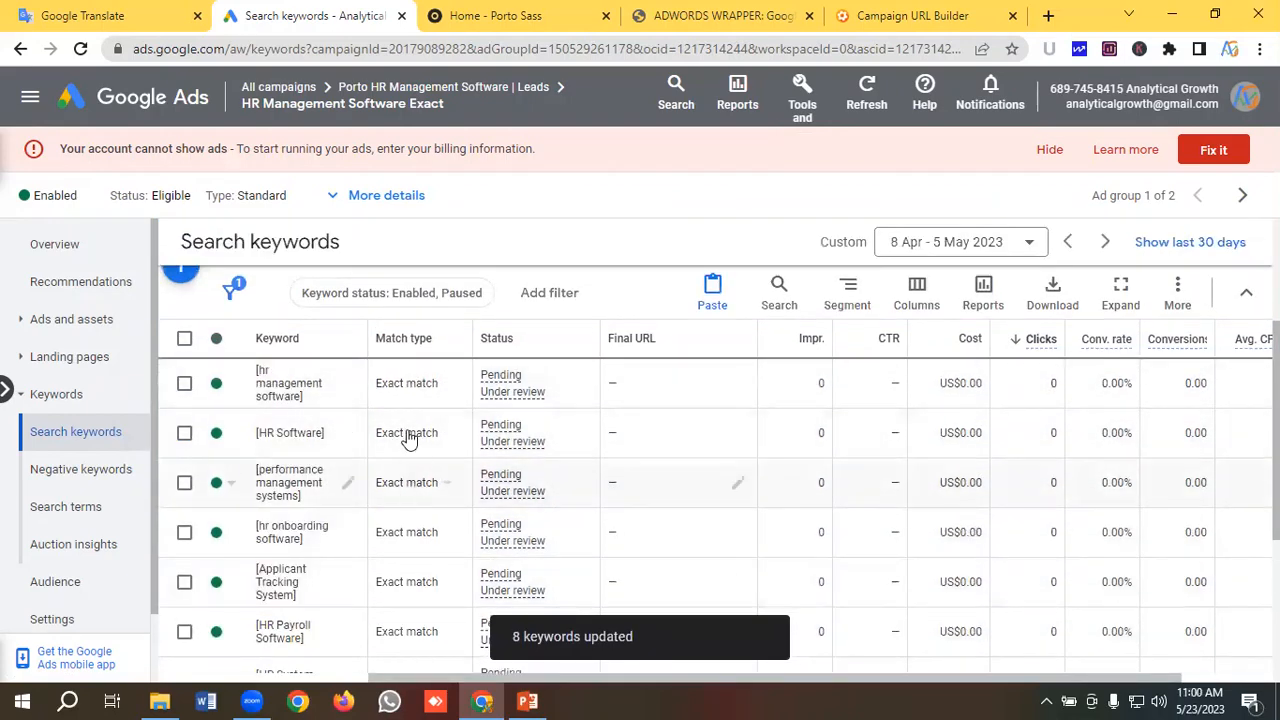
pyautogui.scroll(2, 426, 450)
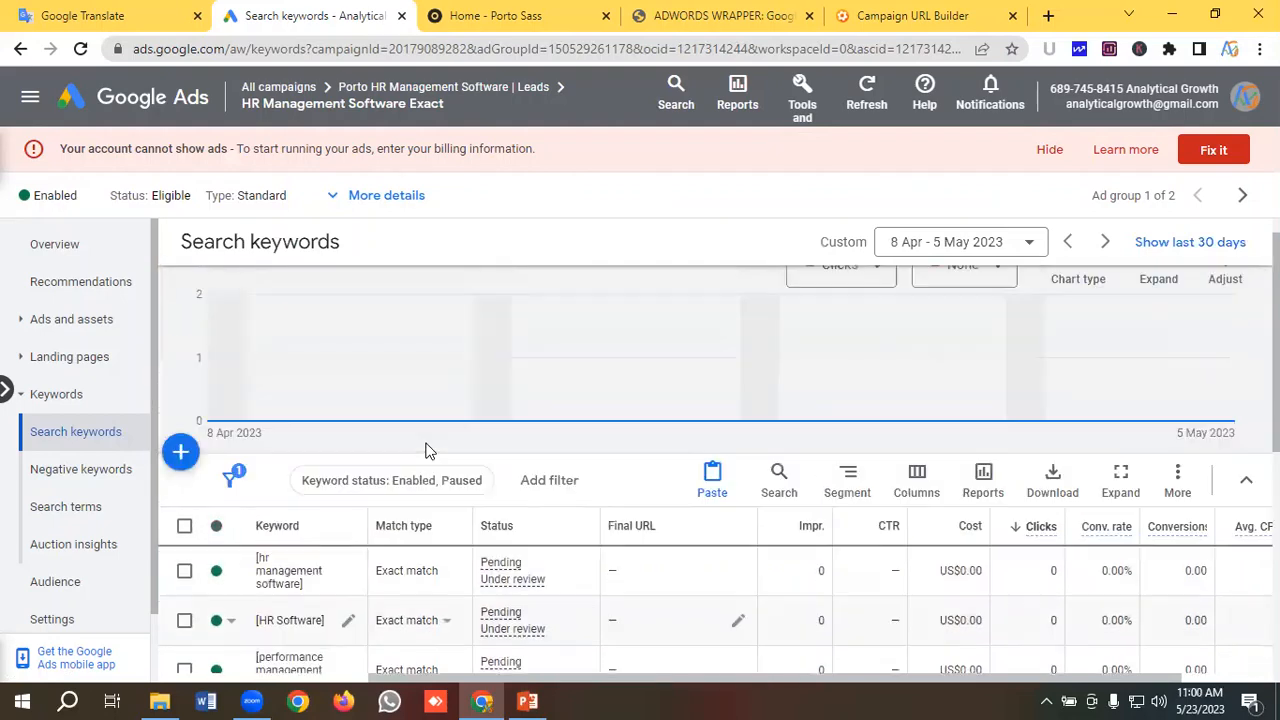
pyautogui.scroll(-1, 431, 453)
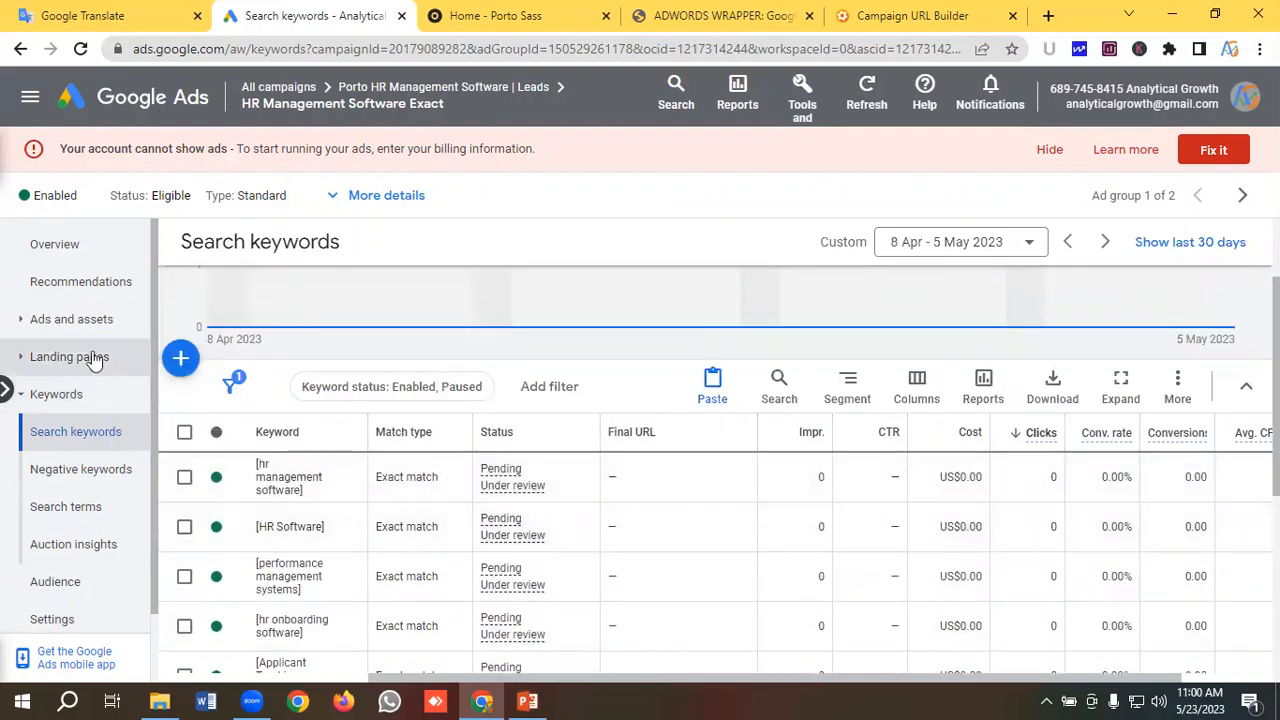
# Check the ads contained in the ad group "HR Management Software Exact".
pyautogui.click(82, 322)
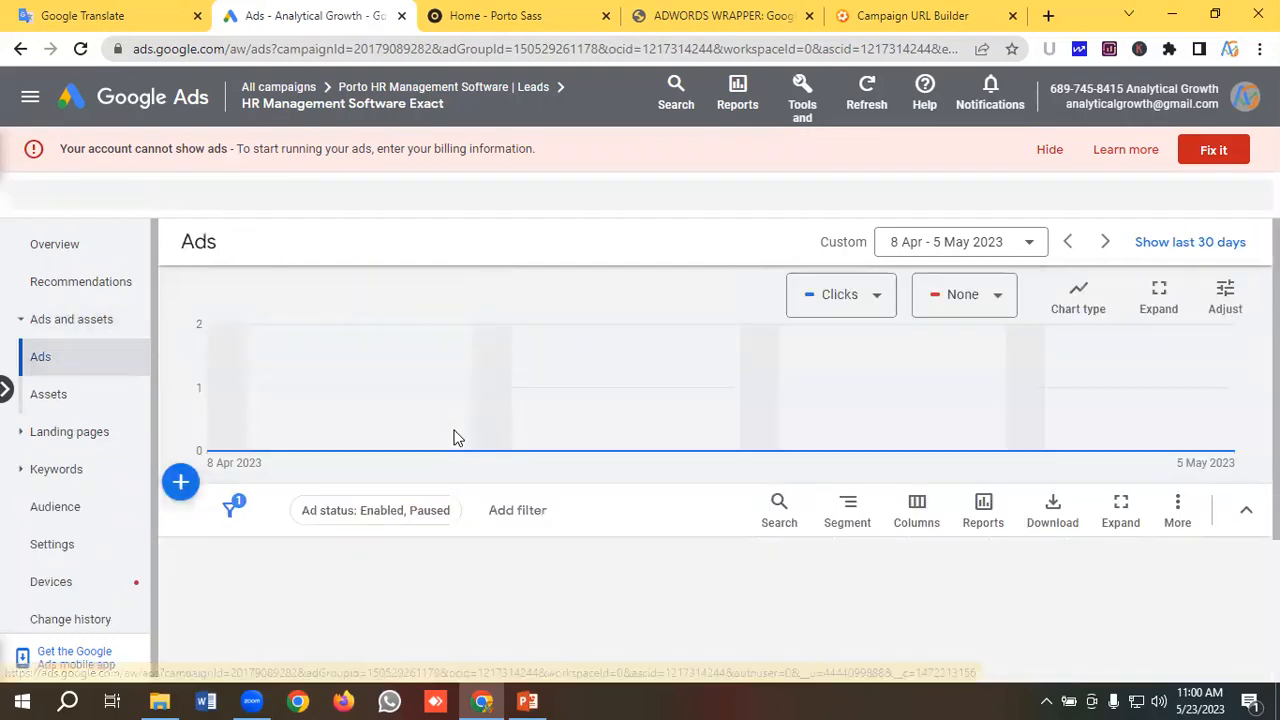
pyautogui.scroll(-1, 464, 450)
pyautogui.scroll(-1, 440, 468)
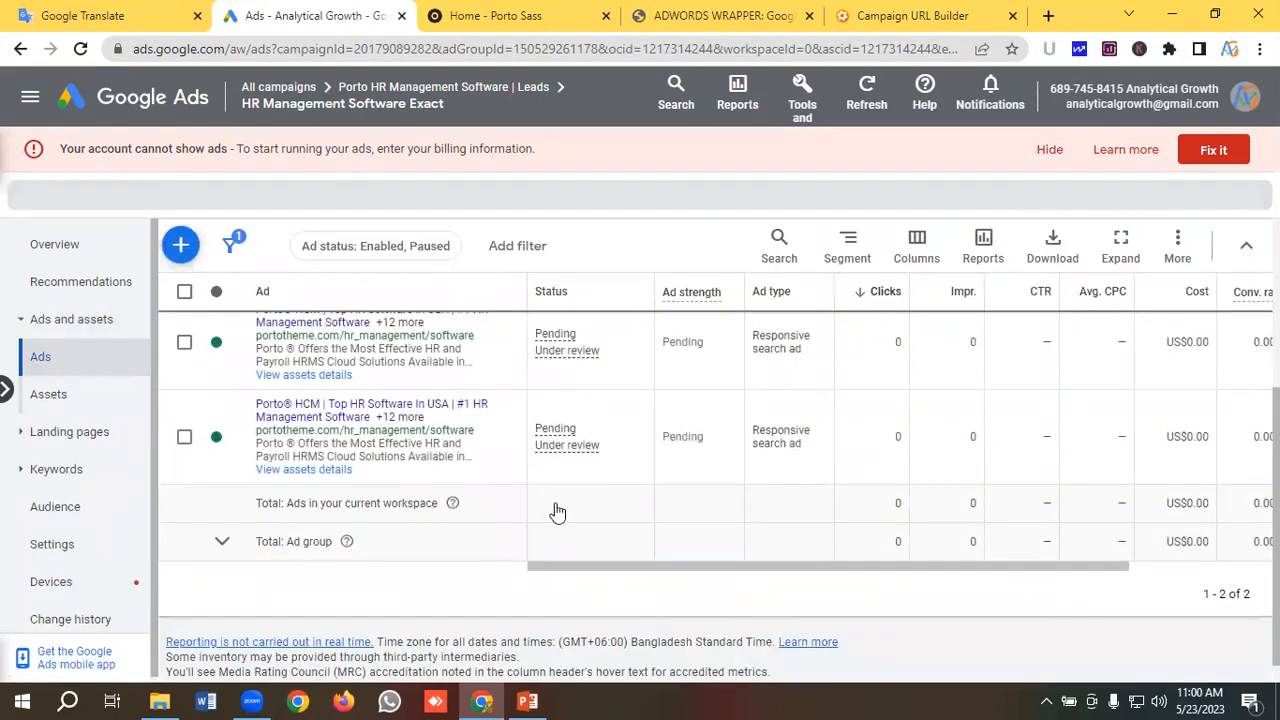
pyautogui.scroll(1, 622, 495)
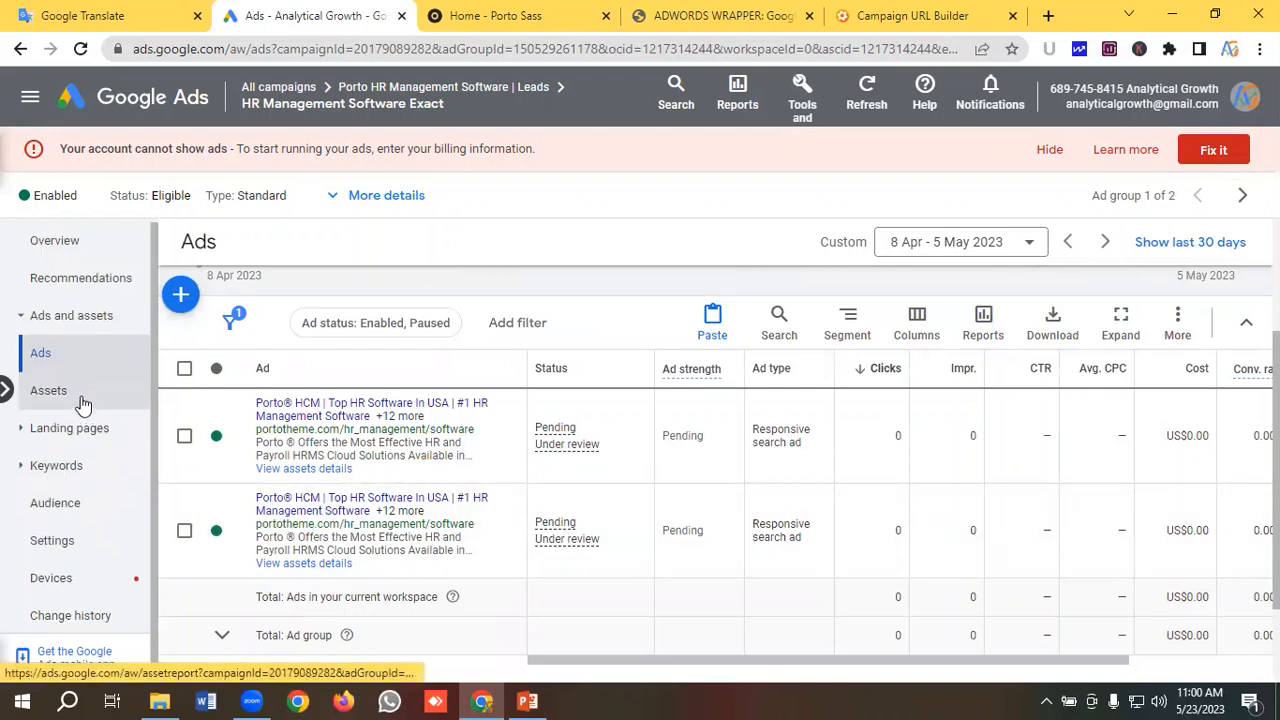
# Return to the list of all campaigns and open the ad groups of "Porto HR Management Software | Leads".
pyautogui.click(142, 97)
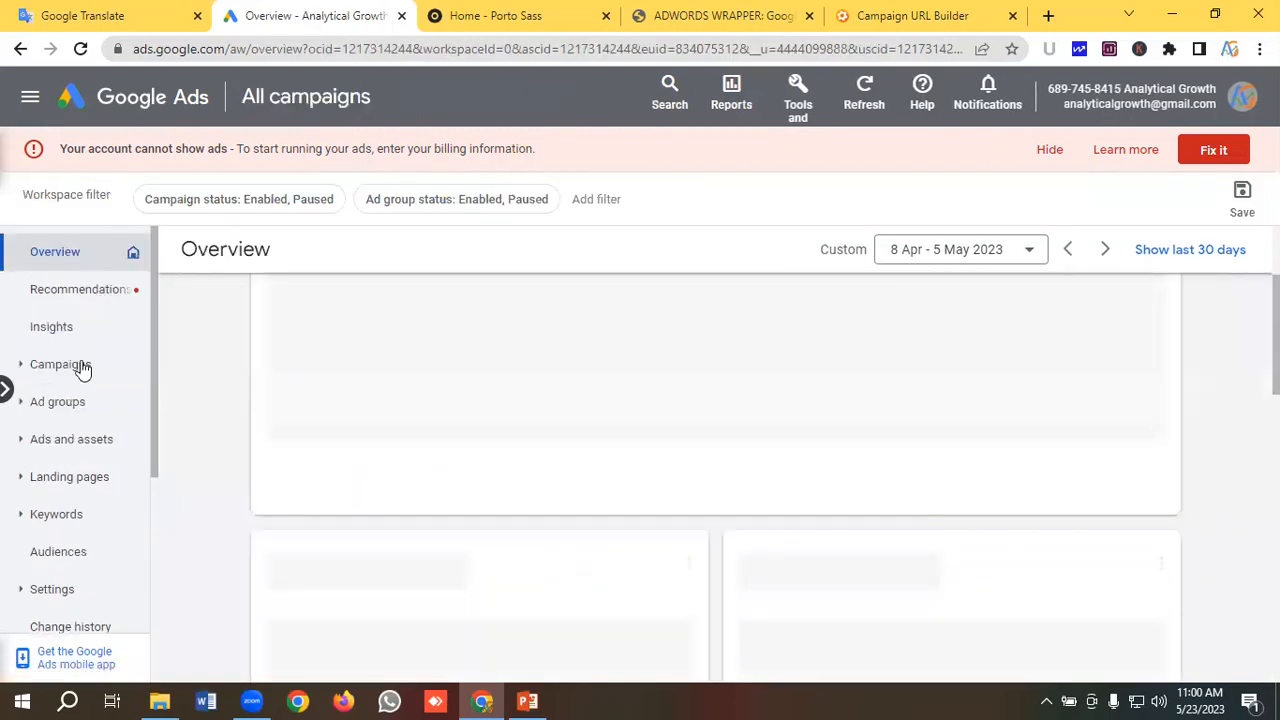
pyautogui.click(81, 372)
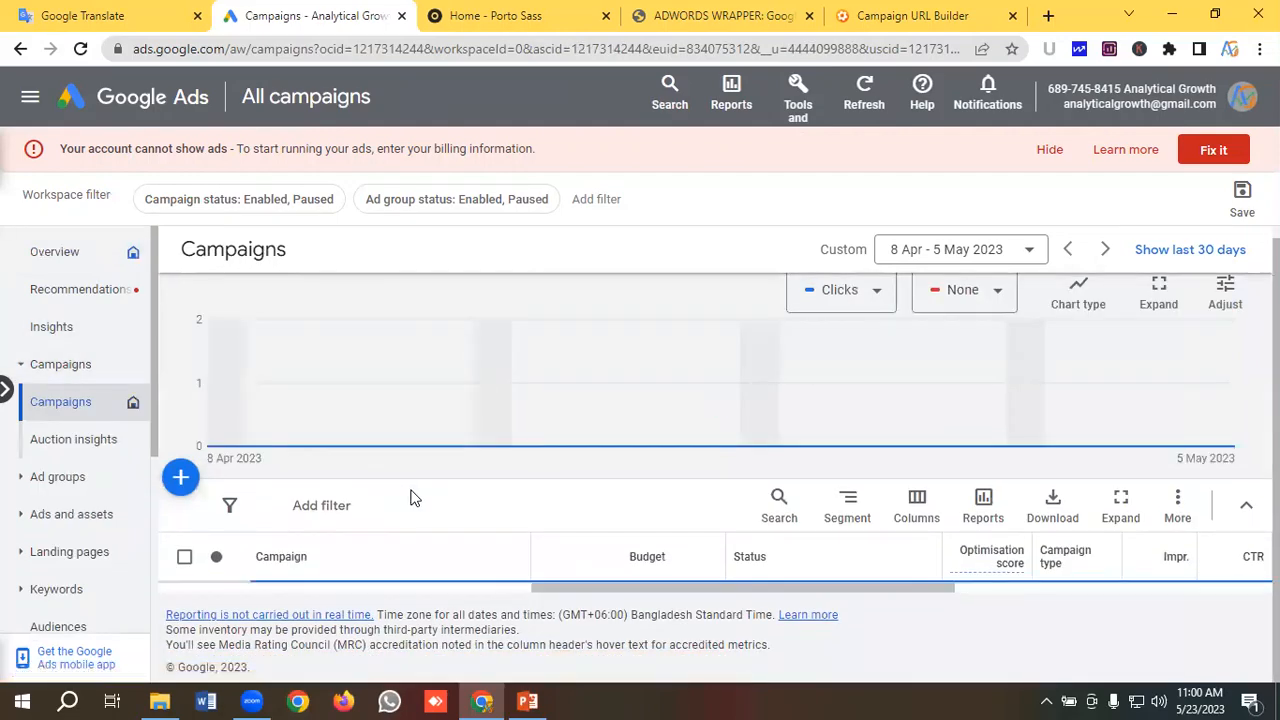
pyautogui.scroll(-3, 415, 498)
pyautogui.scroll(-2, 417, 500)
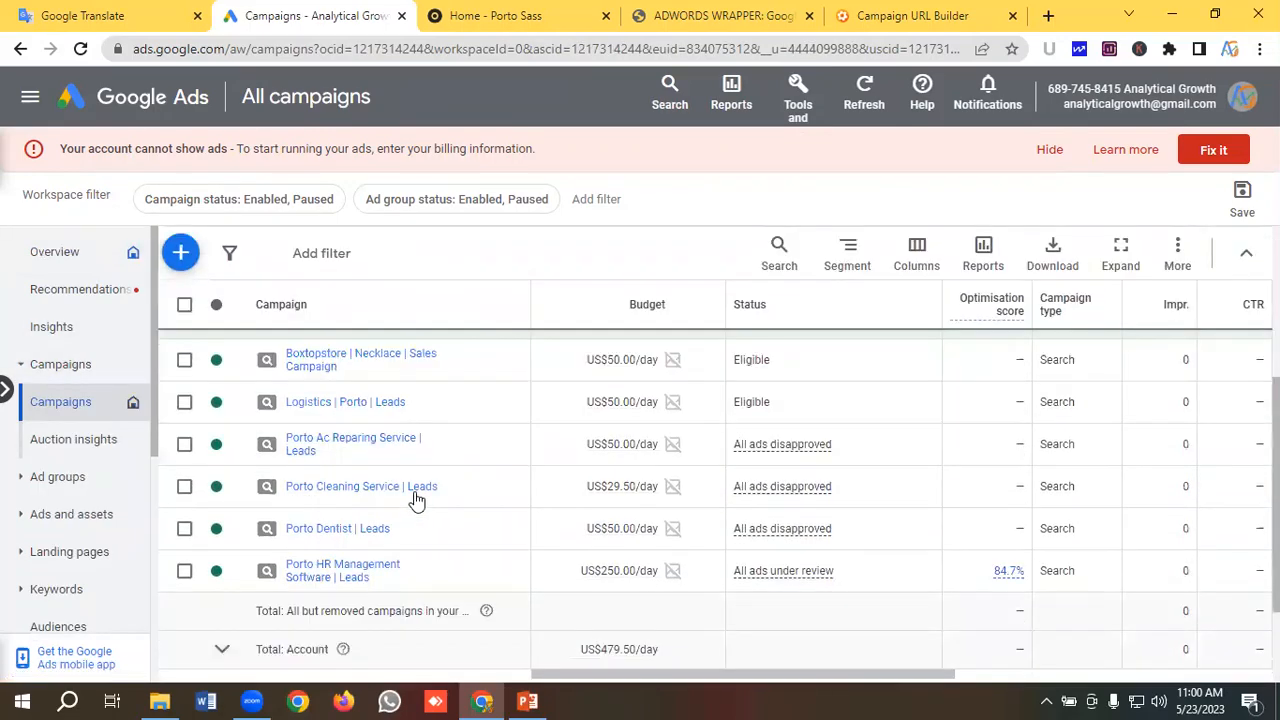
pyautogui.scroll(-1, 313, 587)
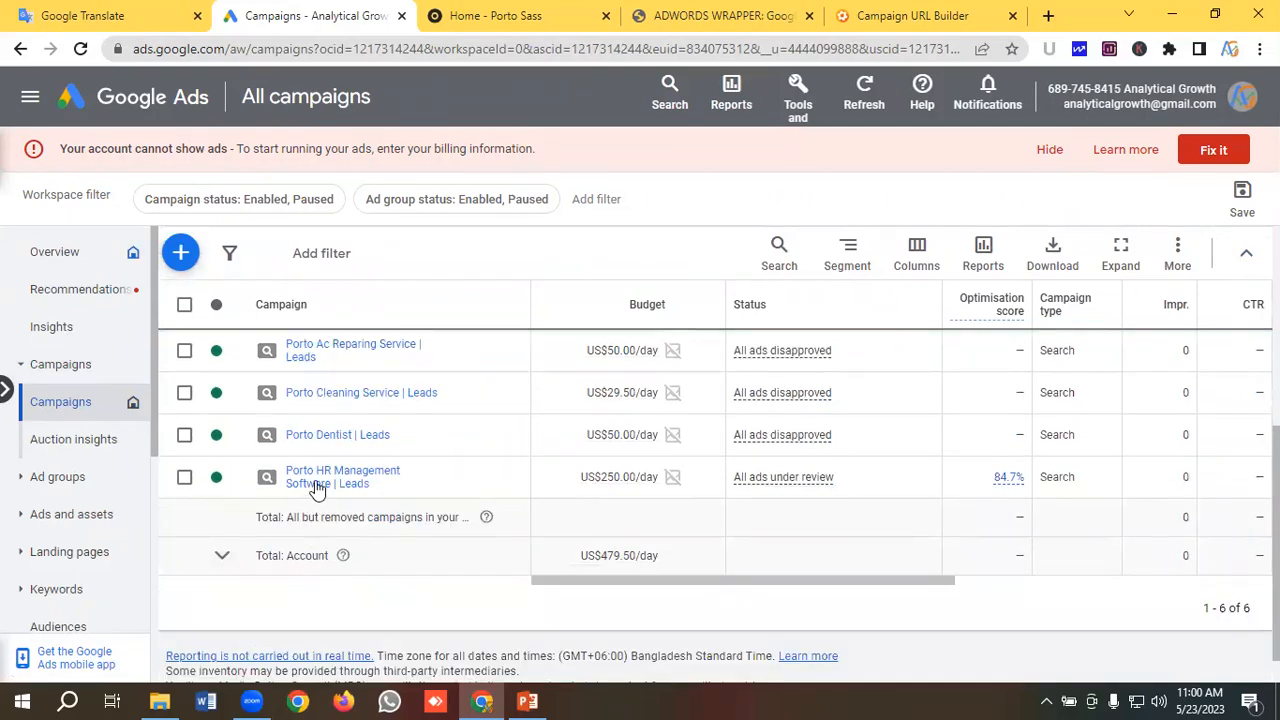
pyautogui.click(317, 484)
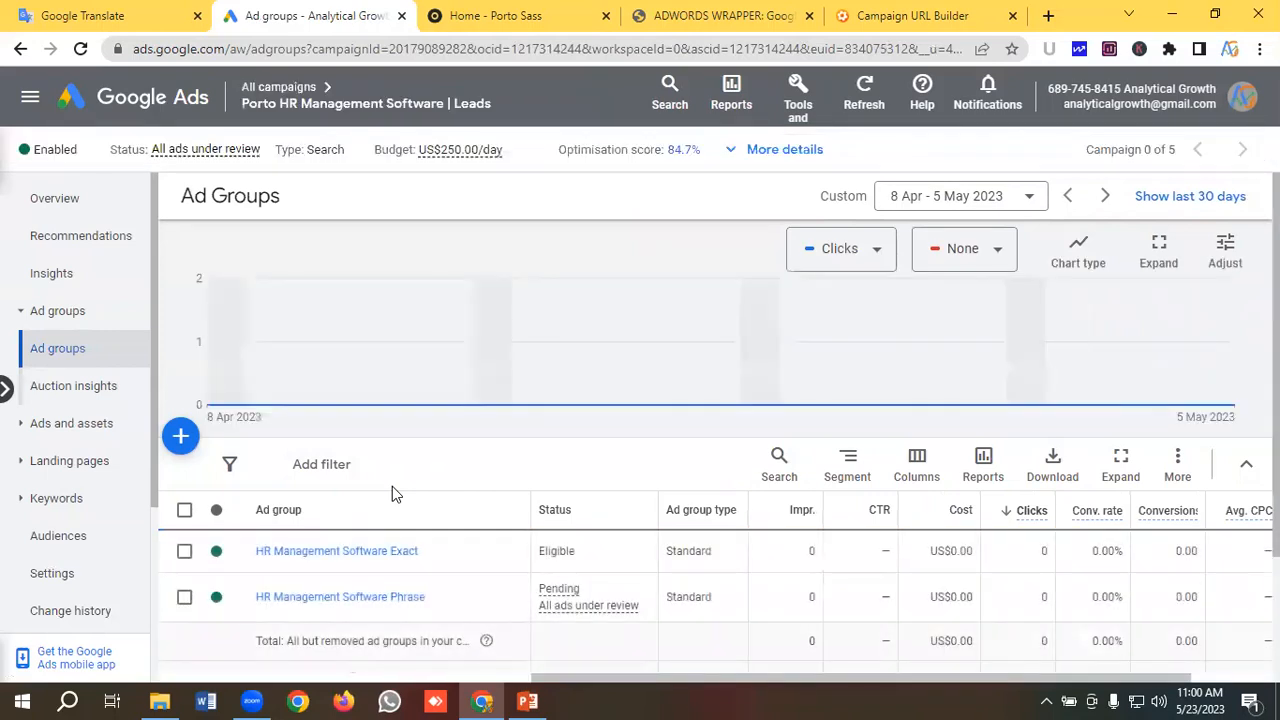
pyautogui.scroll(-2, 392, 486)
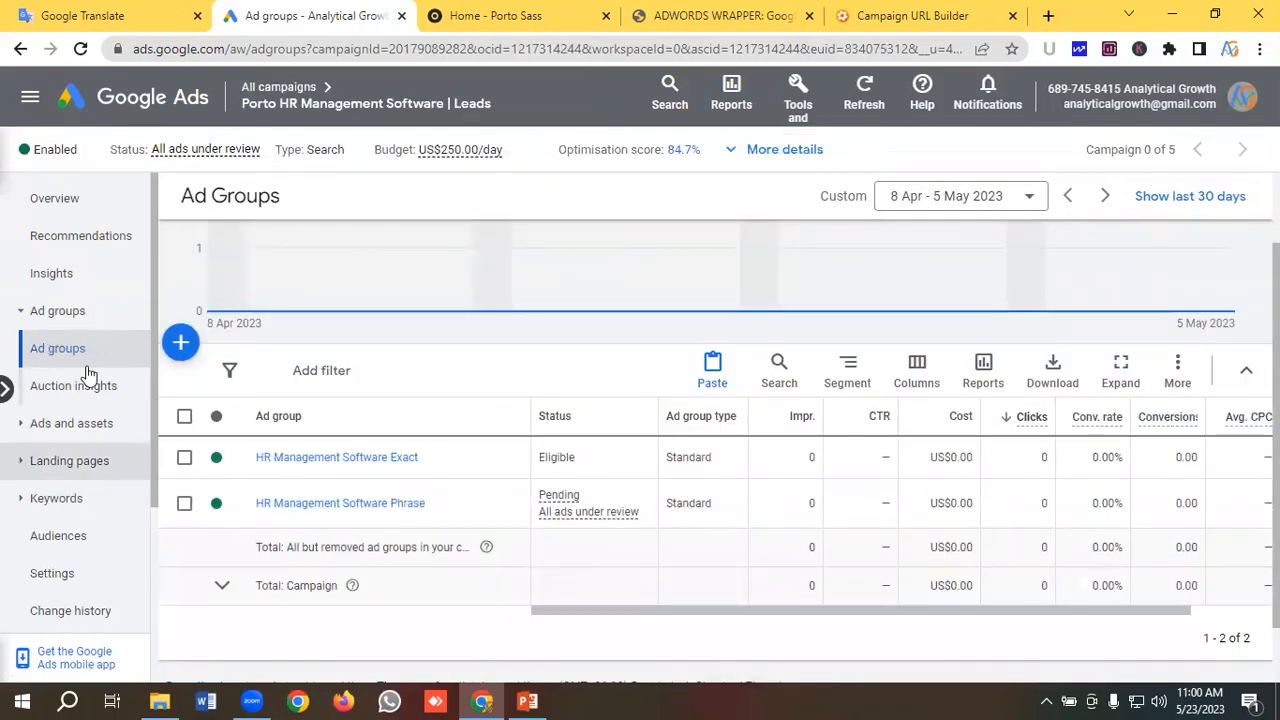
# Review the campaign's ads, comparing their ad groups, statuses and ad strength across the phrase and exact ad groups.
pyautogui.click(79, 430)
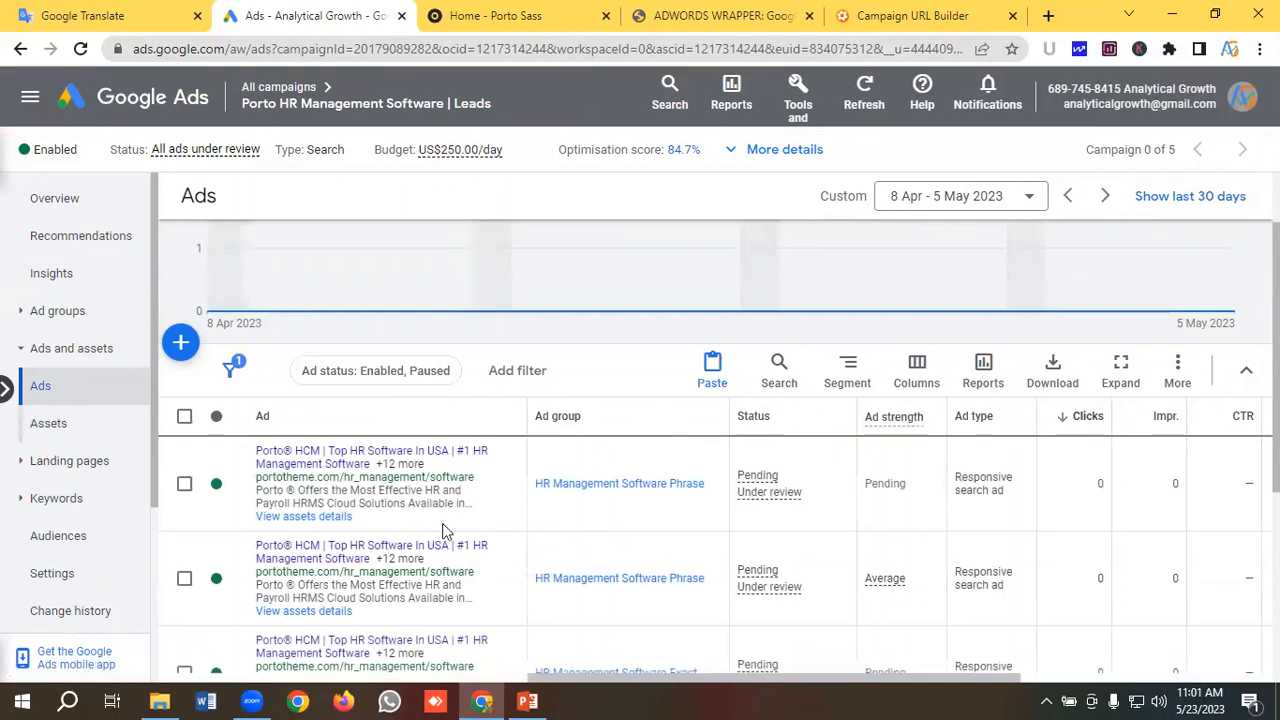
pyautogui.scroll(-1, 615, 541)
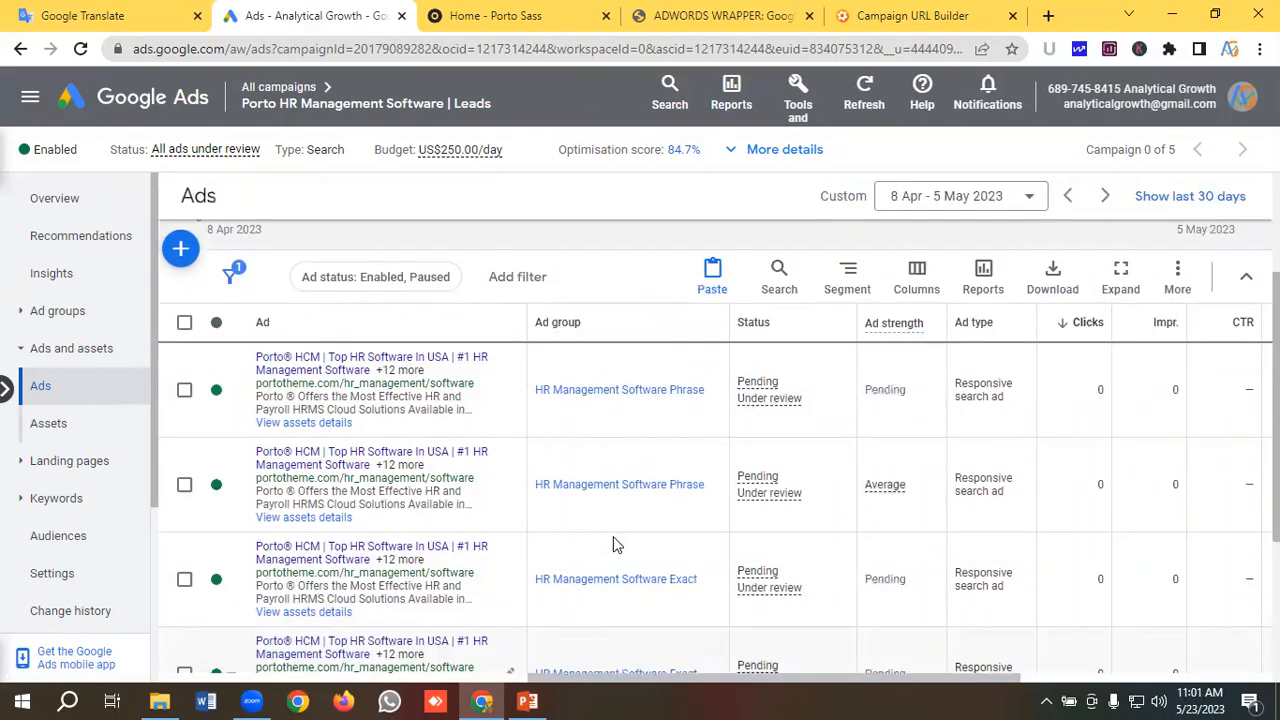
pyautogui.scroll(-1, 615, 544)
pyautogui.scroll(-2, 615, 544)
pyautogui.scroll(4, 615, 544)
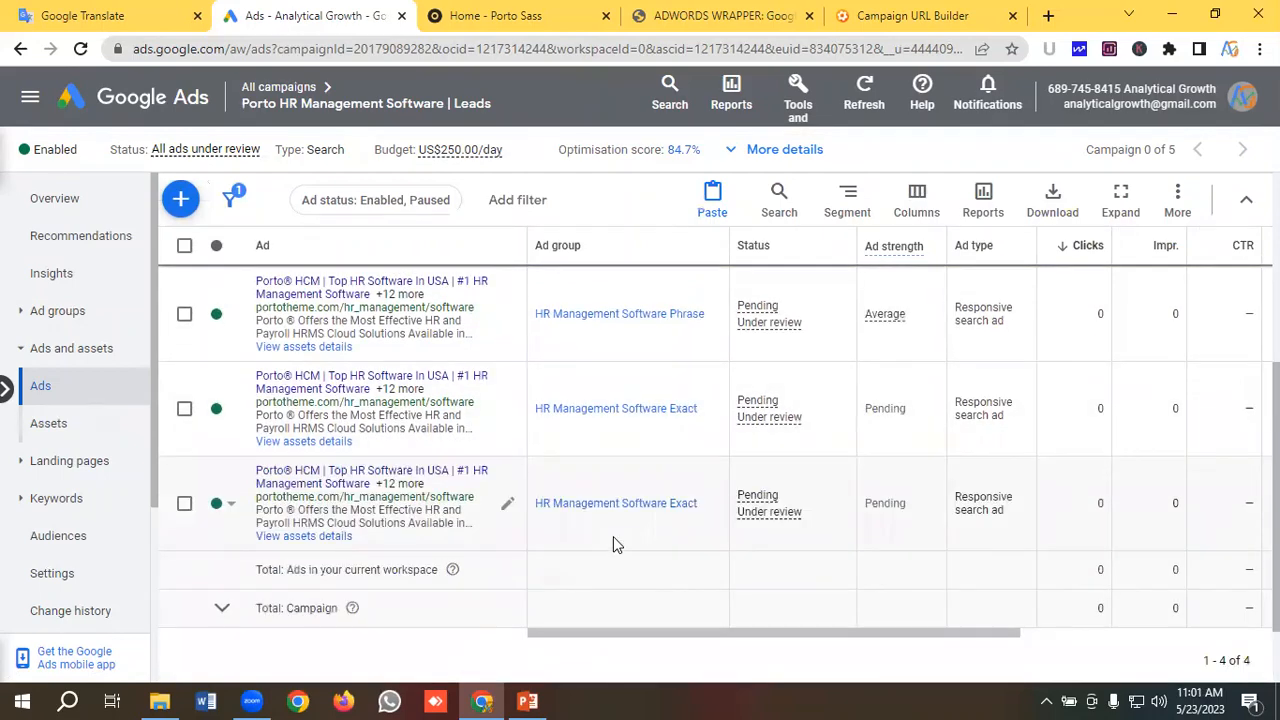
pyautogui.scroll(1, 613, 541)
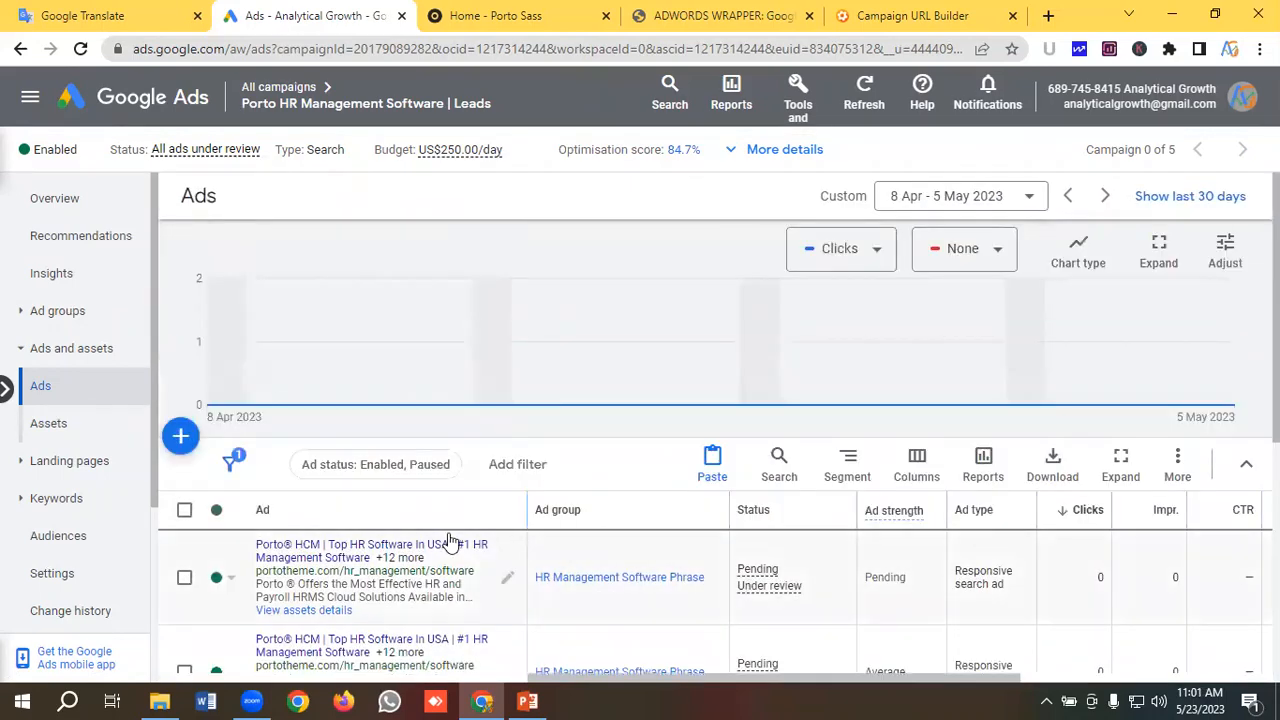
pyautogui.scroll(-2, 660, 548)
pyautogui.scroll(-1, 648, 551)
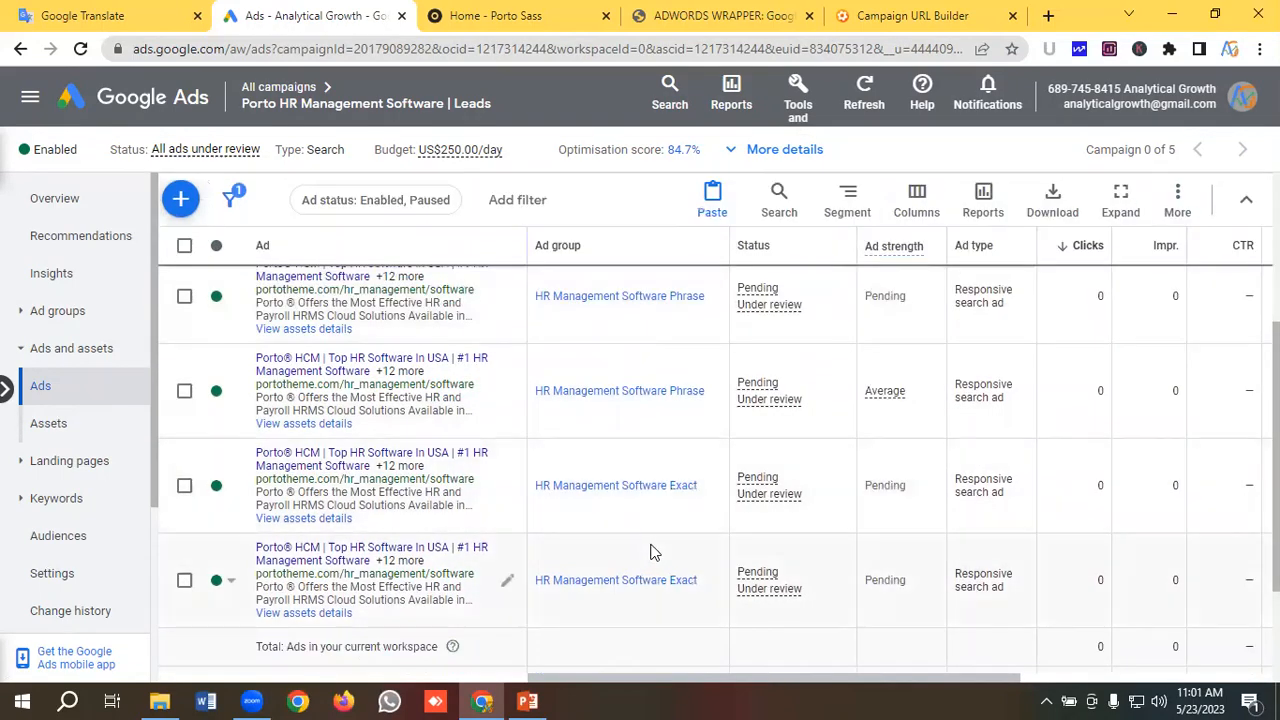
pyautogui.scroll(2, 611, 575)
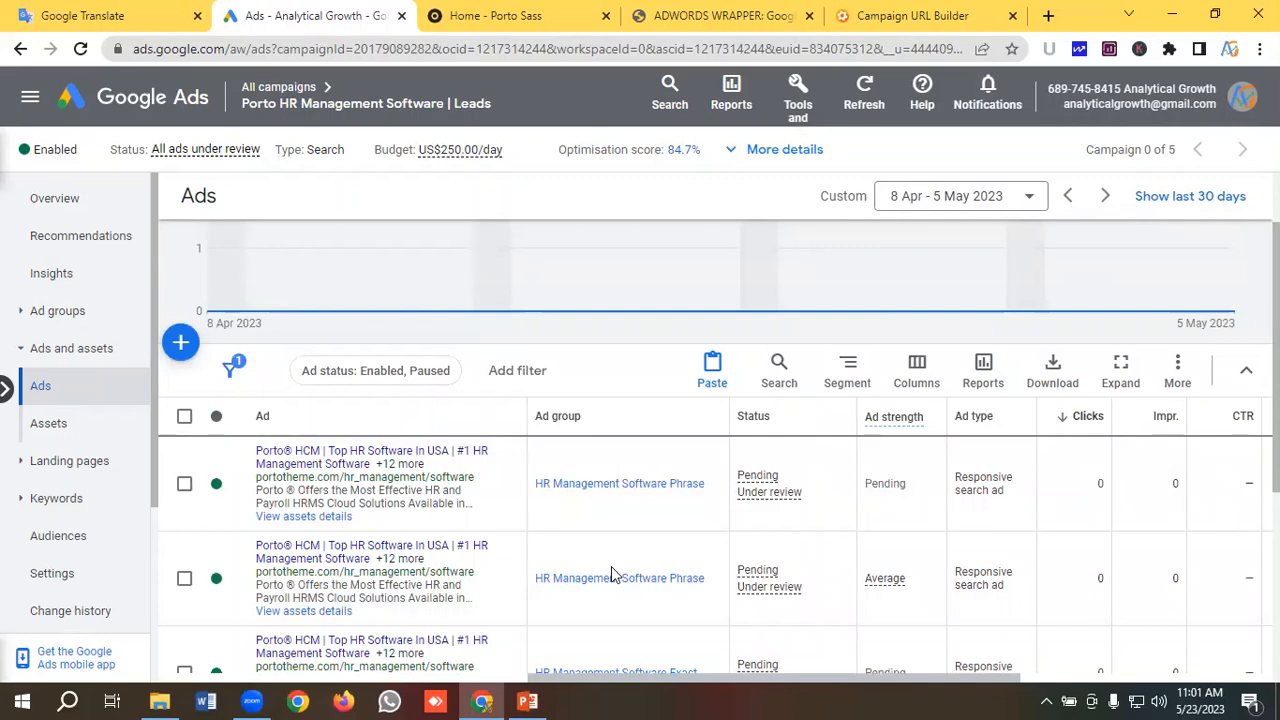
pyautogui.scroll(-3, 611, 570)
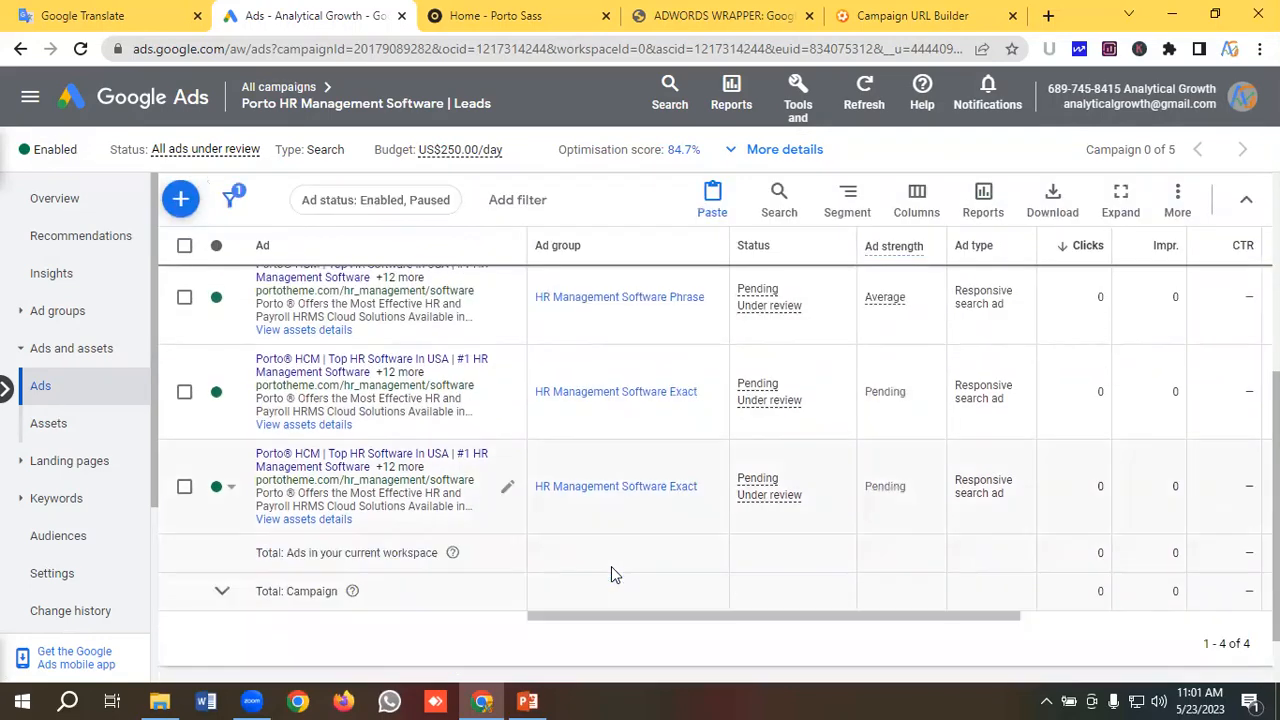
pyautogui.scroll(2, 611, 570)
pyautogui.scroll(2, 612, 571)
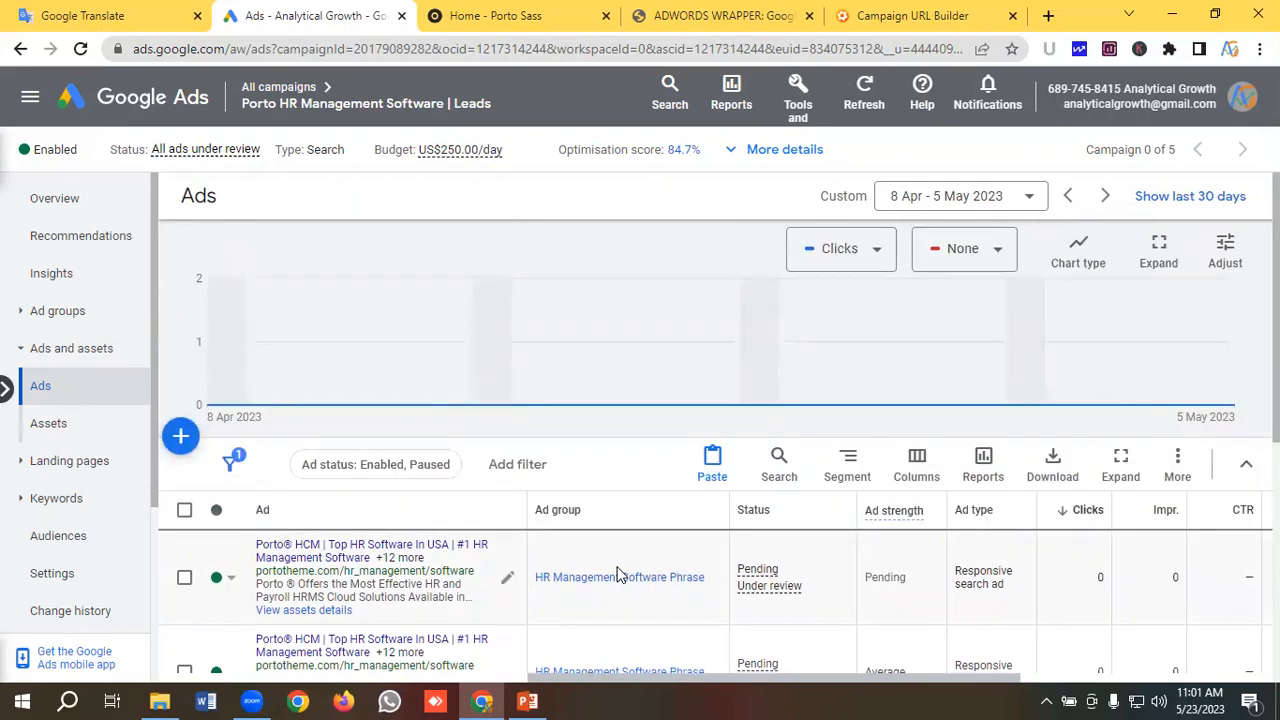
pyautogui.scroll(-2, 617, 574)
pyautogui.scroll(2, 617, 574)
pyautogui.scroll(-2, 617, 574)
pyautogui.scroll(2, 617, 574)
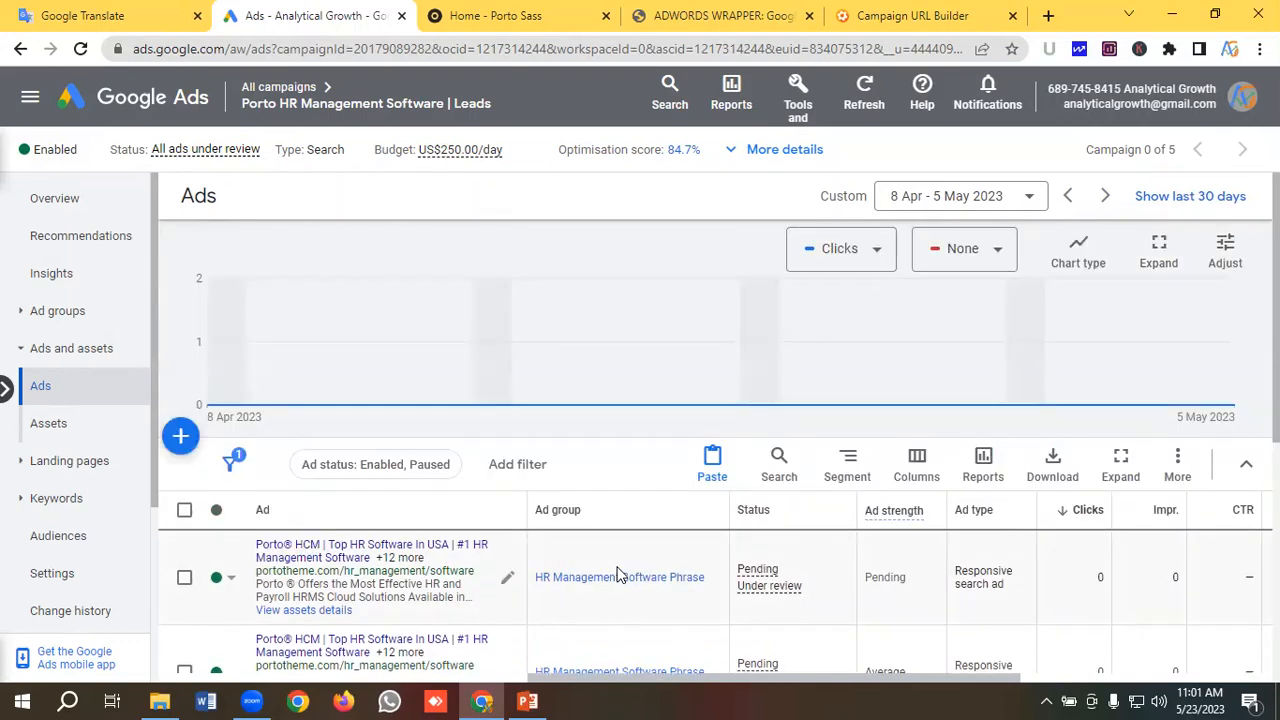